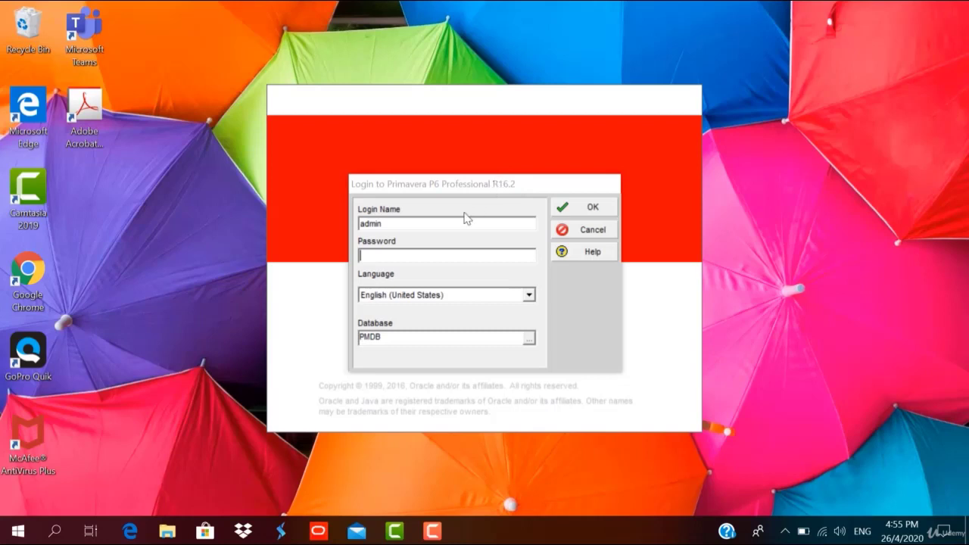
Log in to the PMDB database with the account password and dismiss the industry-not-set warning.
click(439, 253)
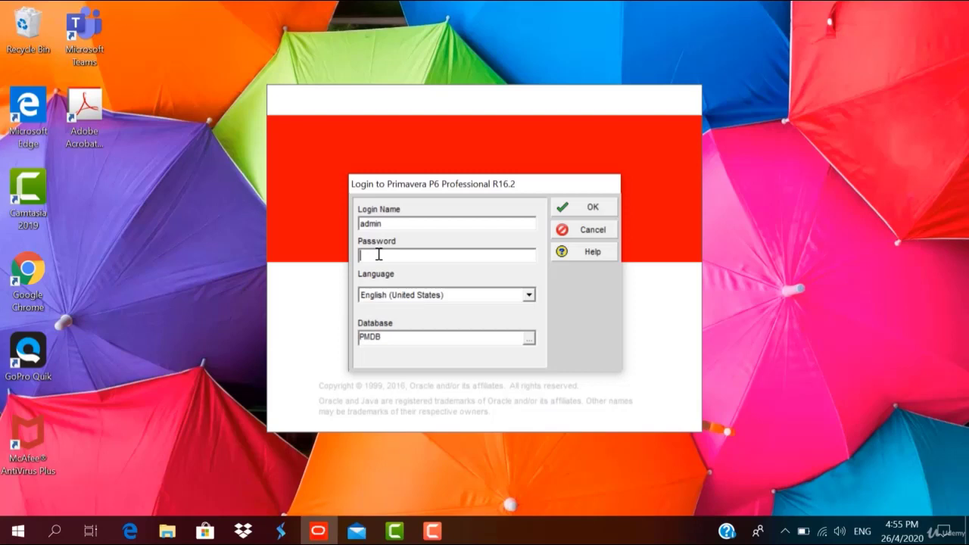
text(admin)
click(609, 212)
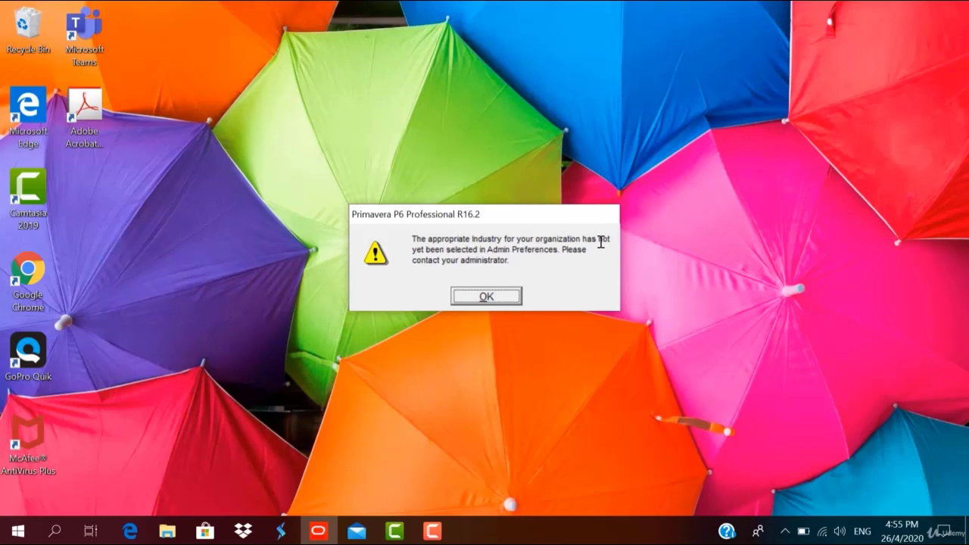
click(473, 296)
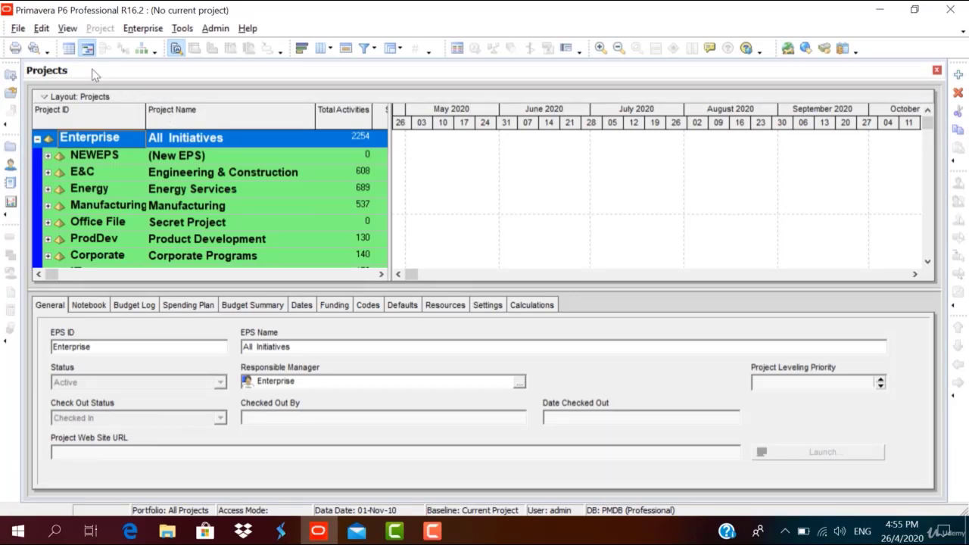
In User Preferences, set Activities as the startup window and show the Welcome dialog at startup.
click(44, 30)
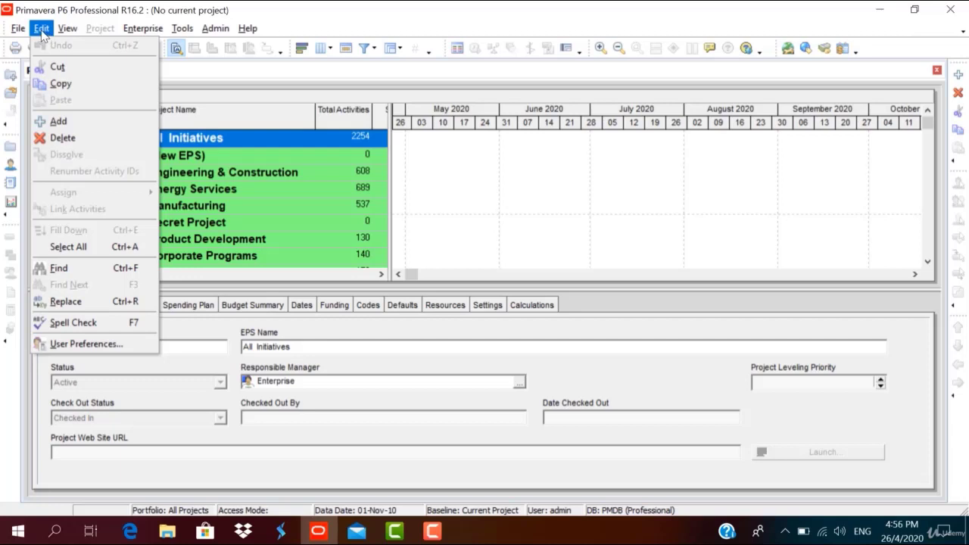
click(82, 345)
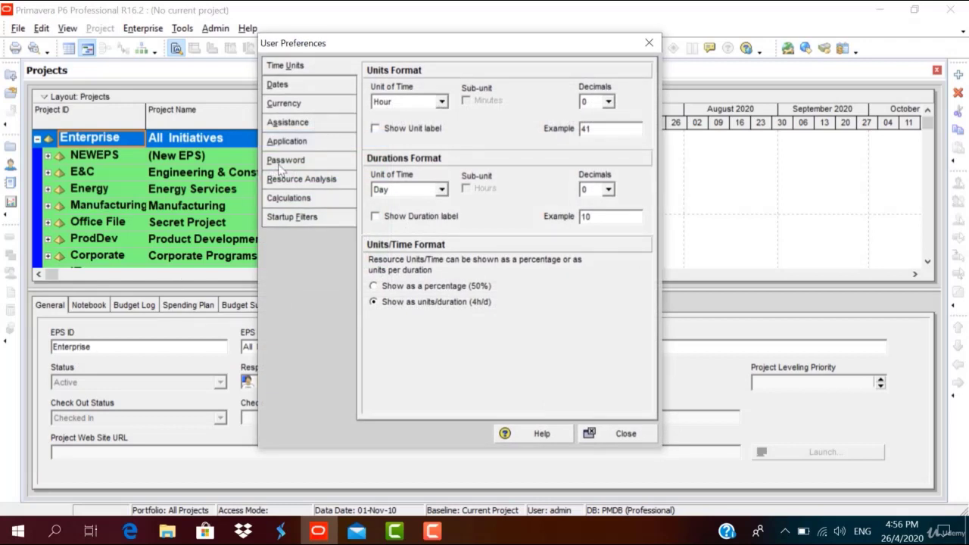
click(286, 142)
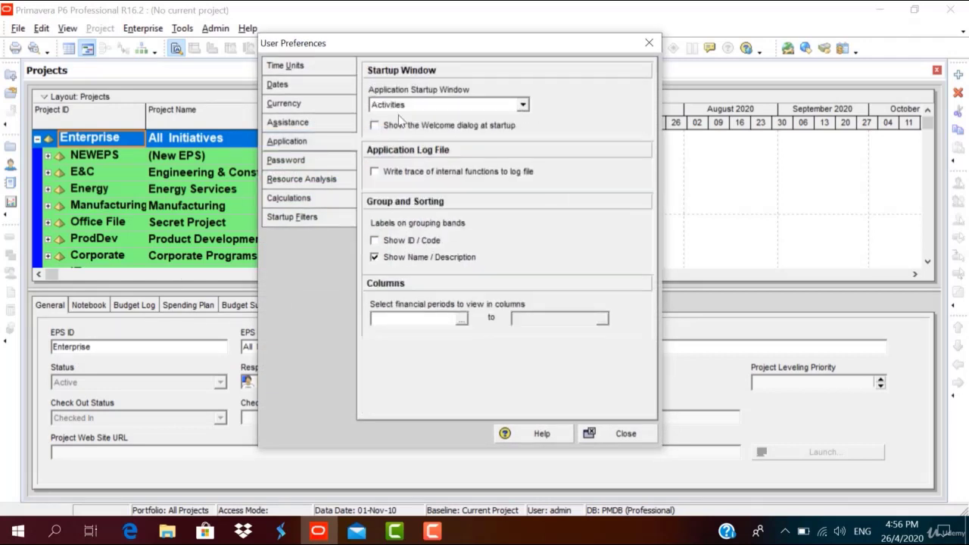
click(463, 107)
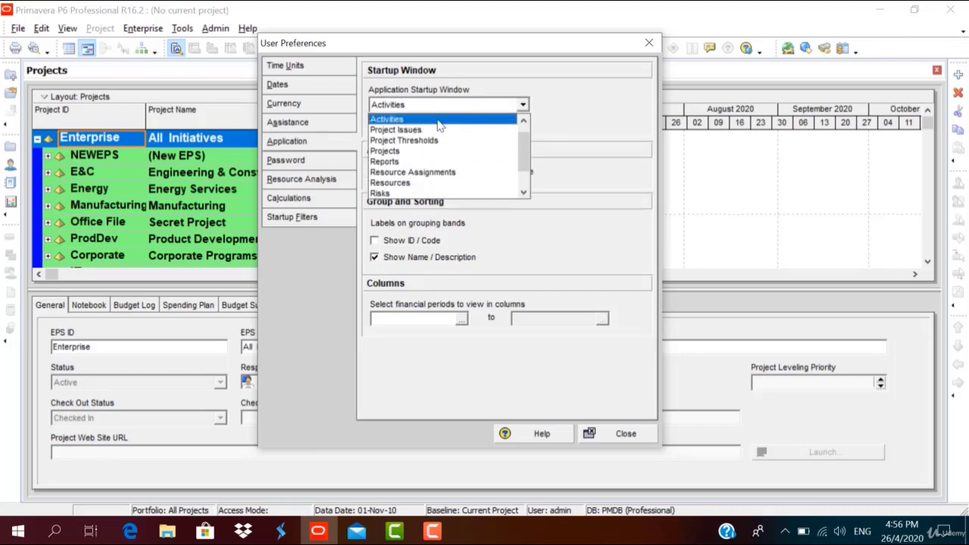
click(439, 120)
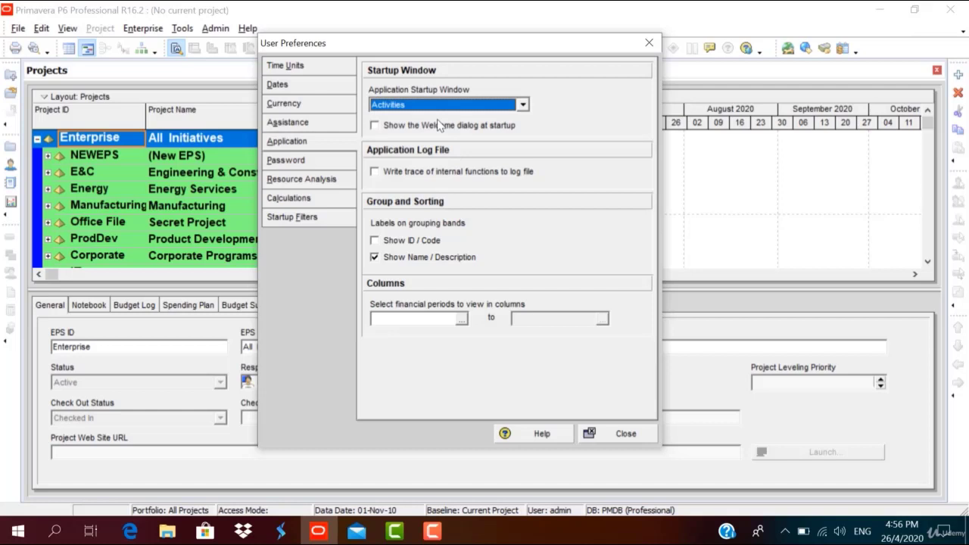
click(374, 126)
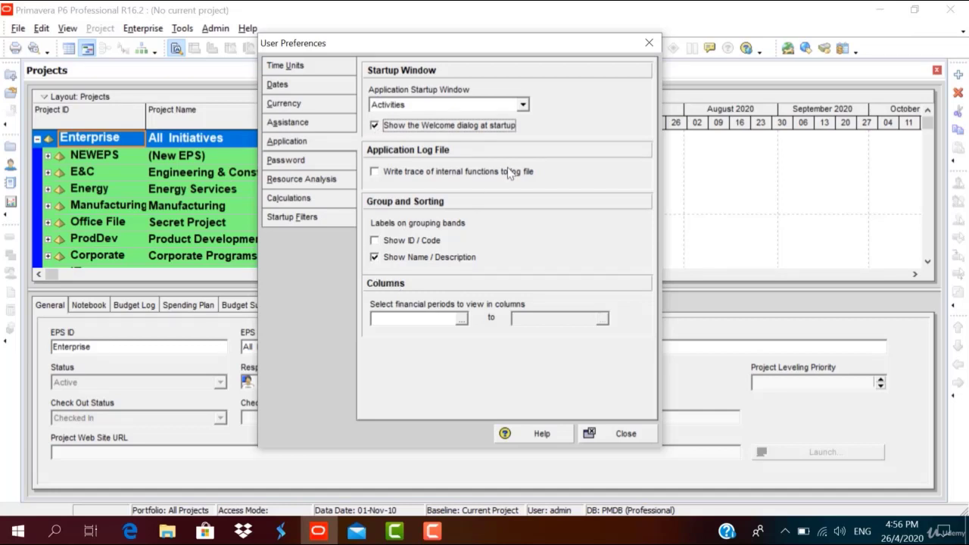
click(616, 433)
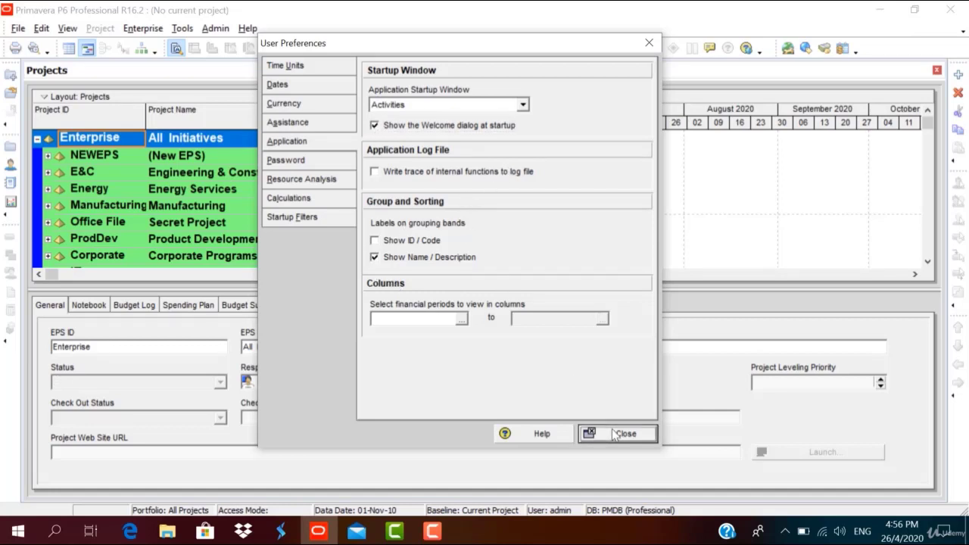
Exit Primavera P6 and relaunch it from the taskbar.
click(19, 34)
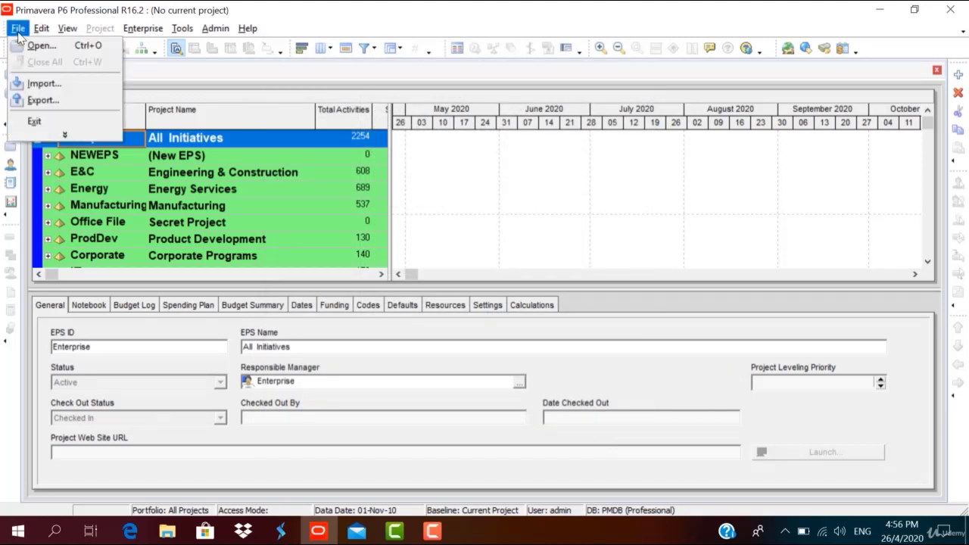
click(35, 121)
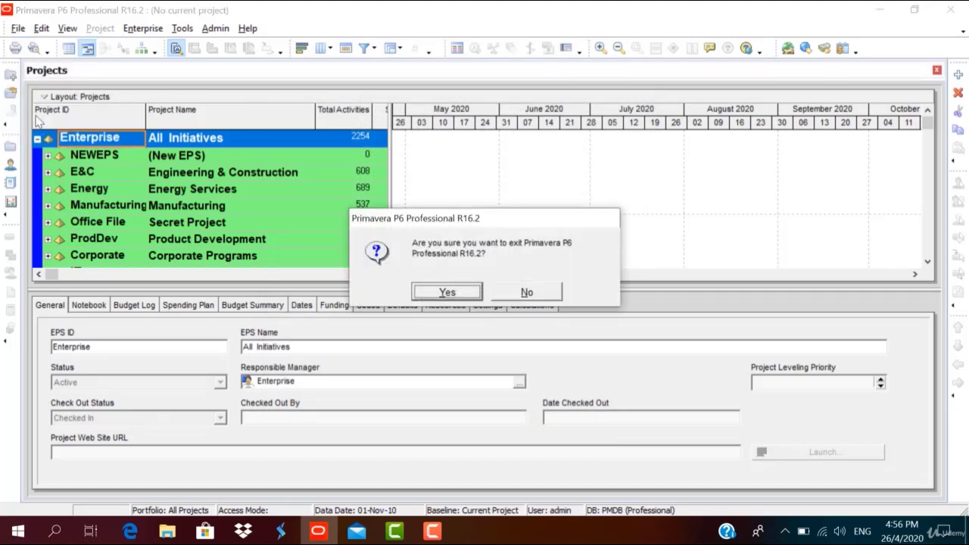
click(430, 294)
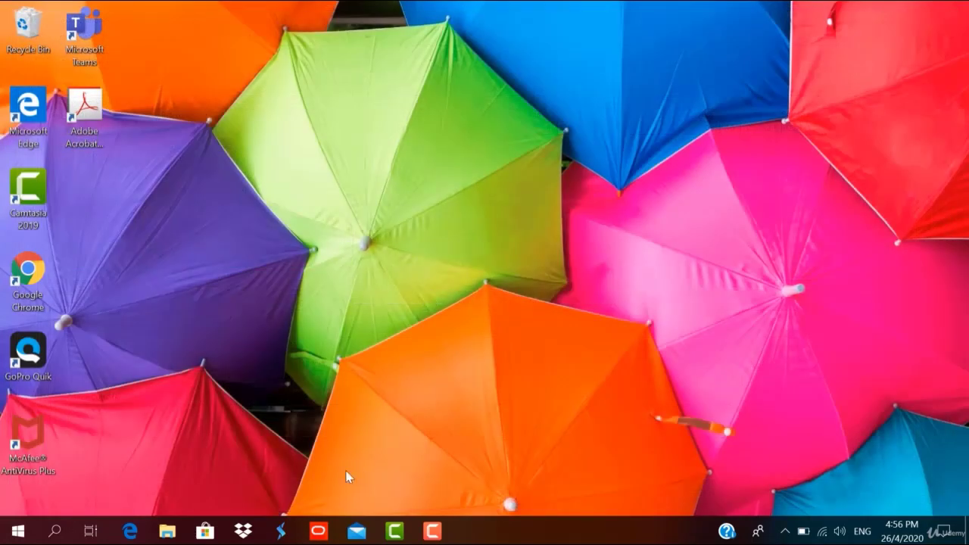
click(318, 534)
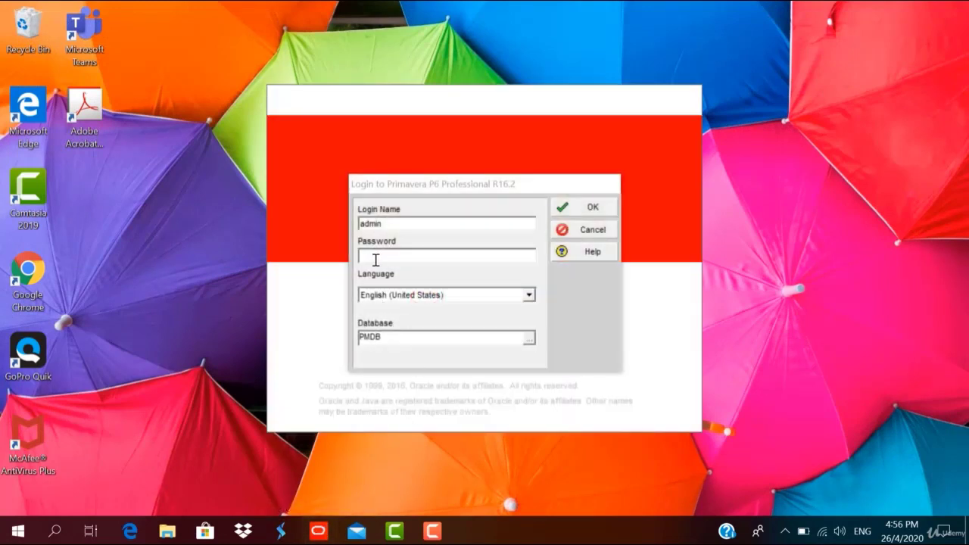
Log back in, choose Open Global Data, and dismiss the industry warning.
text(admi)
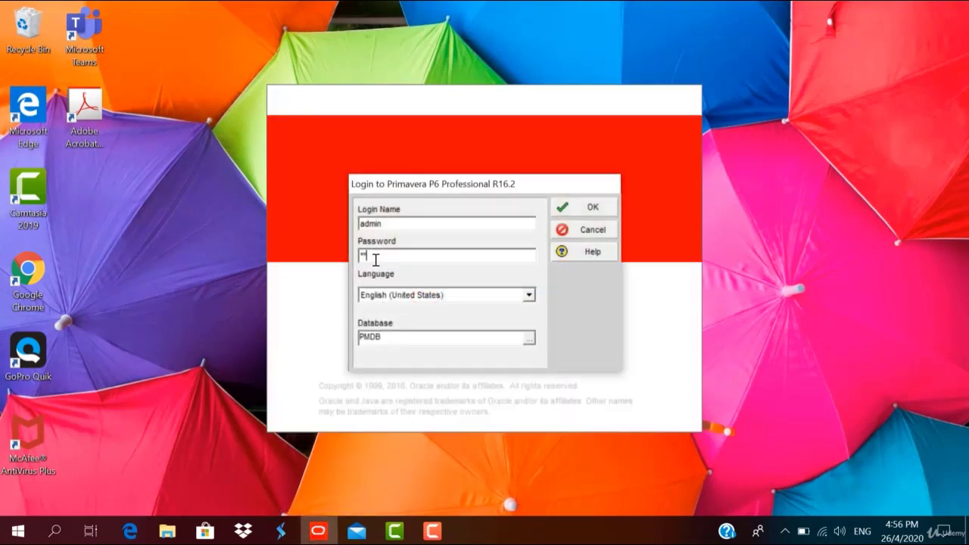
click(610, 210)
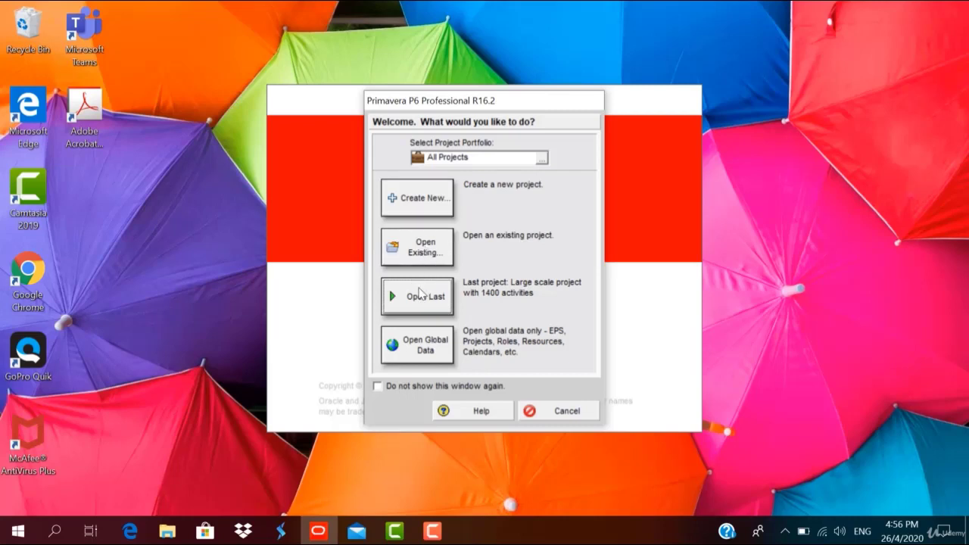
click(409, 345)
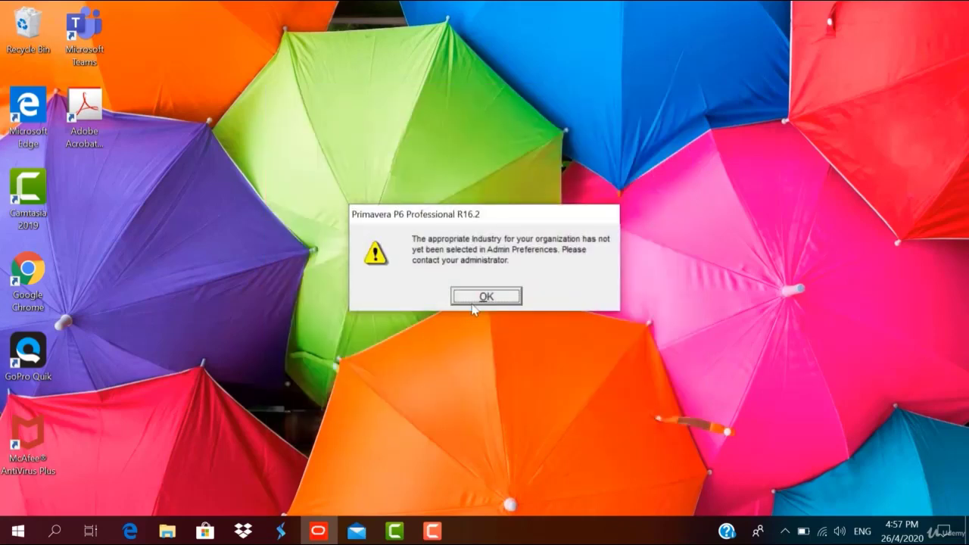
click(494, 299)
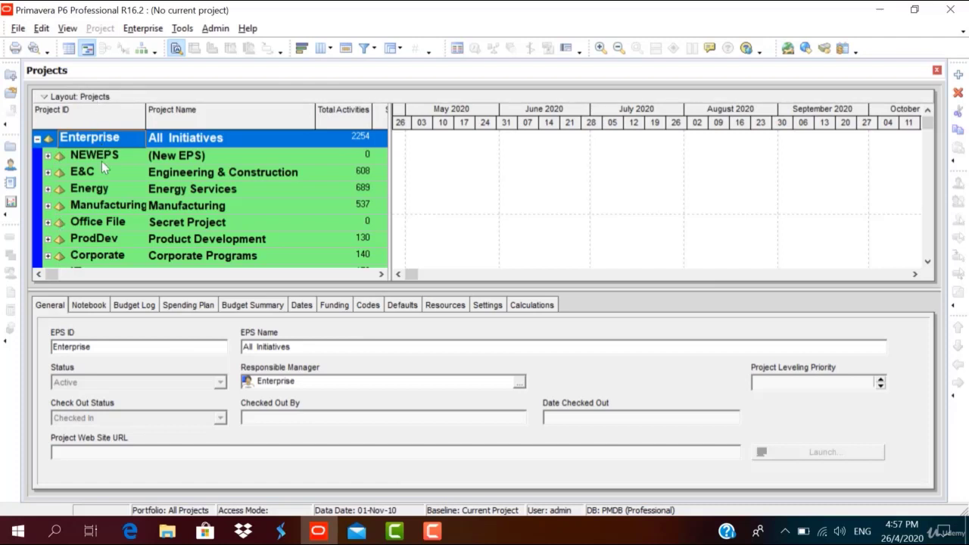
click(194, 208)
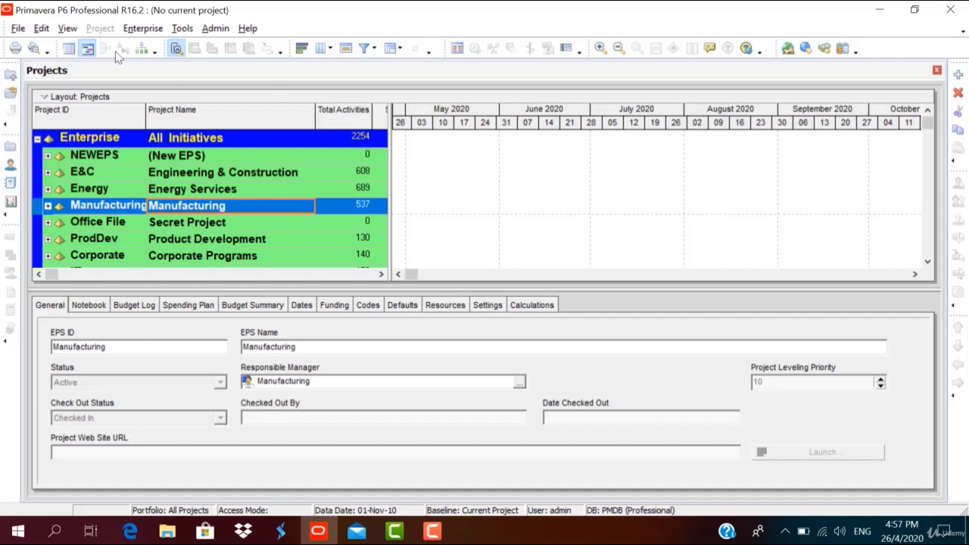
click(61, 35)
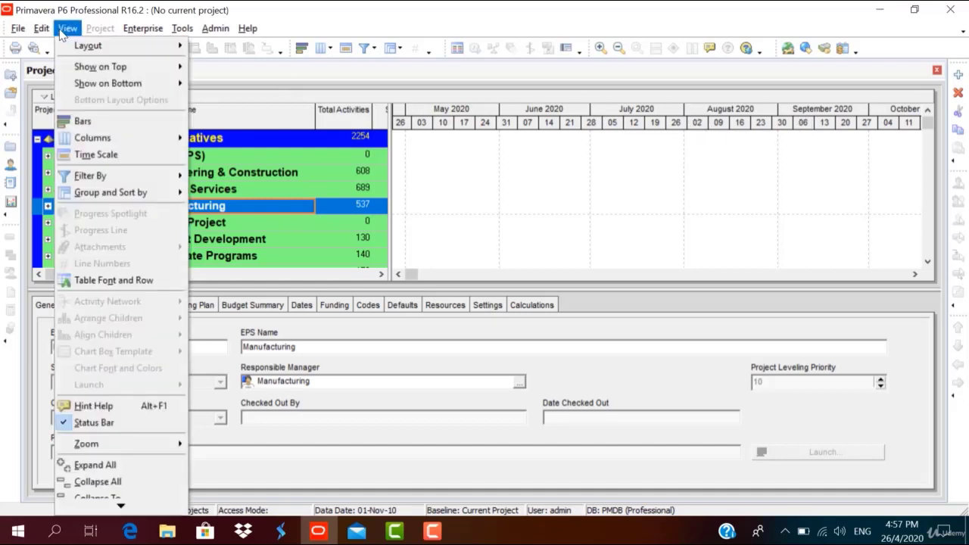
mouse_move(85, 73)
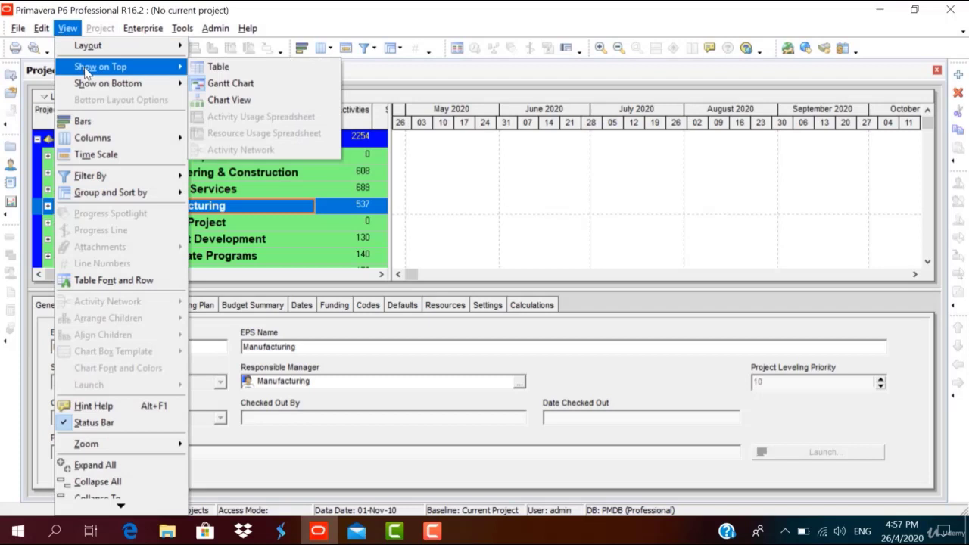
click(215, 66)
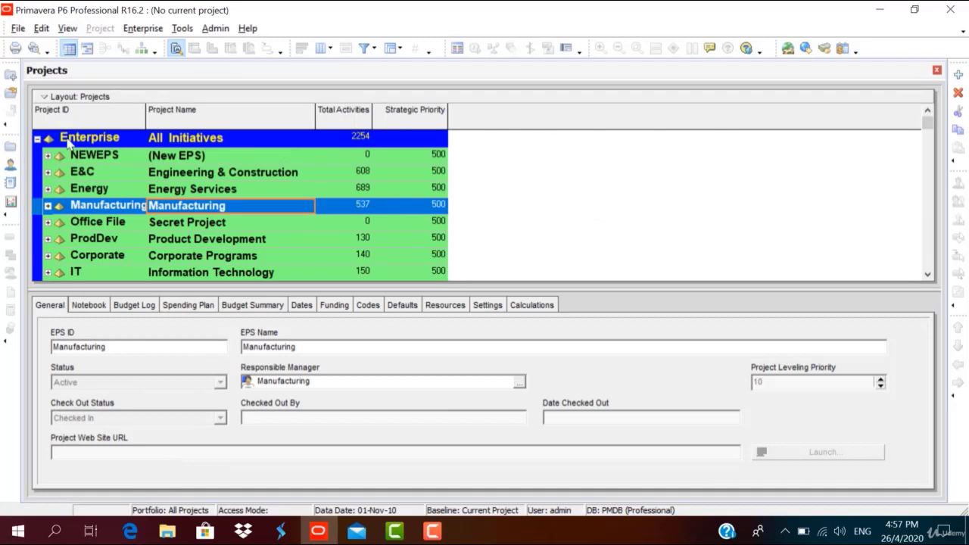
click(67, 30)
click(67, 34)
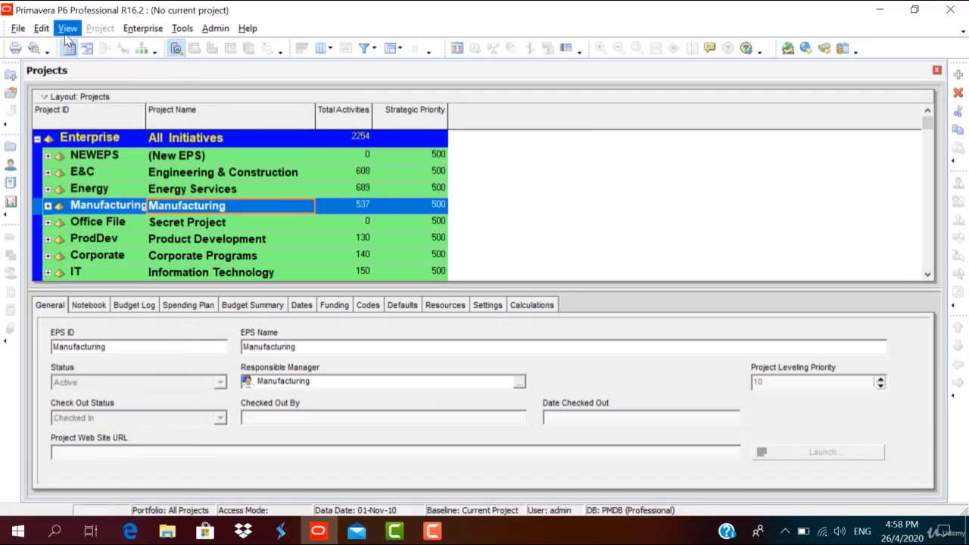
click(85, 53)
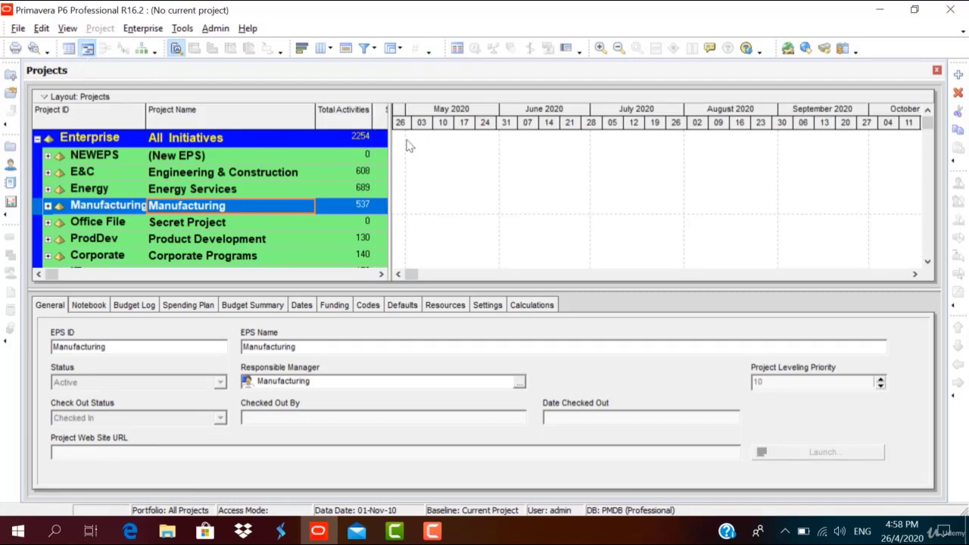
click(142, 50)
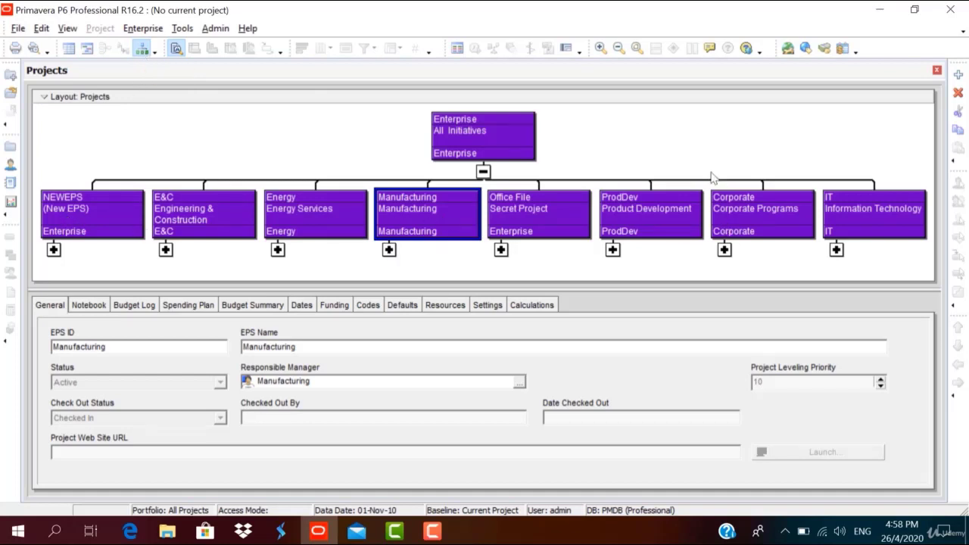
click(87, 53)
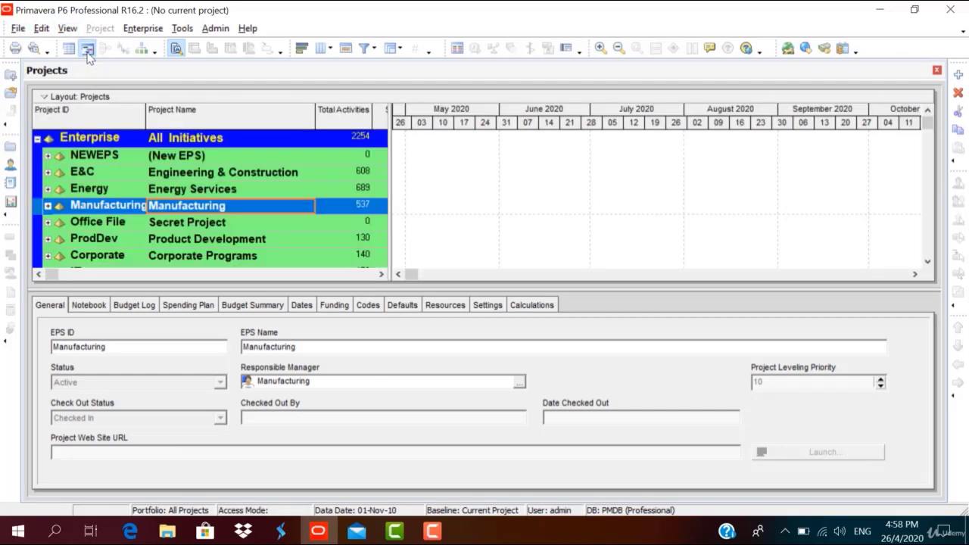
Group the project list by project manager, then by Location.
click(65, 30)
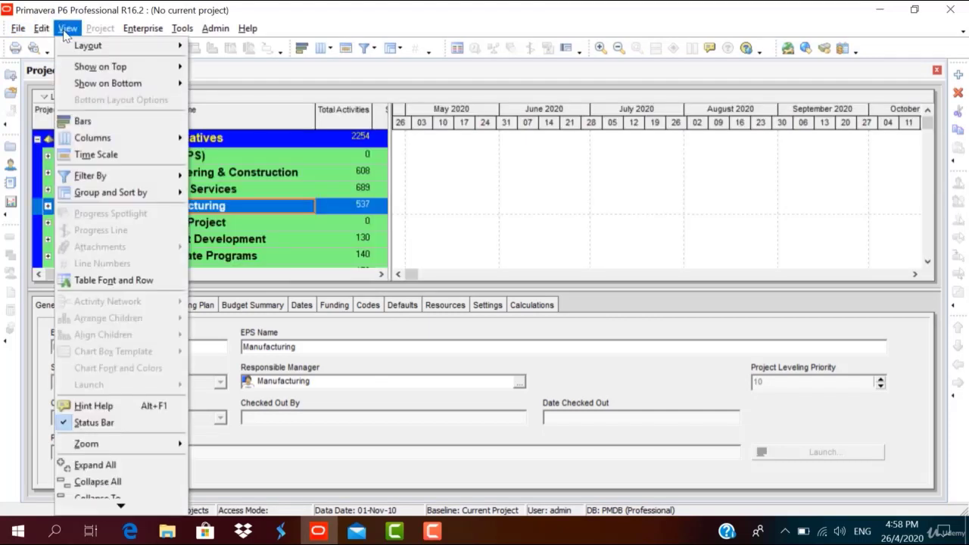
mouse_move(115, 198)
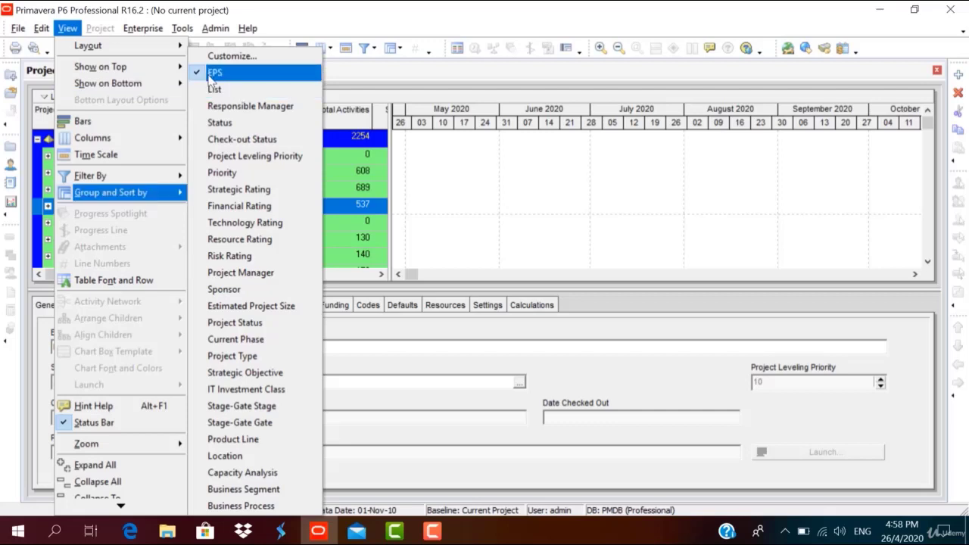
click(210, 273)
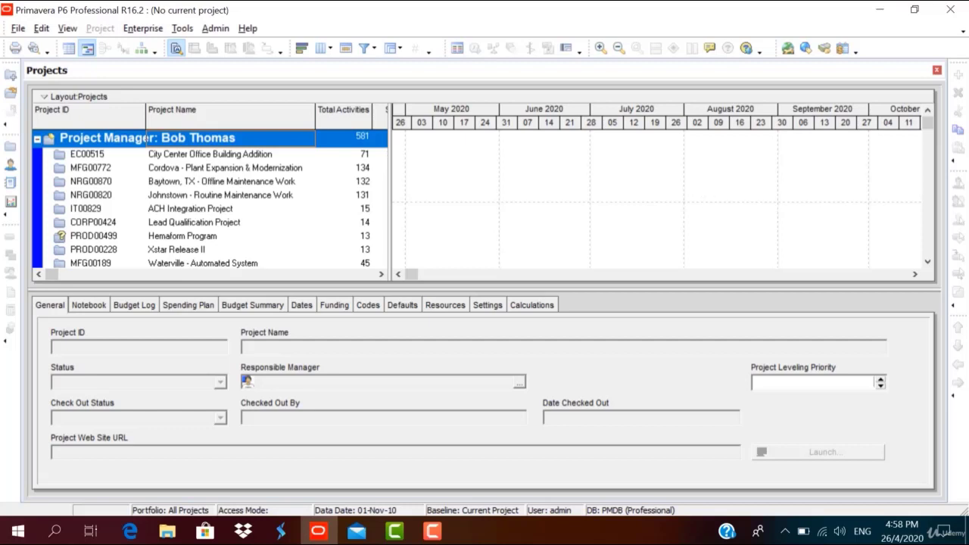
scroll(929, 126, down, 3)
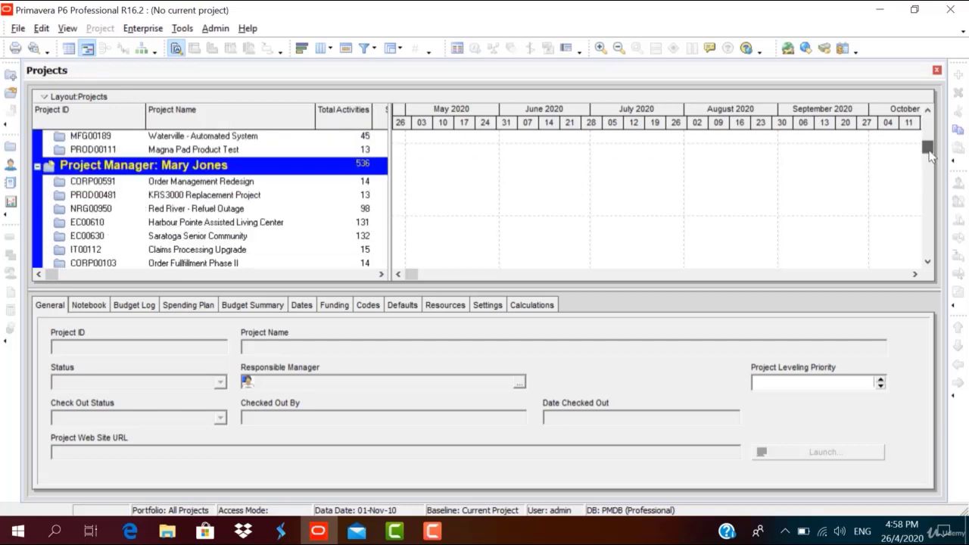
click(67, 28)
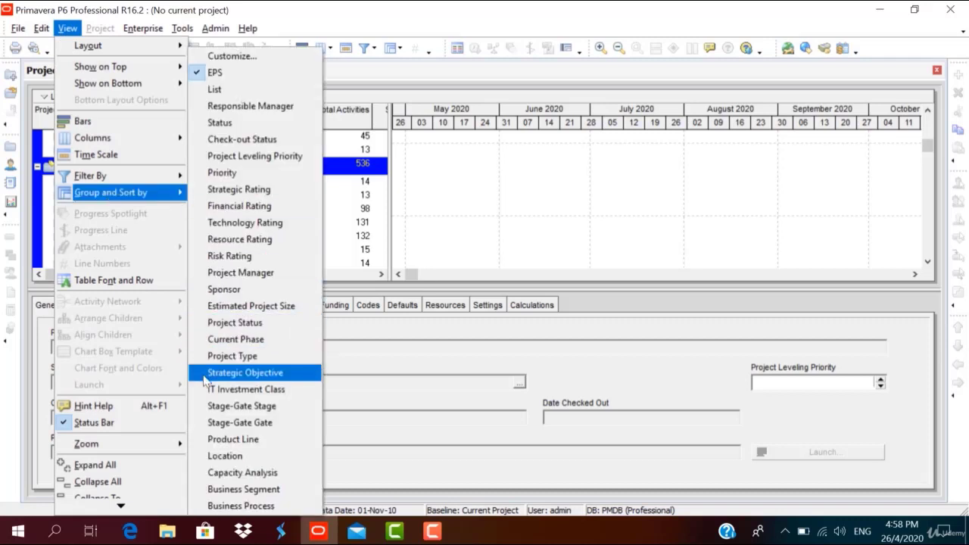
click(218, 456)
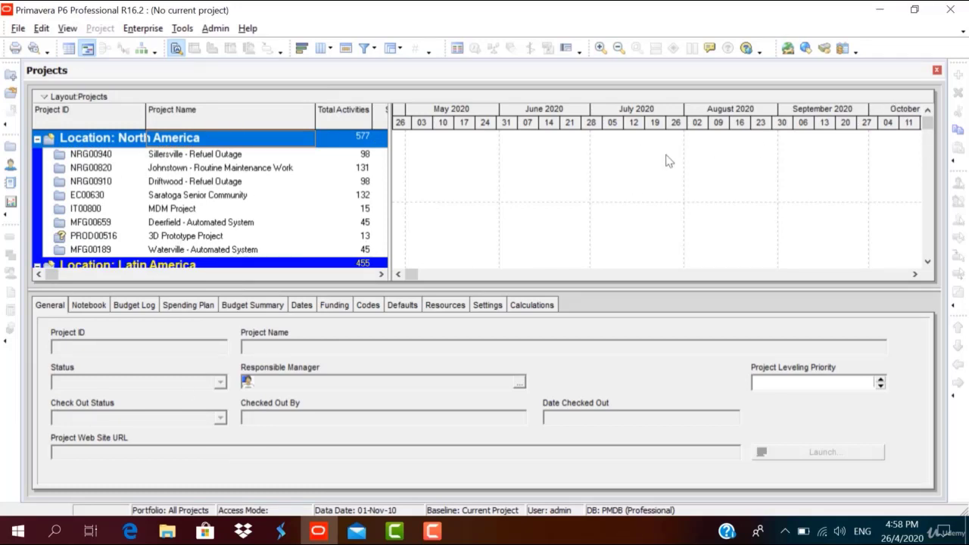
click(930, 242)
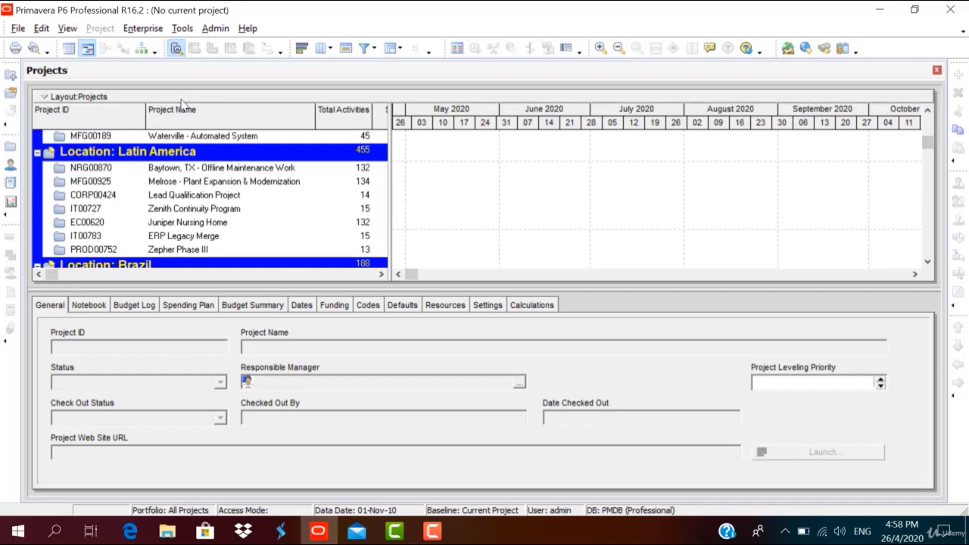
Set the bottom layout to No Bottom Layout, hiding the project details panel.
click(67, 29)
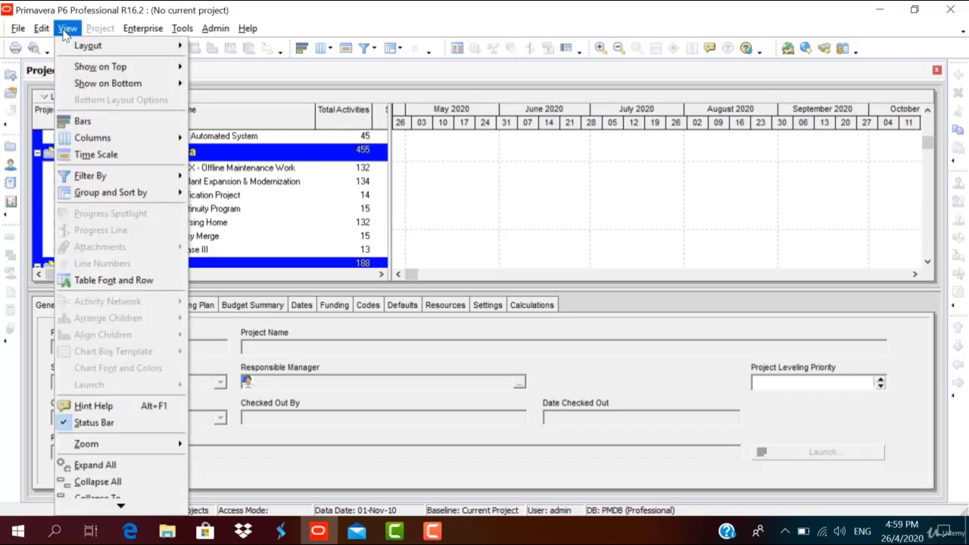
mouse_move(76, 85)
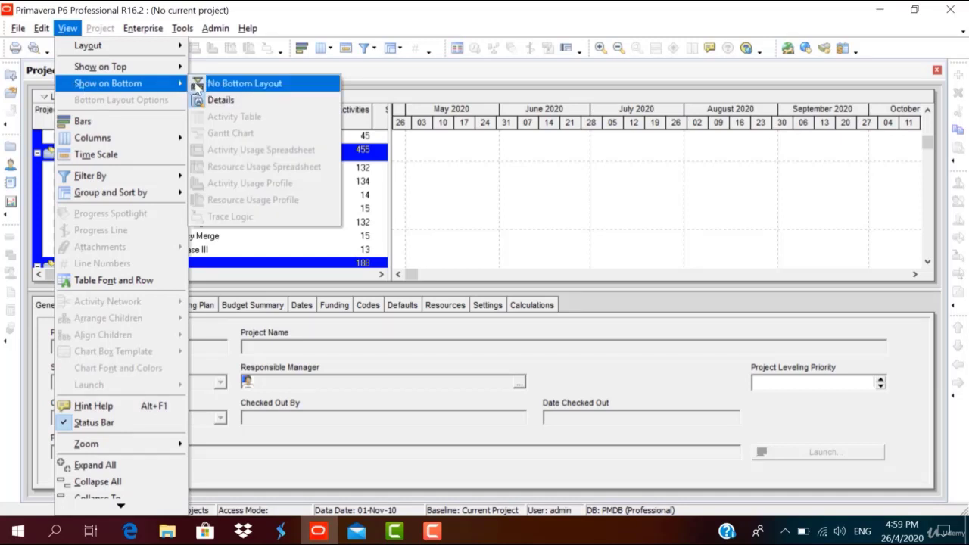
click(242, 83)
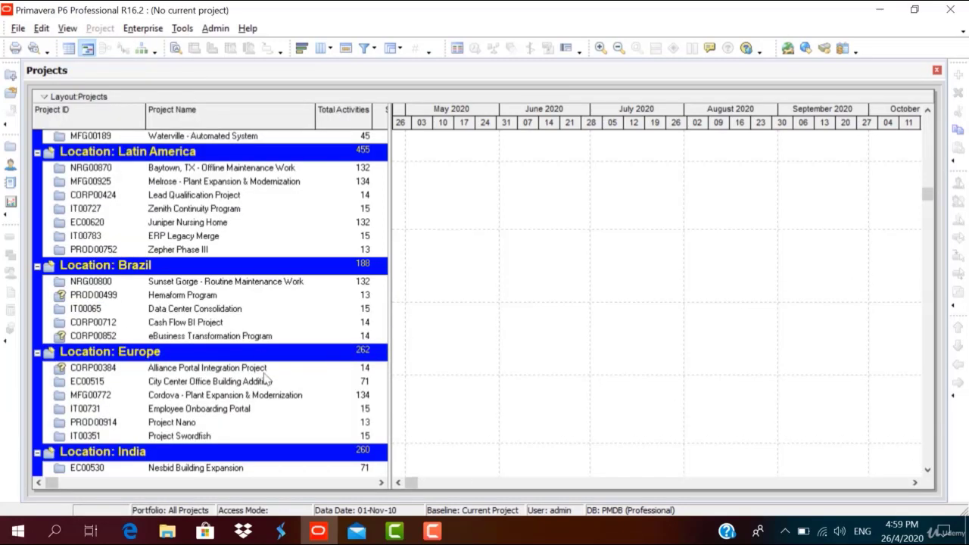
Restore the Details panel at the bottom of the Projects window.
click(67, 28)
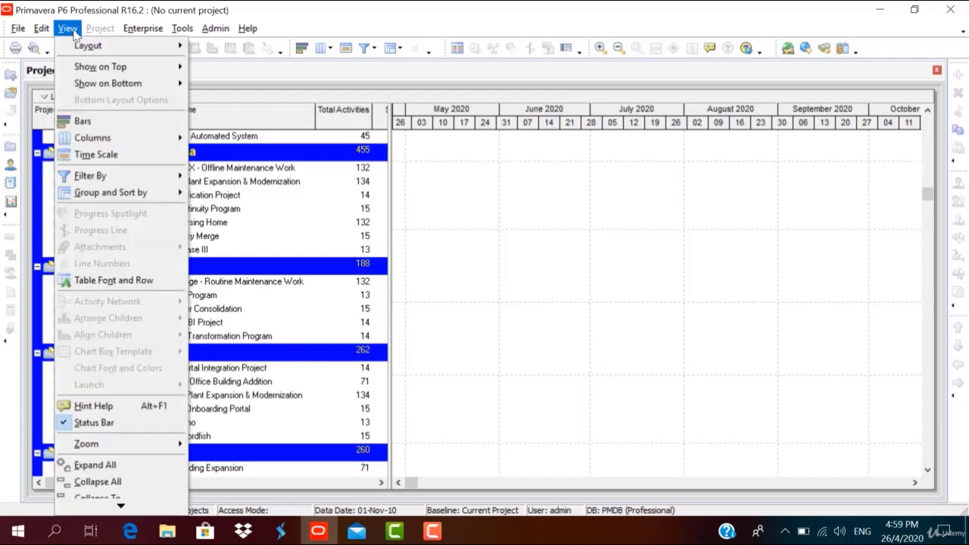
mouse_move(121, 83)
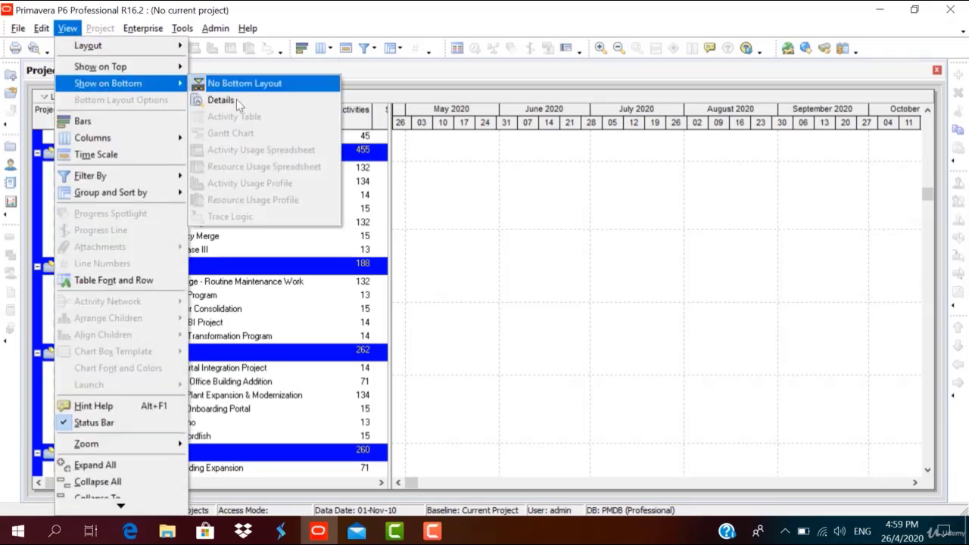
click(222, 100)
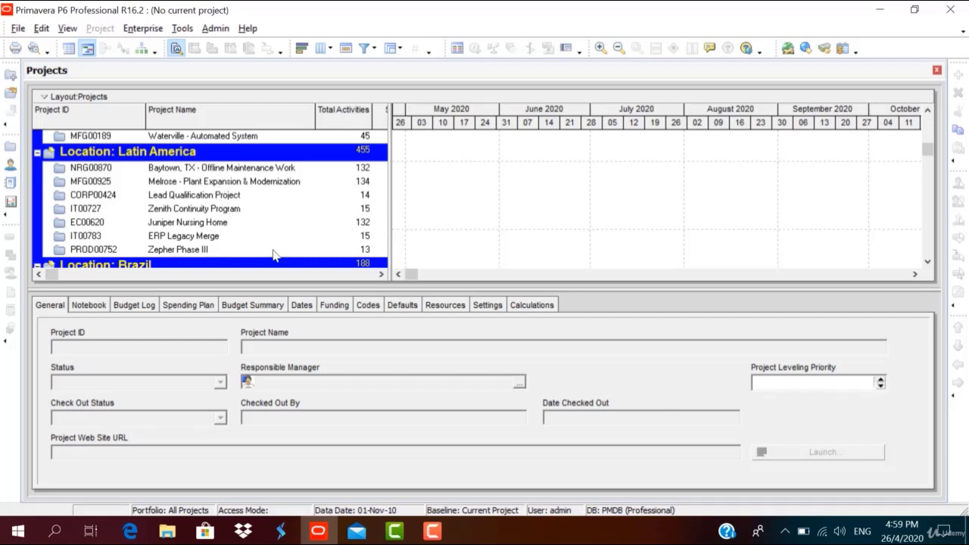
Select Juniper Nursing Home, Zenith Continuity Program, then City Center Office Building Addition to view details.
click(315, 222)
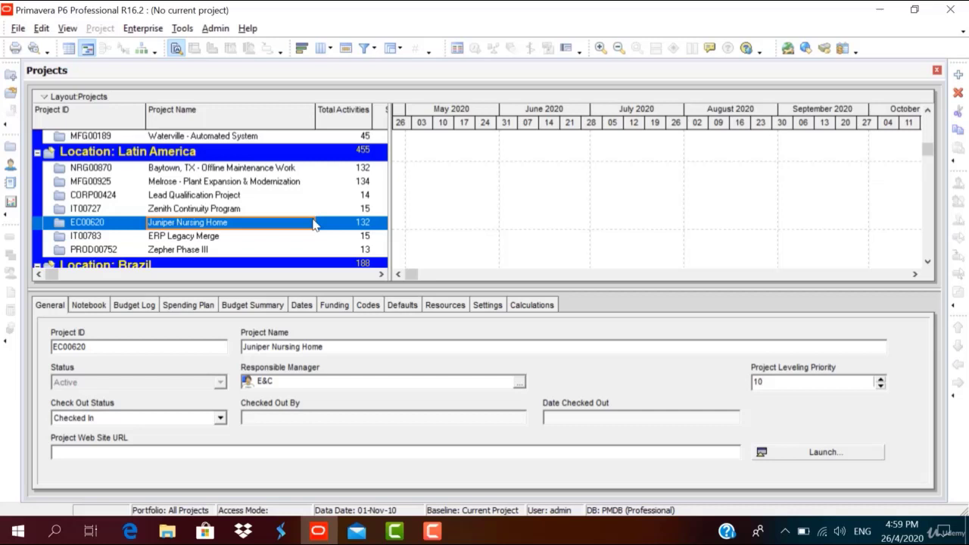
click(223, 210)
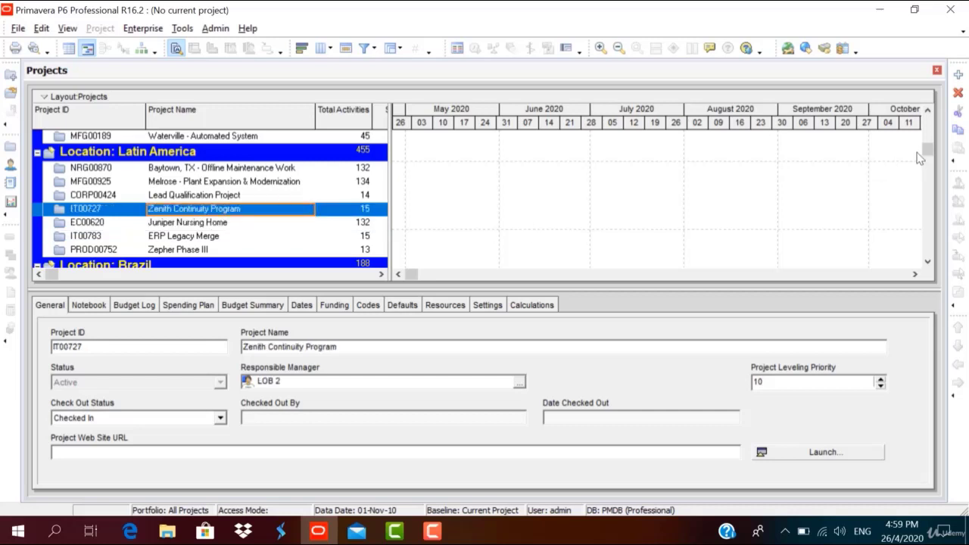
drag(926, 148, 935, 168)
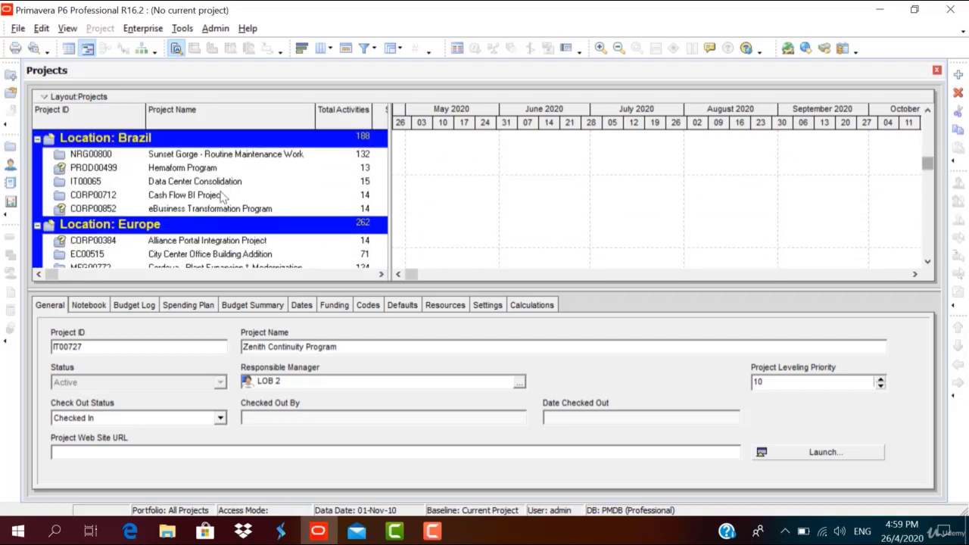
click(185, 256)
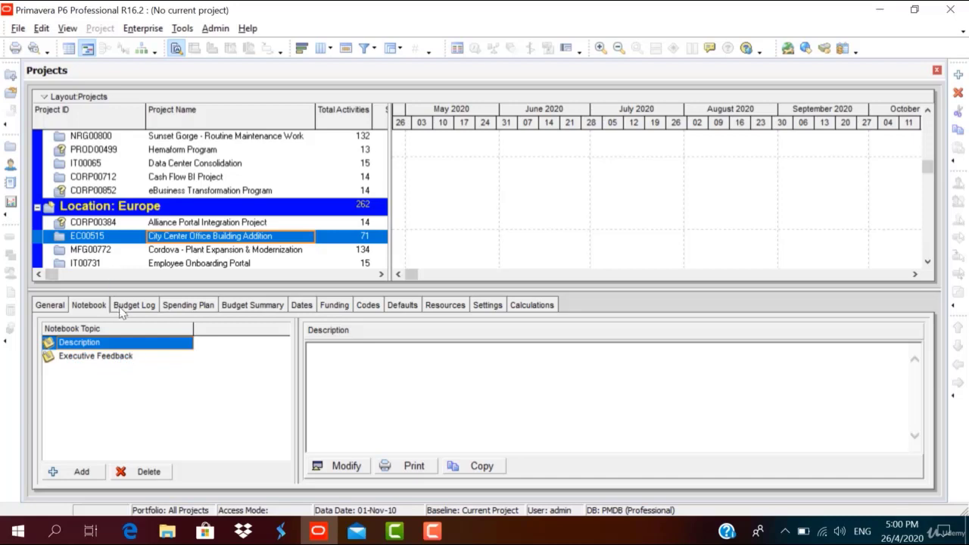
Cancel out of the Description note, then review Budget Log, Spending Plan and Budget Summary ($830,000.00).
click(346, 466)
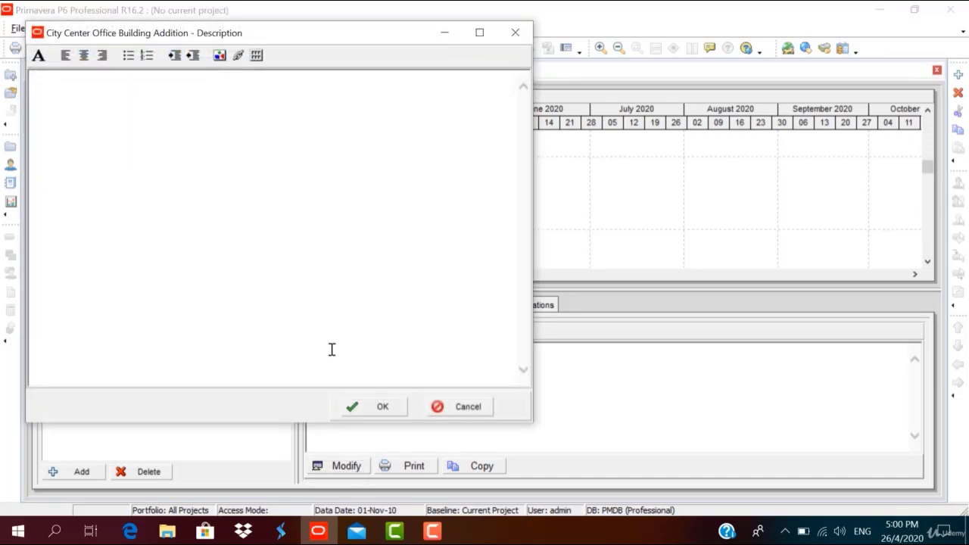
click(458, 409)
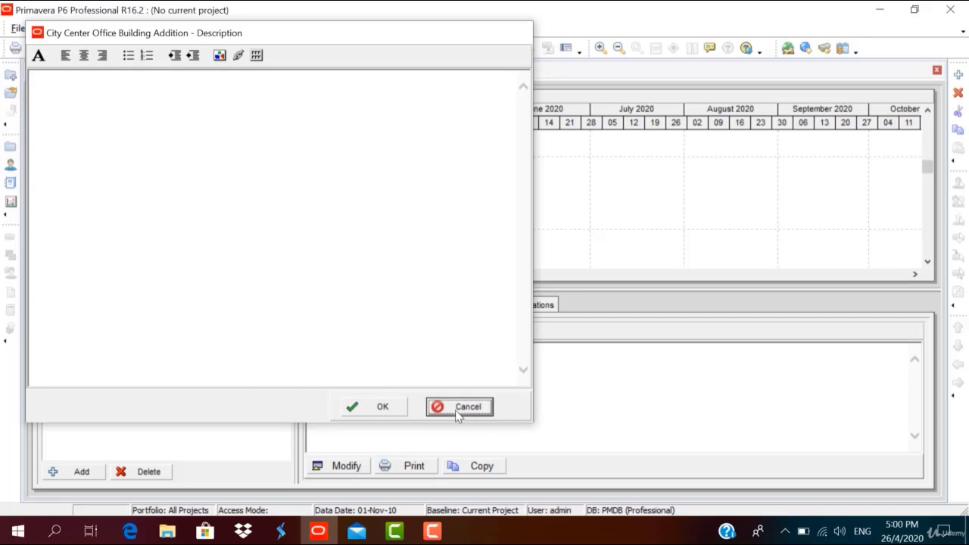
click(118, 304)
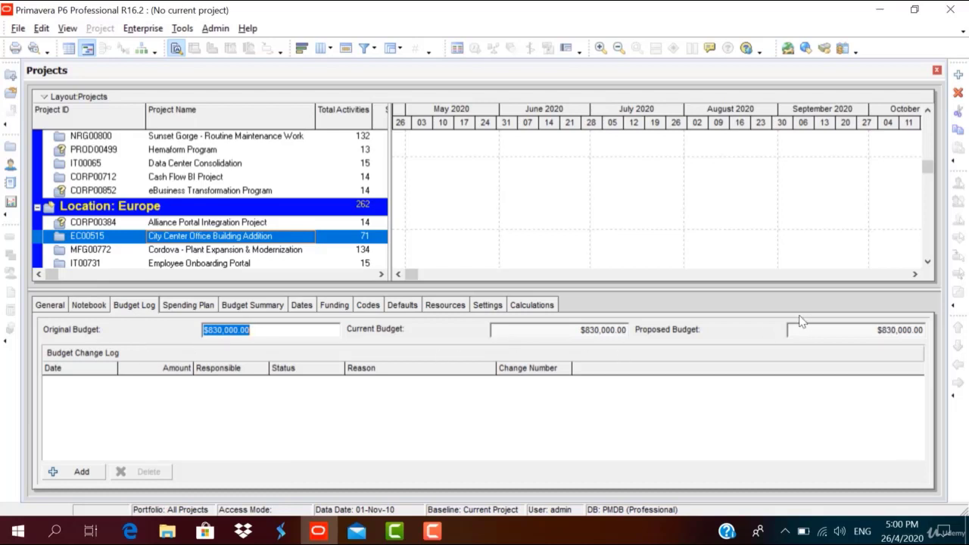
click(200, 307)
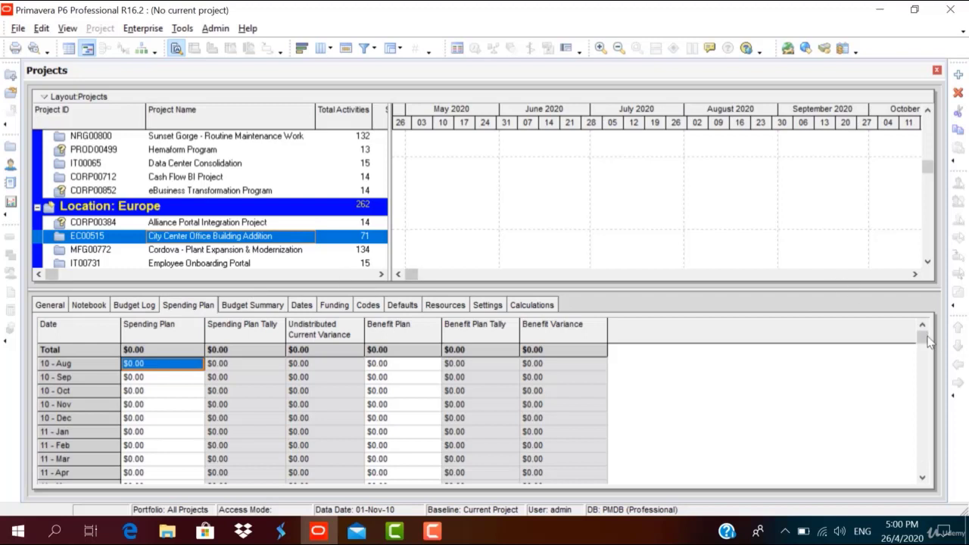
drag(928, 343, 930, 381)
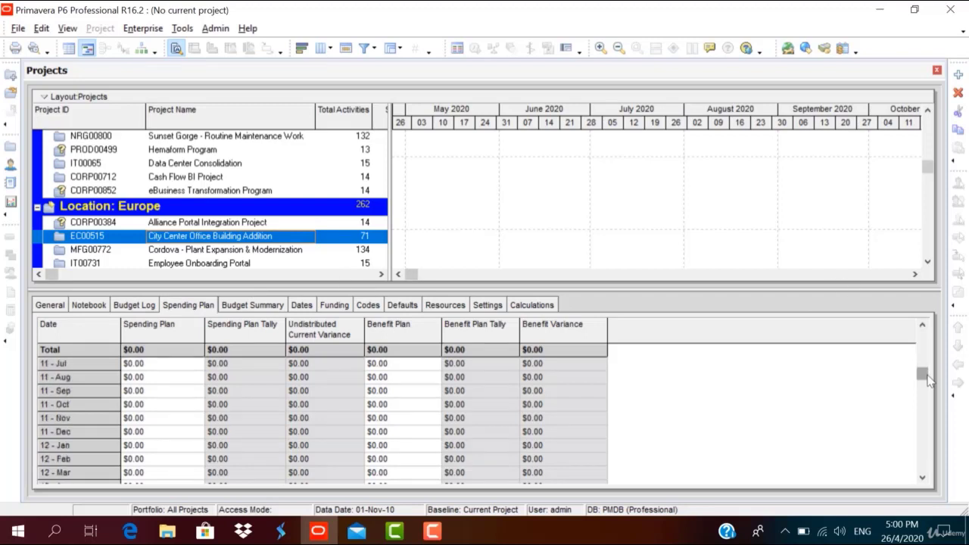
click(244, 307)
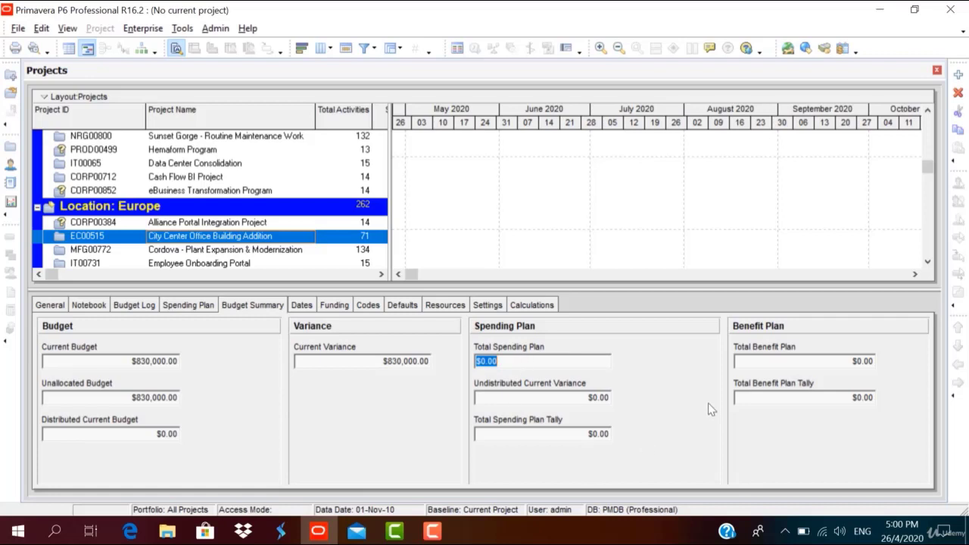
Review the Dates, Funding and Codes tabs, widening the Project Code column to show full names.
click(301, 306)
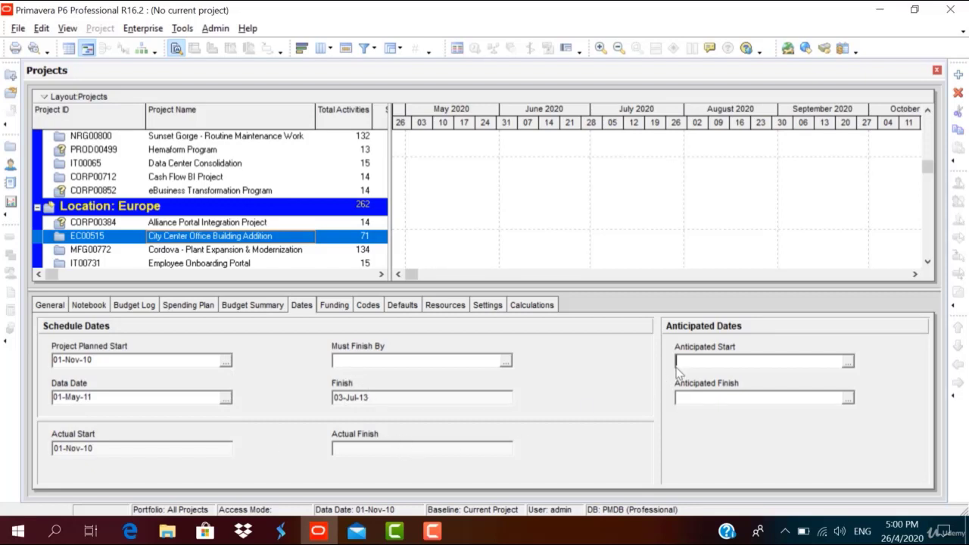
click(337, 306)
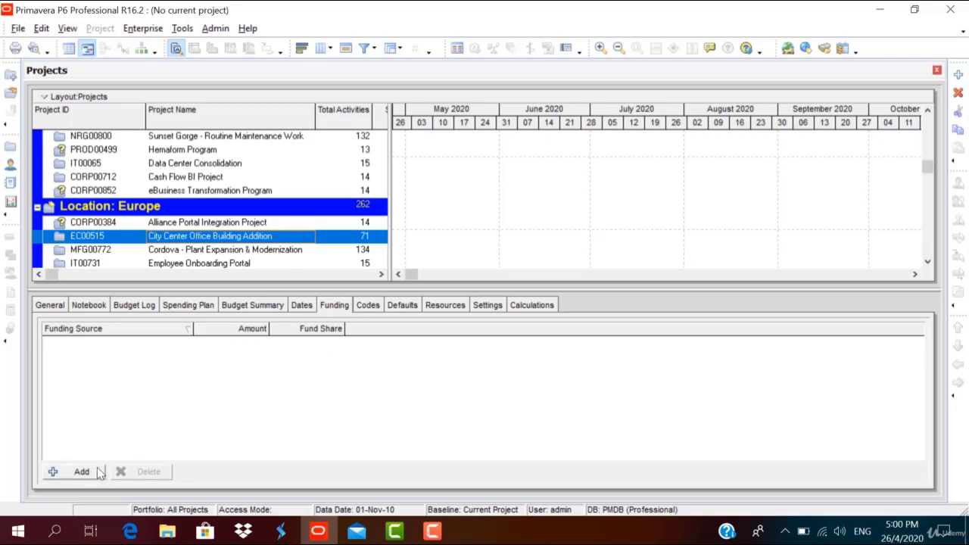
click(359, 311)
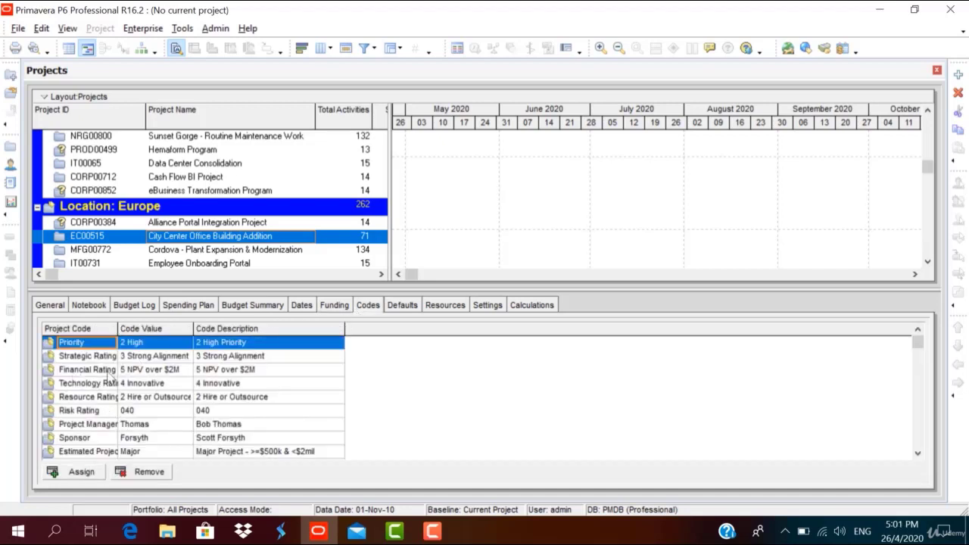
drag(116, 323, 166, 324)
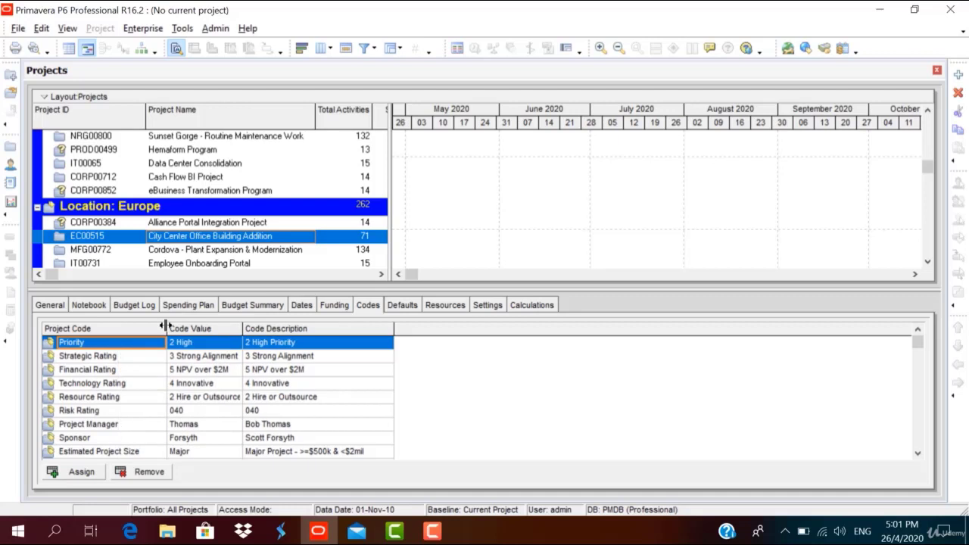
Check the Defaults tab, keeping Duration, Task Dependent and the Trades - 5 Day Workweek calendar, then view Resources.
click(402, 307)
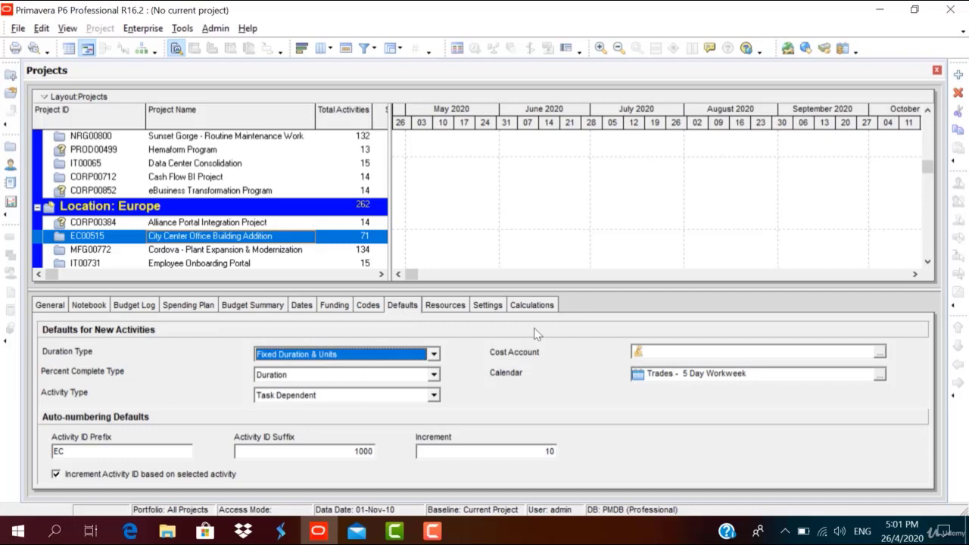
click(327, 379)
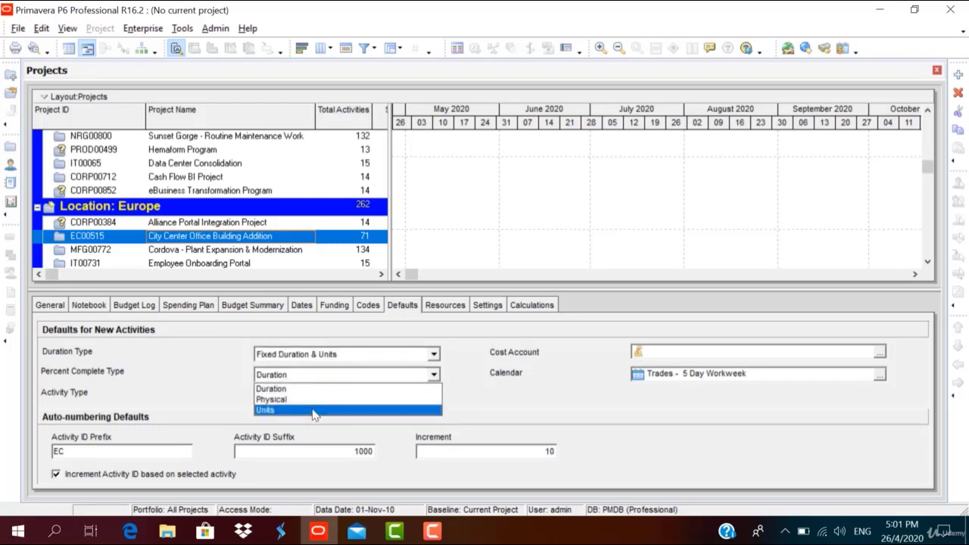
click(310, 388)
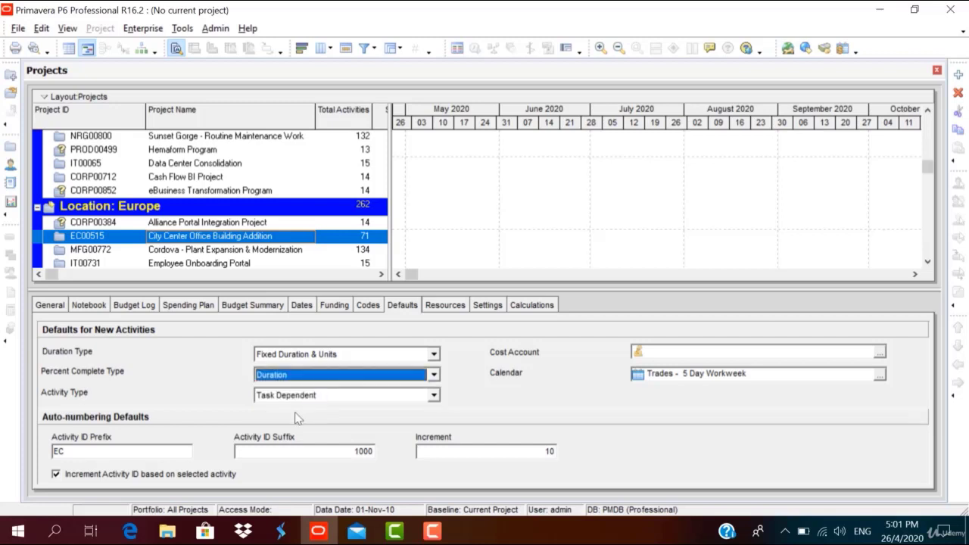
click(349, 408)
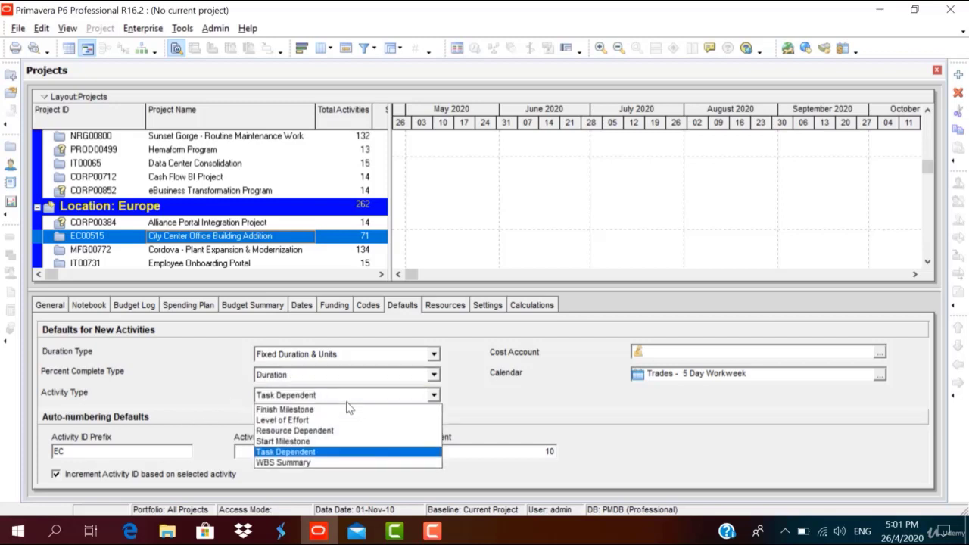
click(349, 408)
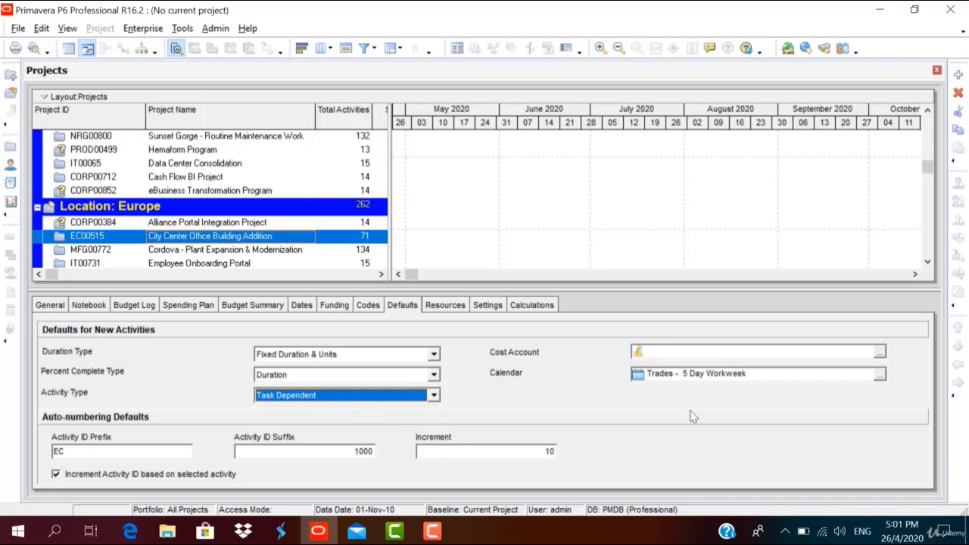
click(880, 374)
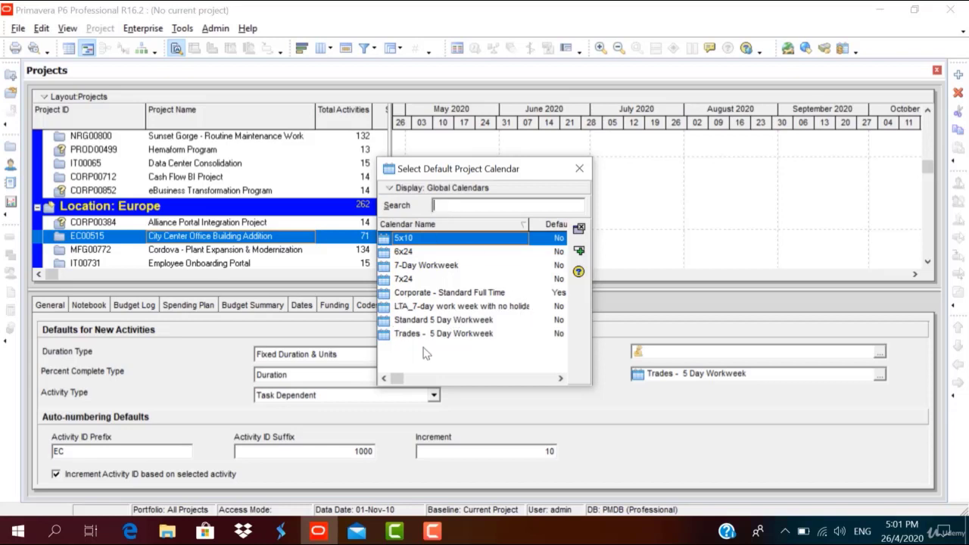
click(580, 169)
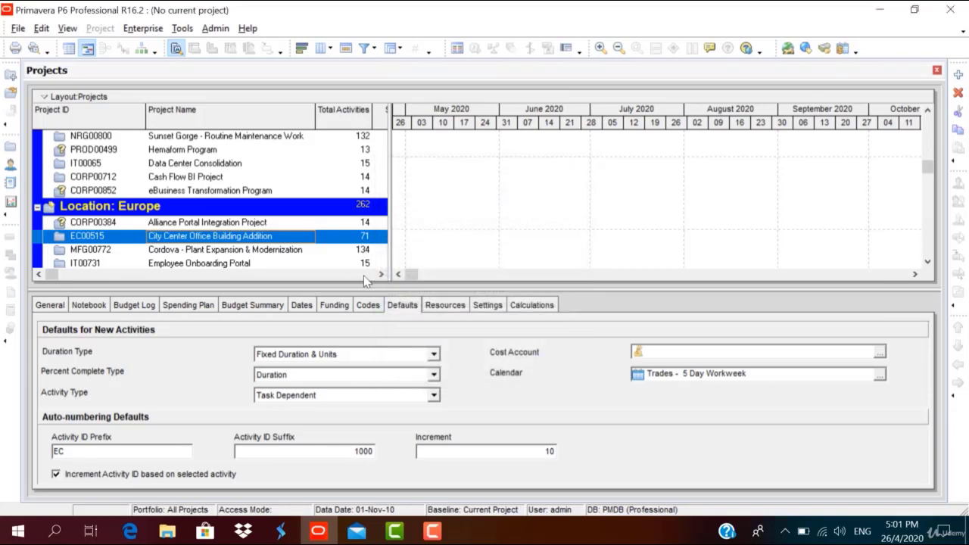
click(439, 306)
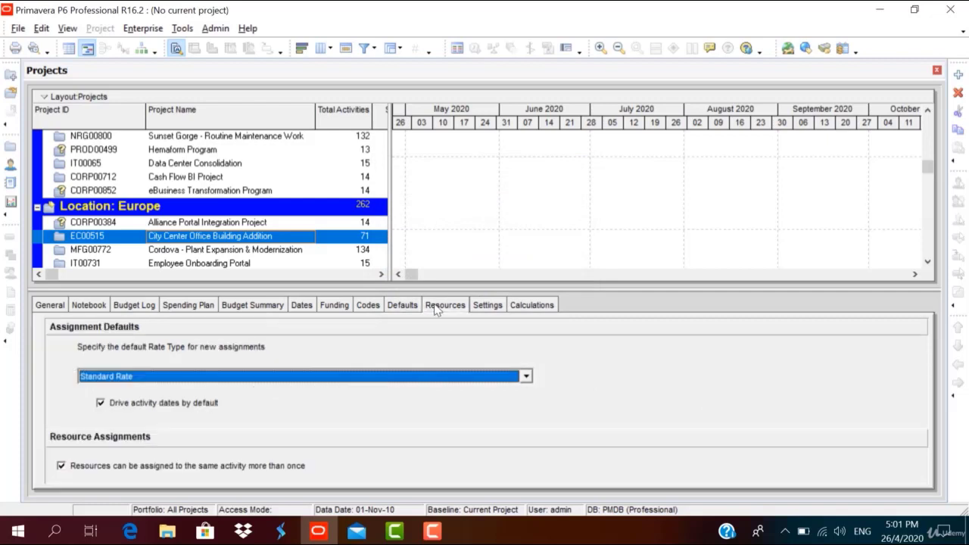
Keep Standard Rate as the default rate type and show the project's Settings tab.
click(401, 380)
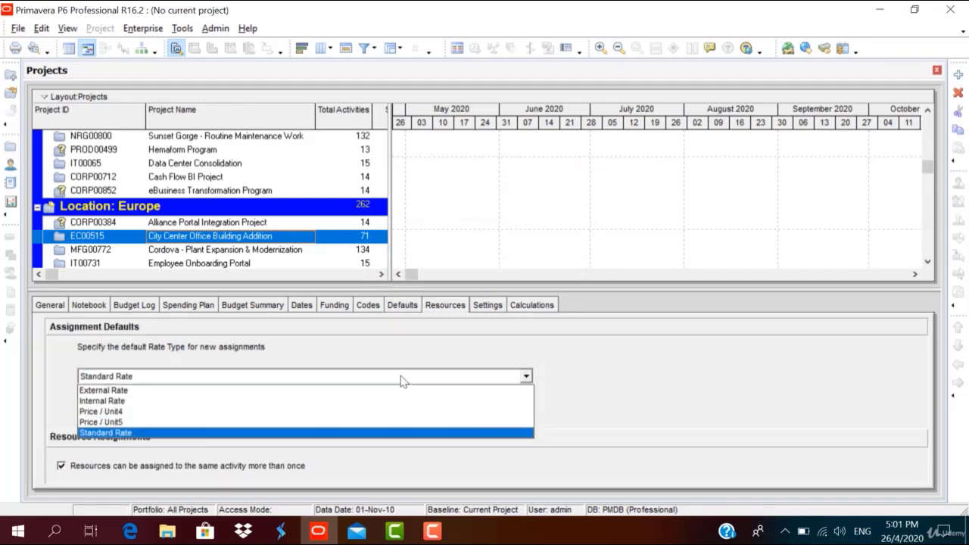
click(402, 379)
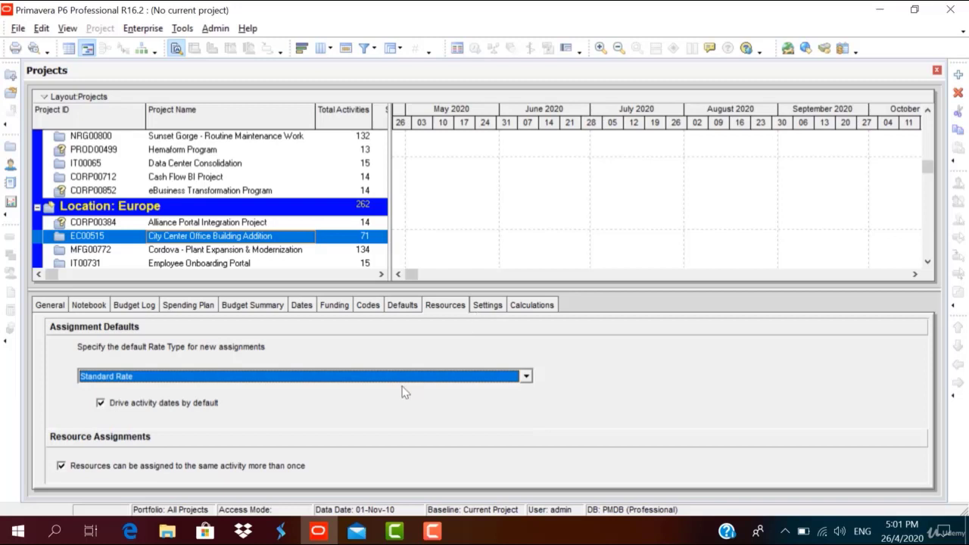
click(402, 379)
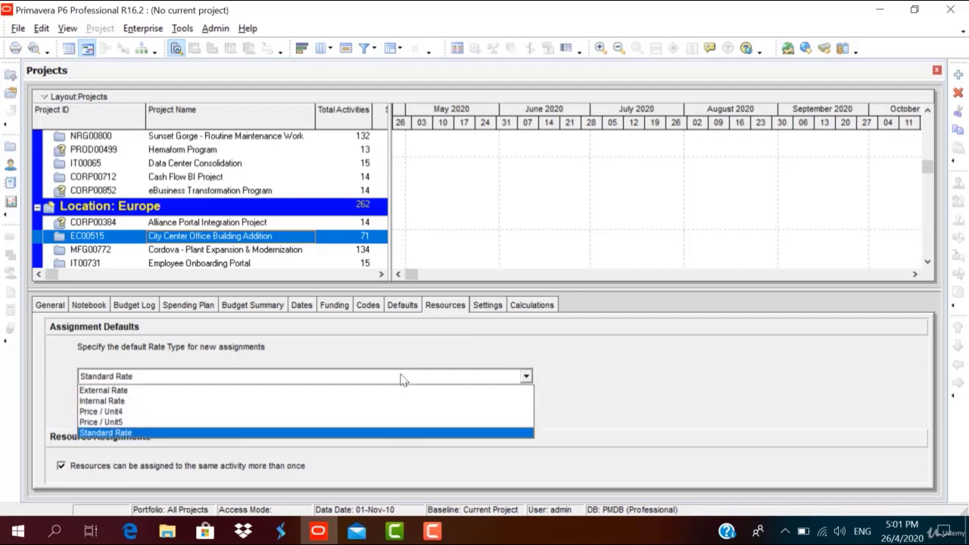
click(477, 313)
click(482, 310)
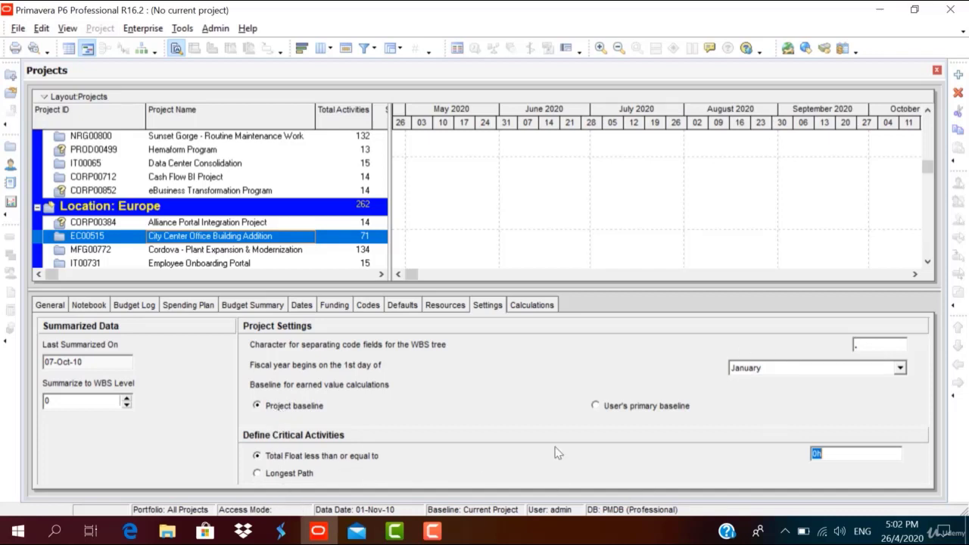
Keep critical activities defined by Total Float rather than Longest Path.
click(260, 475)
click(257, 456)
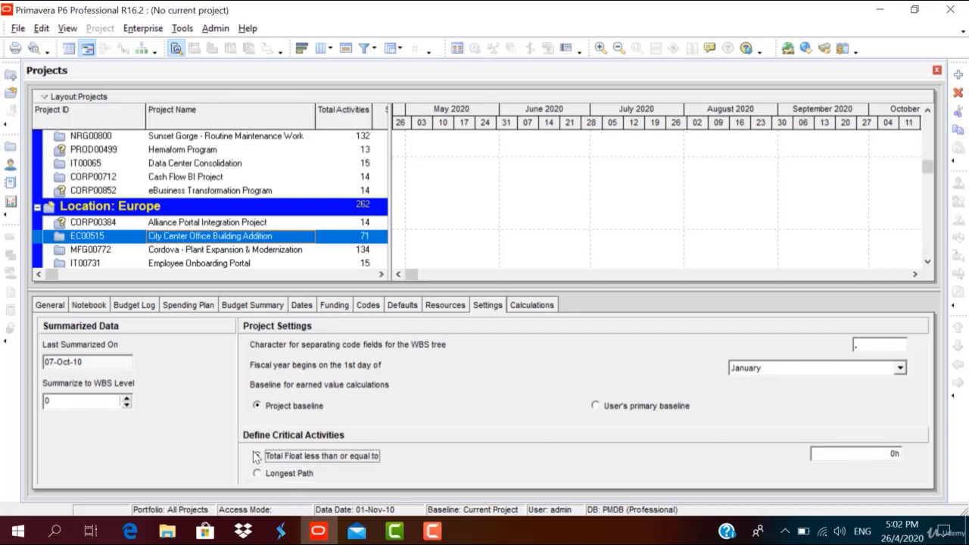
click(256, 457)
On the Calculations tab, keep actual units subtracted from At Completion rather than added to remaining.
click(551, 306)
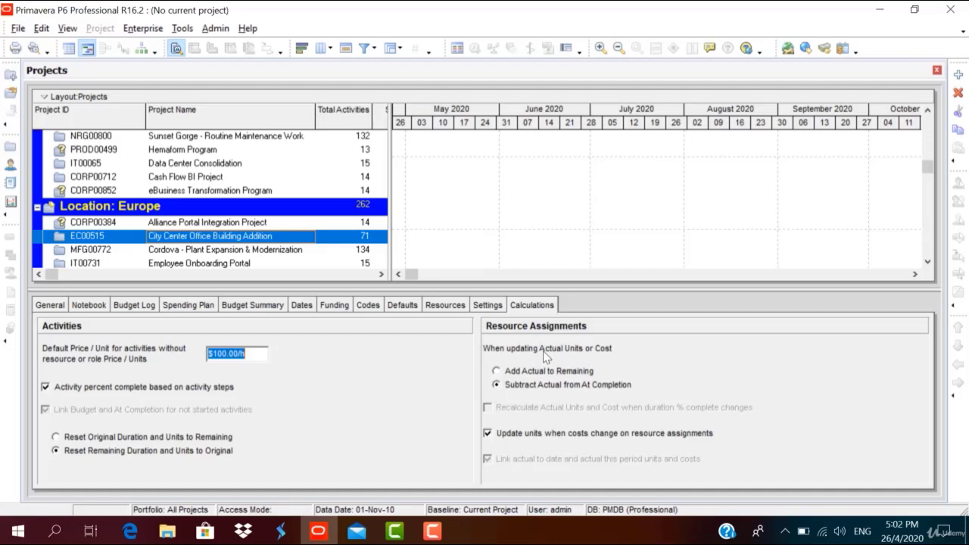
click(498, 374)
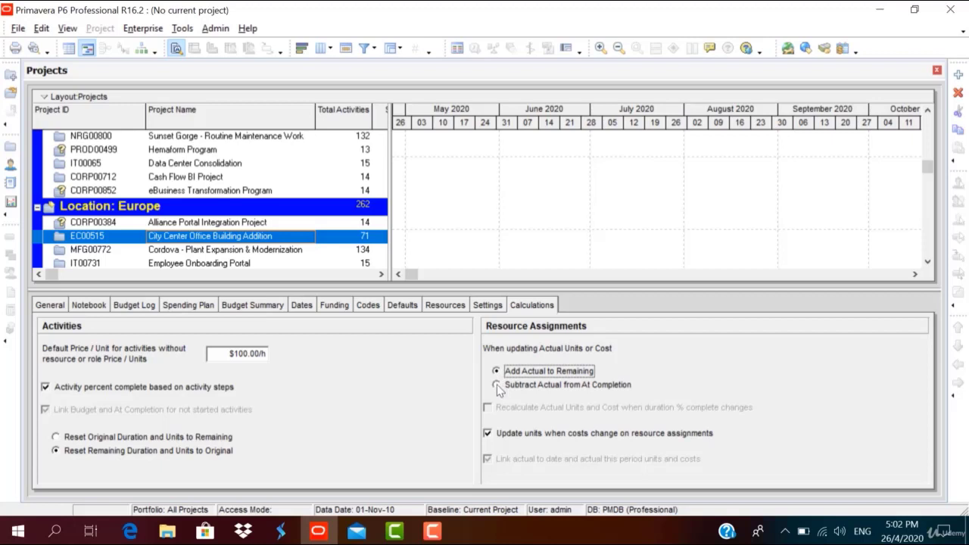
click(496, 384)
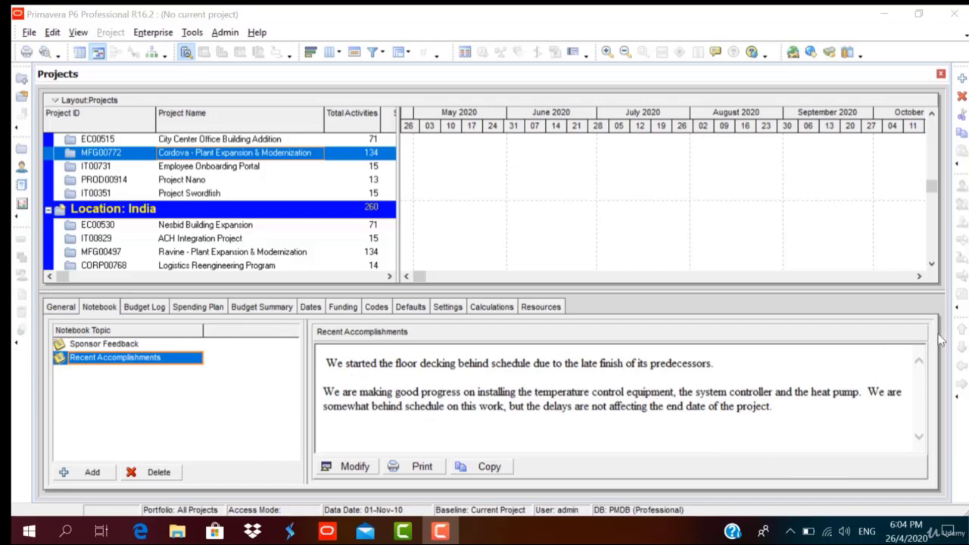
Switch the bottom layout to No Bottom Layout to remove the details pane.
click(78, 32)
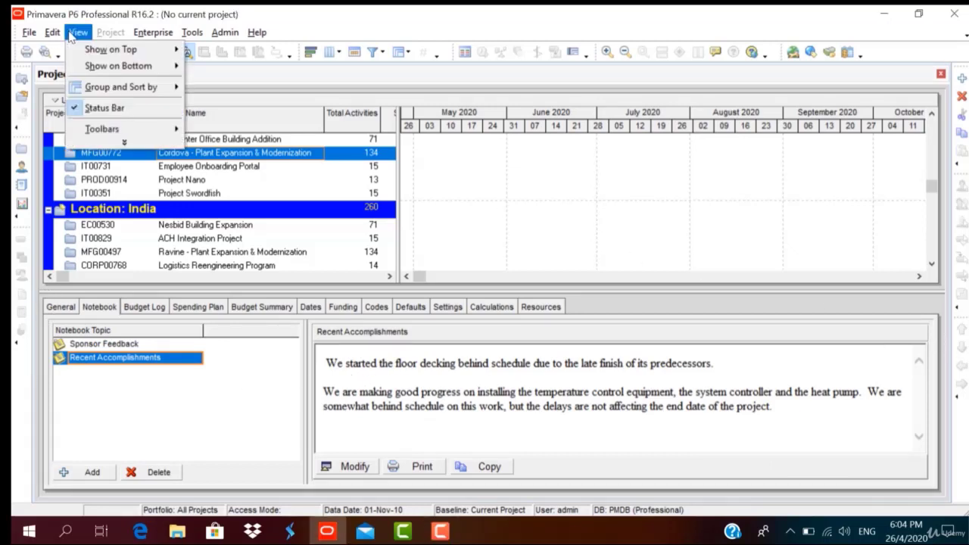
mouse_move(96, 68)
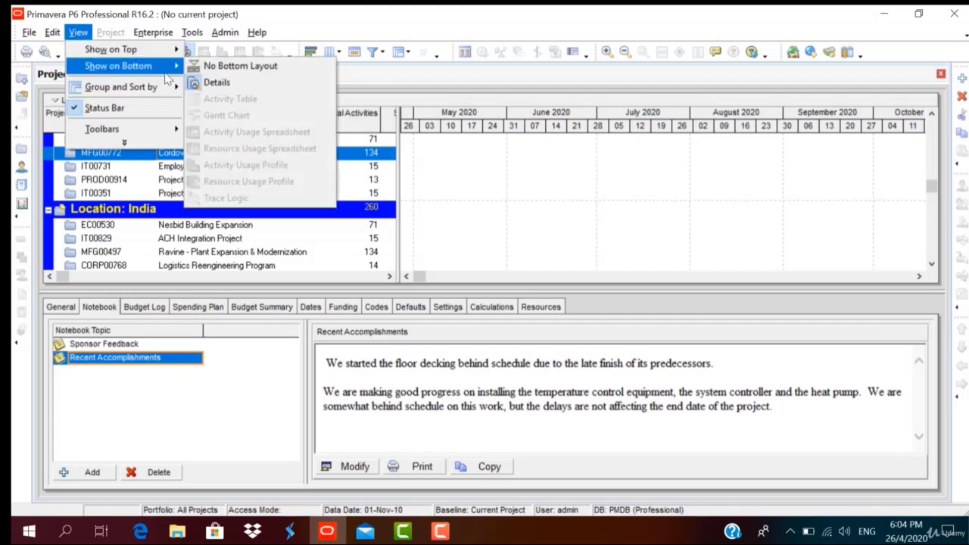
click(219, 67)
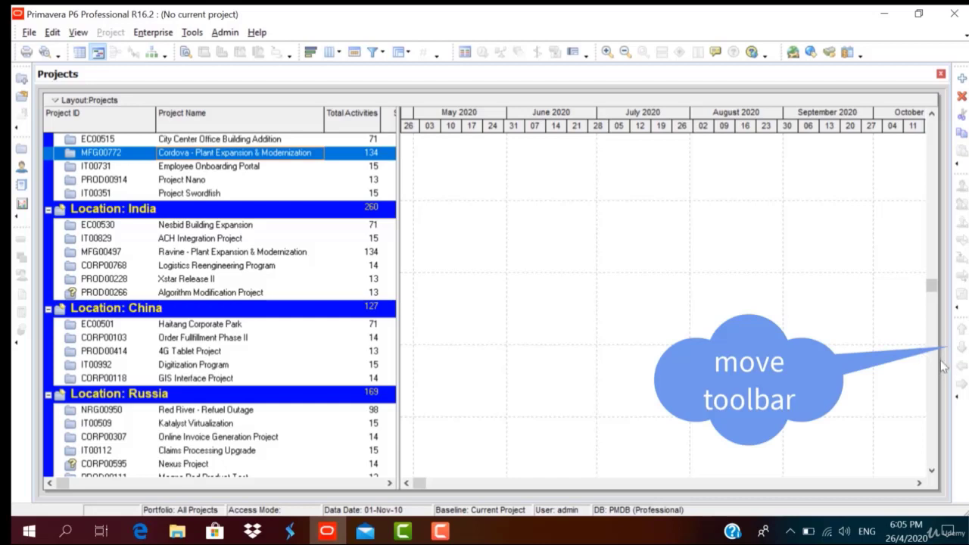
Uncheck the Bottom Layout toolbar, then check it again so it stays shown.
click(933, 383)
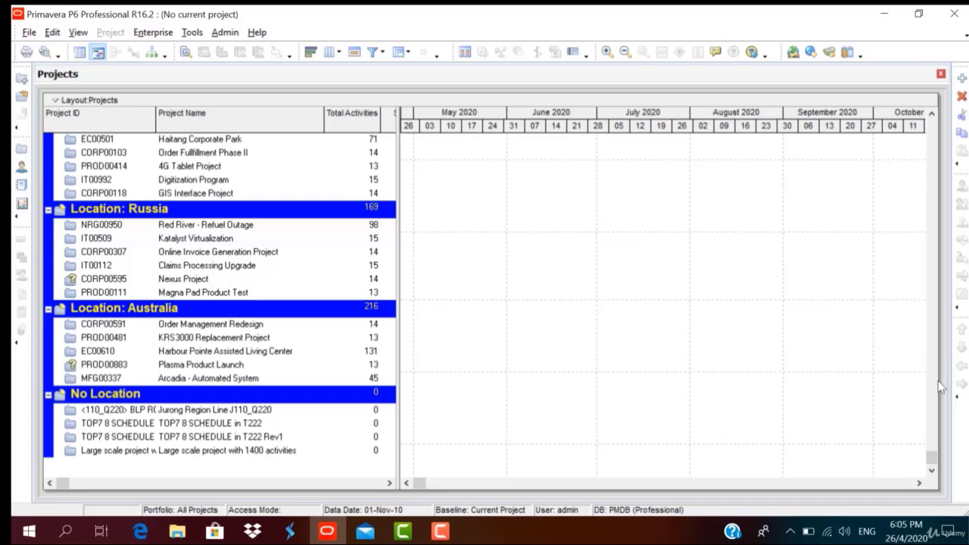
click(78, 33)
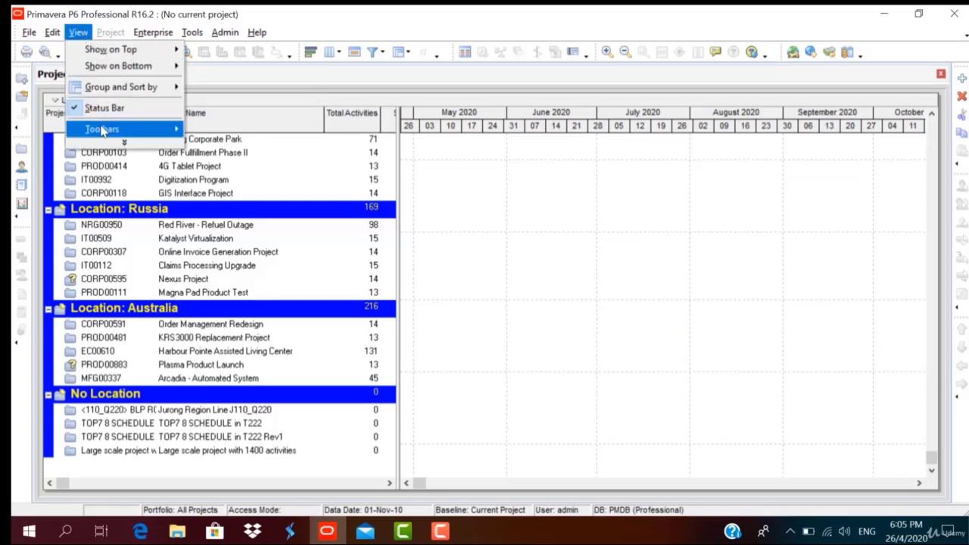
mouse_move(103, 131)
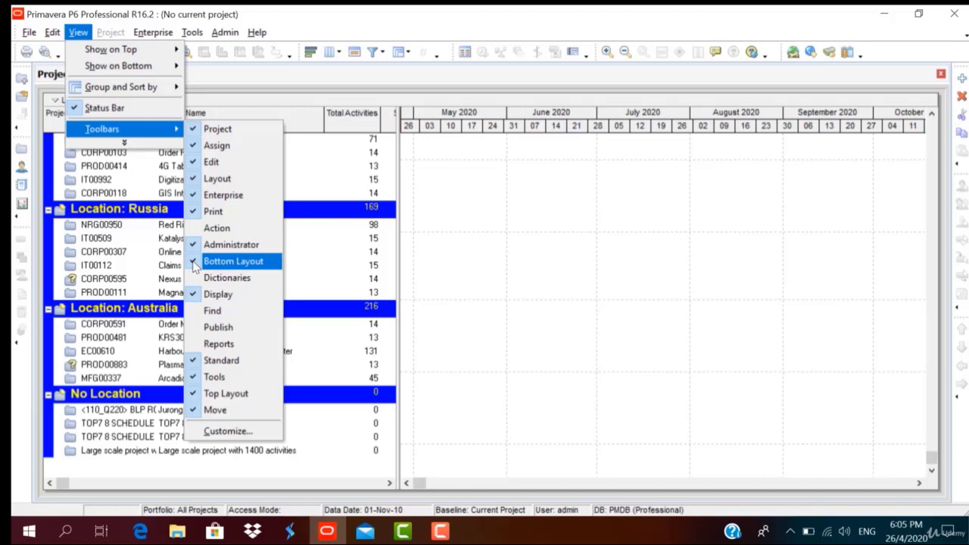
click(227, 261)
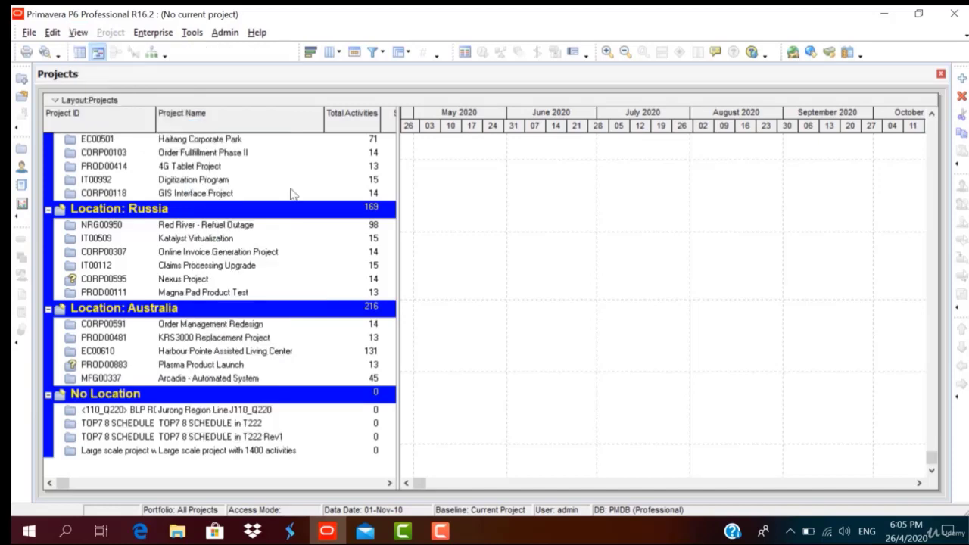
click(78, 34)
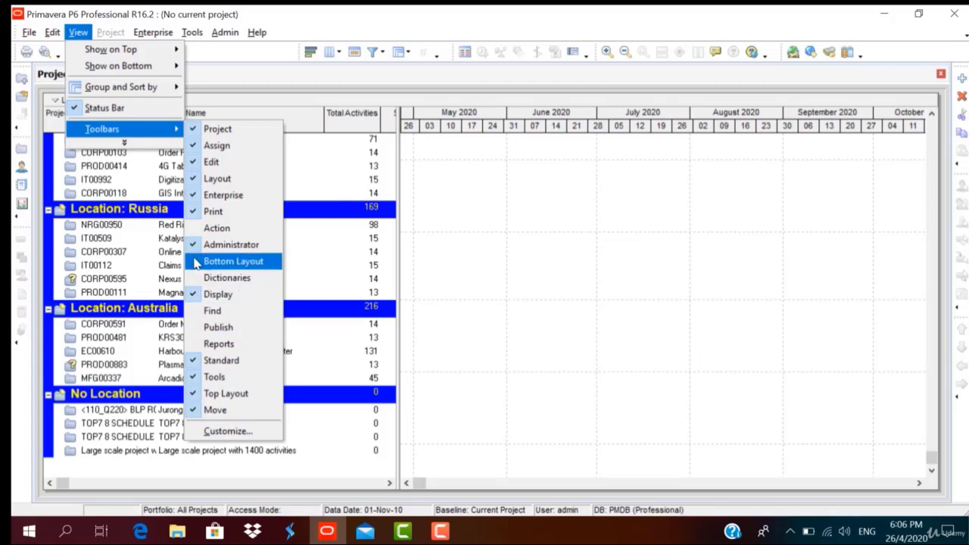
click(227, 261)
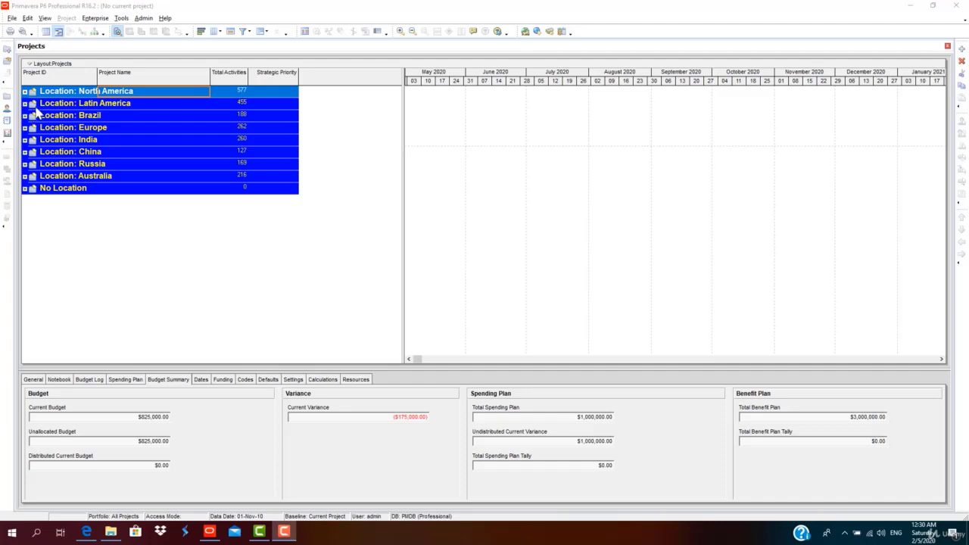
Regroup the project list by EPS instead of by Location.
click(45, 18)
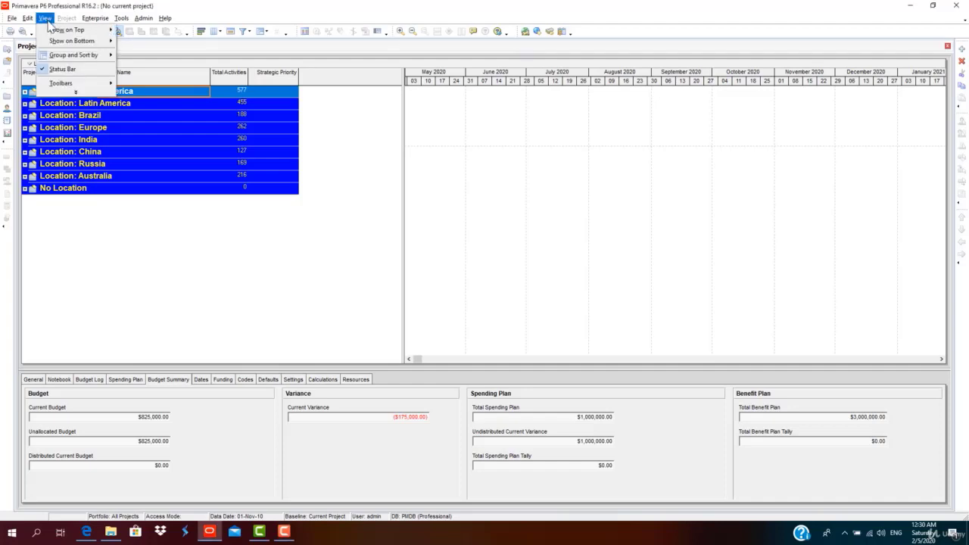
mouse_move(55, 58)
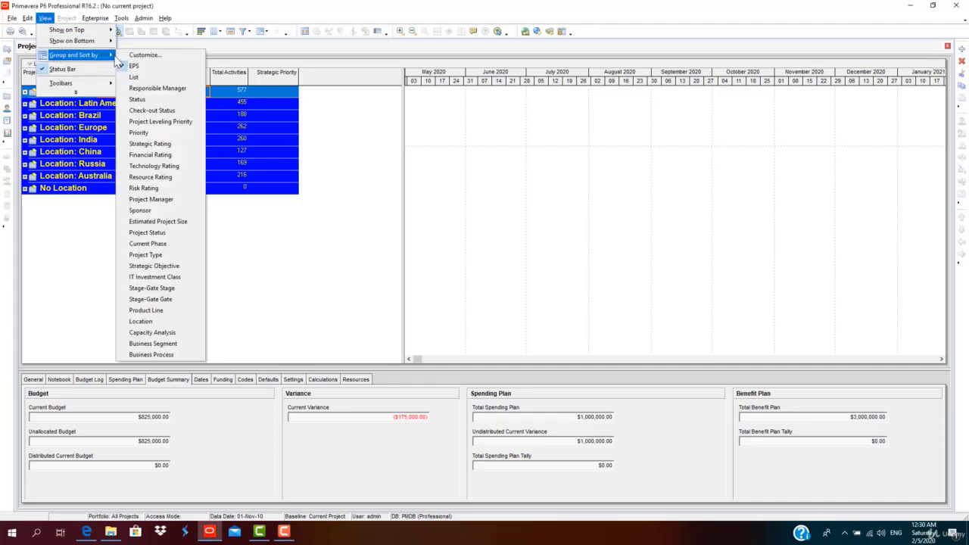
click(128, 324)
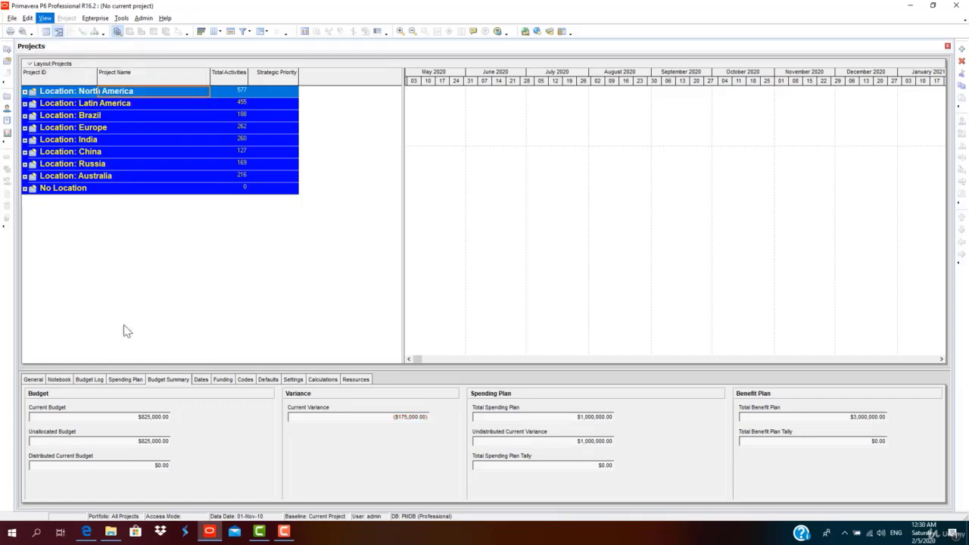
click(44, 18)
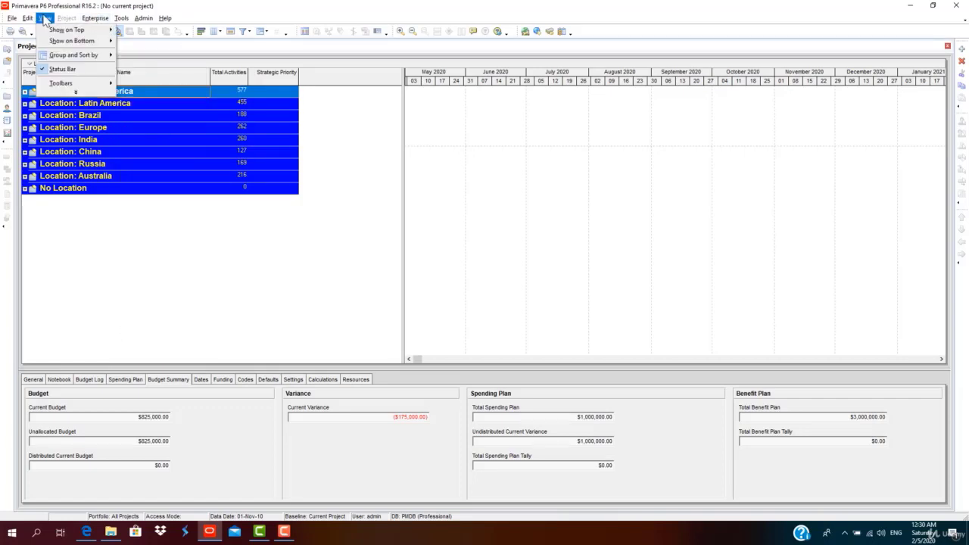
mouse_move(79, 55)
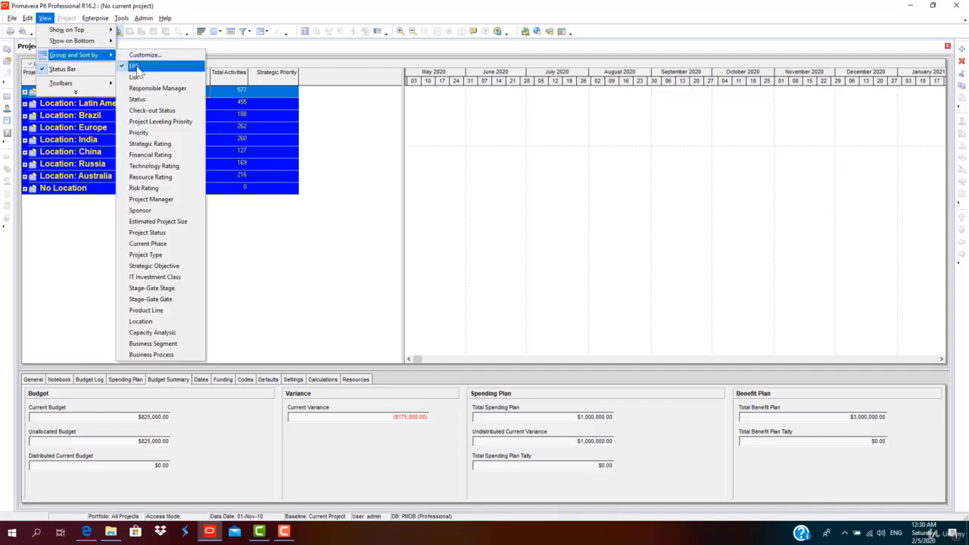
click(134, 65)
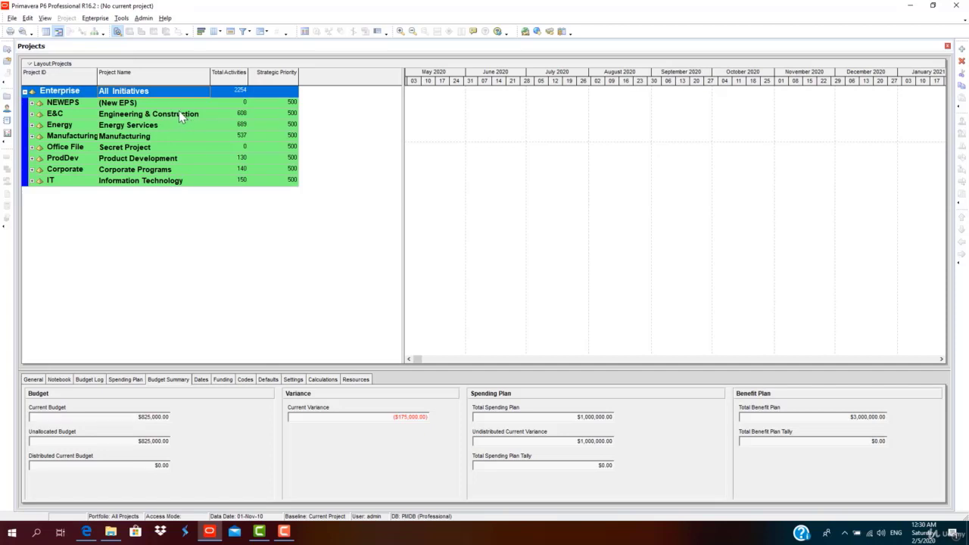
Open the Enterprise Project Structure dialog, move it up and make it taller.
click(94, 17)
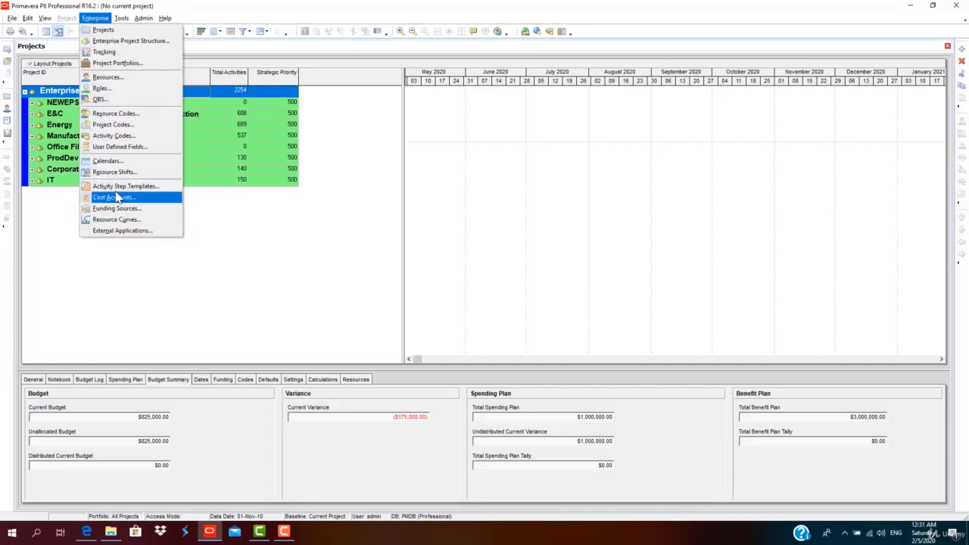
click(127, 42)
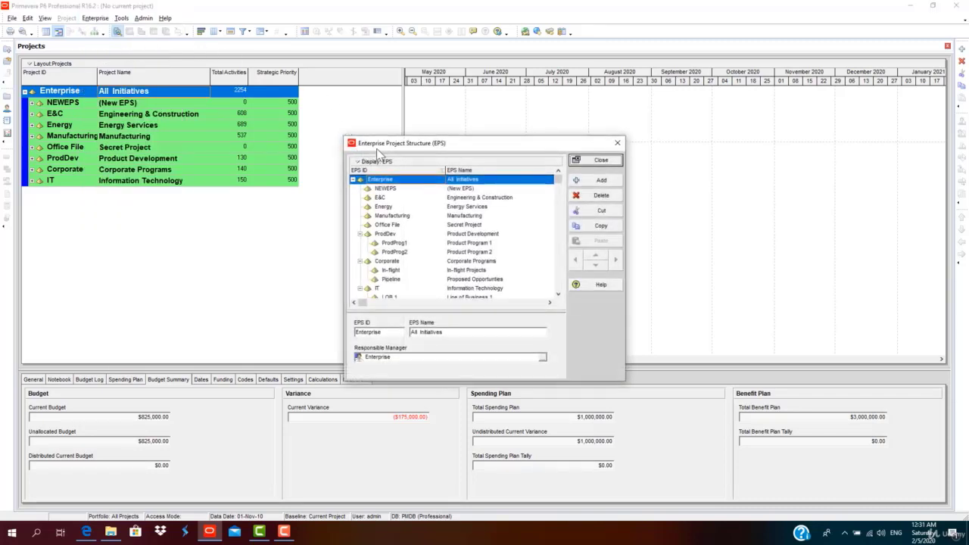
drag(376, 151, 184, 71)
drag(281, 61, 477, 62)
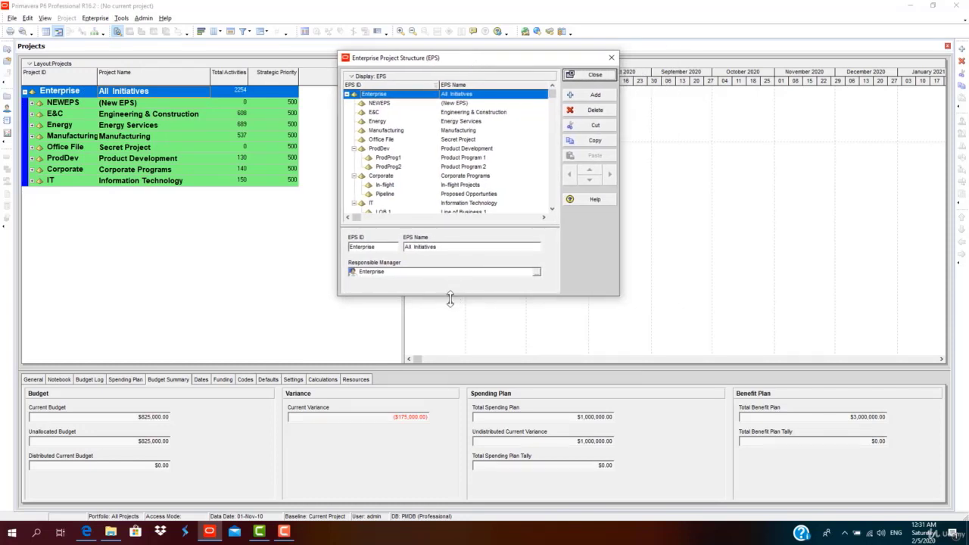
drag(450, 297, 450, 380)
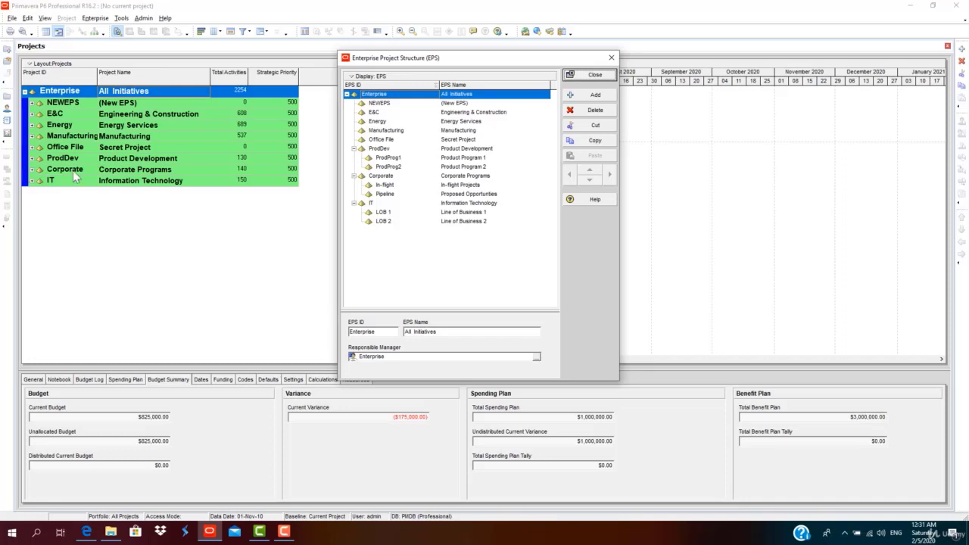
Collapse the ProdDev, IT and Corporate branches and select E&C.
click(347, 94)
click(347, 93)
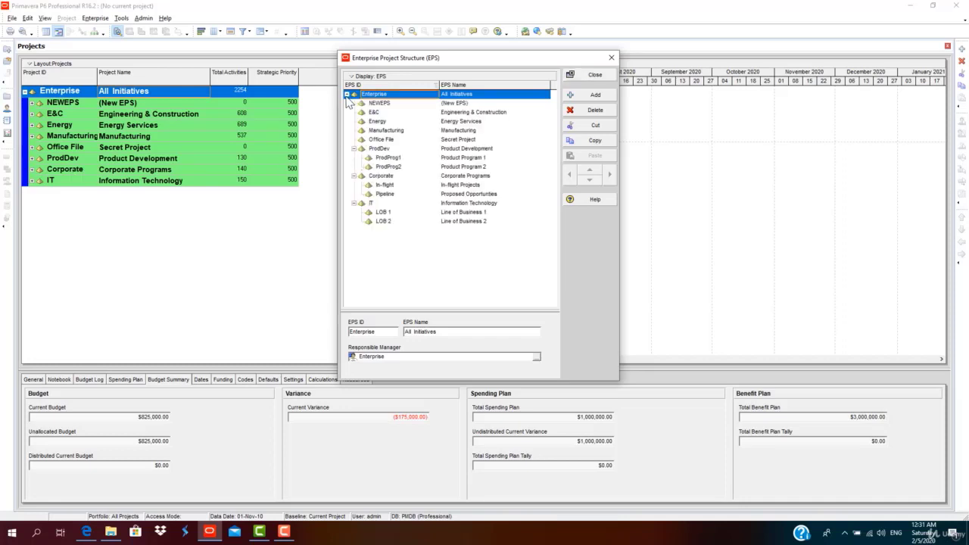
click(354, 149)
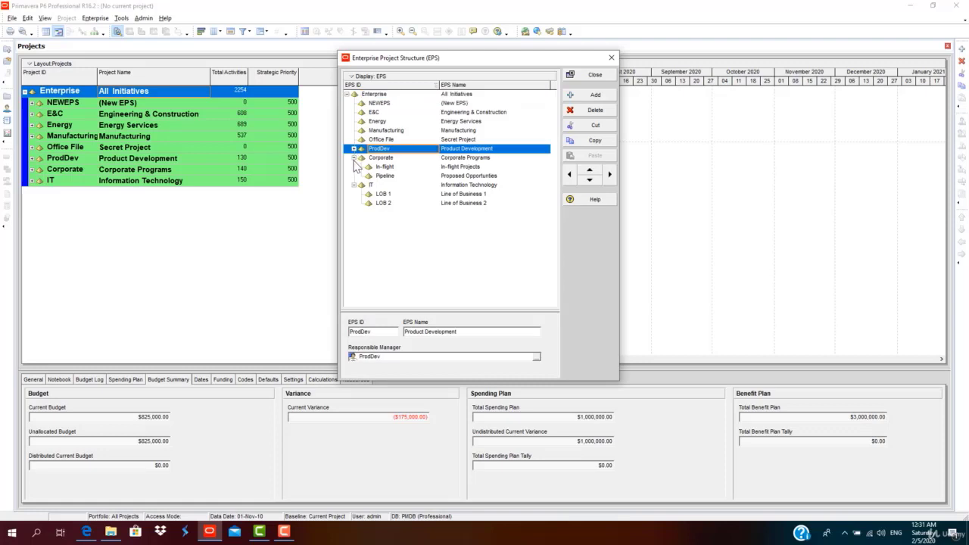
click(354, 158)
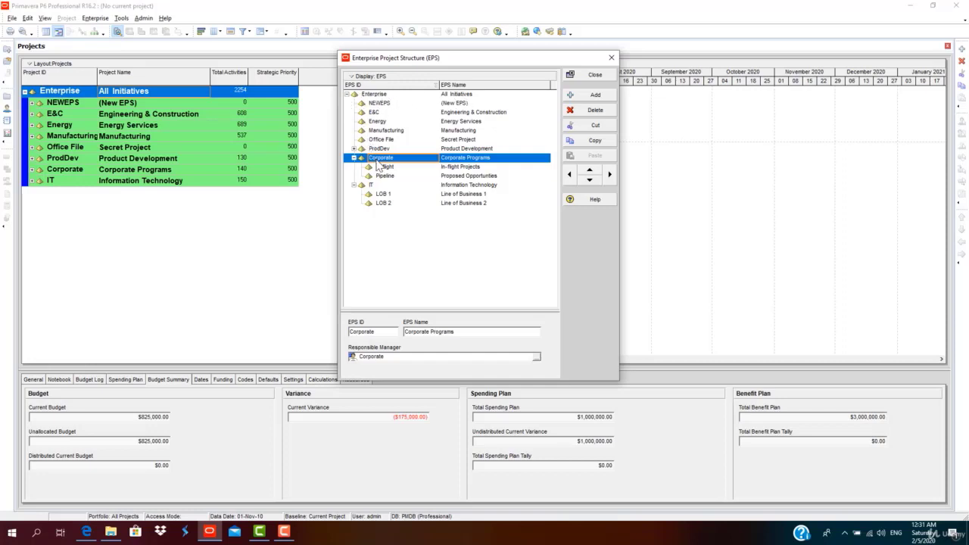
click(354, 185)
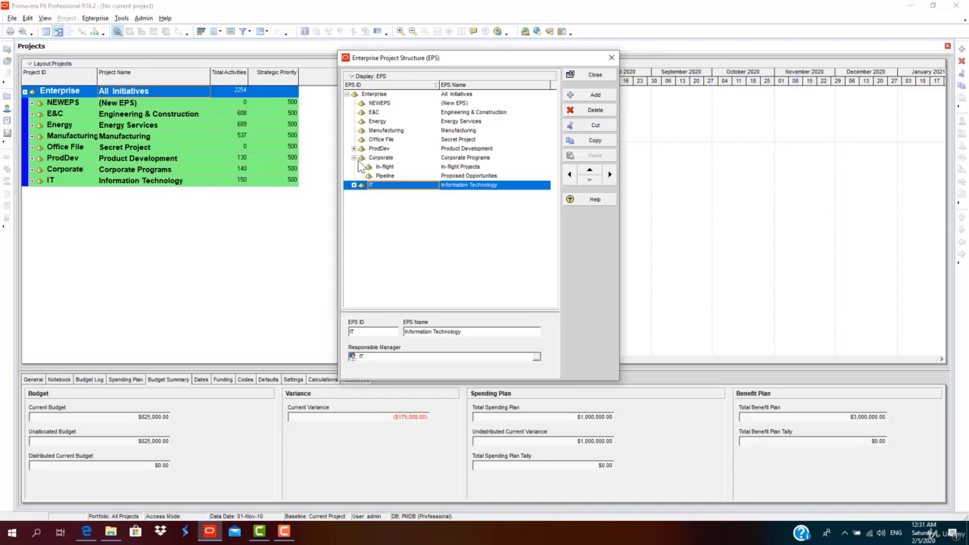
click(362, 157)
click(354, 158)
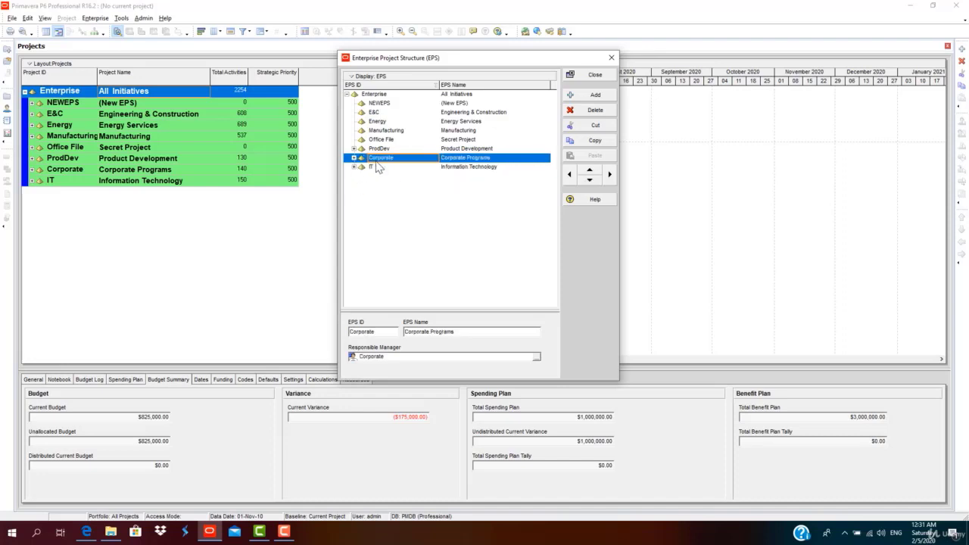
click(378, 167)
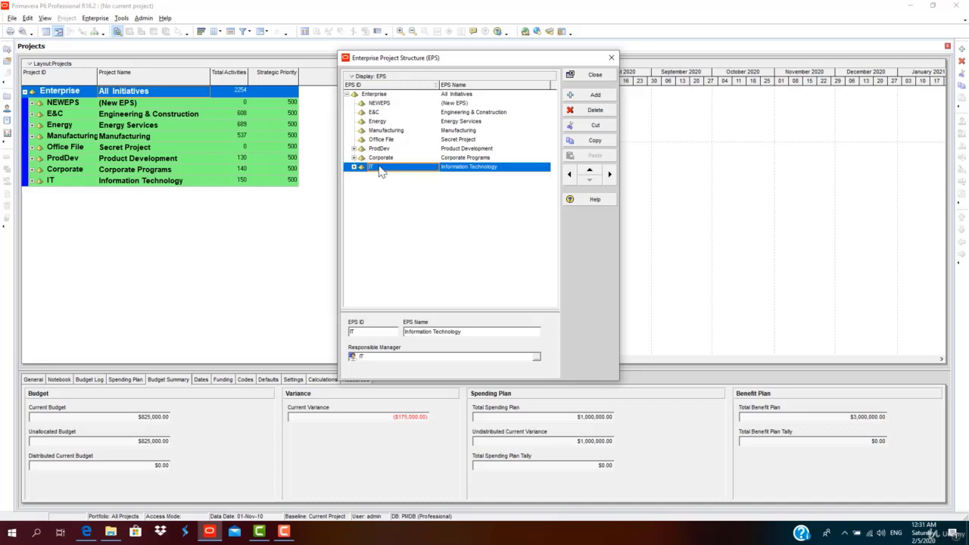
click(482, 112)
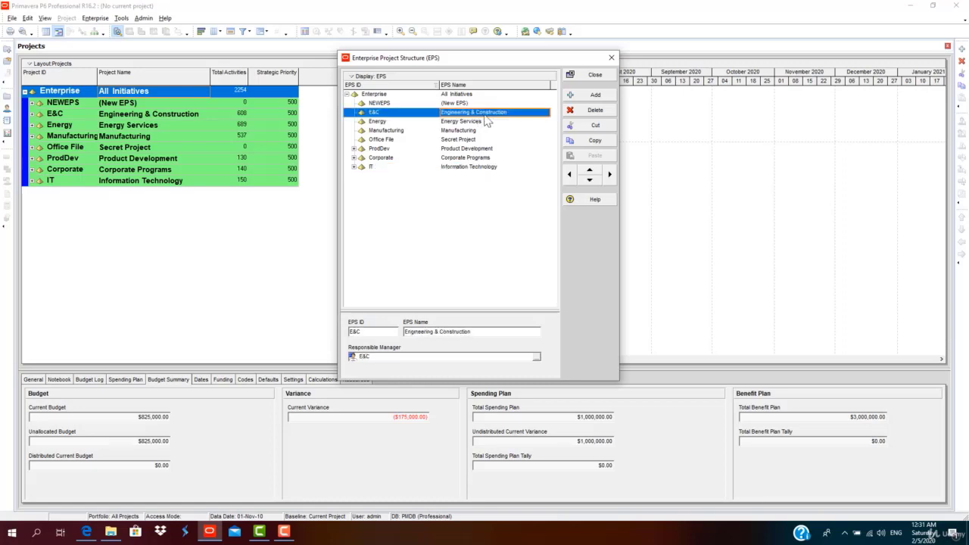
Add a new EPS node under E&C and set its EPS ID to CIVIL.
click(591, 95)
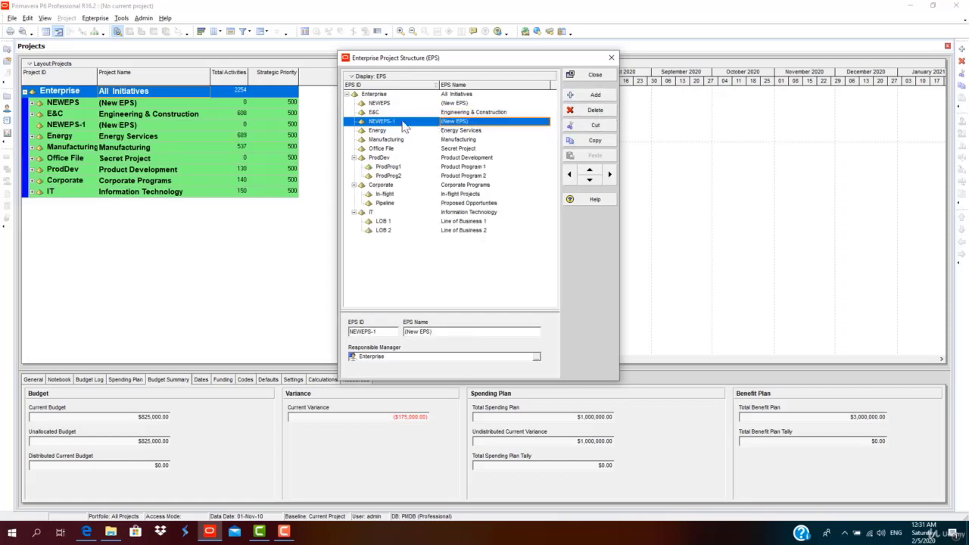
click(474, 123)
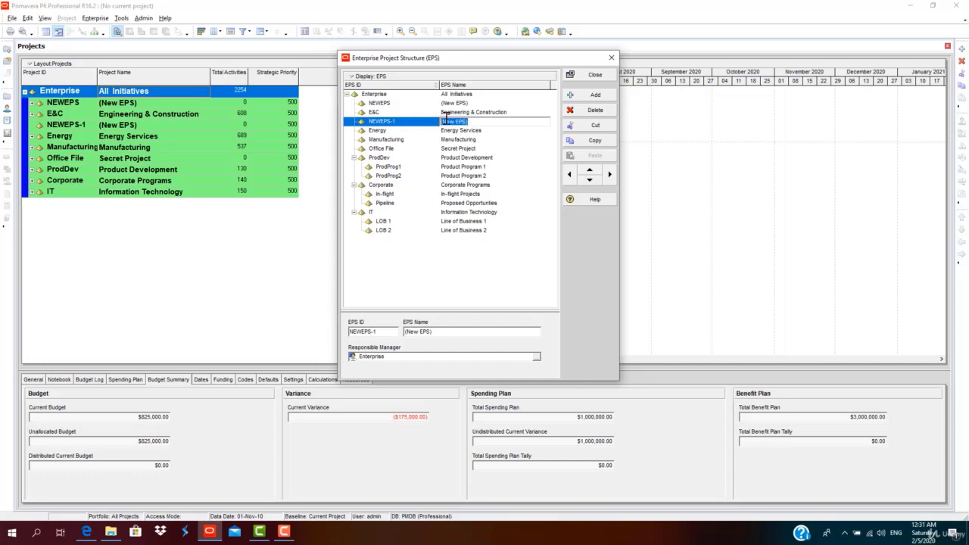
click(409, 125)
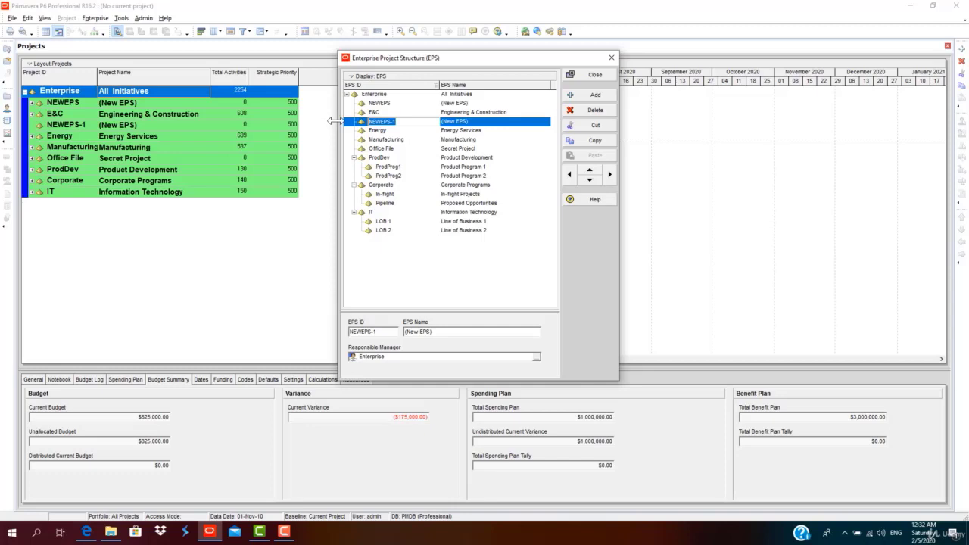
text(CIVIL)
key(Return)
Name the CIVIL node BUILDING CONSTRUCTION and shift it right under E&C.
click(464, 121)
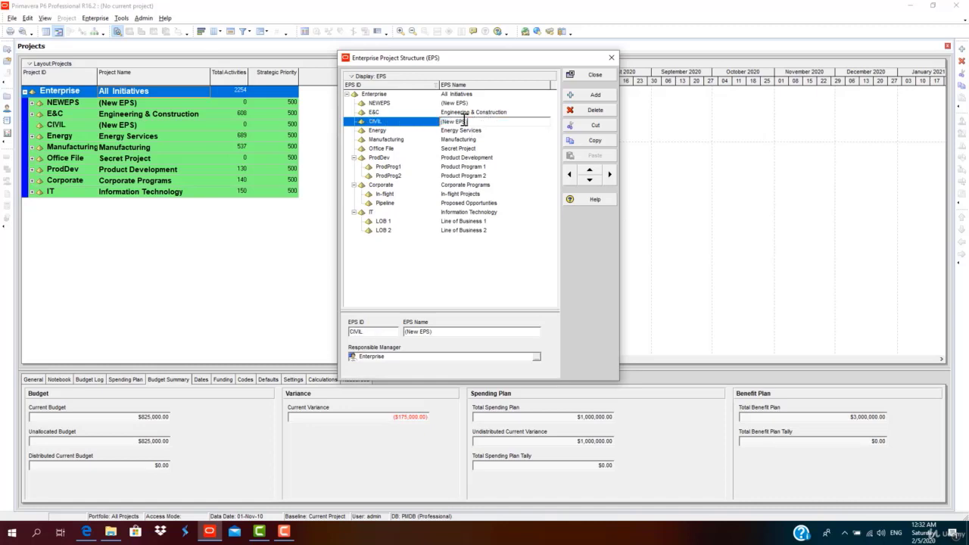
text(CONSTRUC)
text(TION)
click(390, 140)
click(397, 125)
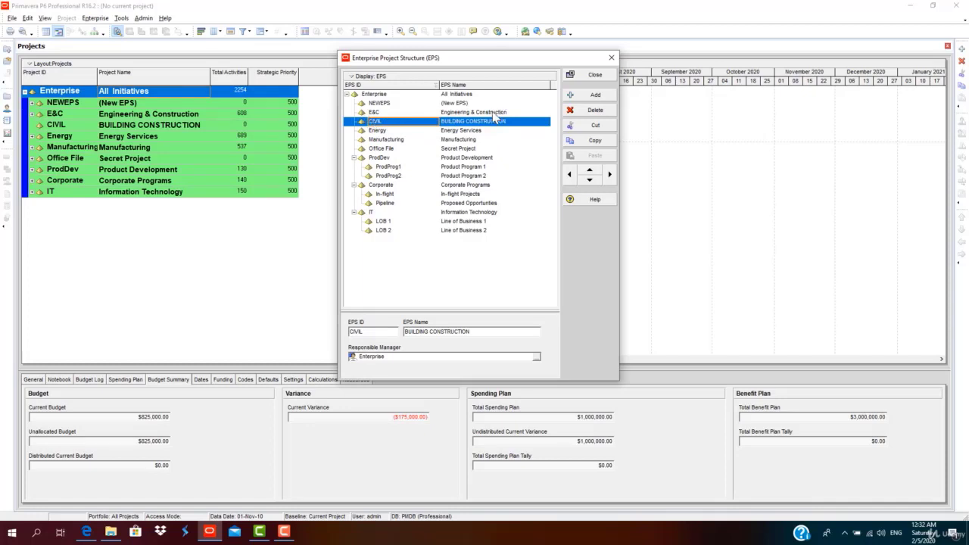
click(609, 175)
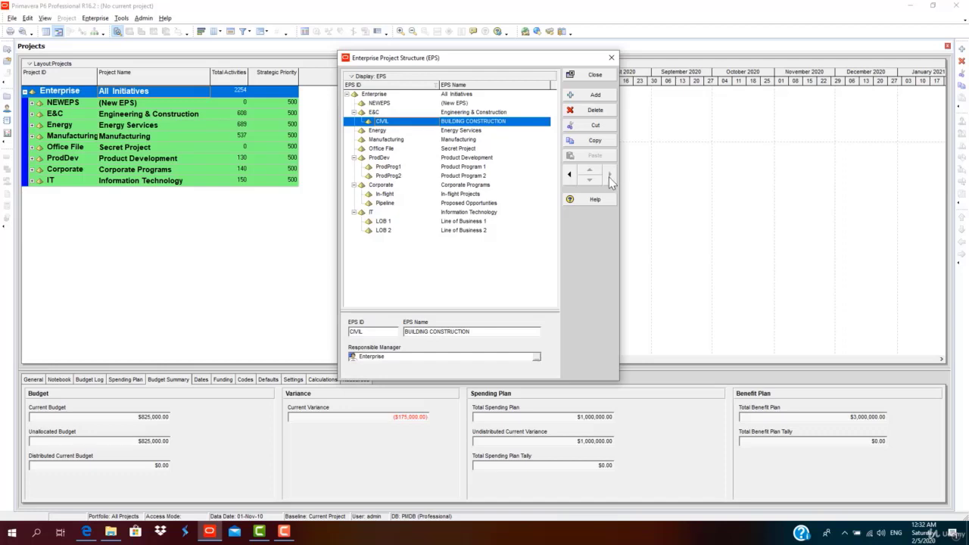
Reposition CIVIL with the shift arrows to just below E&C, then indent it beneath E&C.
click(569, 176)
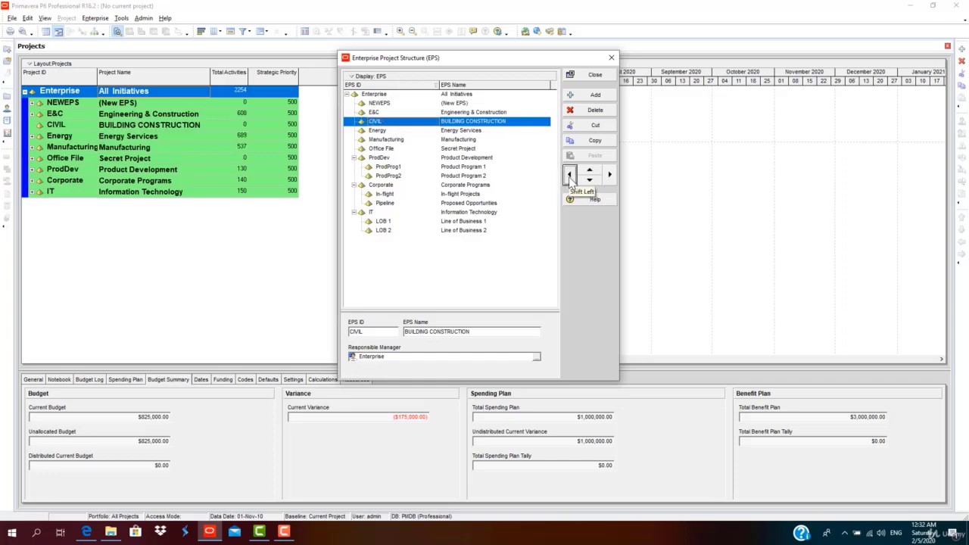
click(588, 180)
click(588, 181)
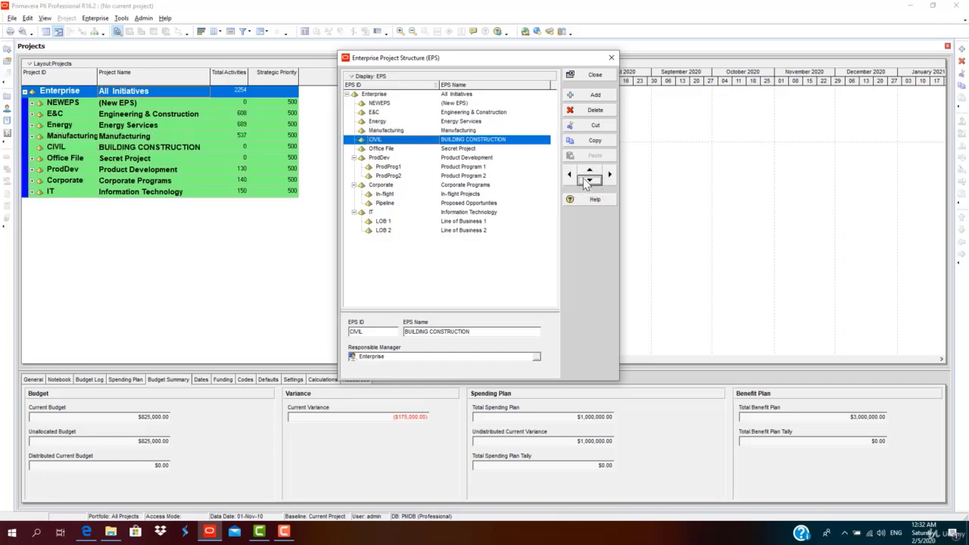
click(588, 180)
click(588, 180)
click(588, 180)
click(589, 180)
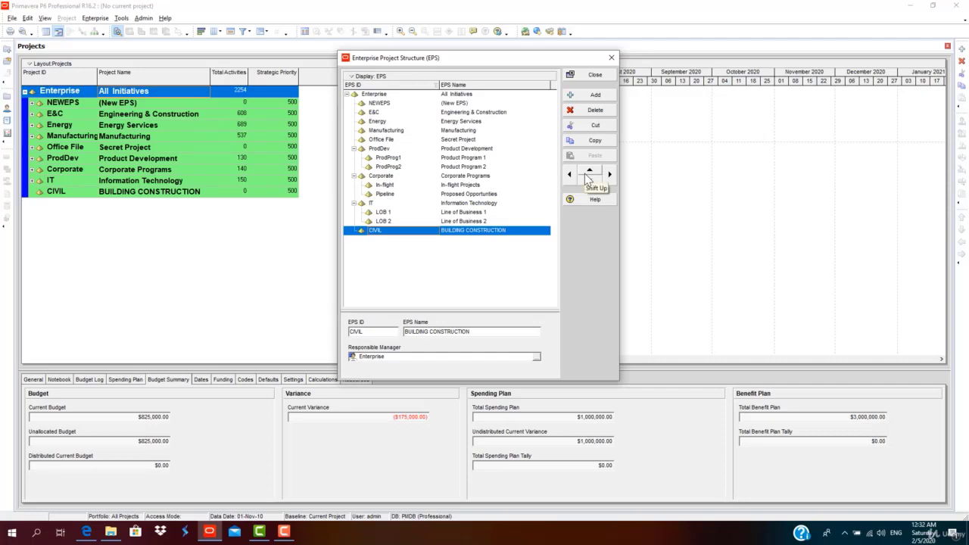
click(588, 173)
click(587, 173)
click(587, 173)
click(587, 174)
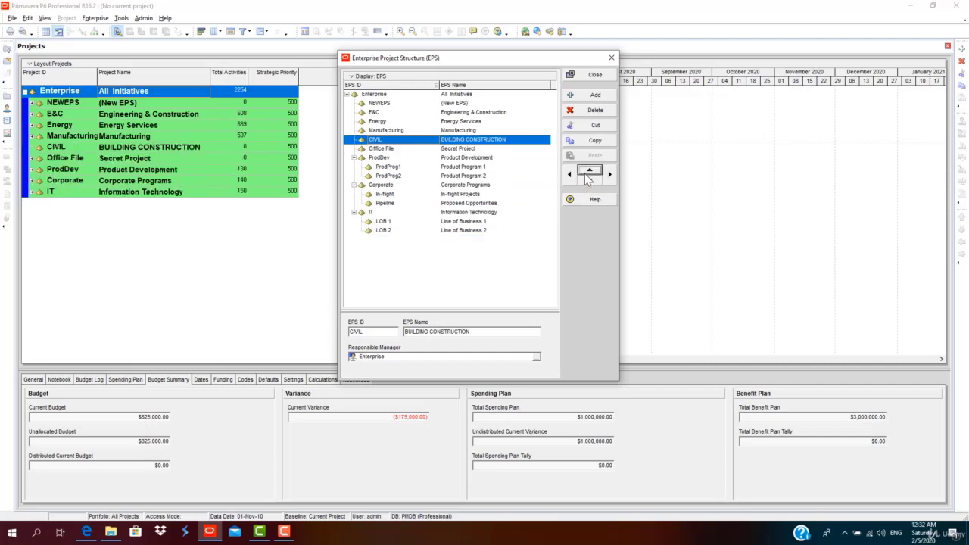
click(587, 173)
click(587, 173)
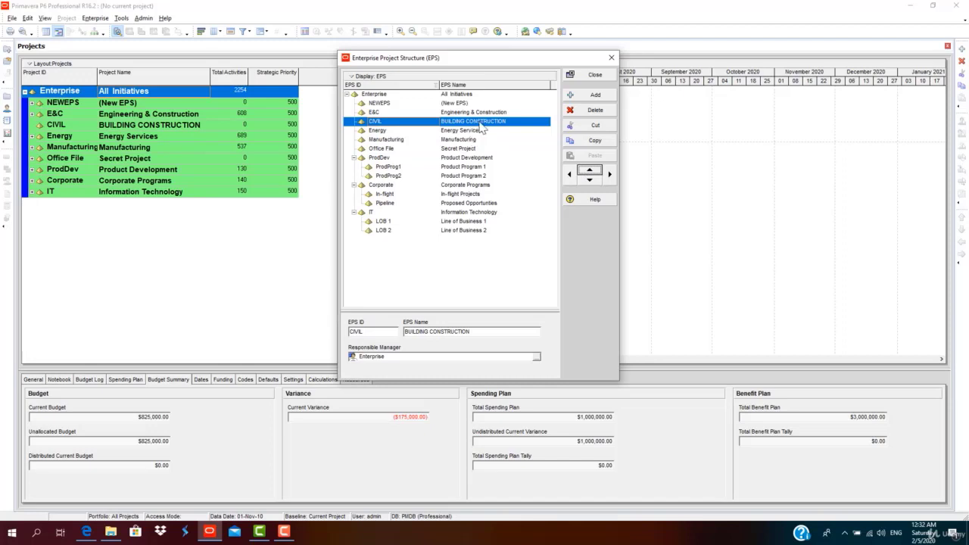
click(609, 174)
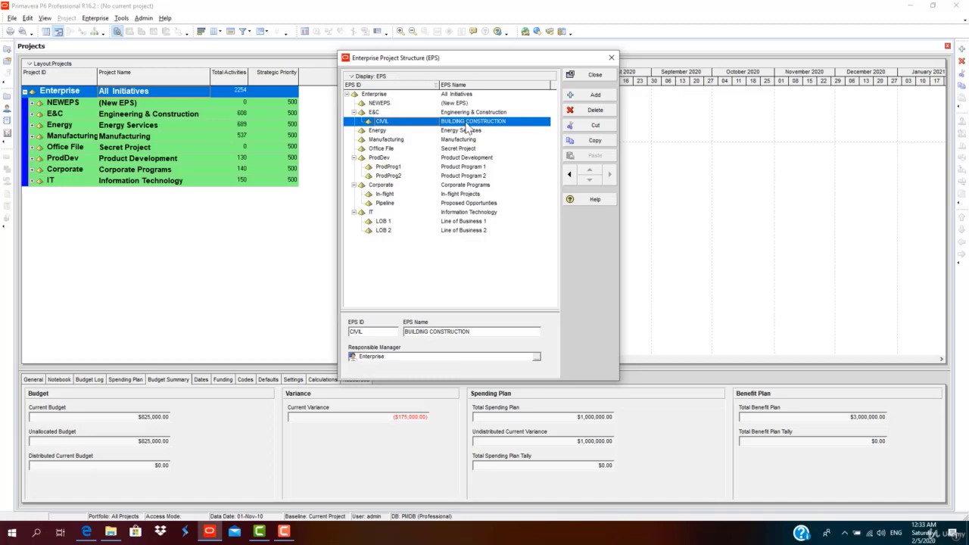
Add EPS node CIVIL-BASELINE named BASELINE under E&C.
click(582, 99)
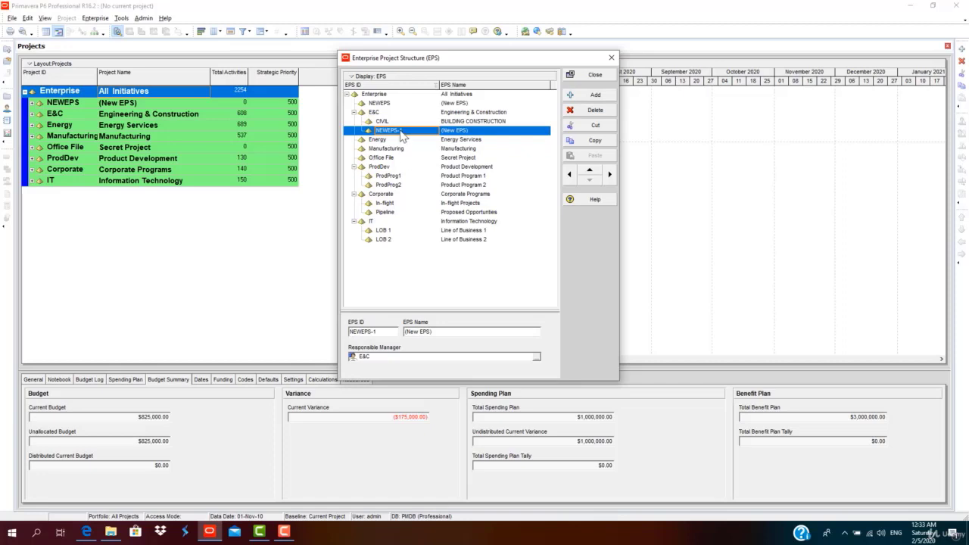
click(409, 130)
text(CIVIL)
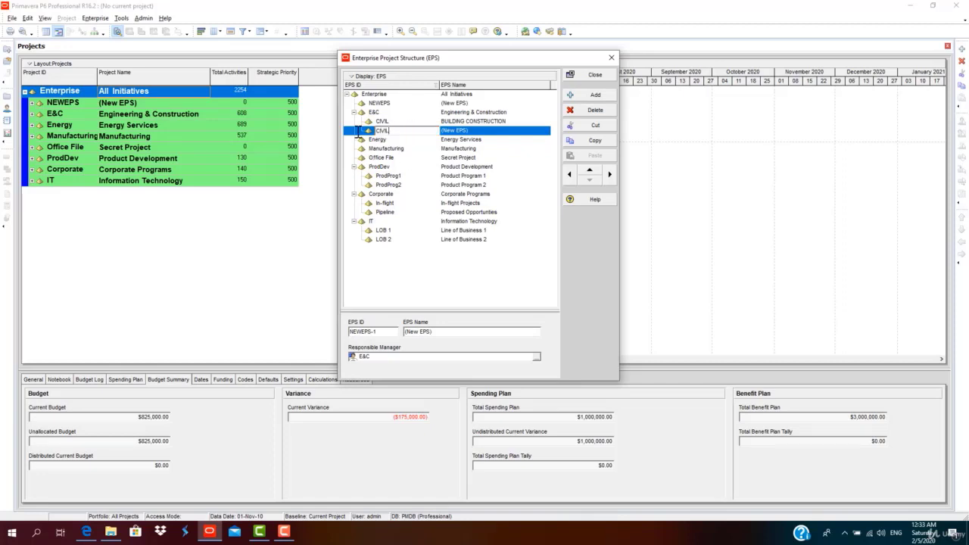
text(-BASELINE)
click(489, 139)
click(492, 134)
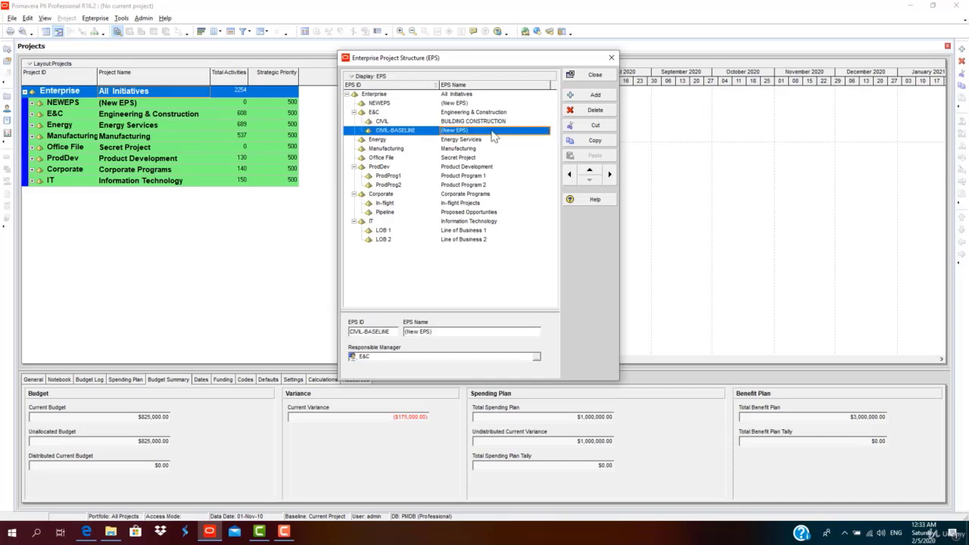
click(495, 133)
drag(494, 133, 369, 140)
text(BASELINE)
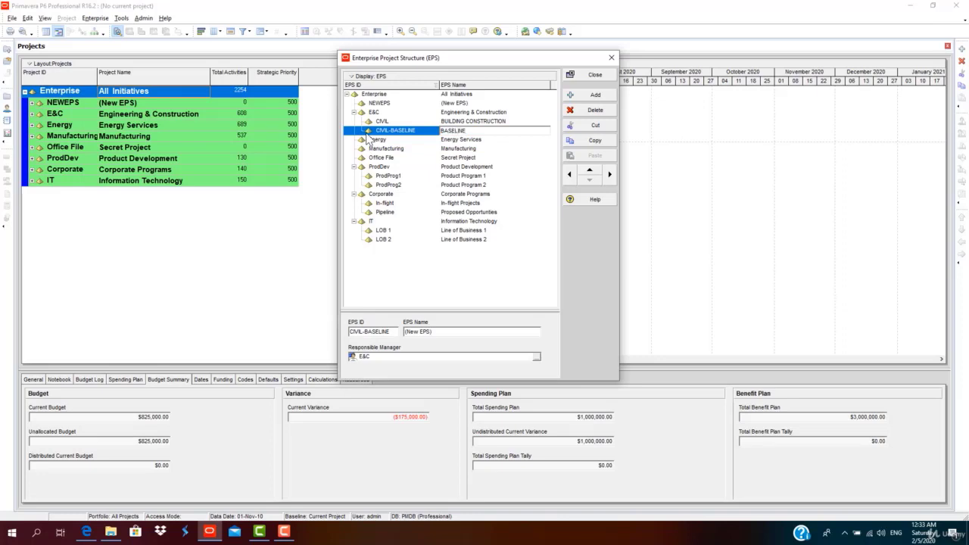
click(471, 122)
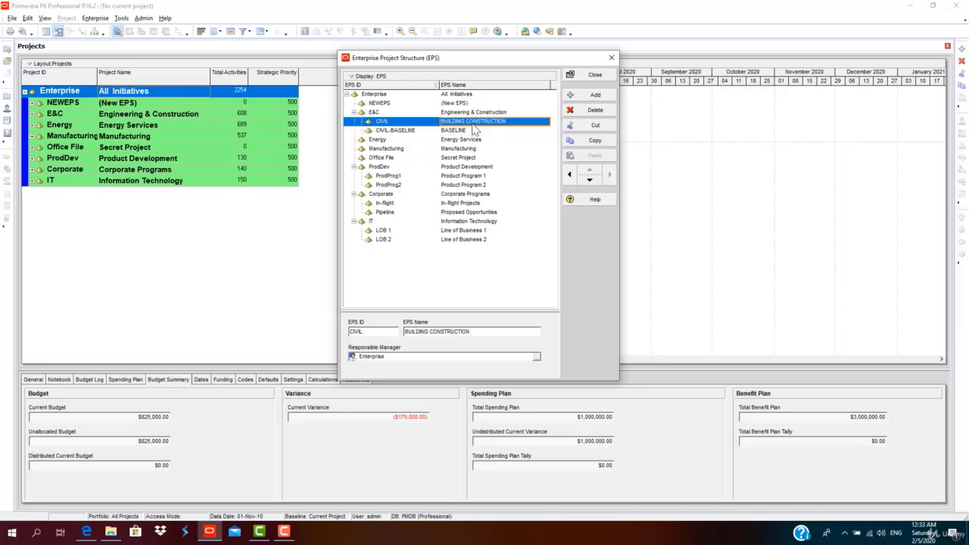
click(470, 130)
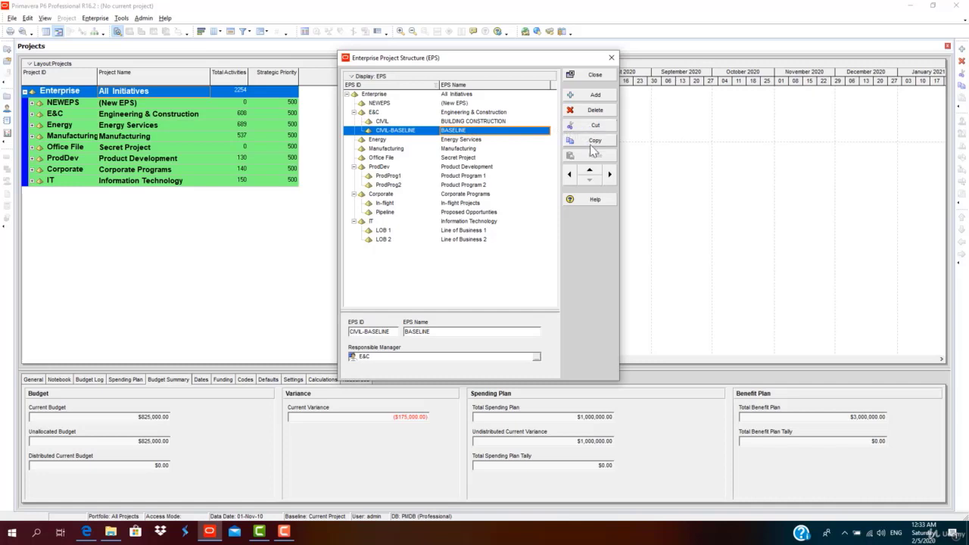
Add EPS node CIVIL-PM named PROJECT MONITORING, then add one more blank node.
click(597, 97)
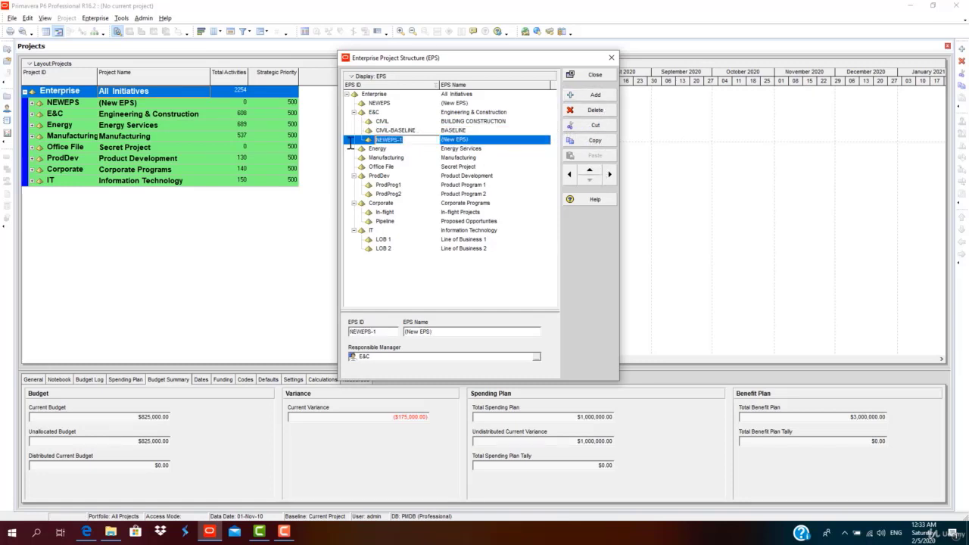
text(CIVIL-PM)
key(Tab)
text(P)
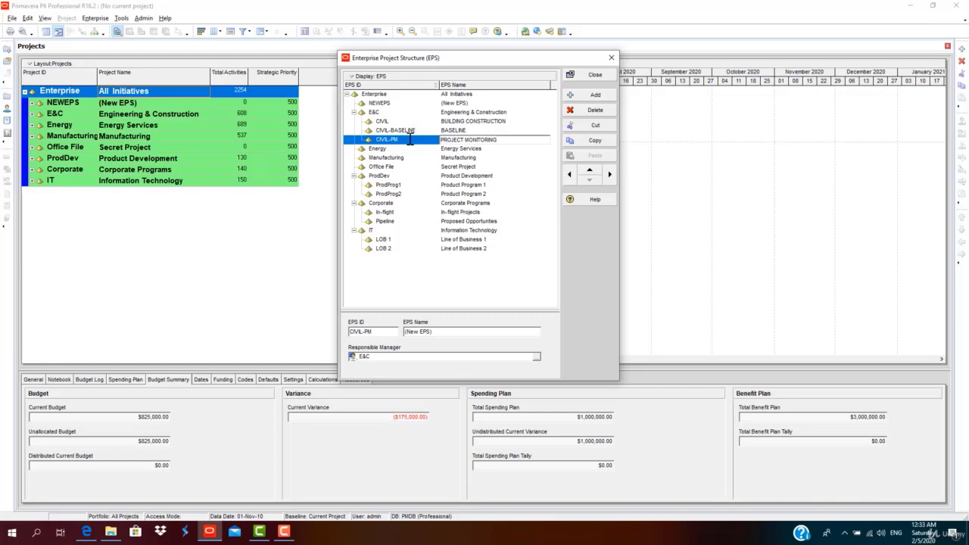
click(447, 158)
click(458, 141)
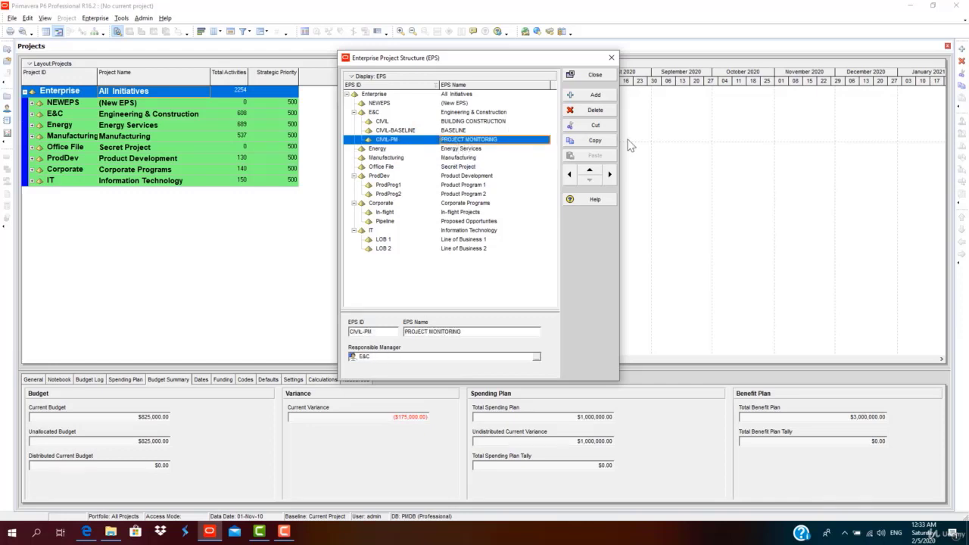
click(594, 95)
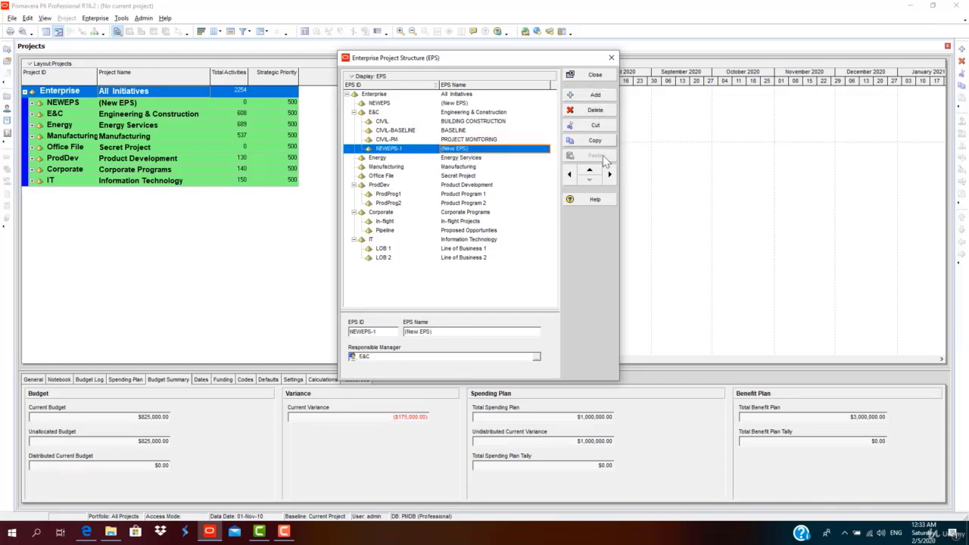
Delete the unwanted NEWEPS-1 placeholder node from the EPS.
click(412, 149)
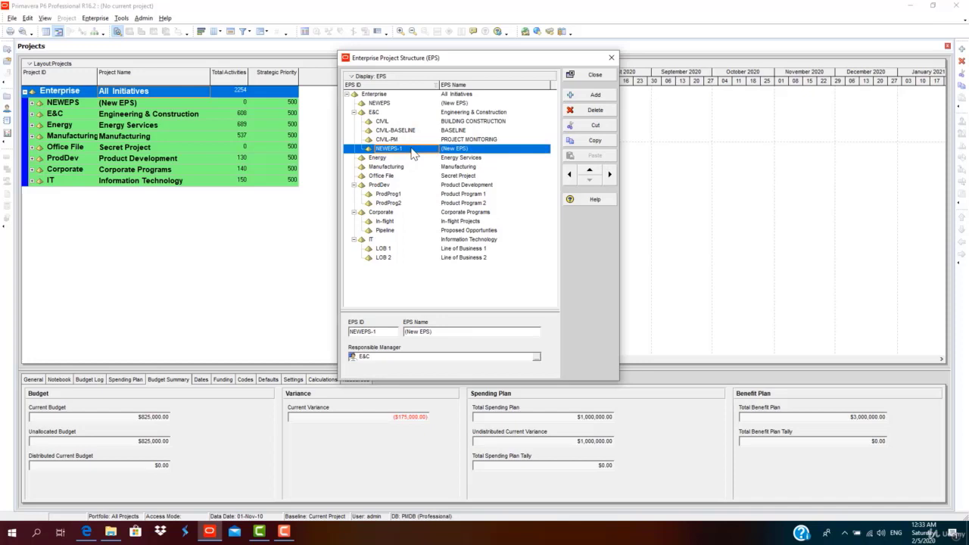
click(477, 141)
click(477, 131)
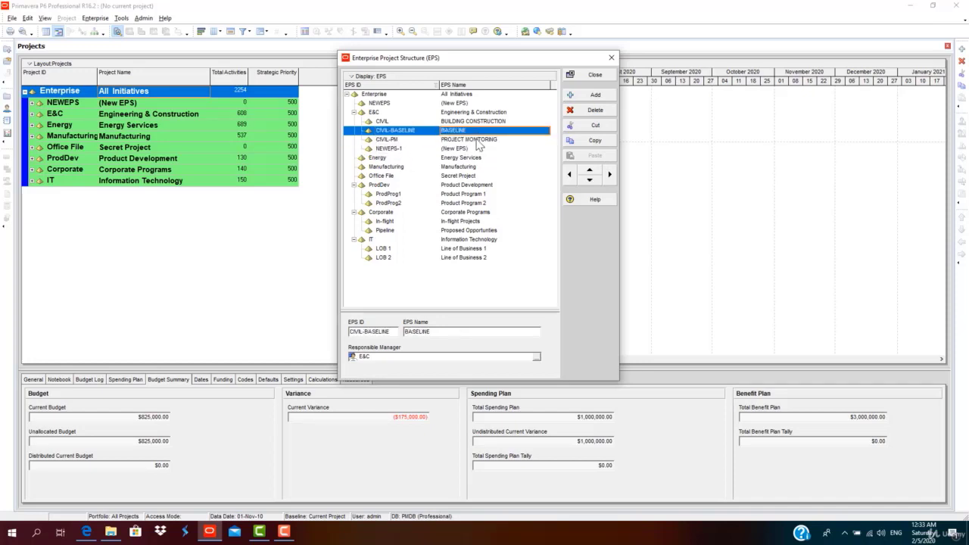
click(477, 141)
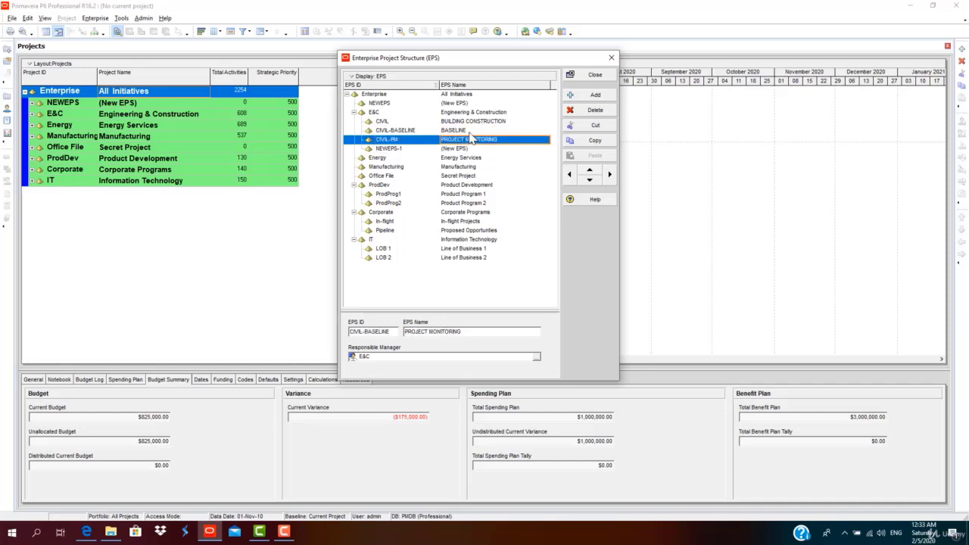
click(475, 133)
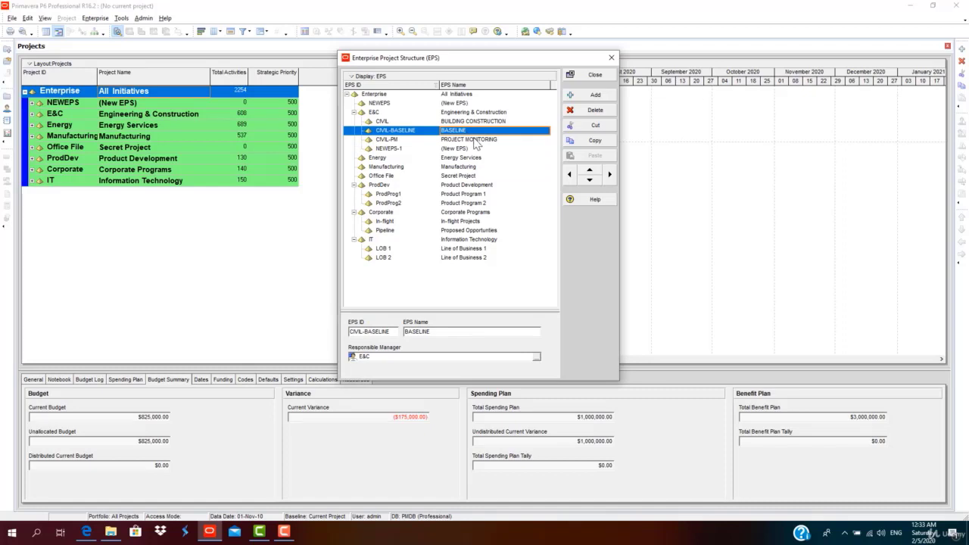
click(475, 141)
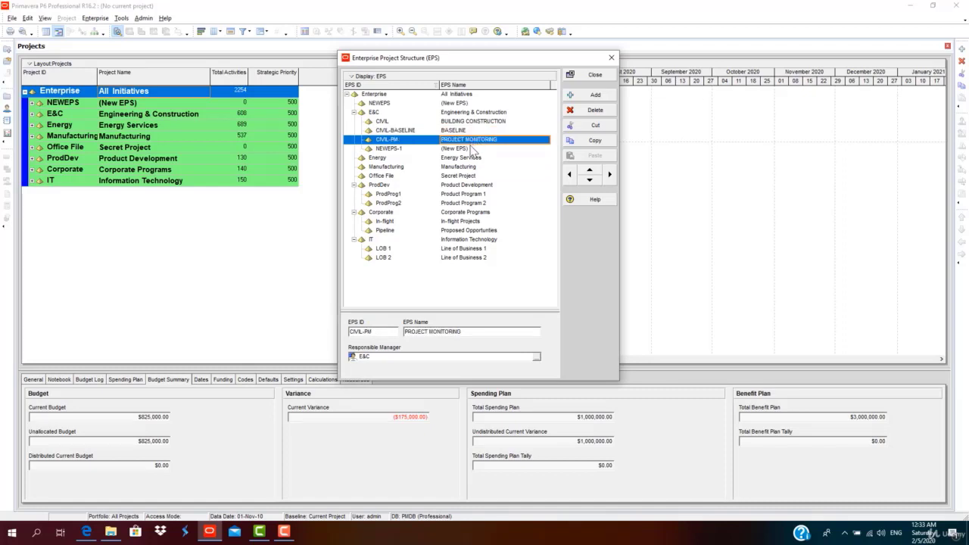
click(473, 149)
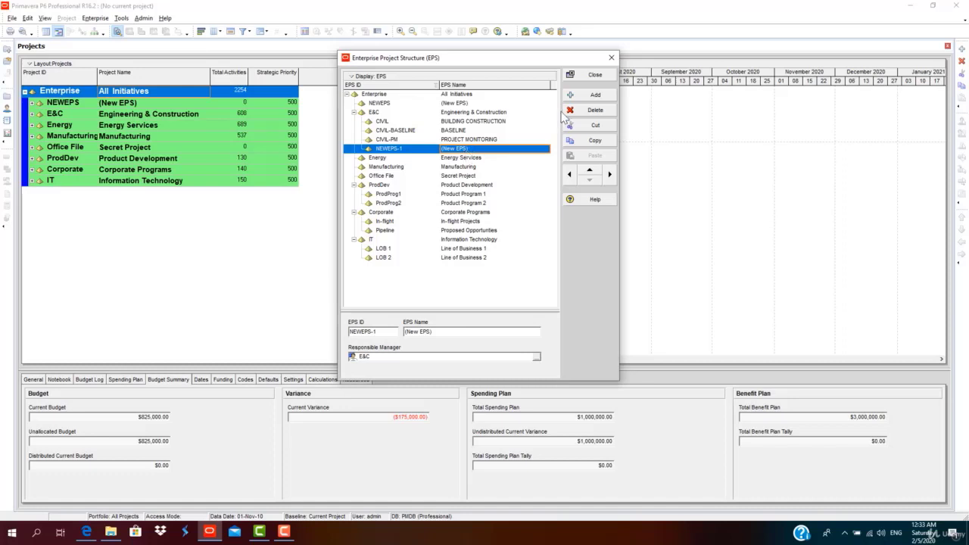
click(573, 112)
click(460, 284)
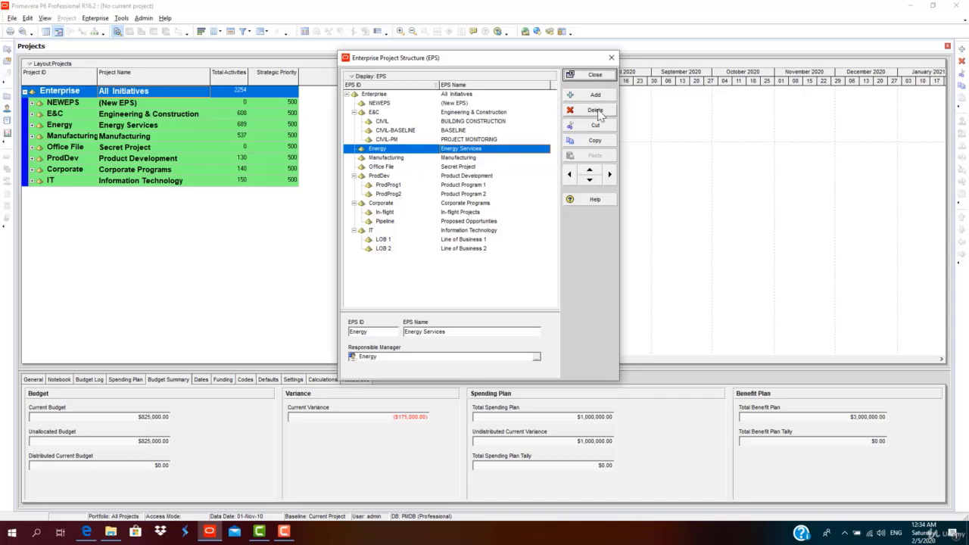
Commit CIVIL's EPS name BUILDING CONSTRUCTION and close the Enterprise Project Structure.
click(487, 140)
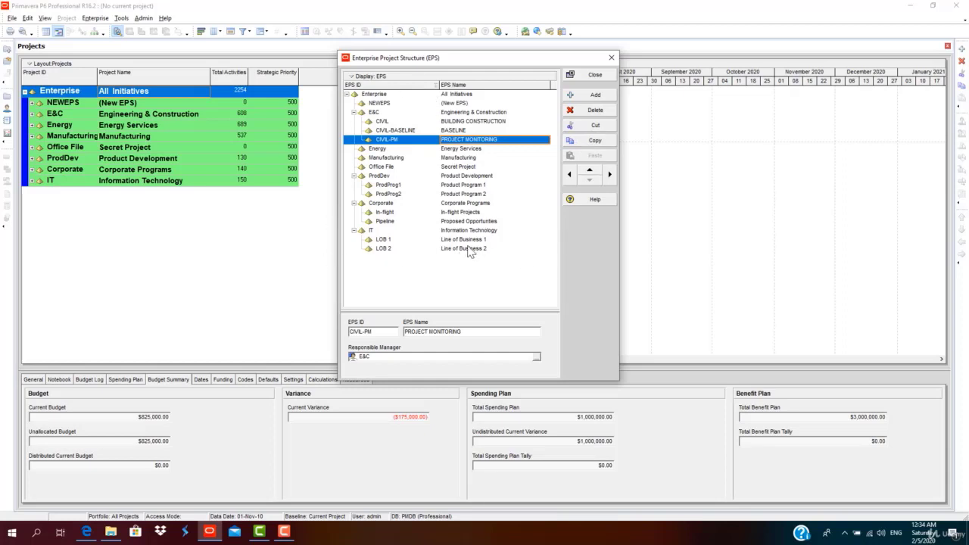
click(484, 130)
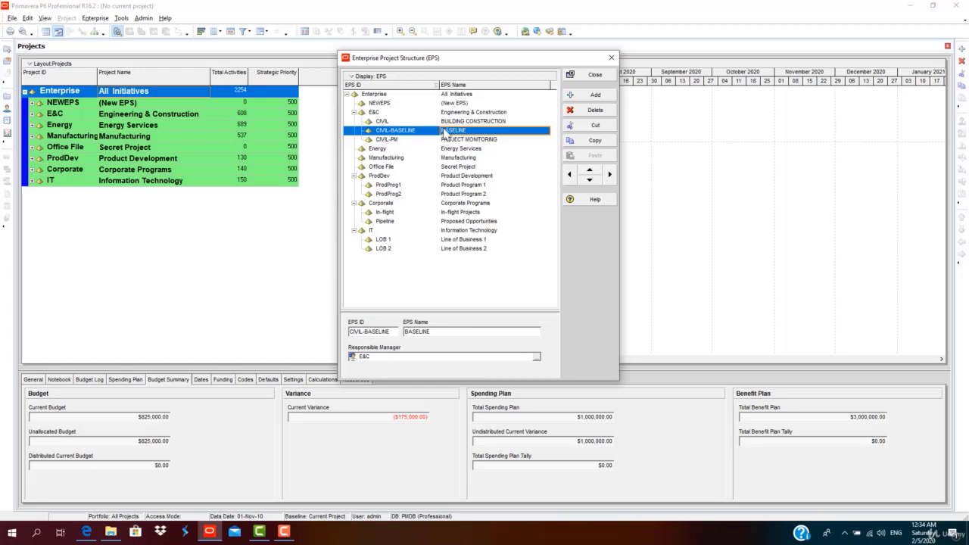
key(Up)
click(449, 126)
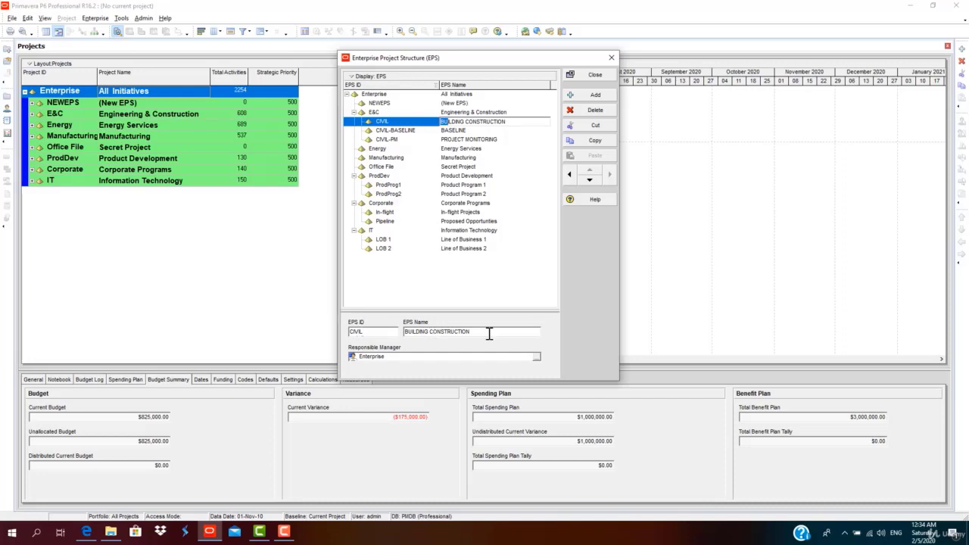
click(537, 356)
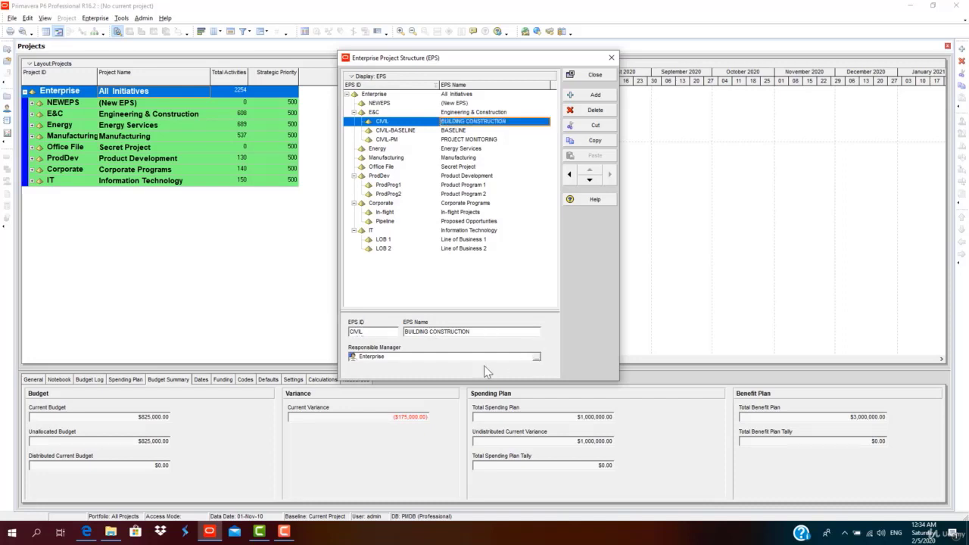
click(593, 77)
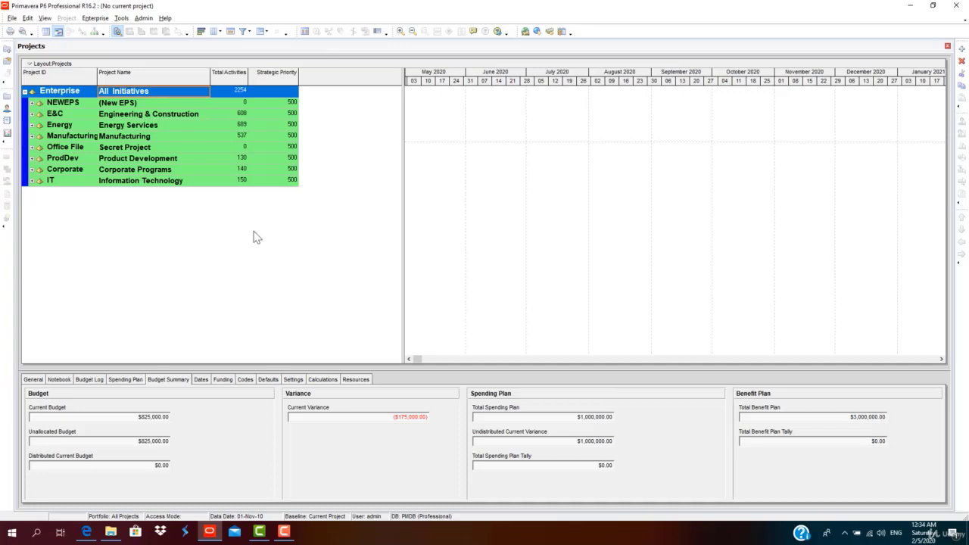
click(39, 115)
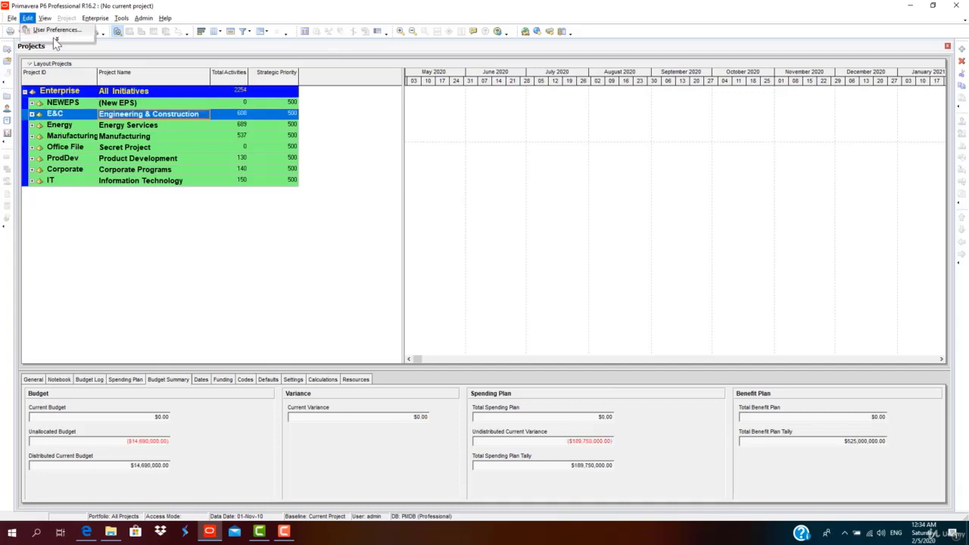
click(27, 17)
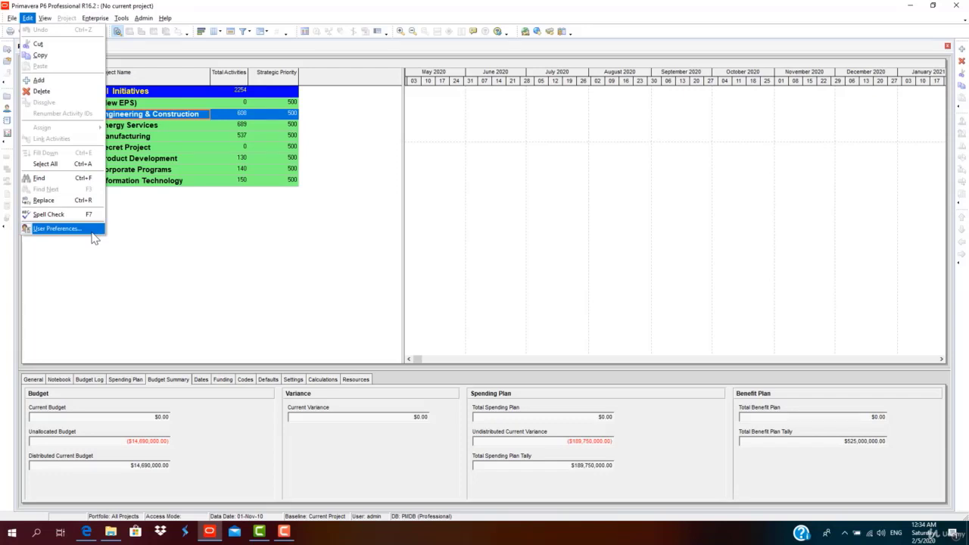
click(58, 229)
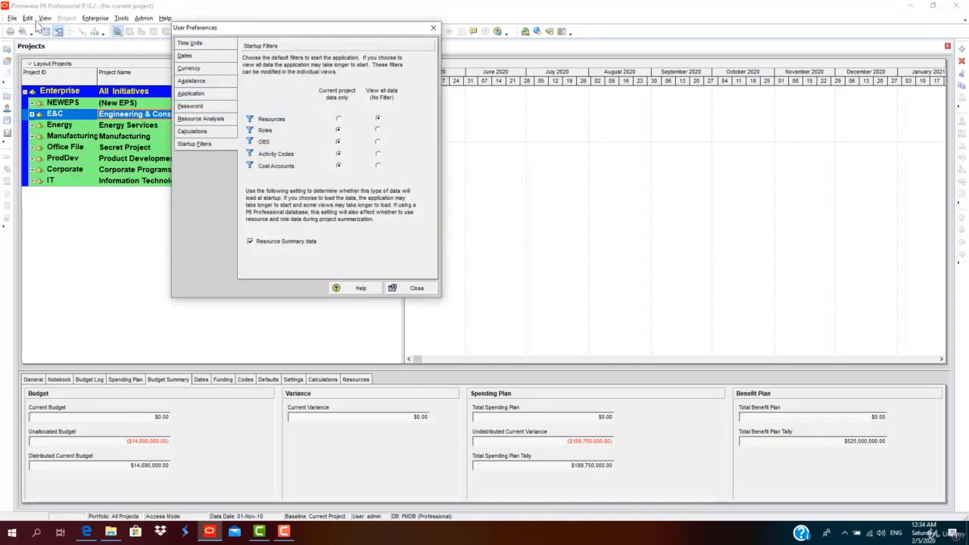
click(402, 289)
click(28, 18)
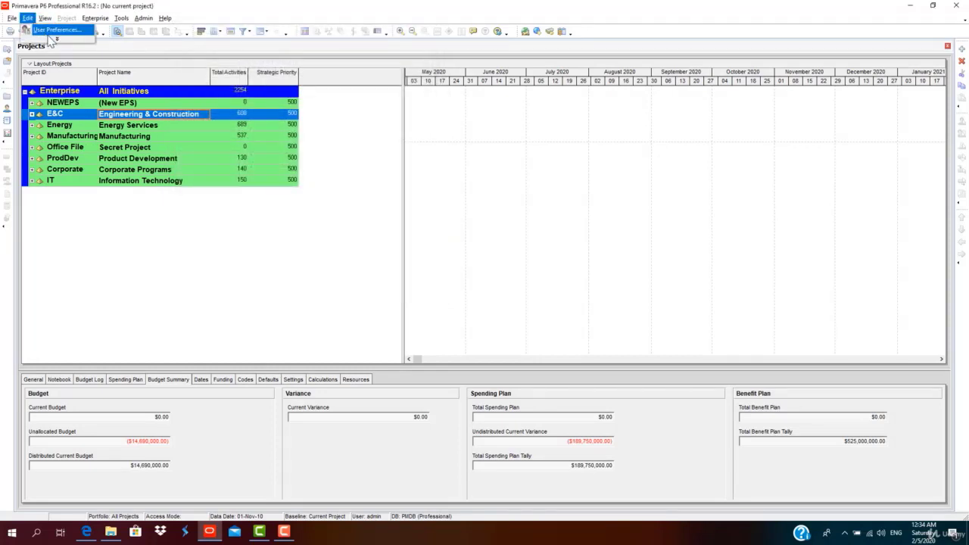
click(41, 236)
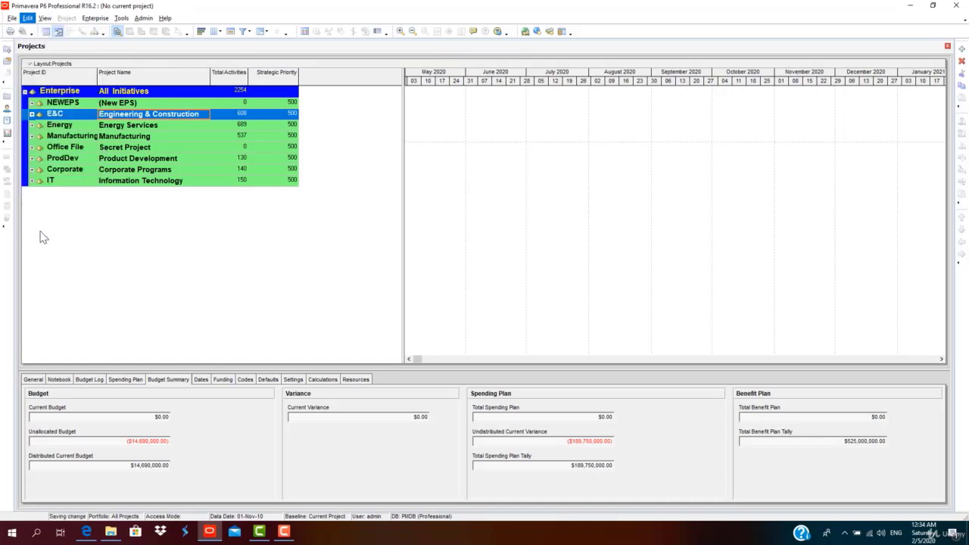
Keep zero decimals for time units and set dates to 'Do not show time'.
click(217, 45)
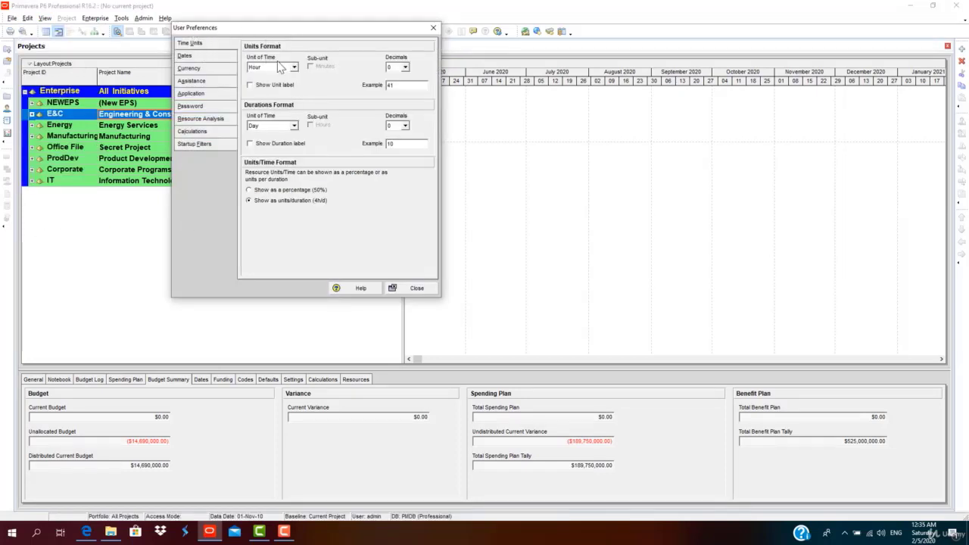
click(405, 67)
click(405, 68)
click(226, 58)
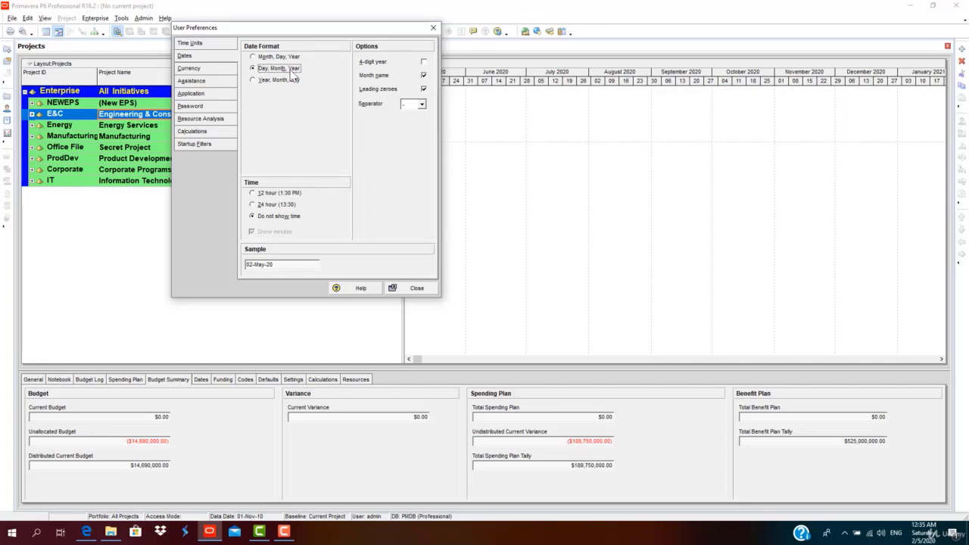
click(254, 193)
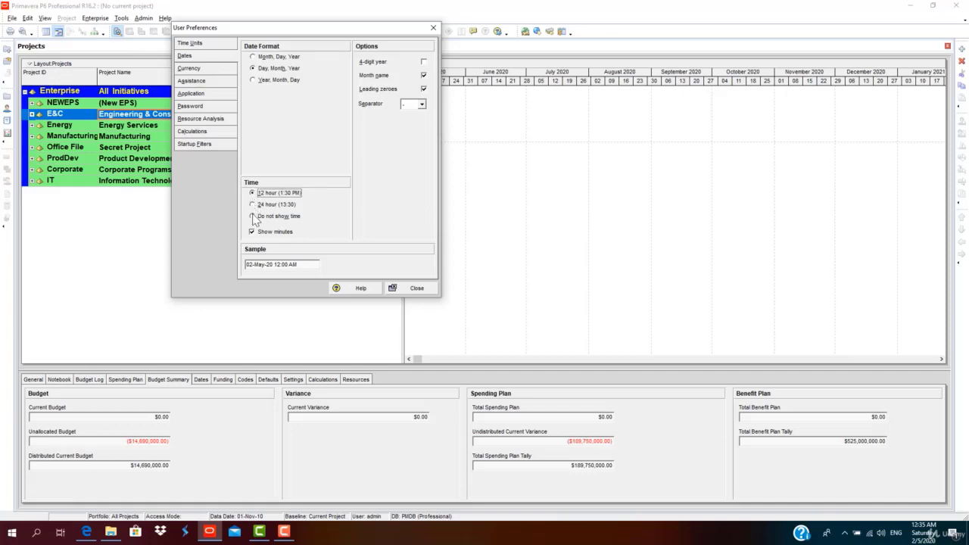
click(253, 217)
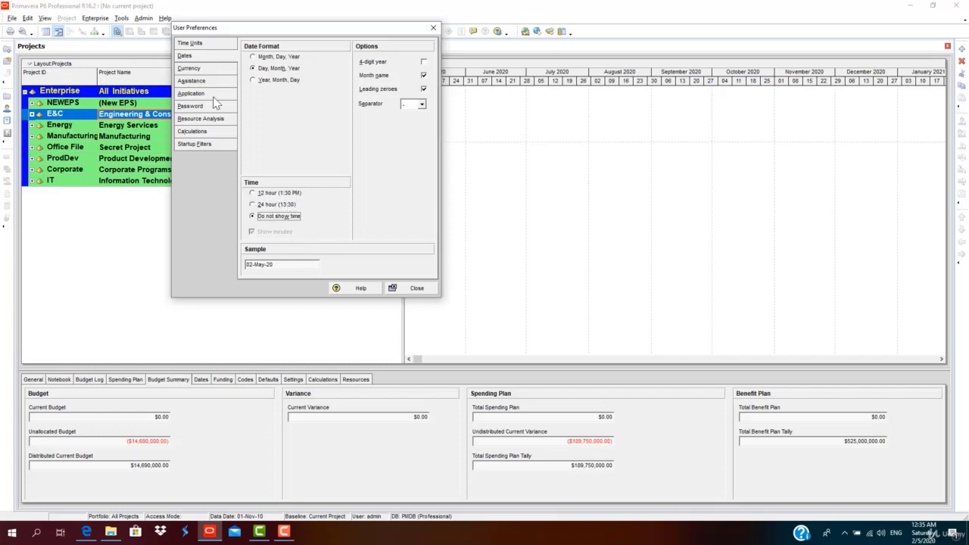
Keep US Dollar as the viewing currency.
click(213, 71)
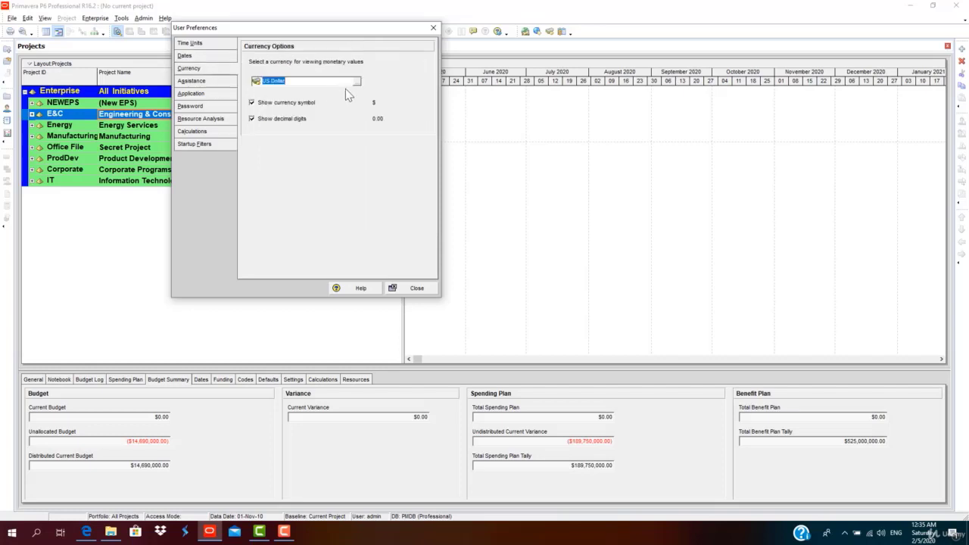
click(355, 81)
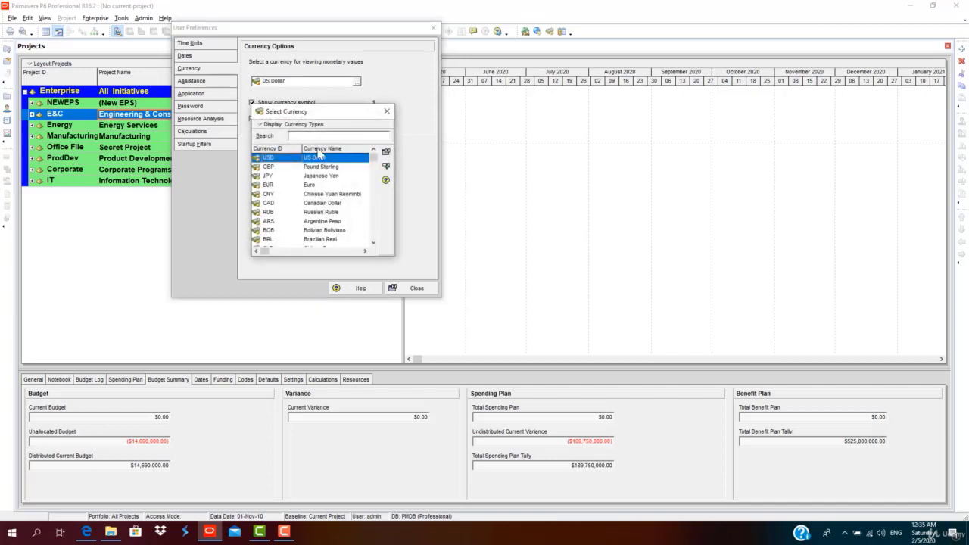
click(390, 111)
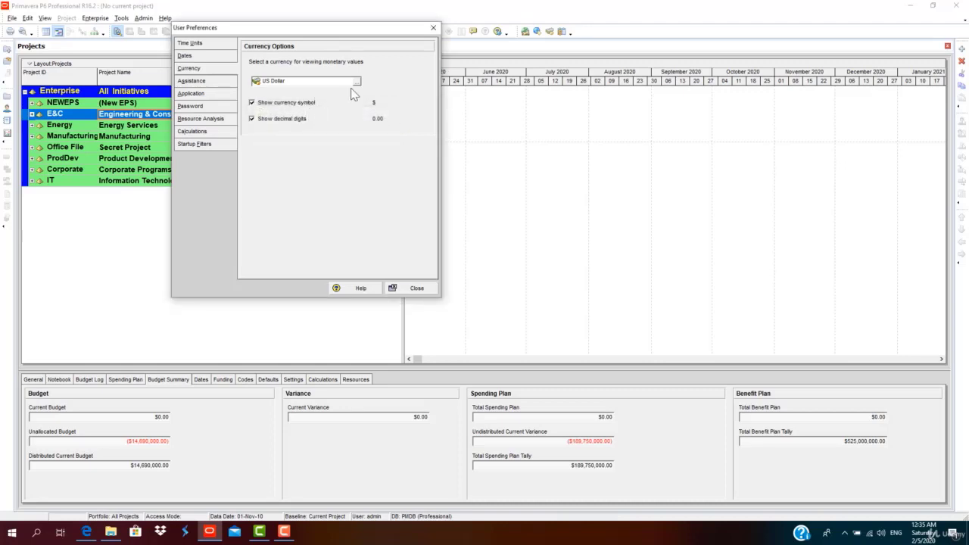
Review Assistance, Application, Password, Resource Analysis, Calculations and Startup Filters, then close preferences.
click(189, 83)
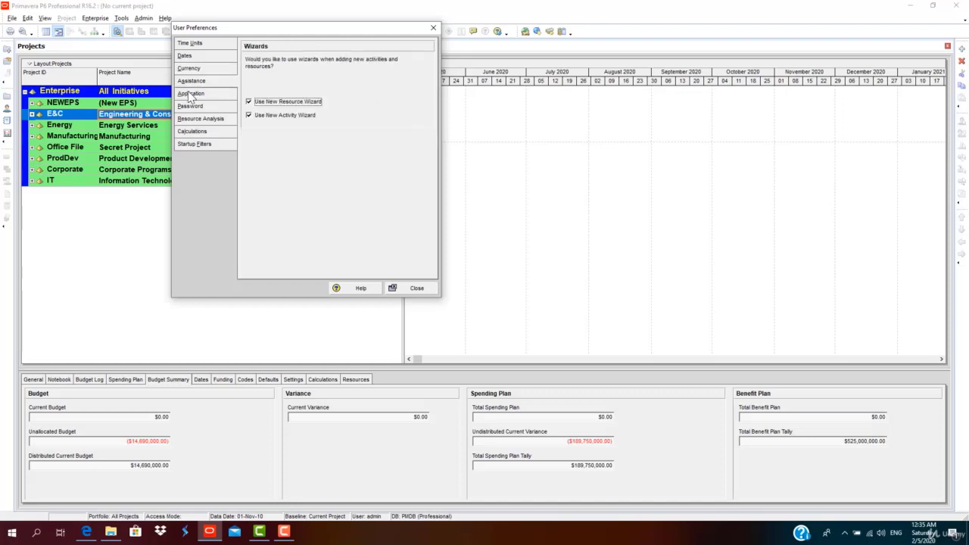
click(190, 94)
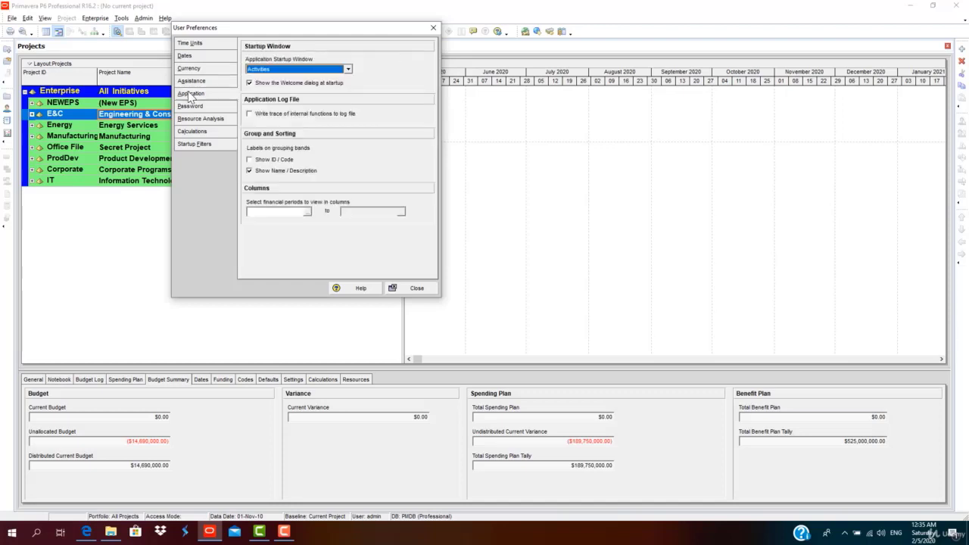
click(194, 106)
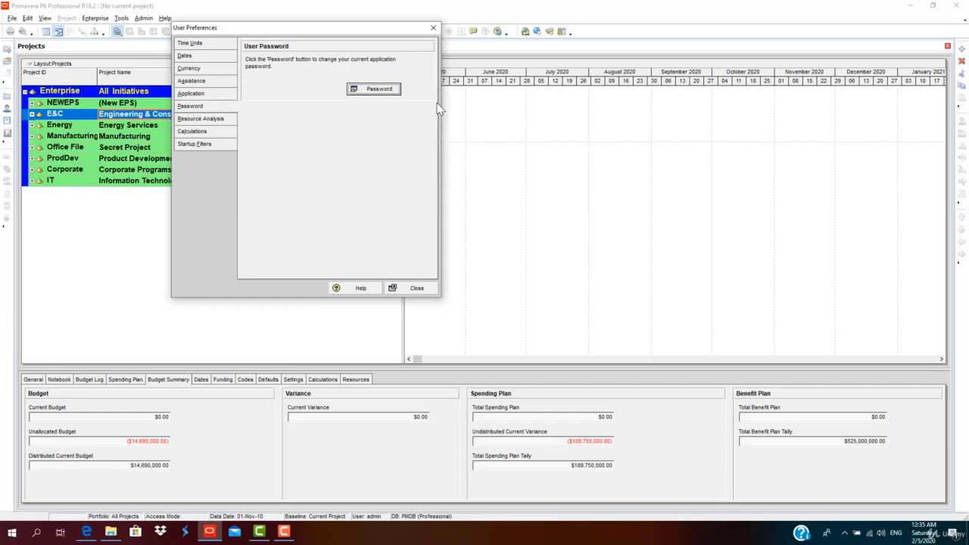
click(225, 119)
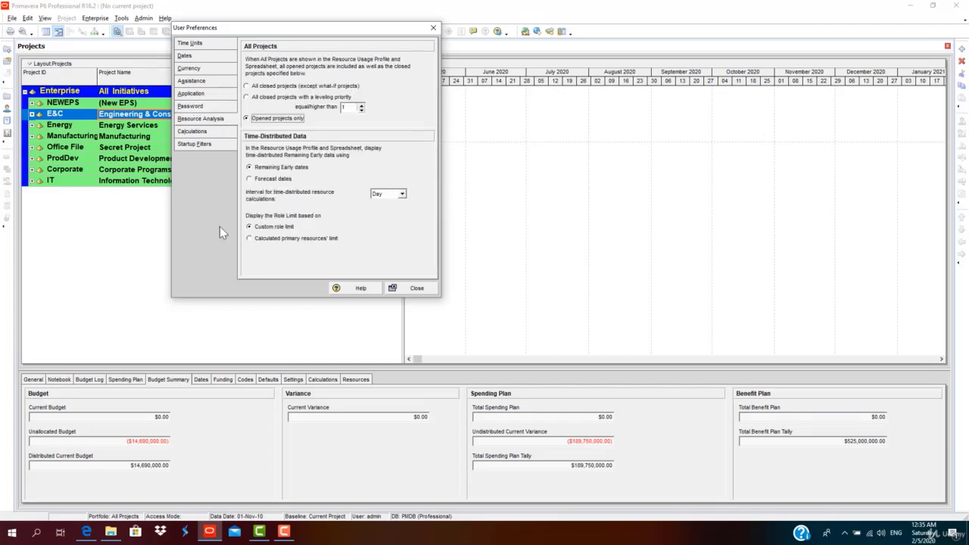
click(197, 131)
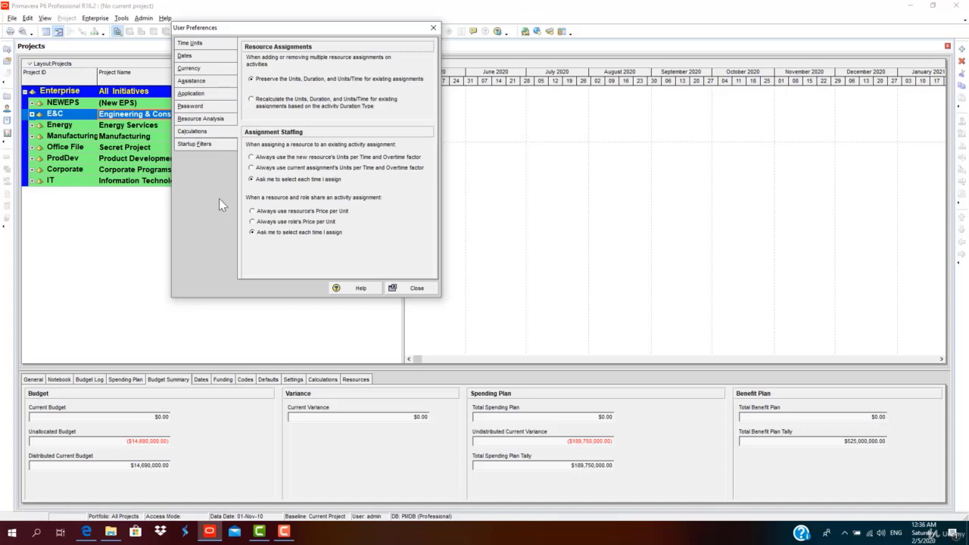
click(195, 144)
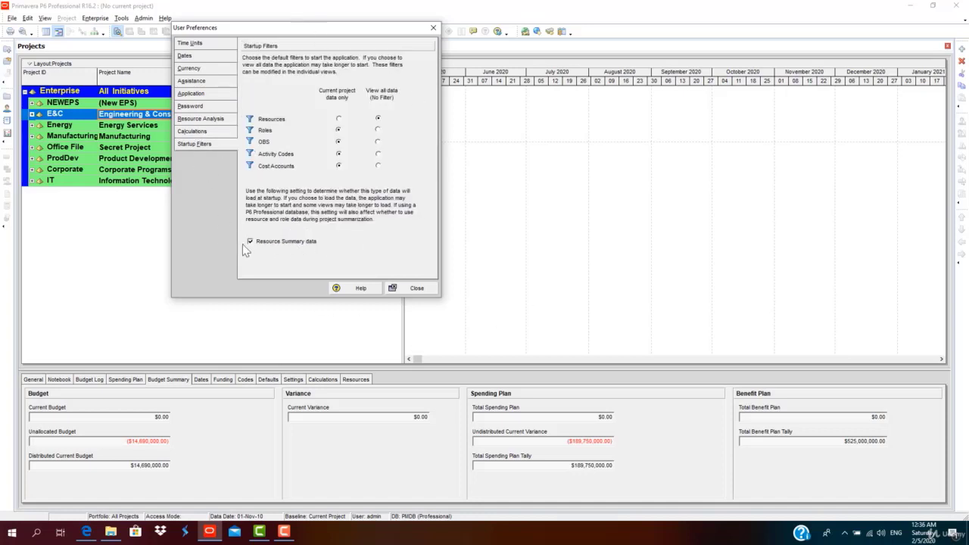
click(402, 287)
In Admin Preferences, review the General (duration 5), Data Limits, ID Lengths, Time Periods and Earned Value settings.
click(144, 18)
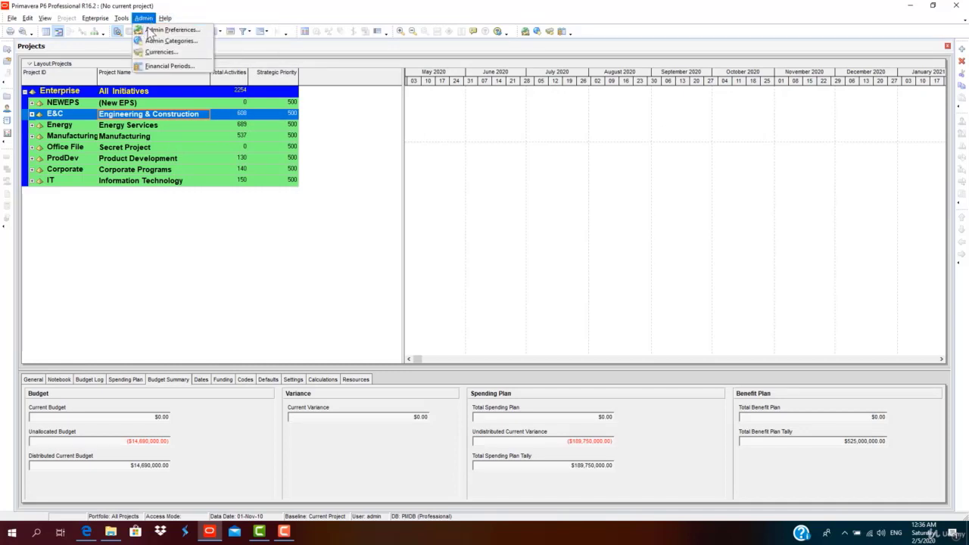
click(148, 29)
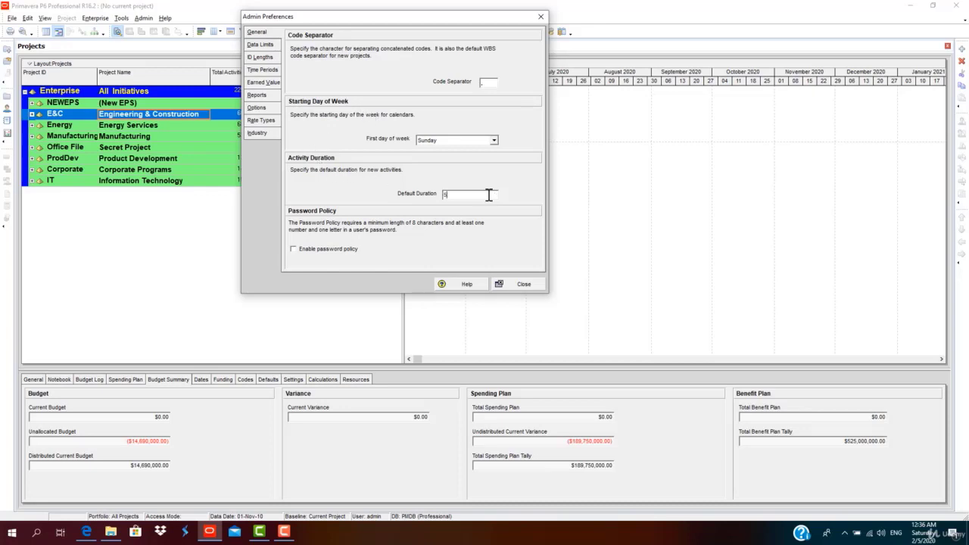
drag(489, 195, 433, 194)
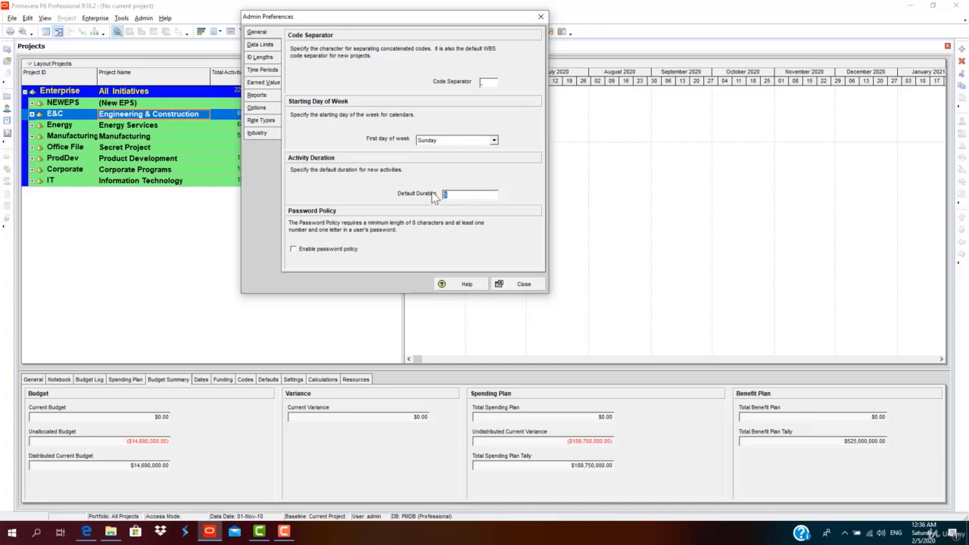
click(257, 46)
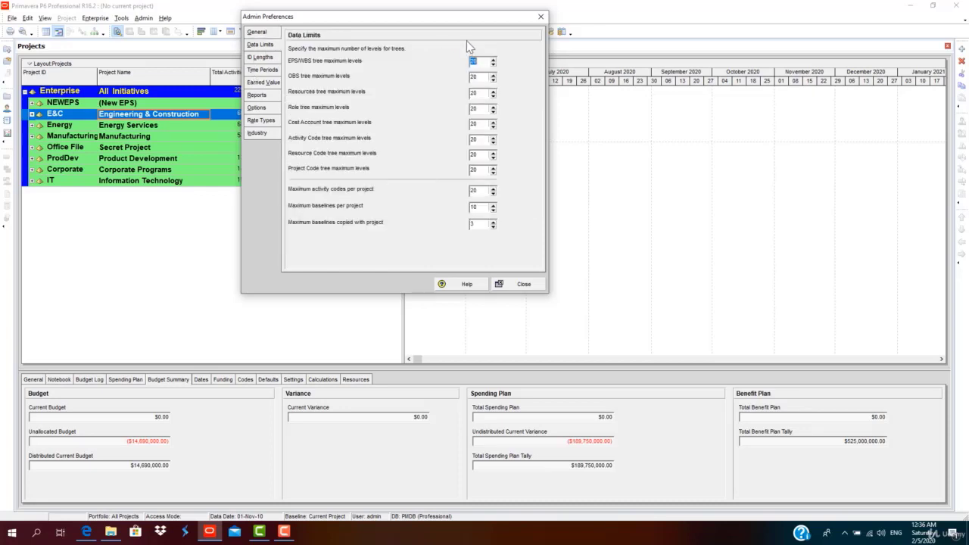
click(259, 58)
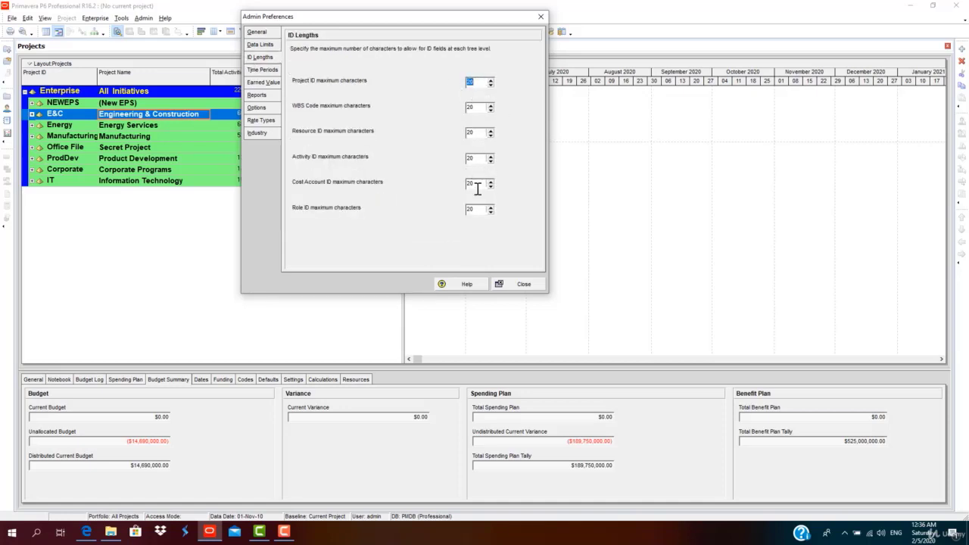
click(274, 69)
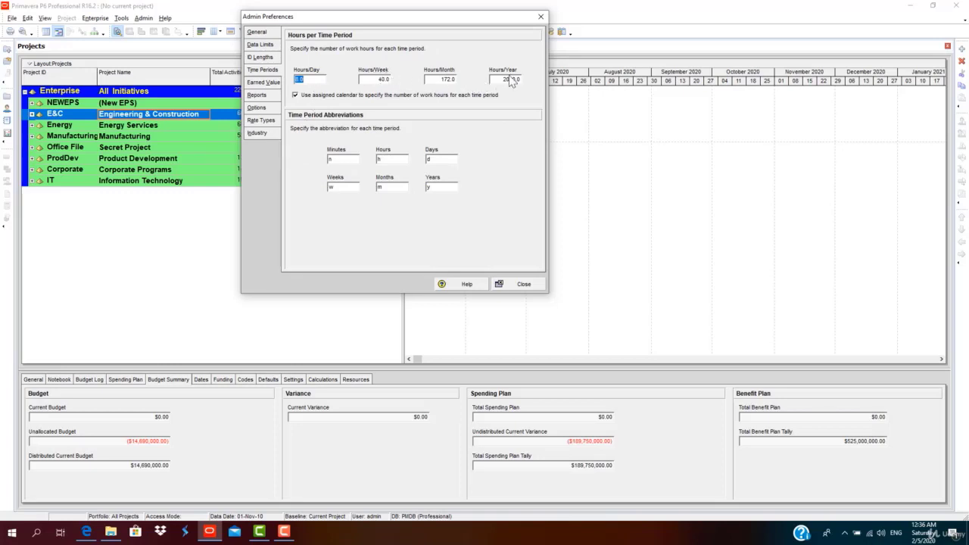
click(274, 84)
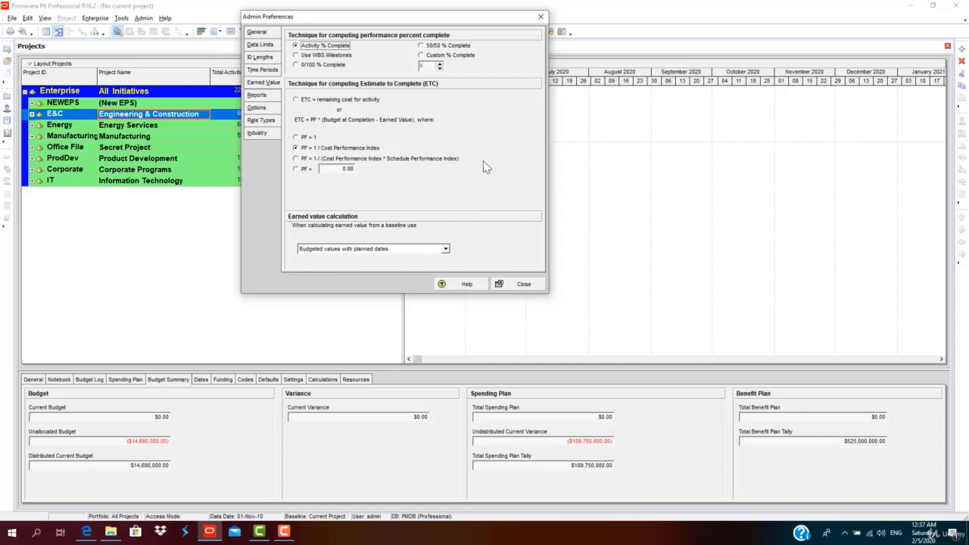
Review the Report header/footer, Options and Rate Types settings in Admin Preferences.
click(267, 99)
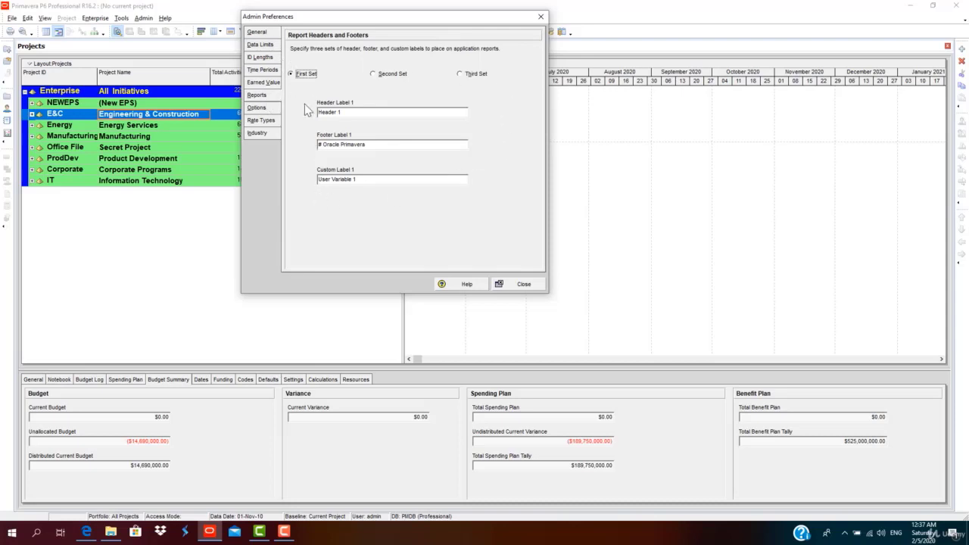
click(258, 111)
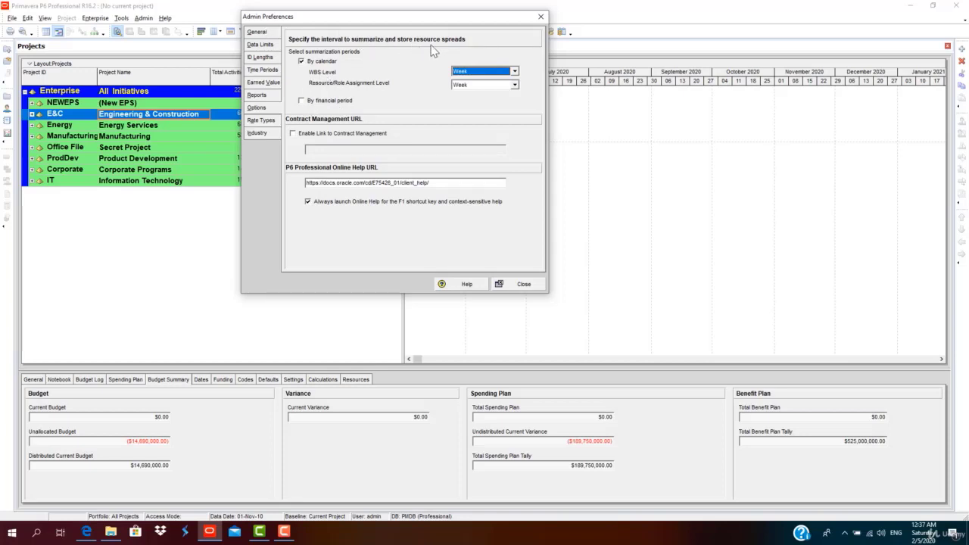
click(267, 122)
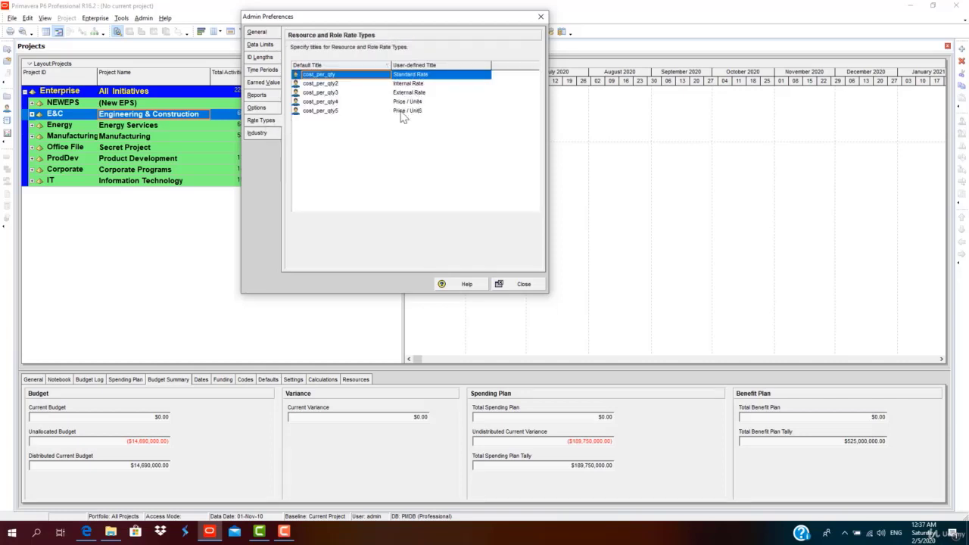
click(310, 112)
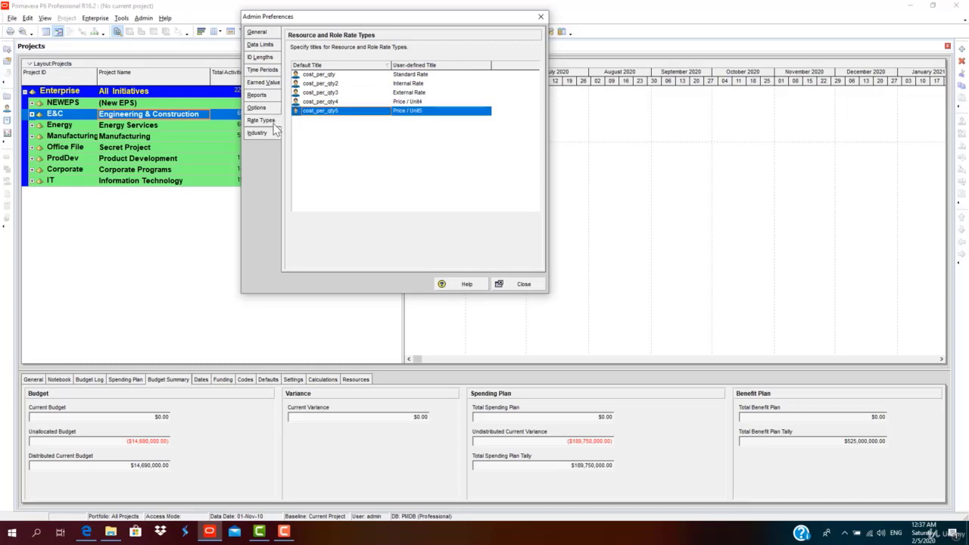
click(363, 75)
Keep Engineering and Construction as the industry and close Admin Preferences.
click(279, 135)
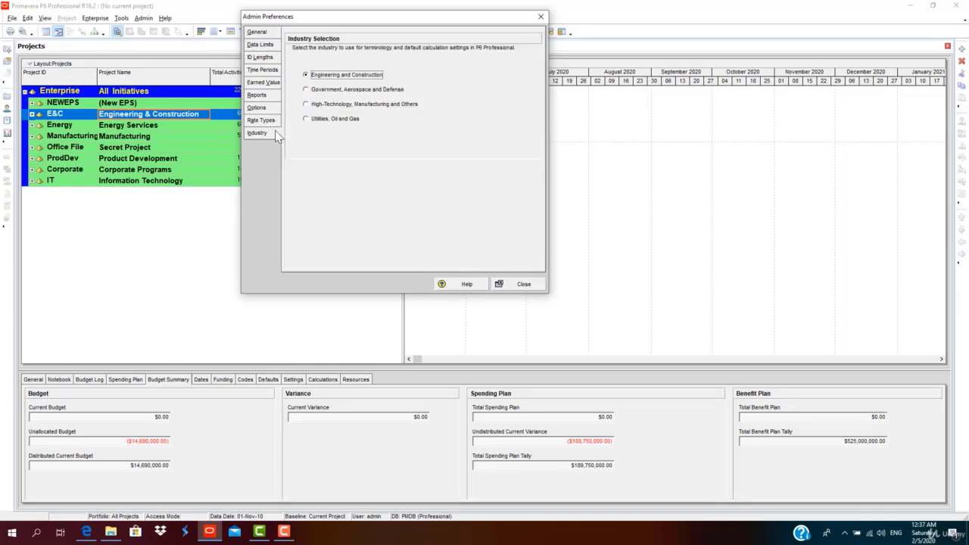
click(308, 89)
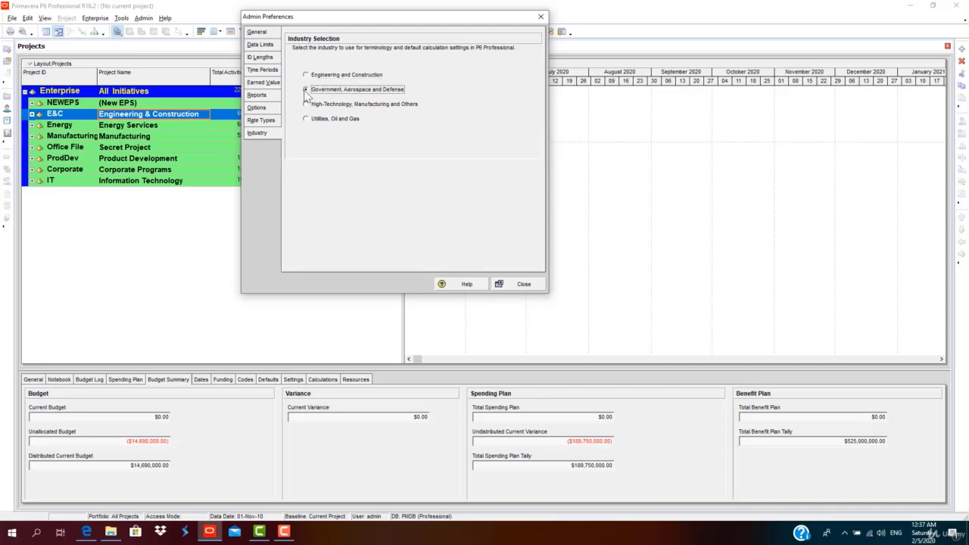
click(309, 76)
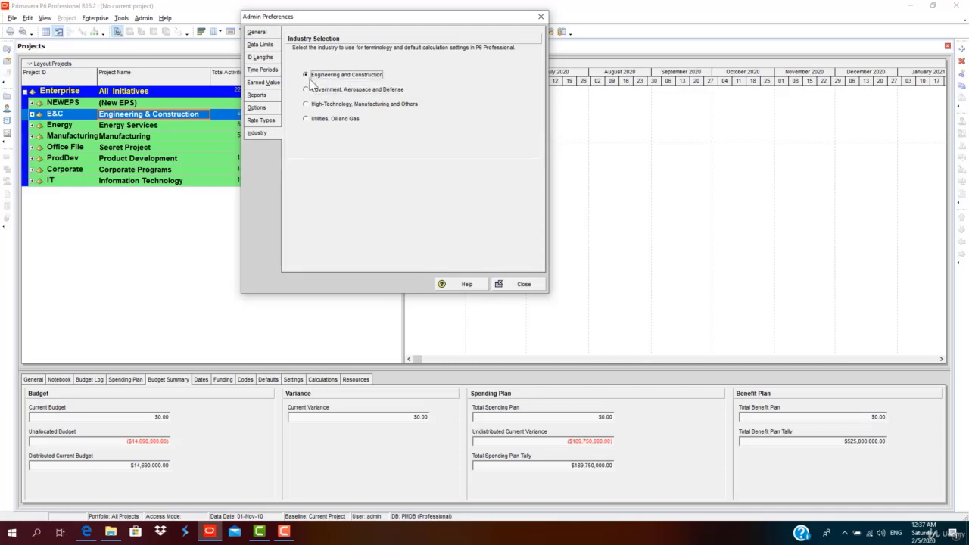
click(512, 285)
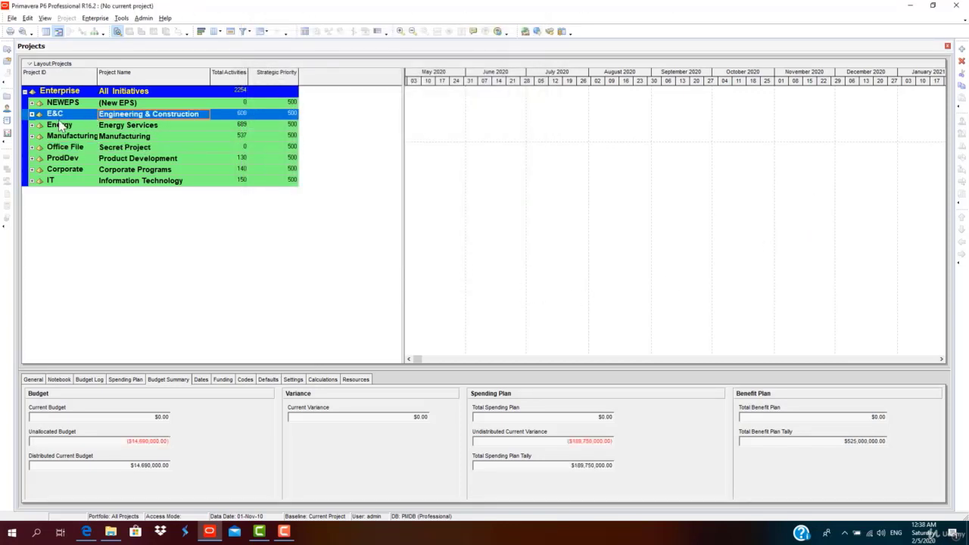
Expand E&C to check the CIVIL nodes, then bring up the Enterprise Project Structure dialog.
click(32, 114)
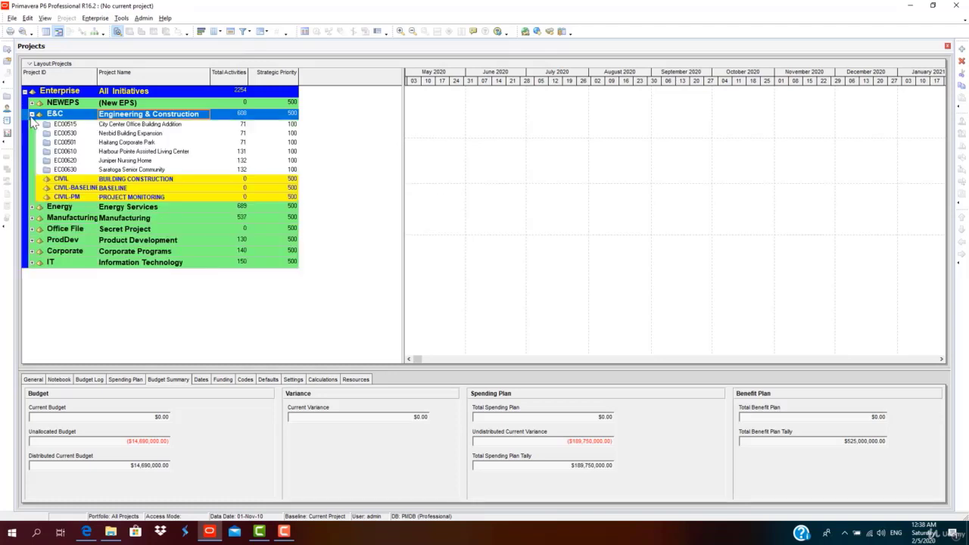
click(126, 180)
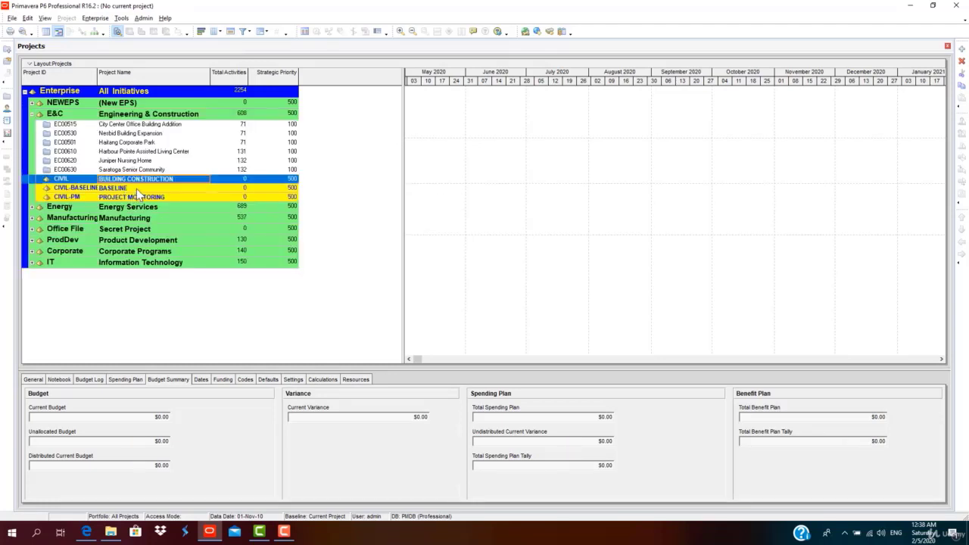
click(136, 188)
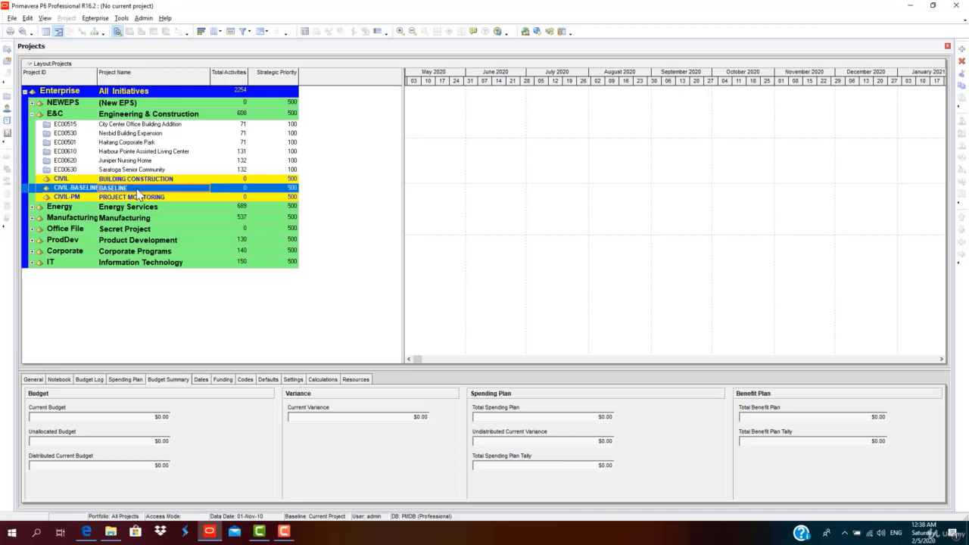
click(144, 199)
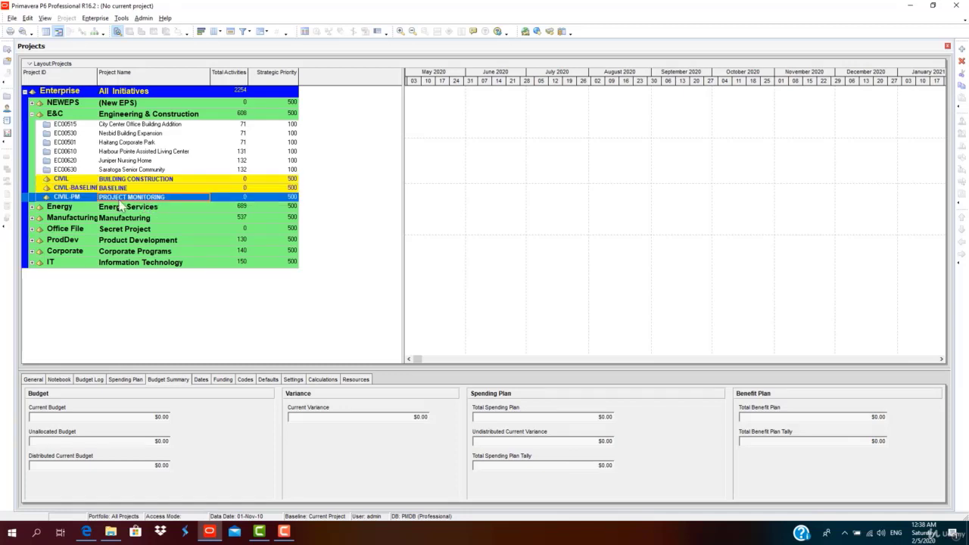
click(94, 17)
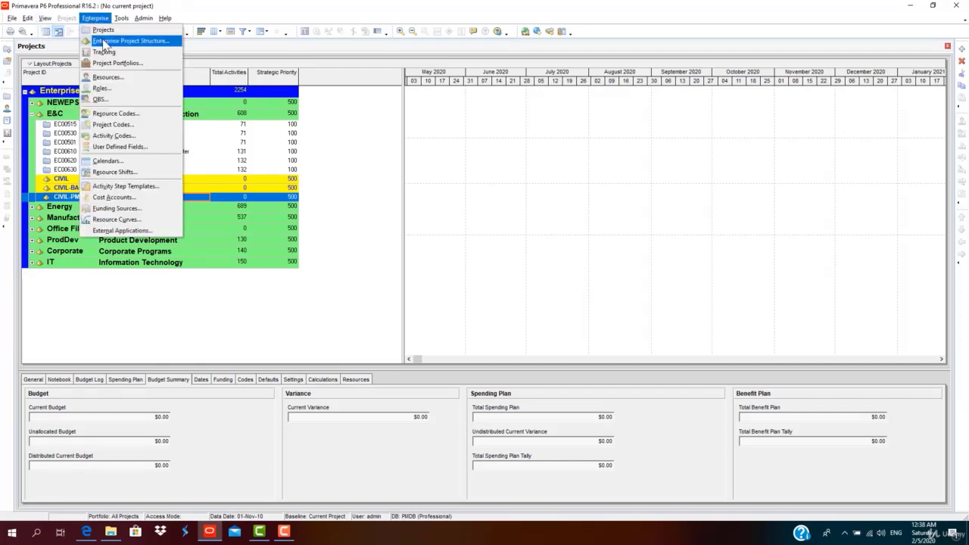
click(104, 41)
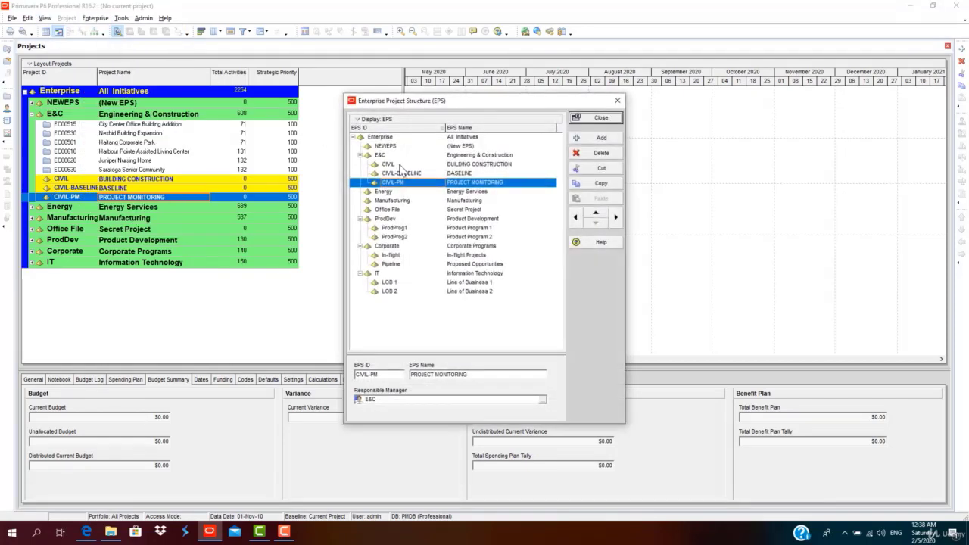
Shift CIVIL, CIVIL-BASELINE and CIVIL-PM left out of E&C to the top EPS level.
click(468, 164)
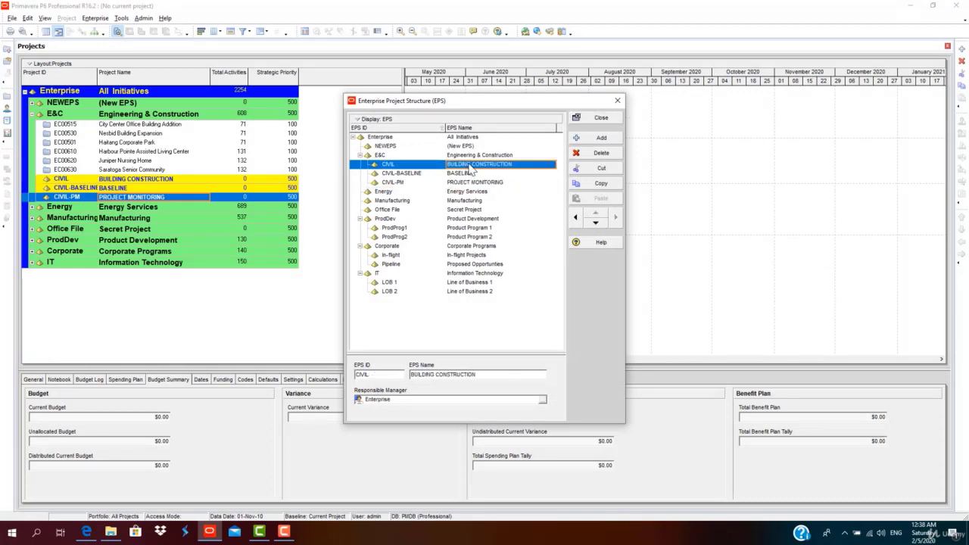
click(577, 219)
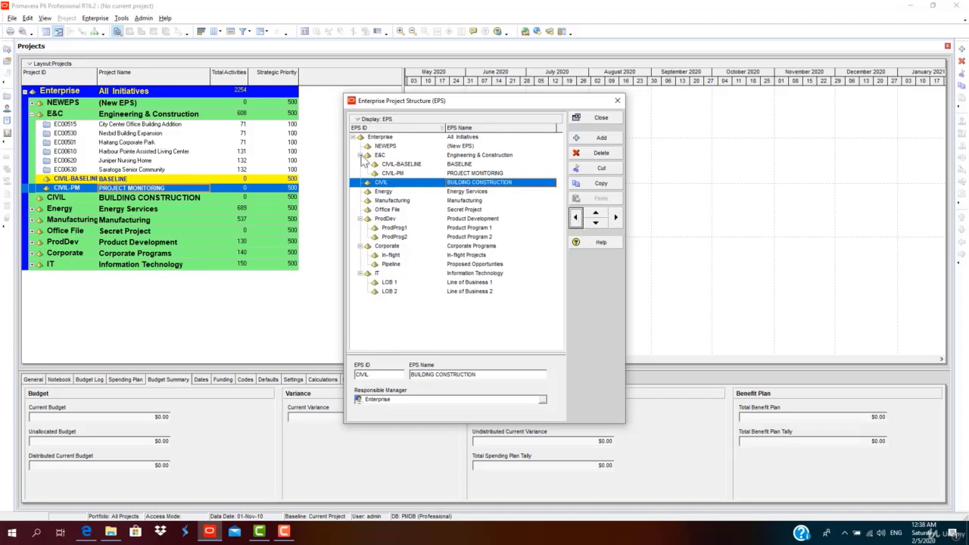
click(466, 163)
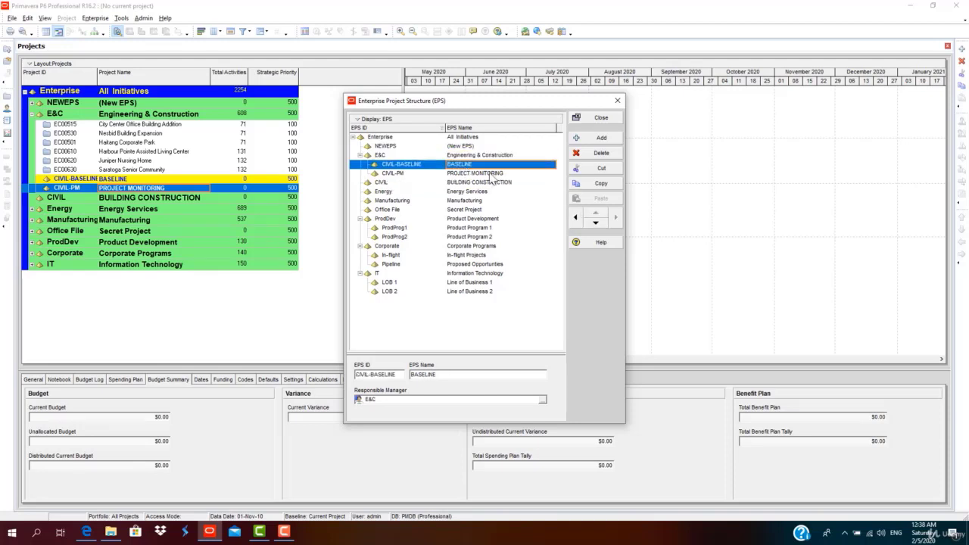
click(576, 218)
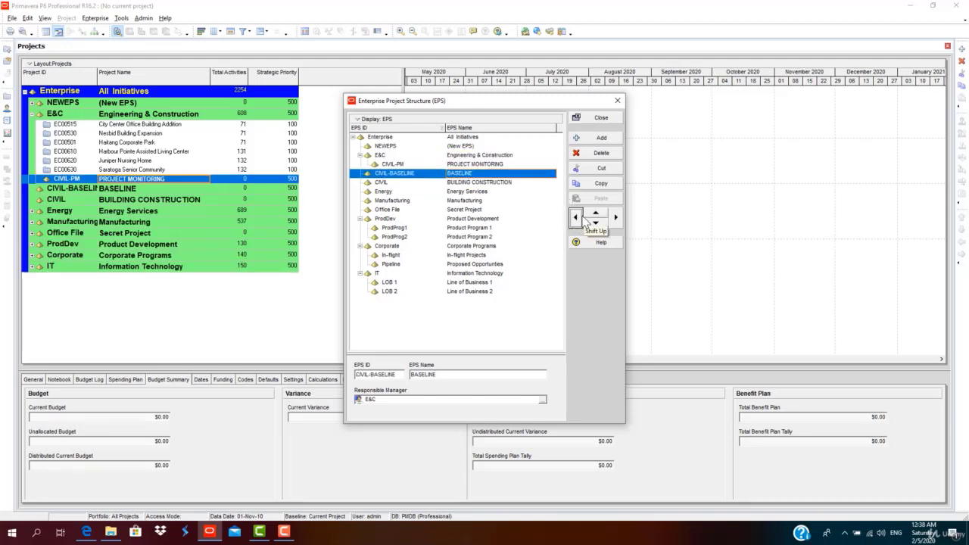
click(483, 165)
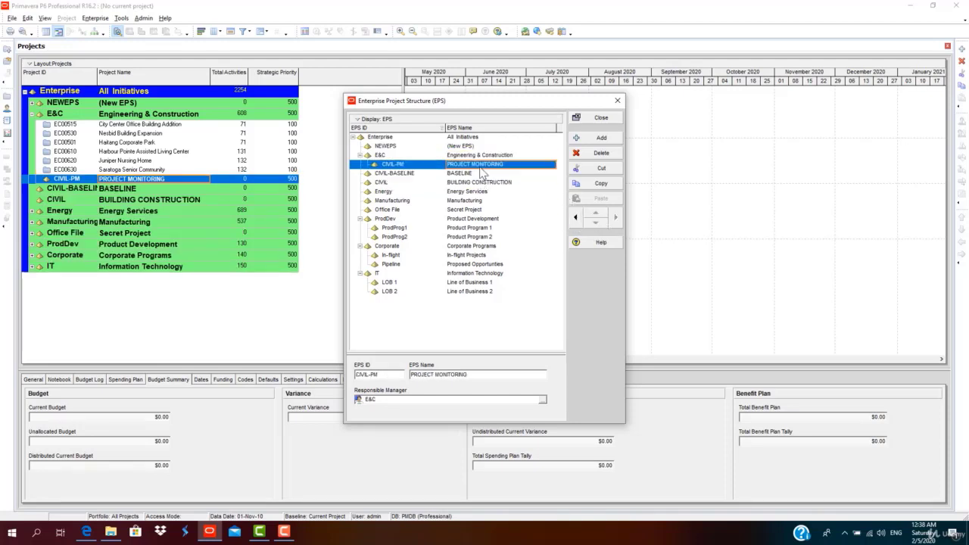
click(576, 218)
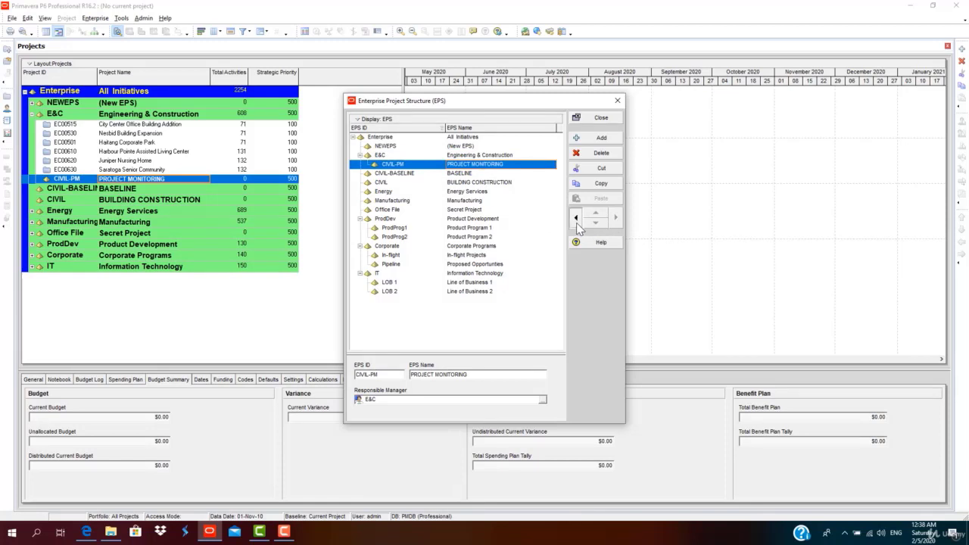
Reorder the nodes so CIVIL comes first, then CIVIL-BASELINE, then CIVIL-PM.
click(458, 184)
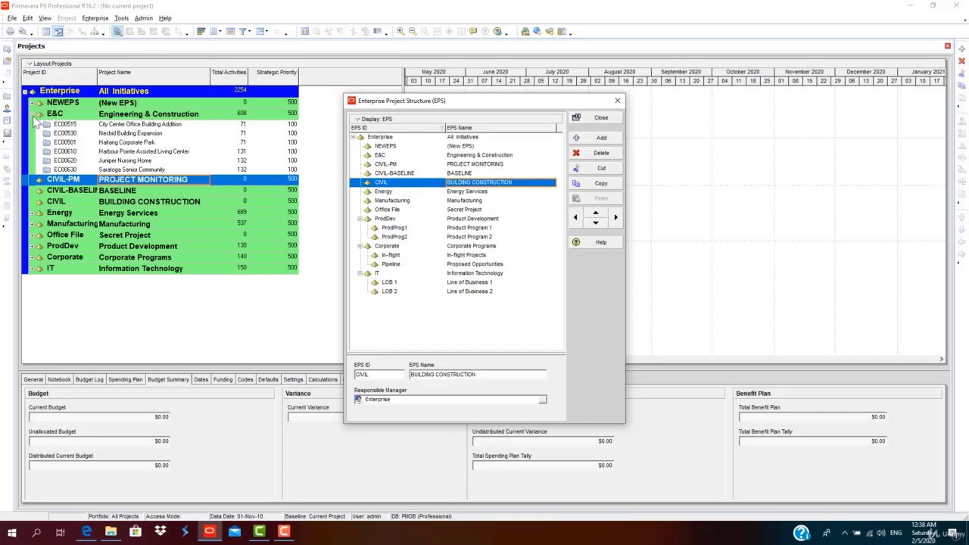
click(475, 192)
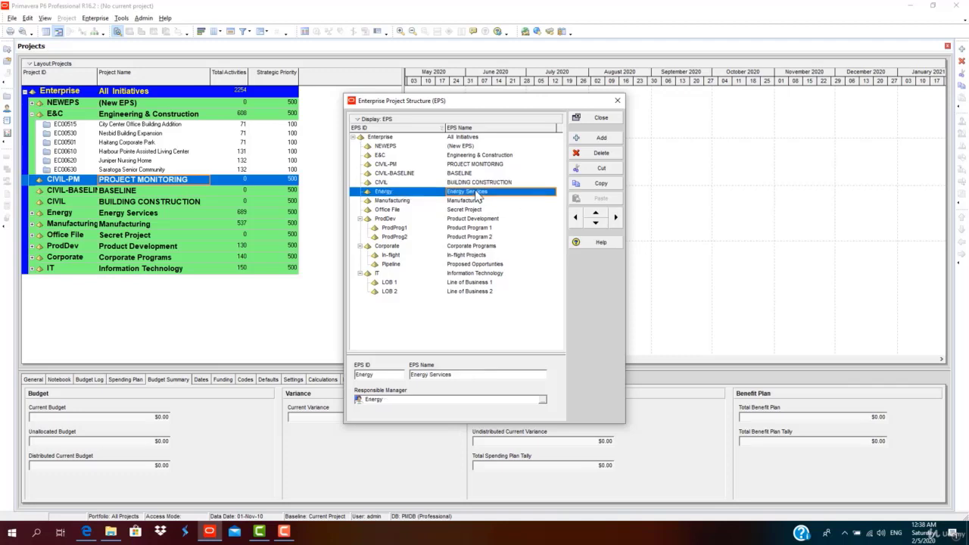
click(473, 184)
click(463, 167)
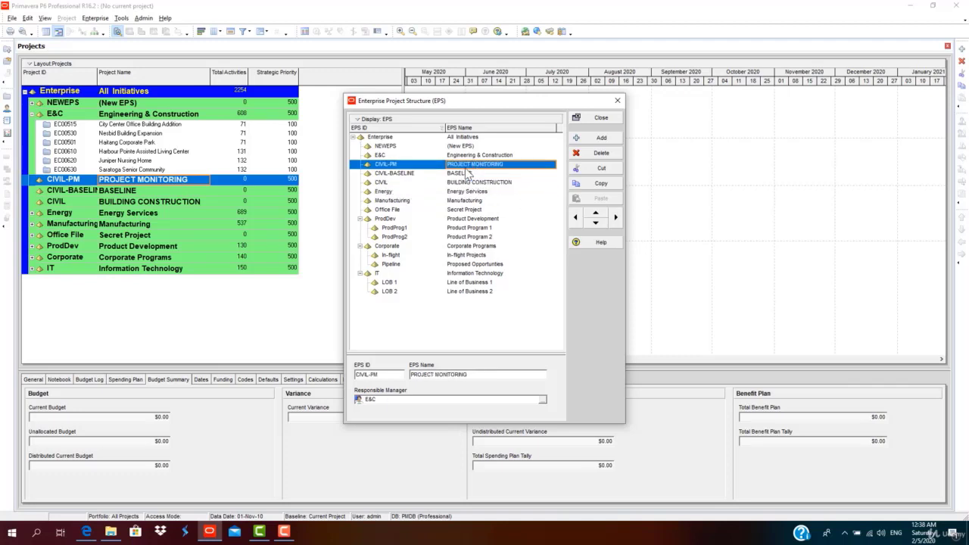
click(464, 174)
click(466, 184)
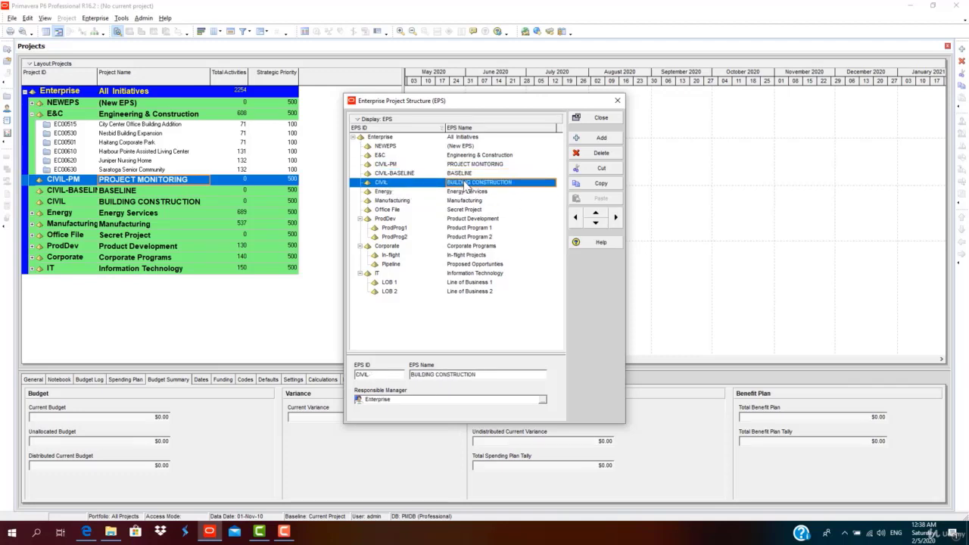
click(598, 215)
click(598, 215)
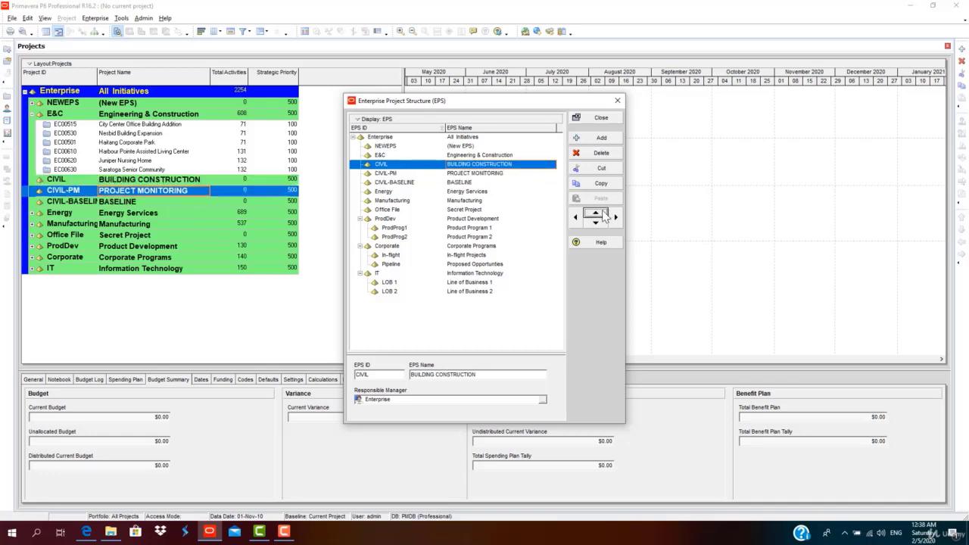
click(455, 175)
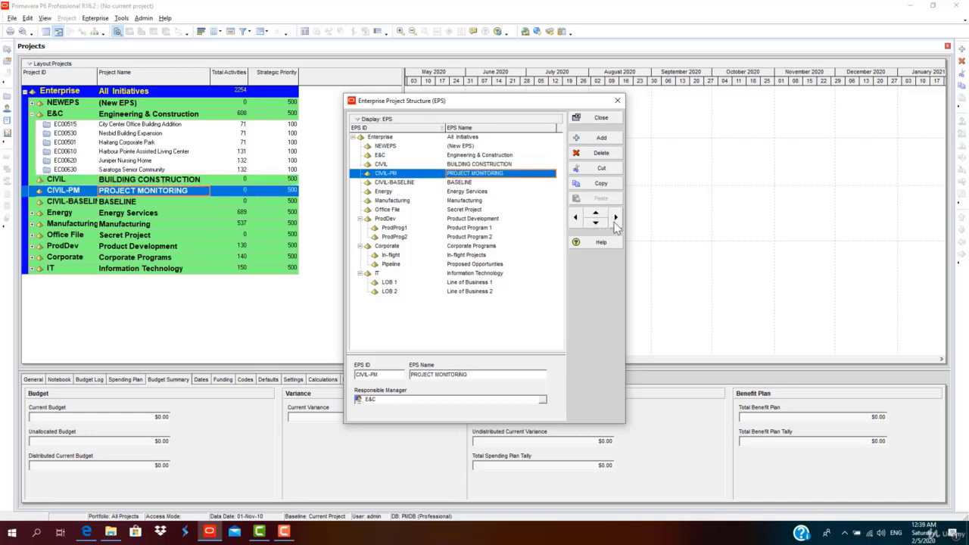
click(477, 183)
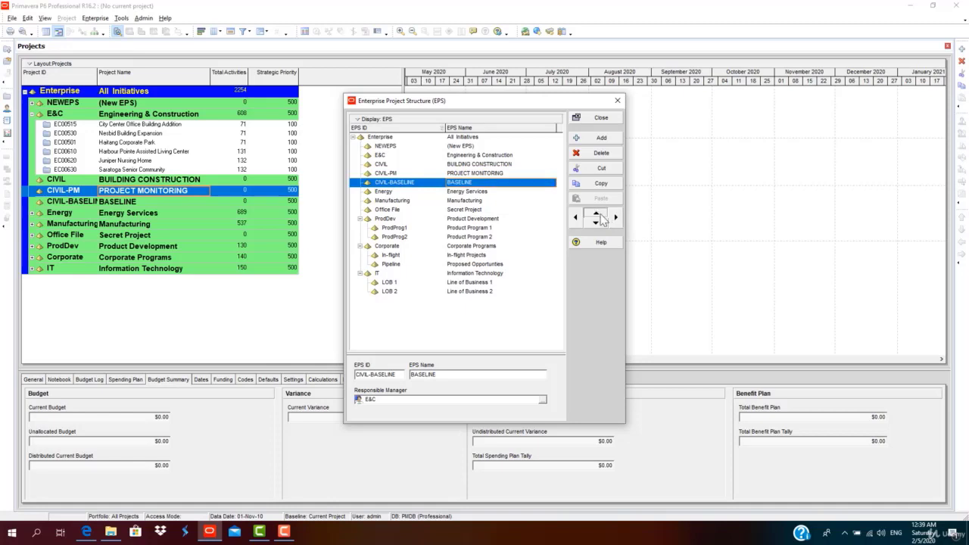
click(595, 213)
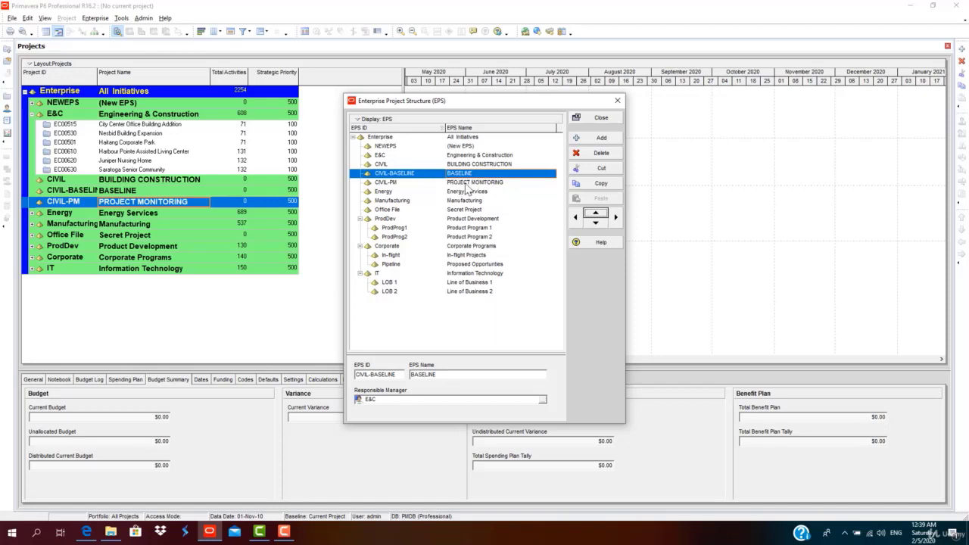
click(466, 183)
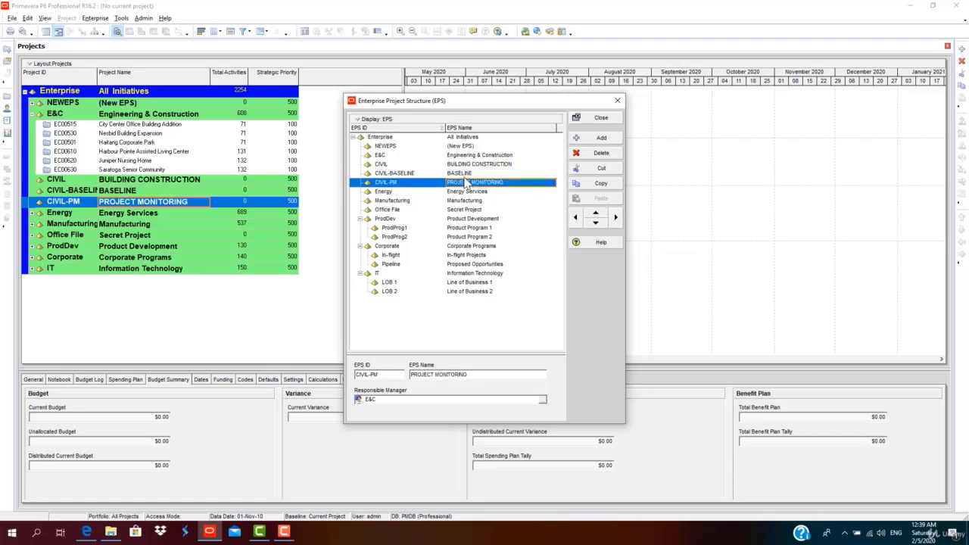
click(469, 173)
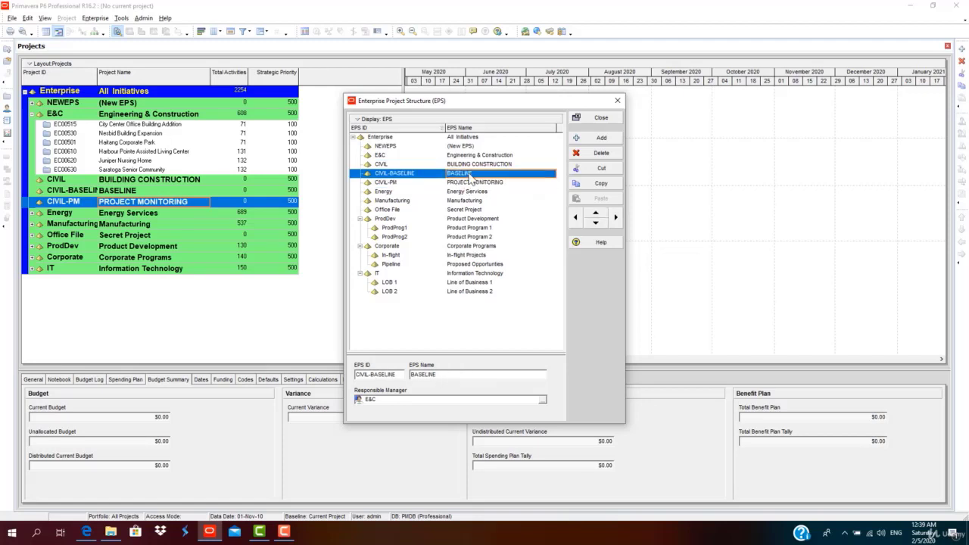
Indent CIVIL-BASELINE and CIVIL-PM under CIVIL, then move CIVIL-BASELINE above CIVIL-PM.
click(617, 217)
click(475, 164)
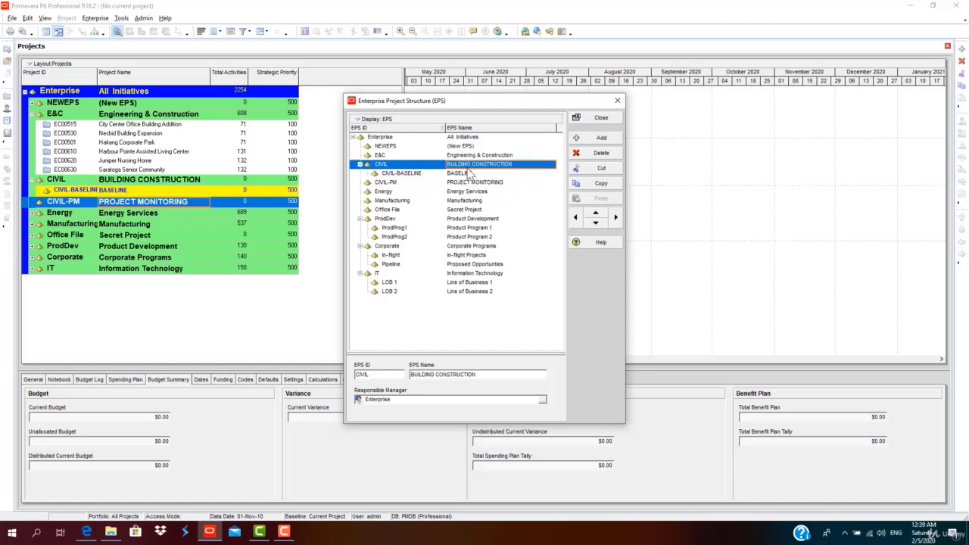
click(471, 182)
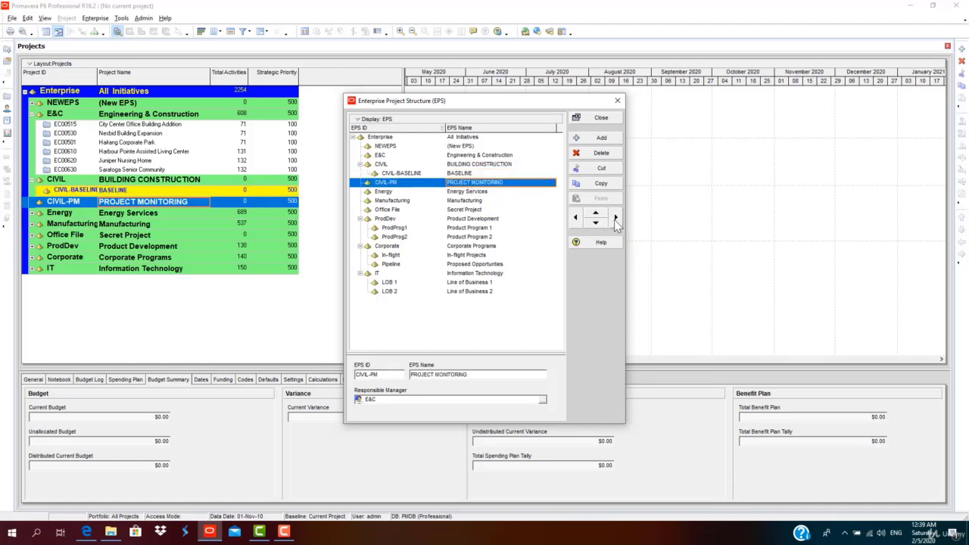
click(616, 218)
click(465, 184)
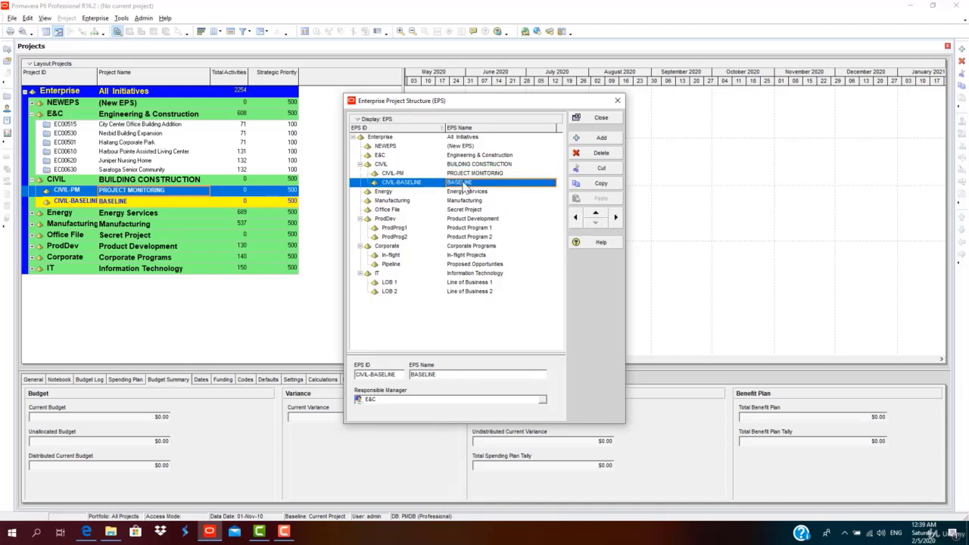
click(595, 213)
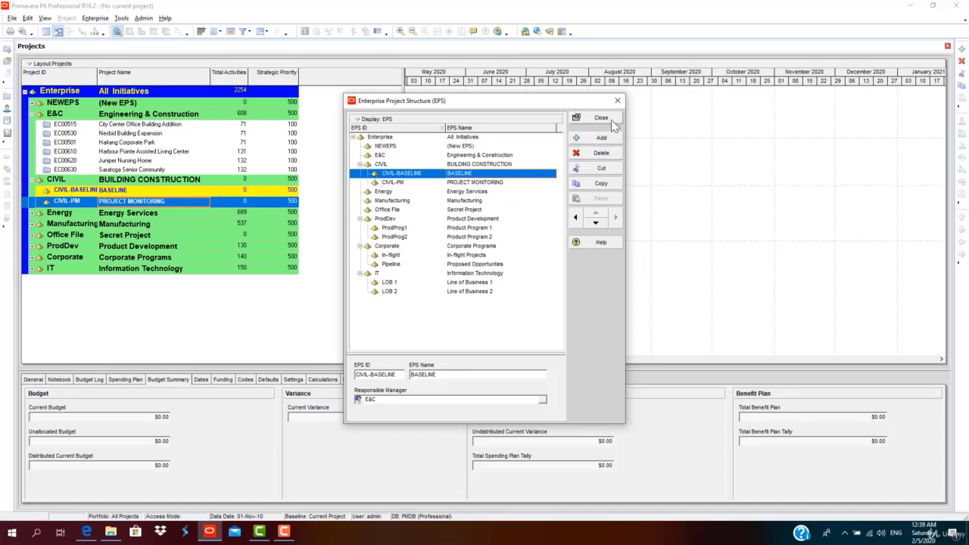
Assign E&C from the OBS as responsible manager and close the EPS dialog.
click(543, 399)
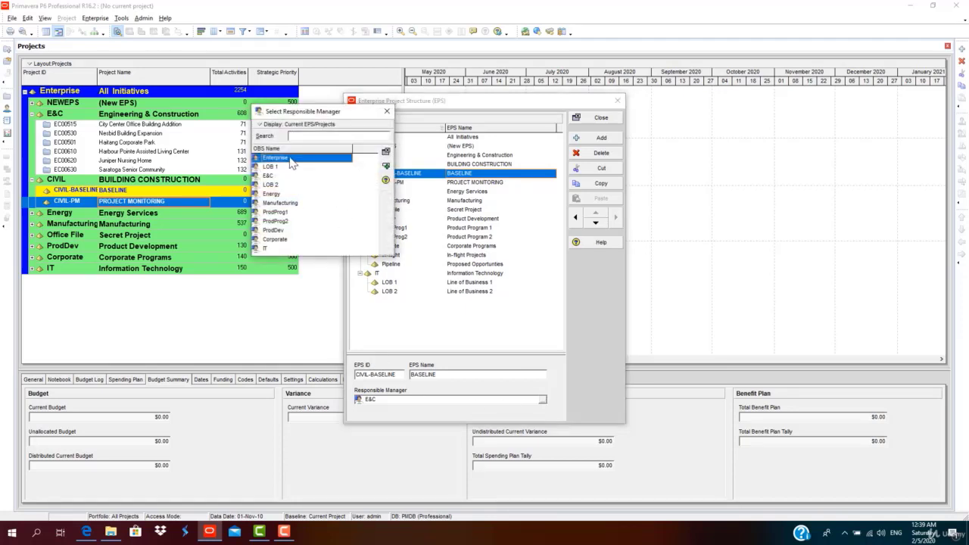
click(288, 243)
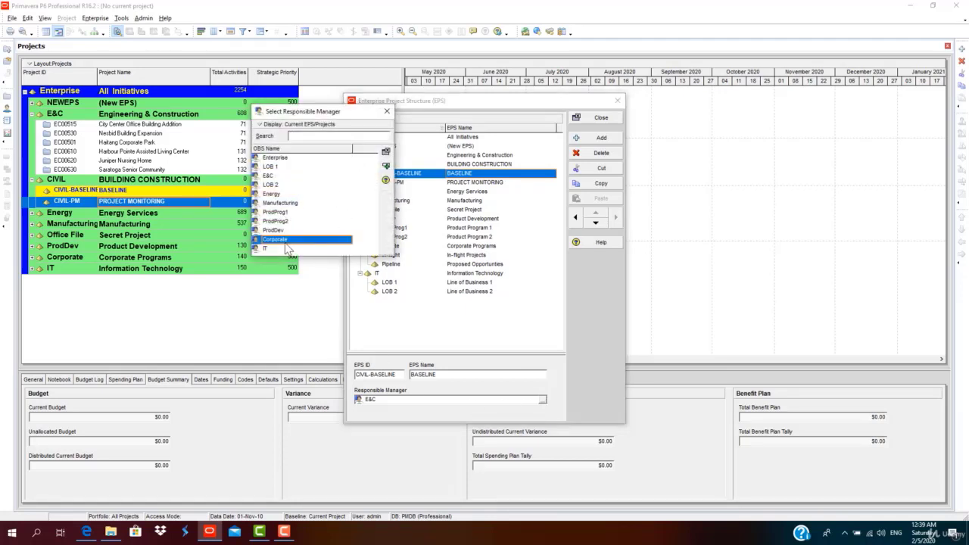
click(283, 178)
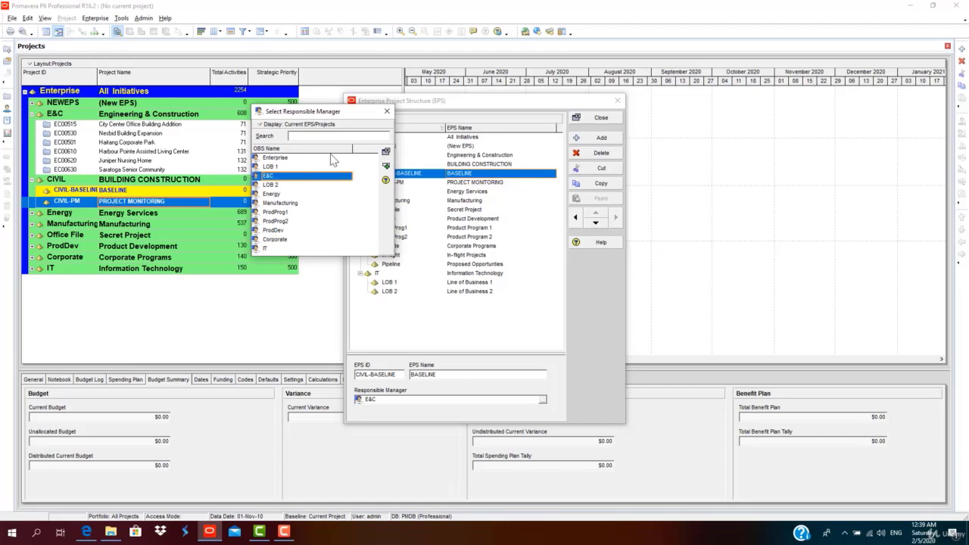
double_click(289, 177)
click(600, 117)
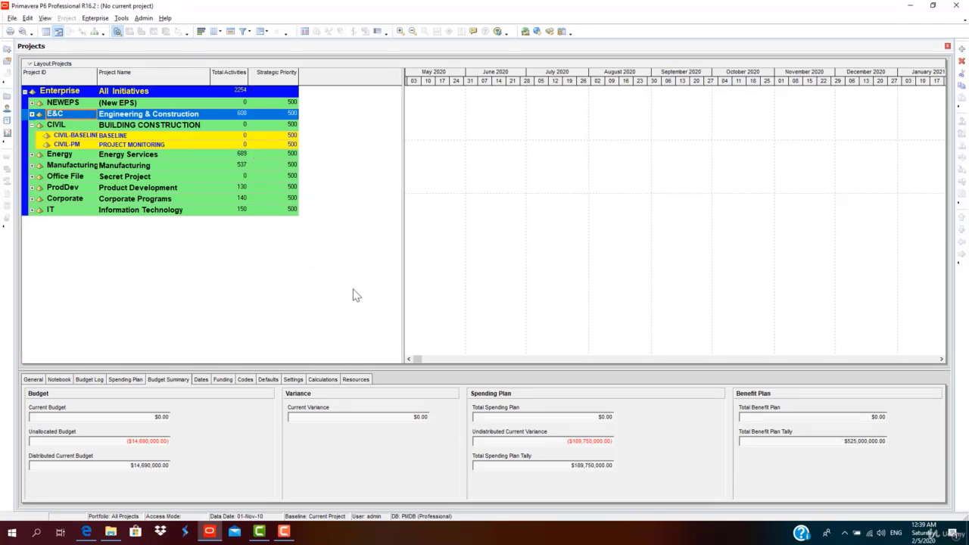
Shrink the details pane, narrow the project table, and select the CIVIL-BASELINE row.
drag(379, 369, 379, 412)
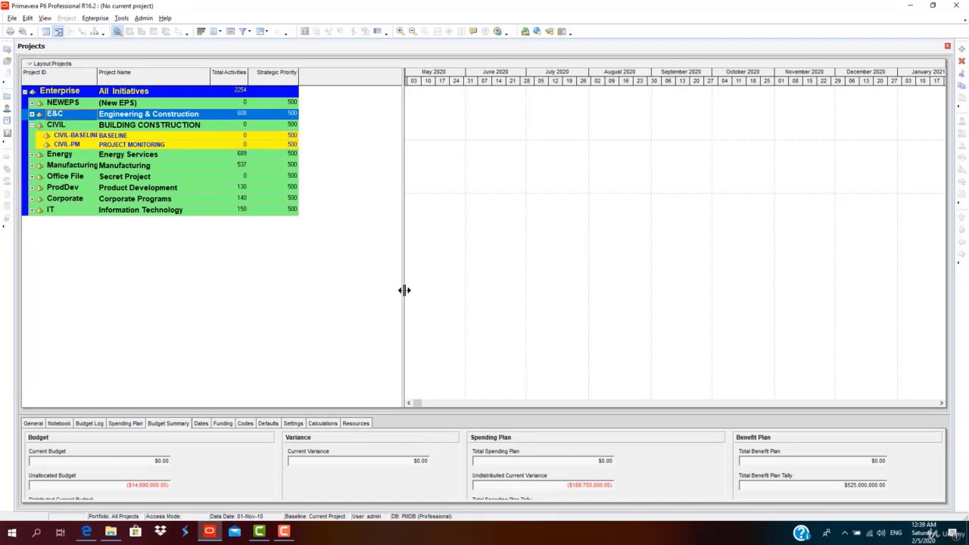
drag(405, 290, 310, 269)
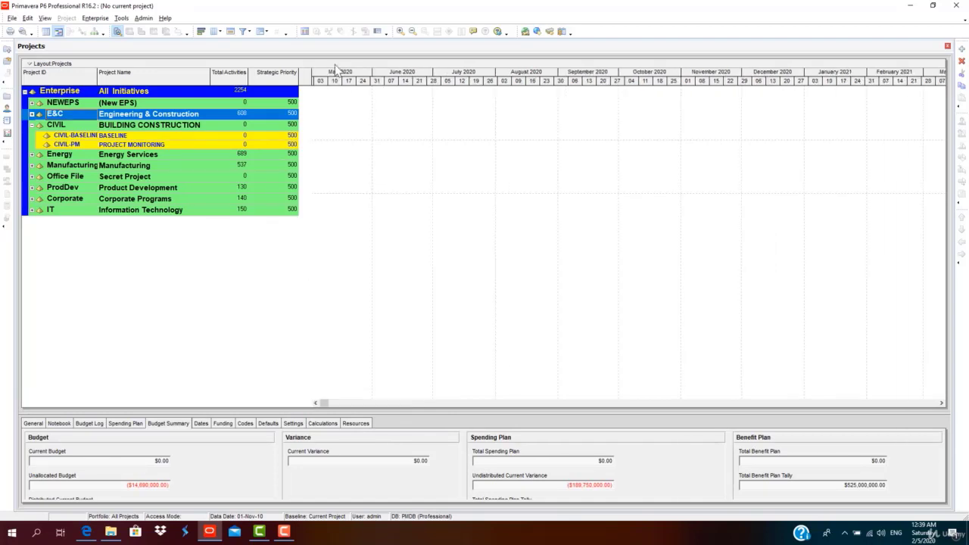
click(156, 138)
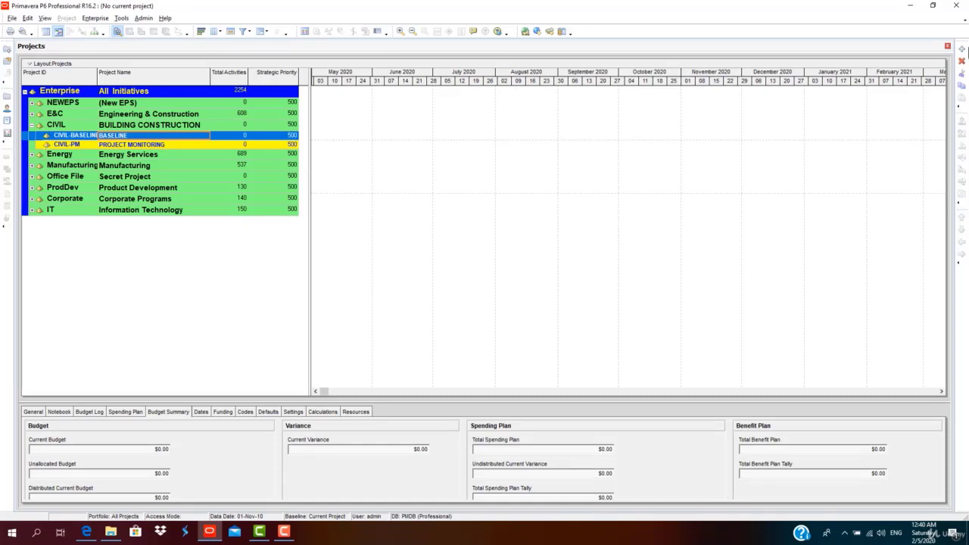
Add a new project and choose CIVIL-BASELINE (BASELINE) as its EPS in the enlarged picker.
click(962, 50)
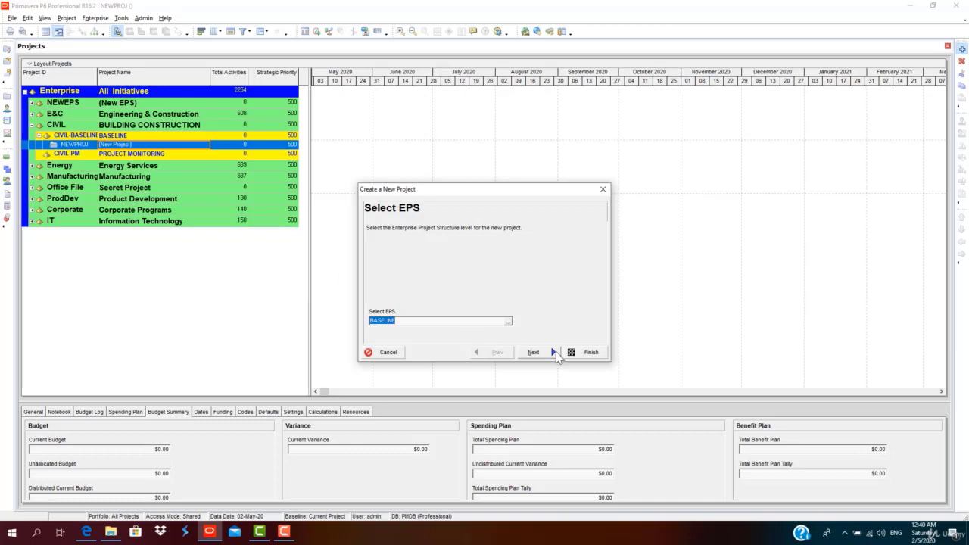
click(508, 321)
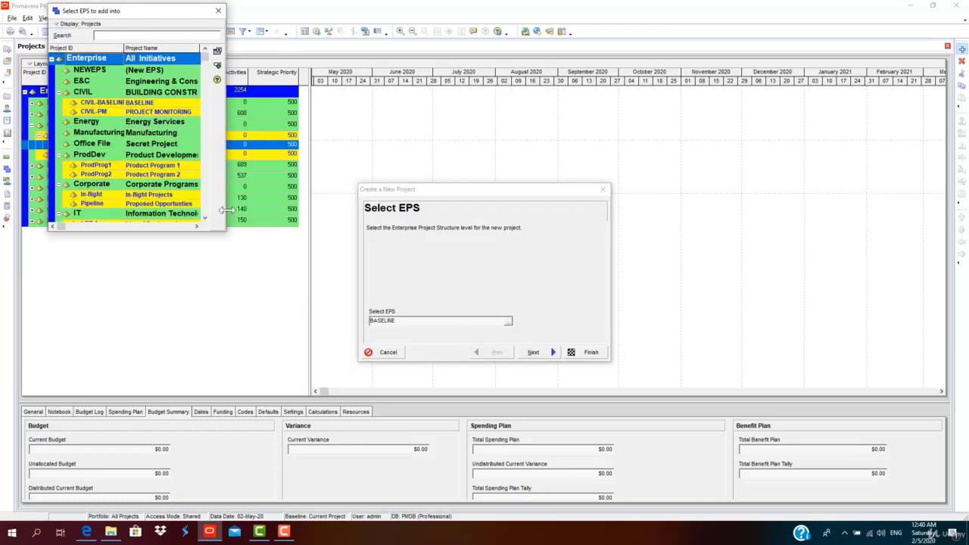
drag(227, 208, 325, 216)
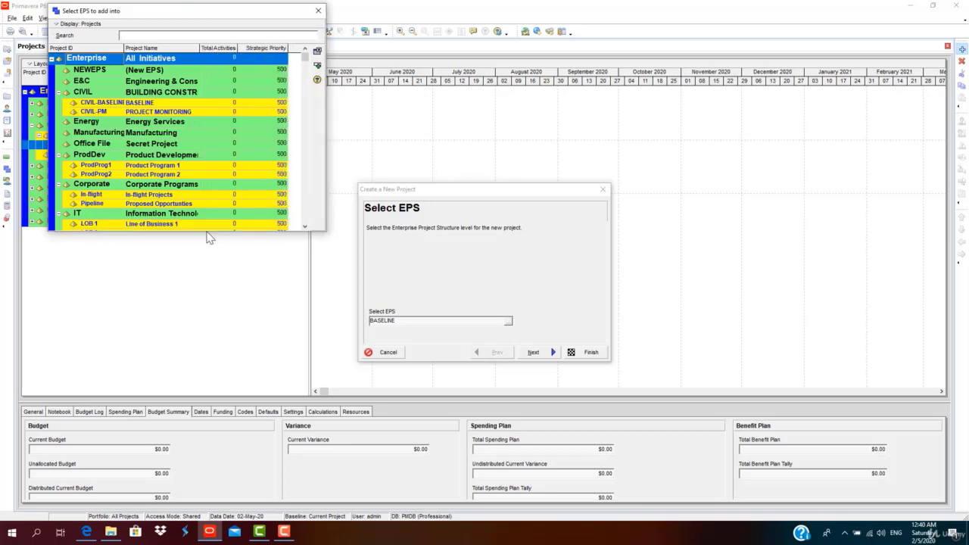
drag(207, 226, 207, 262)
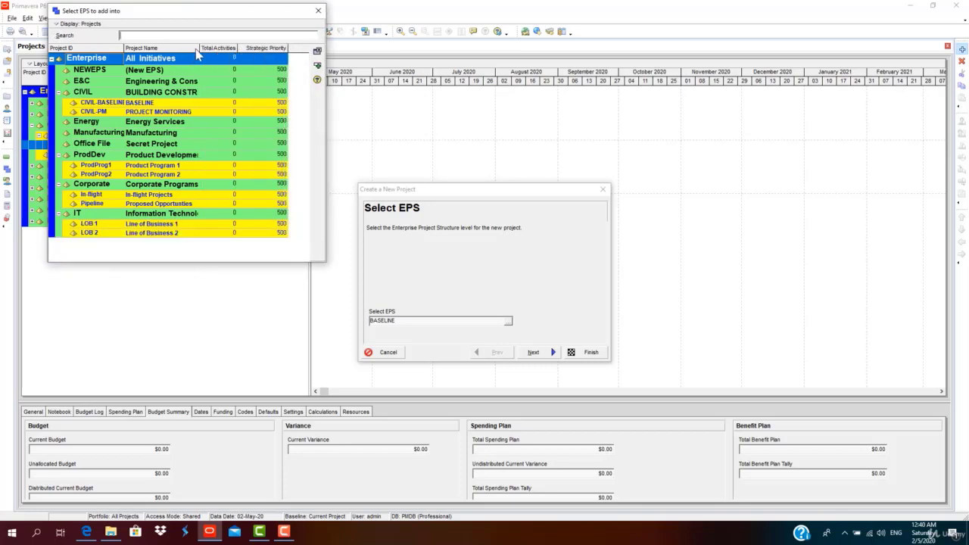
drag(198, 48, 244, 53)
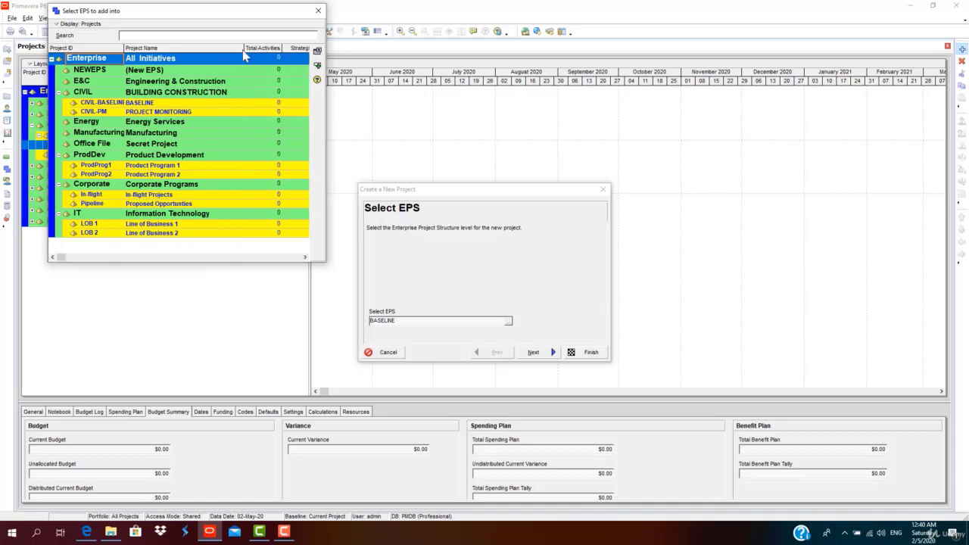
click(158, 104)
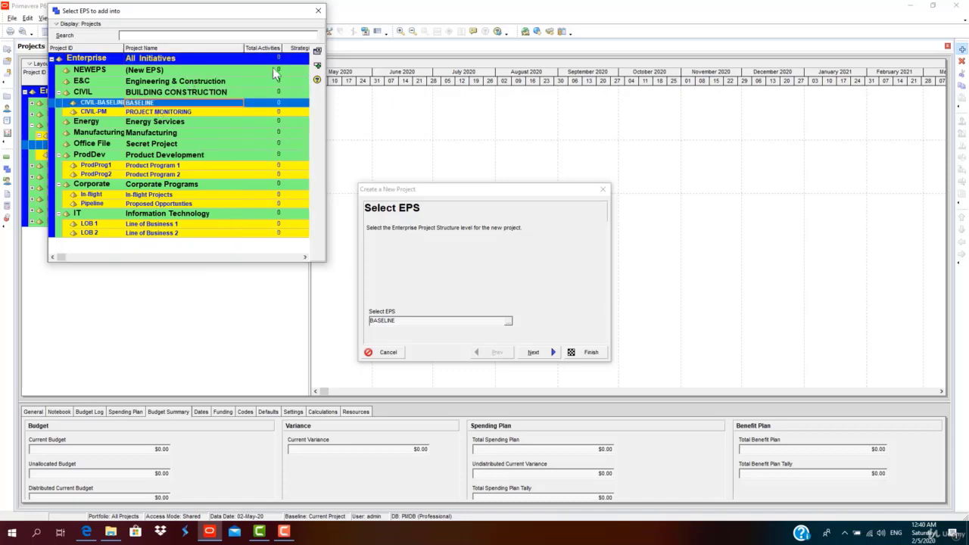
click(318, 66)
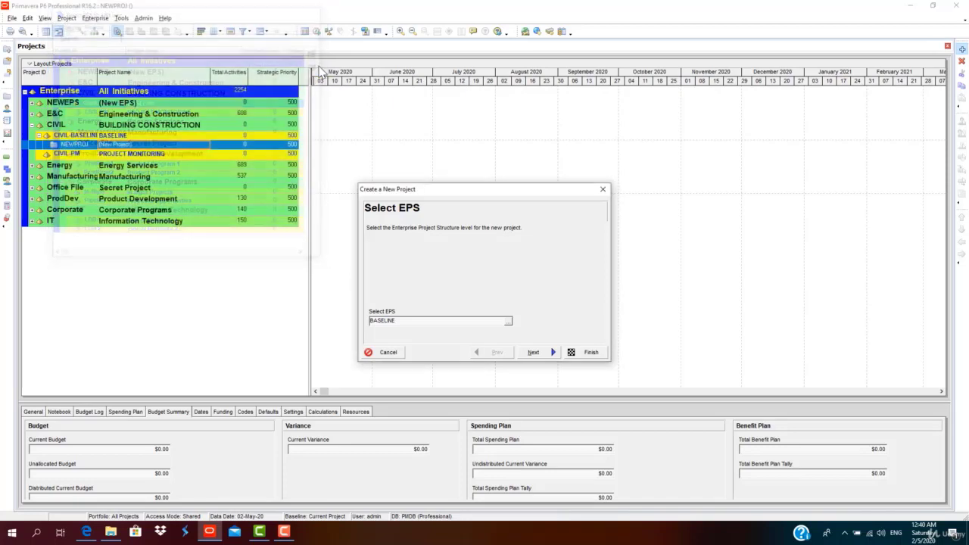
Set Project ID to CIVIL01 and Project Name to 2 STOREY VILLA.
click(533, 352)
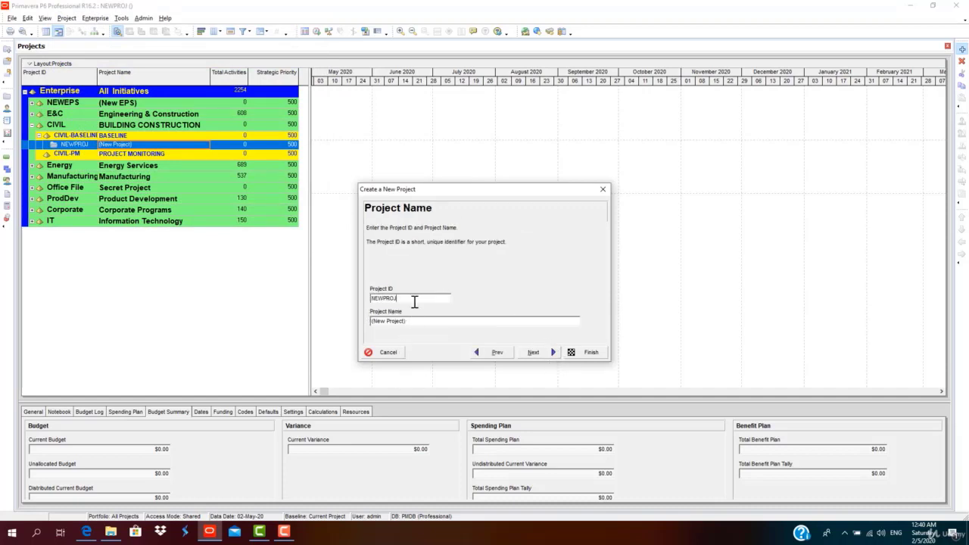
drag(414, 300, 325, 303)
text(CI)
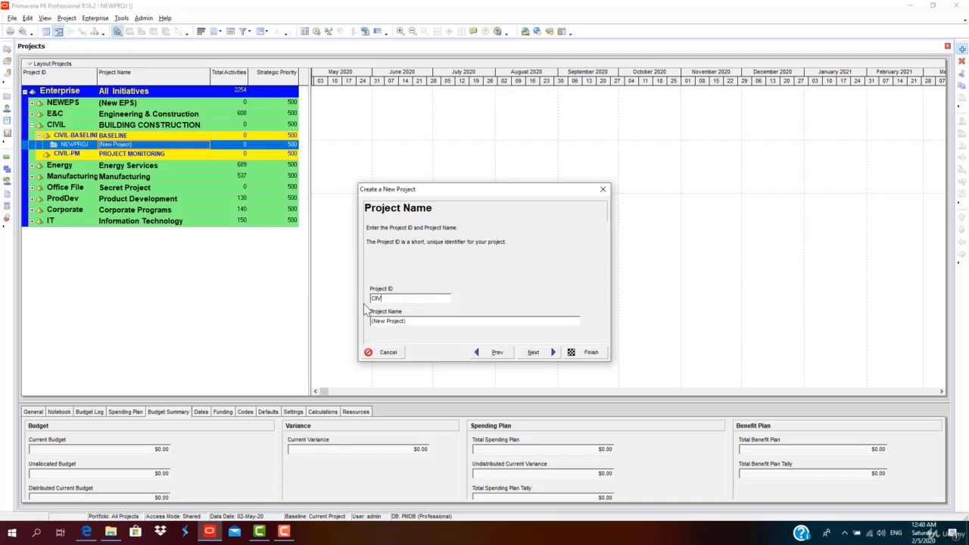
text(V)
drag(421, 321, 342, 329)
text(V)
click(534, 353)
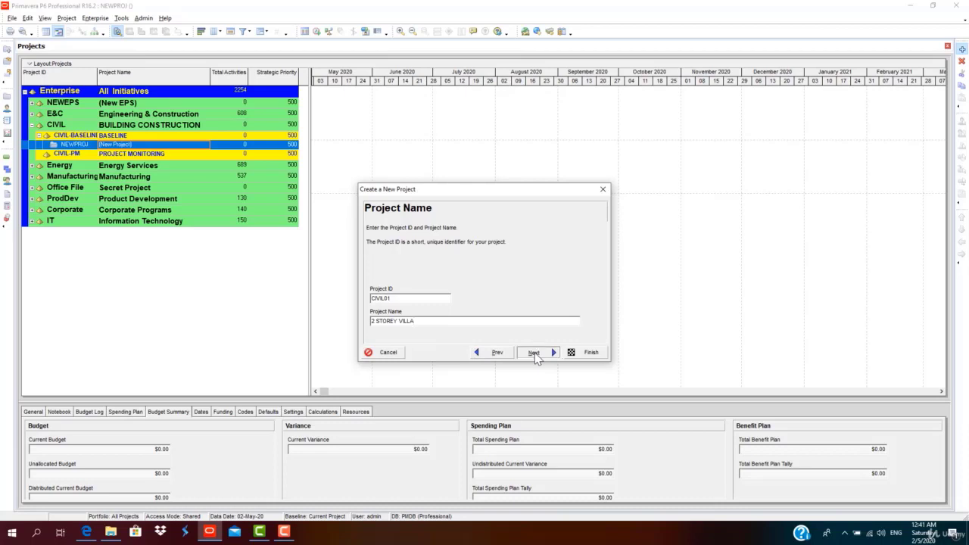
Set the planned start to 04-May-20 and the must-finish date to 04-May-21.
click(426, 322)
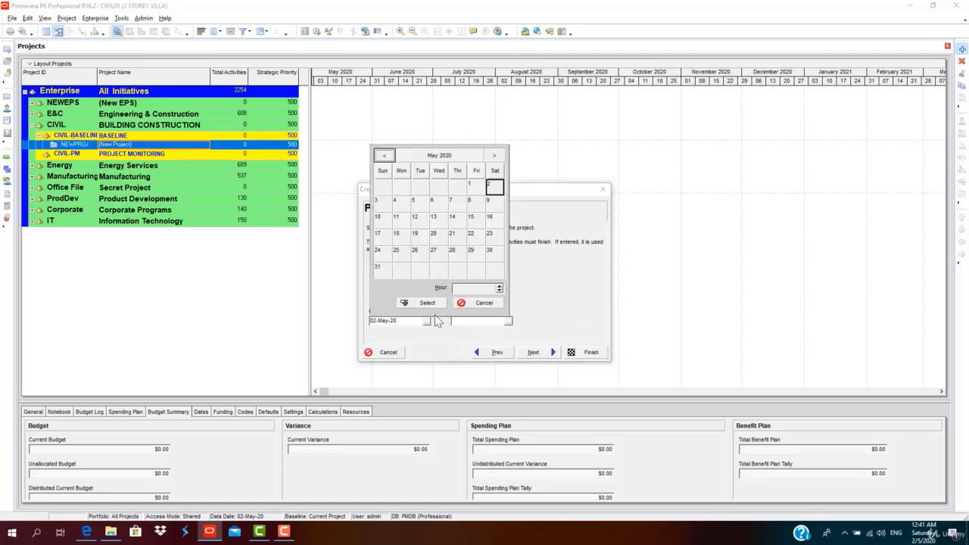
click(406, 206)
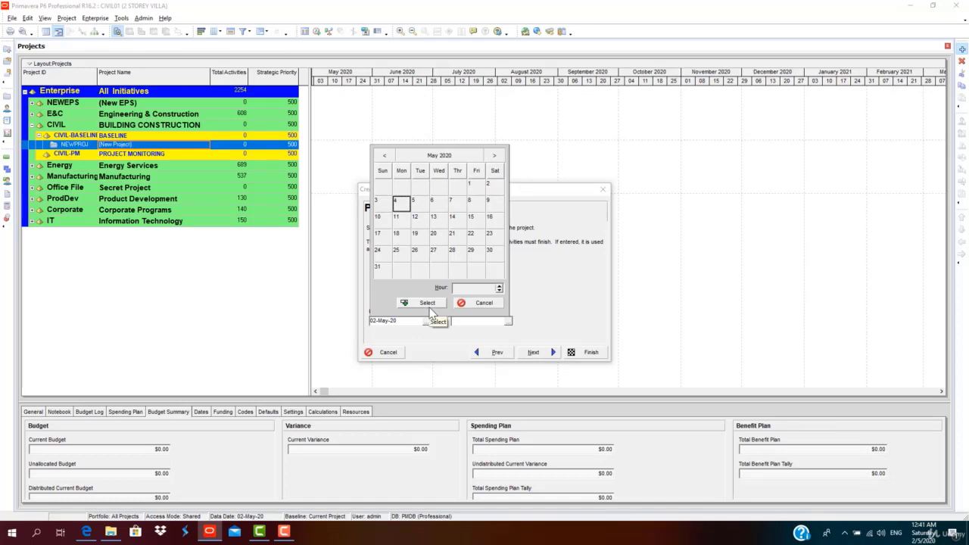
click(428, 304)
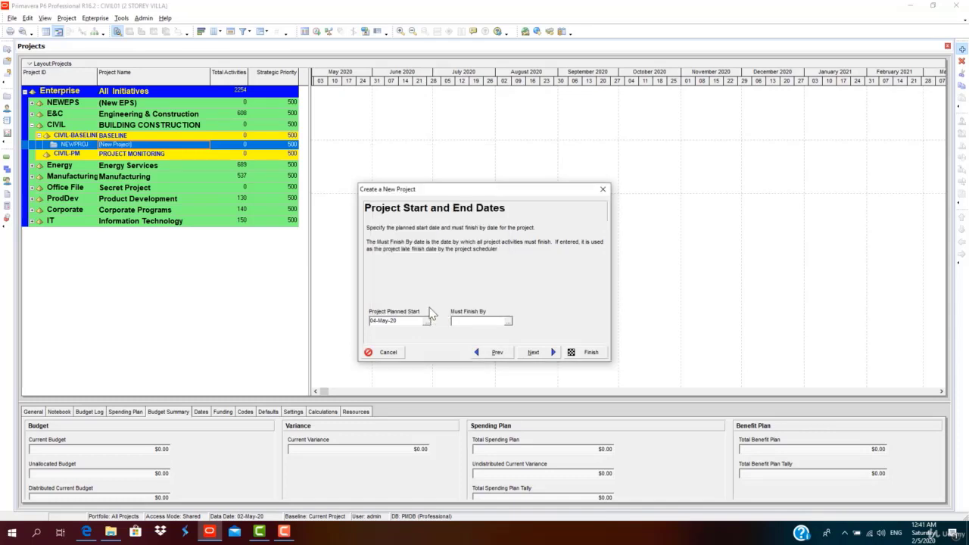
click(508, 321)
click(521, 156)
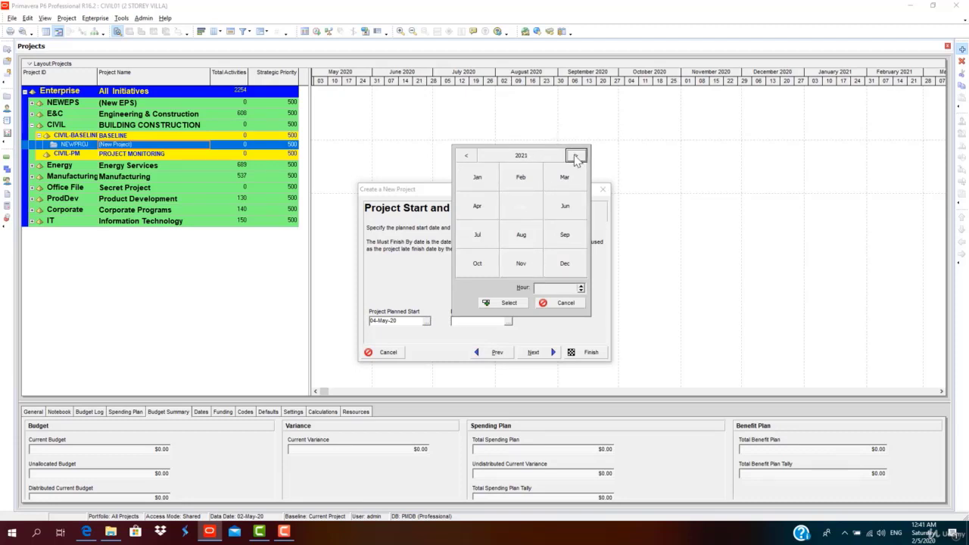
click(576, 157)
click(523, 206)
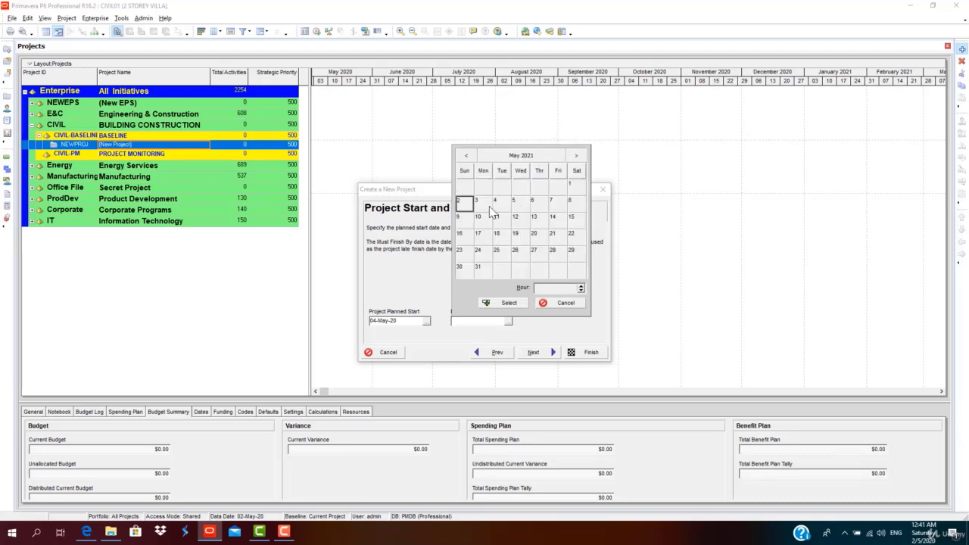
click(497, 206)
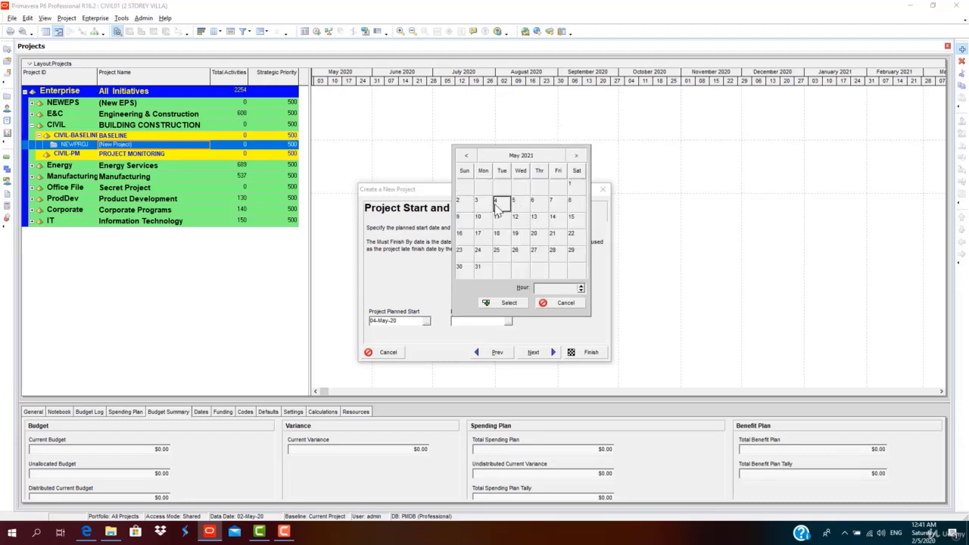
click(519, 303)
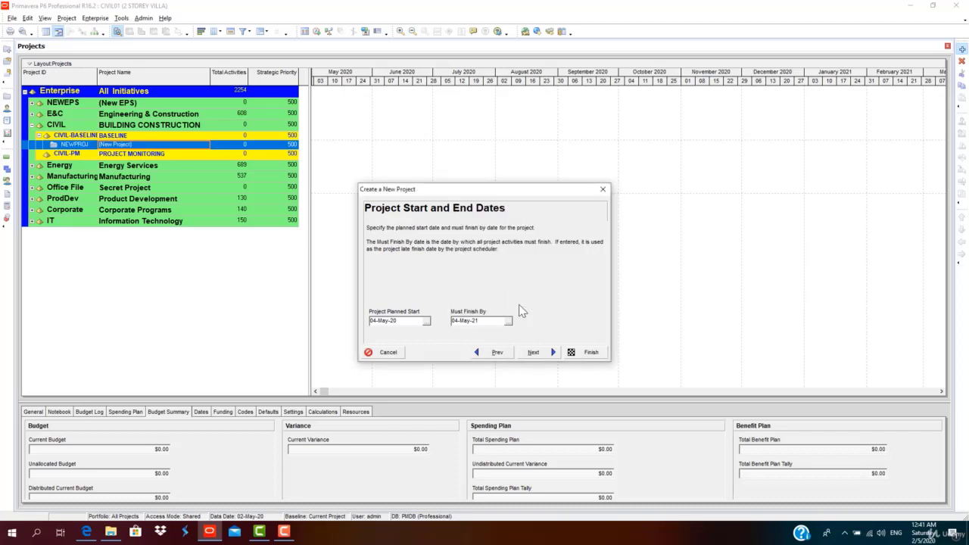
Go through the remaining wizard pages and finish creating CIVIL01.
click(551, 353)
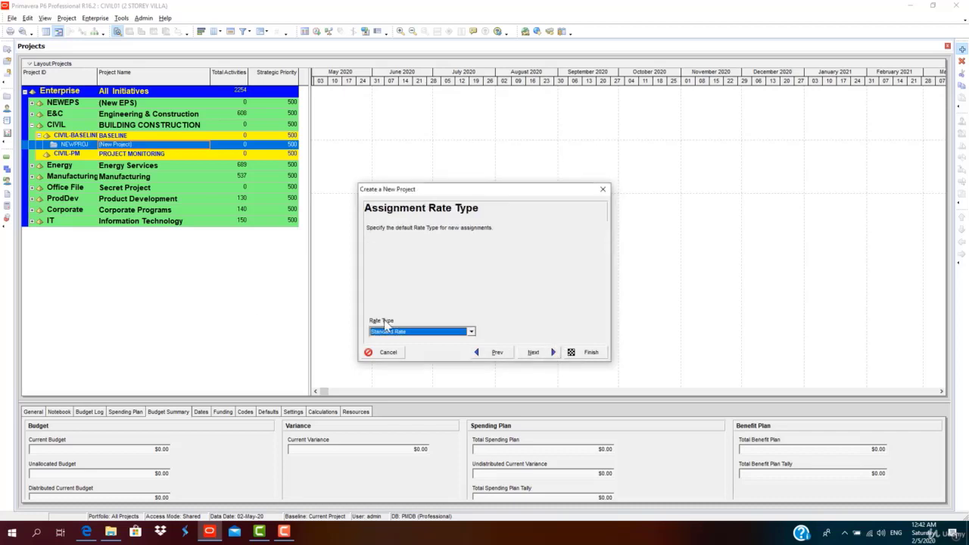
click(541, 354)
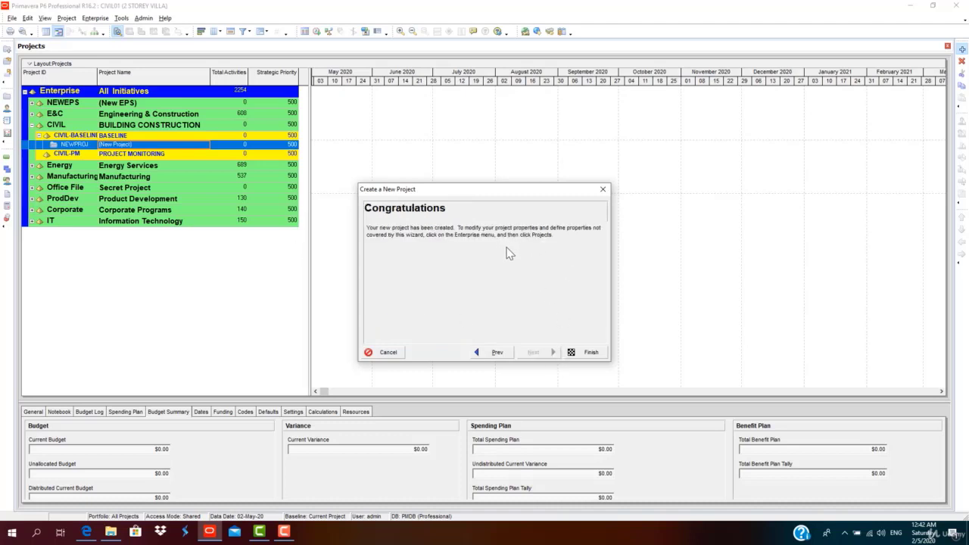
click(589, 353)
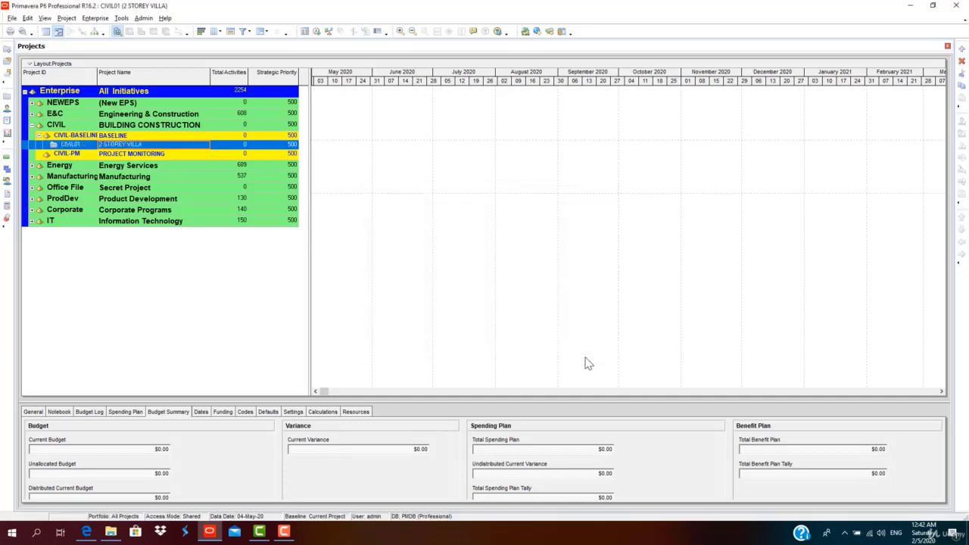
Copy CIVIL01 and paste it into CIVIL-PM, accepting the project and WBS copy options.
right_click(159, 147)
click(226, 224)
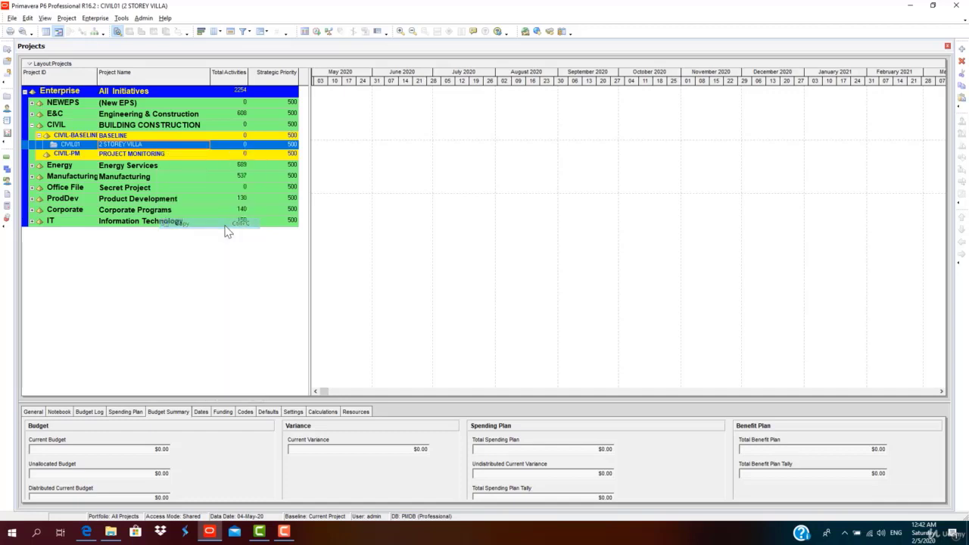
right_click(144, 146)
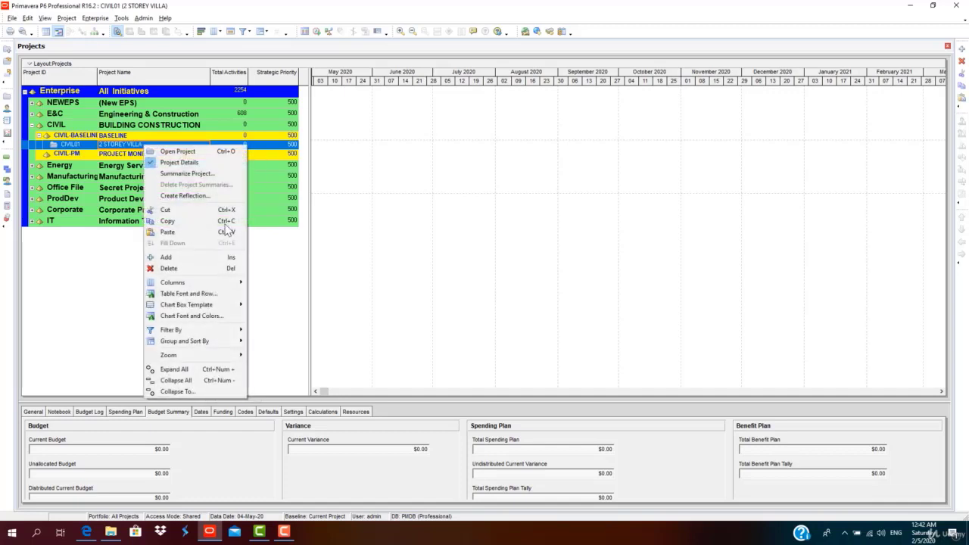
click(210, 224)
click(163, 153)
right_click(164, 153)
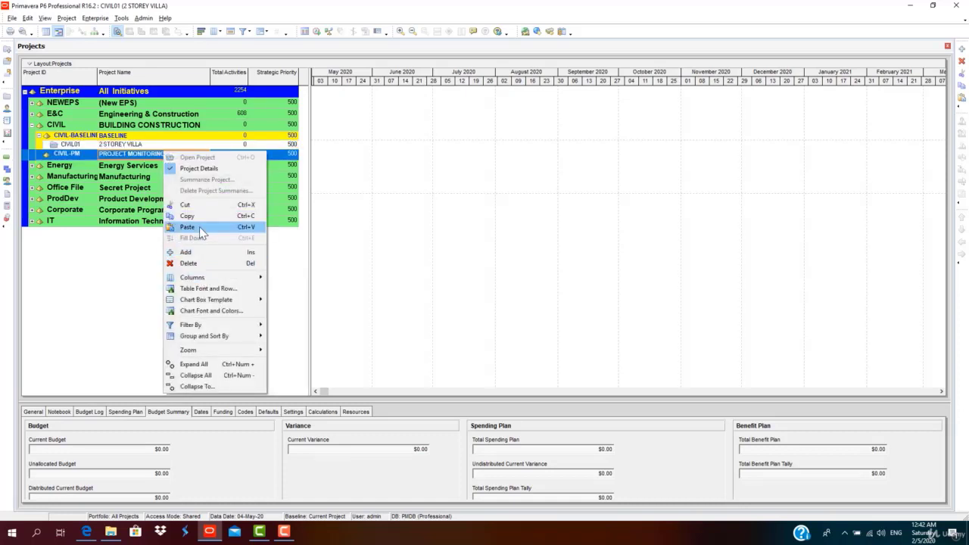
click(202, 231)
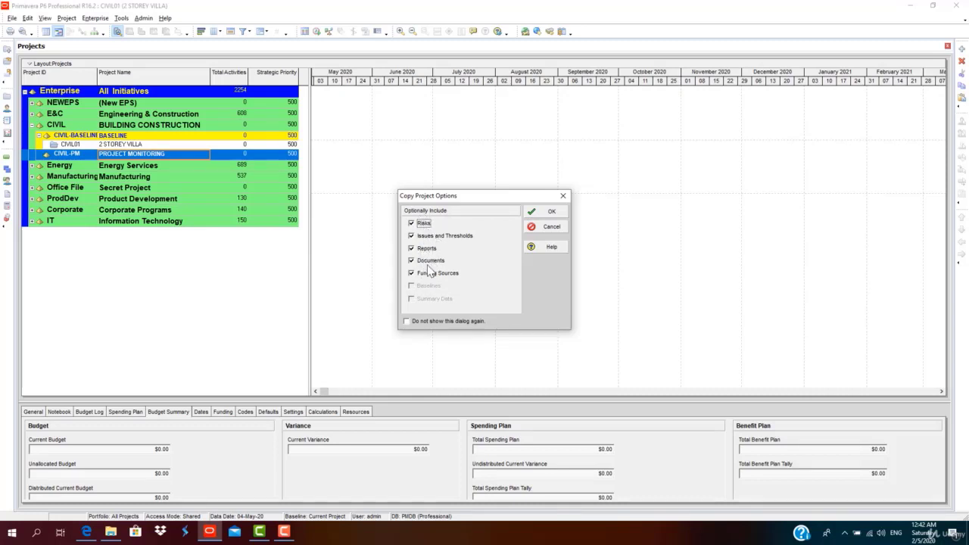
click(551, 212)
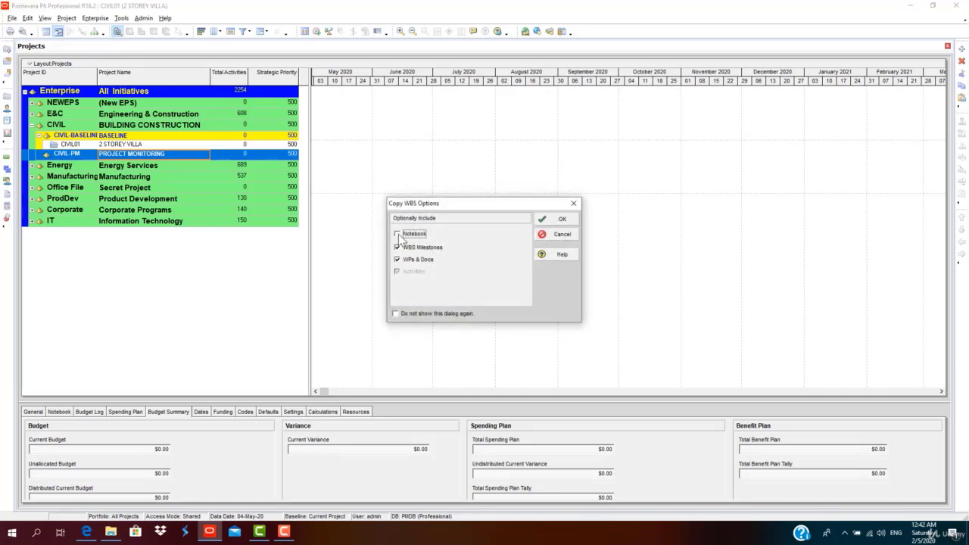
click(557, 219)
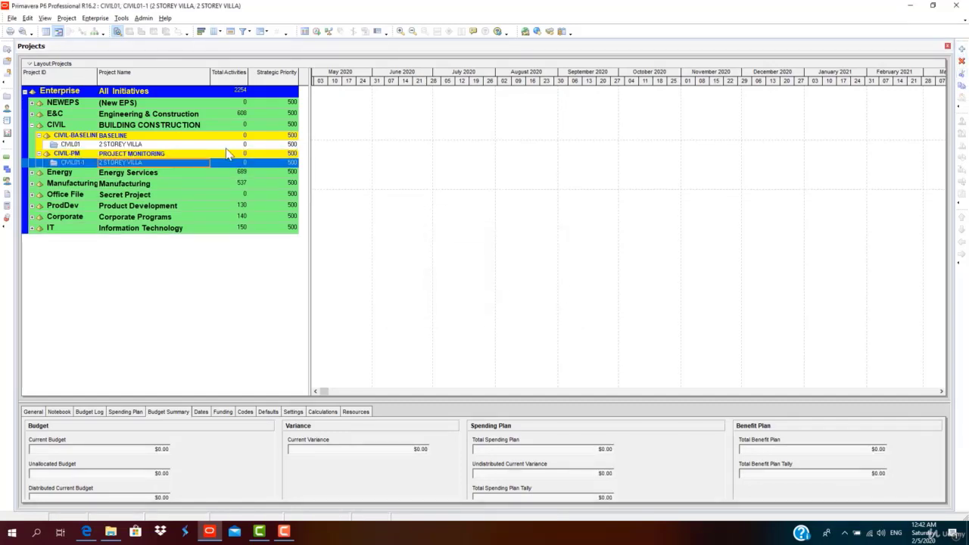
Cancel a second paste of CIVIL01 and select the copied CIVIL01-1 project.
click(256, 145)
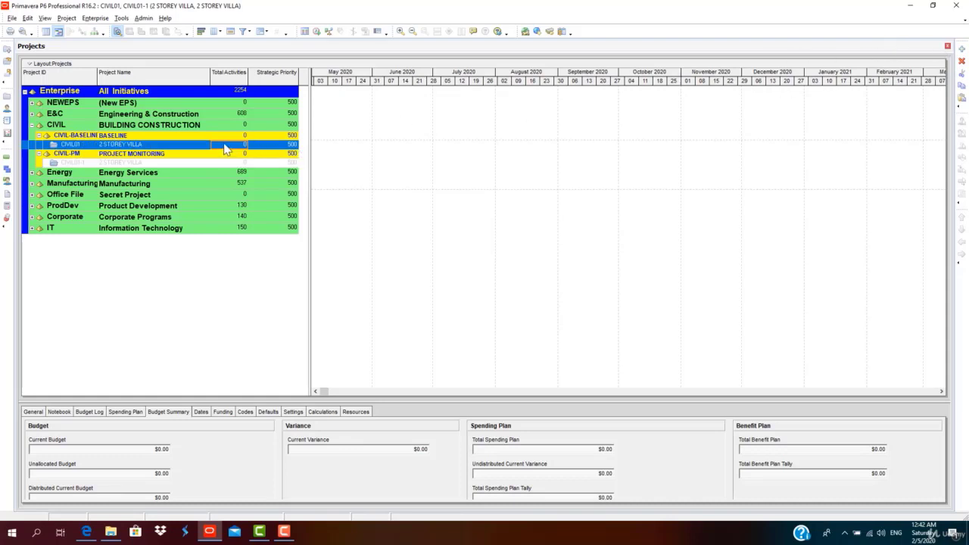
click(962, 98)
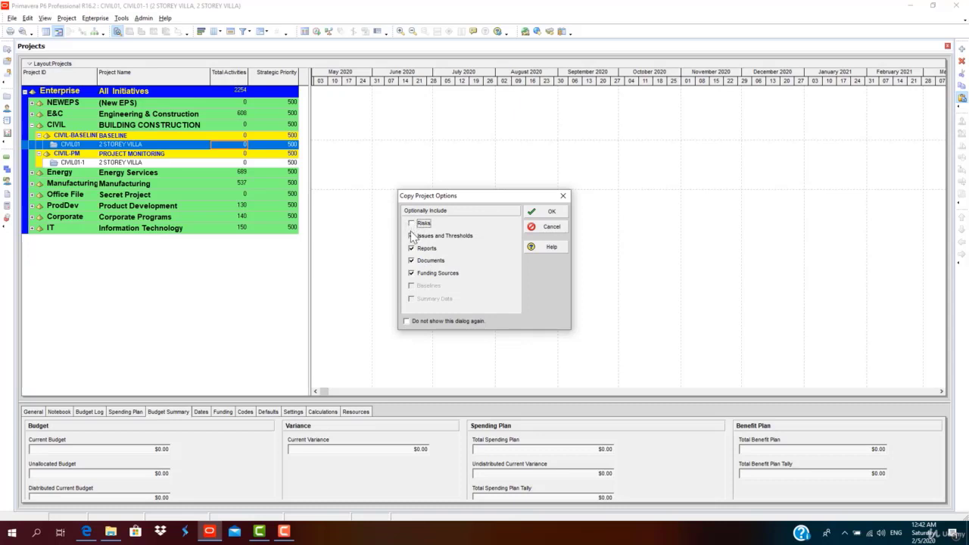
click(551, 227)
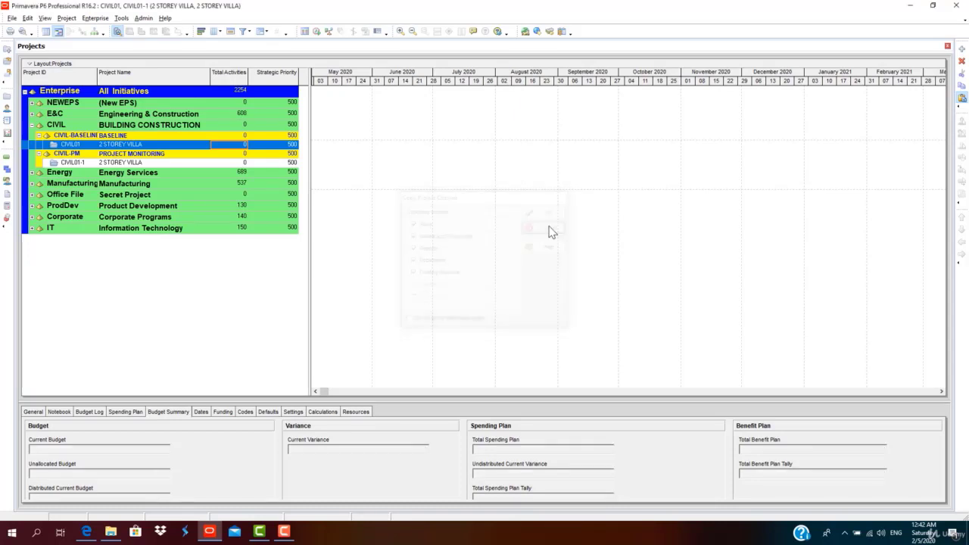
click(205, 164)
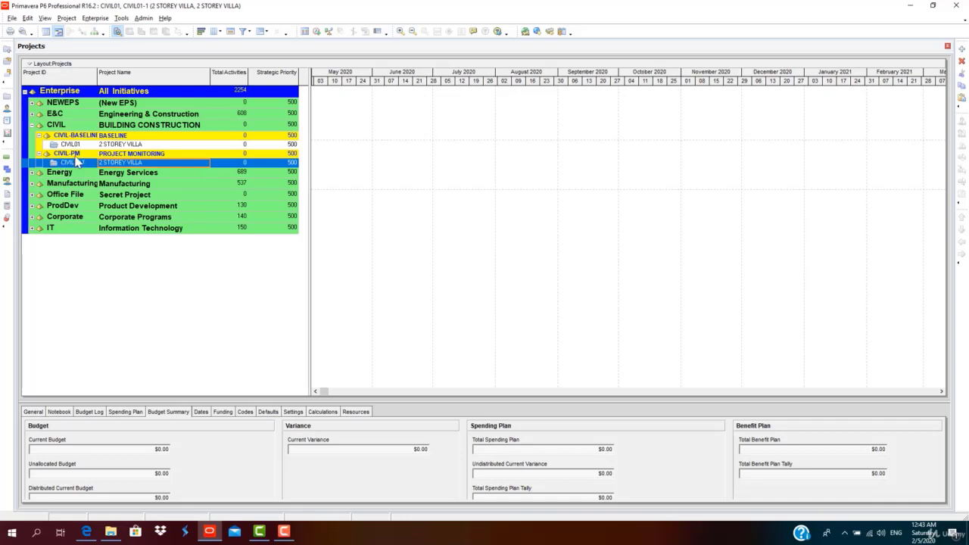
Delete the duplicate CIVIL01-1 project with confirmation, then select CIVIL01 2 STOREY VILLA.
click(138, 166)
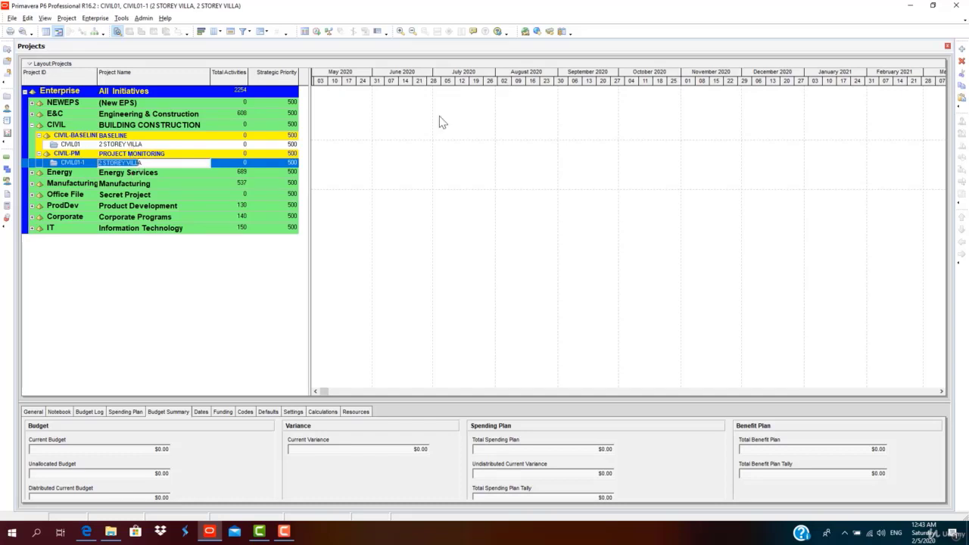
click(962, 60)
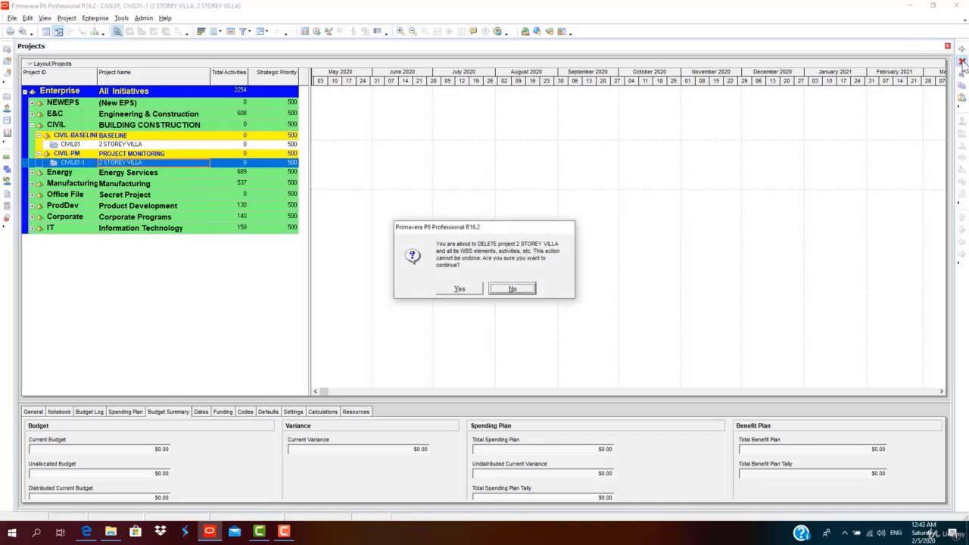
click(460, 289)
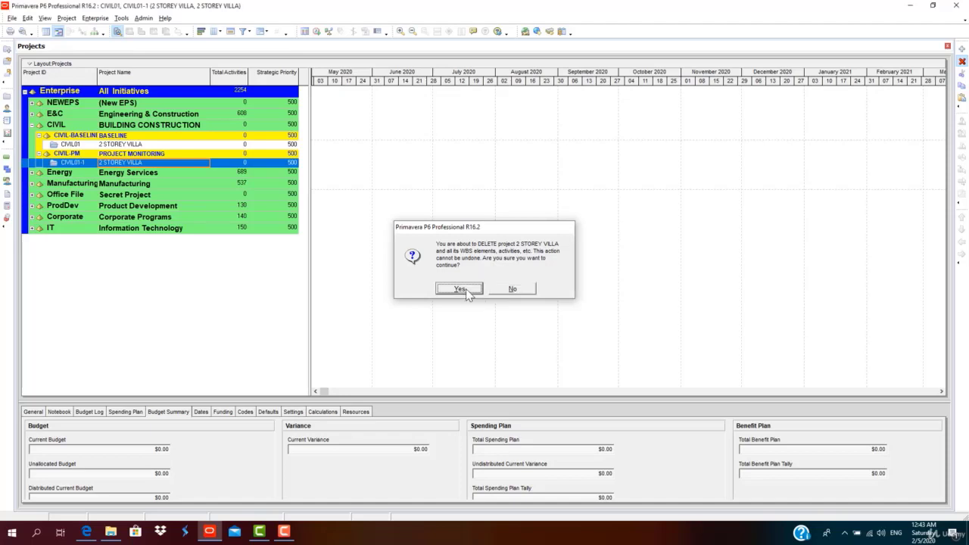
click(164, 144)
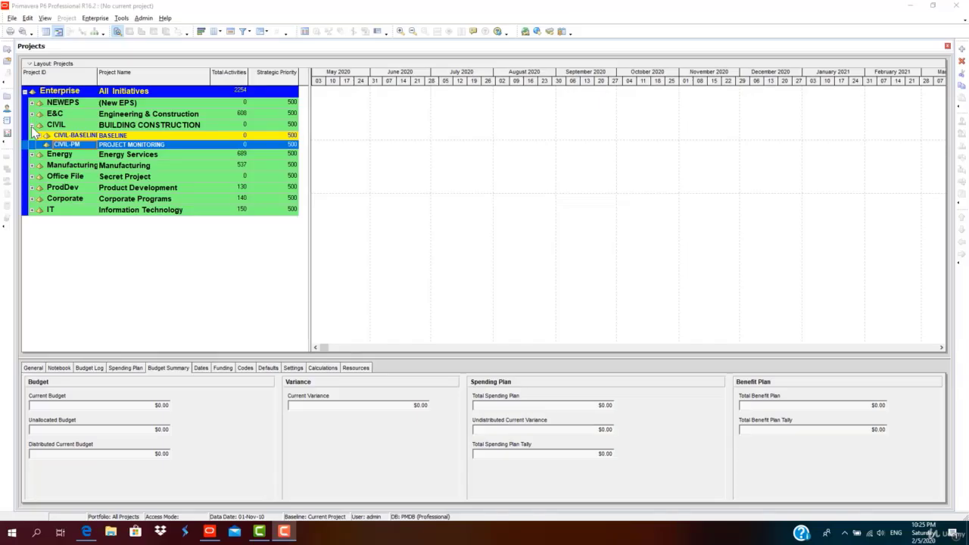
Select CIVIL01 '2 STOREY VILLA' under CIVIL-BASELINE and show its General details.
click(31, 126)
click(31, 126)
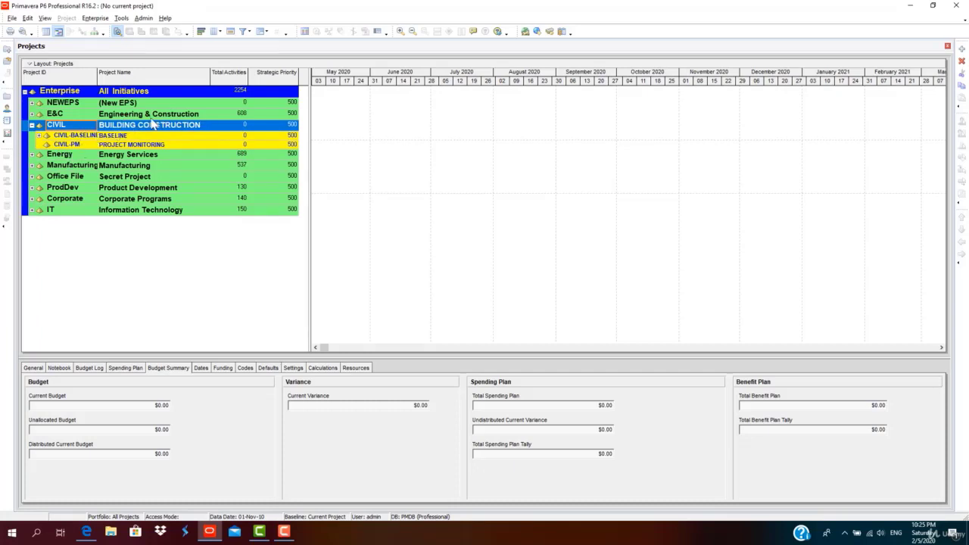
click(39, 135)
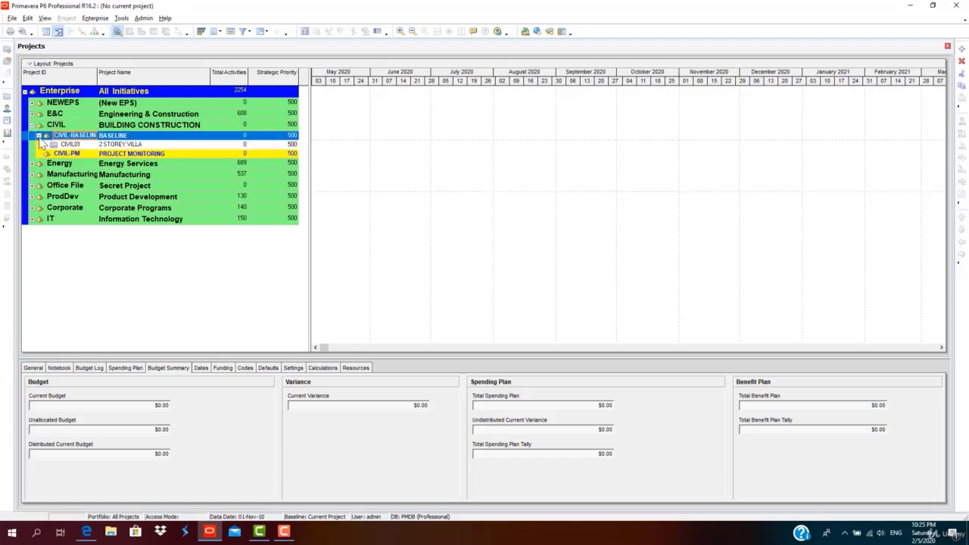
click(175, 144)
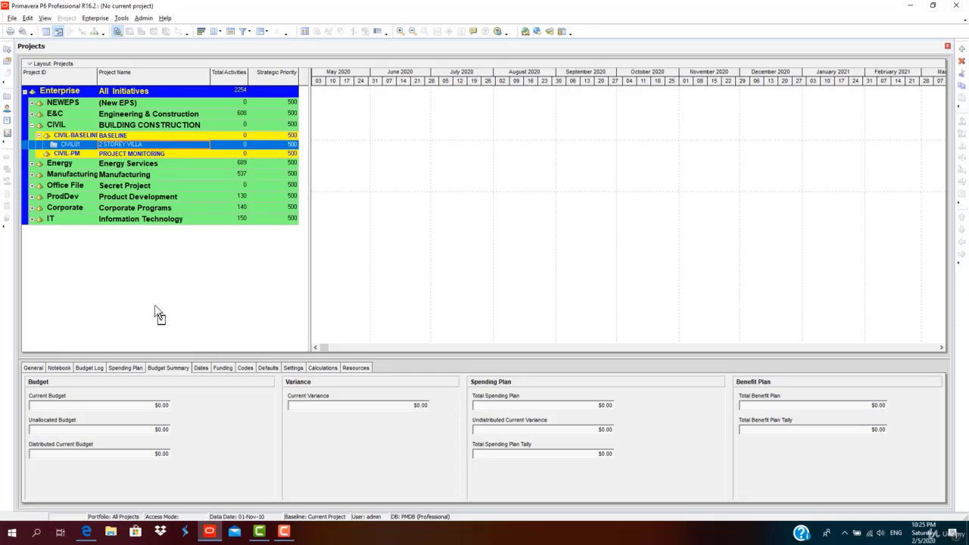
click(32, 370)
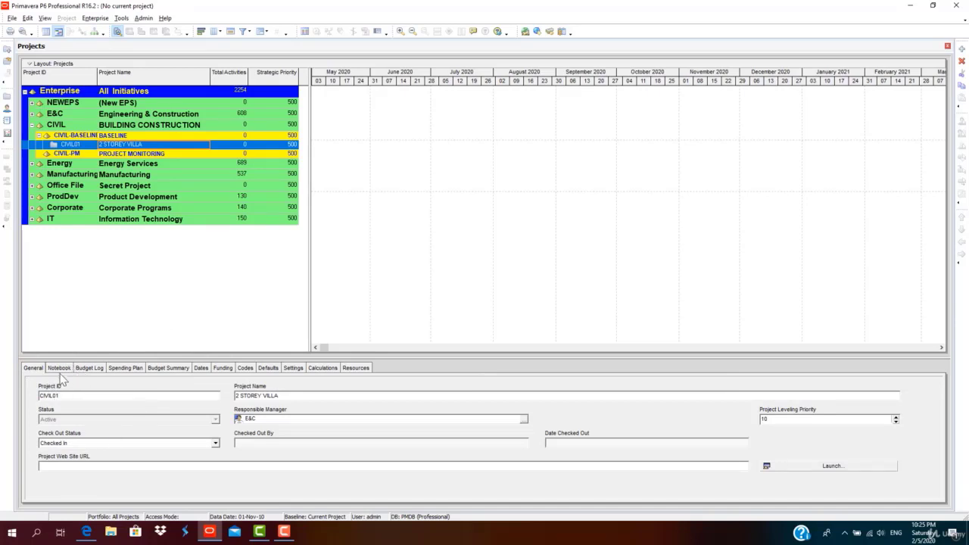
Review CIVIL01's Notebook, Budget, Dates, Funding and Codes details, ending on its new-activity Defaults.
click(61, 369)
click(90, 369)
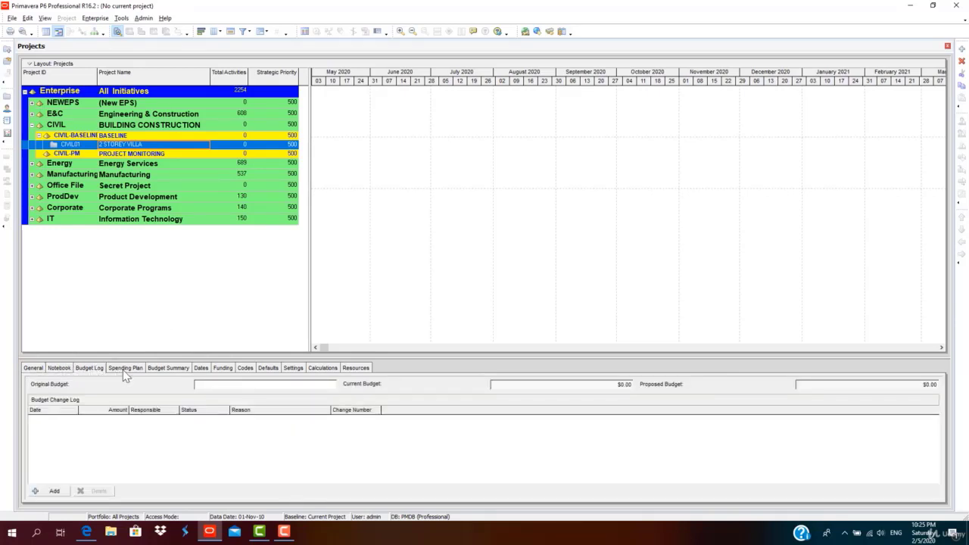
click(125, 369)
click(167, 368)
click(200, 369)
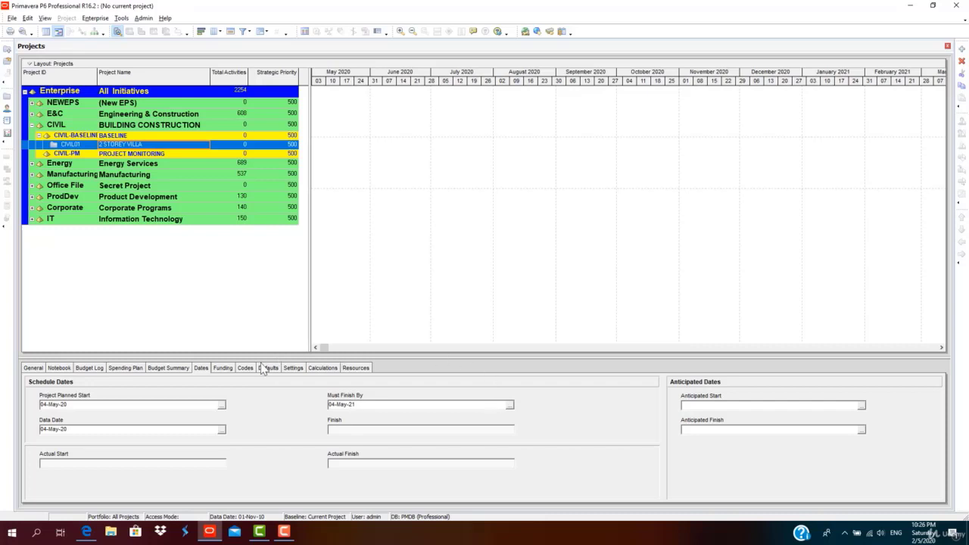
click(226, 369)
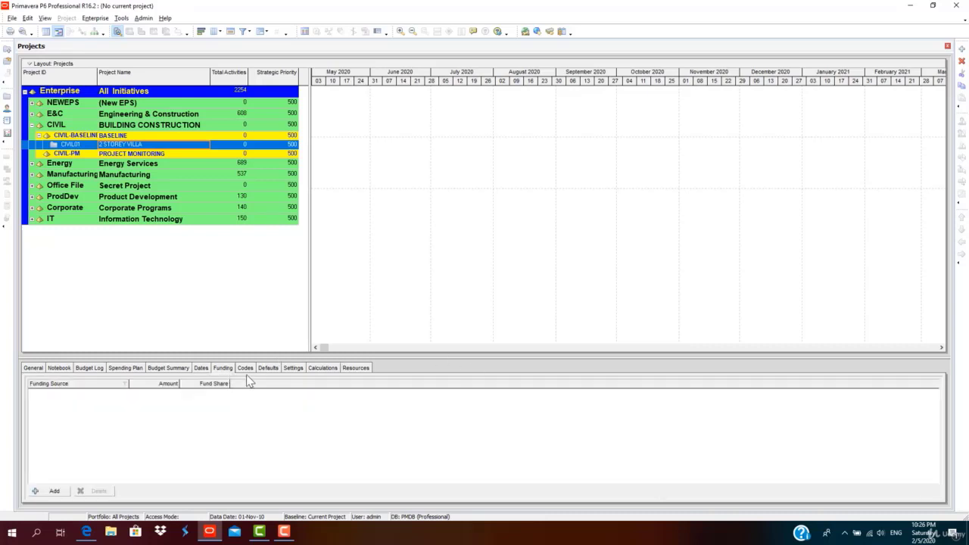
click(247, 369)
click(268, 369)
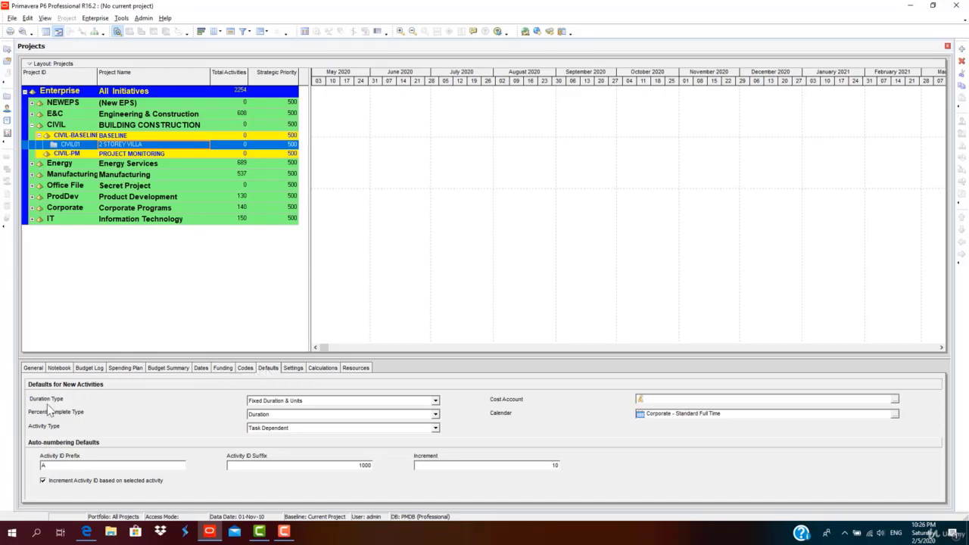
Keep Fixed Duration & Units, Duration percent complete and Task Dependent as activity defaults.
click(375, 401)
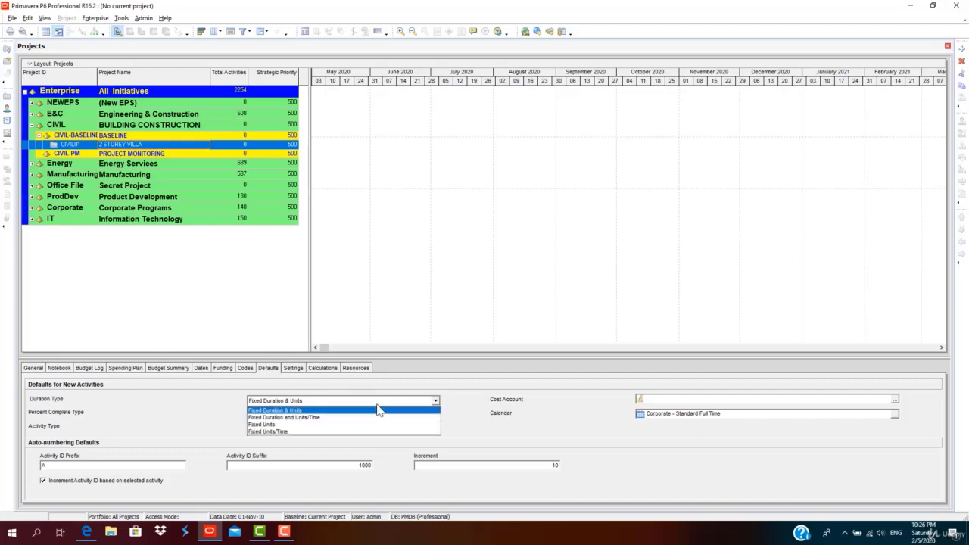
click(373, 411)
click(364, 415)
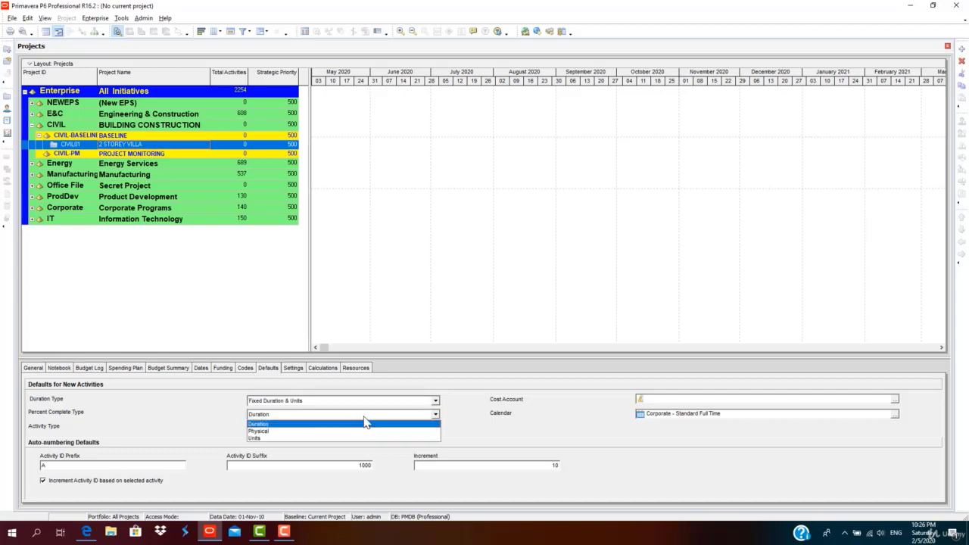
click(359, 423)
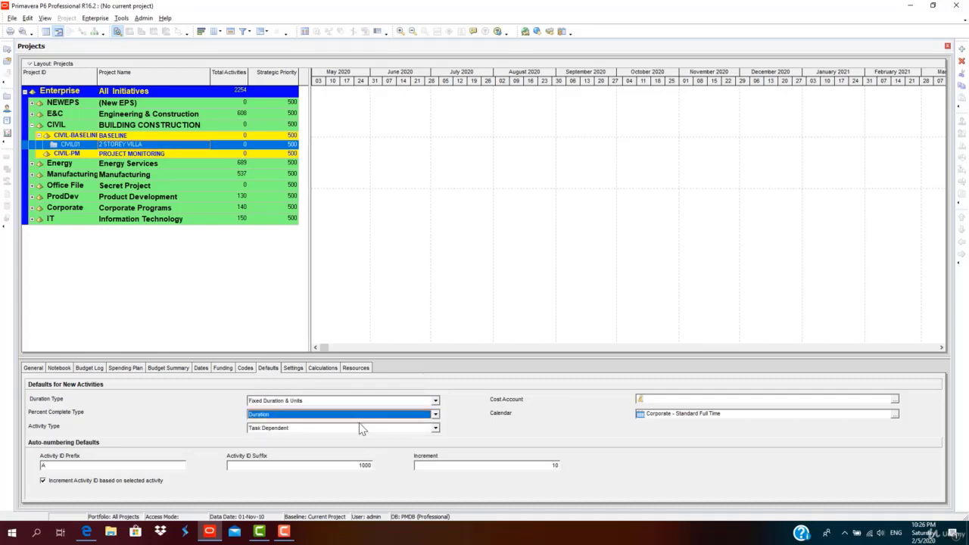
click(360, 429)
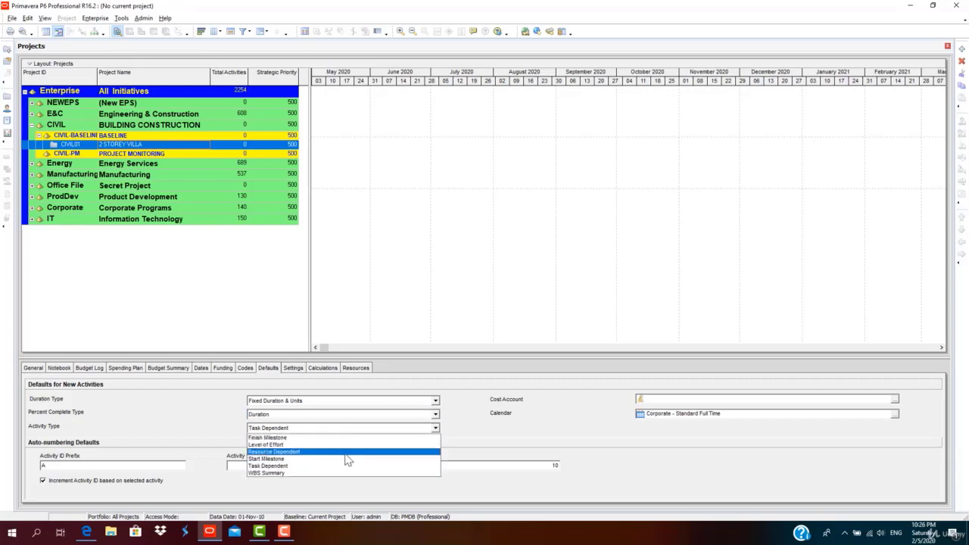
click(342, 465)
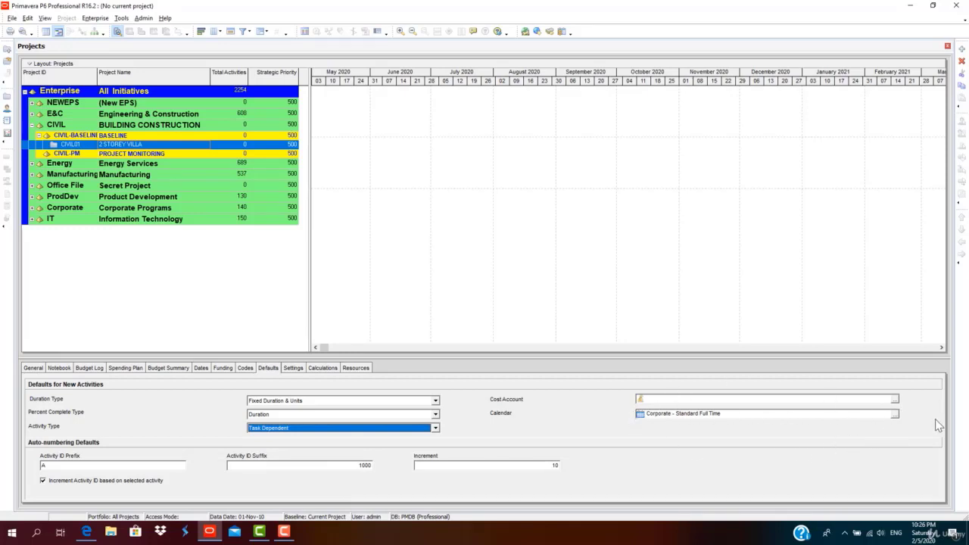
Choose 7-Day Workweek as the default calendar for new activities.
click(894, 415)
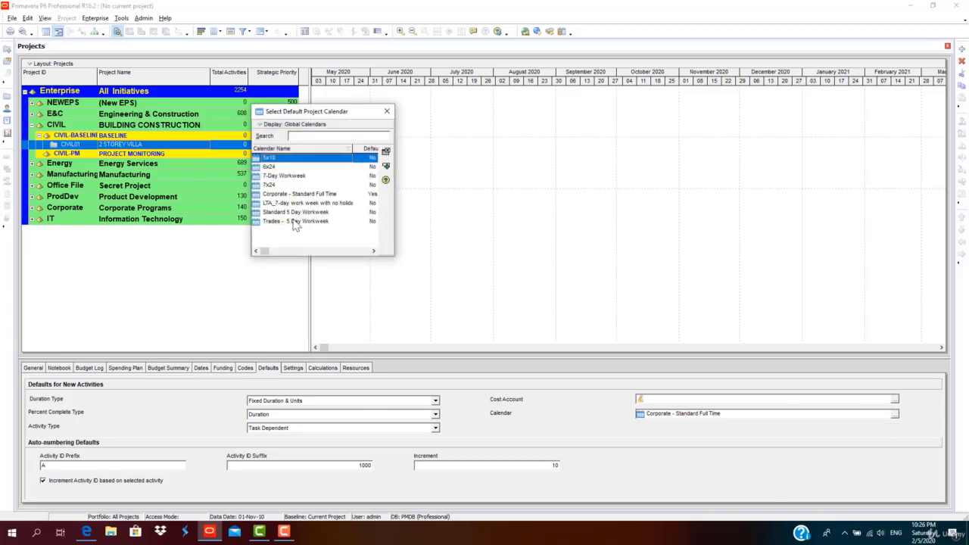
drag(360, 117, 841, 195)
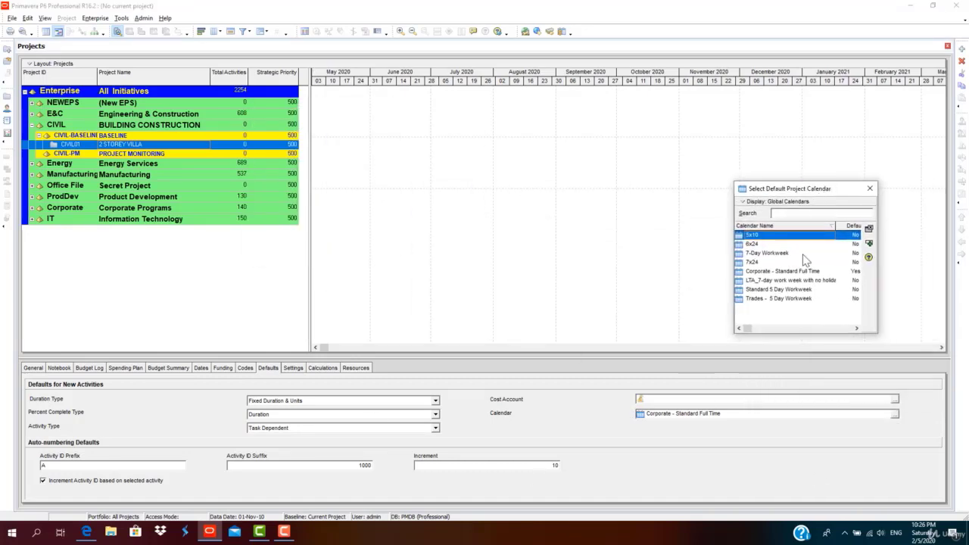
drag(735, 315, 684, 306)
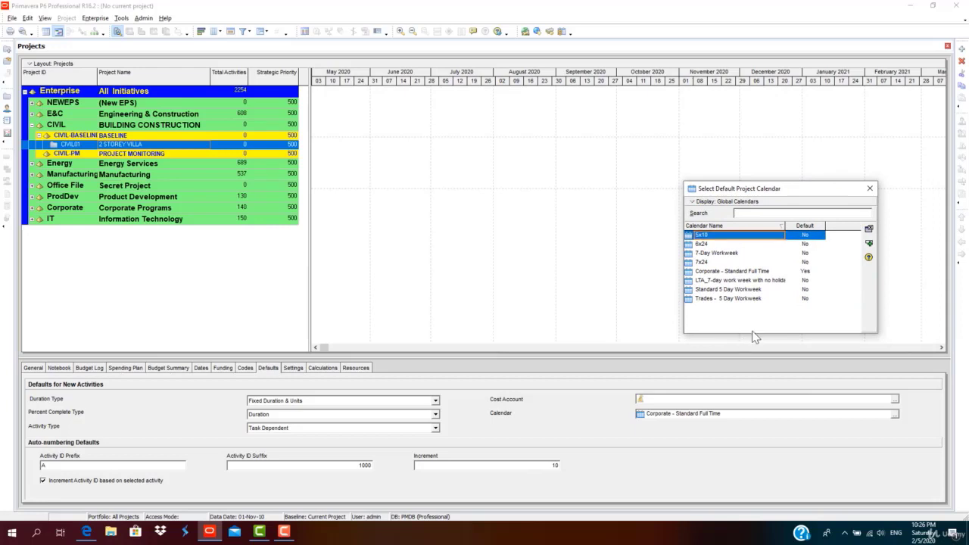
drag(756, 333, 762, 275)
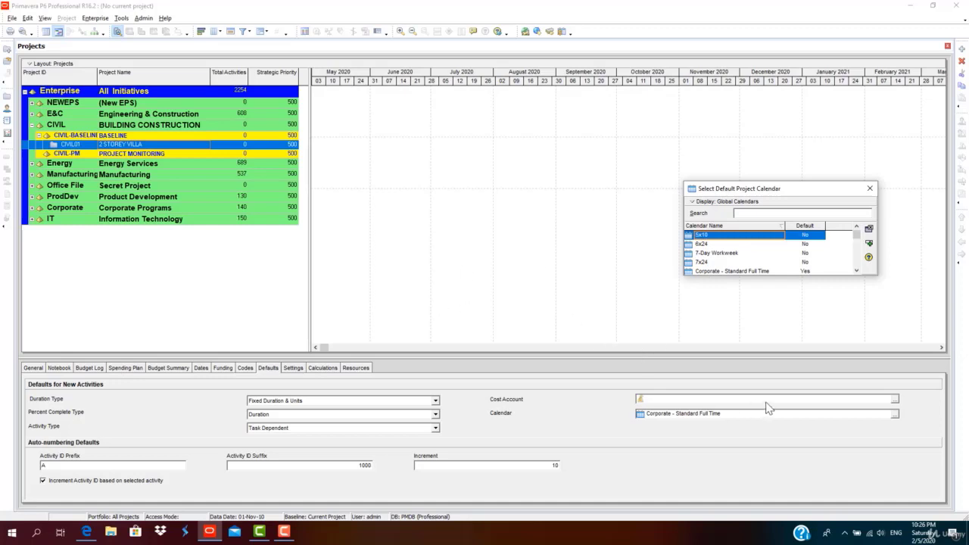
click(723, 253)
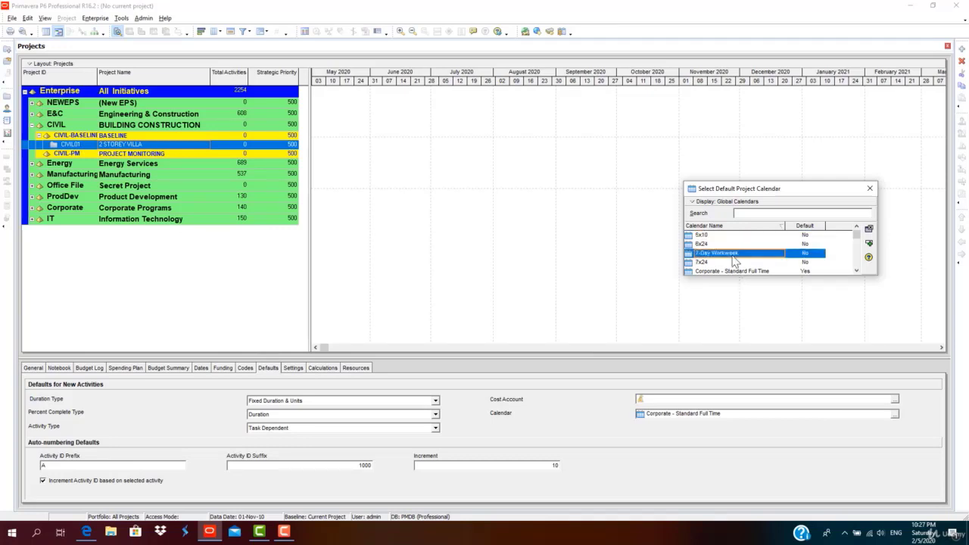
click(869, 245)
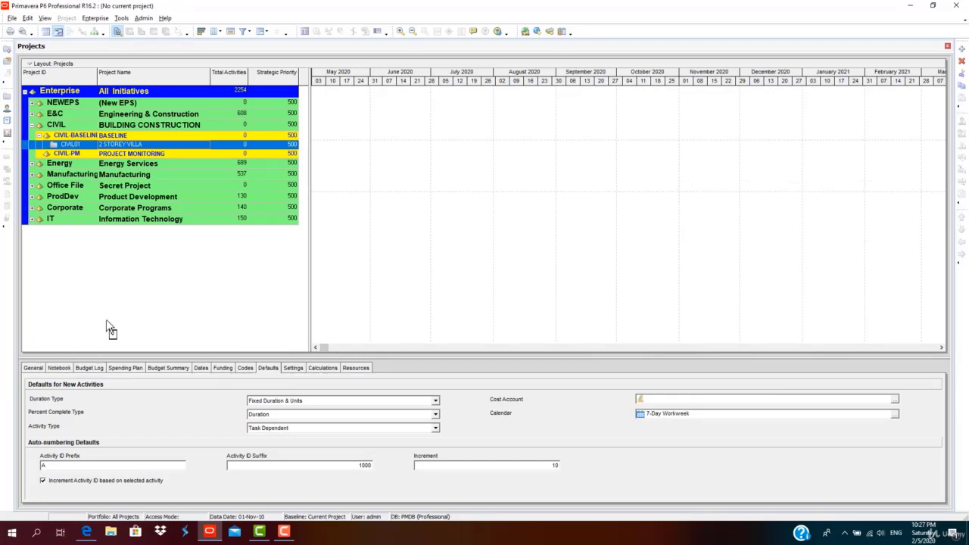
Open the CIVIL01 '2 STOREY VILLA' project from its context menu.
right_click(197, 146)
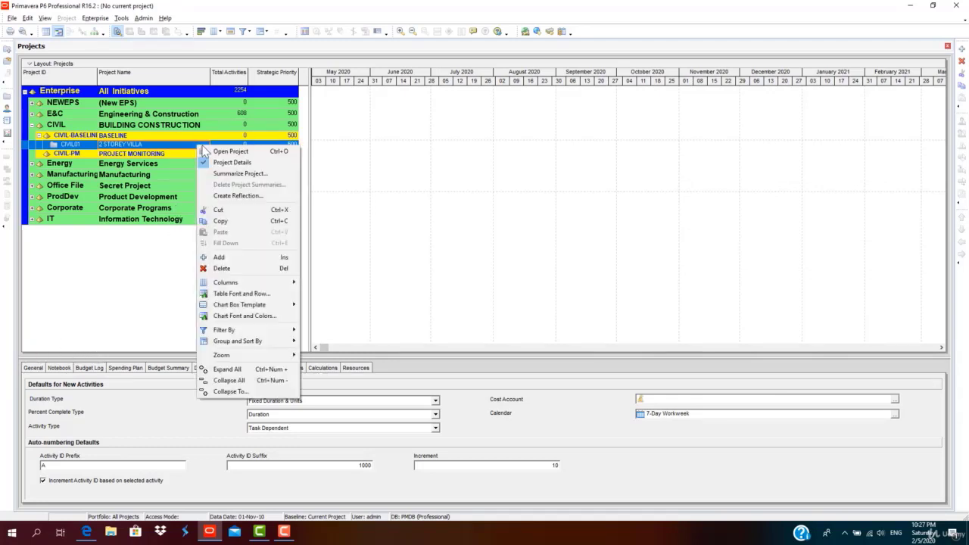
click(218, 152)
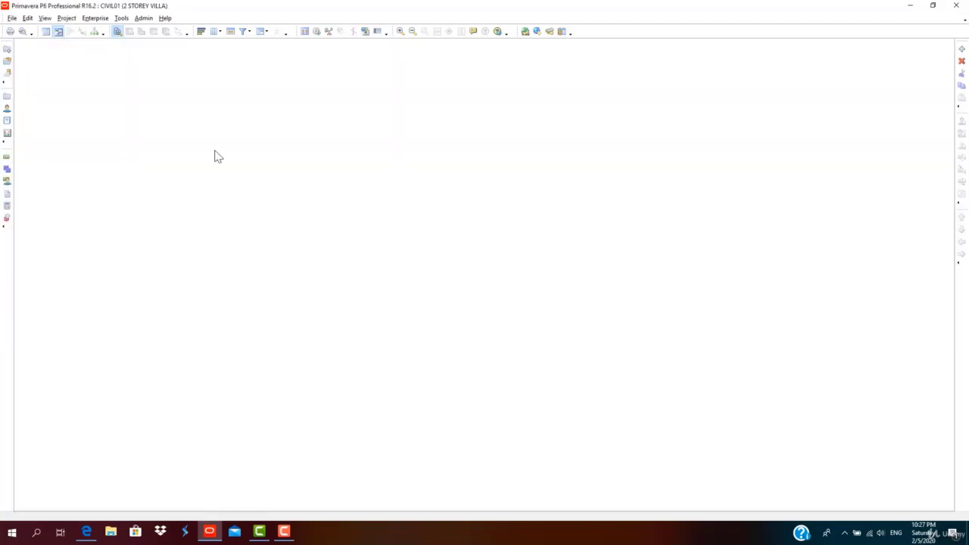
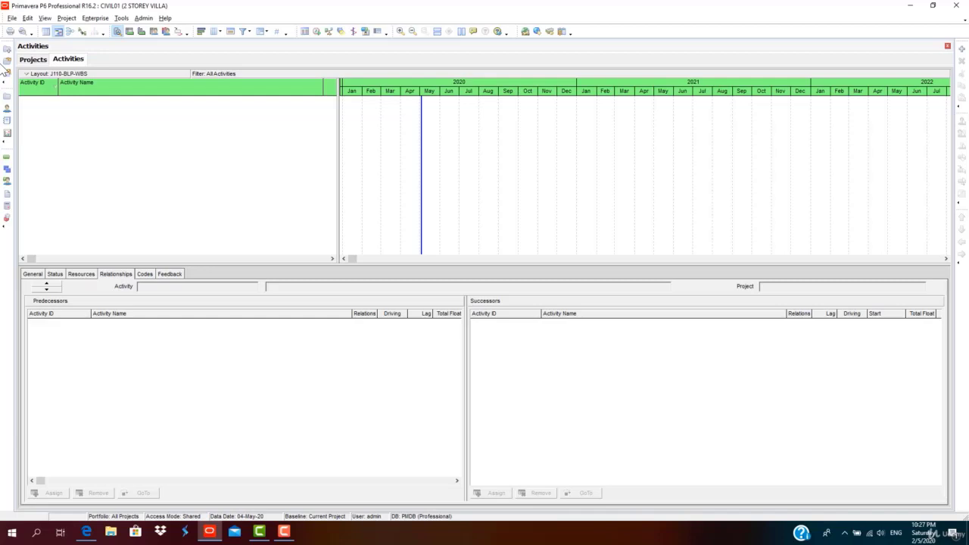
Show the CIVIL01 WBS window and widen its table until Total Activities is visible.
click(70, 18)
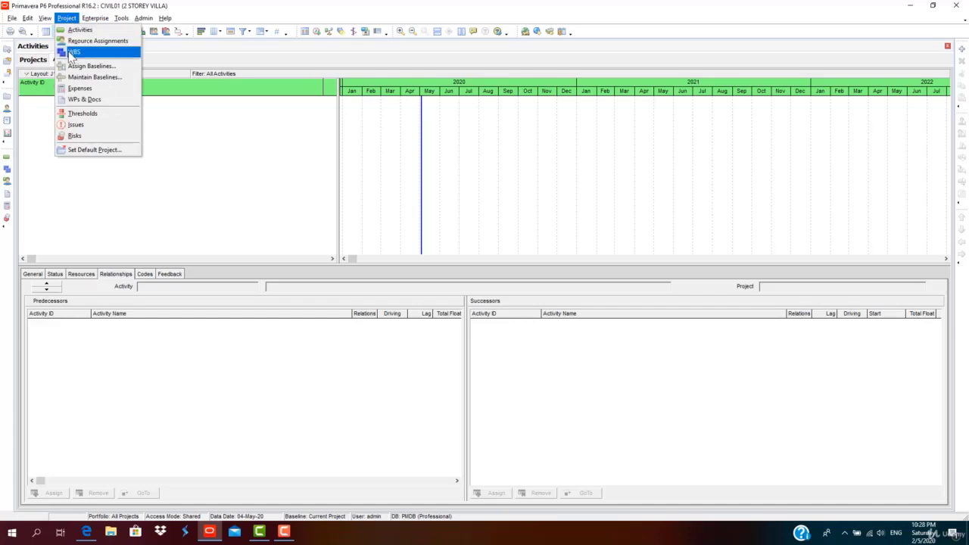
click(74, 51)
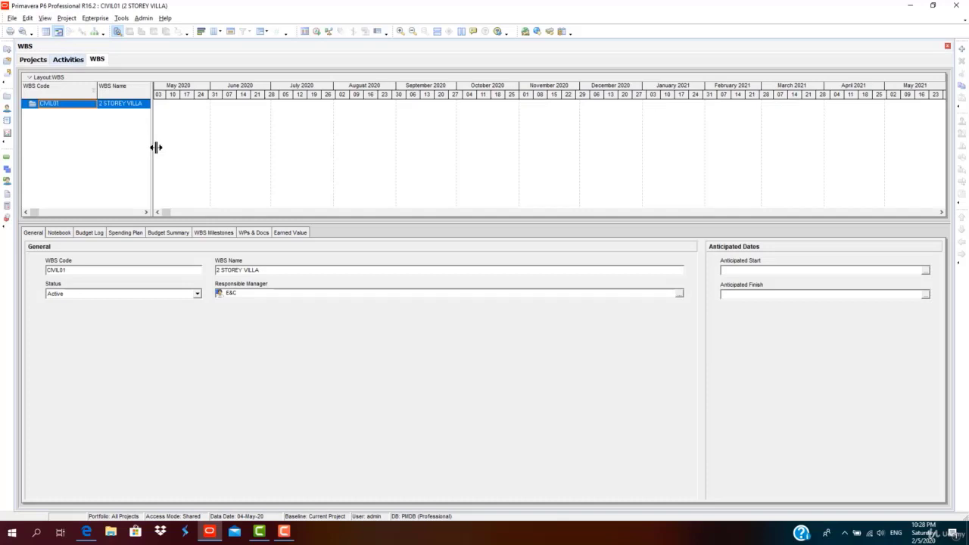
drag(156, 147, 345, 147)
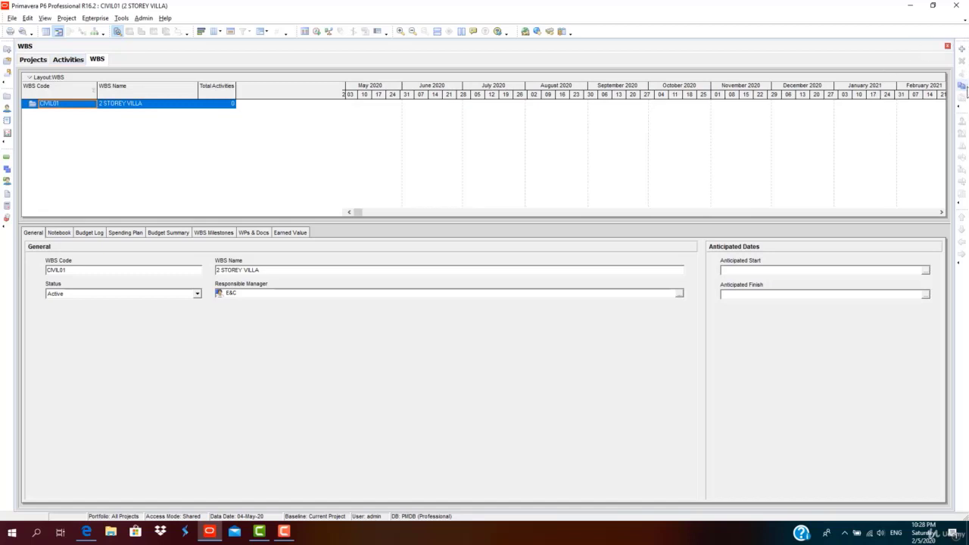
Add WBS element CIVIL01.1 named '2 Storey Villa Rev0' with a new child beneath it.
click(962, 49)
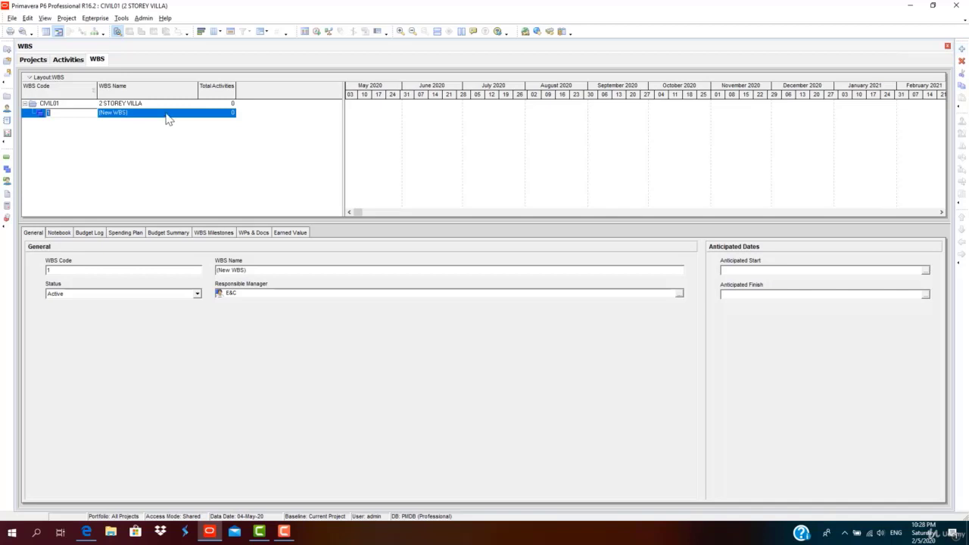
click(166, 114)
click(167, 114)
drag(167, 114, 106, 113)
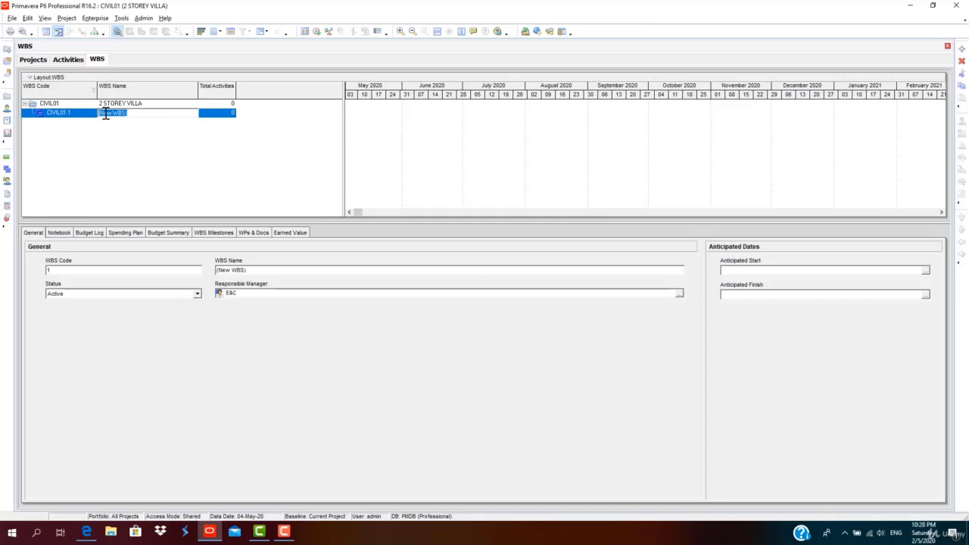
text(2 Storey Villa Rev0)
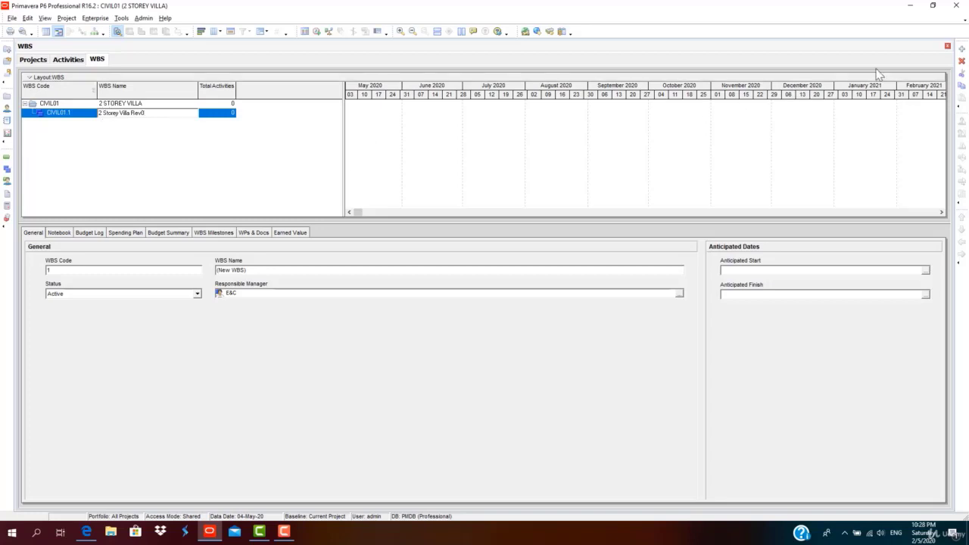
click(962, 50)
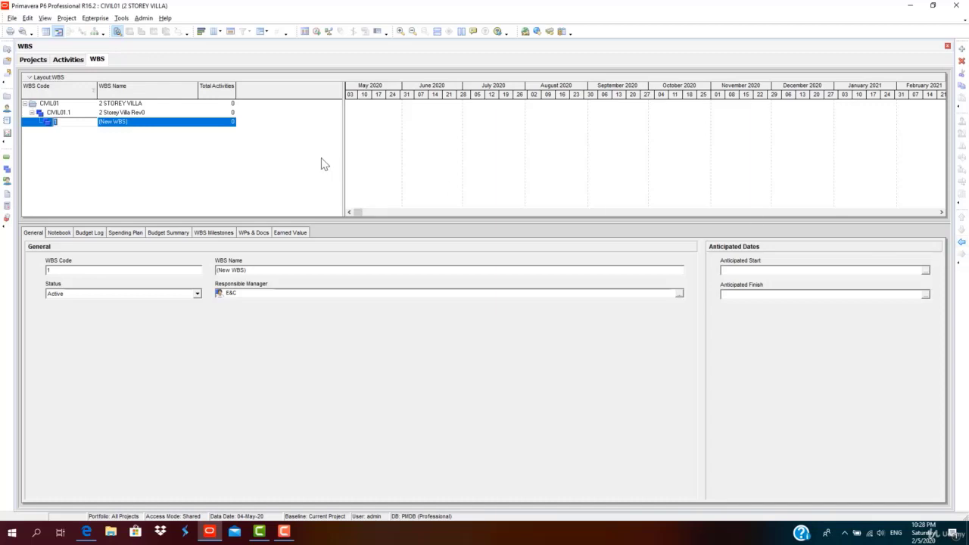
Name child CIVIL01.1.1 'Preconstruction Construction approval'.
click(132, 123)
drag(135, 122, 89, 112)
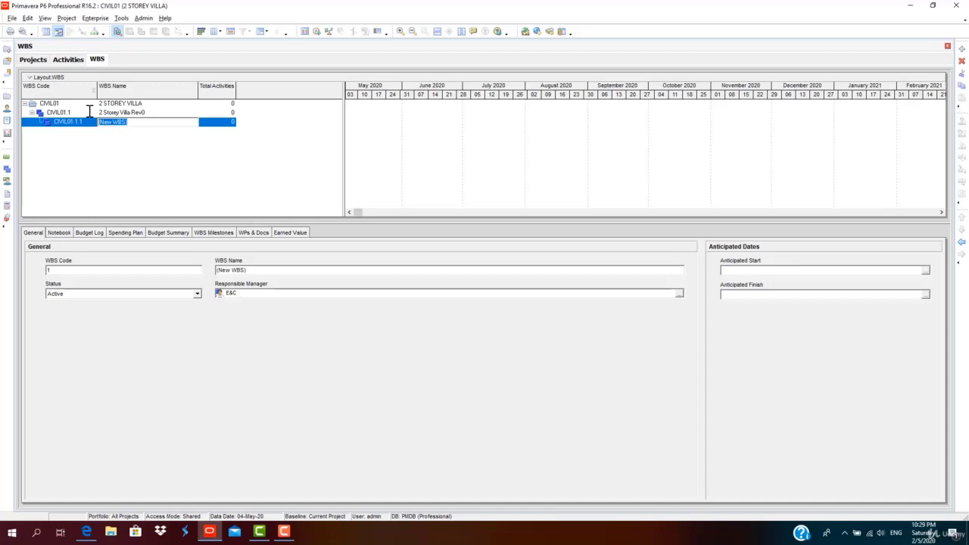
text(Preconstruction Construction approval)
key(Return)
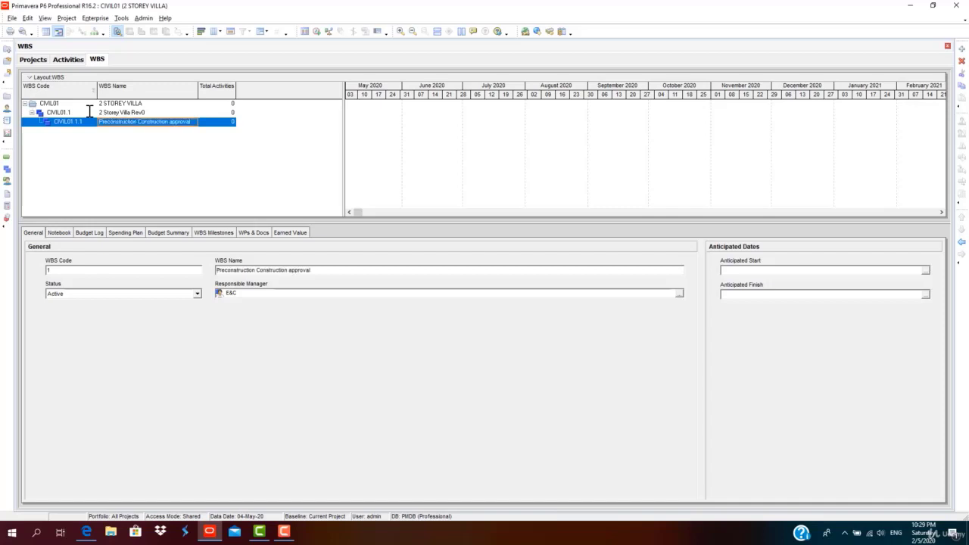
Add CIVIL01.1.2 named 'Desing and Plan preparation' and another element below it.
click(963, 49)
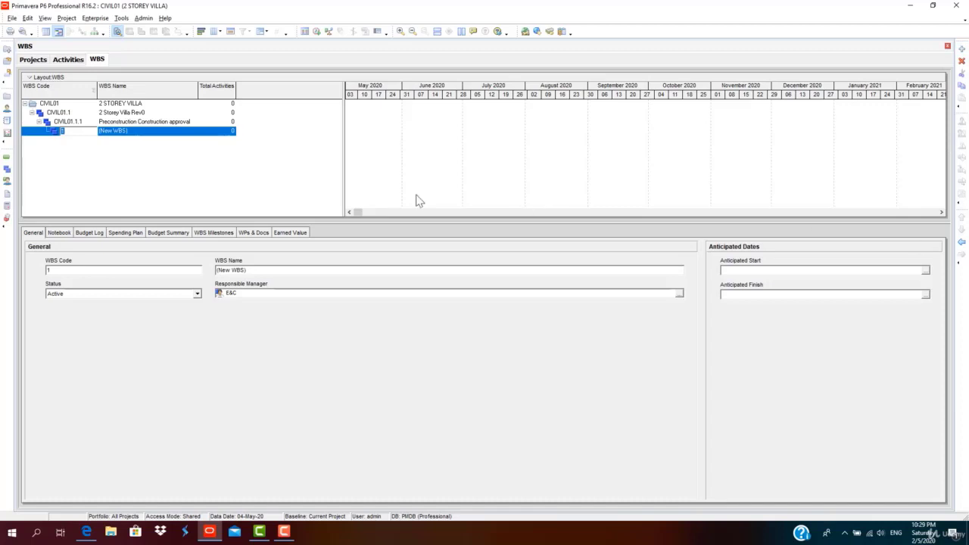
click(117, 124)
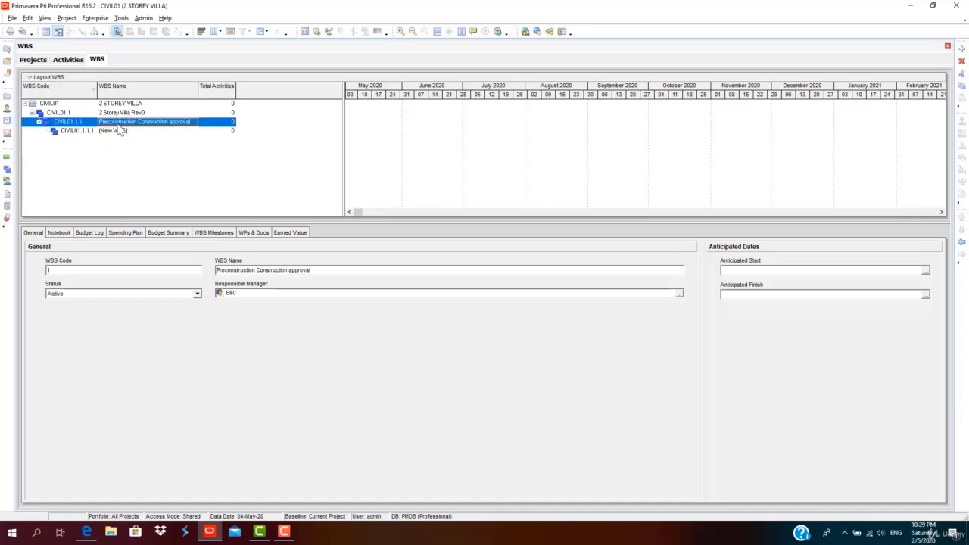
click(117, 123)
click(116, 130)
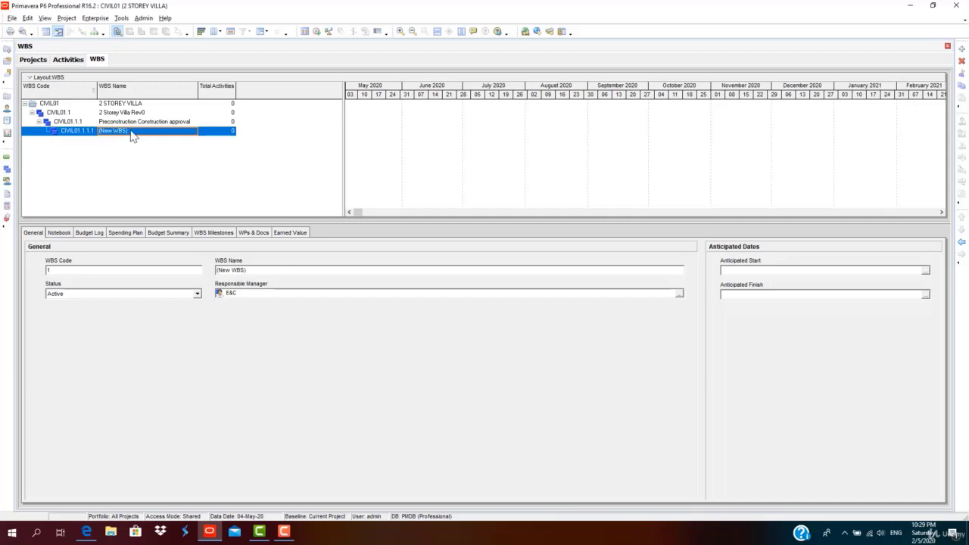
click(132, 133)
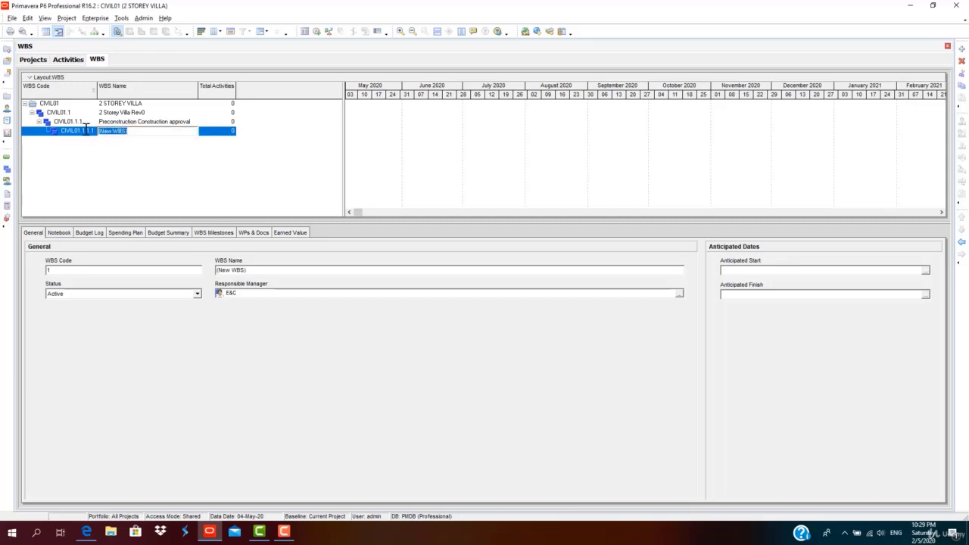
text(Desing and Plan preparation)
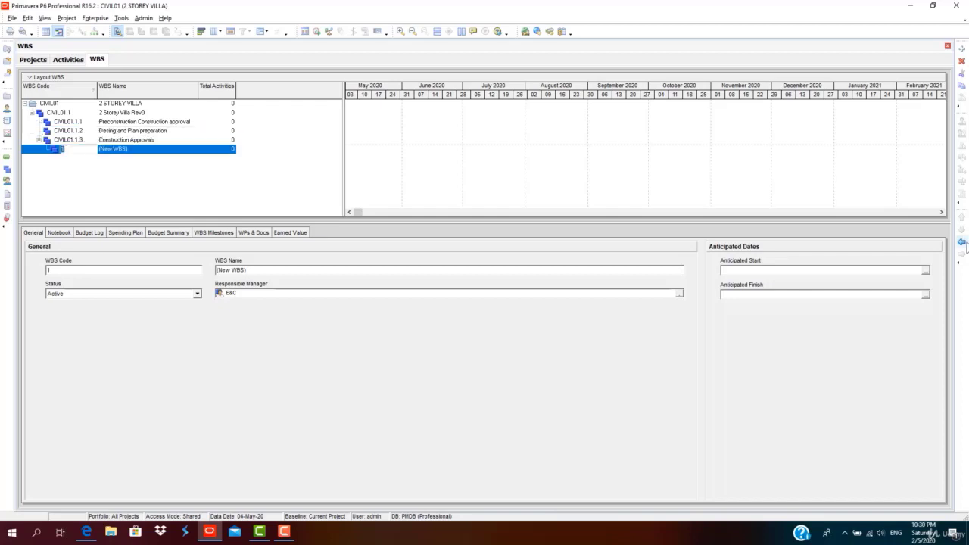
click(961, 242)
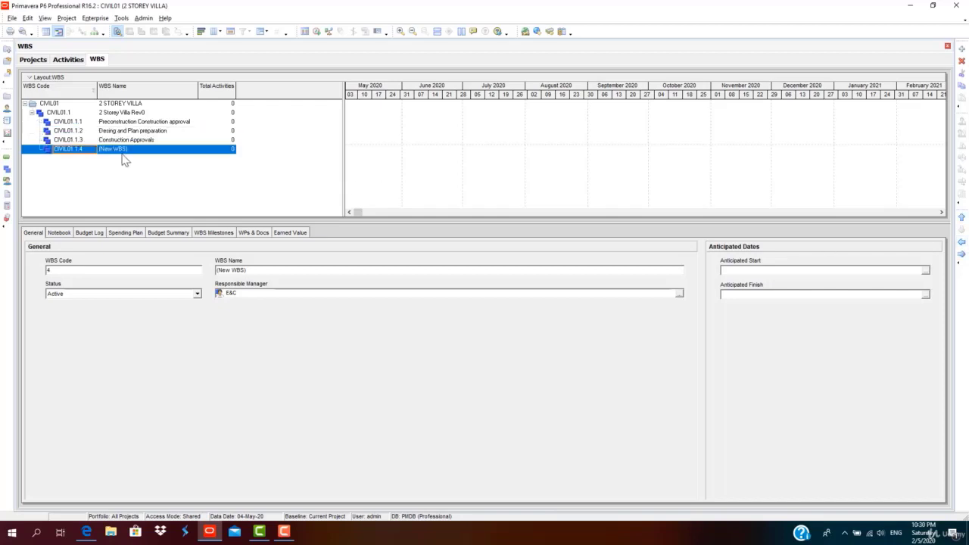
Shorten CIVIL01.1.1 to 'Preconstruction approval' and name CIVIL01.1.4 'Sub-Structure'.
click(132, 150)
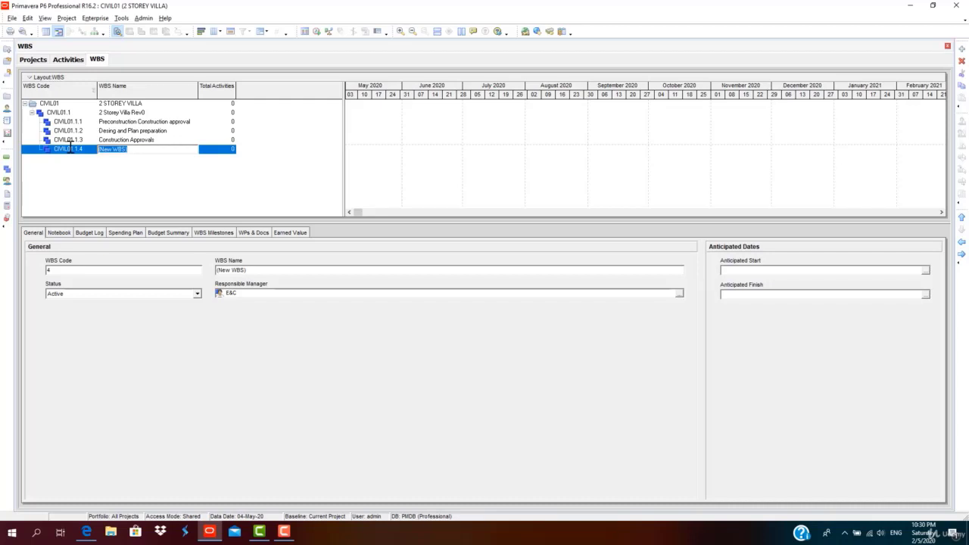
double_click(133, 123)
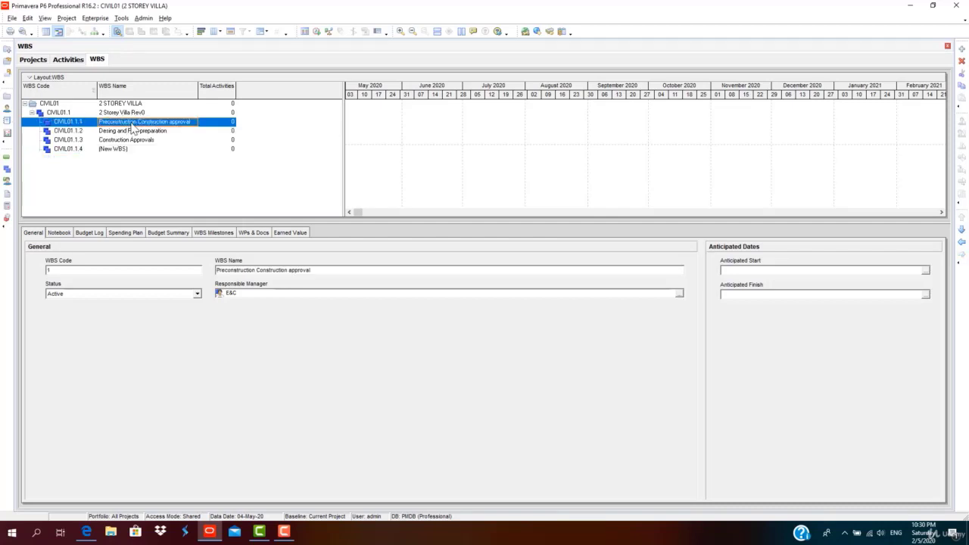
drag(137, 123, 165, 123)
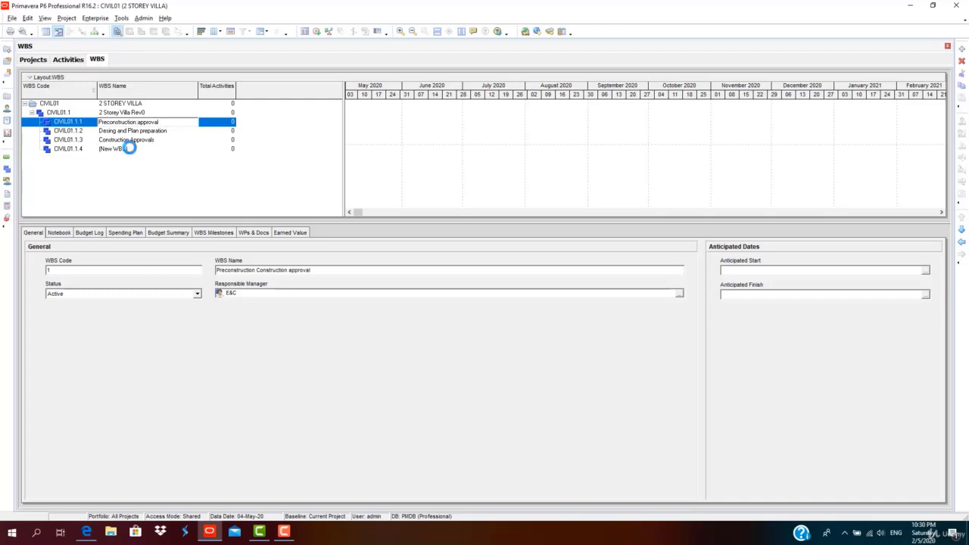
click(129, 148)
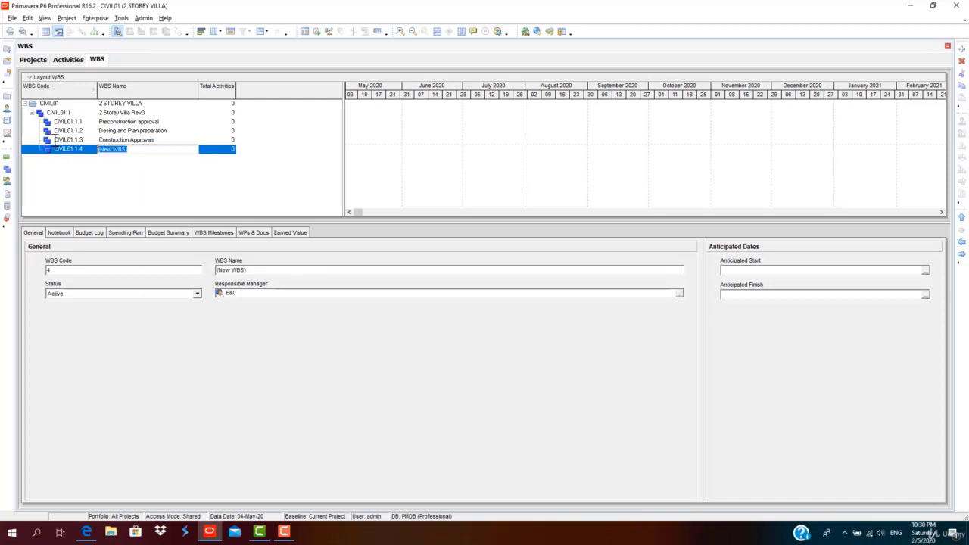
text(Sub-Structure)
click(103, 169)
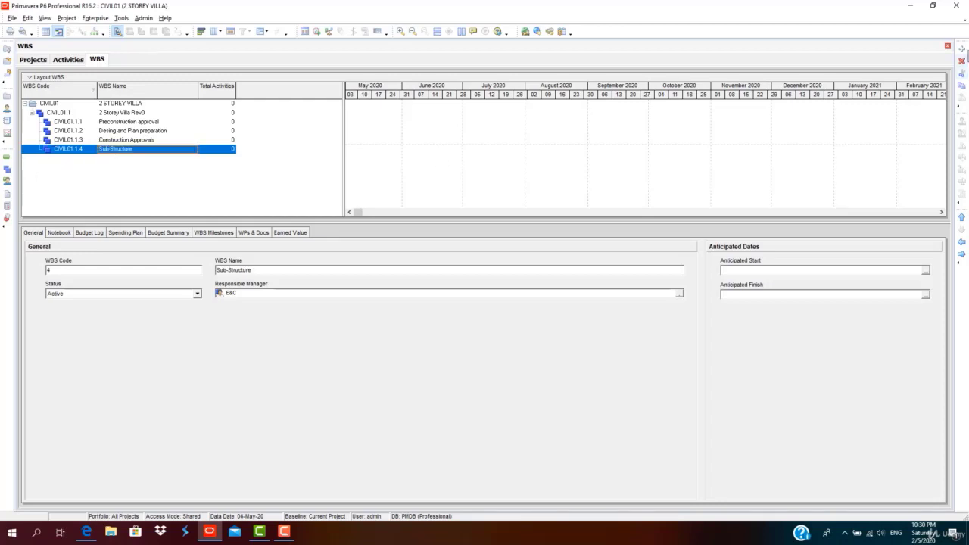
Add CIVIL01.1.5 named 'Super Structure Works'.
click(961, 49)
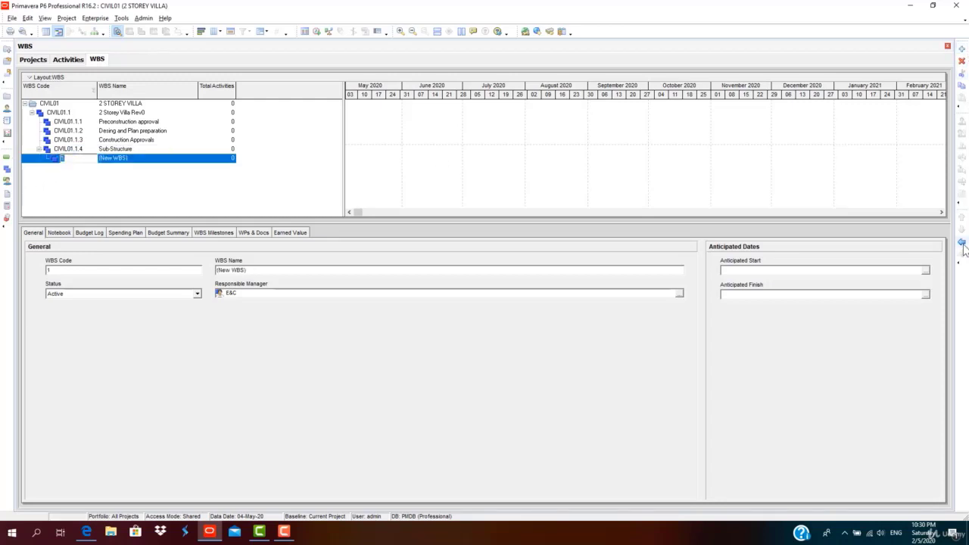
text(5)
click(141, 159)
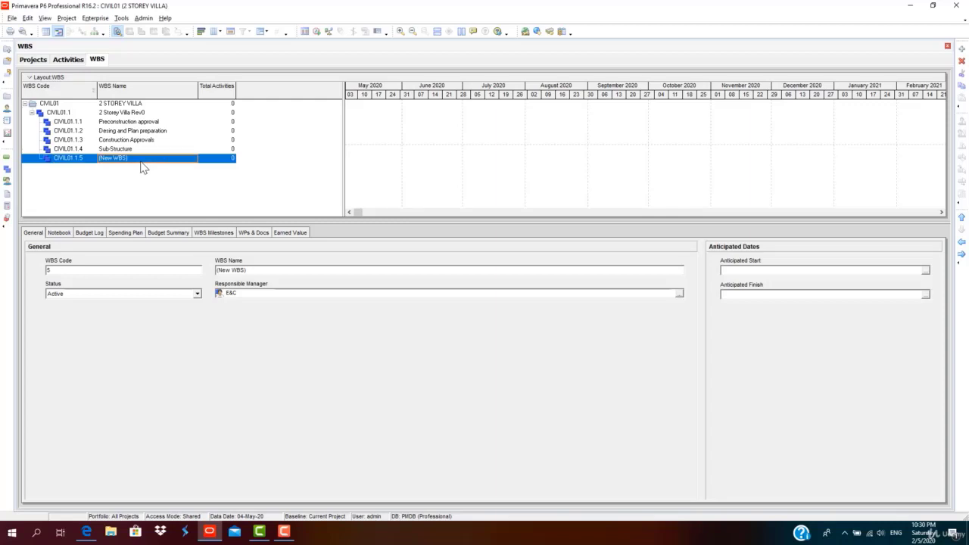
drag(126, 159, 68, 163)
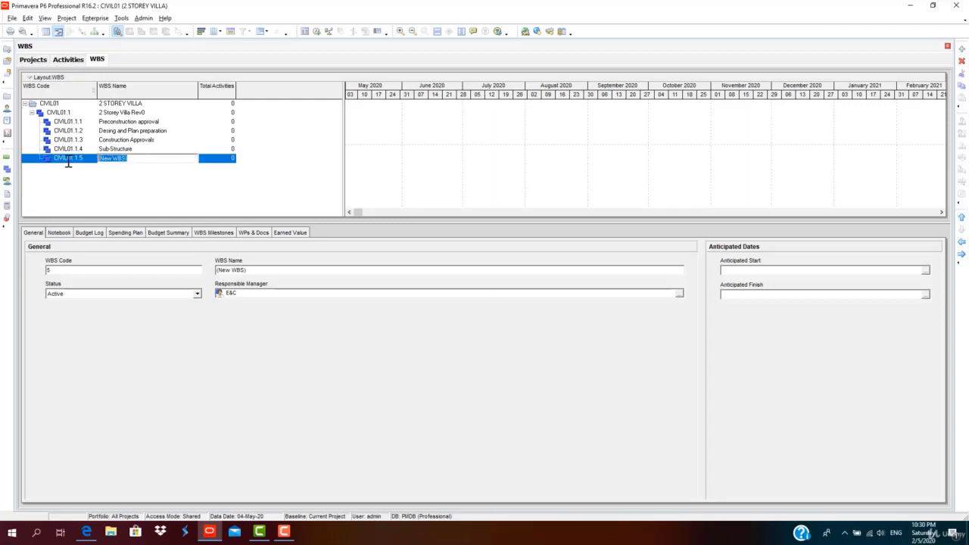
text(Super Structure Works)
click(149, 191)
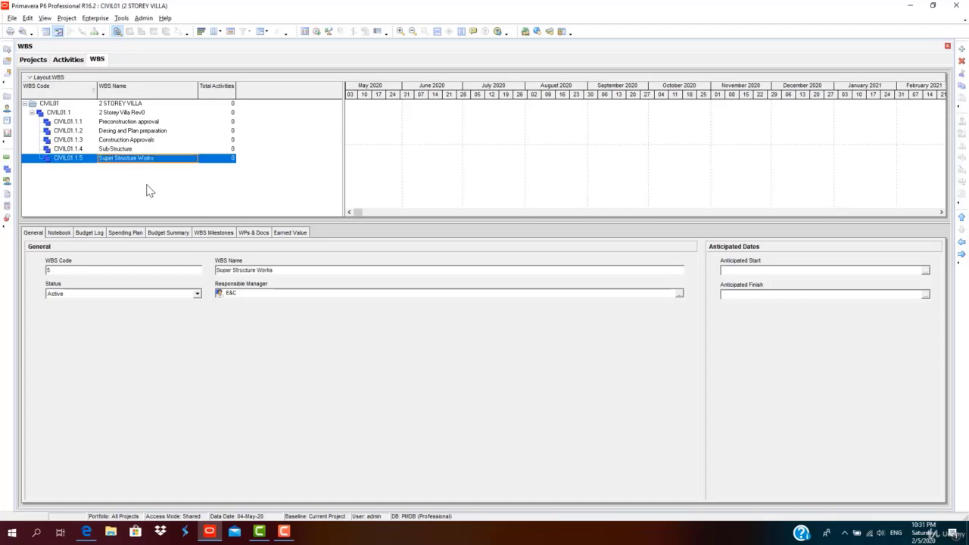
Add CIVIL01.1.6 named 'Architectural and Finishing Works'.
click(962, 48)
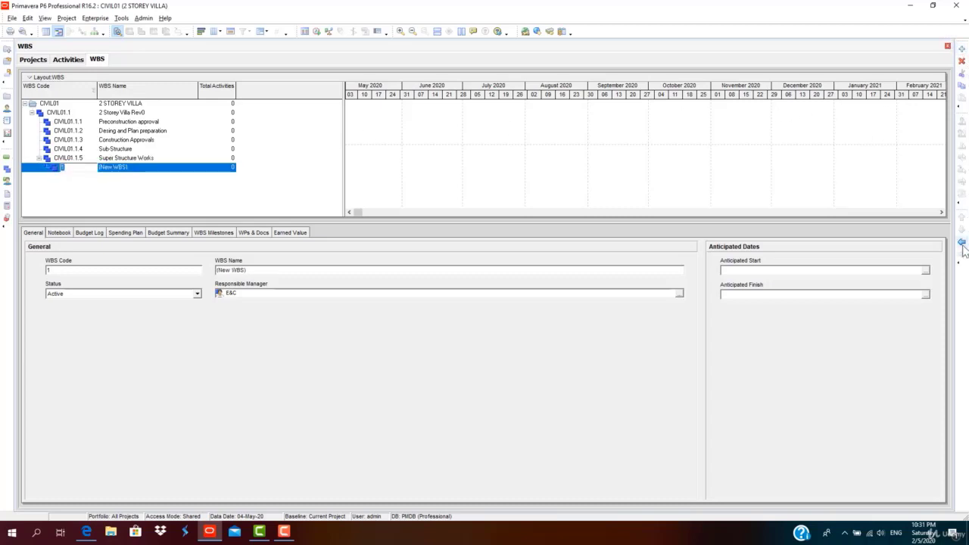
text(6)
click(142, 171)
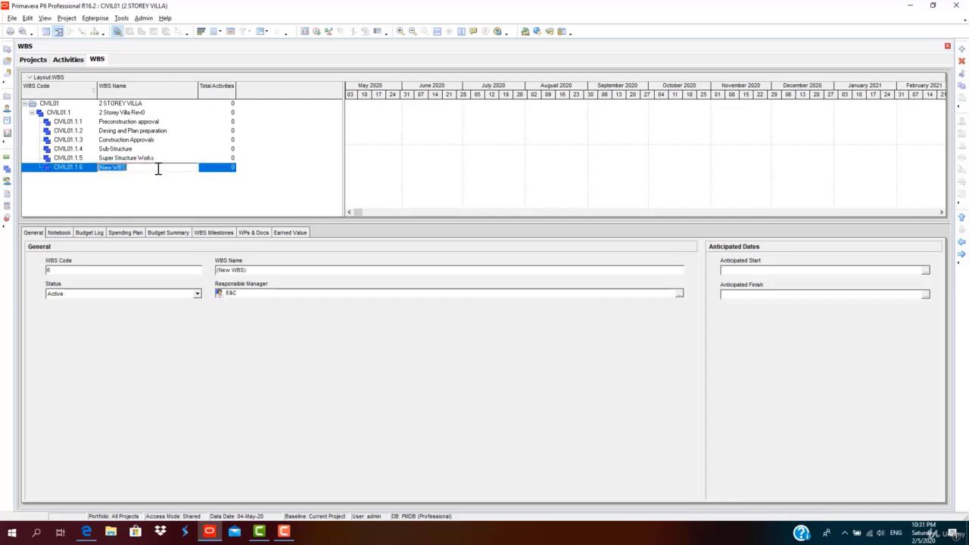
text(Architectural and Finishing Works)
click(141, 131)
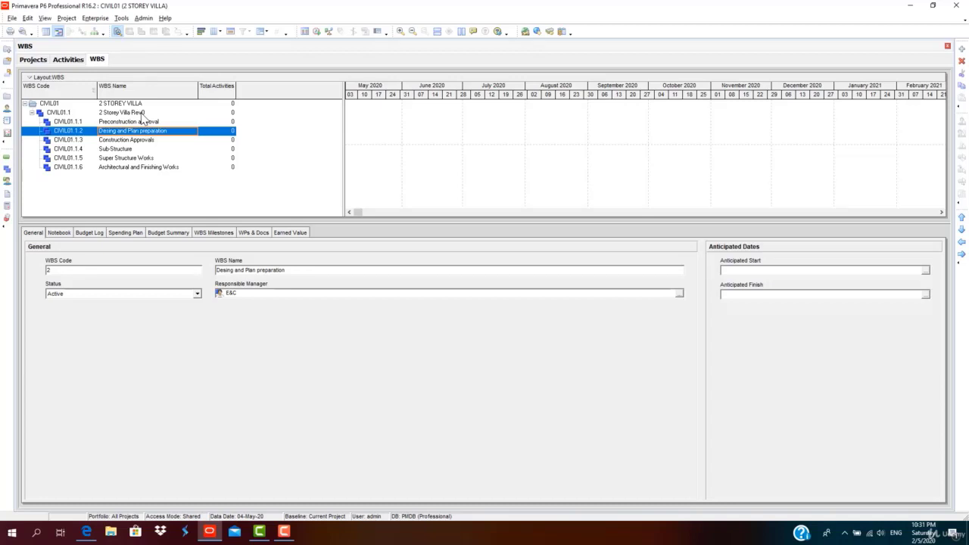
Add child CIVIL01.1.4.1 'Foundation' under Sub-Structure.
click(130, 150)
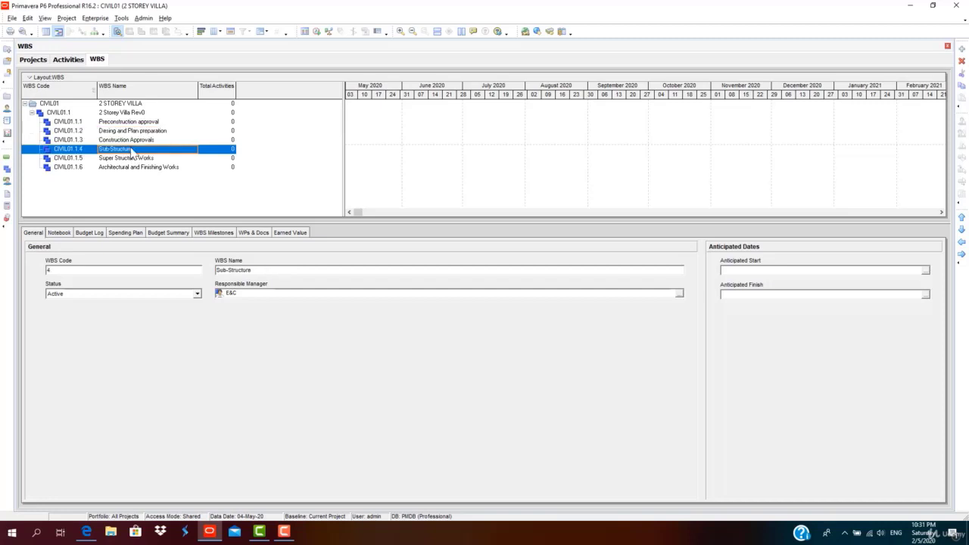
click(138, 104)
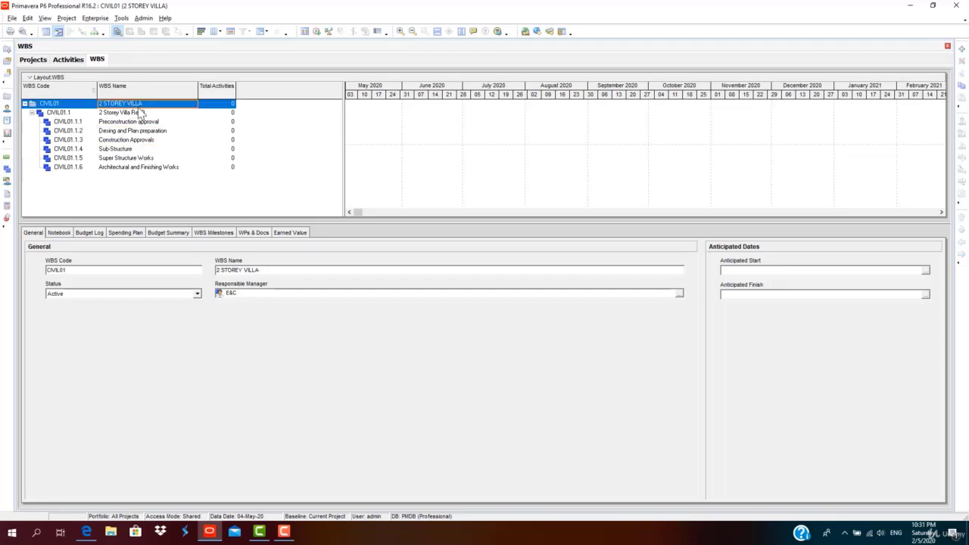
click(120, 159)
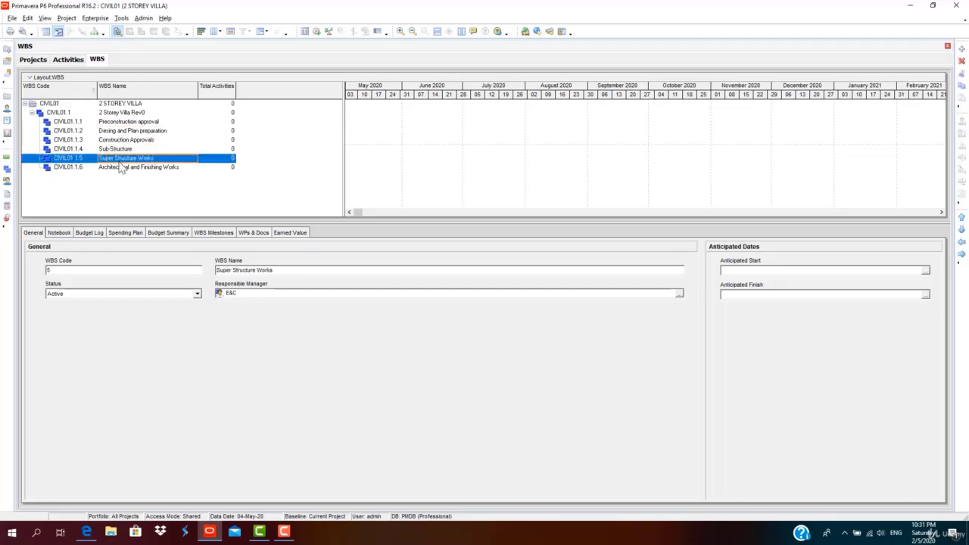
click(124, 149)
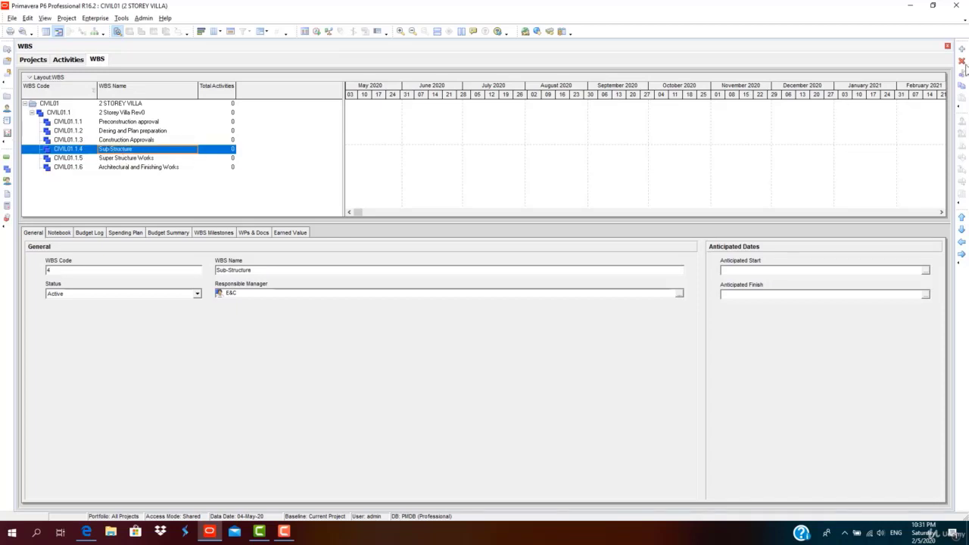
click(961, 49)
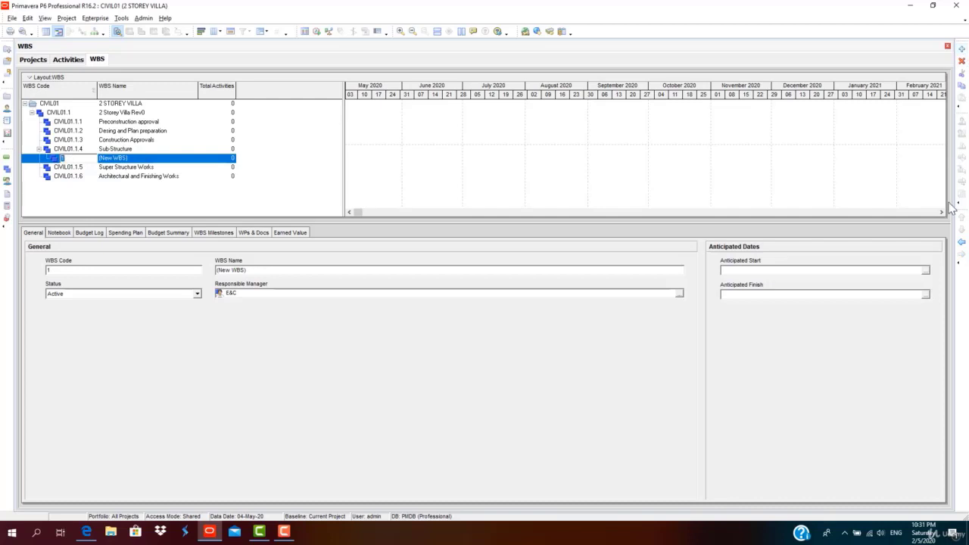
click(156, 159)
text(Foundation)
key(Insert)
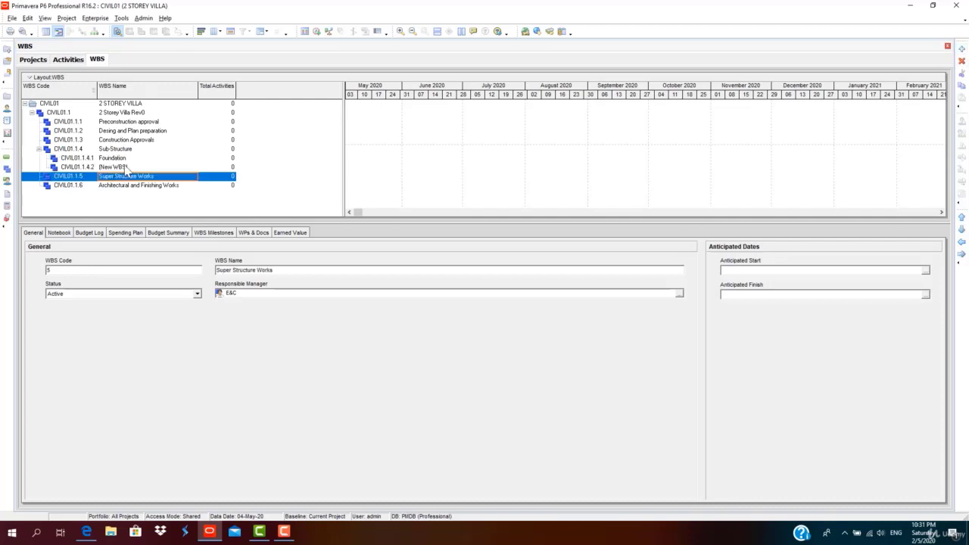
Add CIVIL01.1.4.2 'Ground beam and Slab', correcting the 'Slb' typo.
click(171, 167)
drag(172, 167, 94, 161)
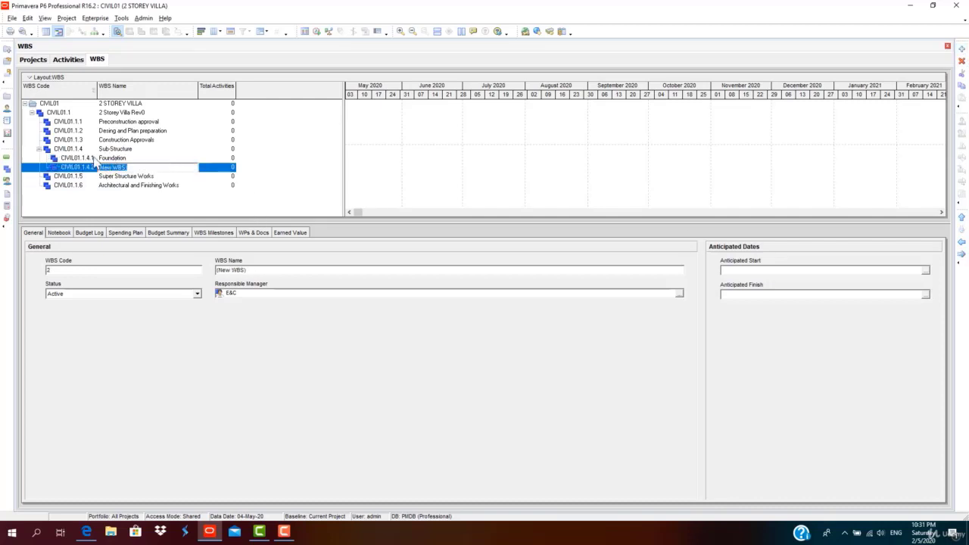
key(BackSpace)
key(BackSpace)
key(BackSpace)
text(Ground beam and Slb)
key(Return)
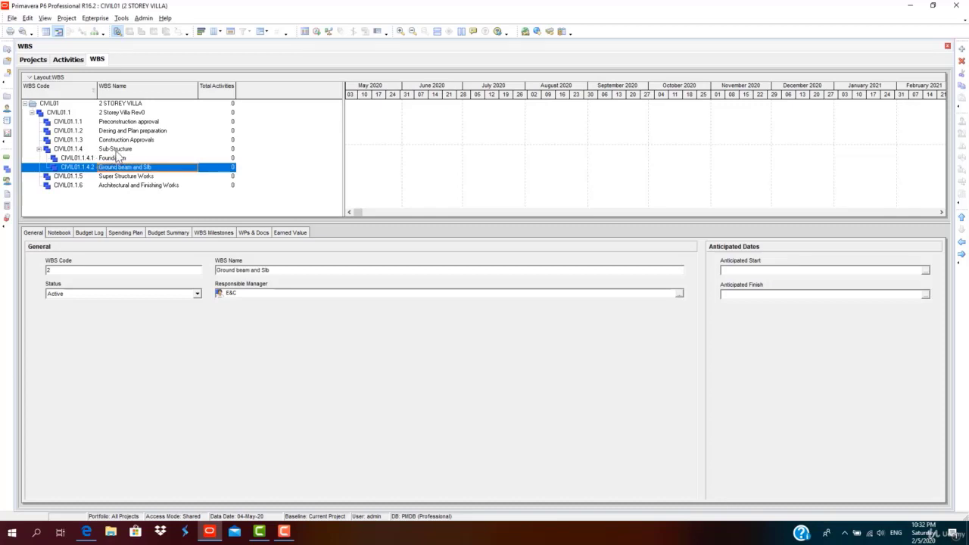
click(114, 158)
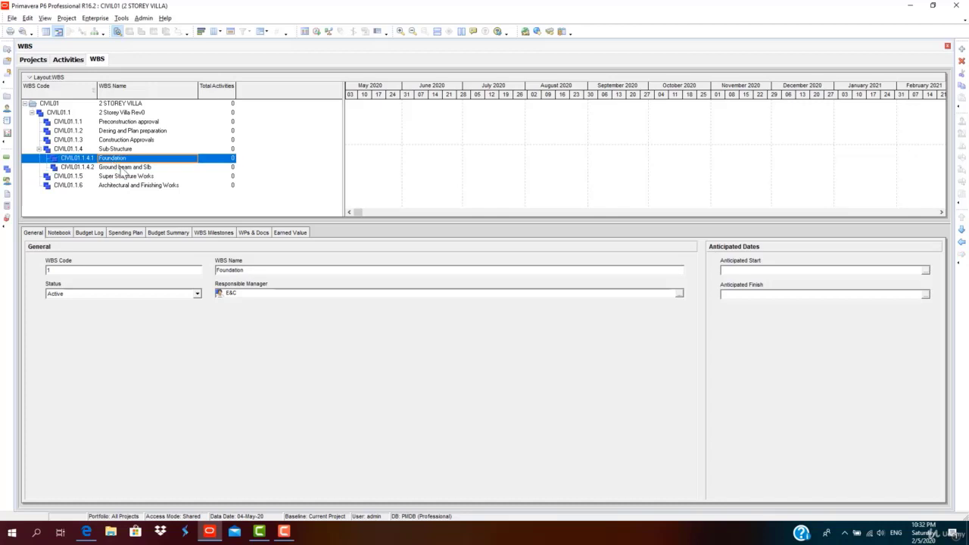
click(121, 170)
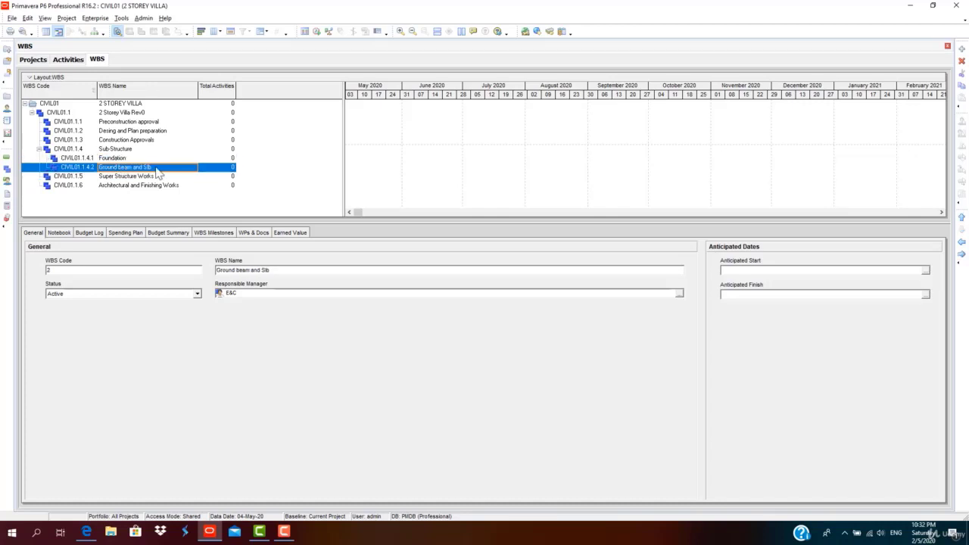
click(149, 167)
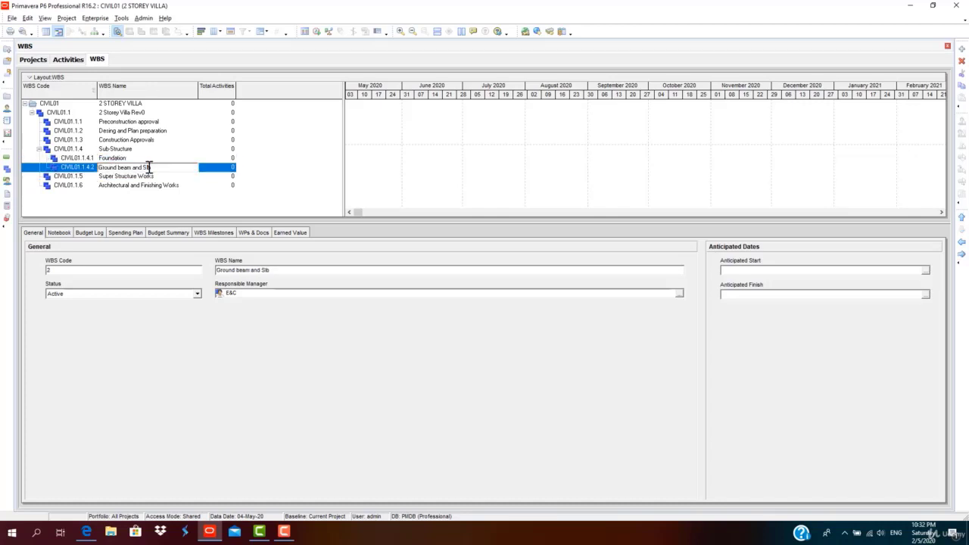
text(a)
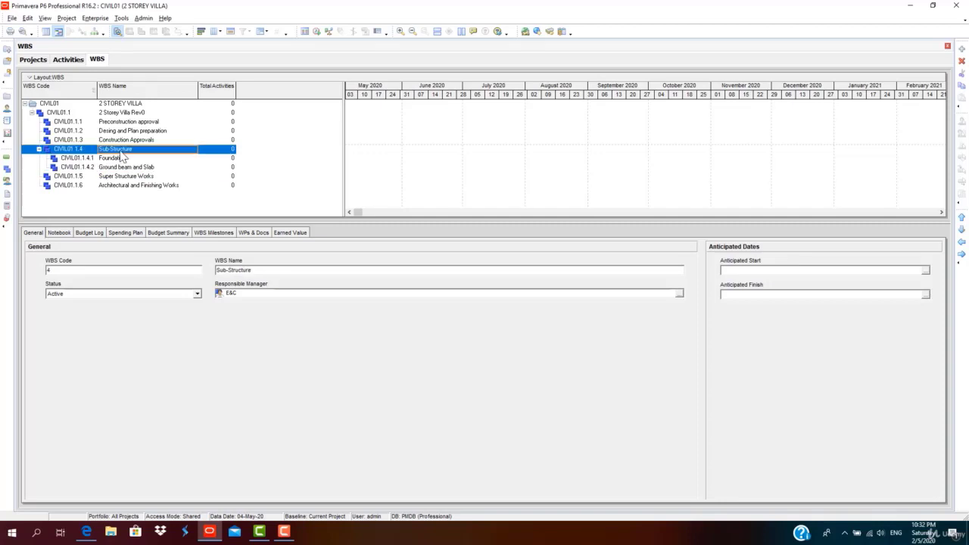
click(118, 151)
Toggle the Sub-Structure branch and bring up the Ground beam and Slab row's shortcut menu.
click(38, 149)
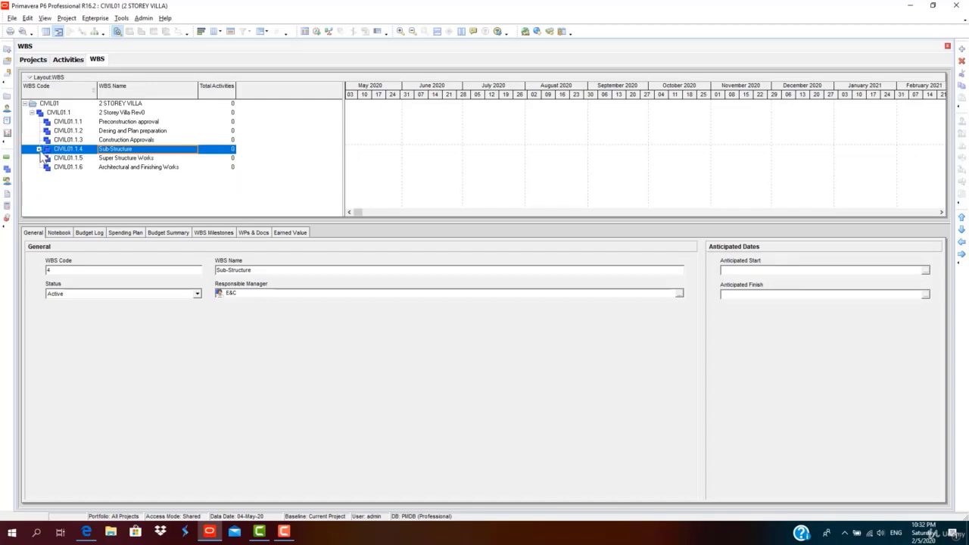
click(39, 150)
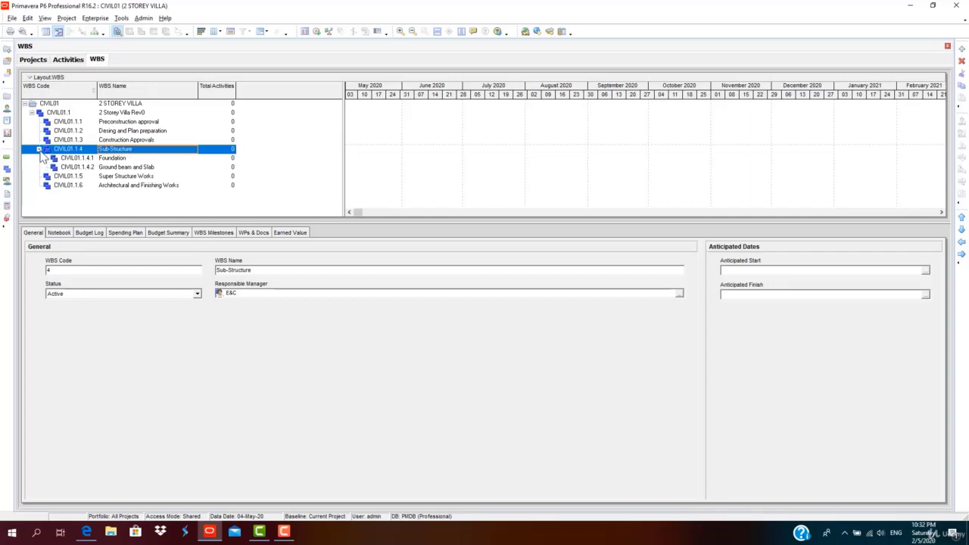
click(38, 149)
click(39, 149)
click(102, 167)
right_click(104, 170)
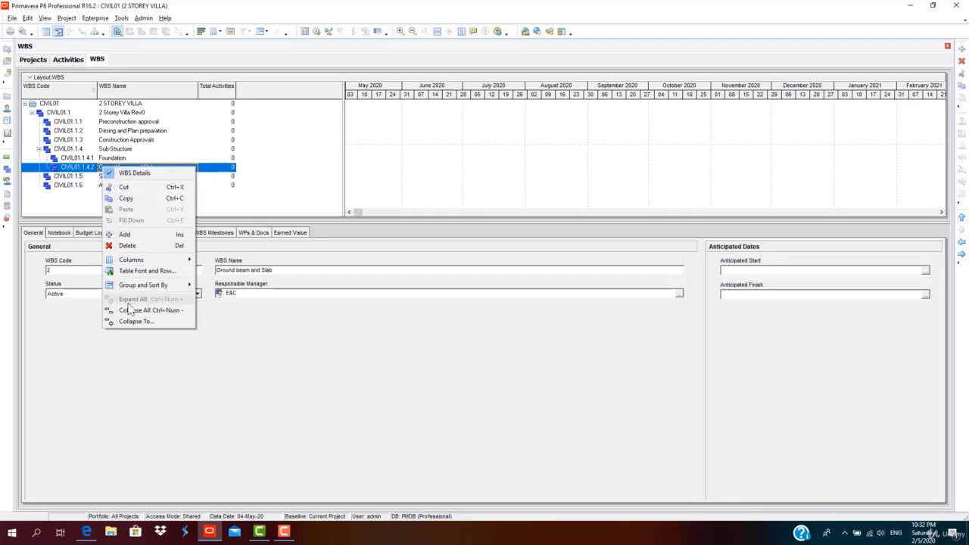
Recheck Sub-Structure's Foundation and Ground beam and Slab children, then select Super Structure Works.
click(38, 149)
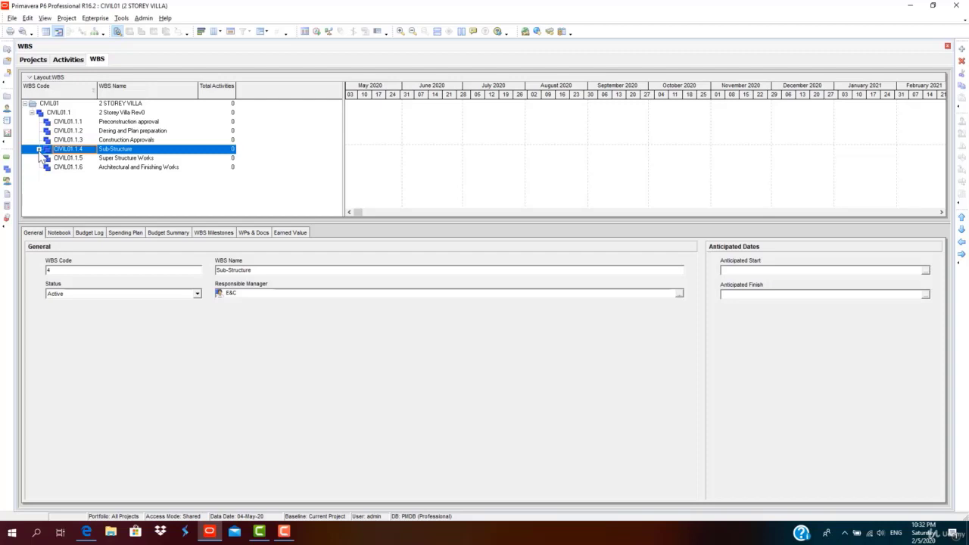
click(39, 150)
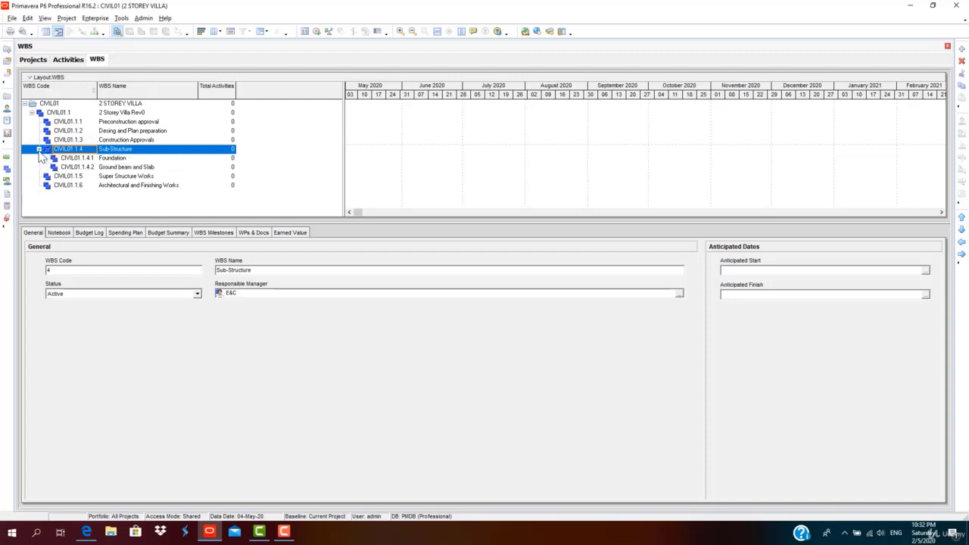
click(134, 158)
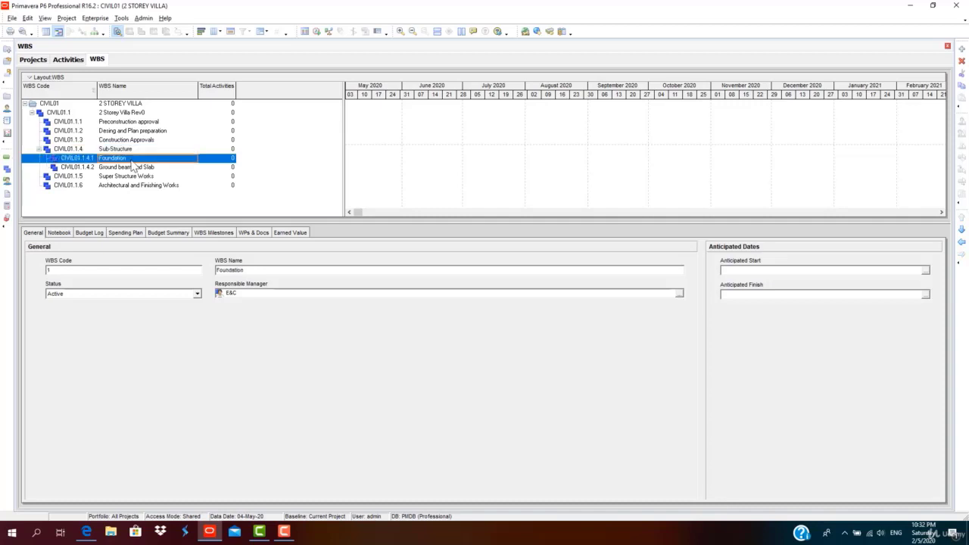
click(132, 167)
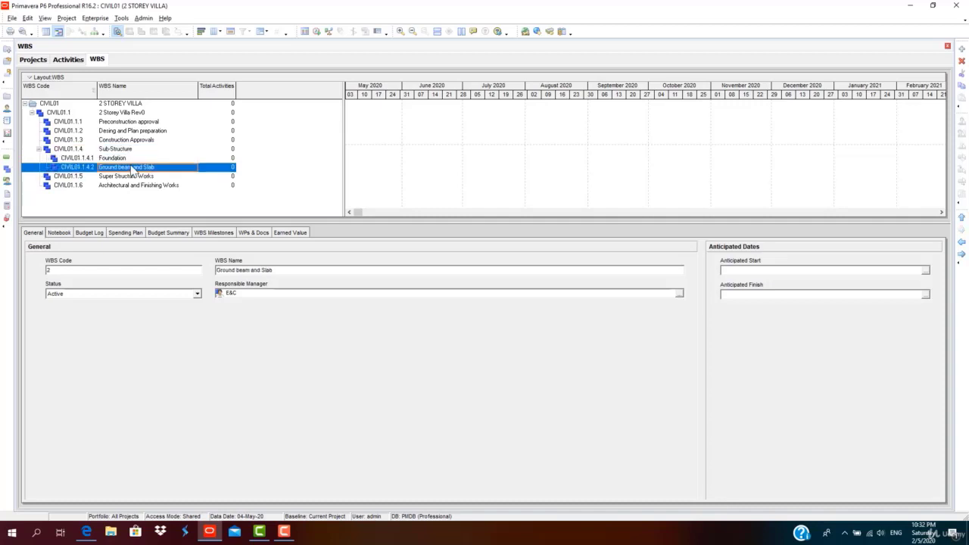
click(38, 149)
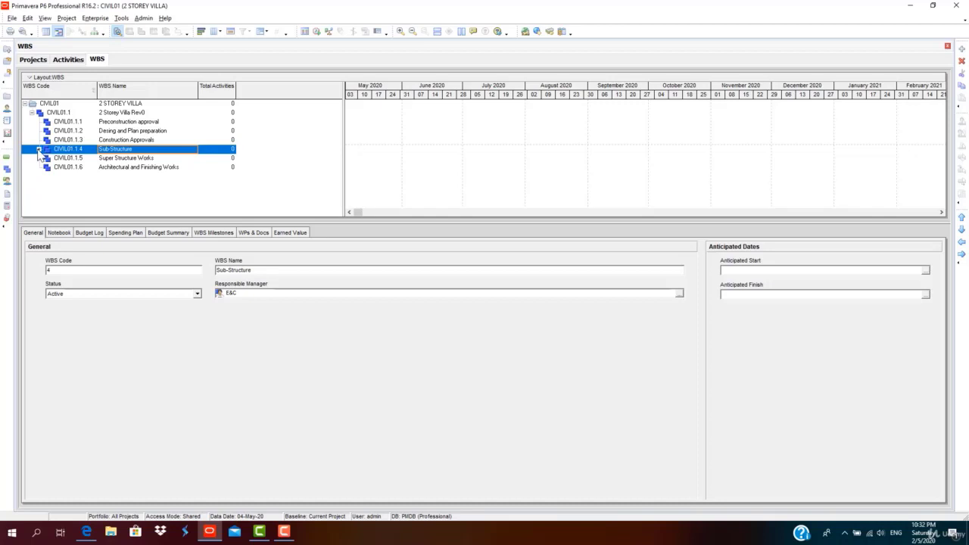
click(38, 150)
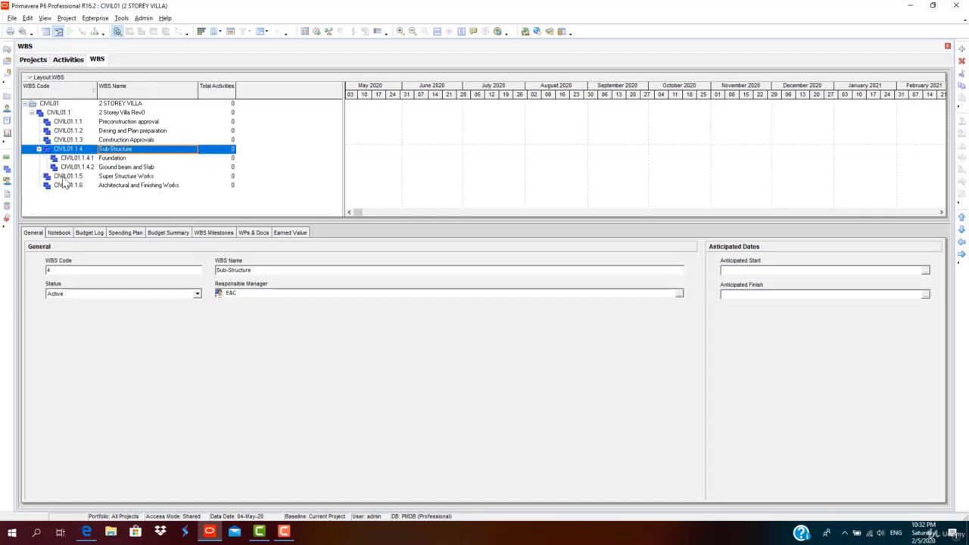
click(64, 176)
Add child CIVIL01.1.5.1 'Ground Columns and Roof' under Super Structure Works.
click(963, 49)
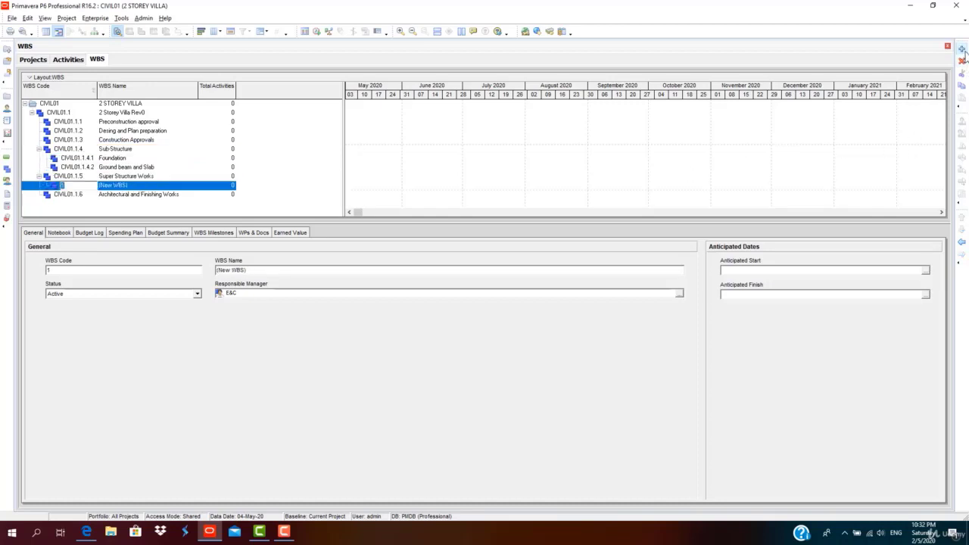
click(134, 186)
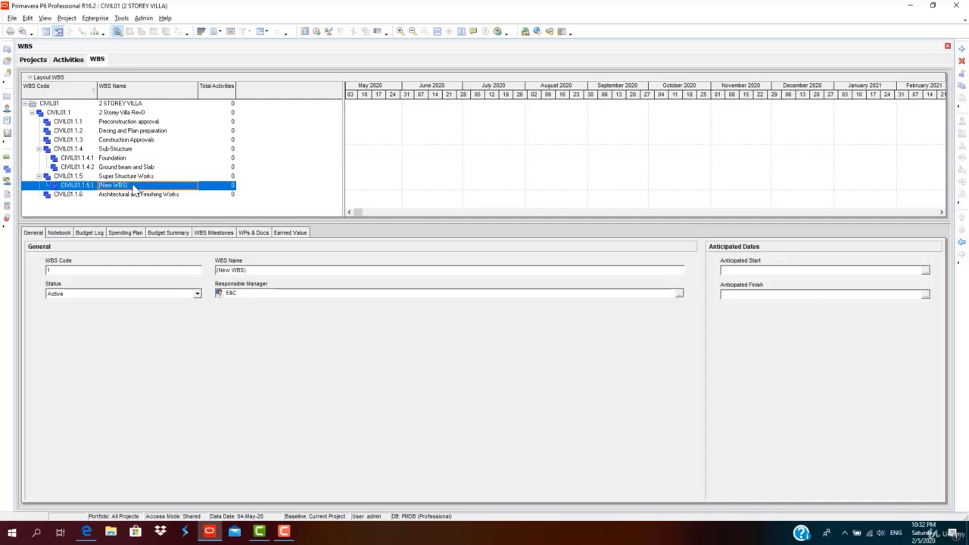
click(134, 186)
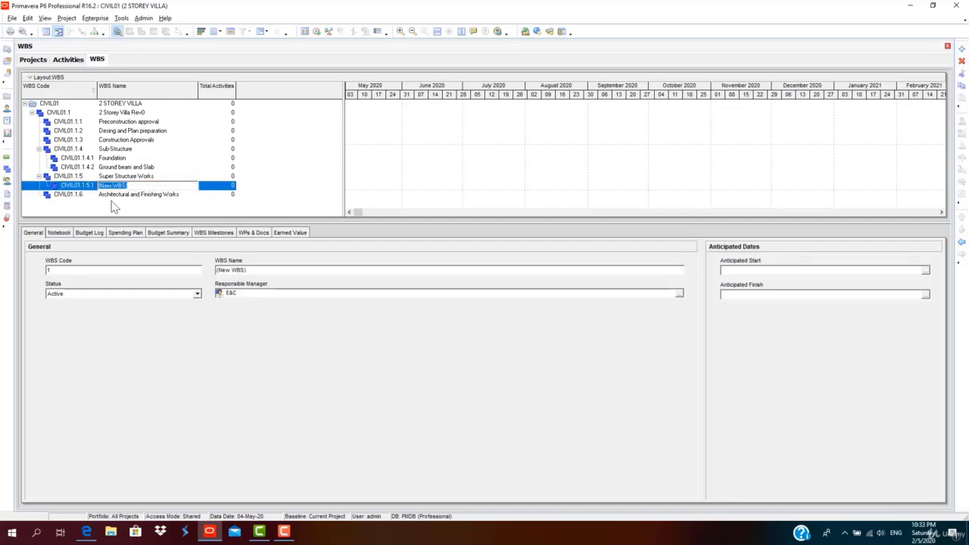
text(Ground Columns and Roof)
key(Return)
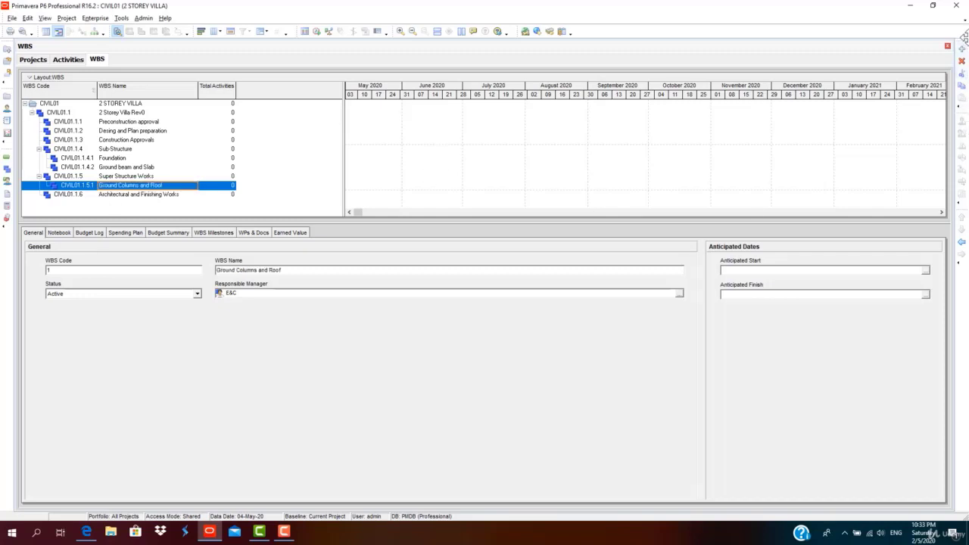
Add 'First floor column and Roof', correcting the 'Roff' typo.
click(962, 50)
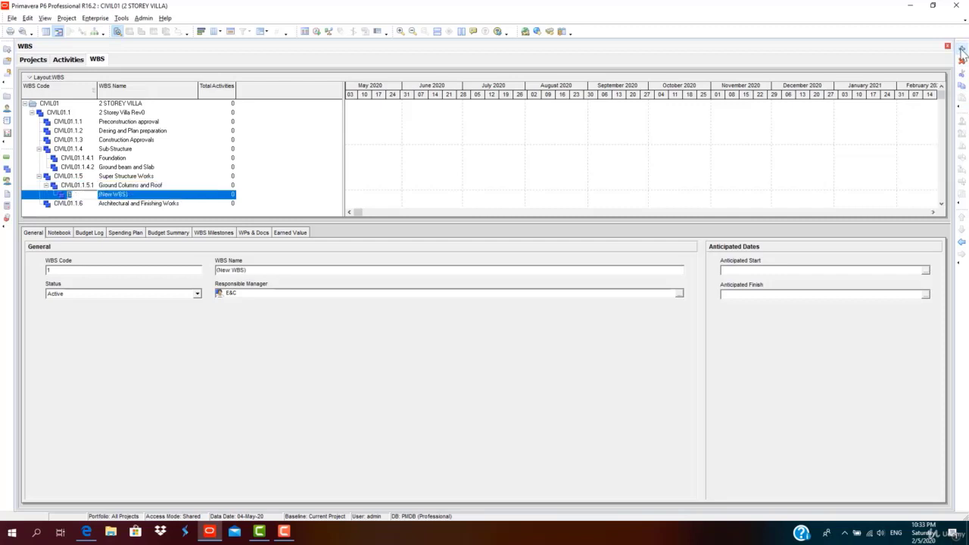
text(First floor colum)
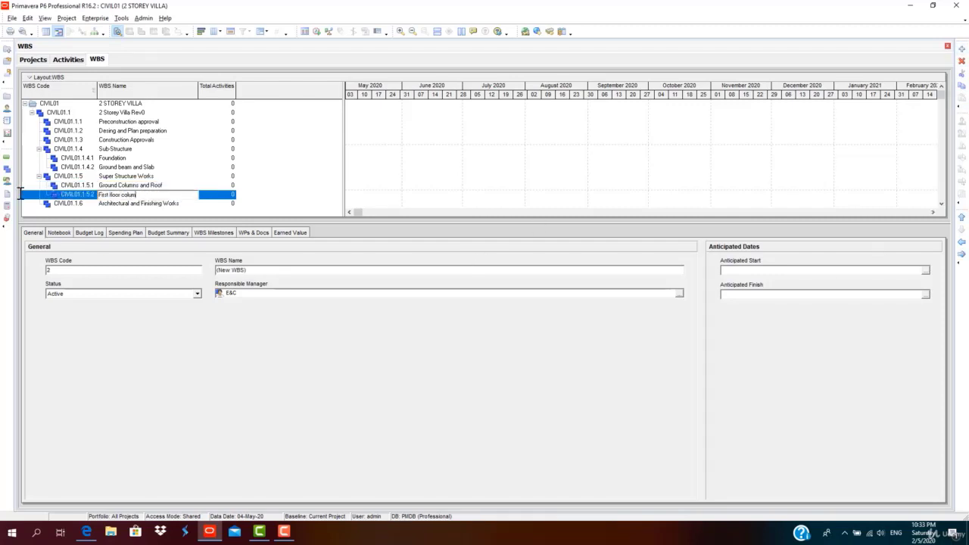
text(n and Roff)
key(Return)
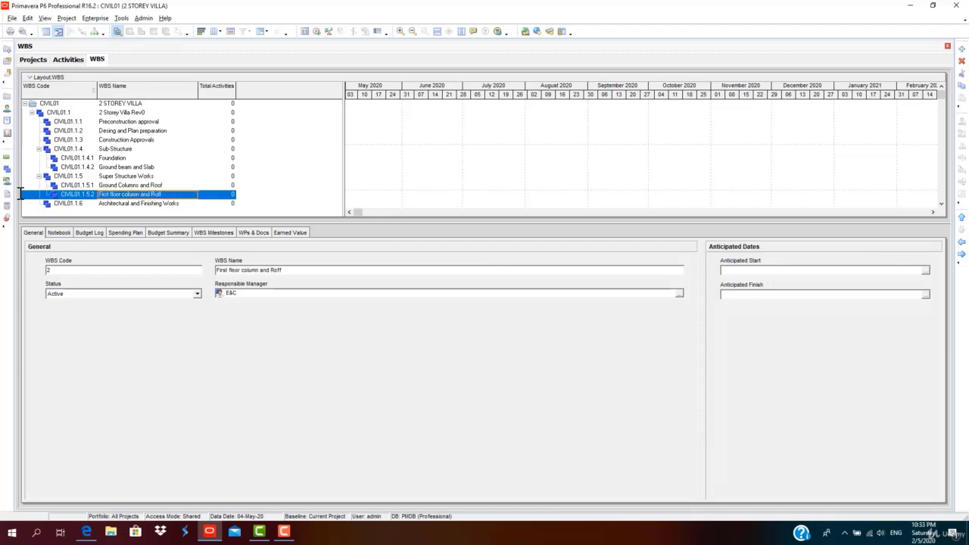
click(149, 196)
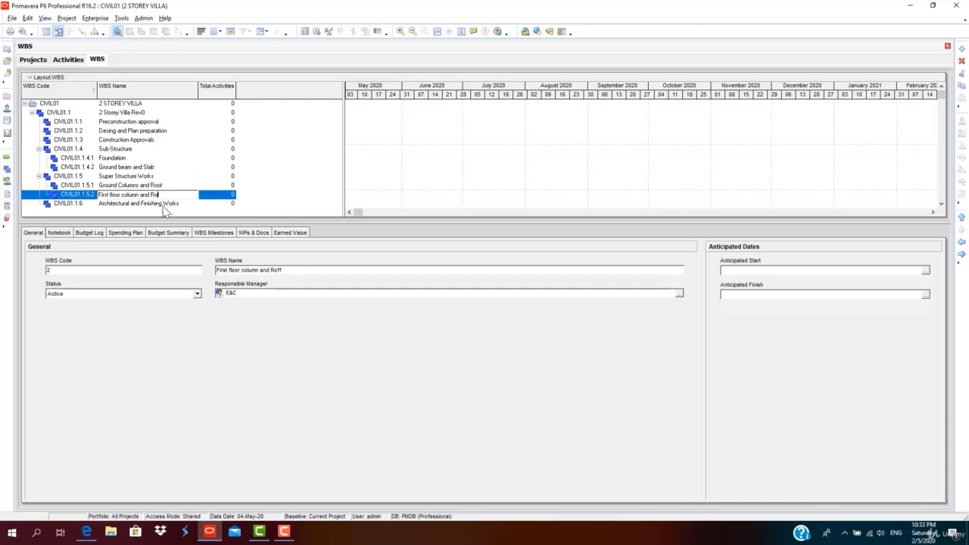
text(of)
click(154, 186)
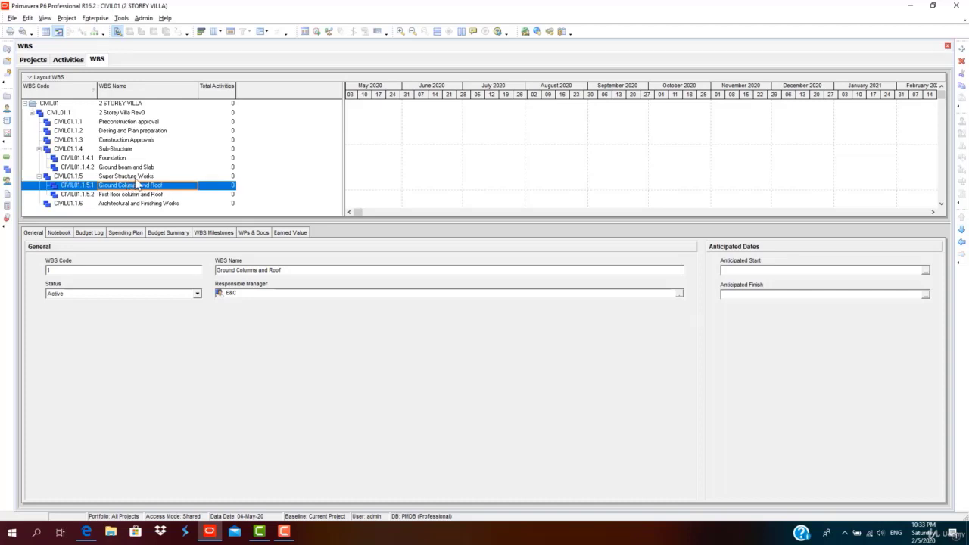
Demote First floor column and Roof one level, then promote it back to sibling level.
click(84, 195)
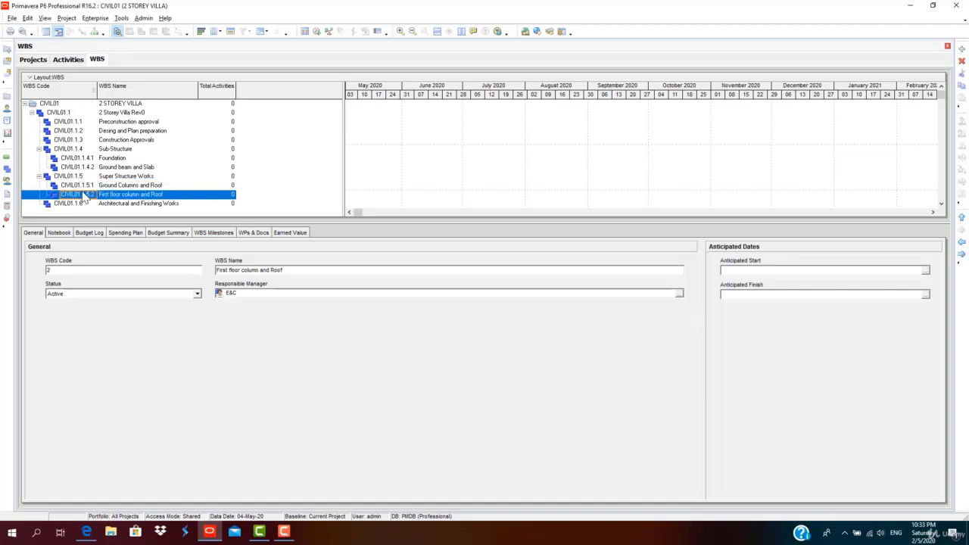
click(960, 254)
click(961, 241)
click(105, 187)
click(108, 194)
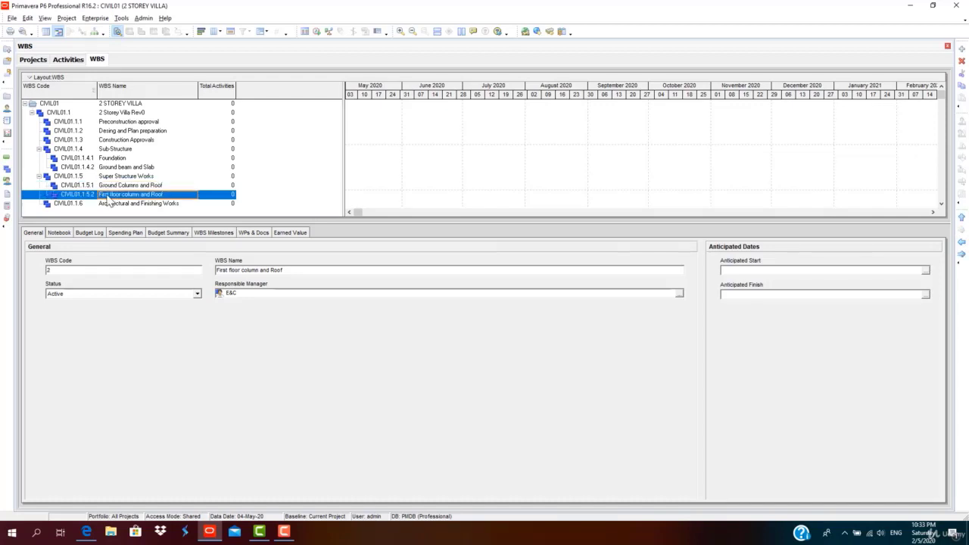
Add a third sibling named 'Second floor column and Roof' and review the three elements.
click(962, 50)
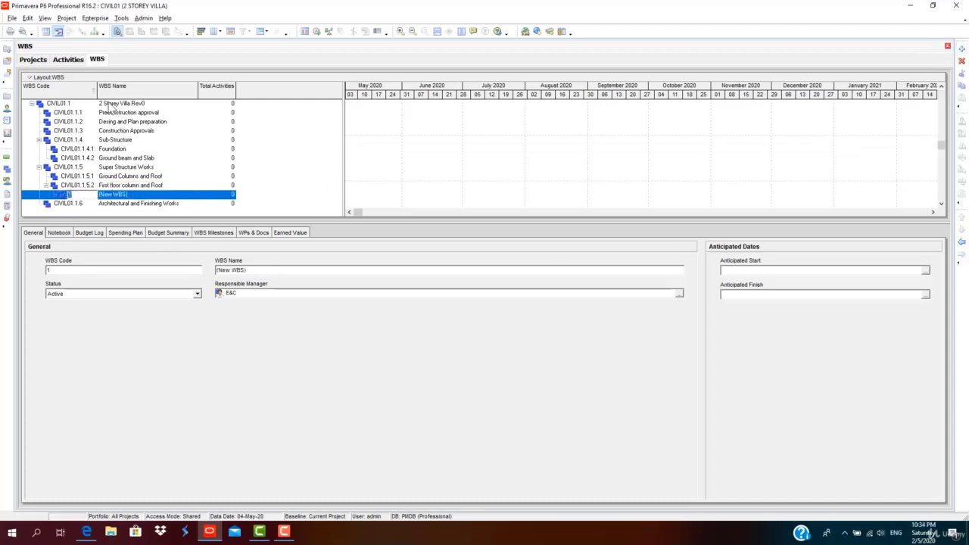
click(102, 188)
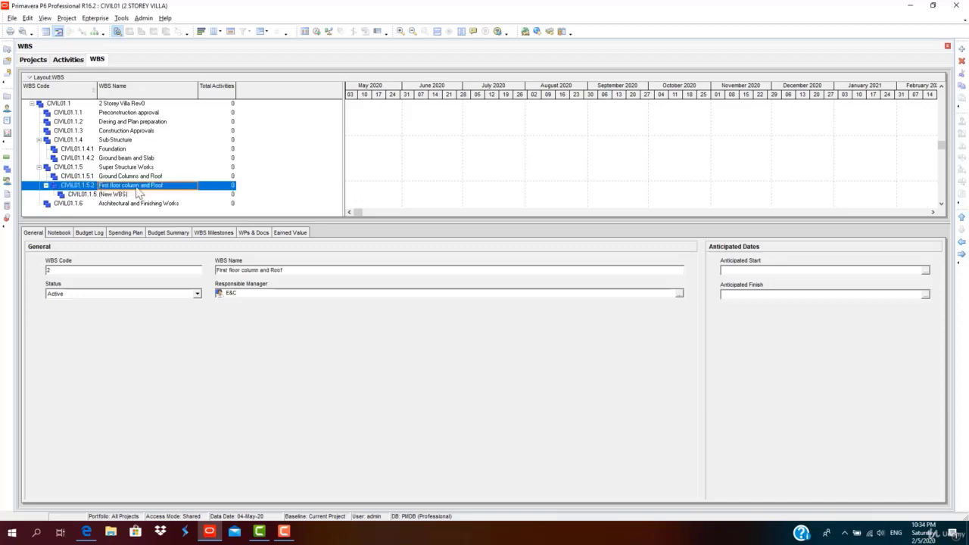
double_click(106, 195)
click(134, 194)
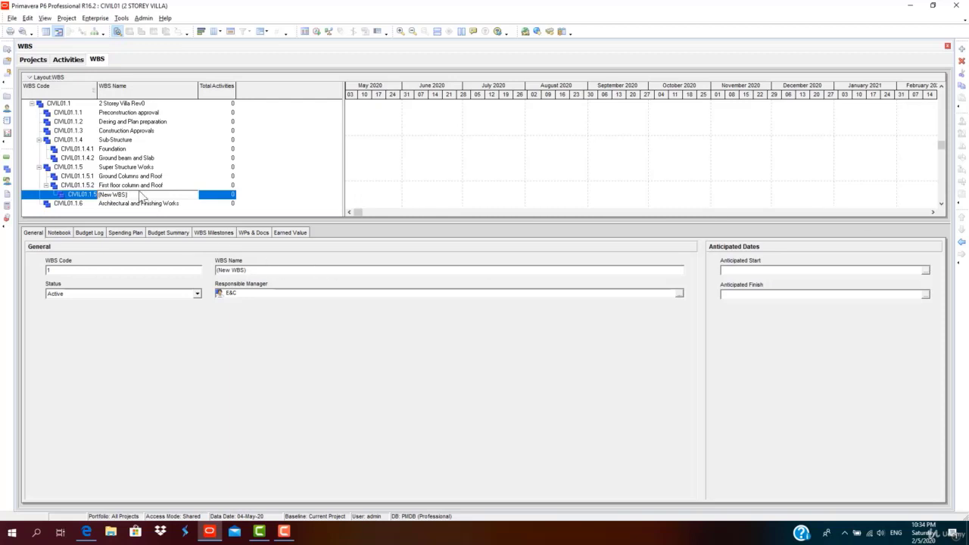
click(960, 243)
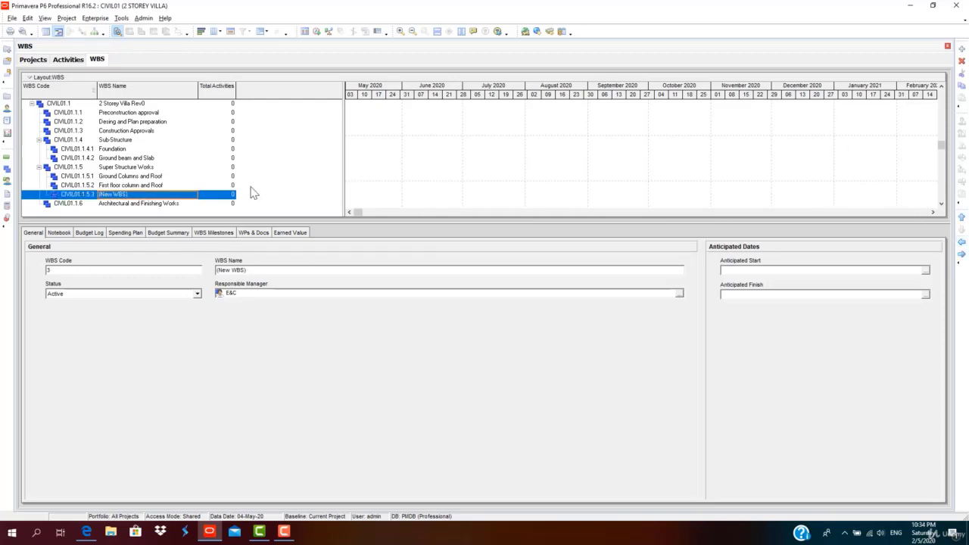
click(127, 196)
text(Second floor column and Roof)
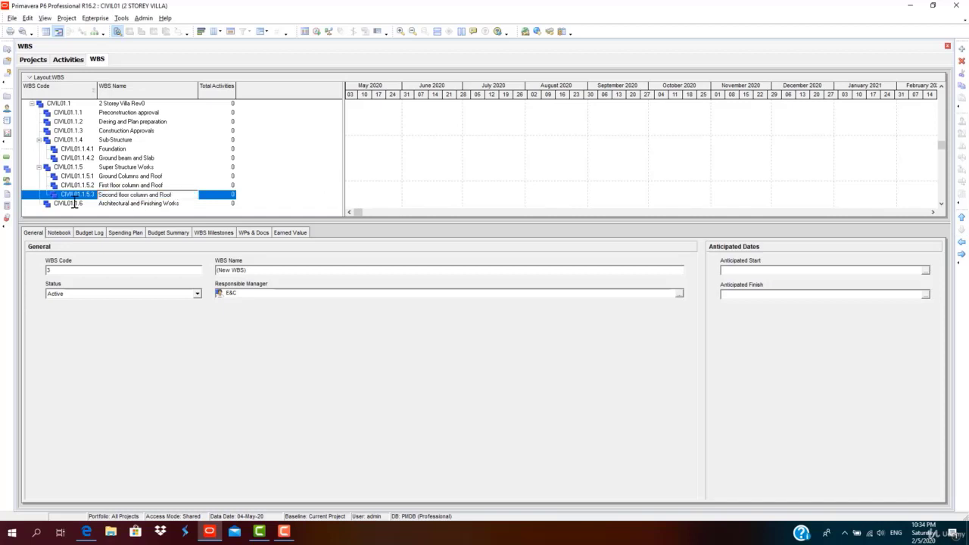
key(Return)
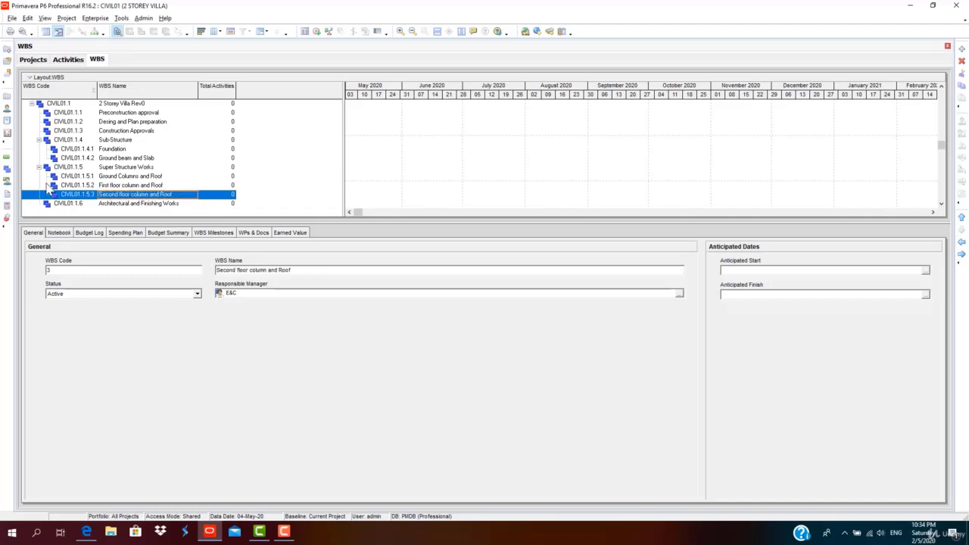
click(99, 183)
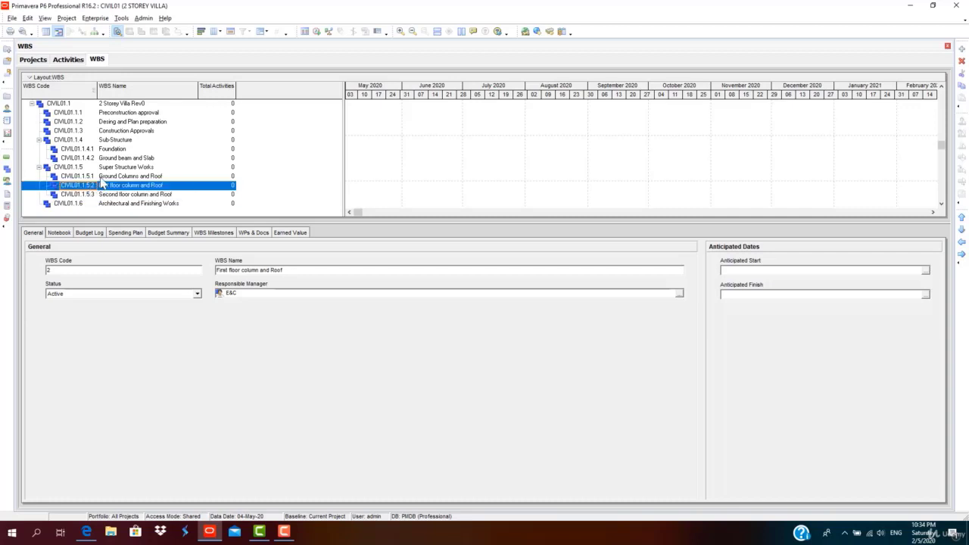
click(112, 168)
click(113, 174)
Collapse the branches and add two same-level children under Architectural and Finishing Works.
click(119, 195)
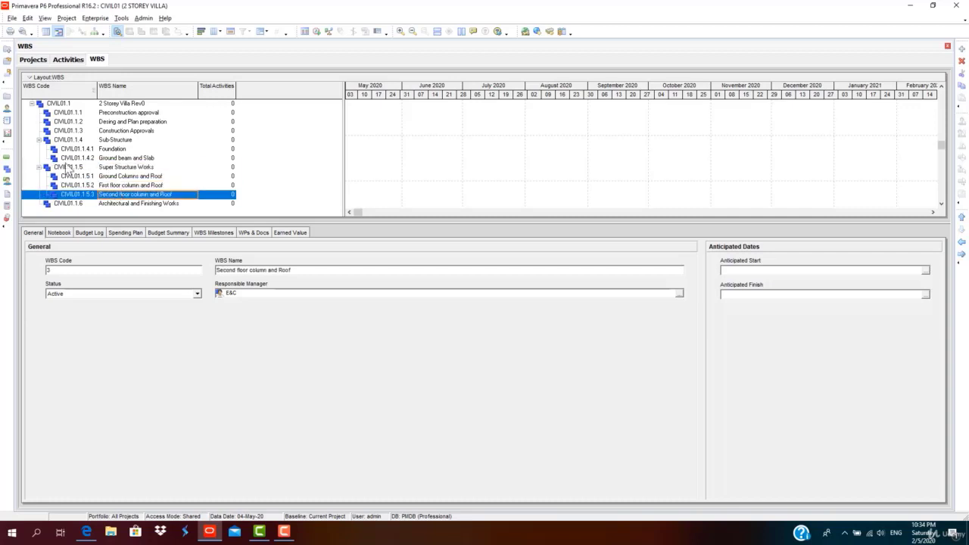
click(39, 166)
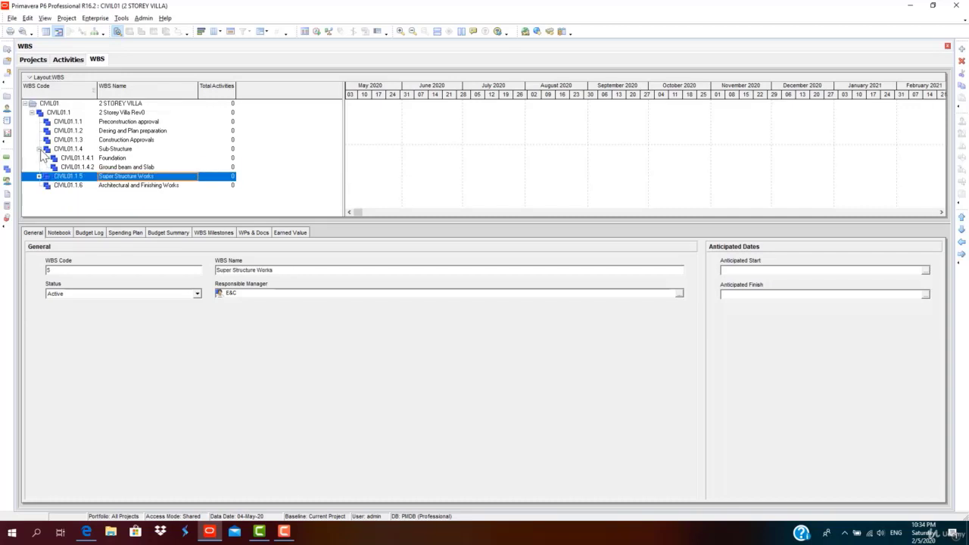
click(119, 159)
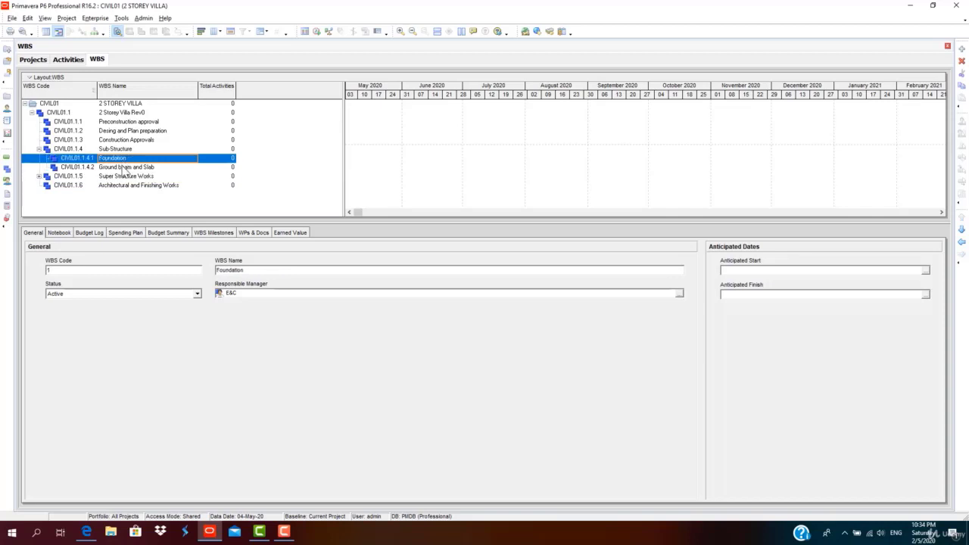
click(124, 168)
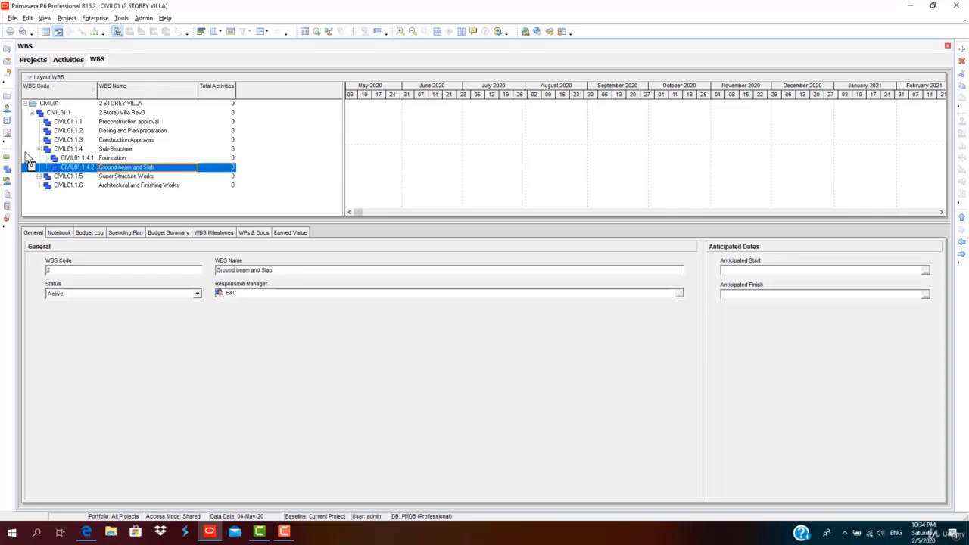
click(38, 150)
click(69, 168)
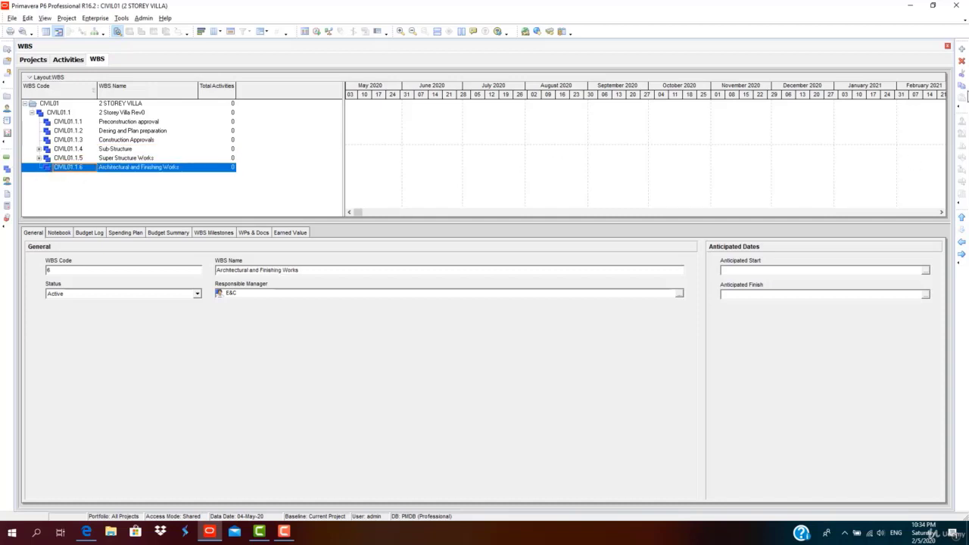
click(962, 50)
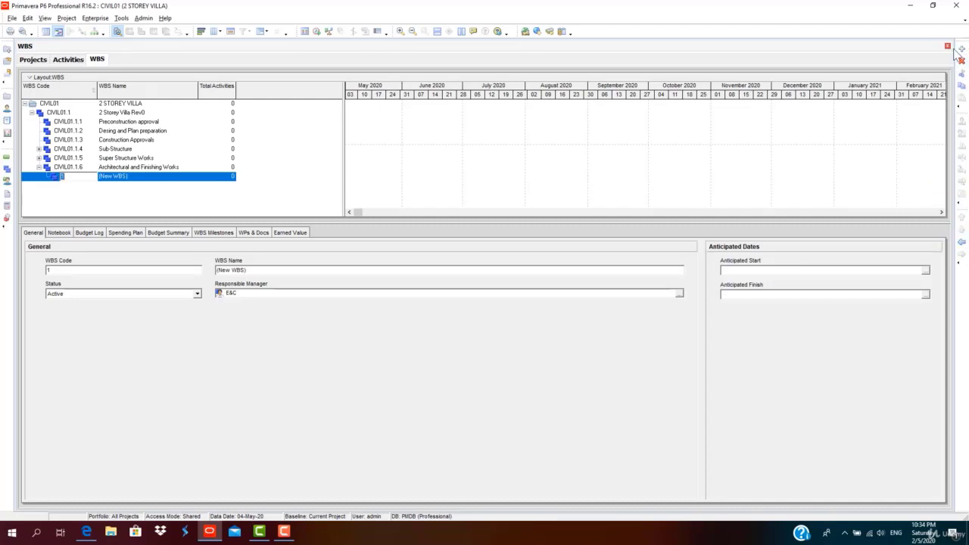
click(962, 50)
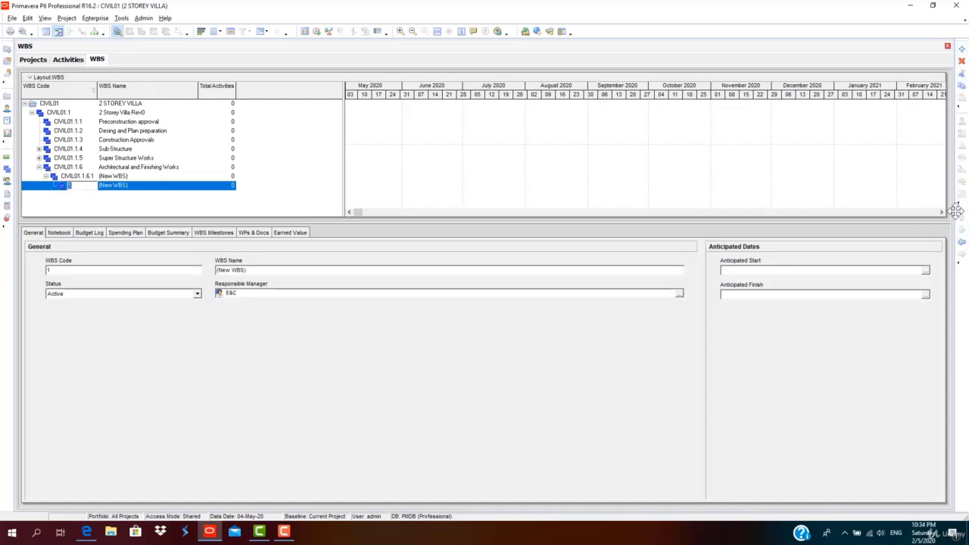
click(961, 242)
Name CIVIL01.1.6.1 'Internal Finishing'.
click(141, 167)
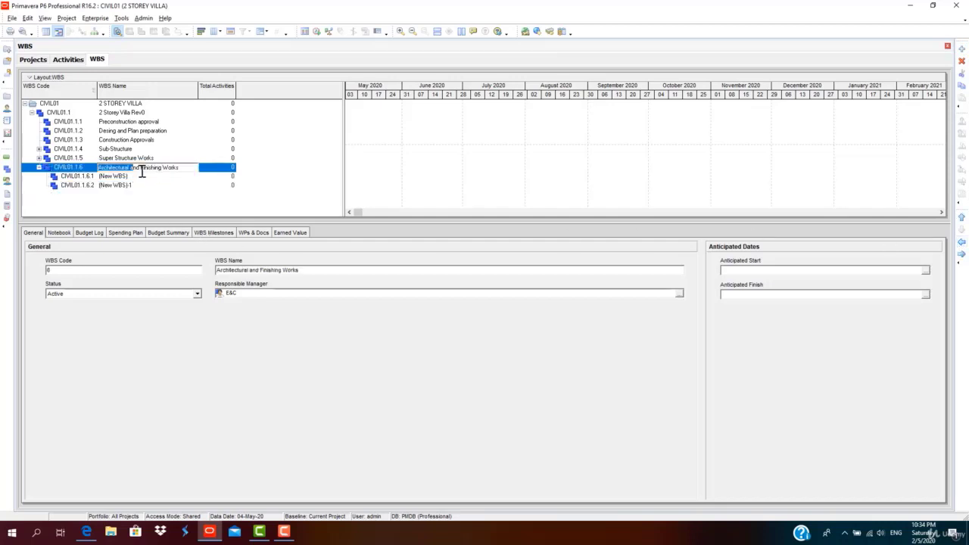
click(143, 175)
click(144, 175)
drag(143, 176, 91, 173)
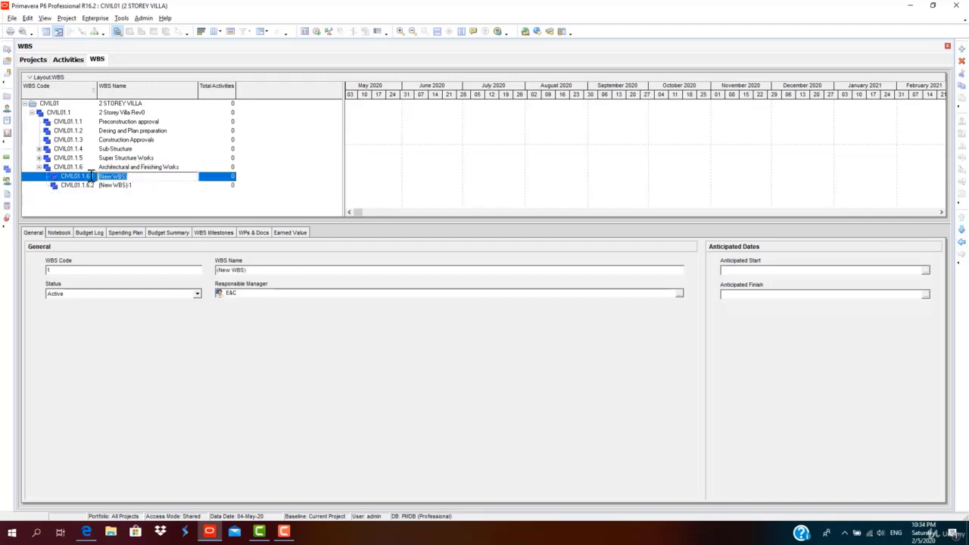
text(External Finishing)
click(130, 186)
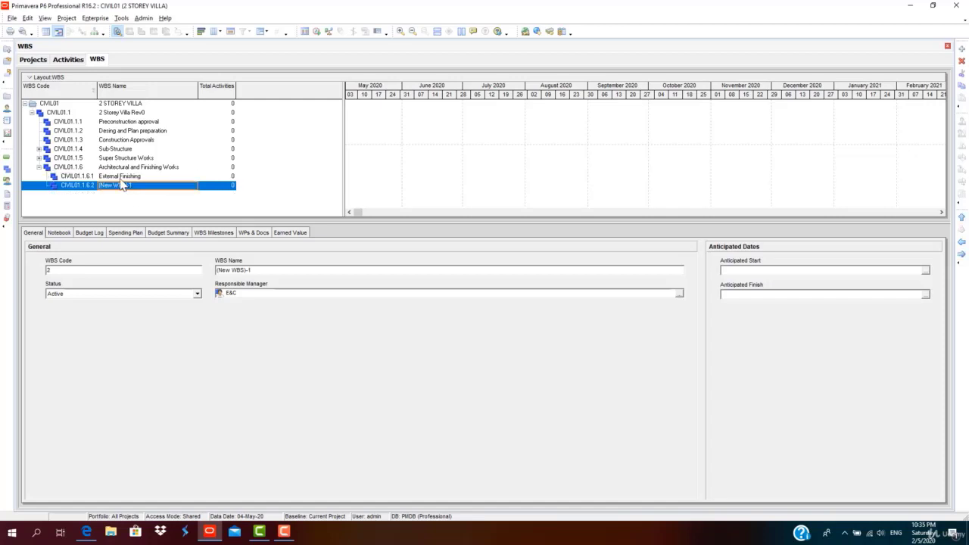
click(121, 176)
drag(119, 176, 98, 171)
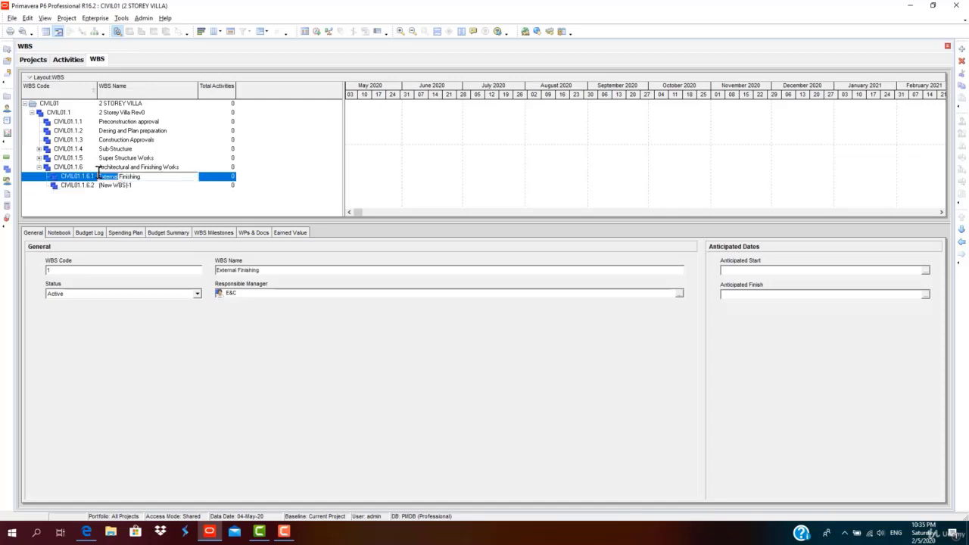
text(Intern)
click(124, 186)
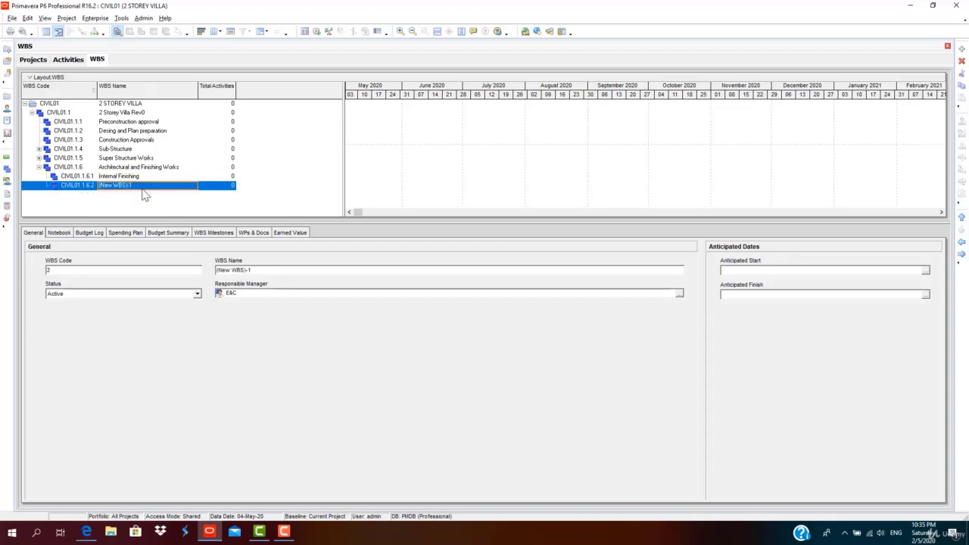
Name CIVIL01.1.6.2 'External Finishing'.
drag(80, 185, 32, 186)
text(External Fini)
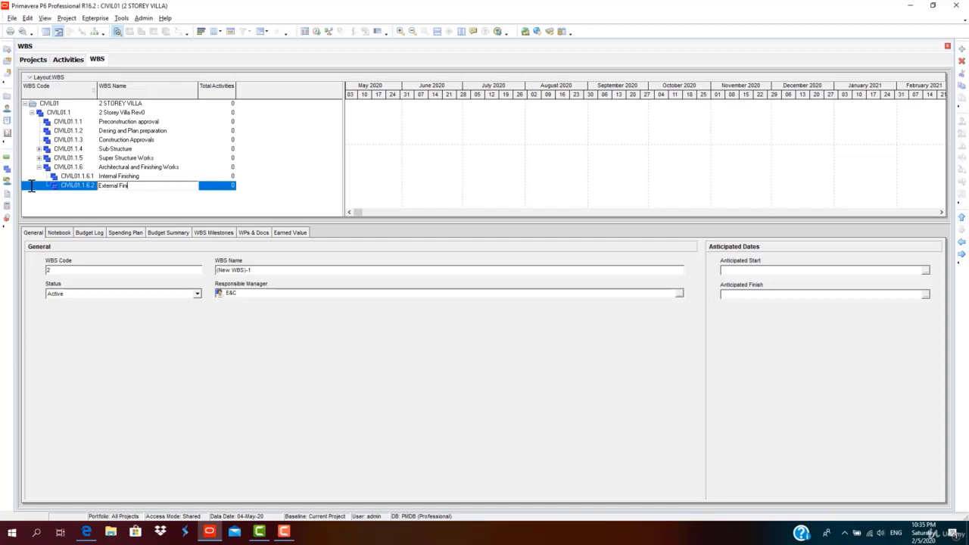
text(shing)
key(Return)
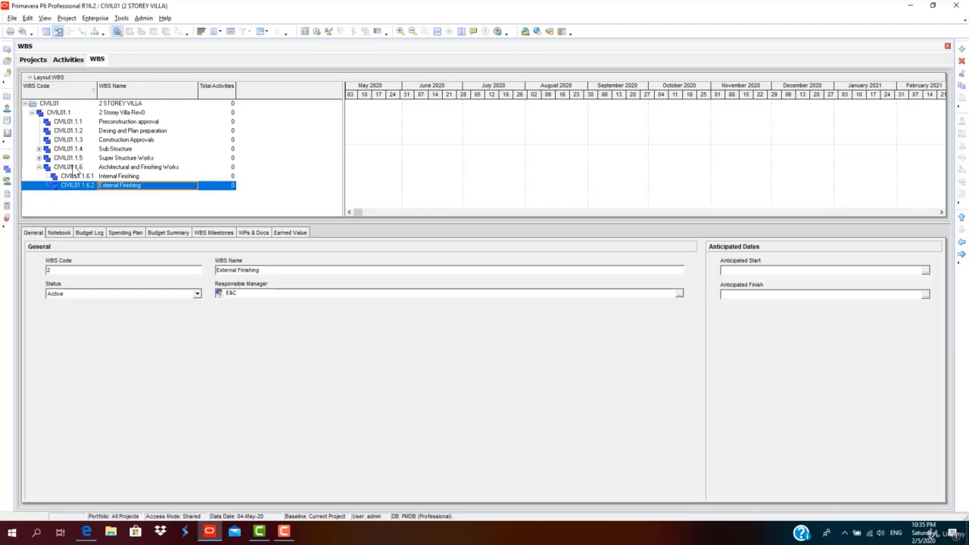
Switch the WBS table columns to the Dates set, showing Start and Finish, and select CIVIL01.
click(129, 121)
right_click(293, 97)
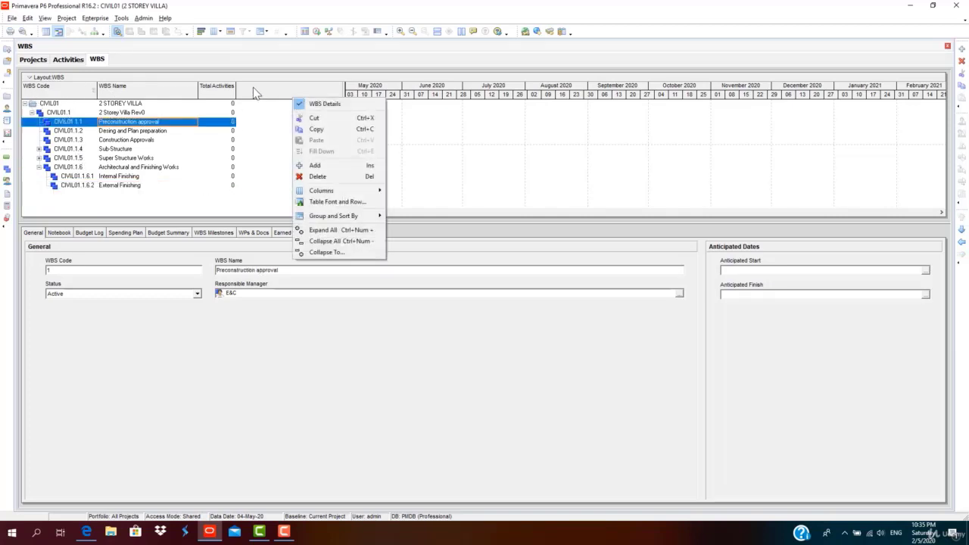
right_click(251, 86)
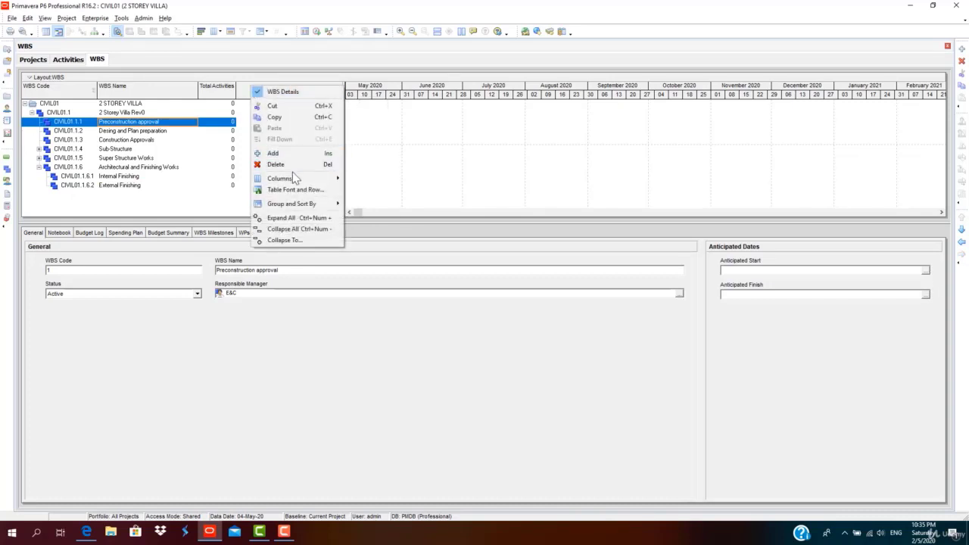
key(Escape)
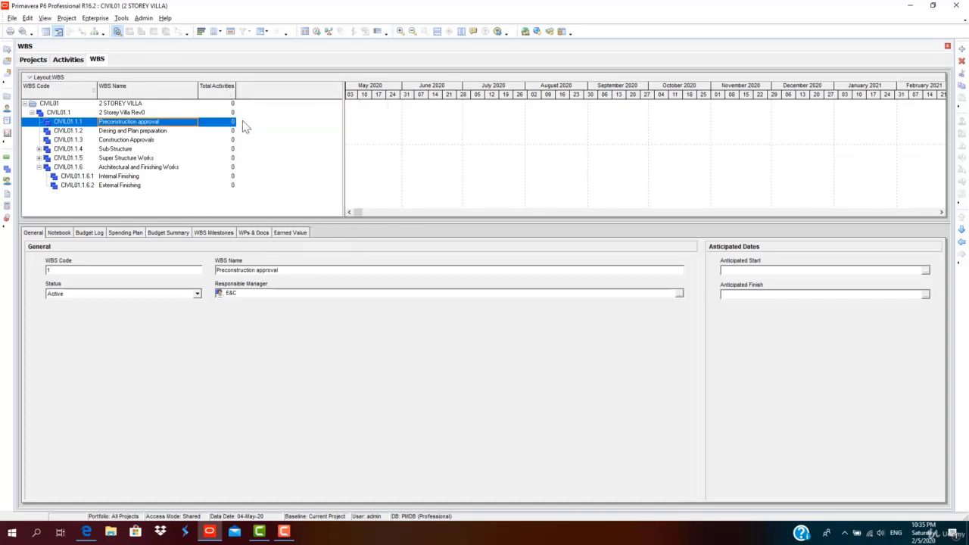
right_click(253, 90)
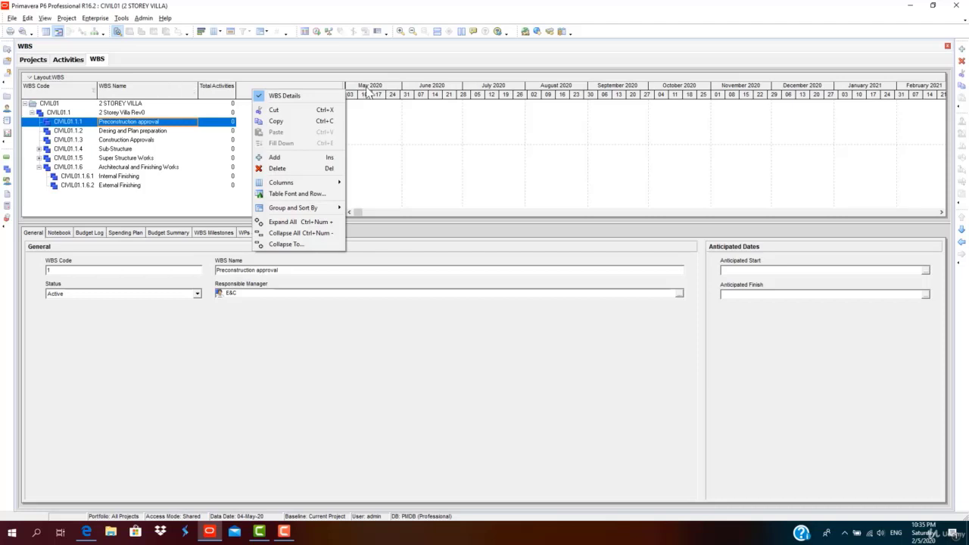
mouse_move(304, 184)
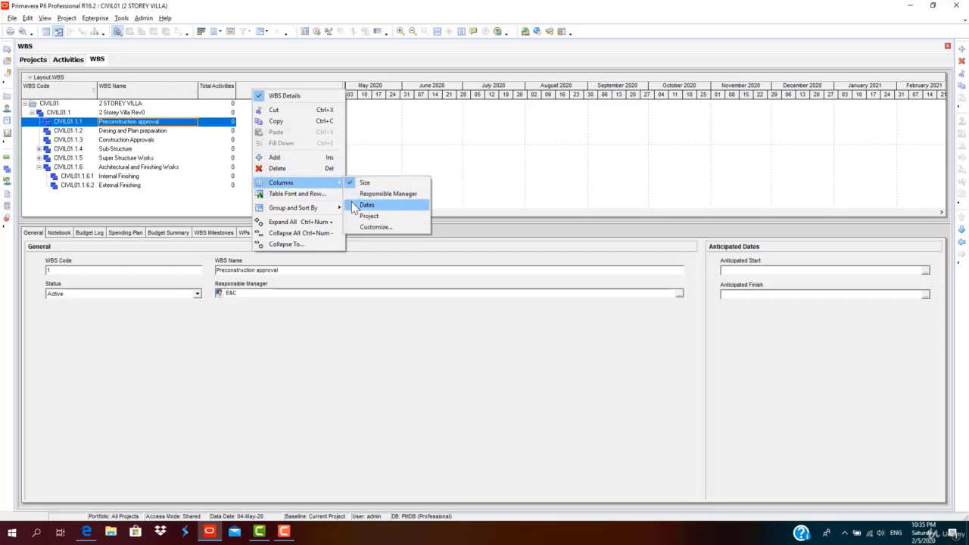
click(354, 206)
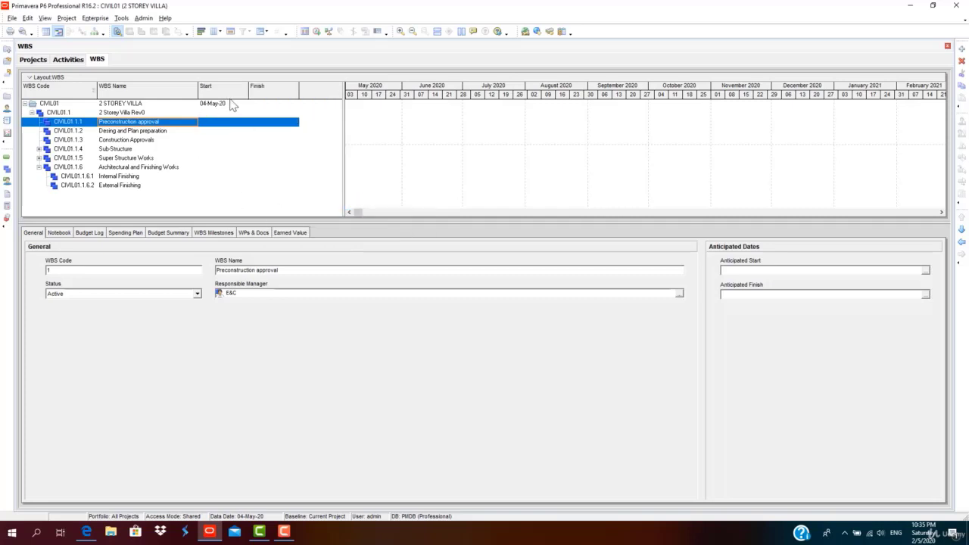
right_click(266, 87)
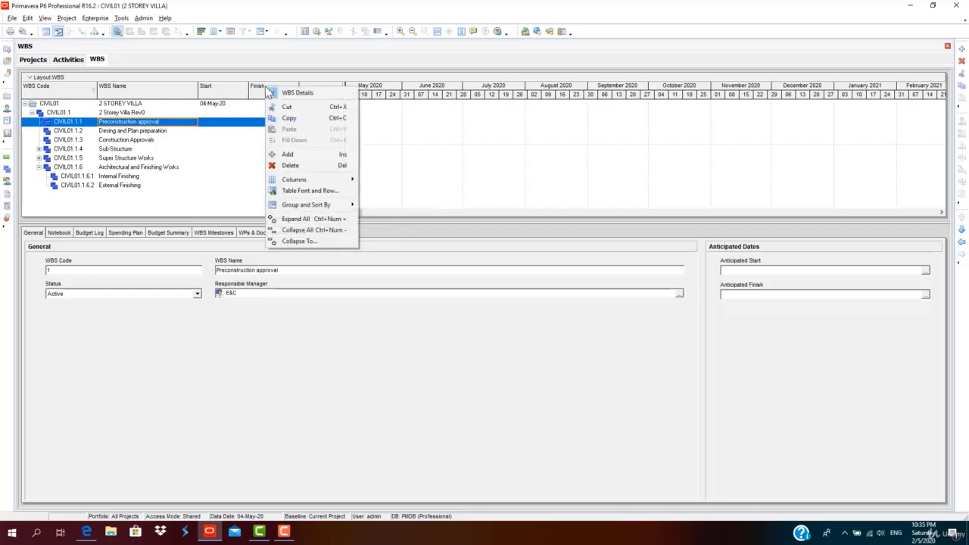
click(208, 140)
click(228, 104)
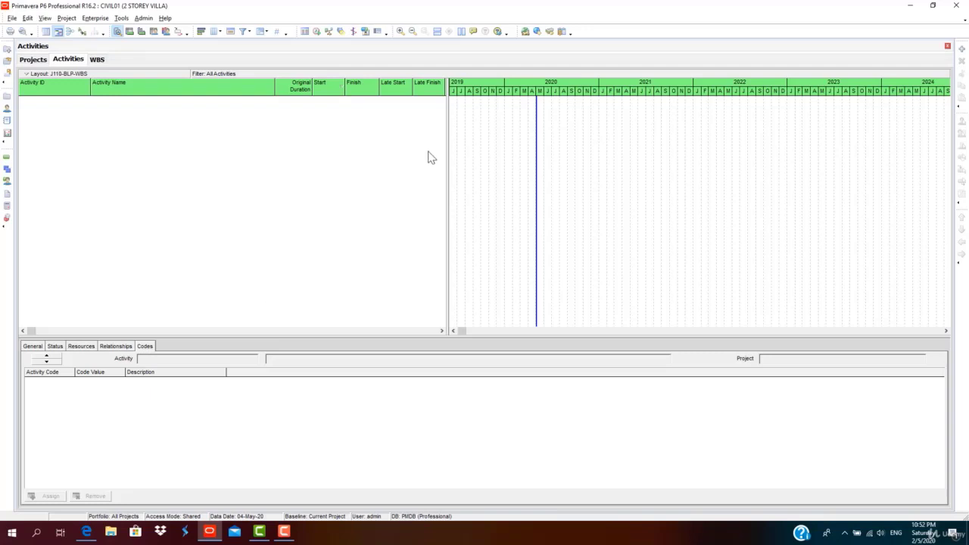
Narrow the empty CIVIL01 activity table beside the Gantt chart, glancing at the WBS view.
drag(447, 173, 366, 151)
click(97, 60)
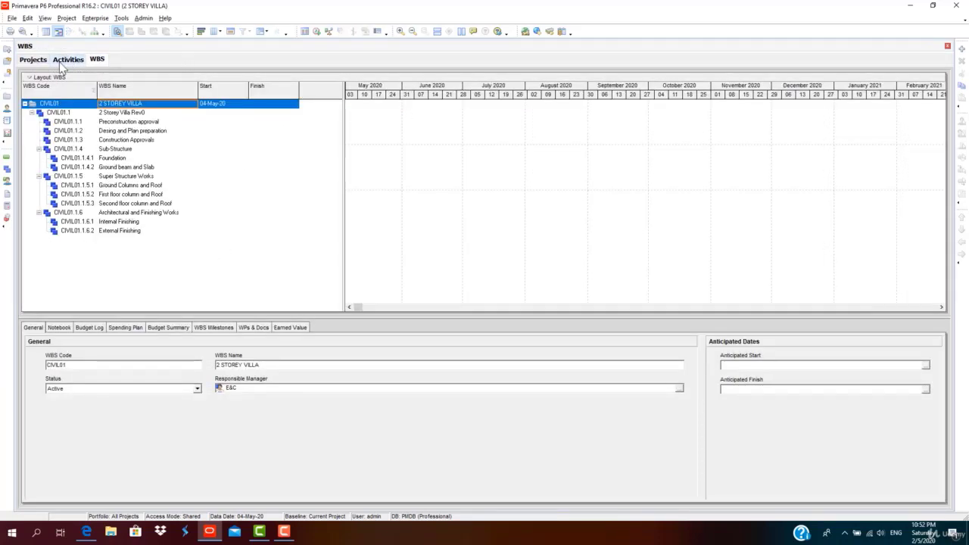
click(66, 61)
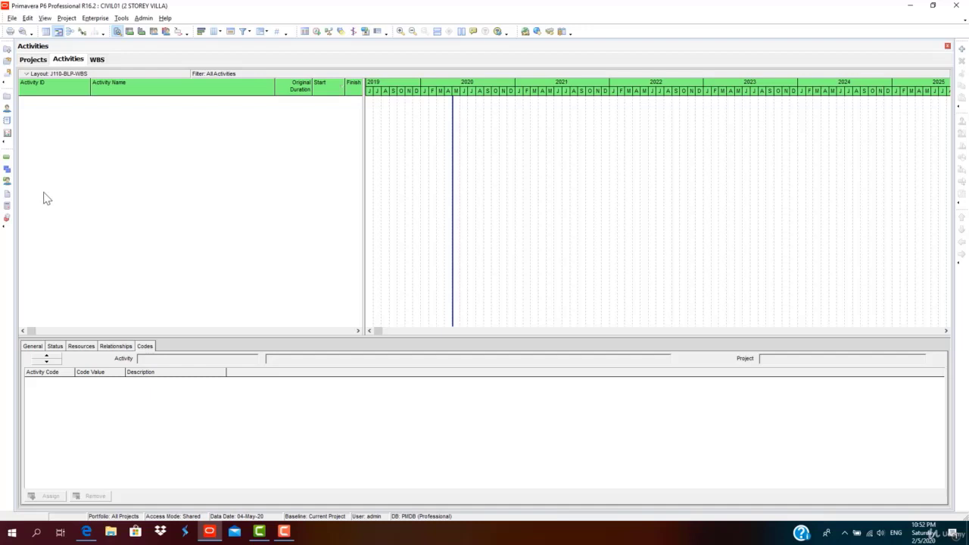
In Group and Sort, stop hiding empty WBS bands and try a different first grouping field.
click(268, 34)
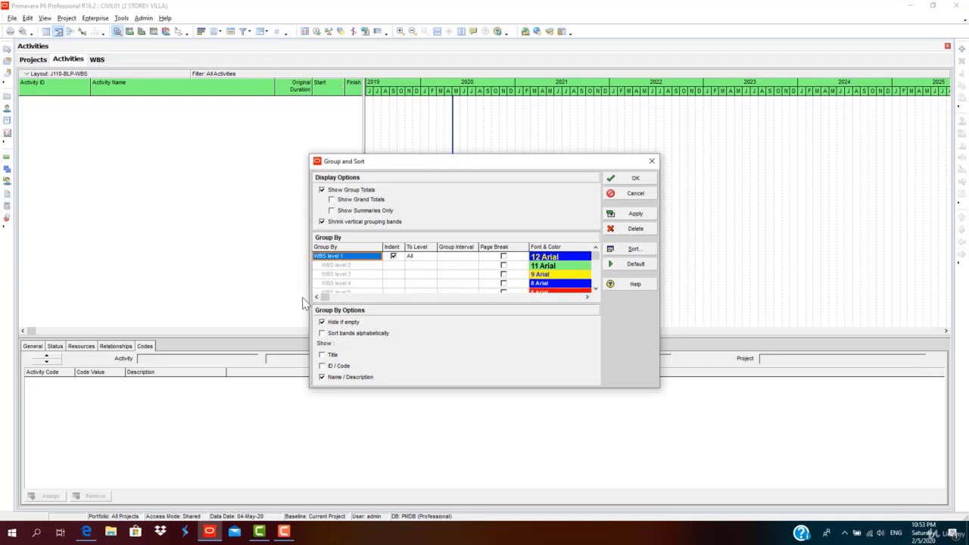
click(322, 323)
click(644, 215)
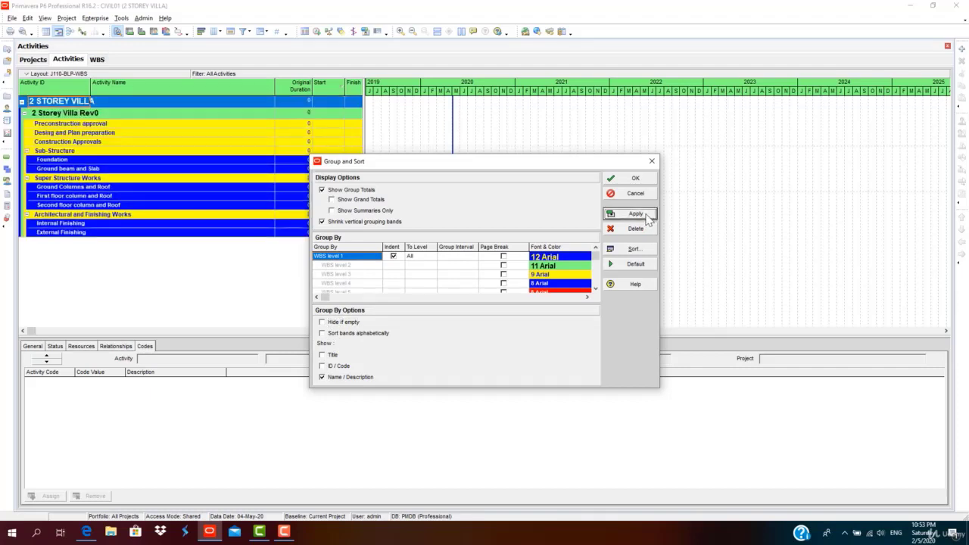
click(371, 259)
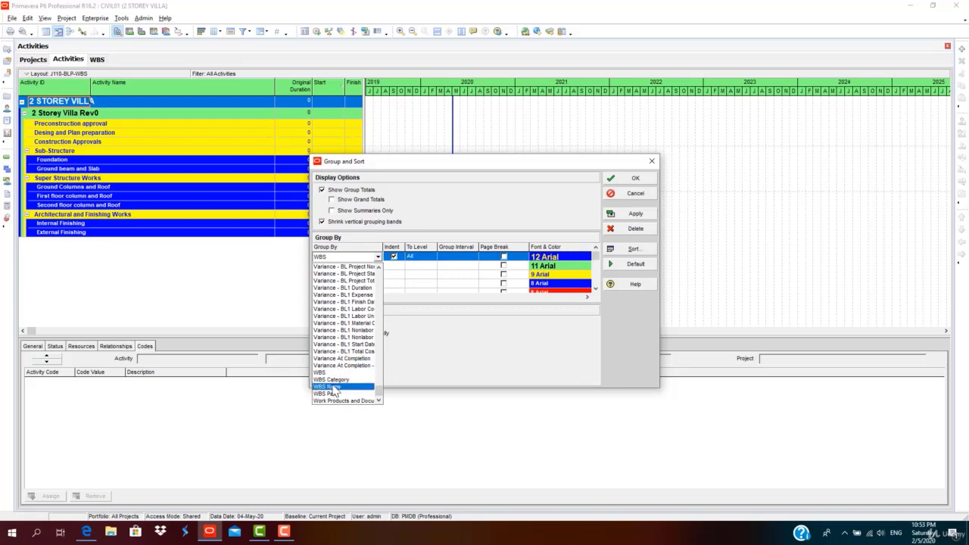
scroll(352, 318, up, 3)
scroll(352, 311, up, 2)
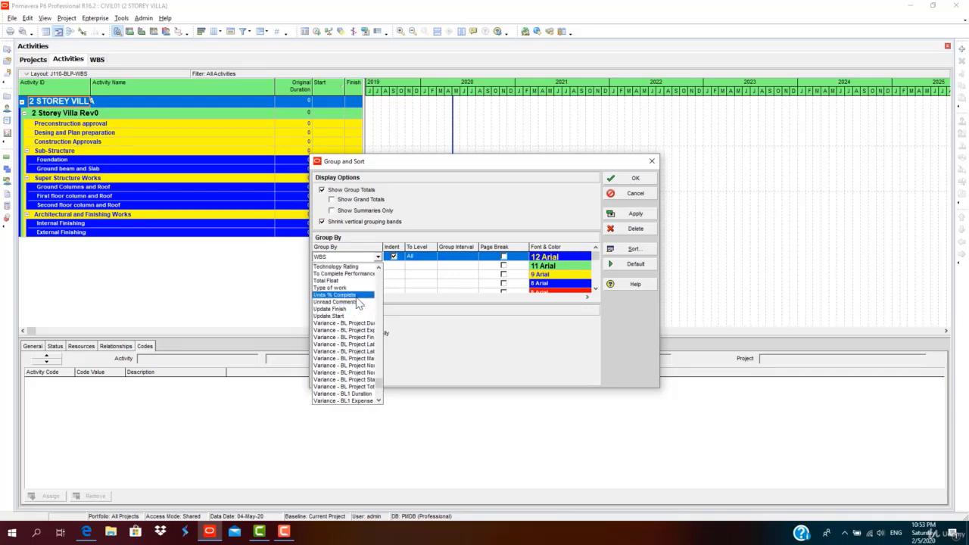
scroll(358, 304, down, 5)
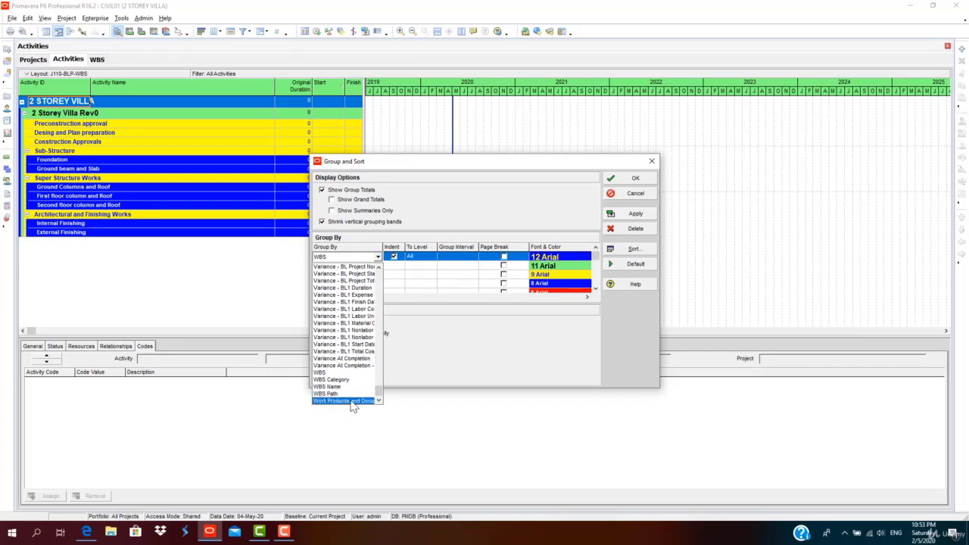
click(353, 401)
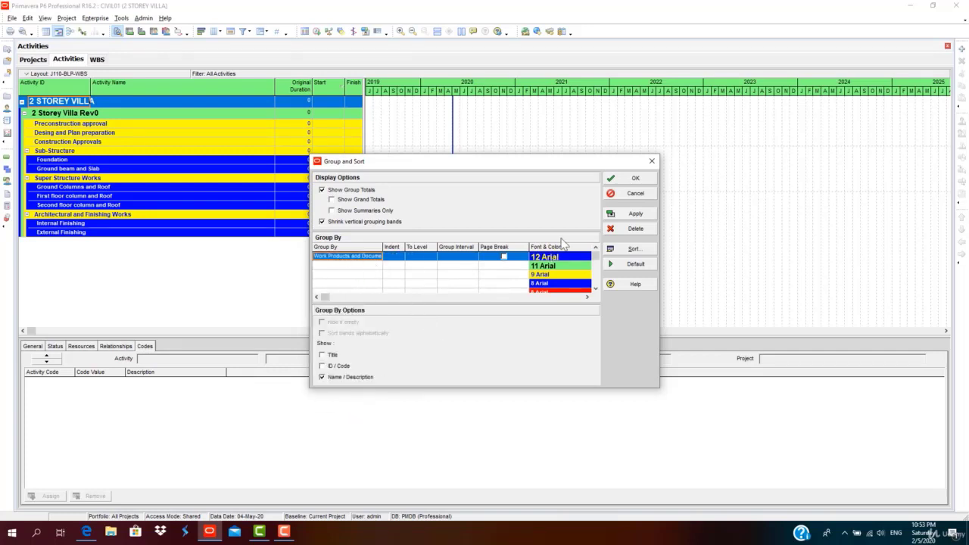
click(635, 215)
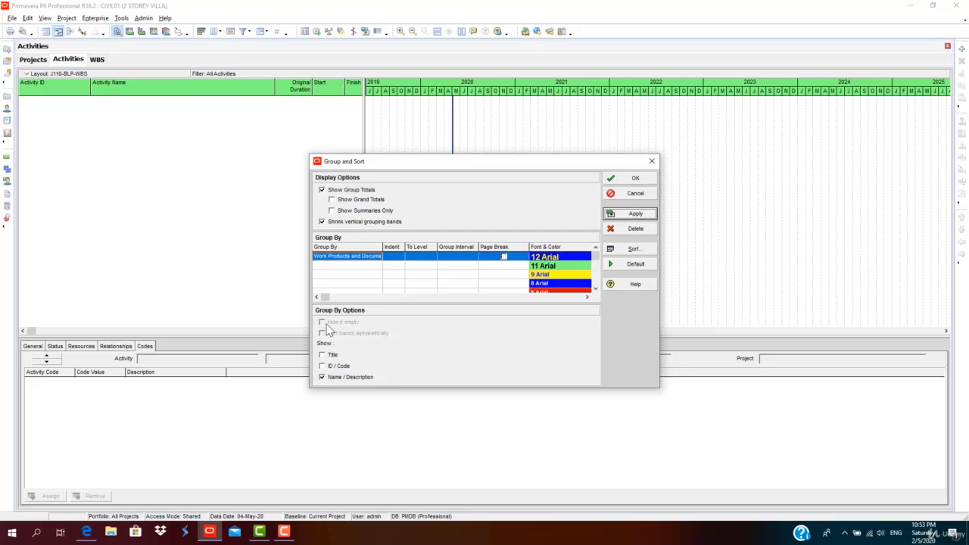
Set Group By to WBS, apply it, and confirm the grouping settings.
click(371, 258)
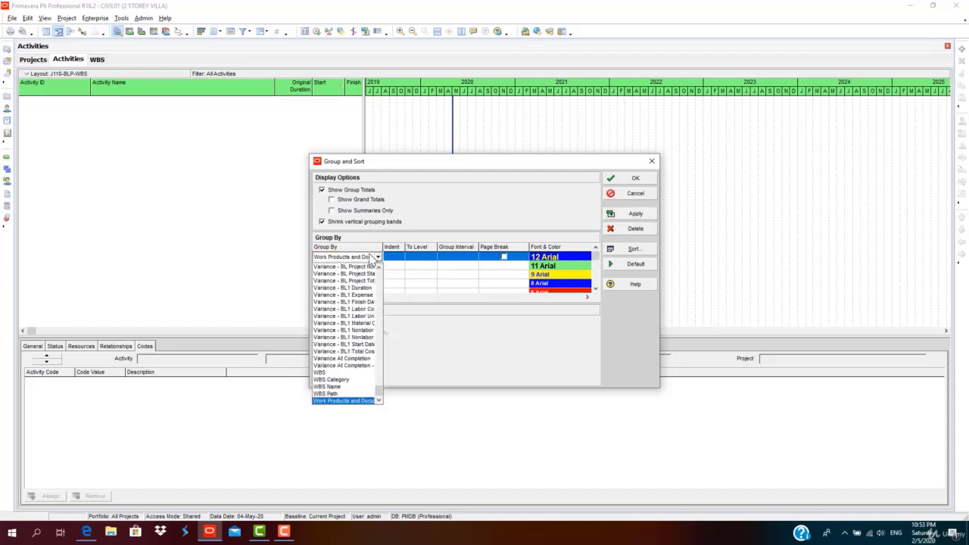
click(345, 373)
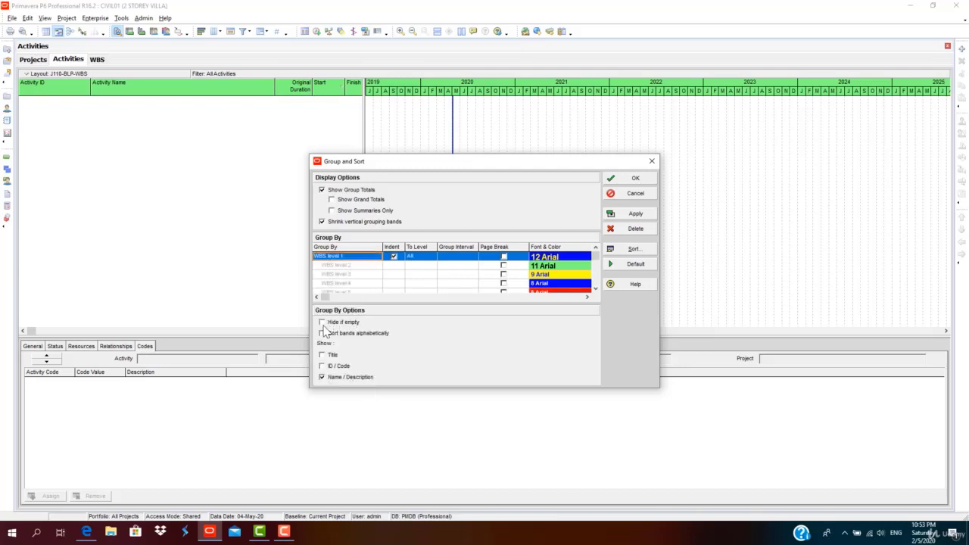
click(633, 216)
click(635, 181)
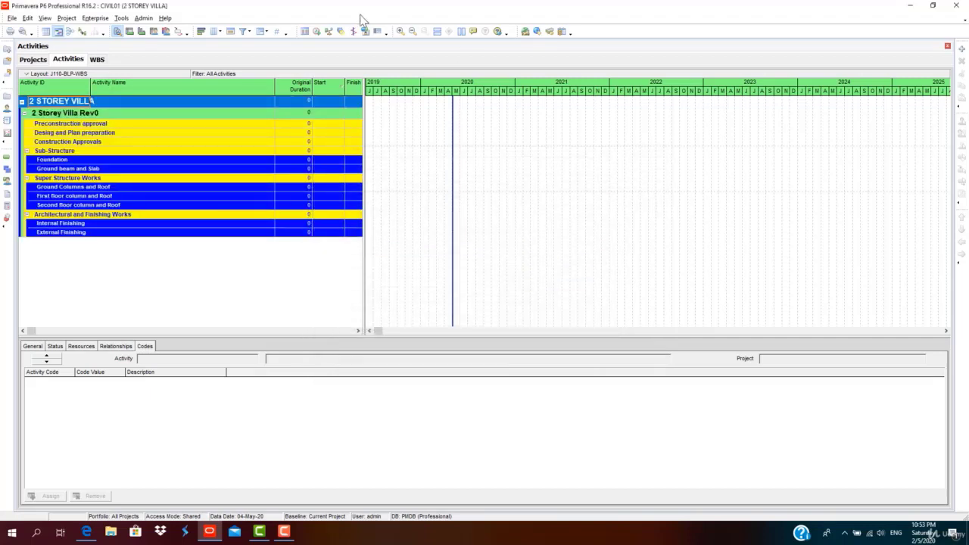
click(260, 33)
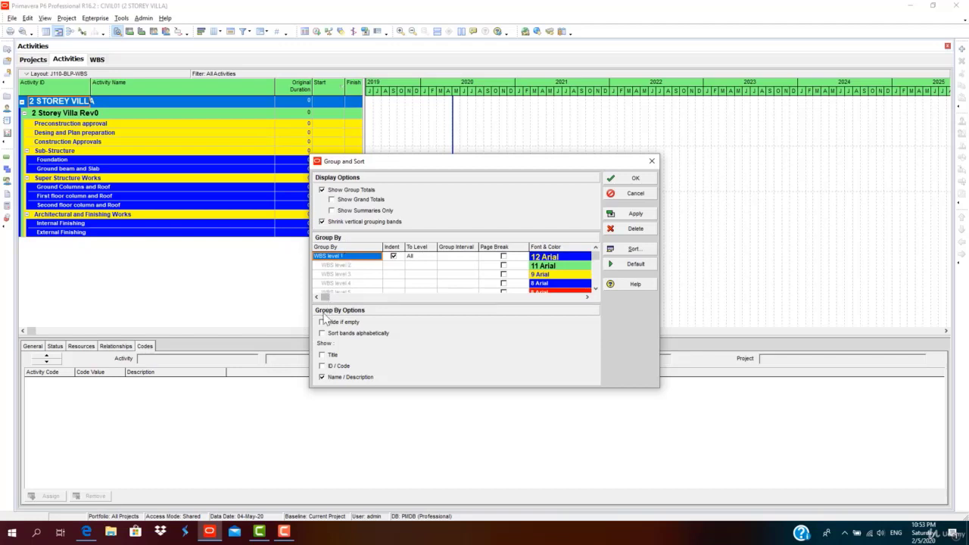
click(634, 214)
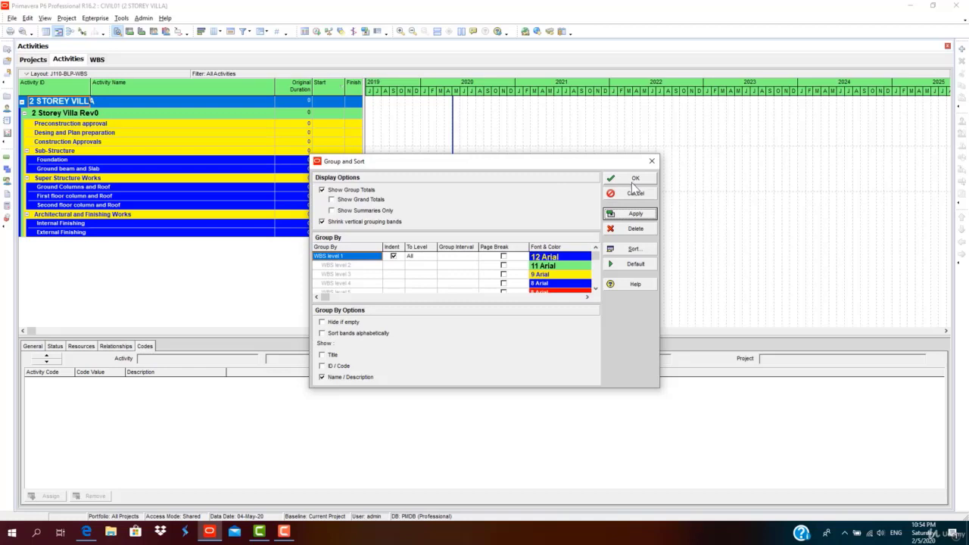
click(635, 179)
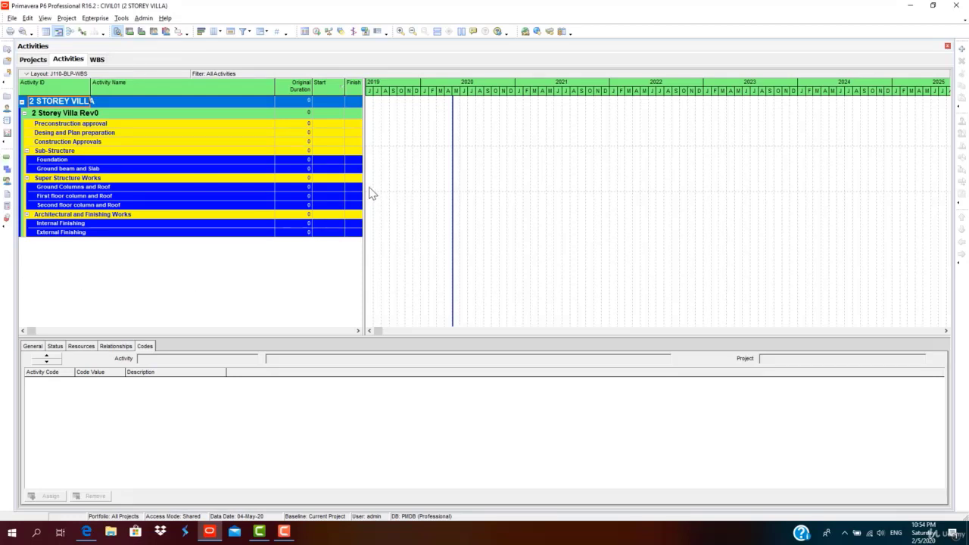
Widen the activity table against the Gantt chart and select the Preconstruction approval band.
drag(365, 187, 422, 173)
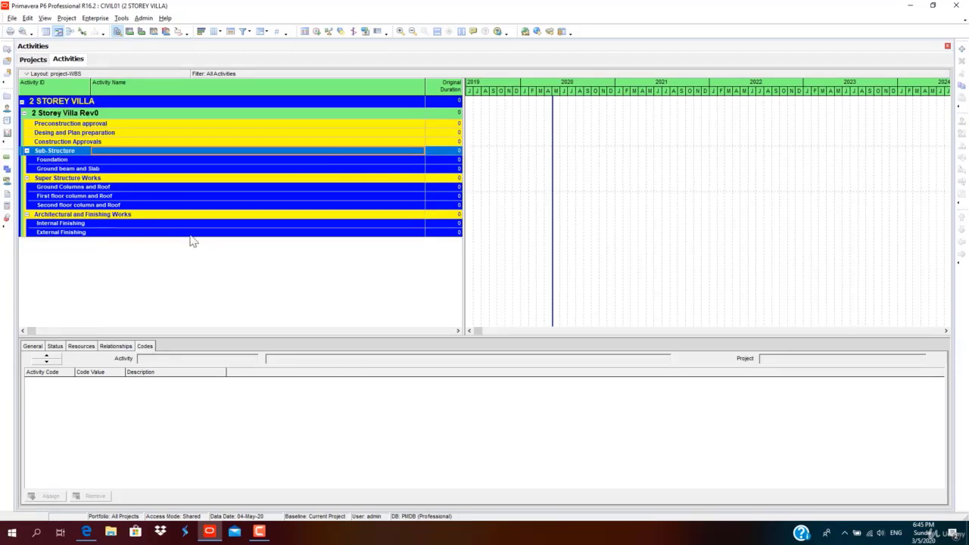
click(117, 124)
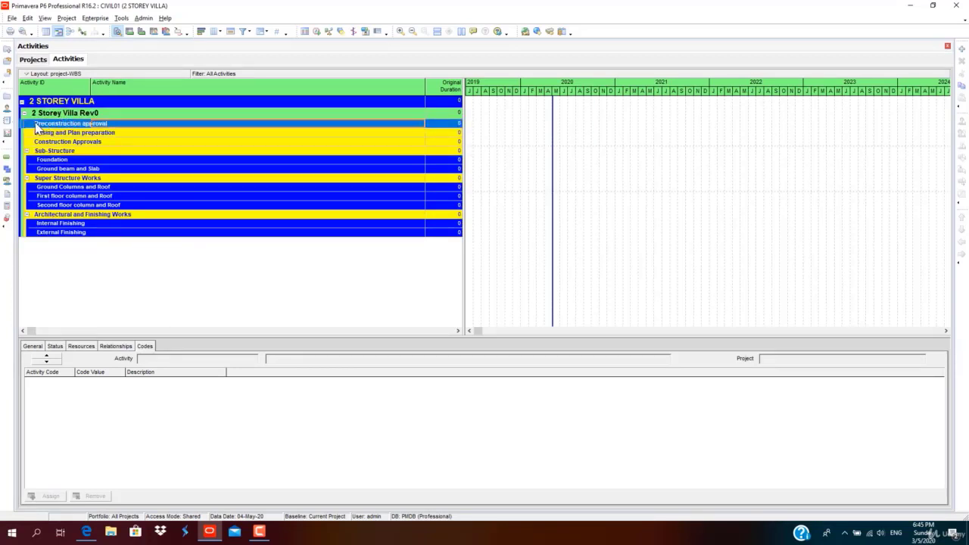
Add activity A1000 under Preconstruction approval, keeping its default name.
right_click(134, 125)
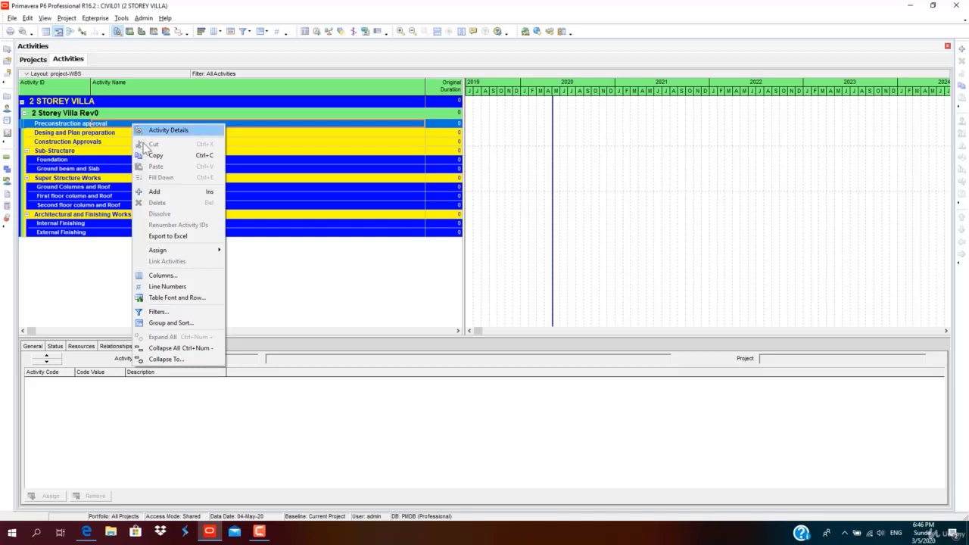
click(156, 192)
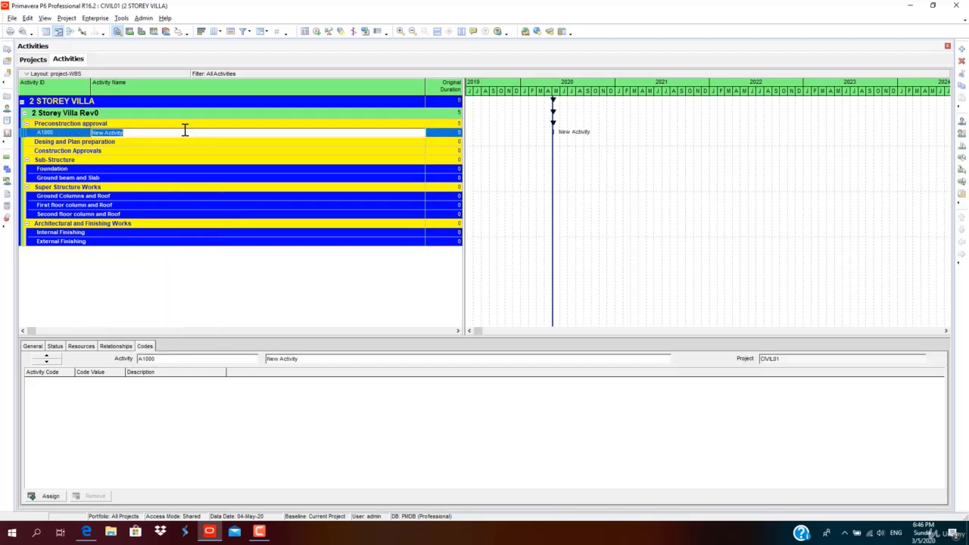
key(Return)
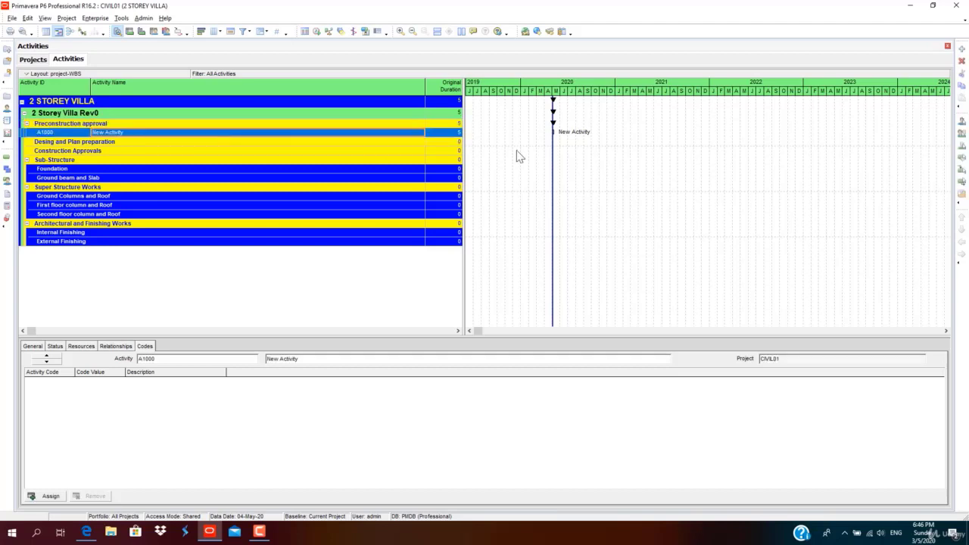
Start a new activity with ID PRECON_001 named 'Start of the Project'.
click(963, 50)
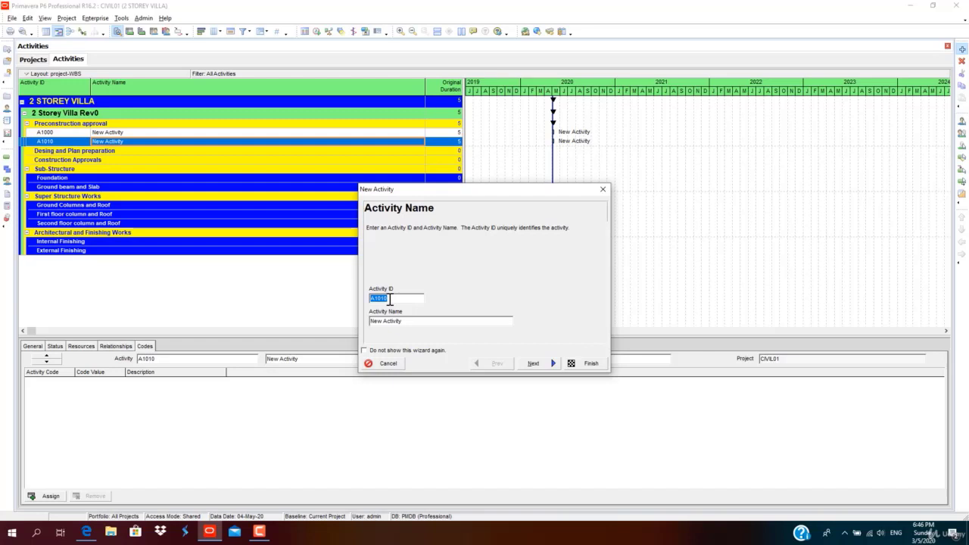
text(PRECON_001)
drag(415, 322, 368, 324)
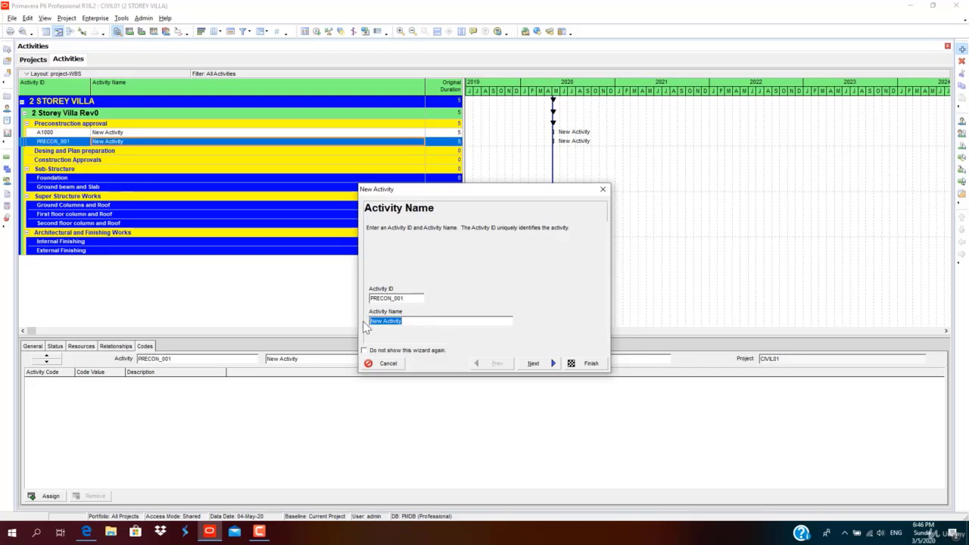
text(Start o)
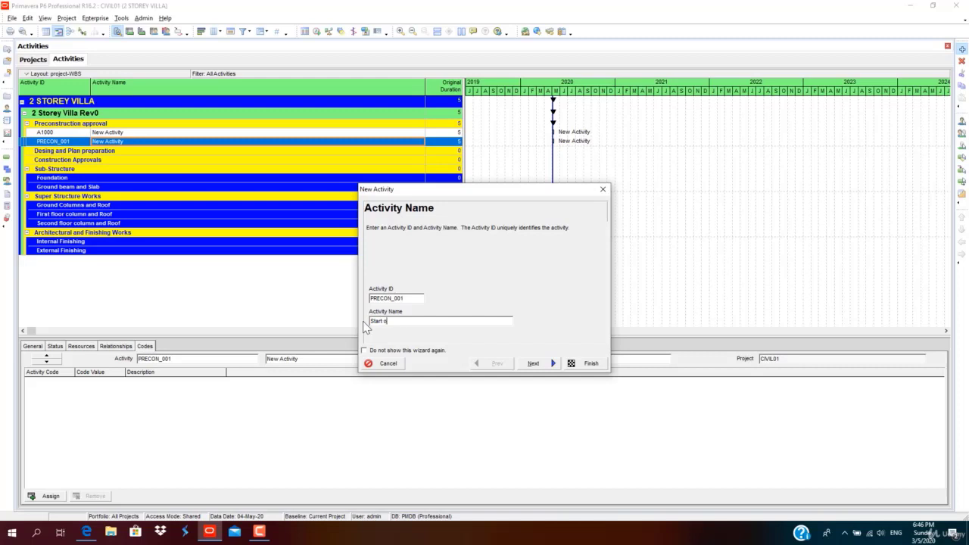
text(f the Project)
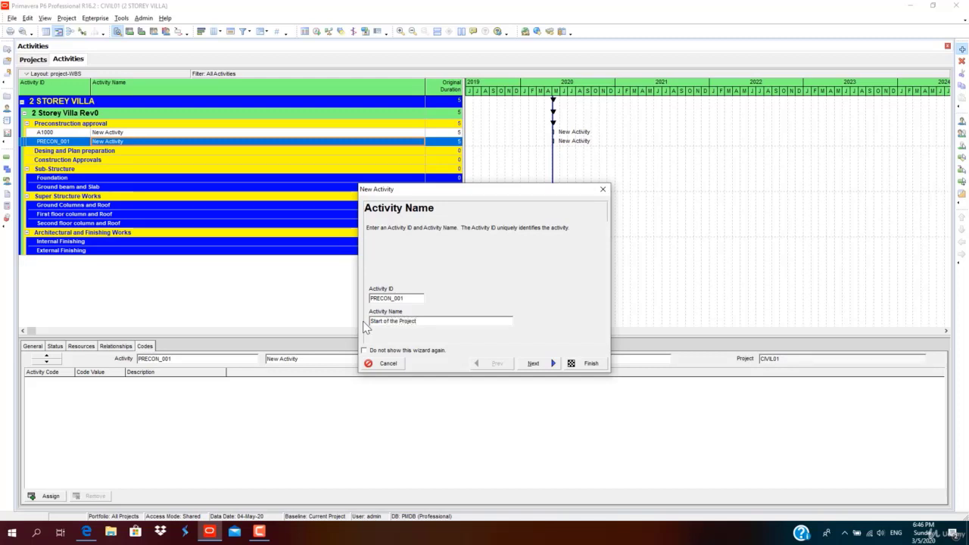
Assign the activity to the Preconstruction approval WBS, CIVIL01.1.1.
click(532, 363)
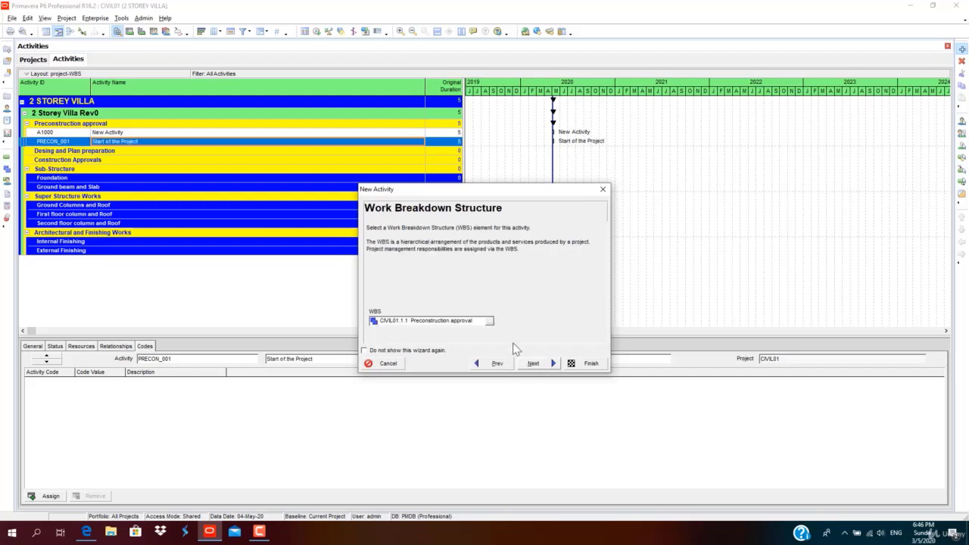
click(489, 320)
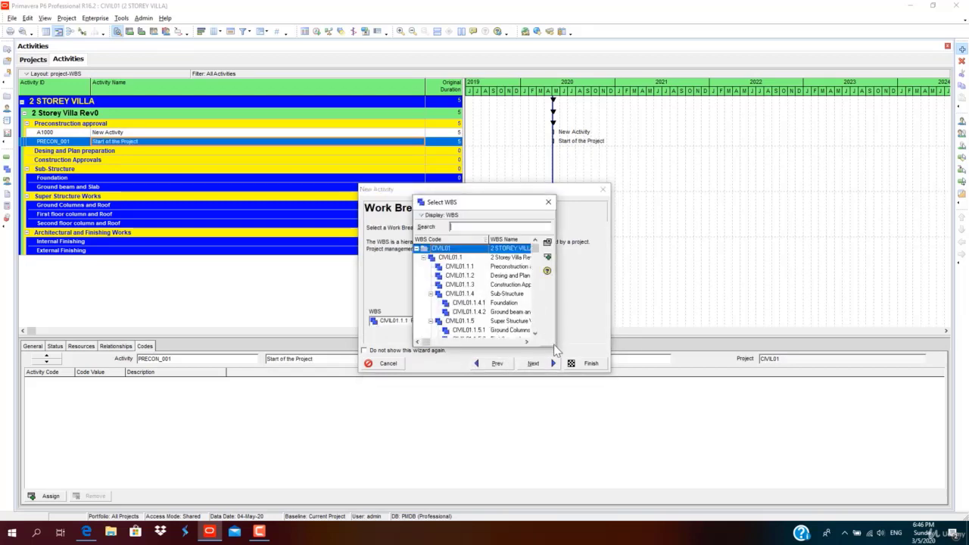
drag(553, 345, 628, 393)
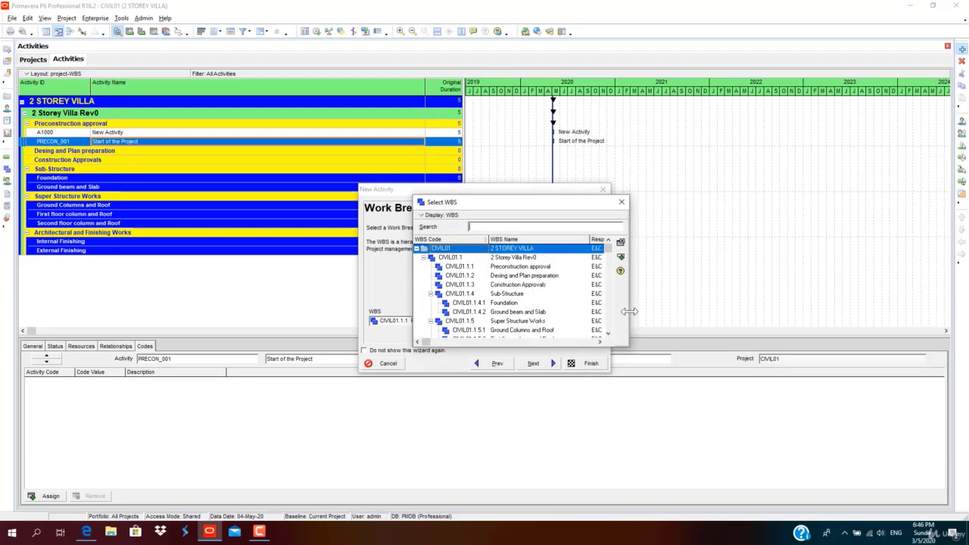
drag(628, 316, 668, 313)
drag(514, 346, 510, 403)
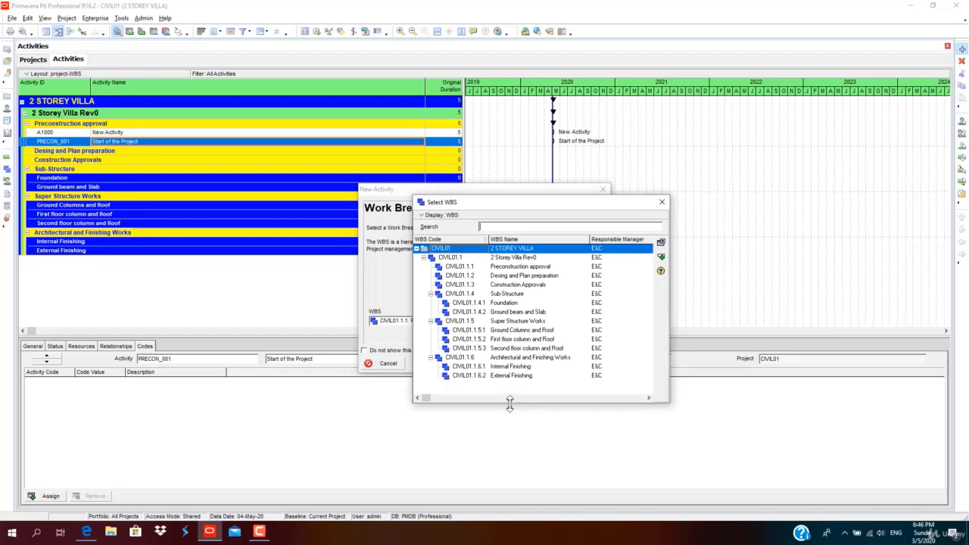
click(517, 268)
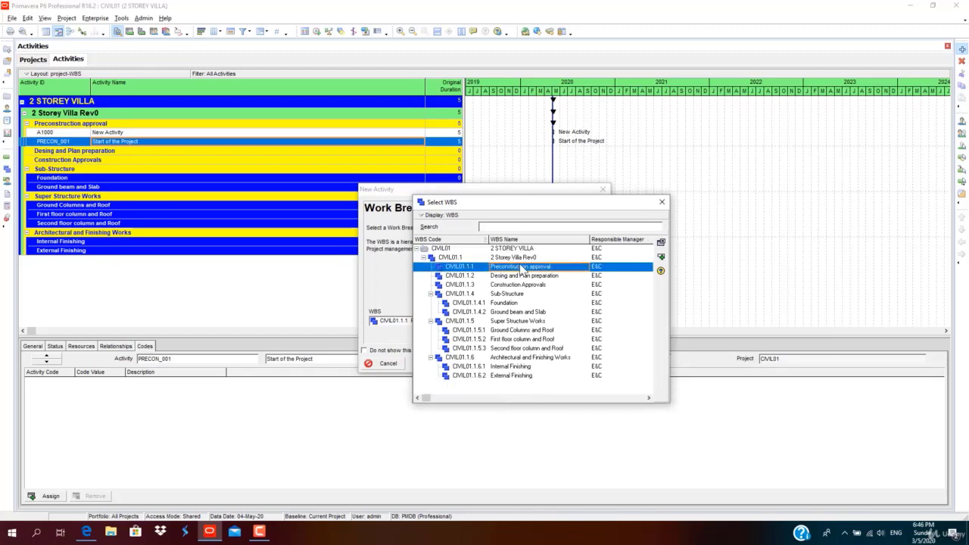
double_click(561, 266)
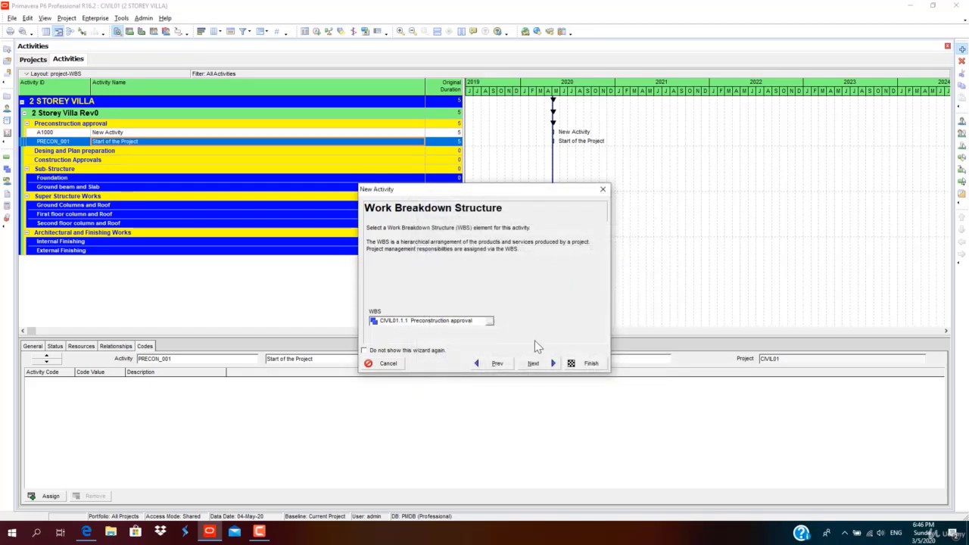
Make it a Start Milestone and finish the wizard without relationships.
click(533, 363)
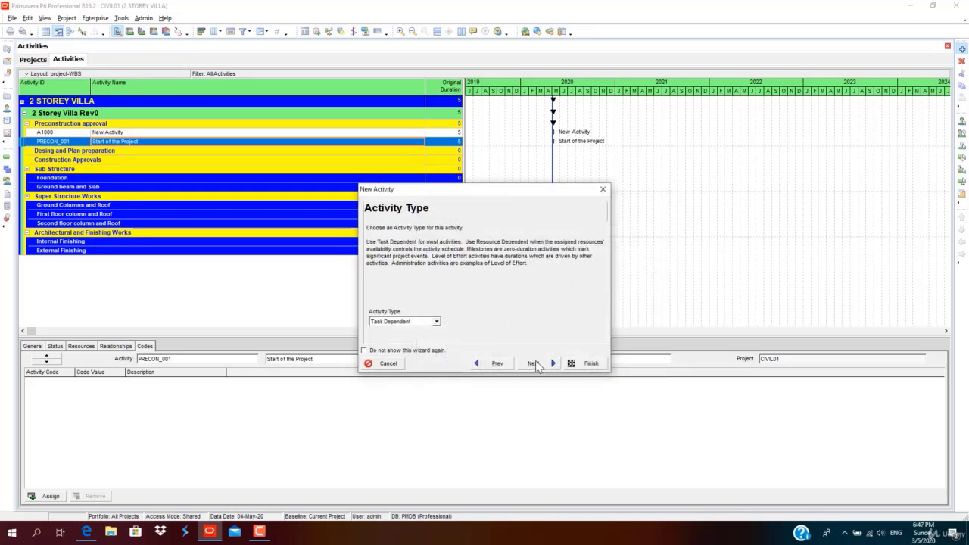
click(437, 322)
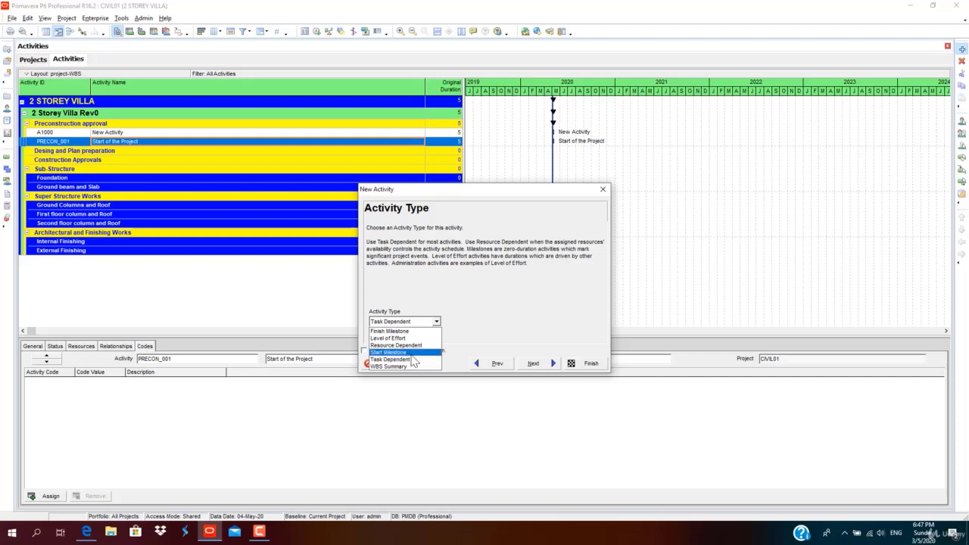
click(414, 352)
click(533, 364)
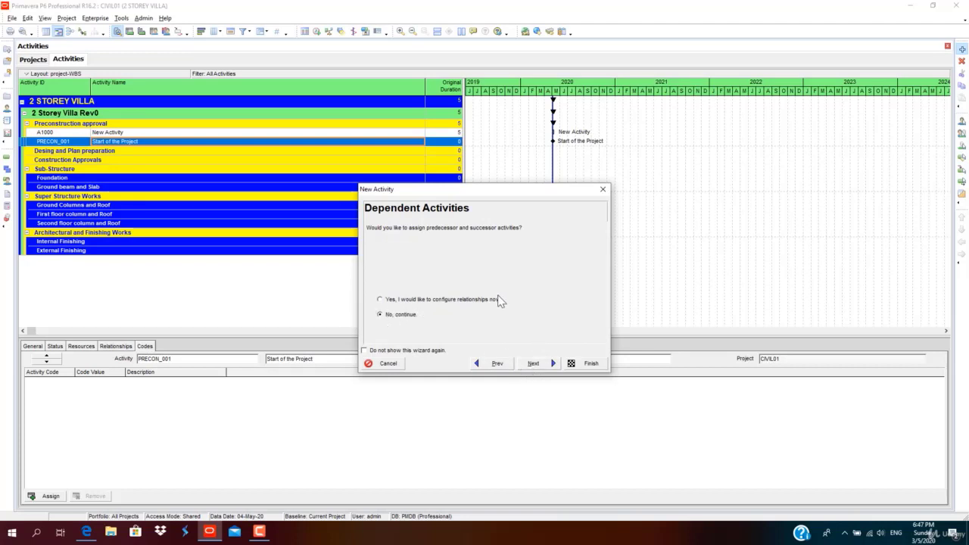
click(534, 366)
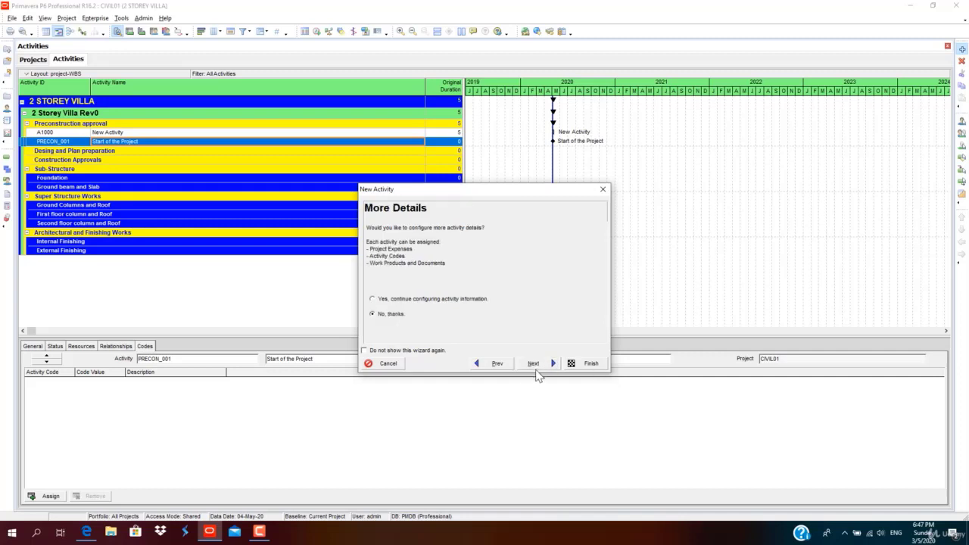
click(590, 364)
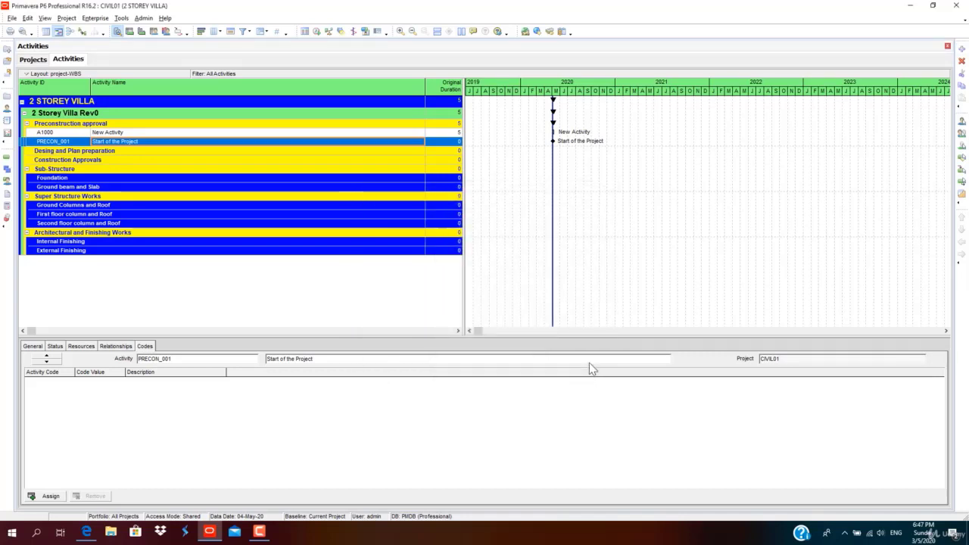
Add activity PRECON_011 'New Activity' (5 days) below the PRECON_001 milestone.
click(221, 132)
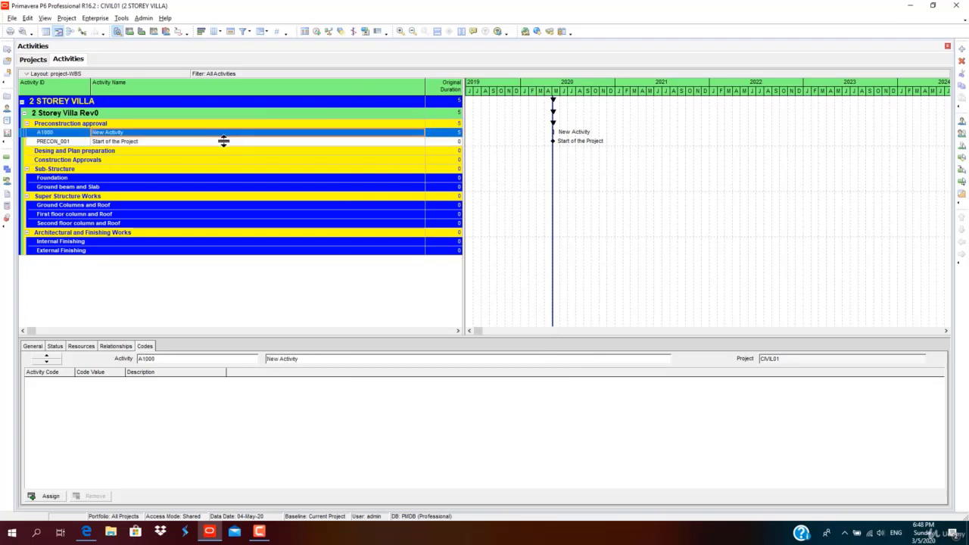
click(220, 140)
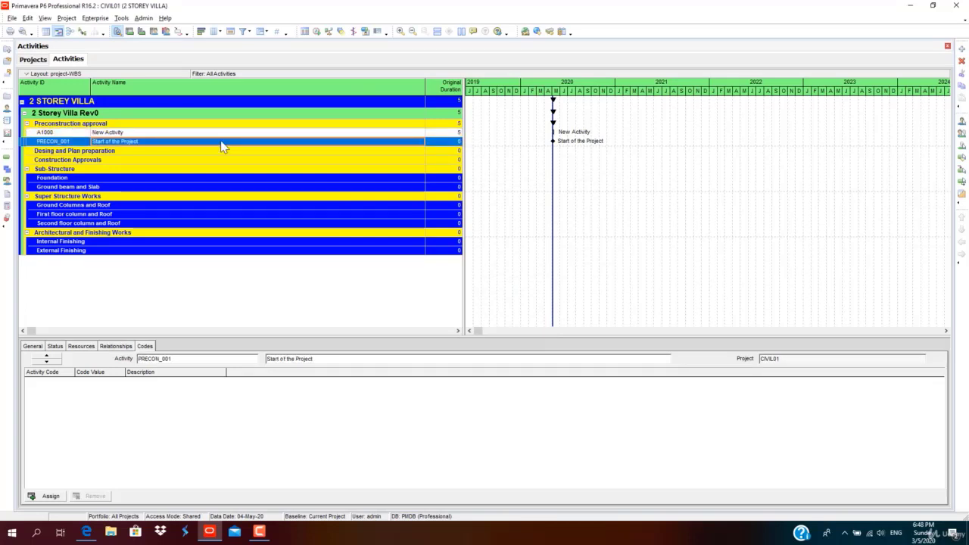
right_click(231, 145)
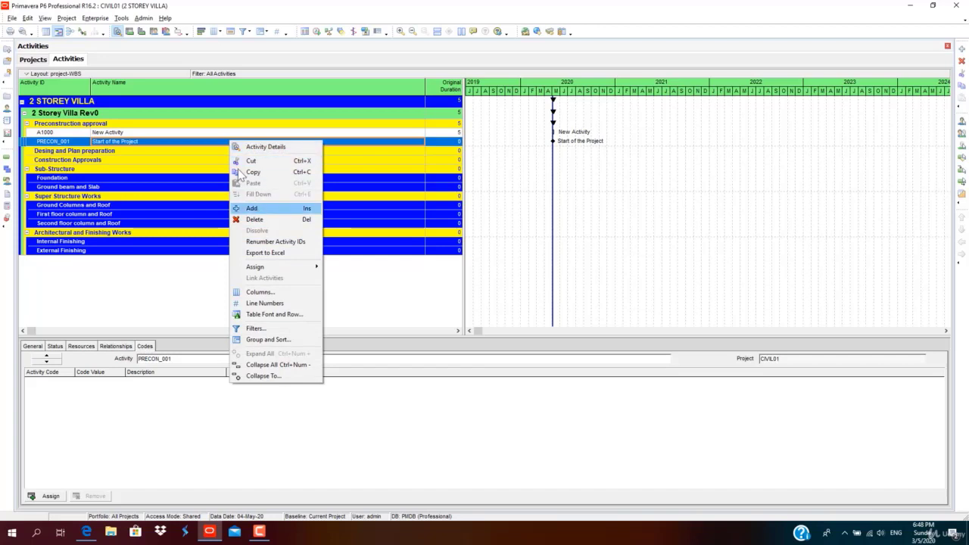
click(253, 209)
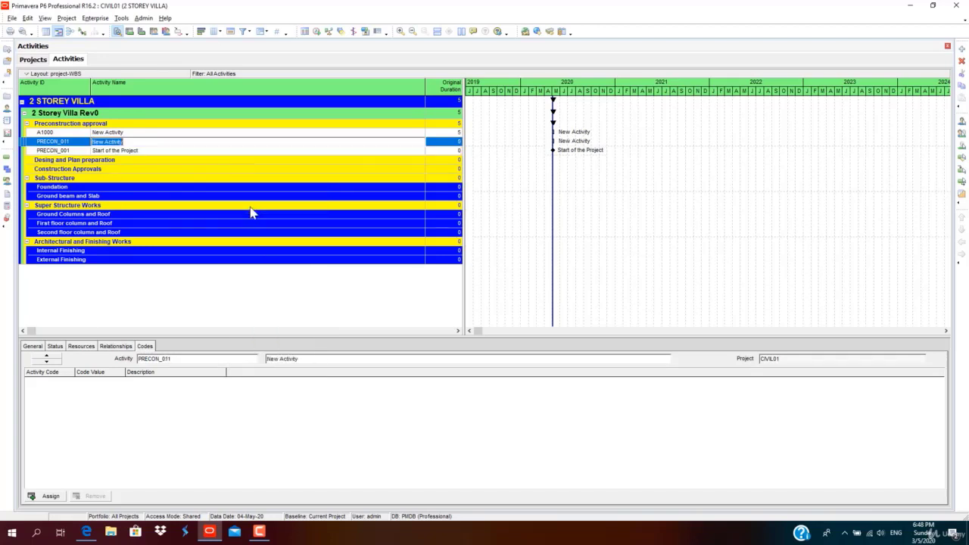
click(71, 142)
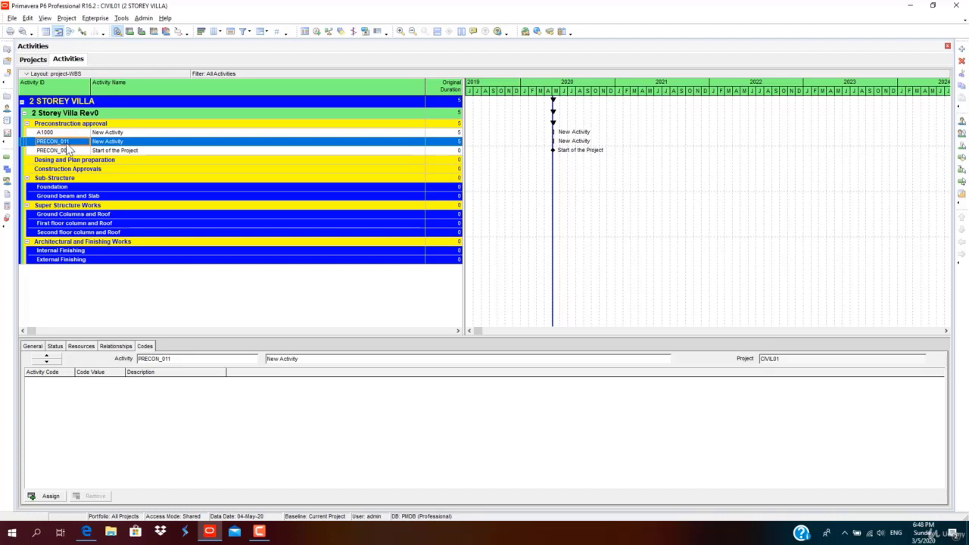
click(155, 144)
click(456, 143)
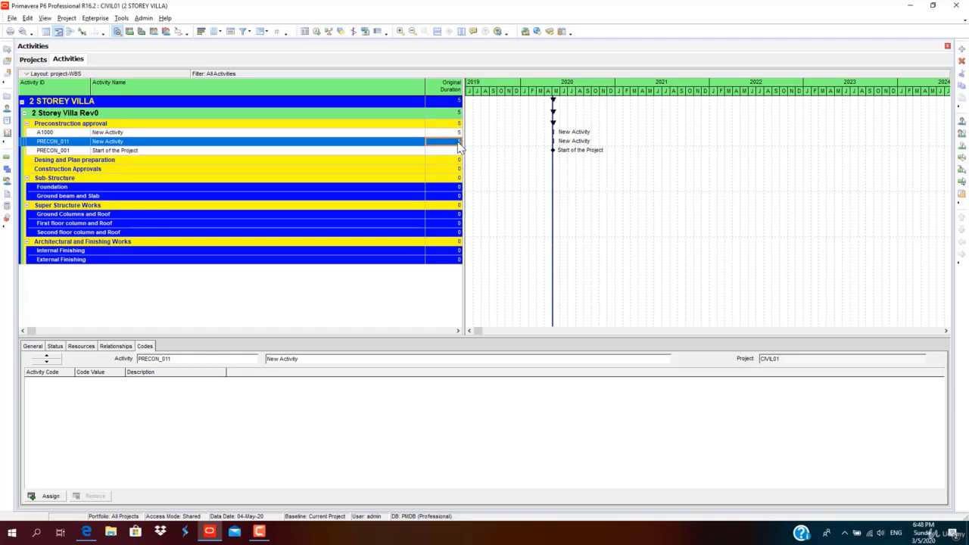
Select activity A1000 and bring up its context menu.
click(182, 151)
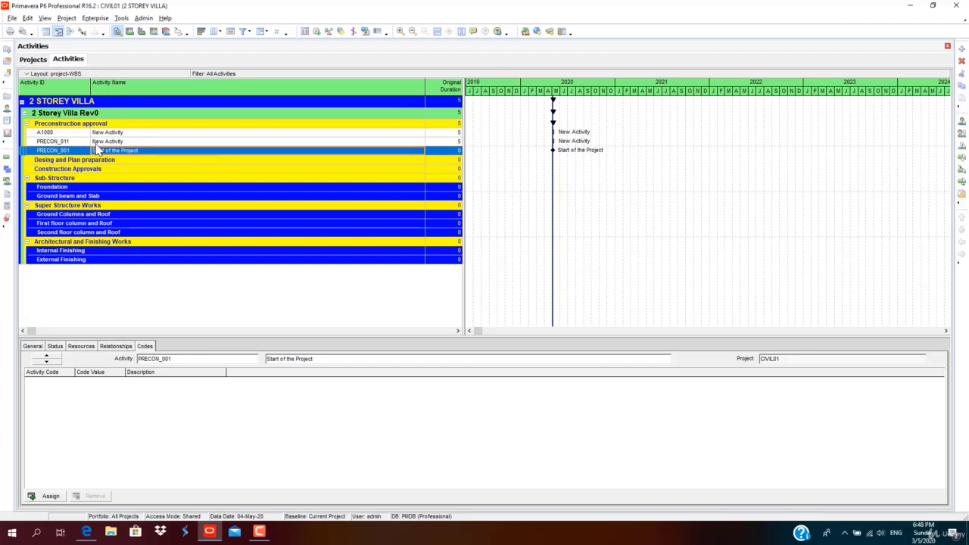
click(117, 133)
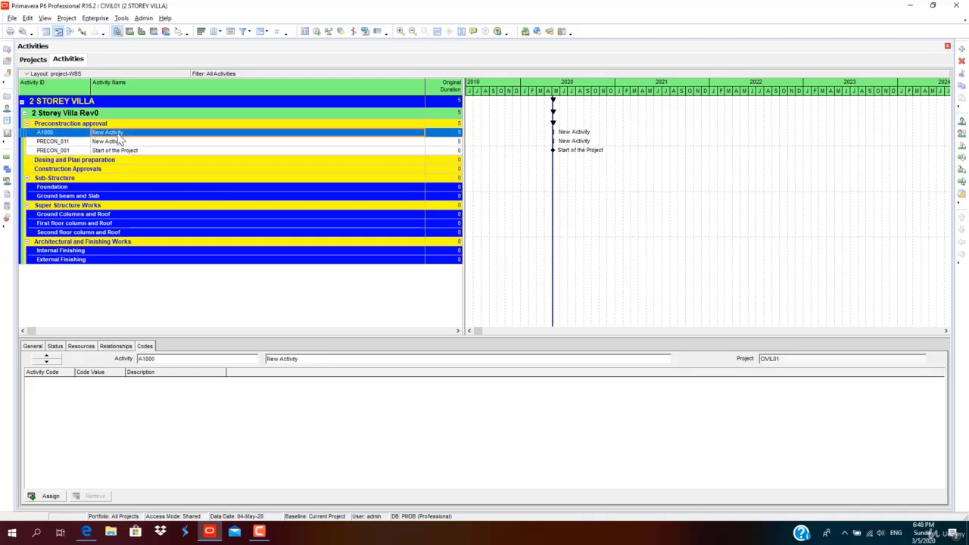
right_click(118, 136)
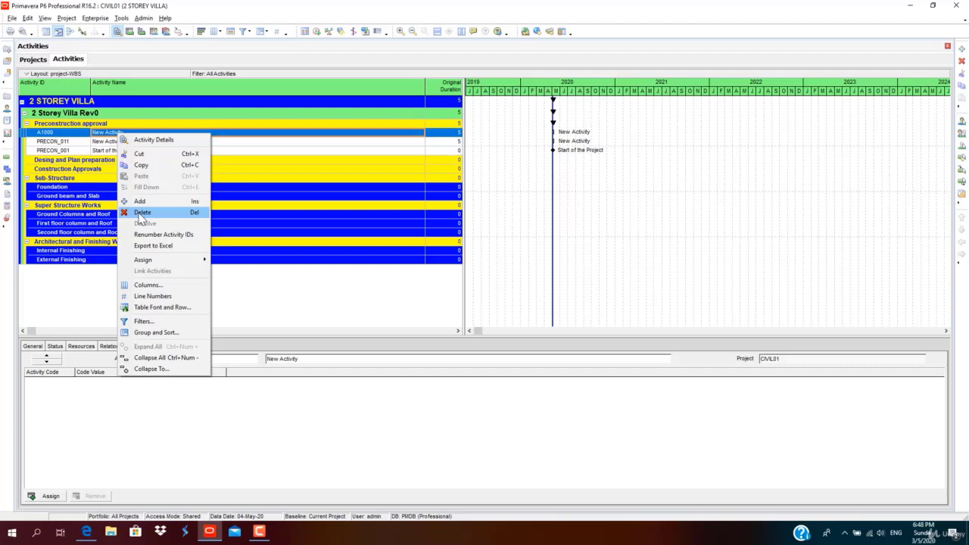
Cut activity A1000 and paste it into the Desing and Plan preparation band.
click(152, 155)
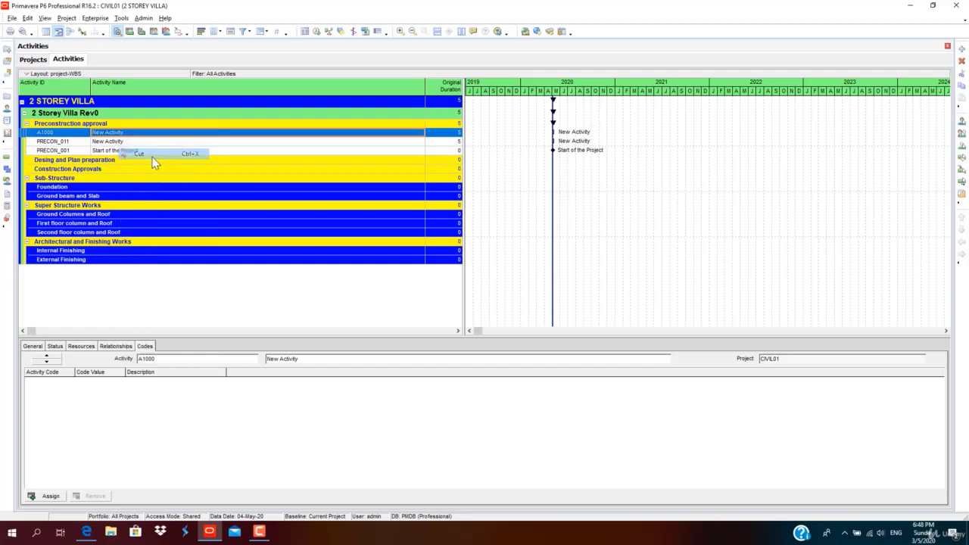
click(152, 161)
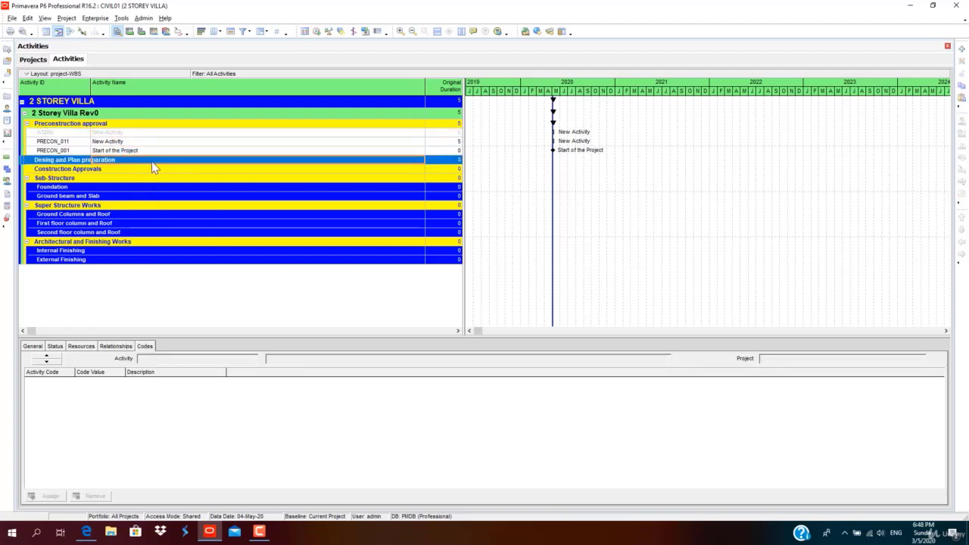
right_click(151, 161)
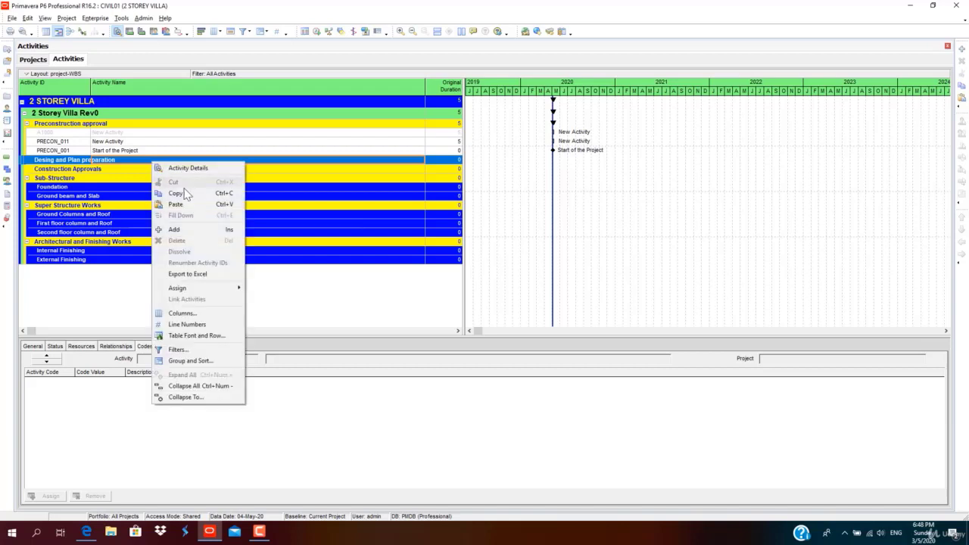
click(176, 205)
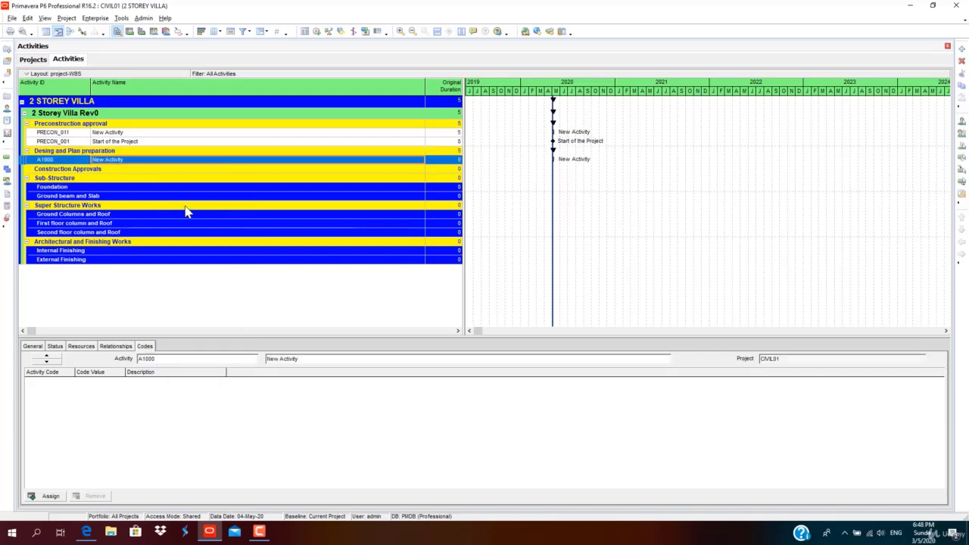
right_click(121, 160)
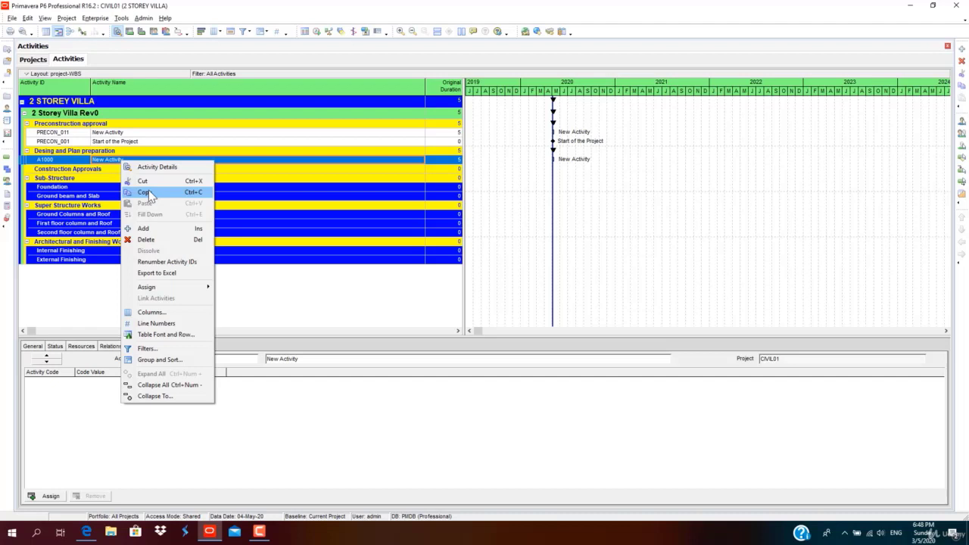
Copy and paste A1000 with default options, auto-numbering the copy as A1010.
click(149, 193)
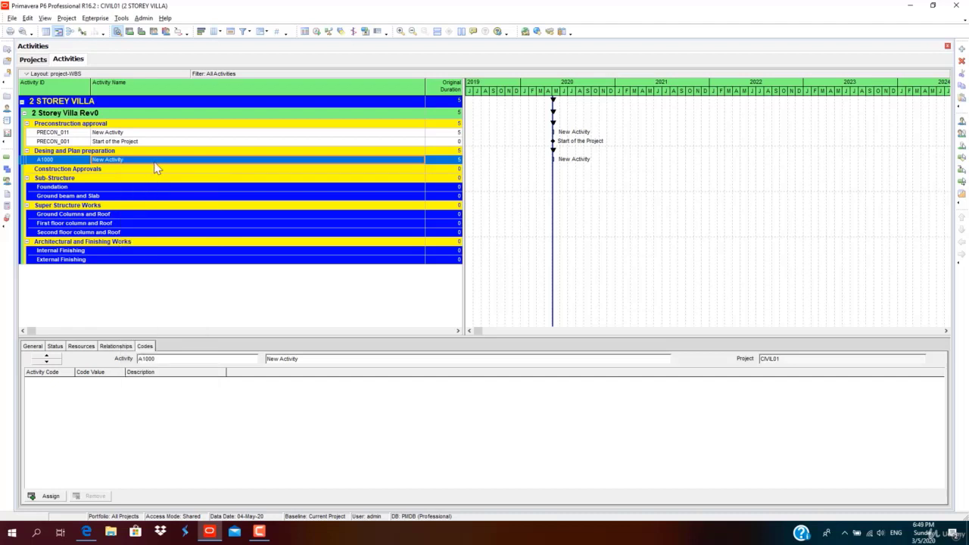
right_click(154, 168)
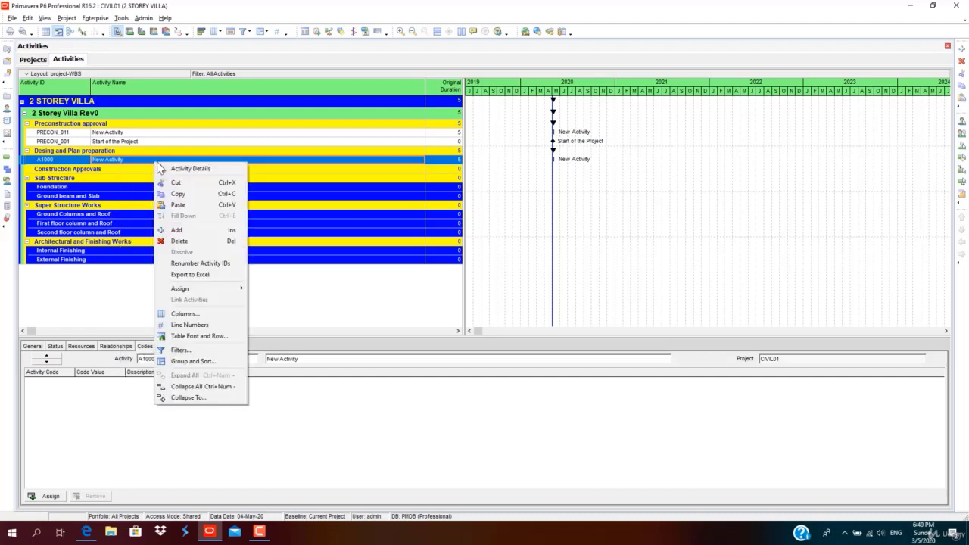
click(177, 205)
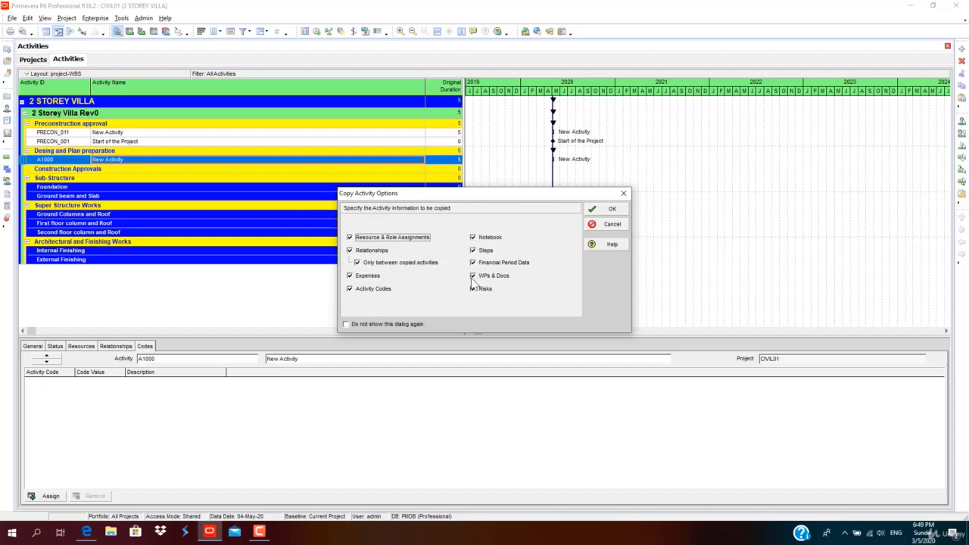
click(607, 212)
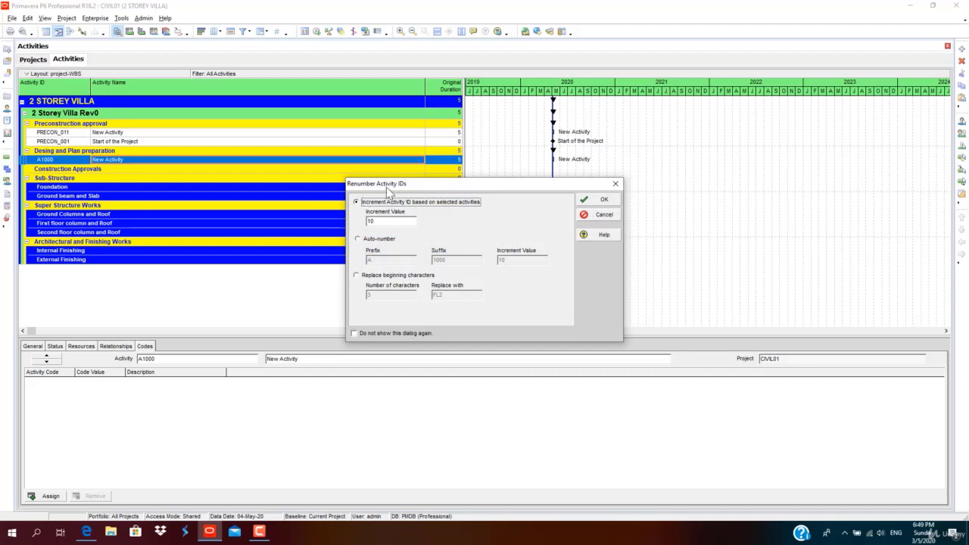
click(373, 221)
click(359, 240)
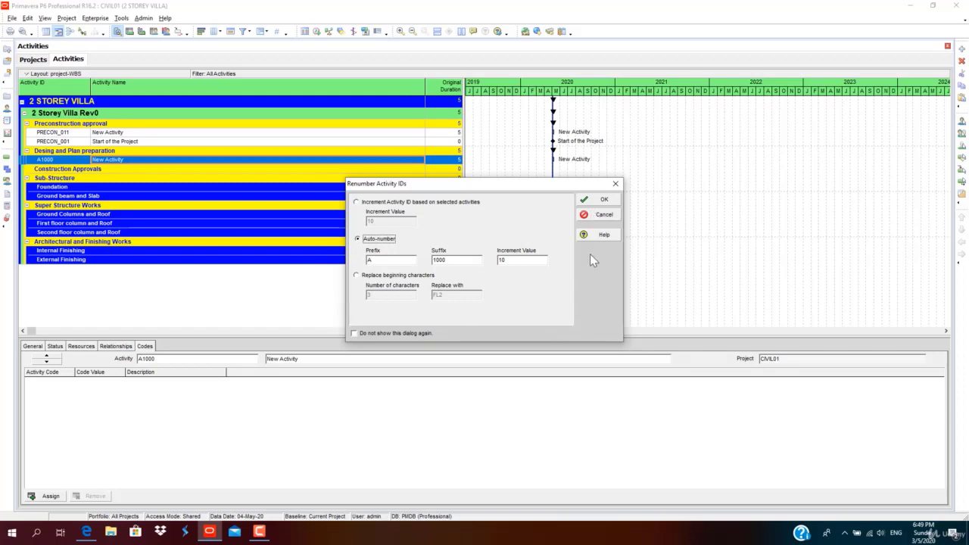
click(606, 201)
Delete activities A1000 and A1010 from Desing and Plan preparation.
click(63, 159)
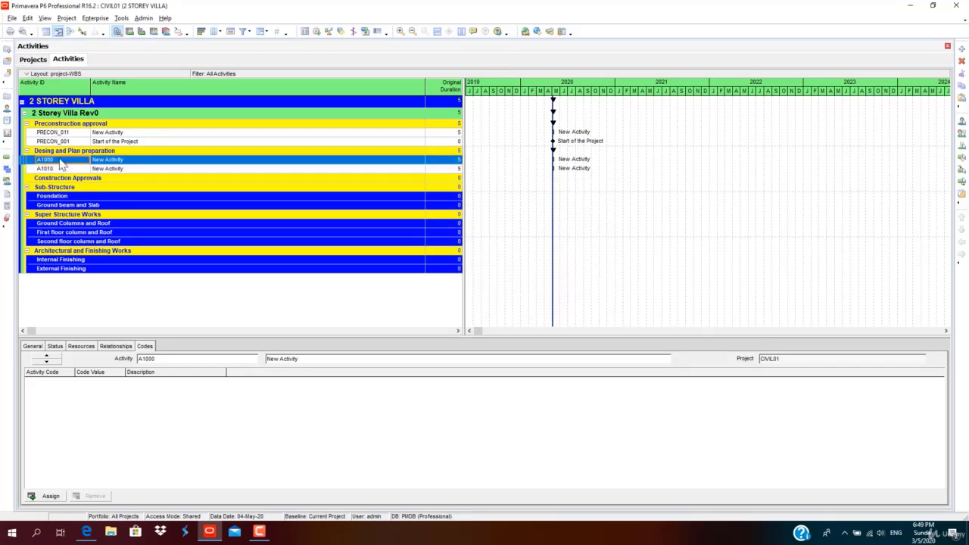
right_click(126, 161)
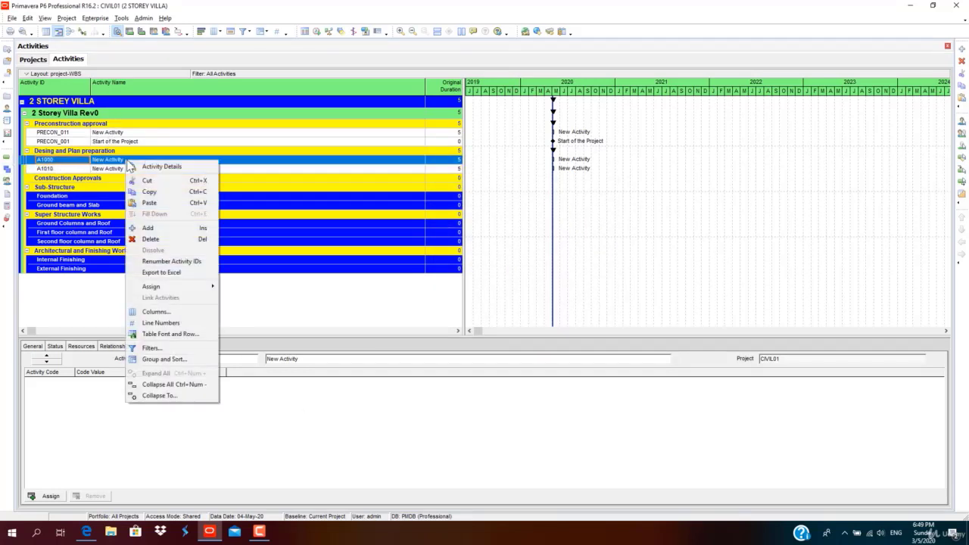
click(148, 239)
click(459, 283)
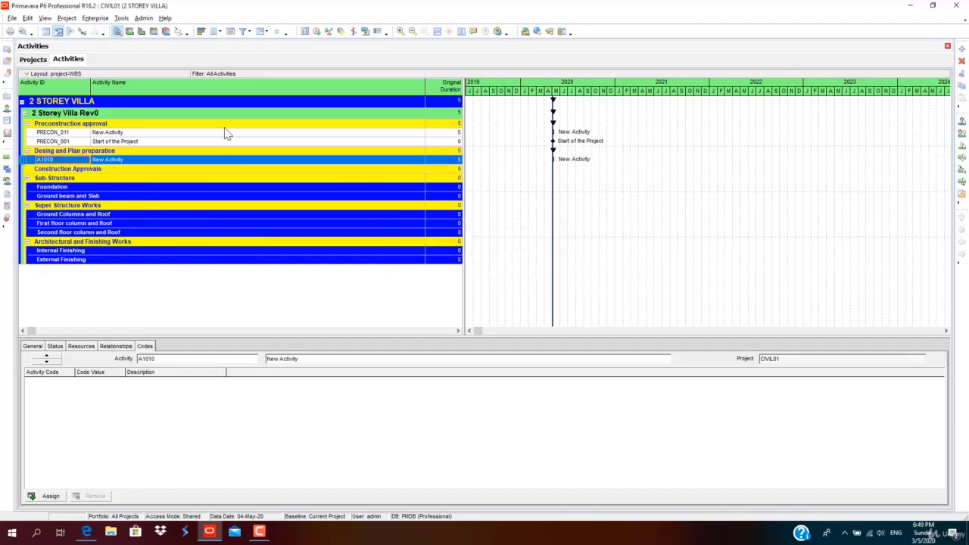
right_click(130, 160)
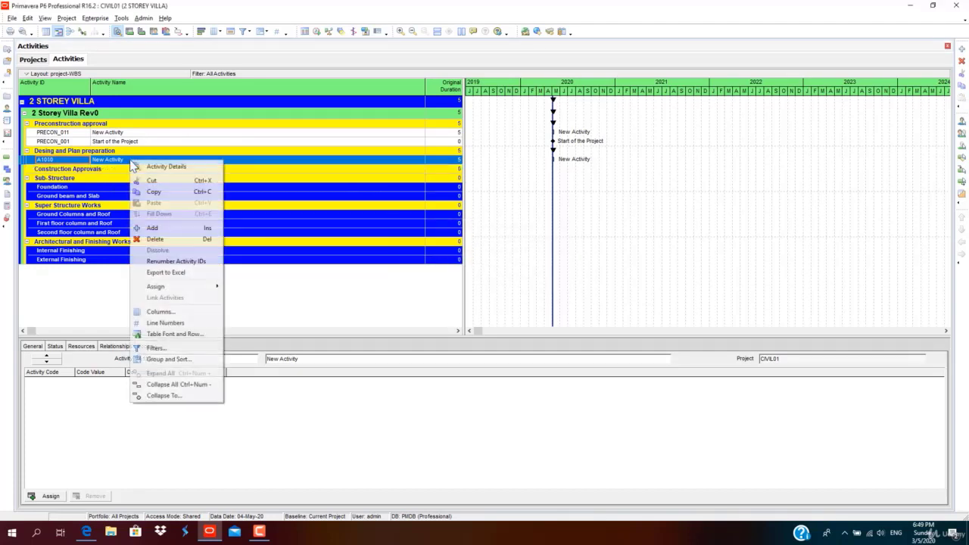
click(181, 243)
Confirm deleting A1010, then cut PRECON_011 and paste it above Start of the Project.
click(460, 283)
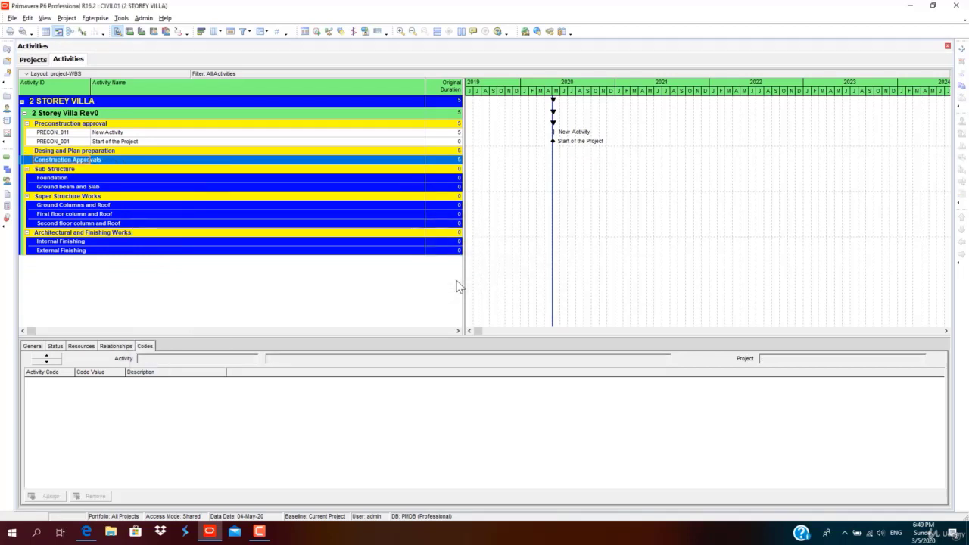
click(125, 133)
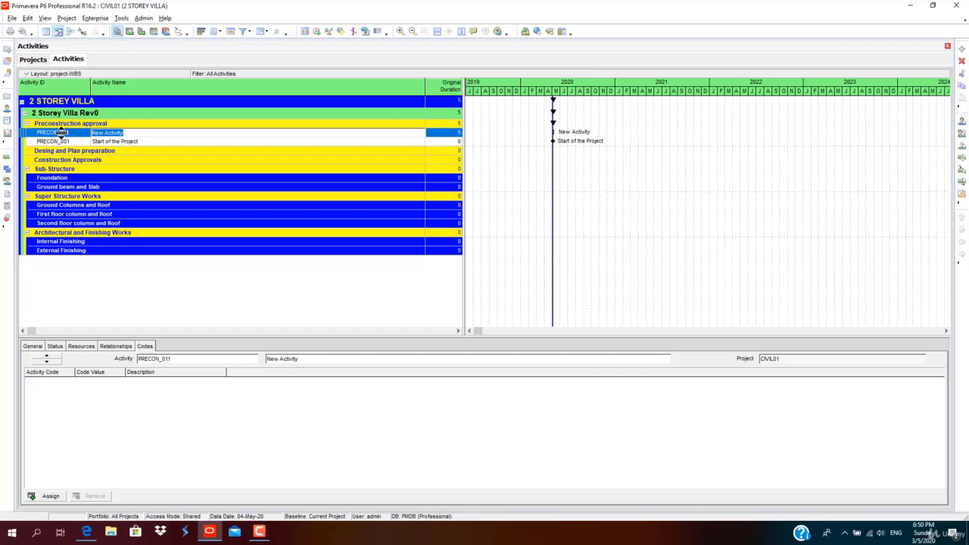
right_click(104, 134)
click(126, 154)
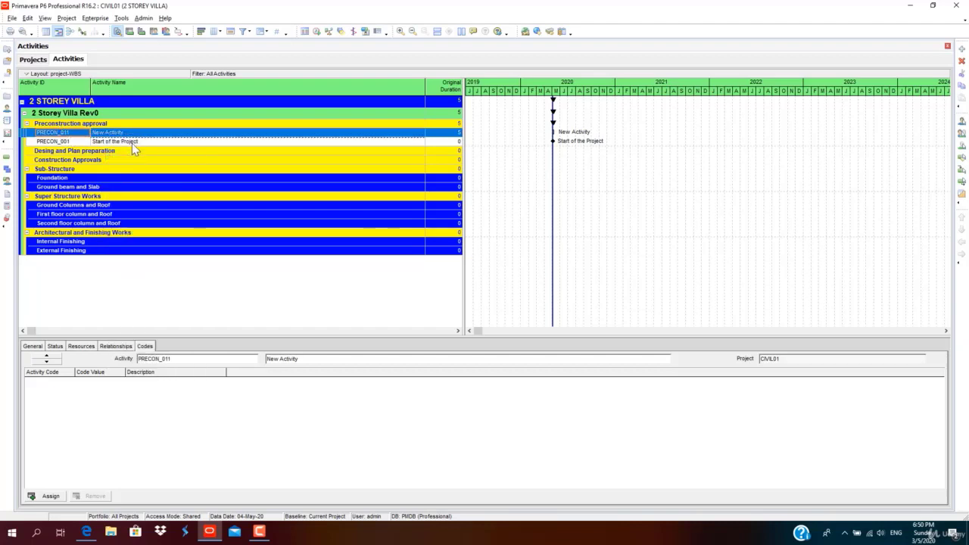
click(132, 143)
right_click(132, 143)
click(167, 186)
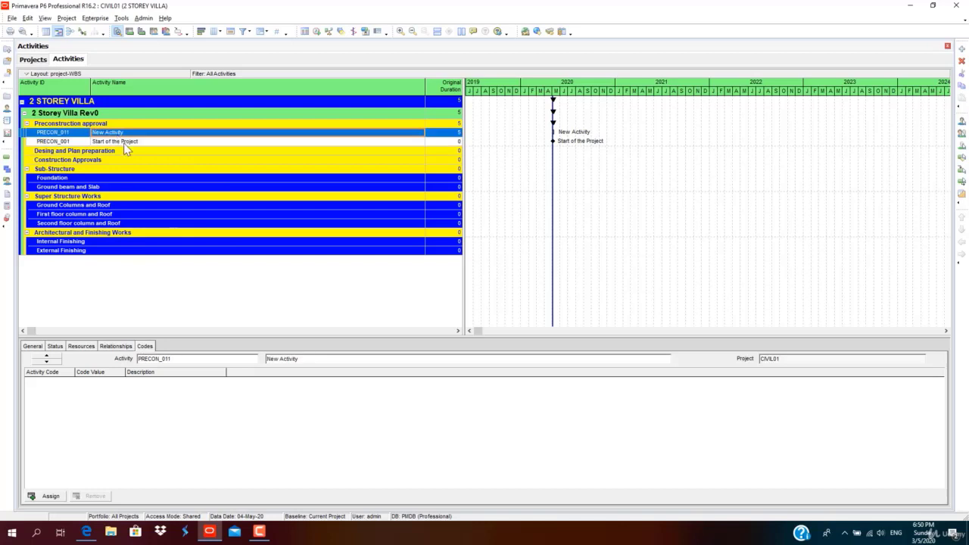
Rename activity PRECON_011 to 'Plan Approvals'.
click(170, 136)
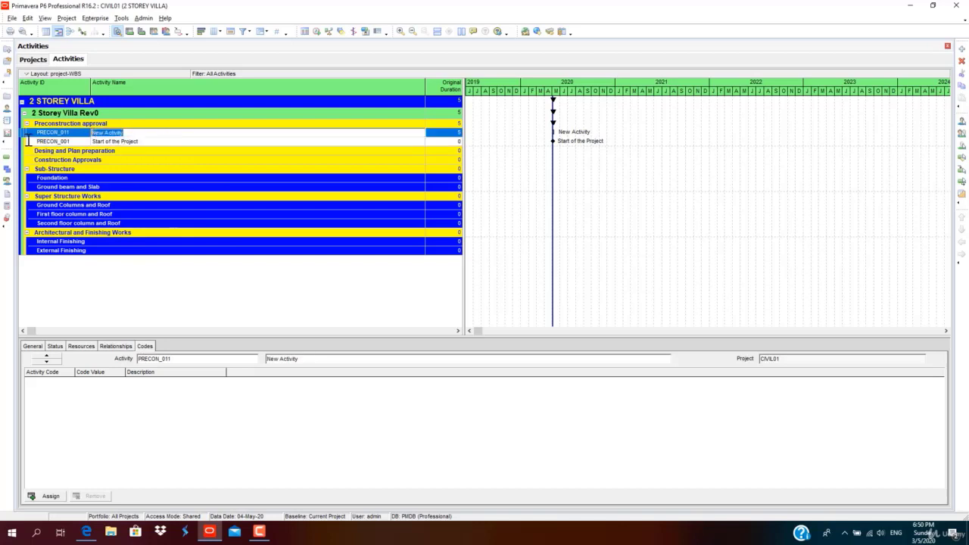
text(PL)
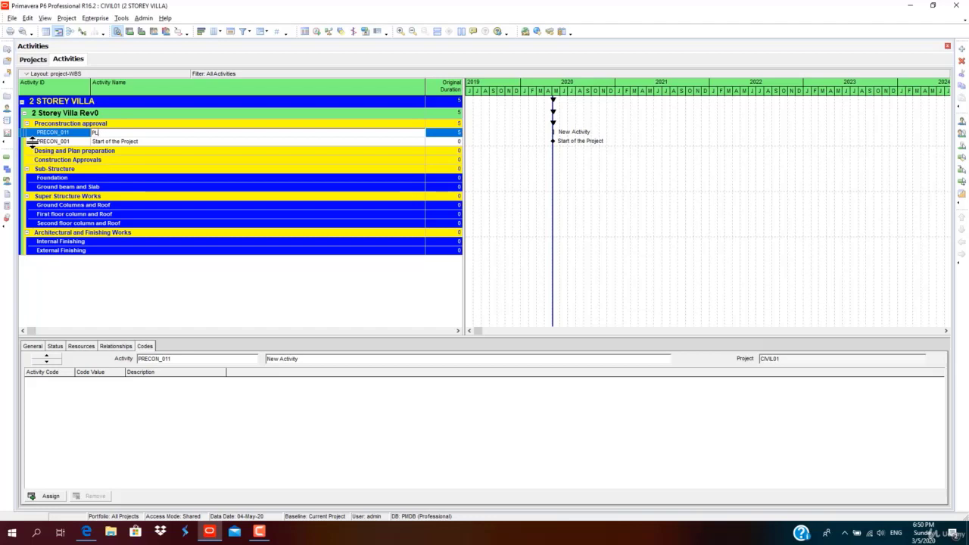
text(an Approvals)
key(Return)
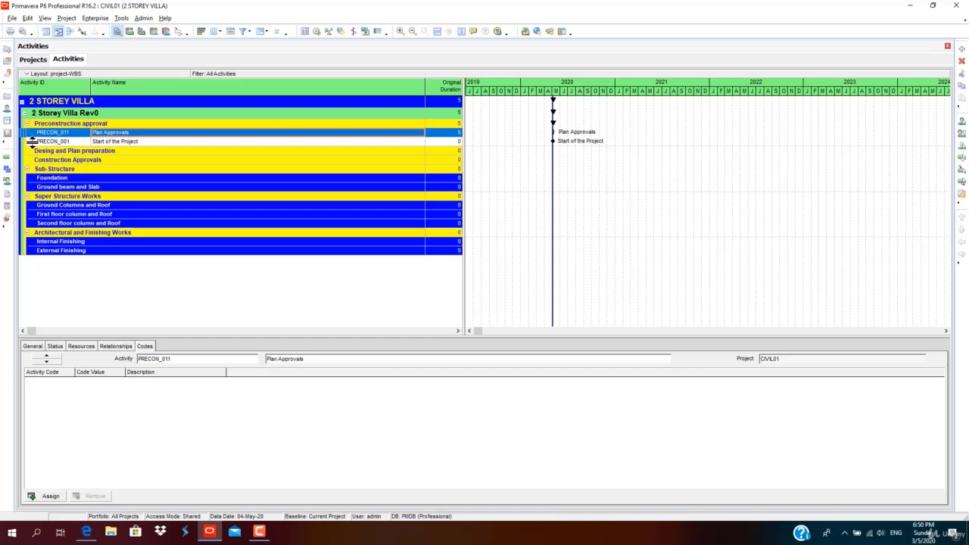
click(151, 142)
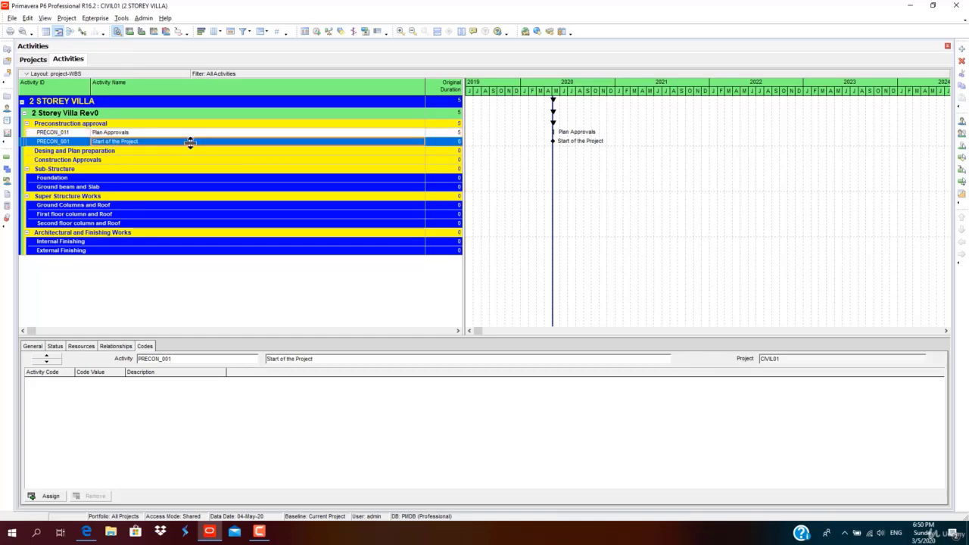
Add a new activity under the Desing and Plan preparation band.
click(106, 150)
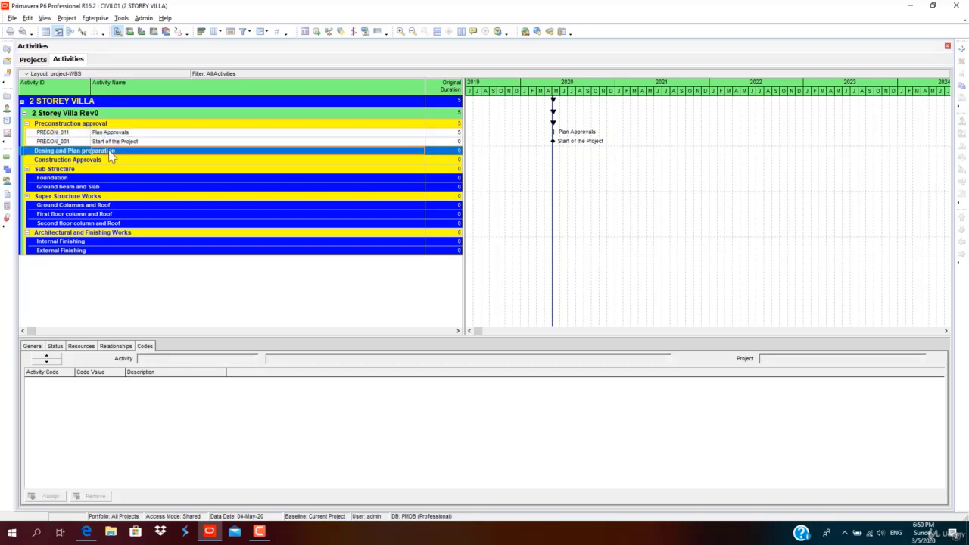
right_click(111, 151)
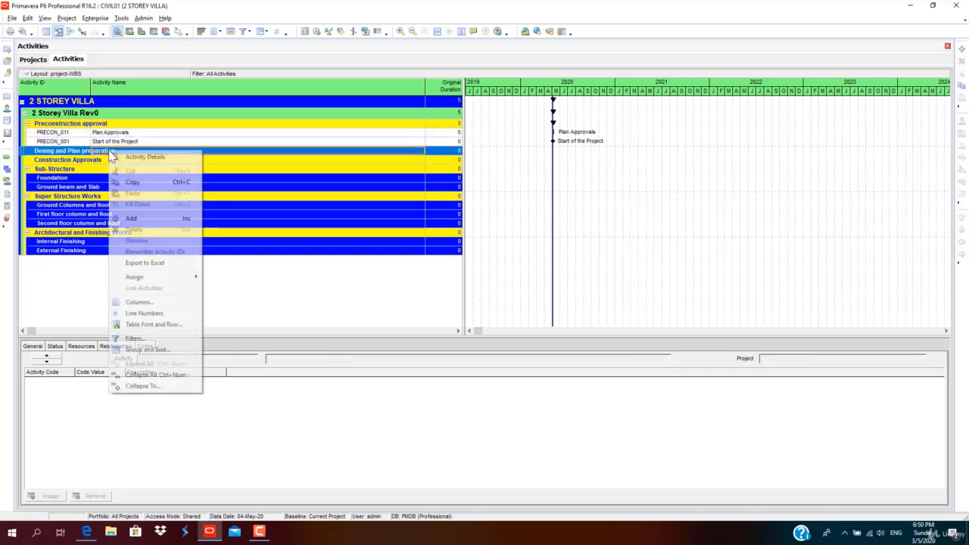
click(137, 221)
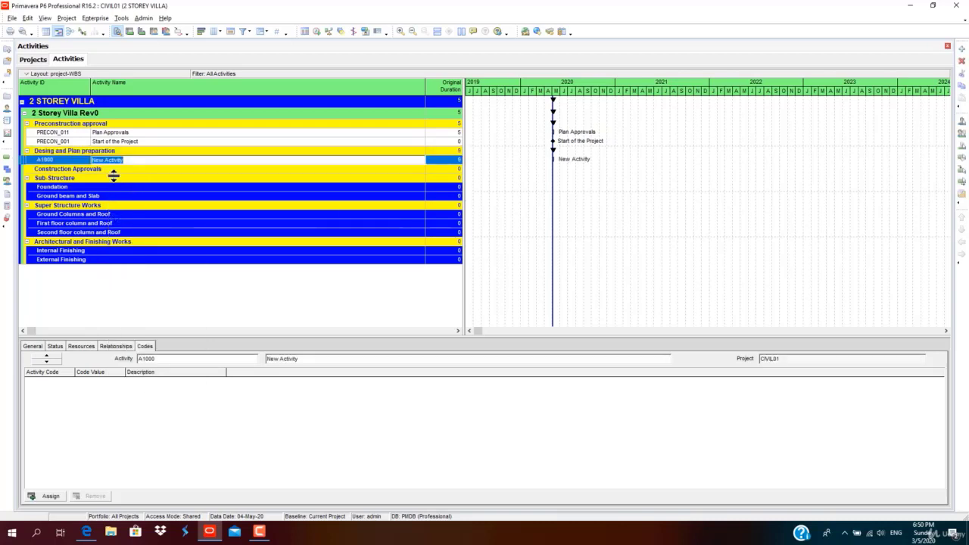
Renumber the new activity's ID with auto-number prefix DESIGN, making it DESIGN1000.
click(71, 161)
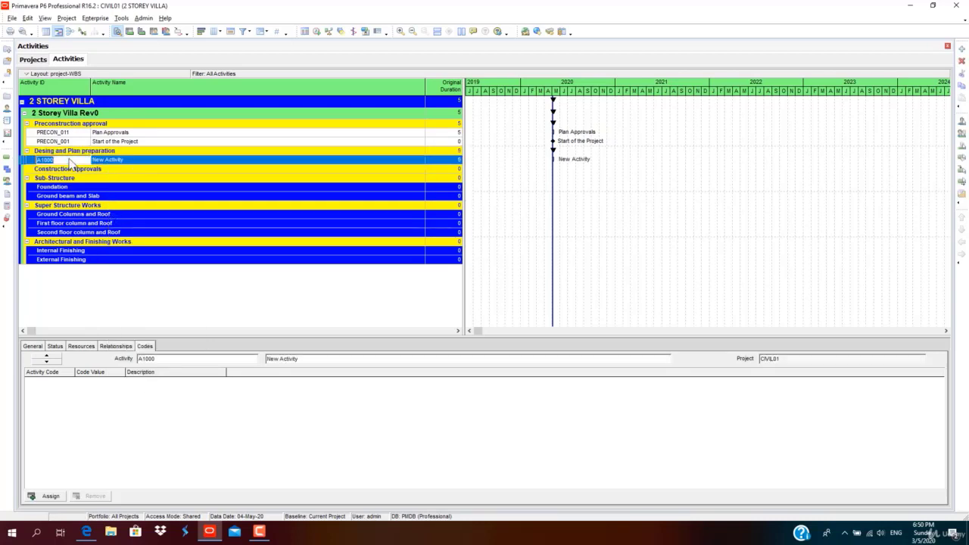
right_click(118, 161)
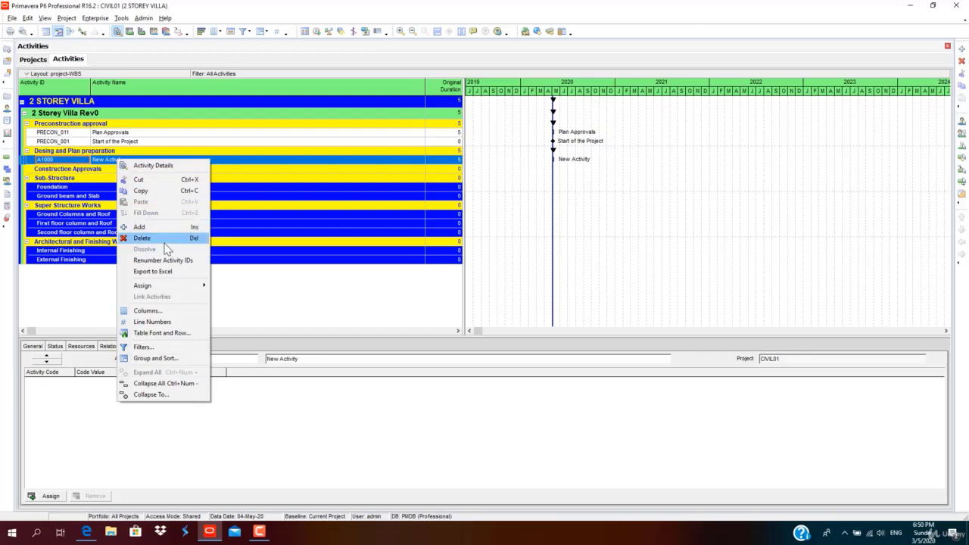
click(167, 262)
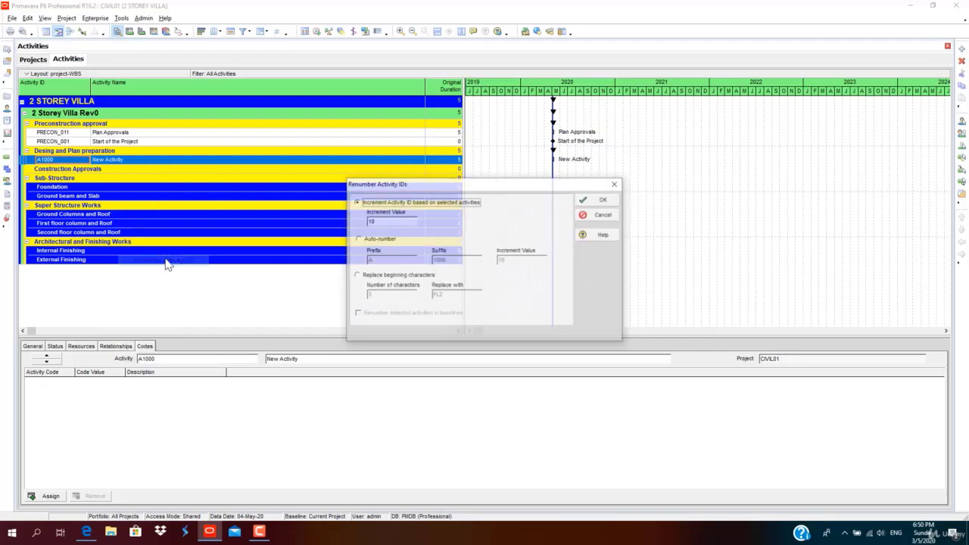
click(364, 240)
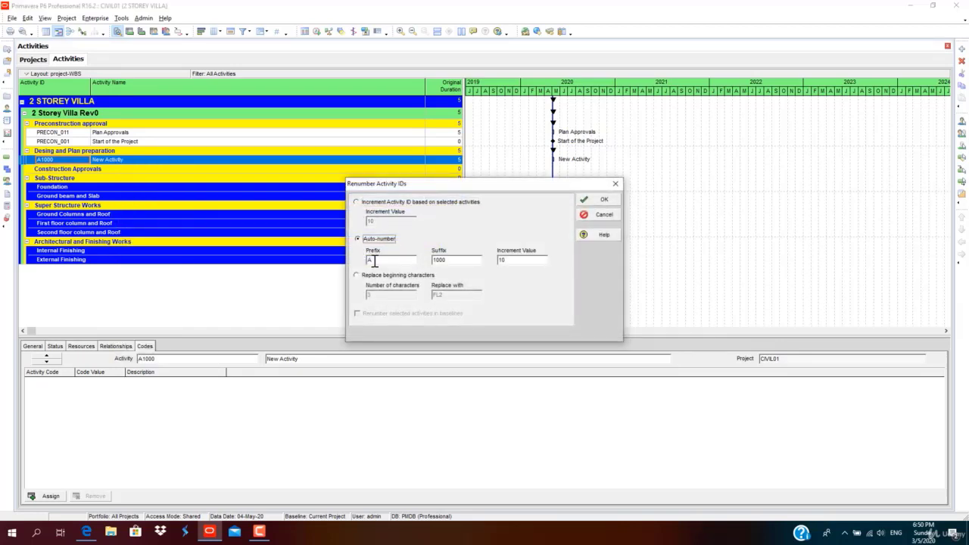
double_click(368, 259)
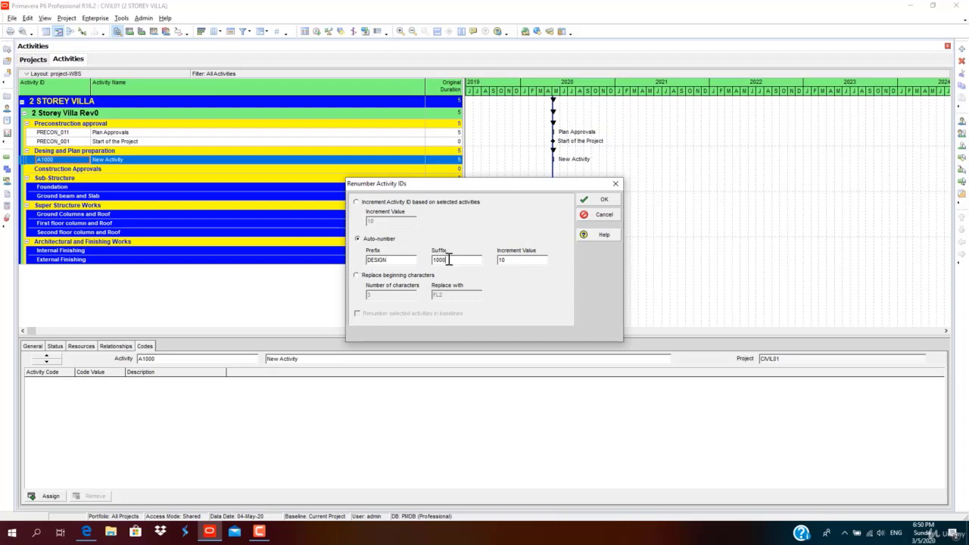
key(Tab)
click(605, 201)
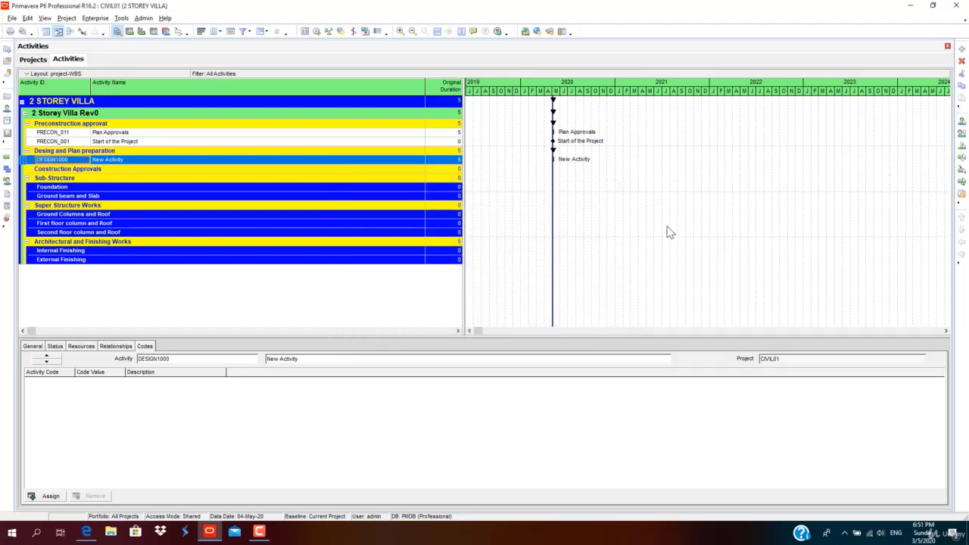
Name activity DESIGN1000 'Foundation Design'.
click(133, 161)
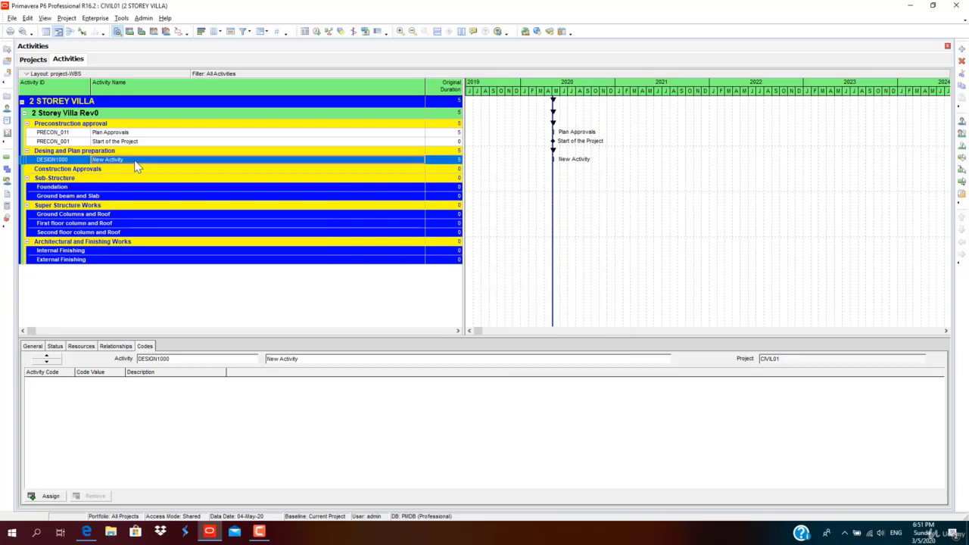
click(135, 161)
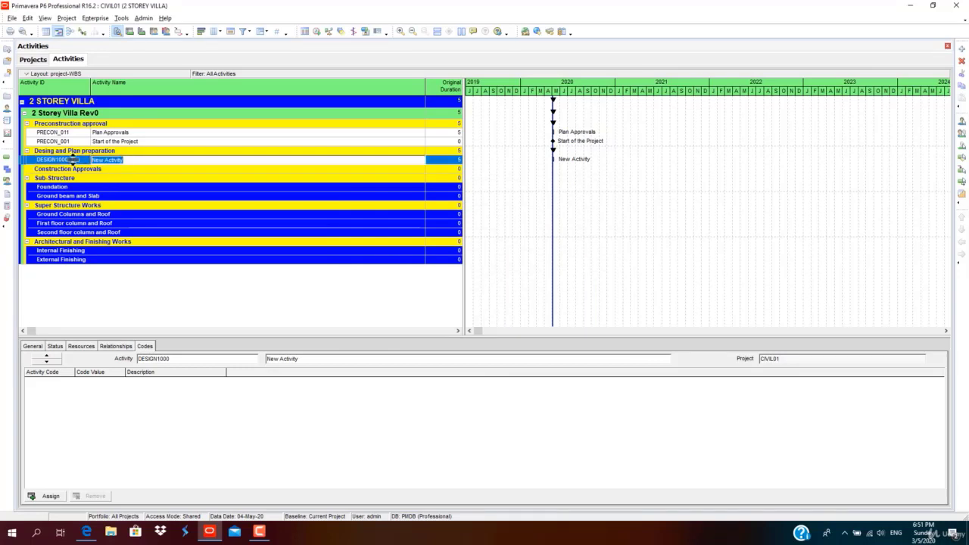
text(D)
key(BackSpace)
key(BackSpace)
key(BackSpace)
key(BackSpace)
key(BackSpace)
key(BackSpace)
key(BackSpace)
key(BackSpace)
key(BackSpace)
key(Return)
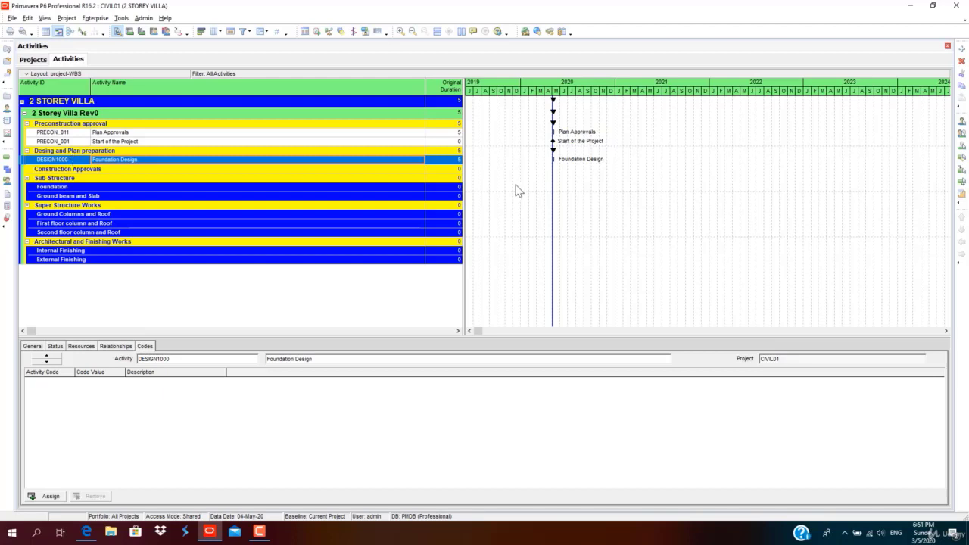
Add activity DESIGN1010 named 'SUPERSTRUCTURE DESIGN' to the design band via the New Activity wizard.
click(961, 50)
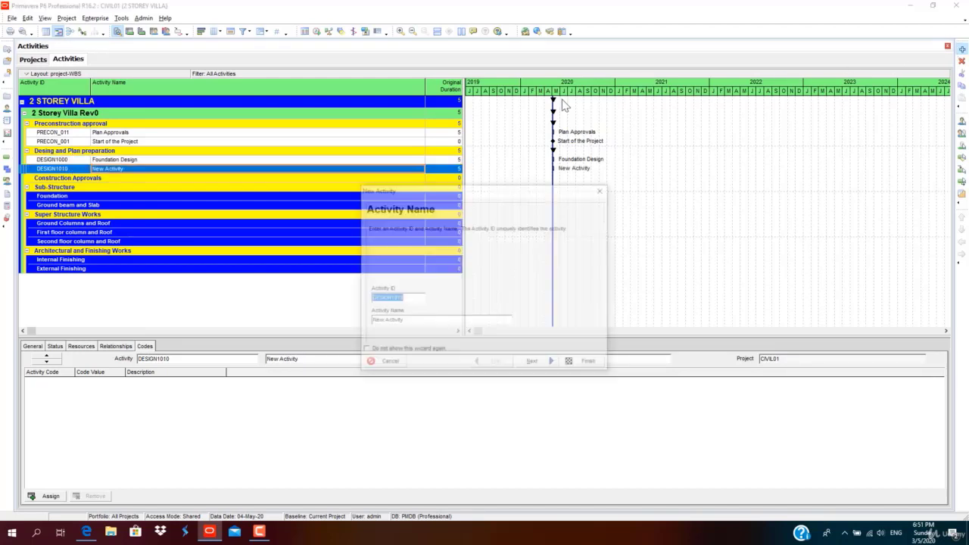
click(406, 324)
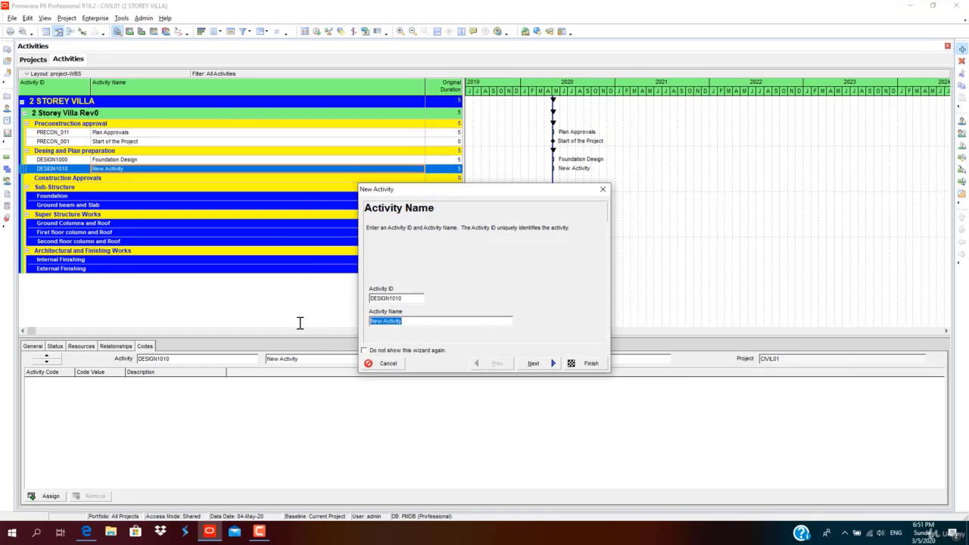
text(SUPERSTRUCTURE DESIGN)
key(Return)
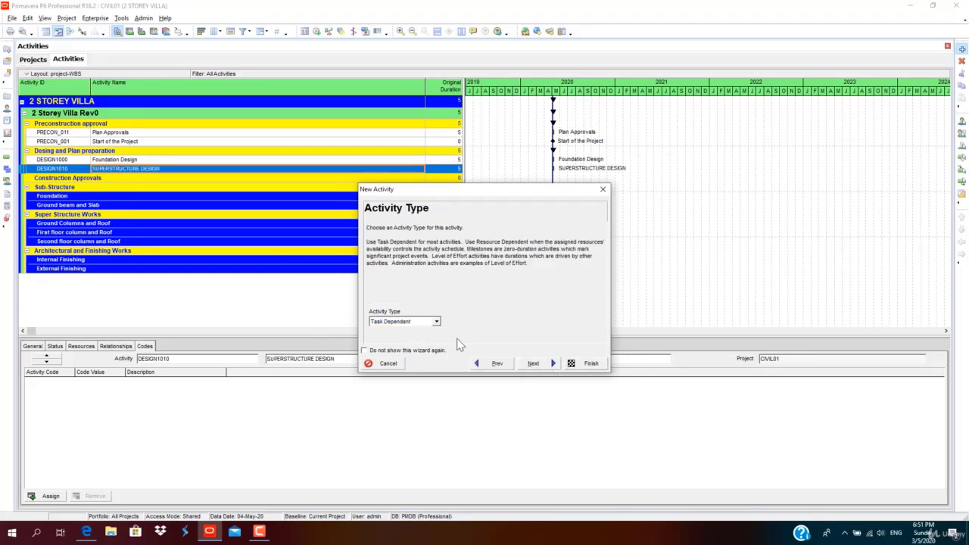
key(Return)
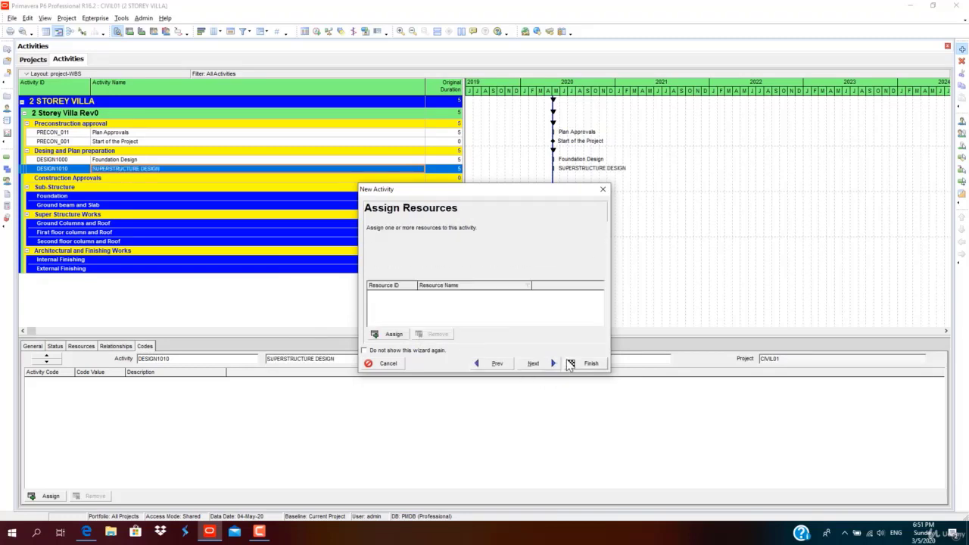
key(Return)
click(584, 363)
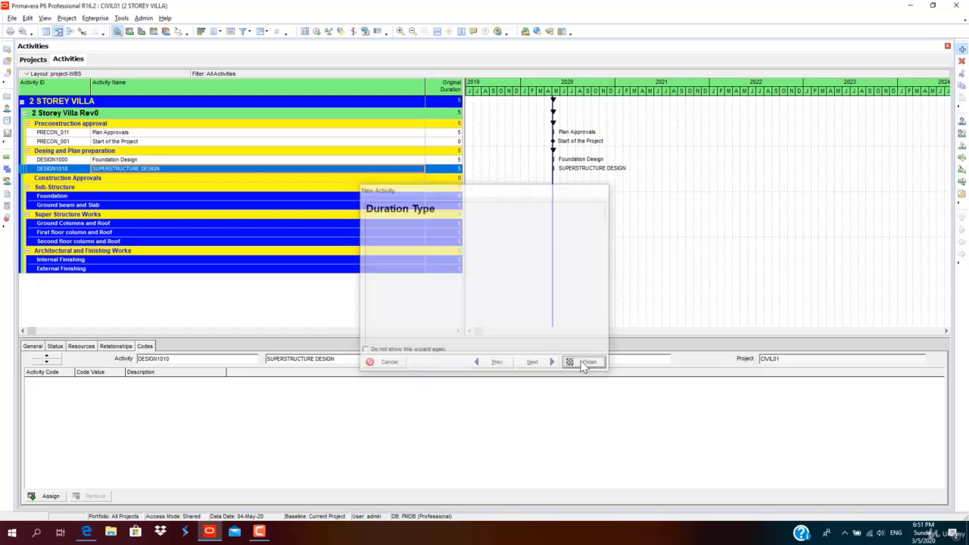
click(92, 177)
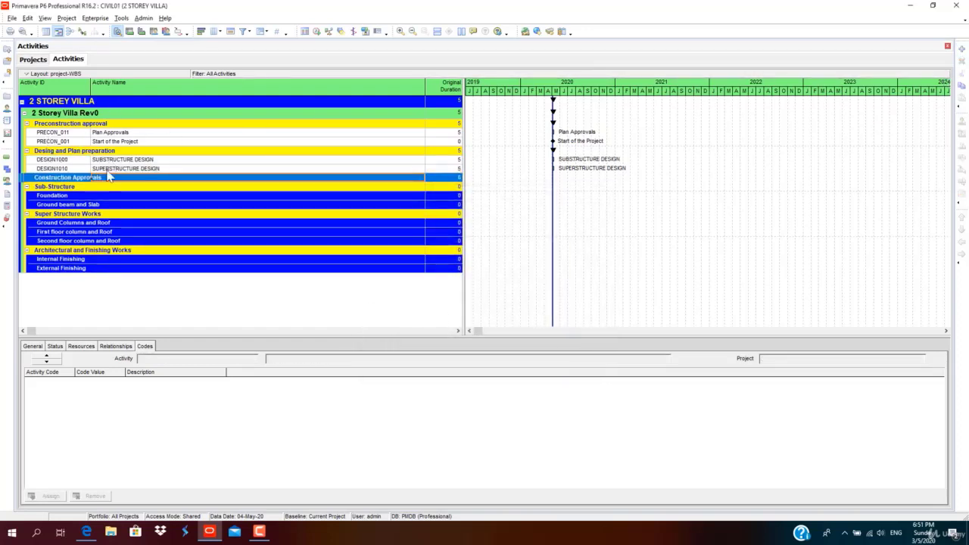
Add APP1000 AUTHORITY SUBMISSION and APP1010 'AUTHORTIY REVIEW AND COMMENTS' under Construction Approvals.
click(962, 49)
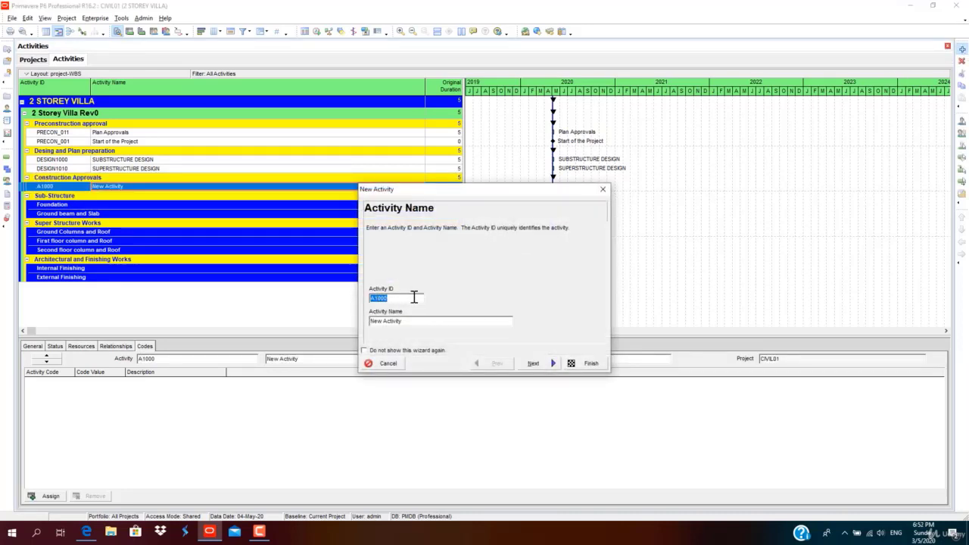
right_click(106, 189)
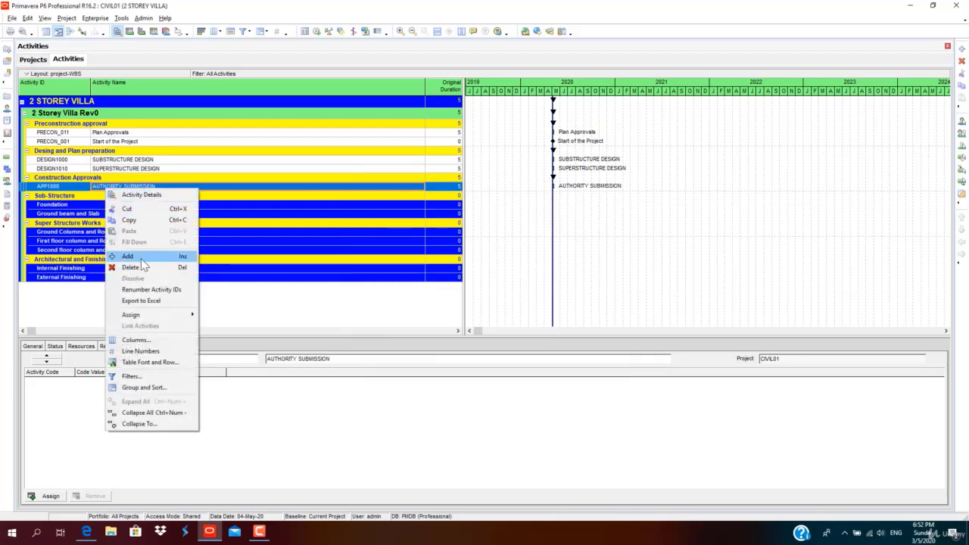
click(141, 258)
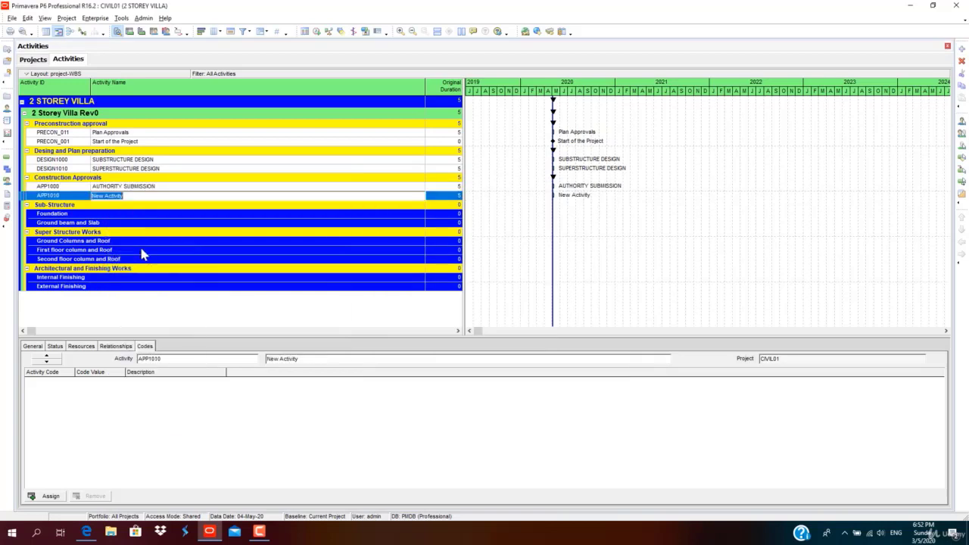
click(125, 195)
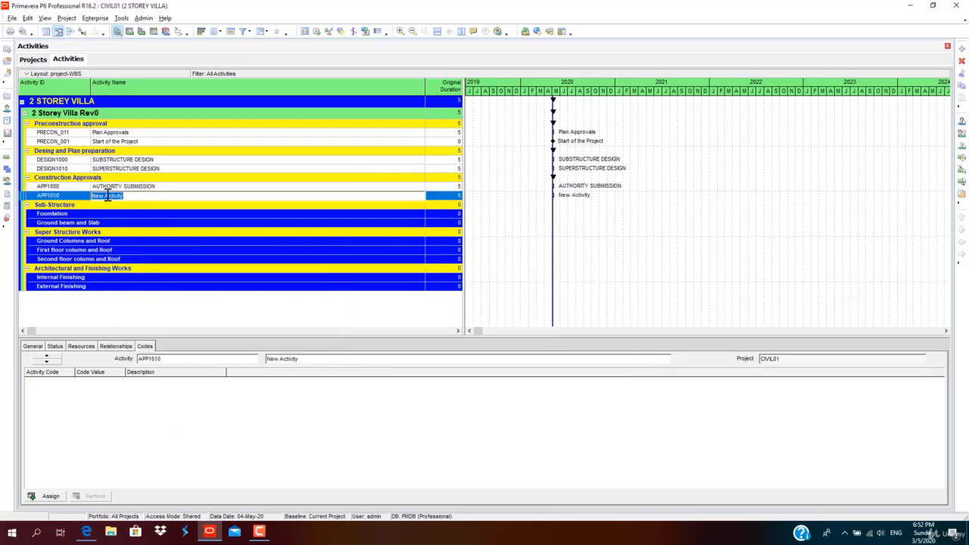
text(A)
text(UTHORTIY REVIEW AND COMMENTS)
key(Return)
right_click(106, 200)
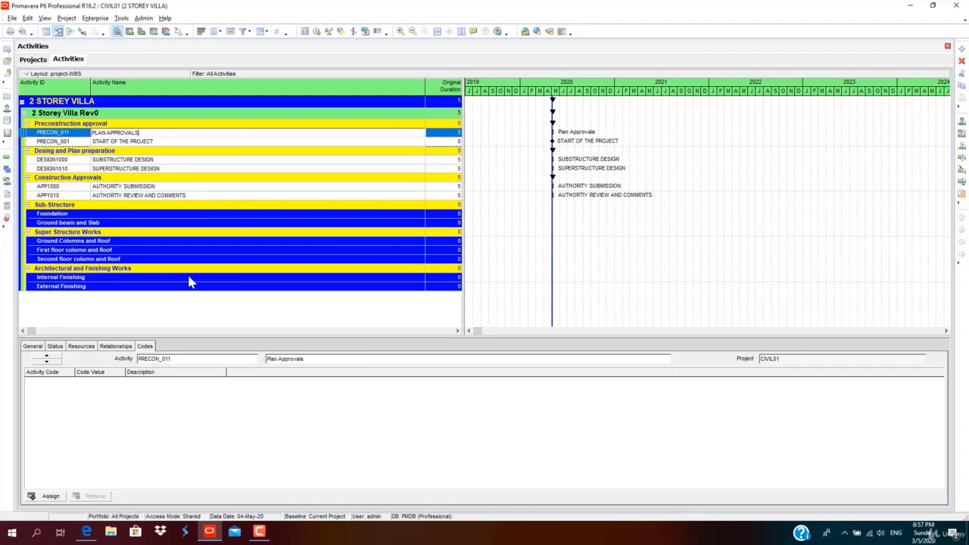
Scroll from the Ground beam and Slab band down to Internal Finishing and select ARCH_1000.
click(115, 222)
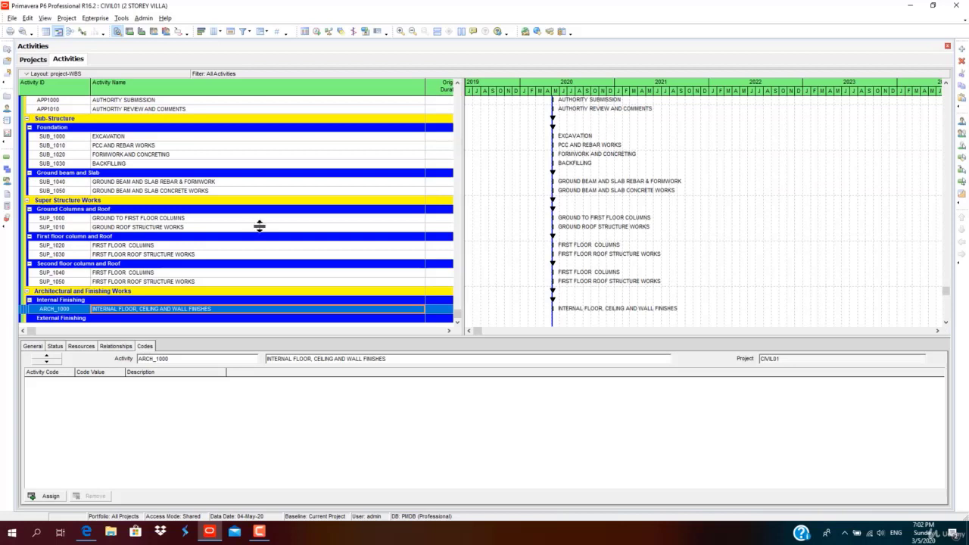
scroll(275, 216, up, 2)
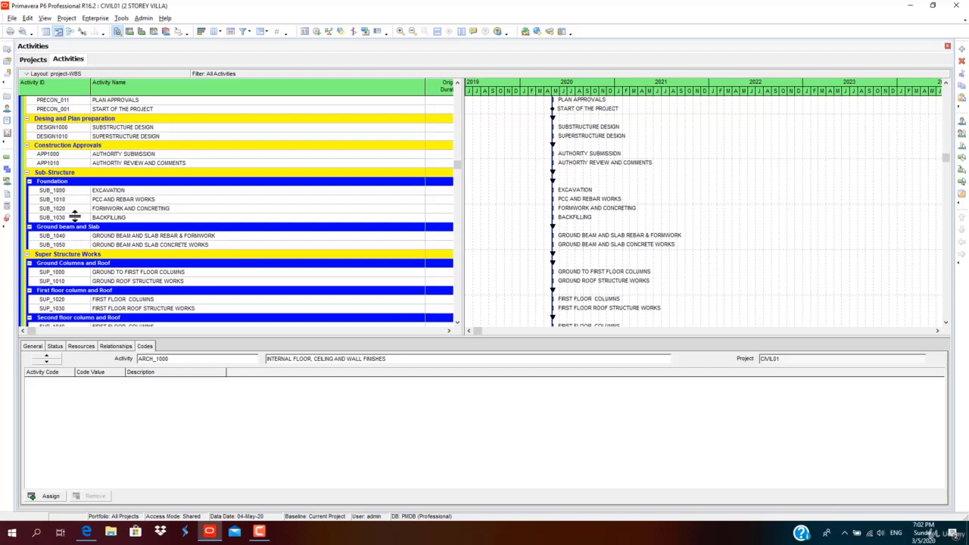
scroll(75, 217, down, 1)
scroll(75, 217, down, 1)
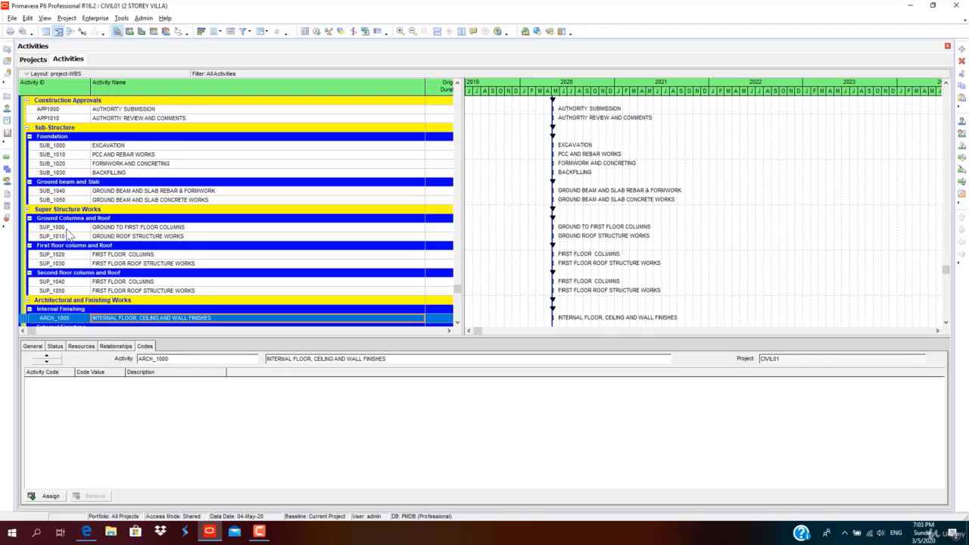
scroll(117, 236, down, 1)
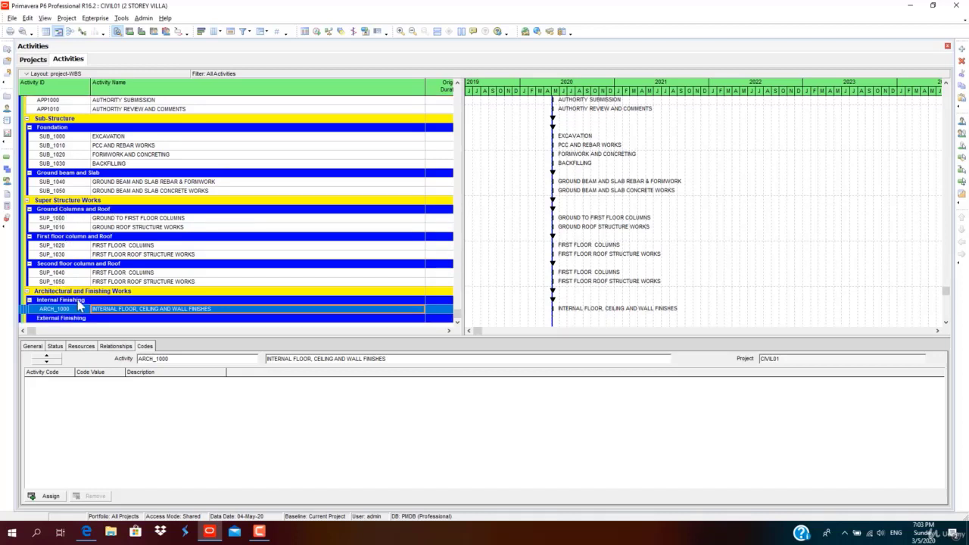
click(75, 301)
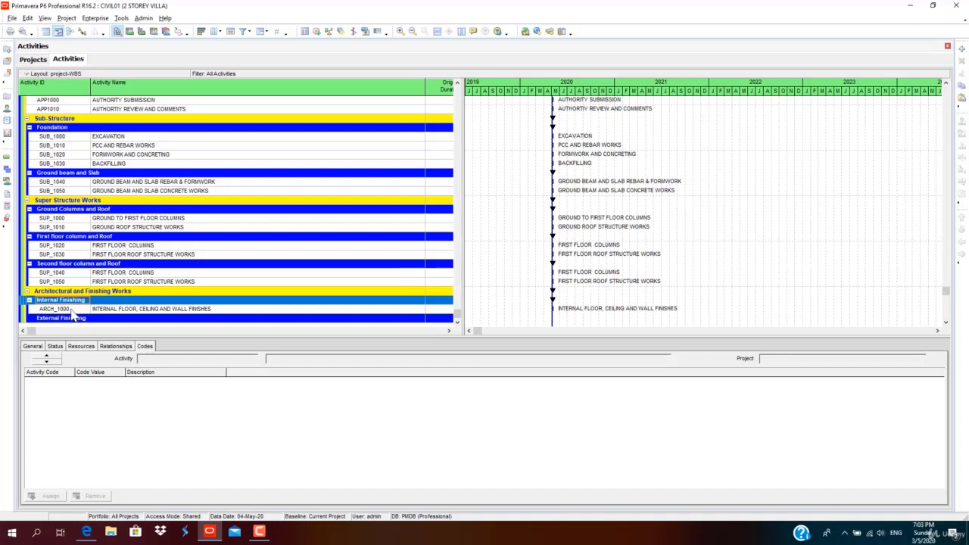
click(72, 310)
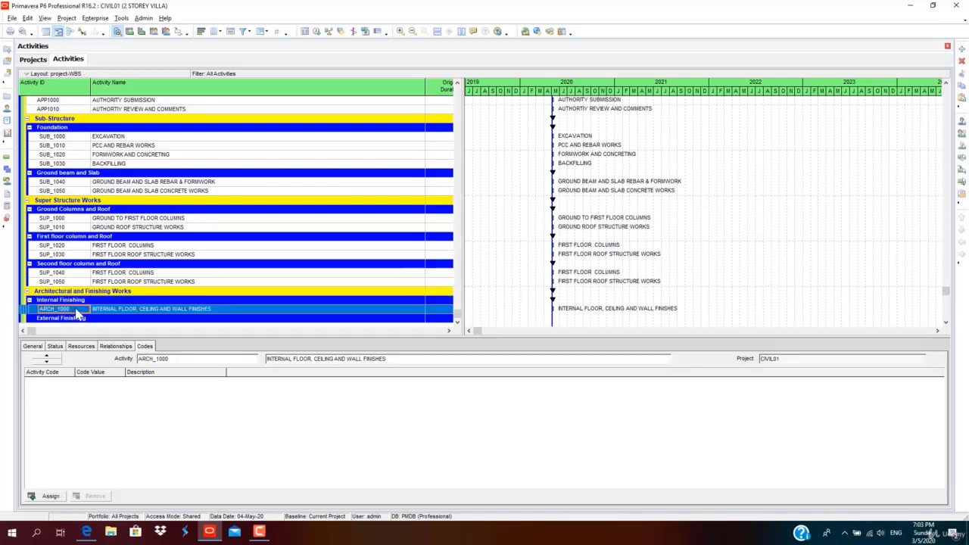
Copy ARCH_1000 into External Finishing, renumbering the copy to ARCH_1010 by incrementing the ID.
right_click(78, 313)
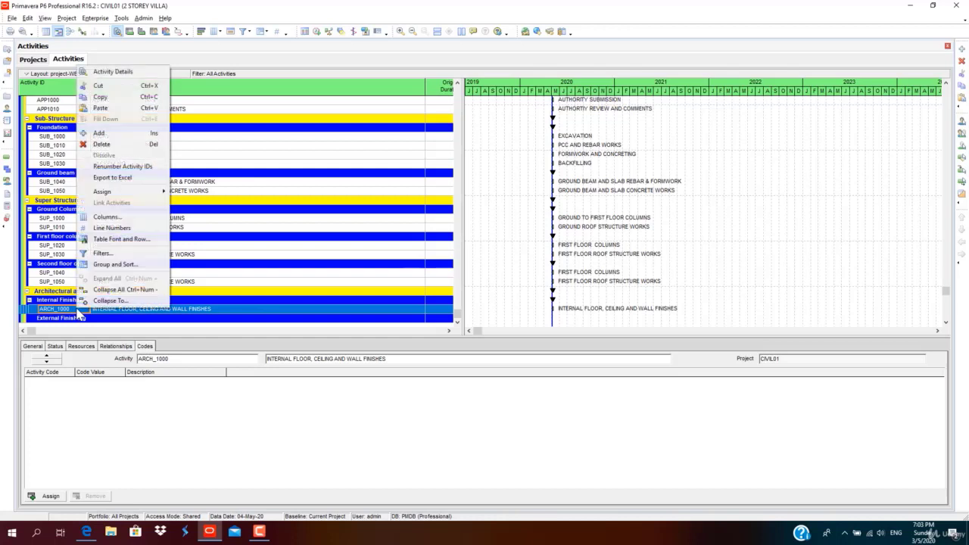
click(106, 100)
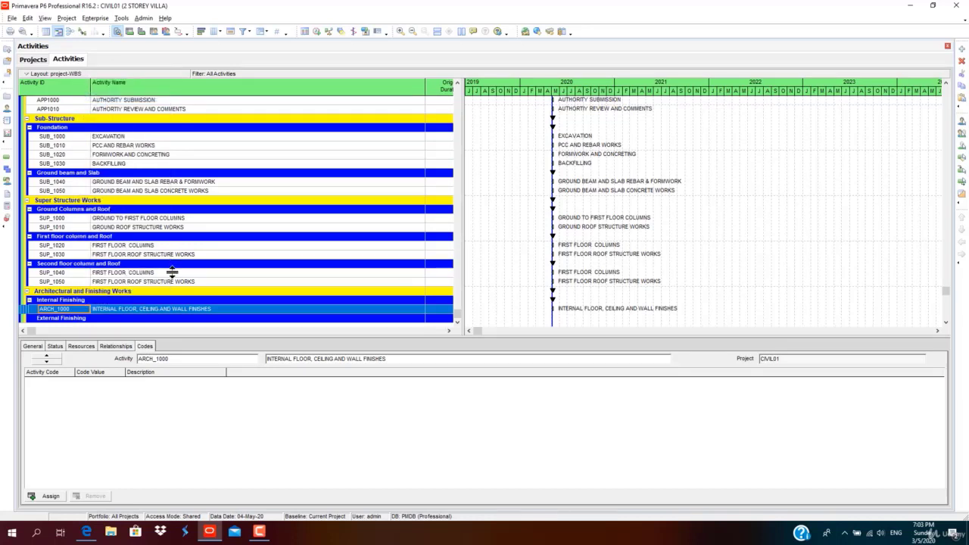
click(125, 318)
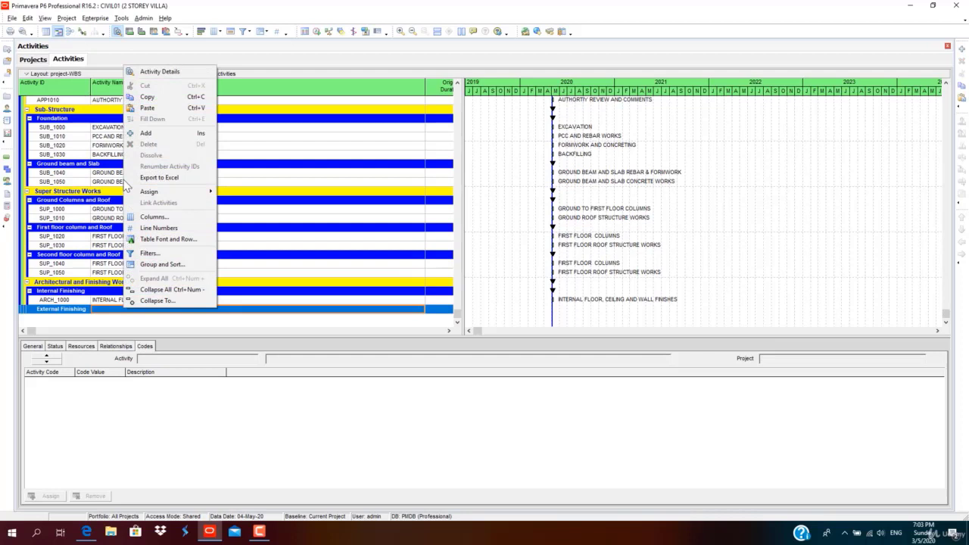
click(147, 108)
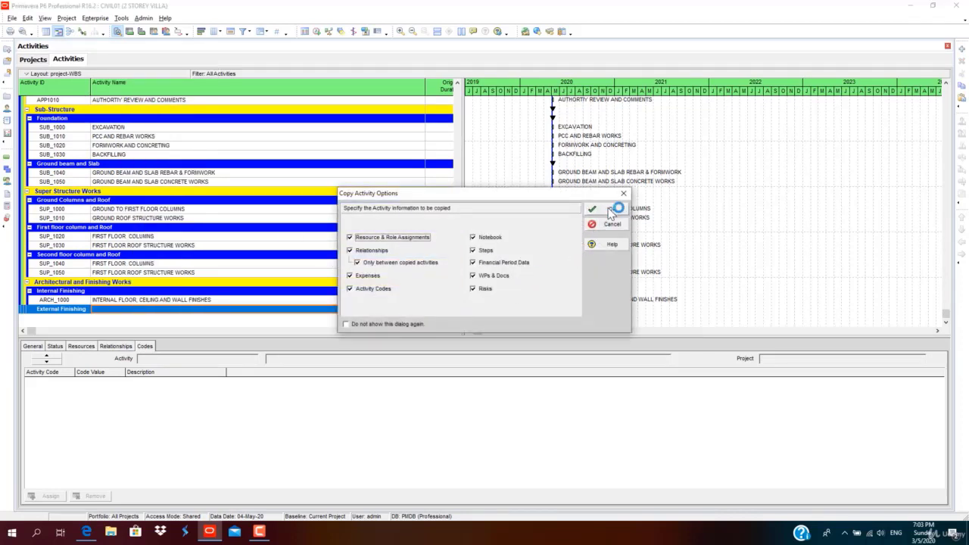
click(611, 209)
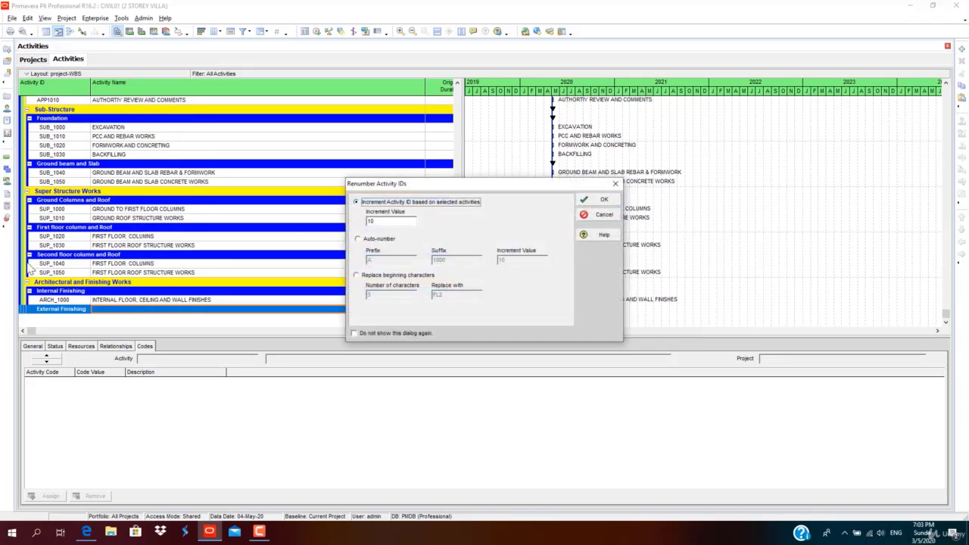
click(357, 239)
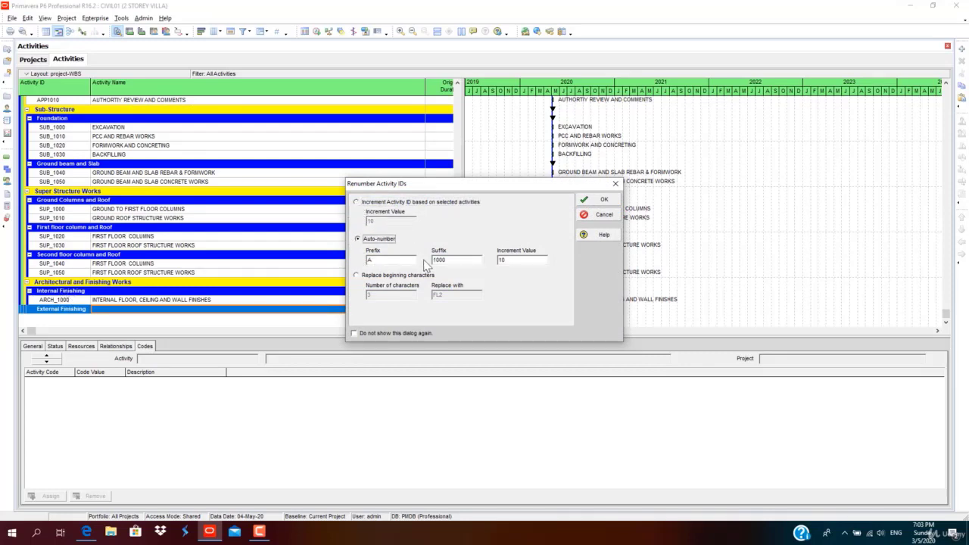
click(361, 204)
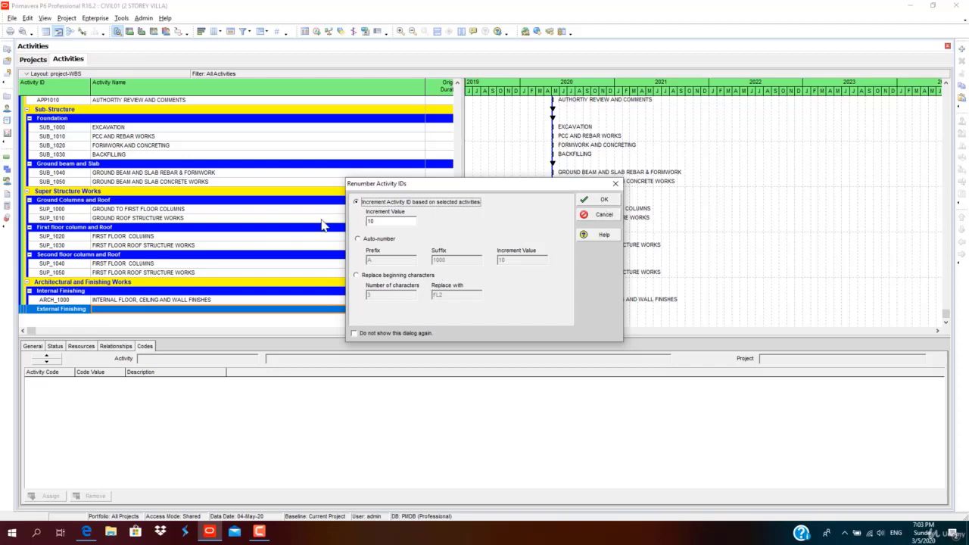
click(598, 200)
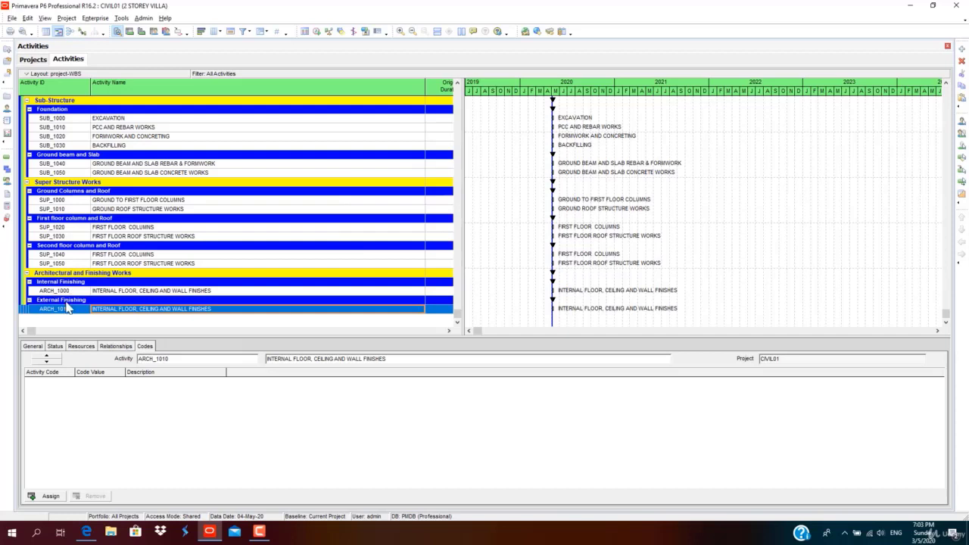
Rename the copied activity 'EXTERNAL FINISHES'.
drag(92, 311, 190, 308)
key(BackSpace)
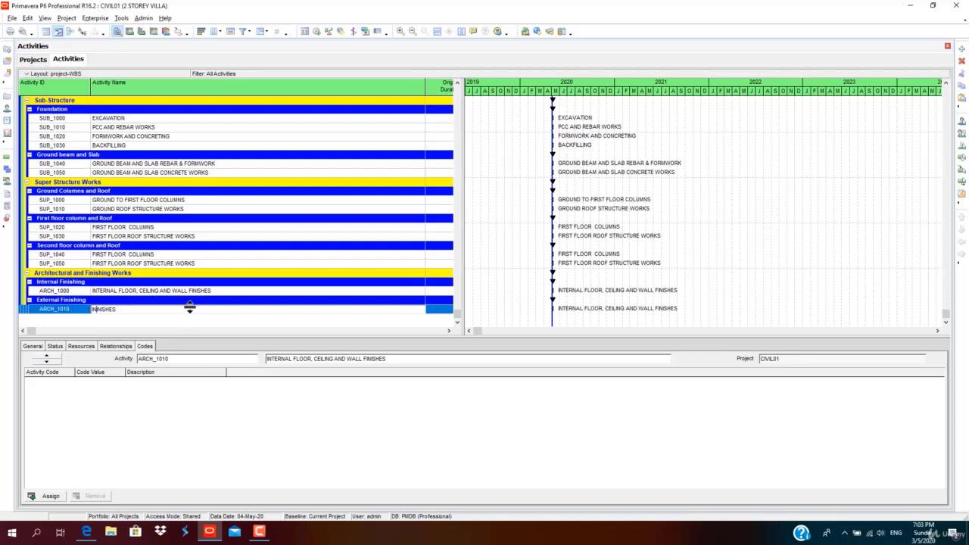
text(EXTERNAL F)
drag(429, 89, 314, 87)
Hide Late Start, narrow Activity Name, resize the details pane, and select PLAN APPROVALS.
scroll(152, 261, up, 3)
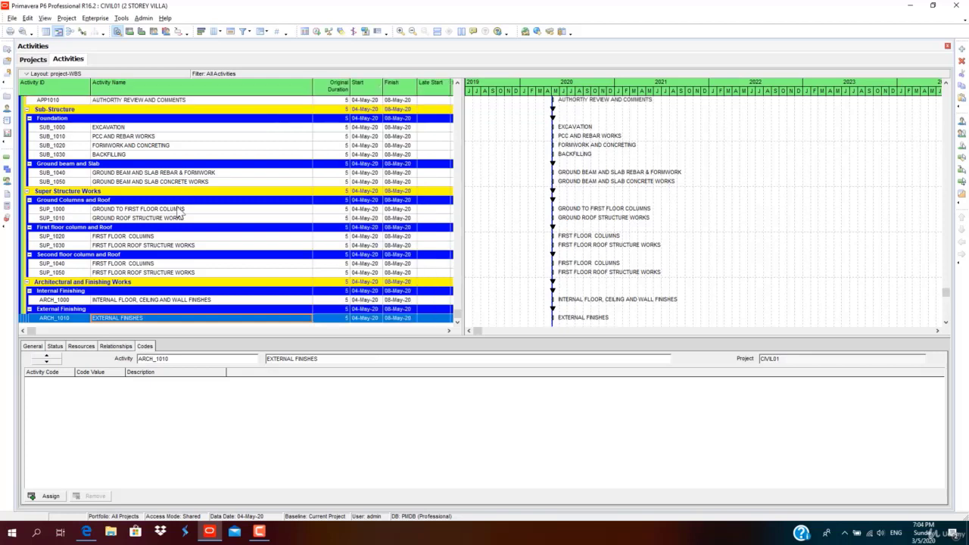
scroll(152, 261, up, 3)
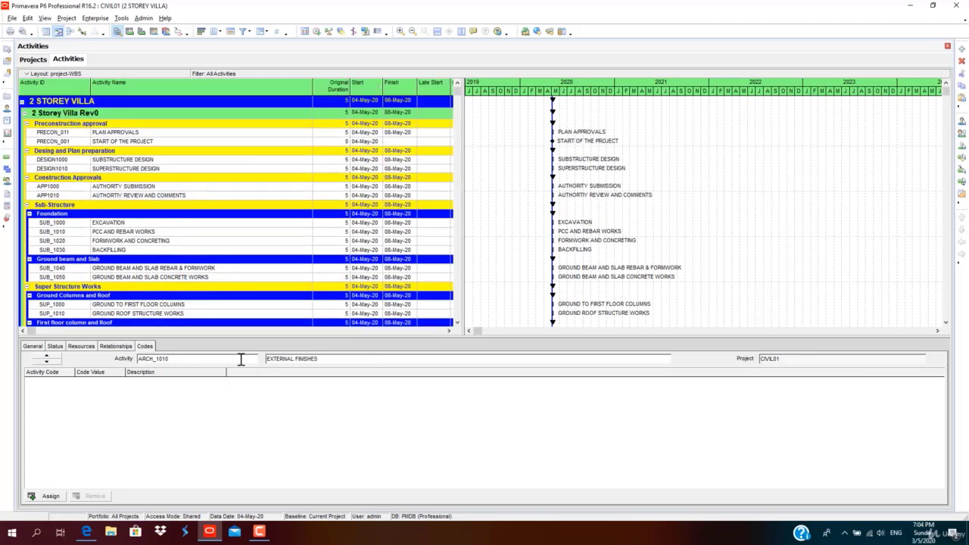
drag(250, 339, 248, 436)
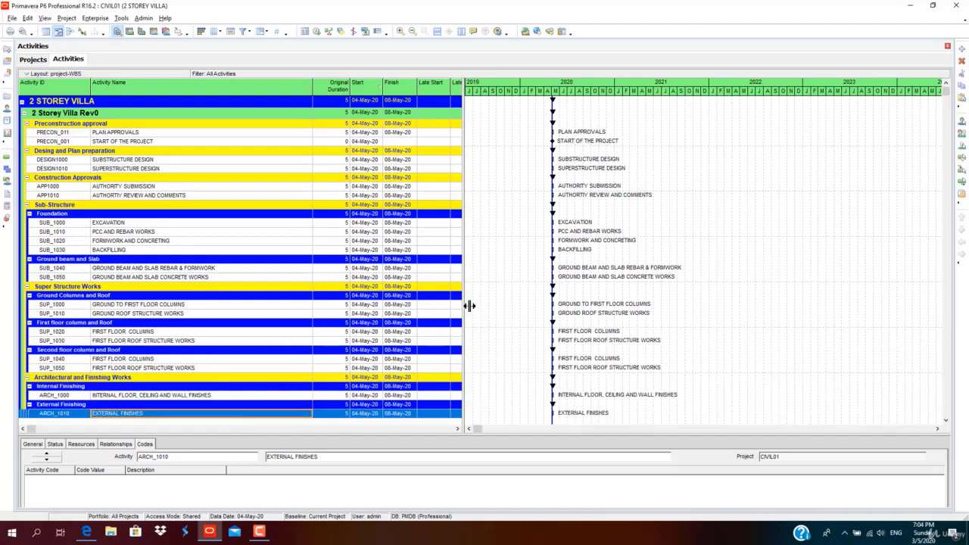
drag(465, 303, 417, 302)
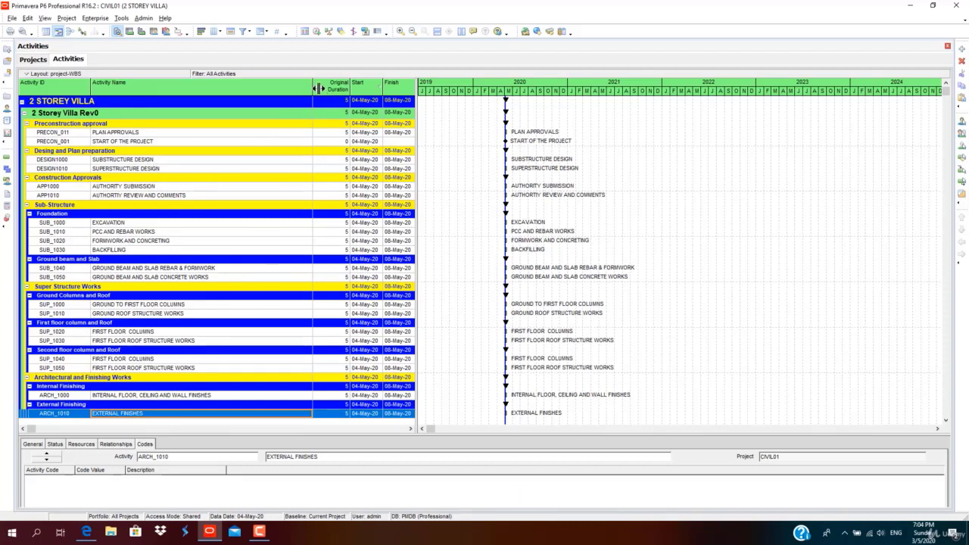
drag(318, 89, 270, 84)
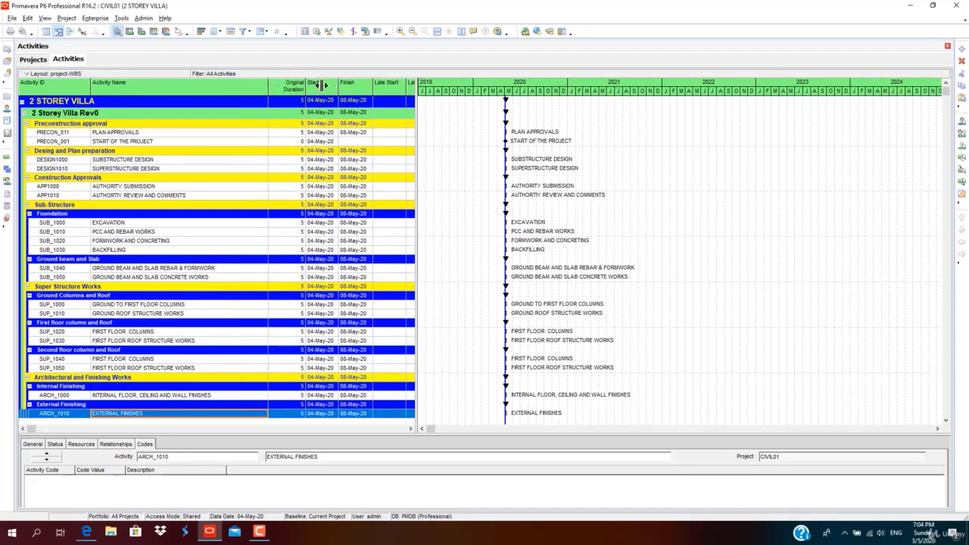
drag(421, 104, 376, 103)
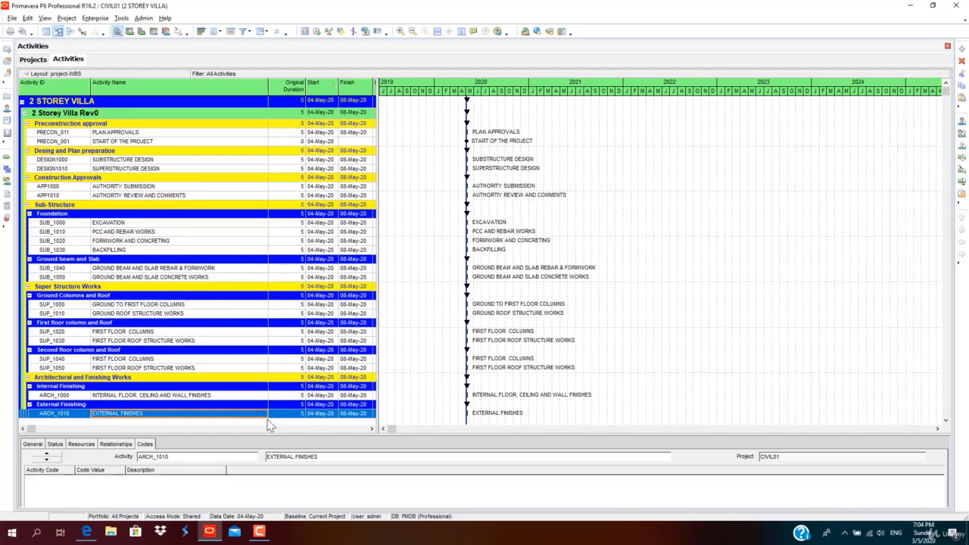
drag(272, 438, 275, 331)
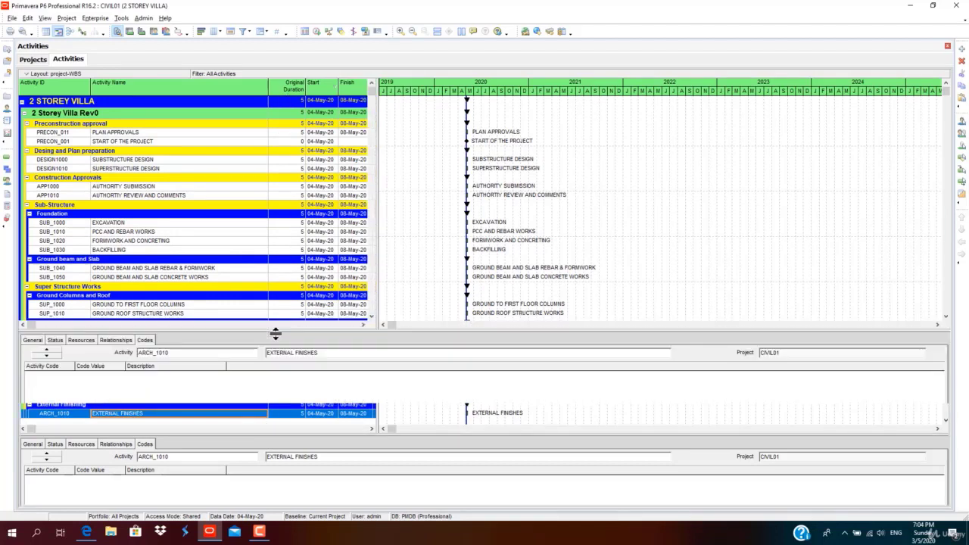
click(296, 132)
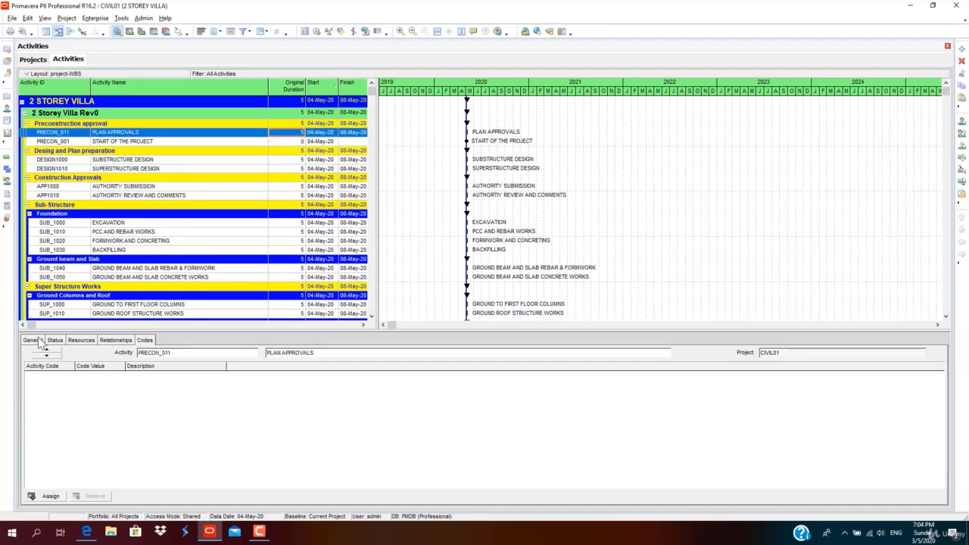
click(129, 32)
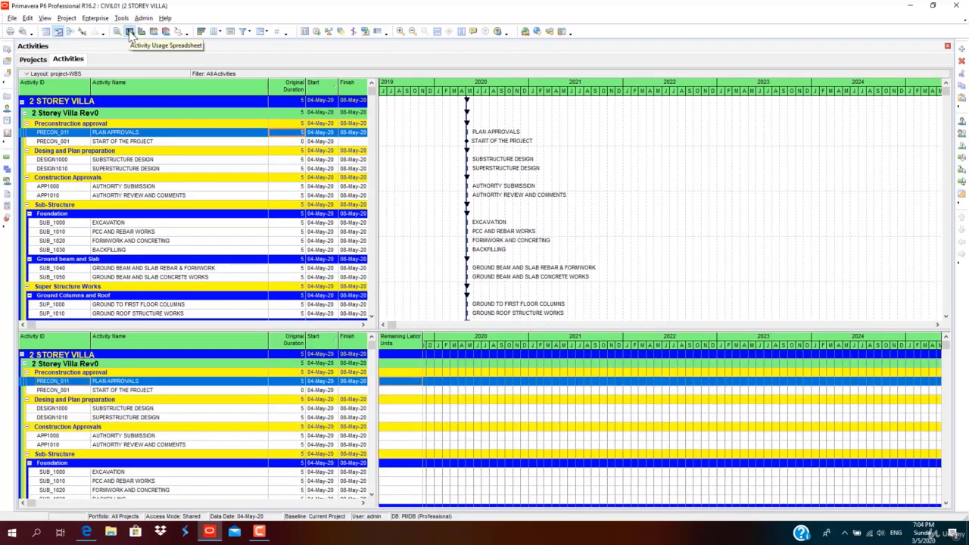
click(141, 32)
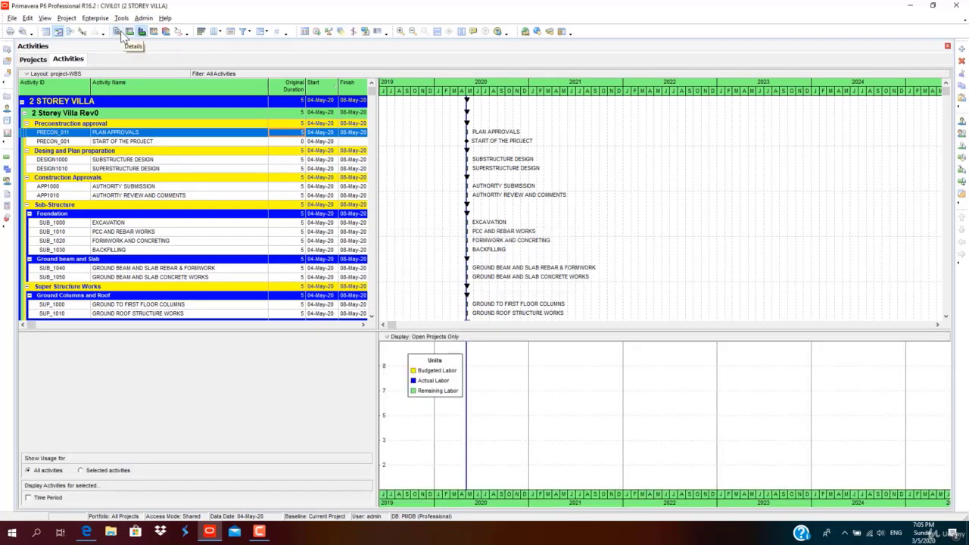
click(118, 33)
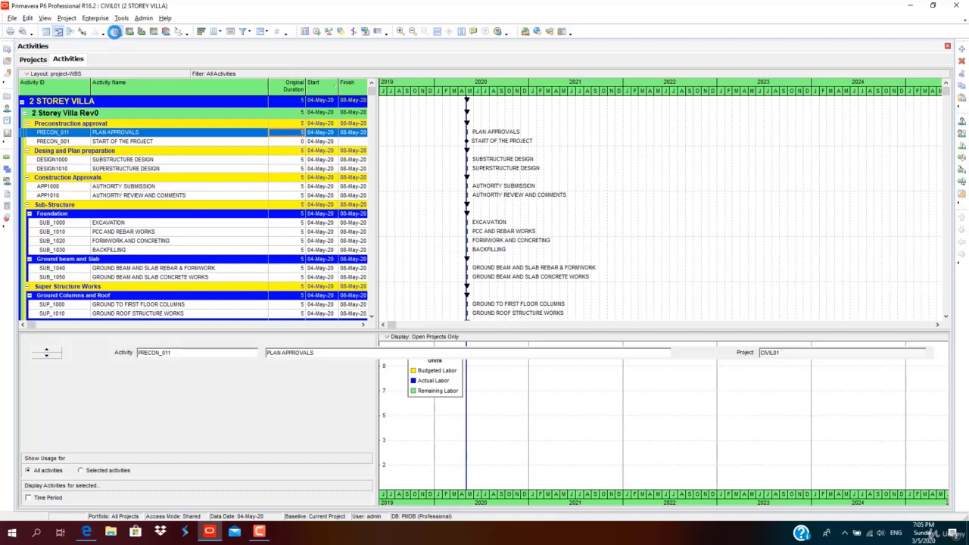
click(128, 32)
click(118, 33)
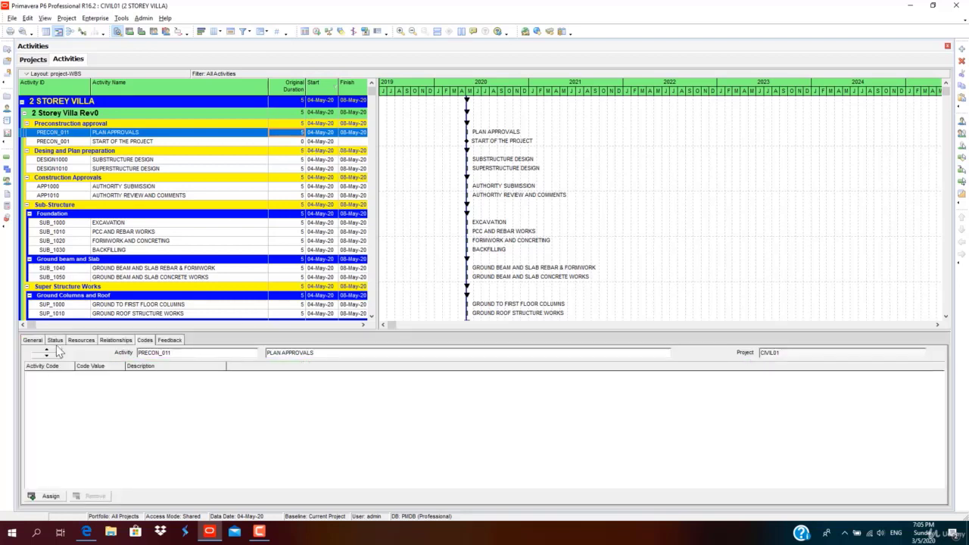
Set PLAN APPROVALS' original duration to 30 days.
click(57, 341)
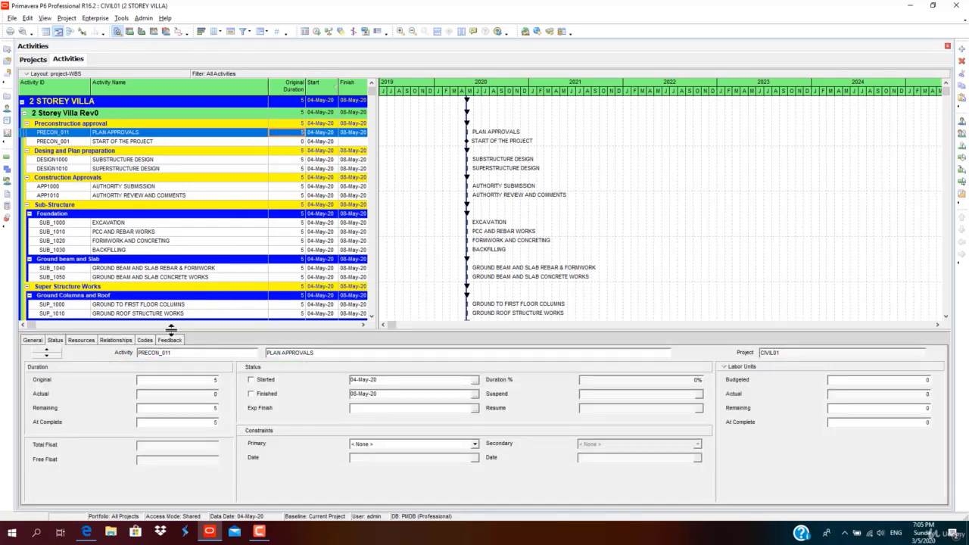
click(287, 132)
key(Return)
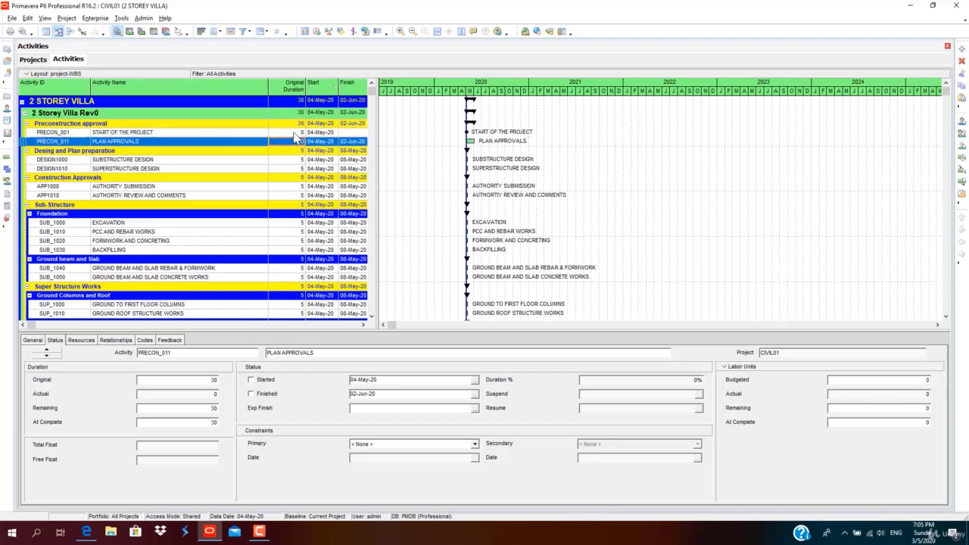
click(209, 408)
click(215, 409)
drag(171, 409, 111, 402)
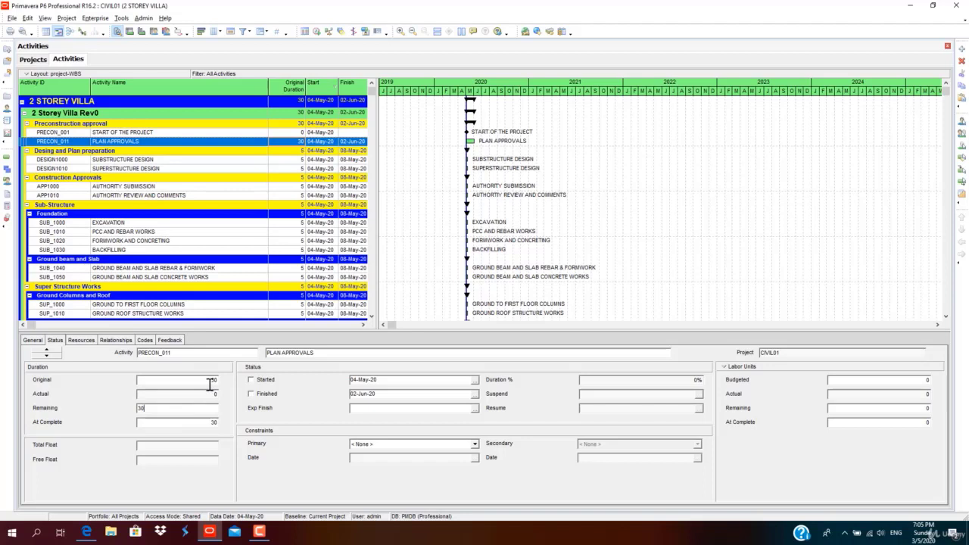
Give SUBSTRUCTURE DESIGN and SUPERSTRUCTURE DESIGN 15-day original durations each.
click(277, 159)
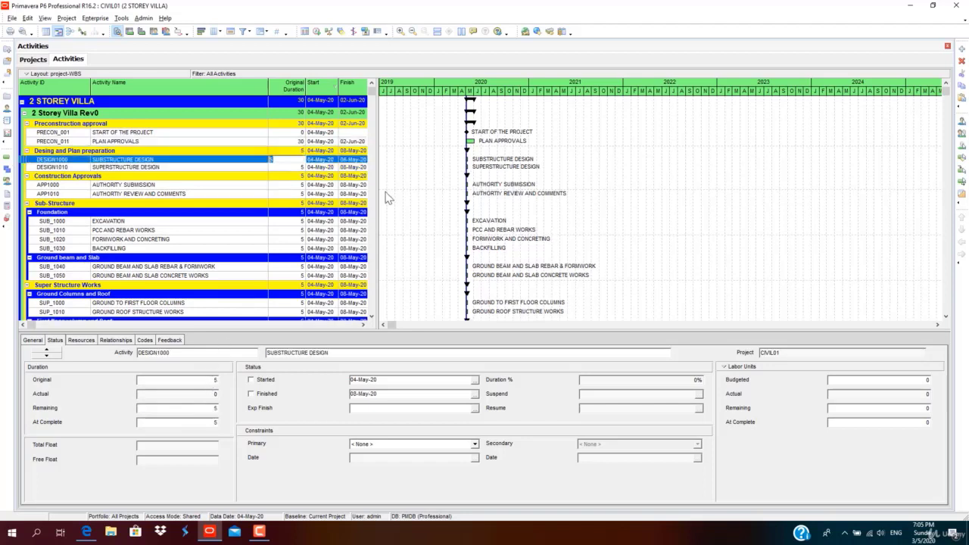
click(277, 158)
click(199, 378)
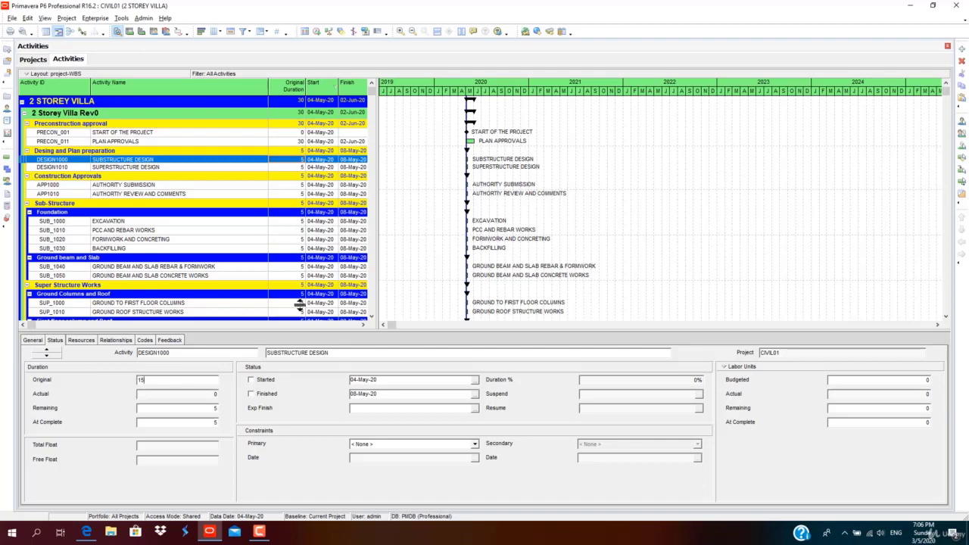
click(291, 166)
click(292, 168)
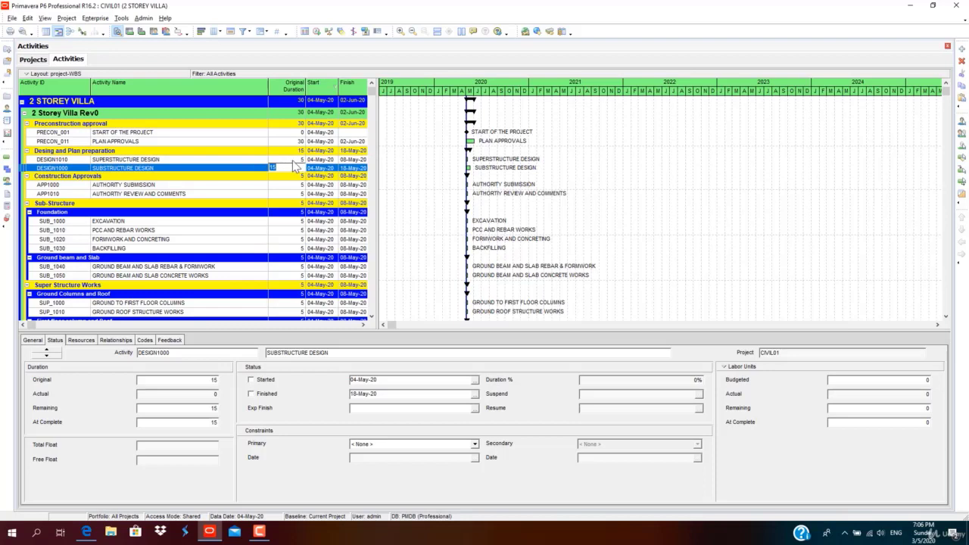
click(280, 159)
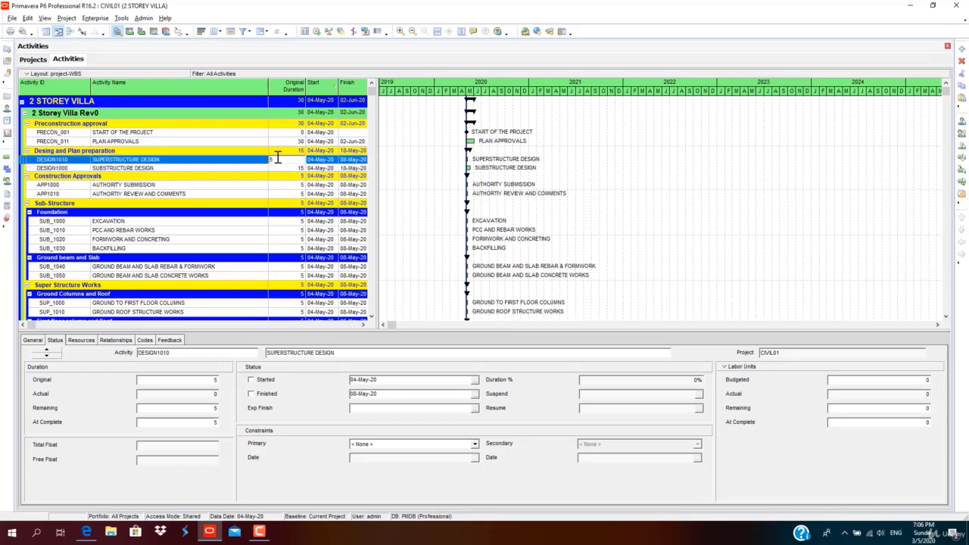
click(291, 168)
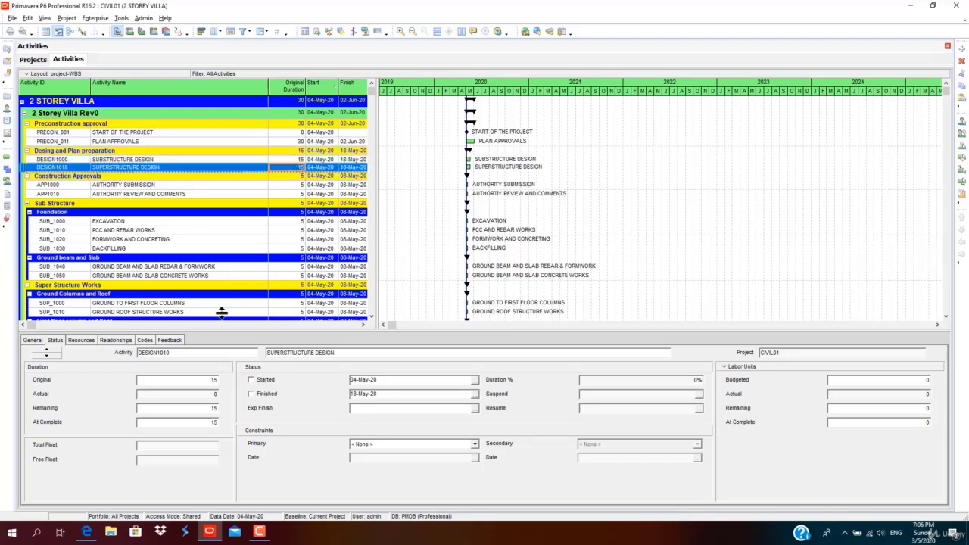
click(296, 160)
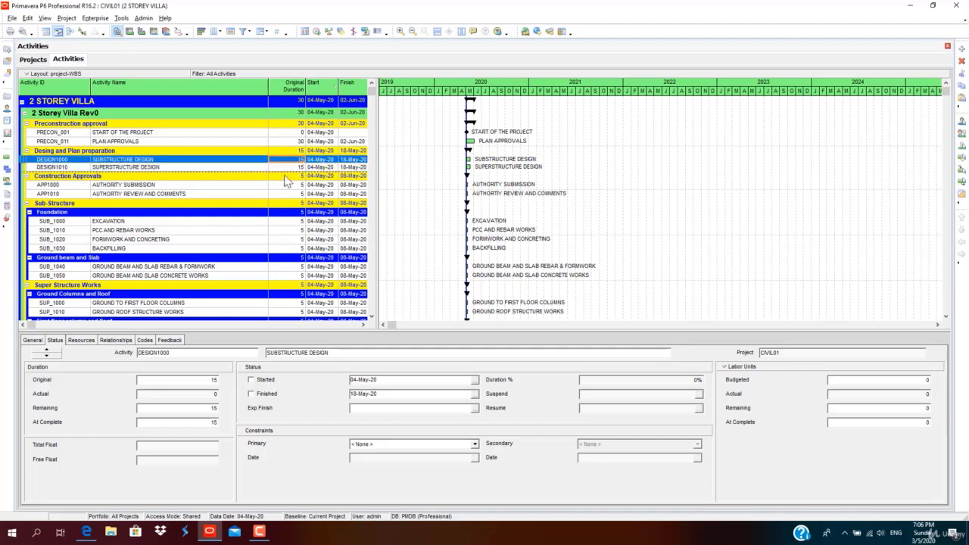
click(212, 381)
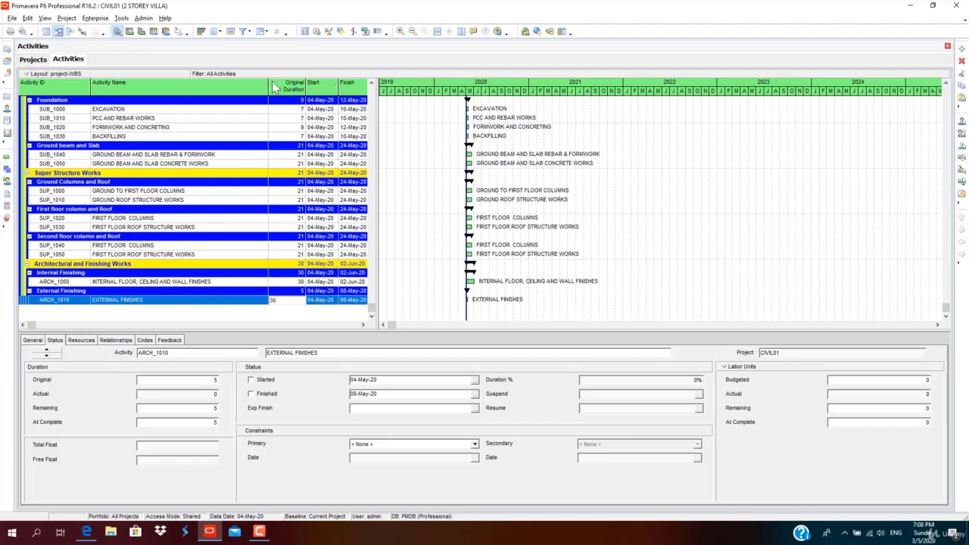
Hide Late Start to widen the Gantt chart, then select the START OF THE PROJECT milestone.
click(382, 230)
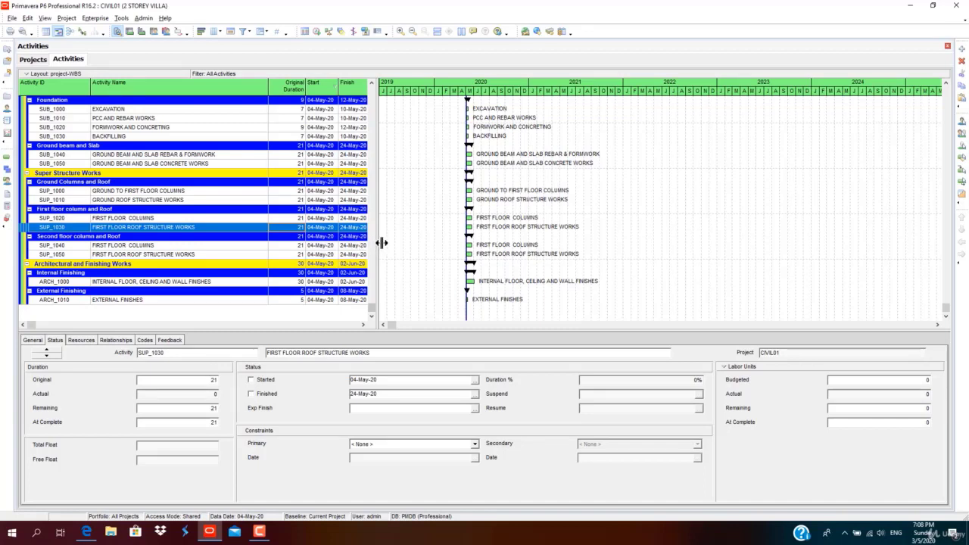
drag(383, 242, 409, 246)
scroll(409, 246, up, 4)
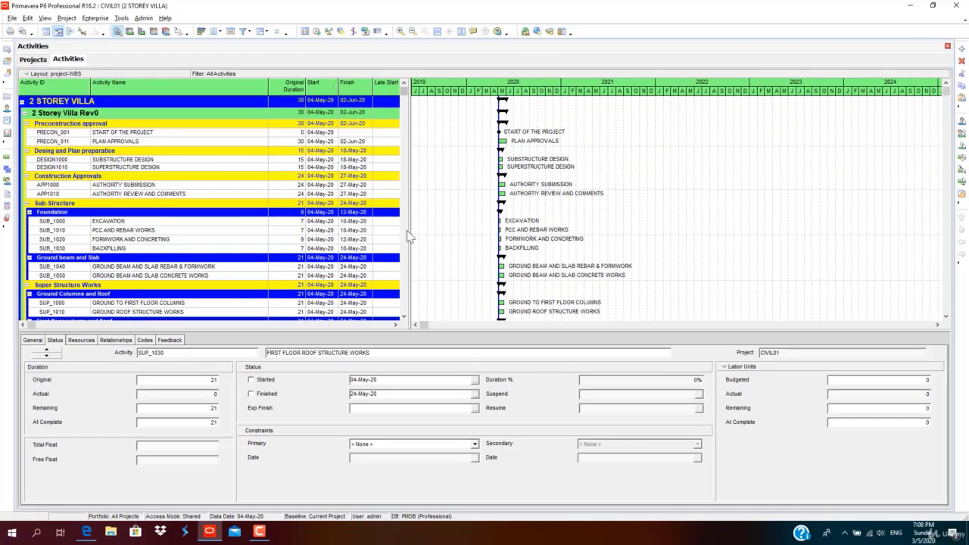
drag(414, 116, 378, 111)
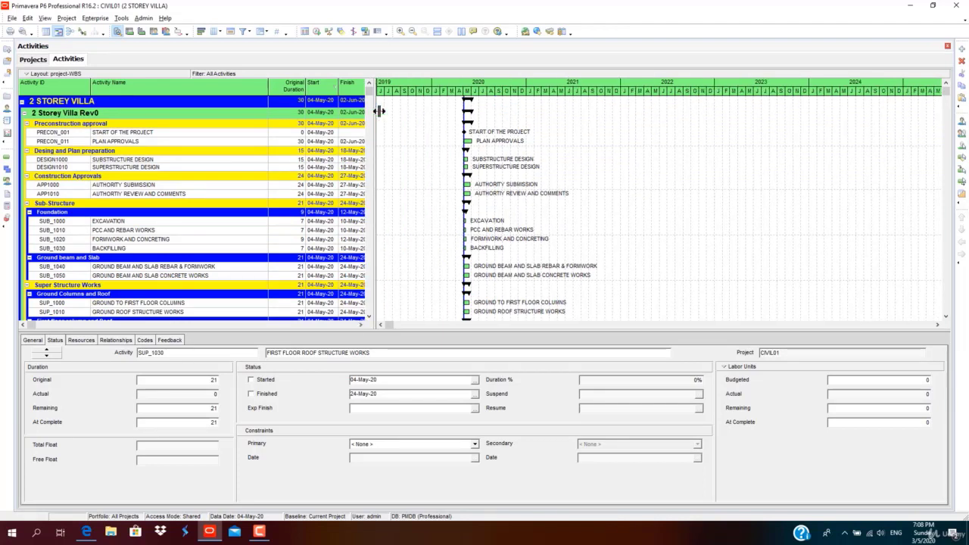
click(328, 135)
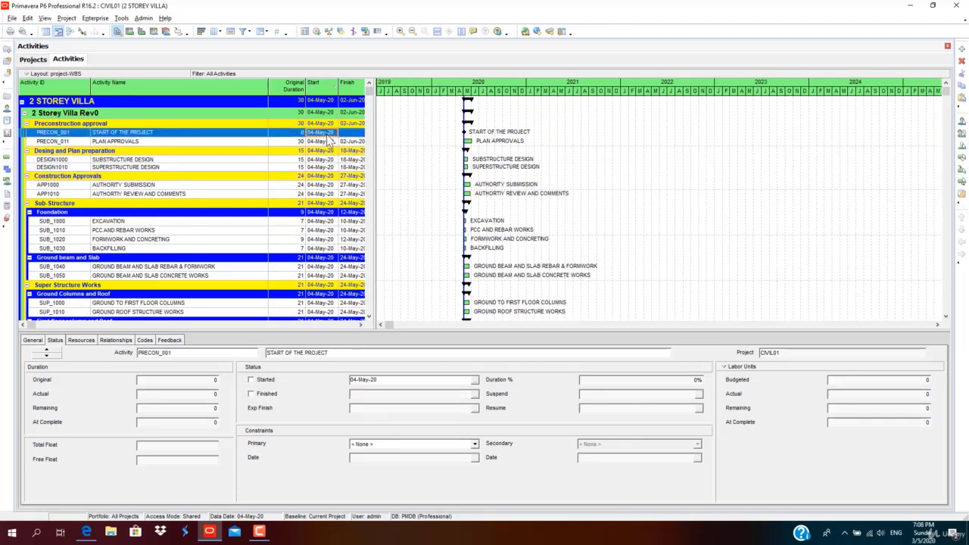
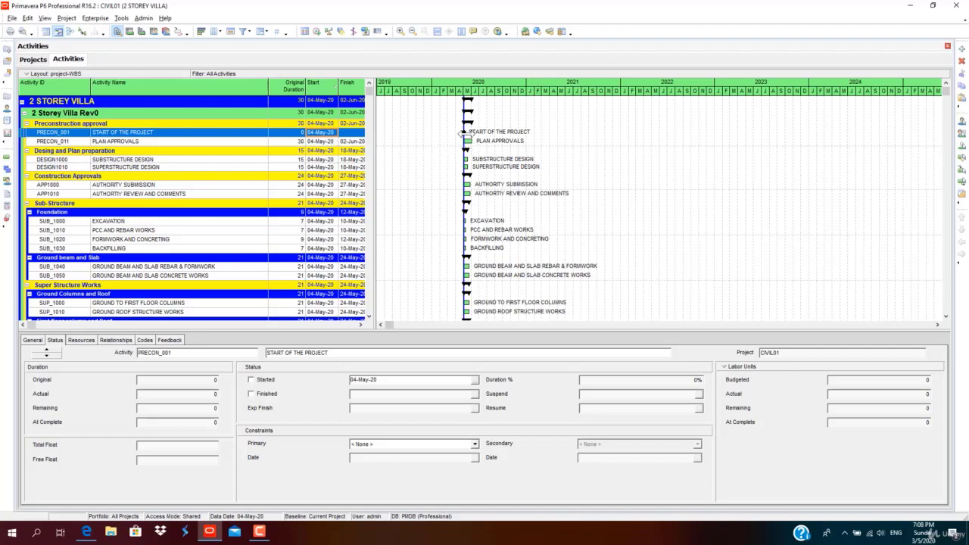
Zoom the Gantt timescale to readable months and scroll right to the START OF THE PROJECT link.
drag(484, 97, 560, 97)
click(406, 325)
click(407, 325)
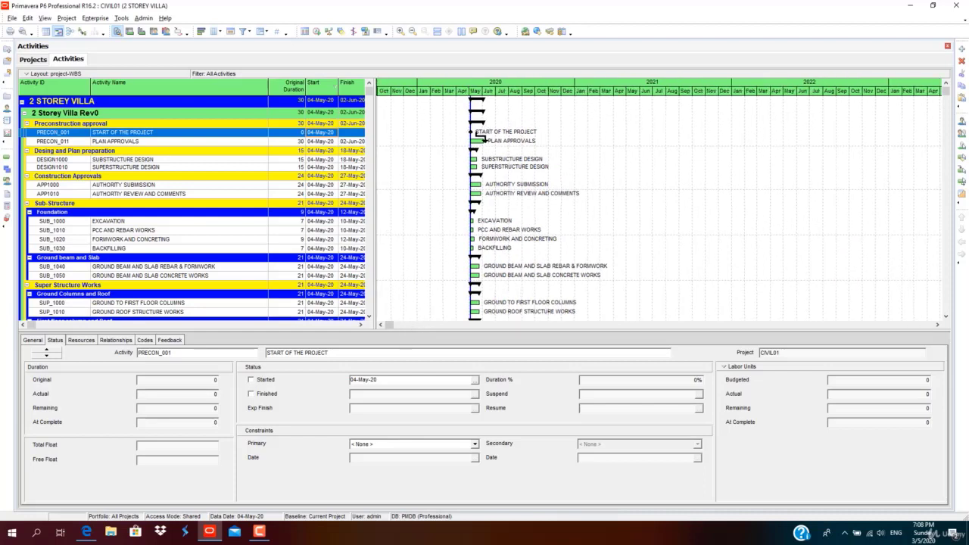
mouse_move(478, 149)
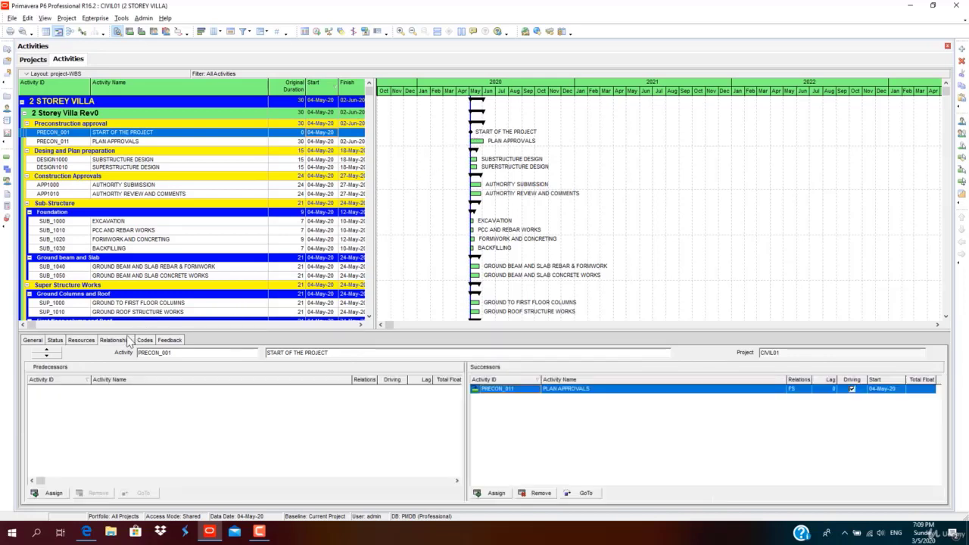
Remove START OF THE PROJECT's existing PLAN APPROVALS successor link.
click(115, 340)
click(538, 493)
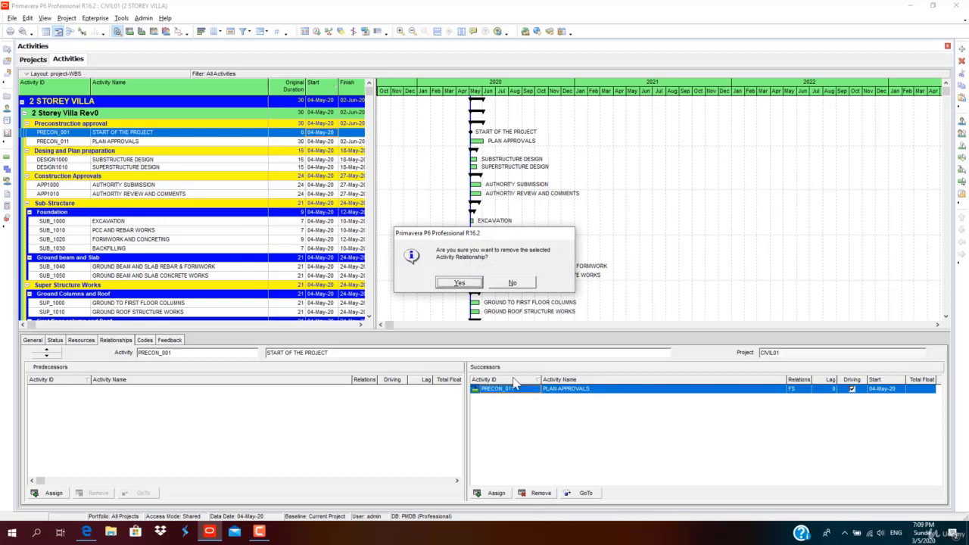
click(458, 283)
Add PLAN APPROVALS as a successor three times, as FS, SS and SF links.
click(497, 493)
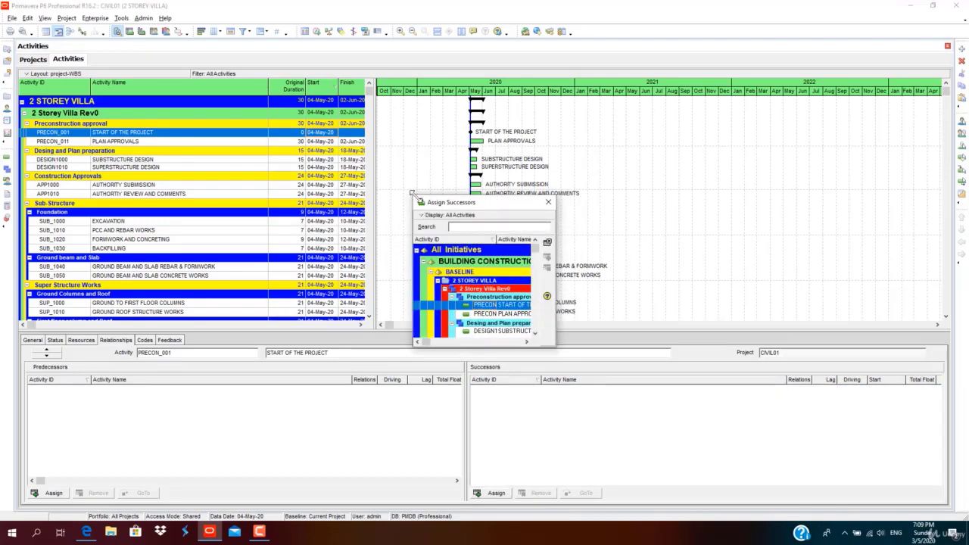
drag(409, 191, 249, 62)
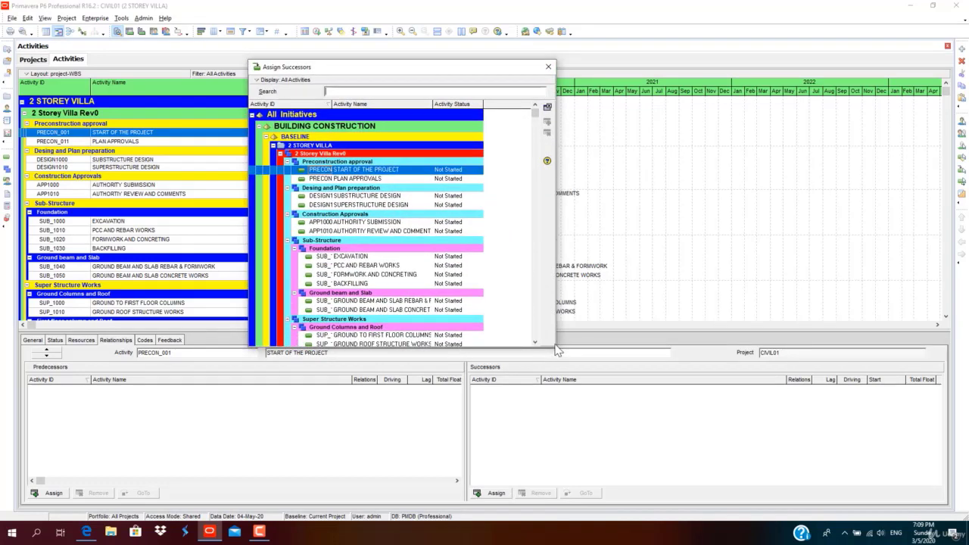
drag(555, 348, 510, 385)
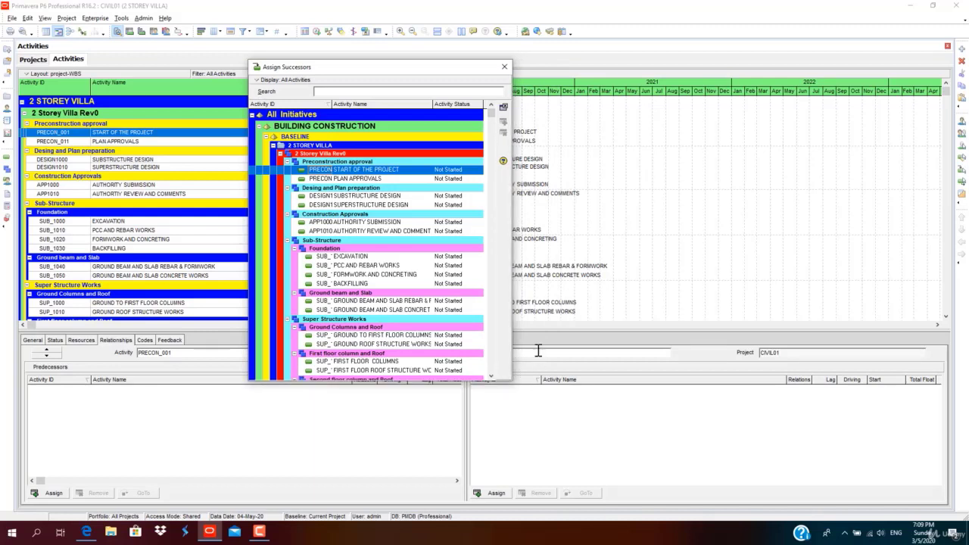
click(374, 179)
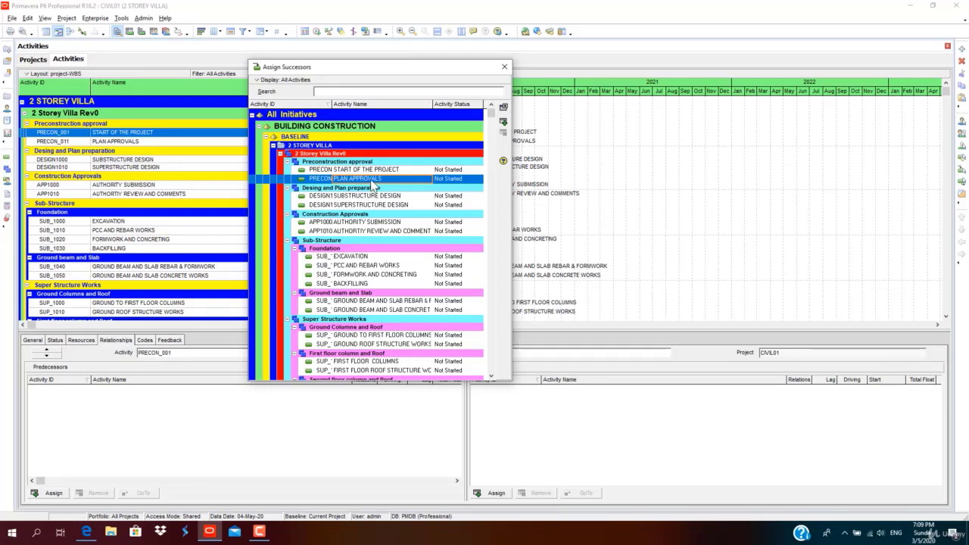
double_click(374, 180)
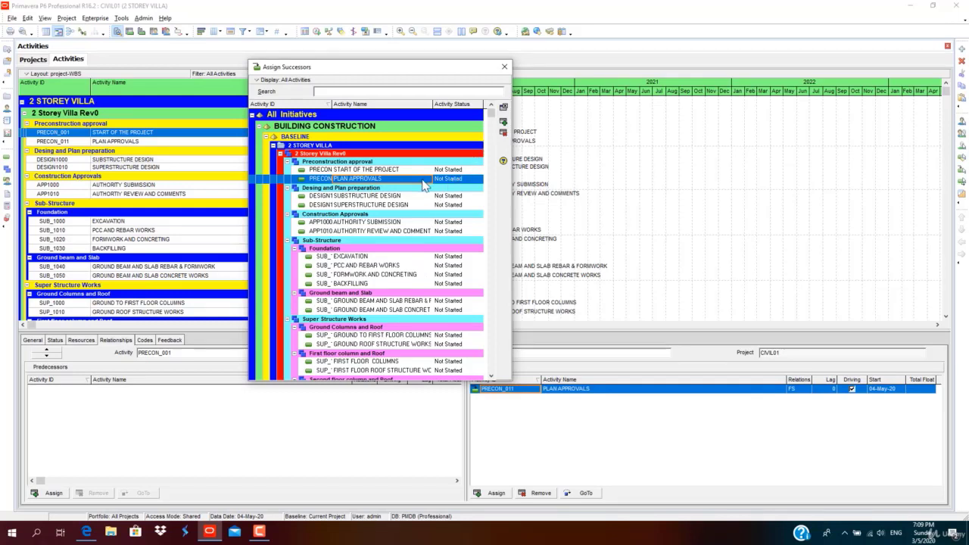
click(504, 123)
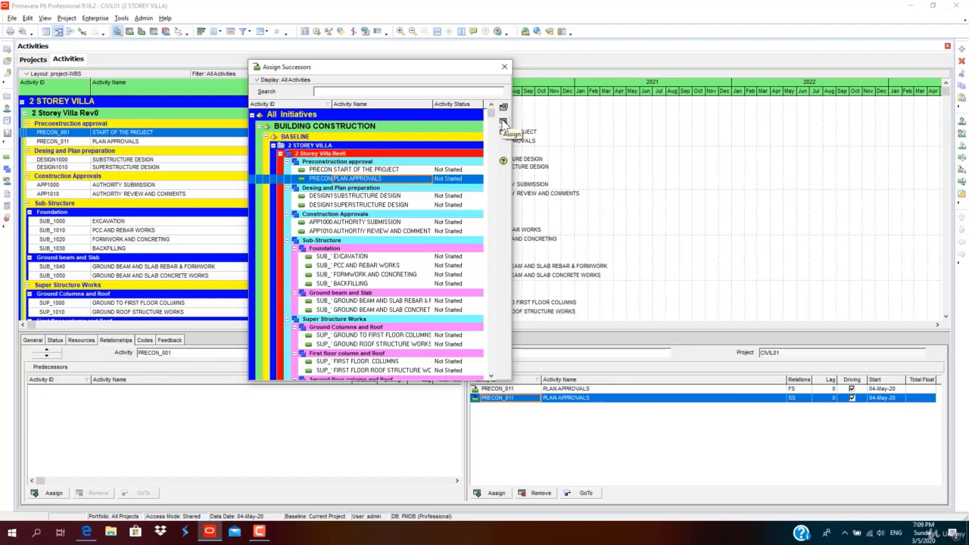
click(504, 123)
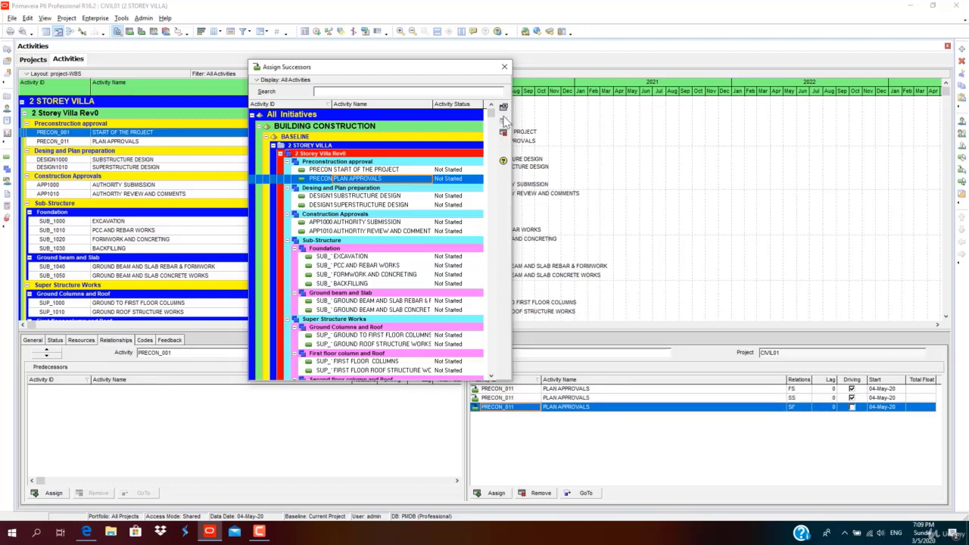
click(504, 66)
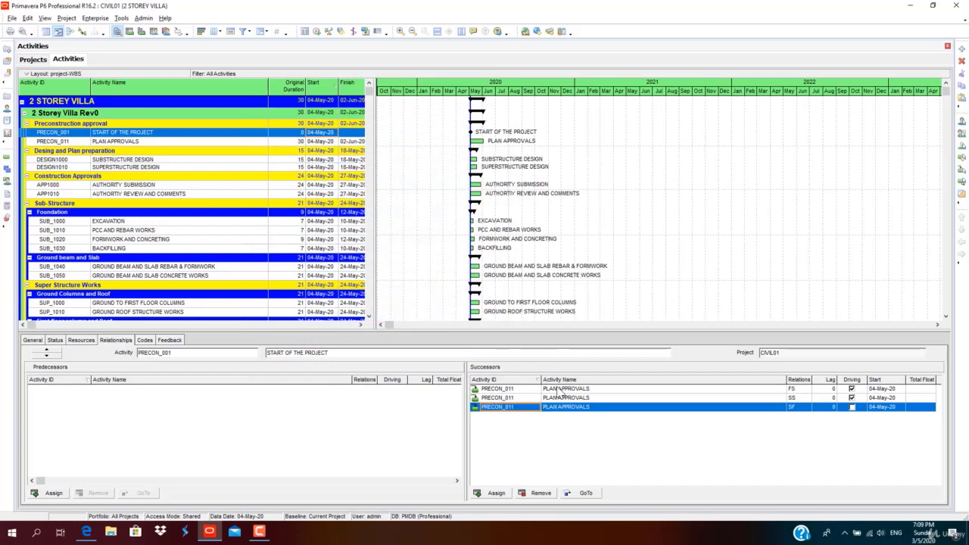
Delete the SF and SS PLAN APPROVALS successor rows, keeping only the FS link.
click(804, 398)
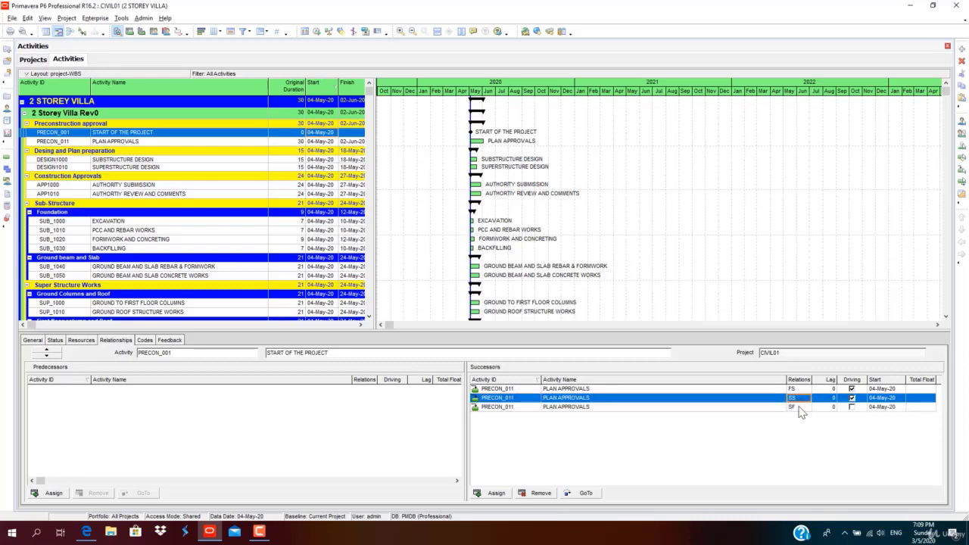
click(801, 408)
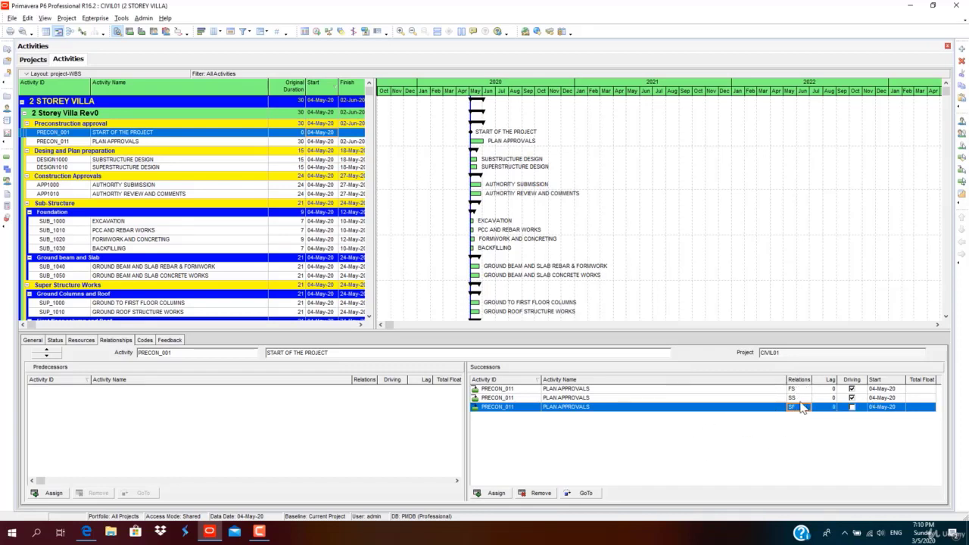
click(539, 493)
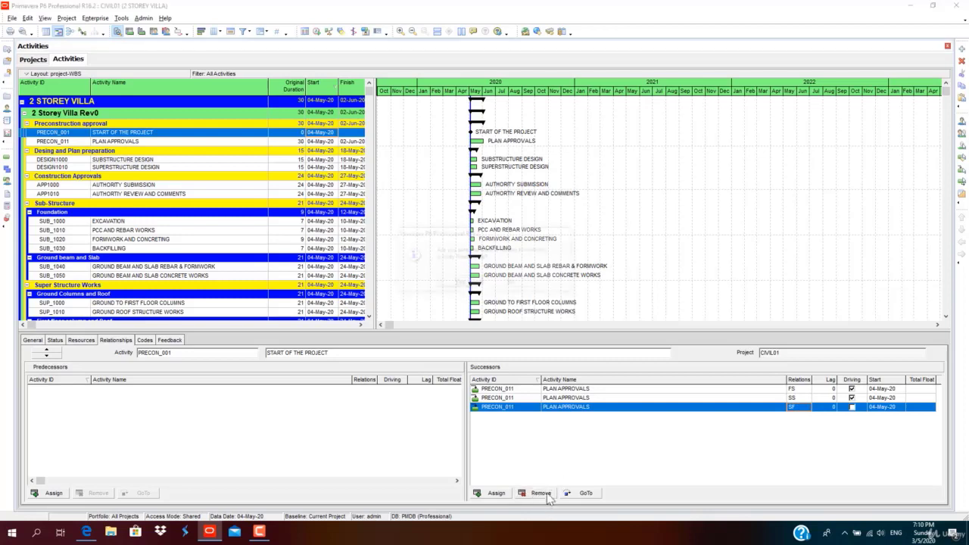
click(462, 285)
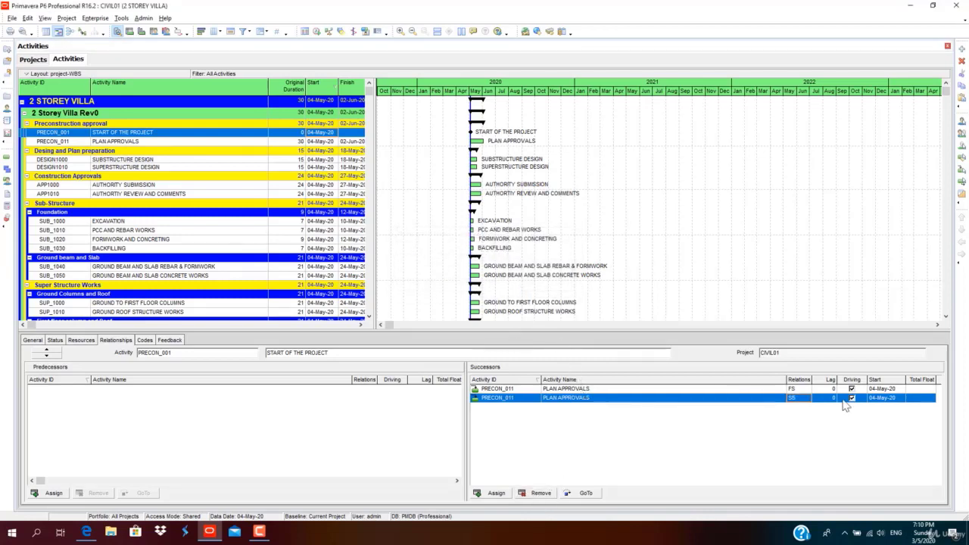
click(541, 492)
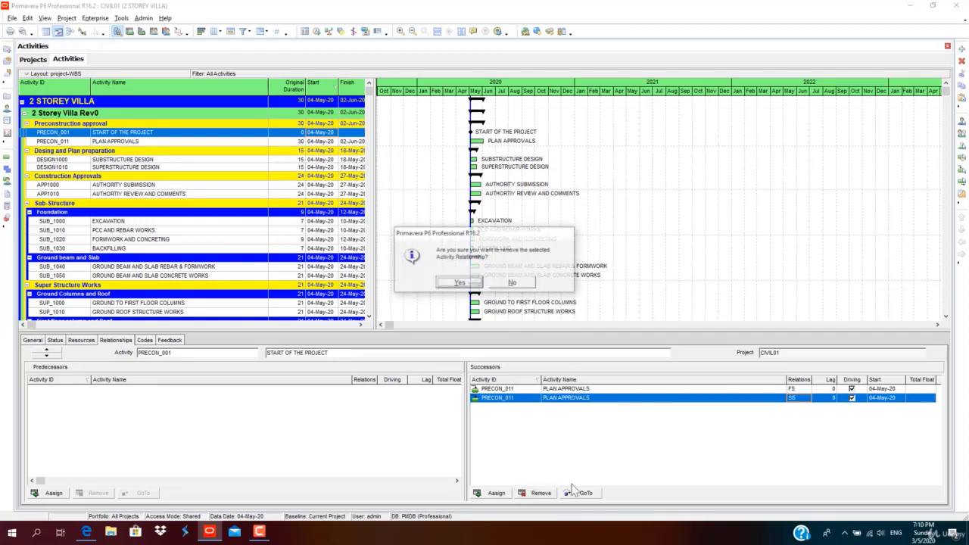
click(475, 290)
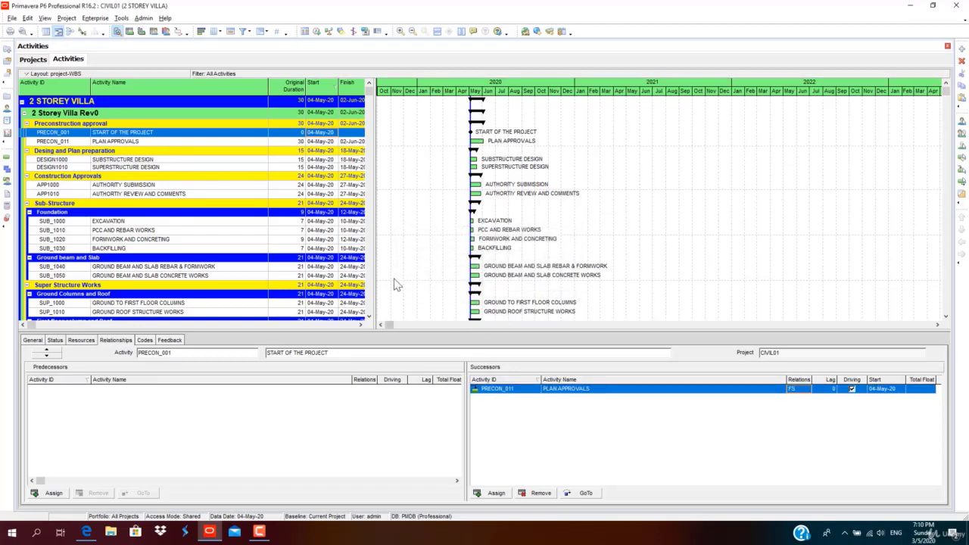
Reschedule the project, then draw a finish-to-start link from PLAN APPROVALS to SUBSTRUCTURE DESIGN.
click(317, 32)
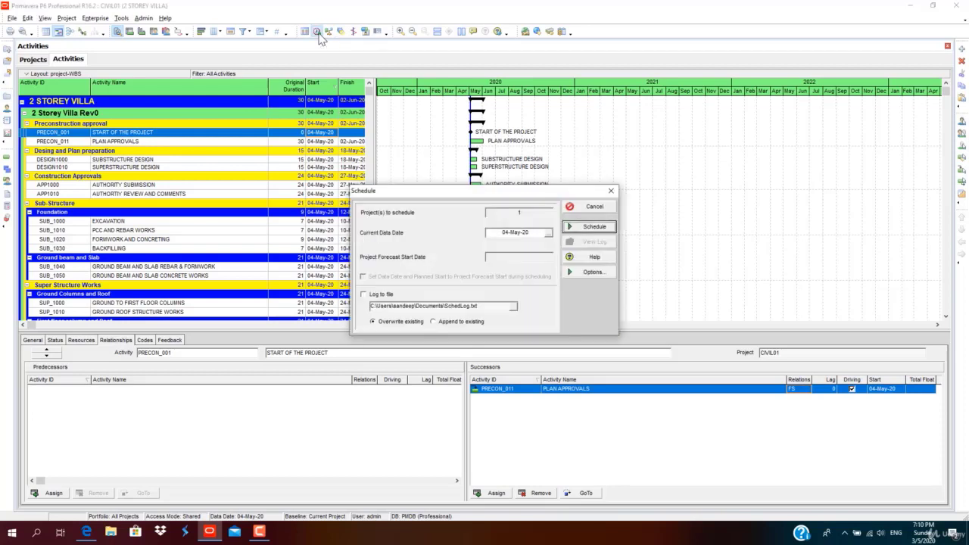
click(594, 227)
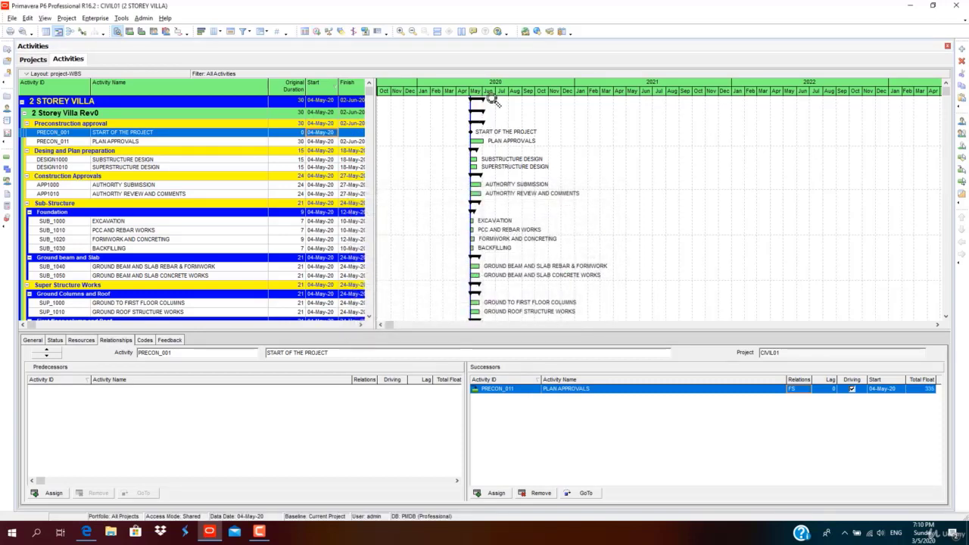
drag(494, 97, 685, 100)
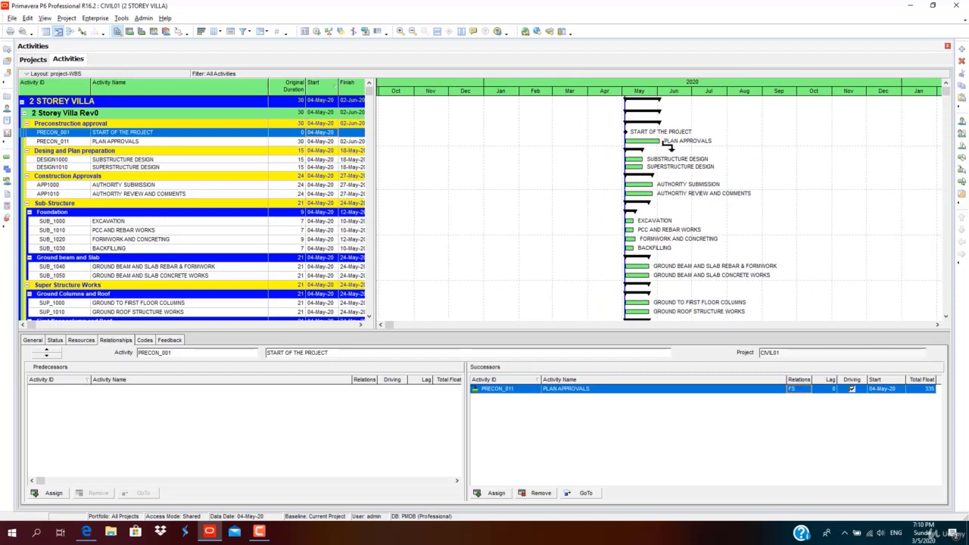
click(668, 146)
drag(670, 146, 632, 171)
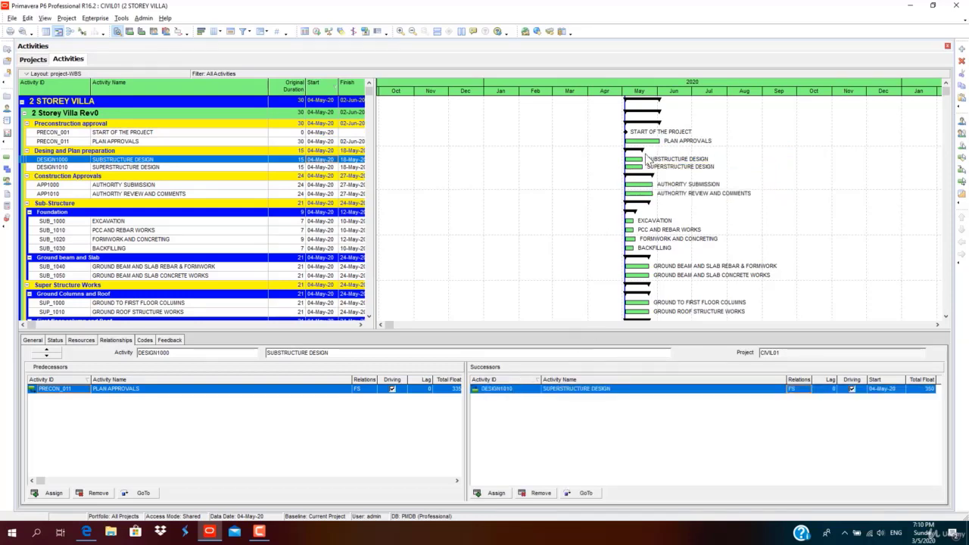
mouse_move(633, 168)
drag(641, 160, 640, 167)
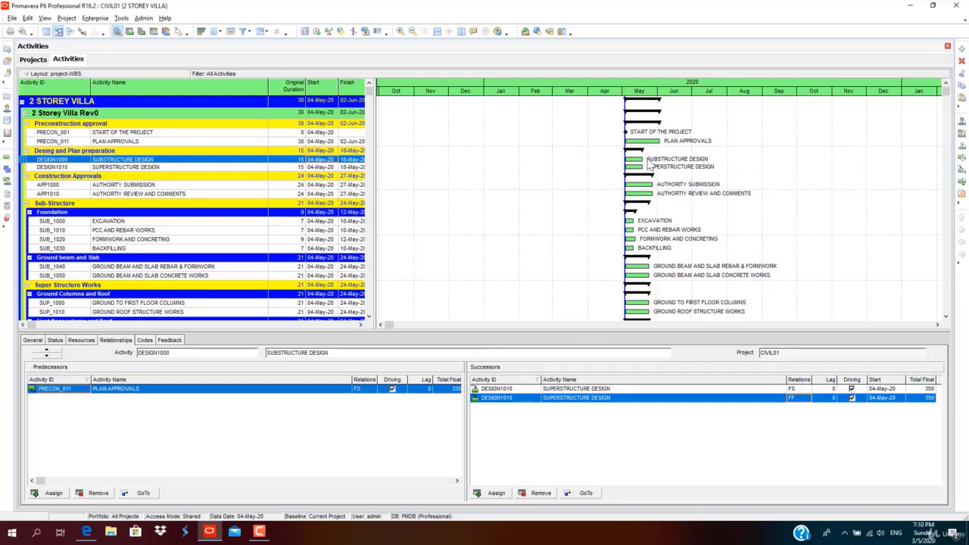
drag(626, 159, 630, 169)
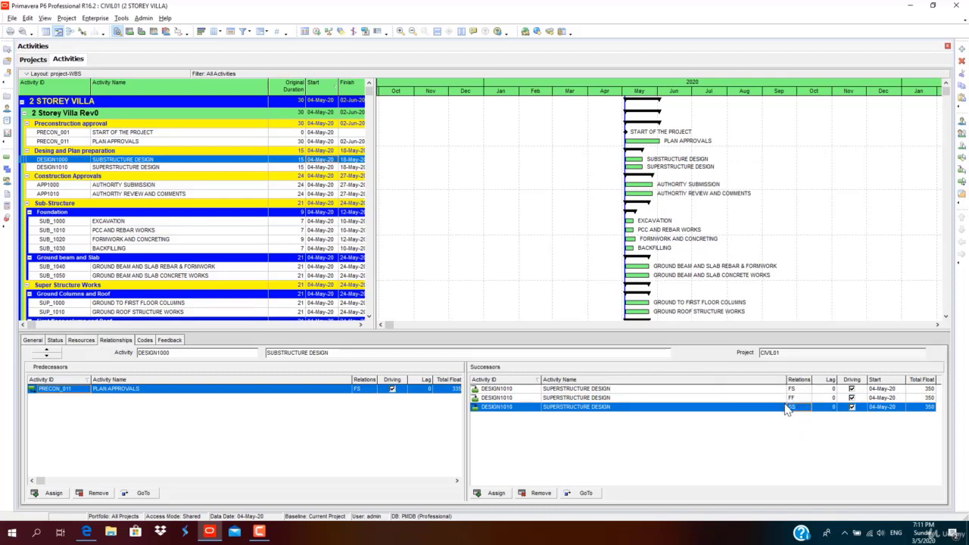
click(540, 493)
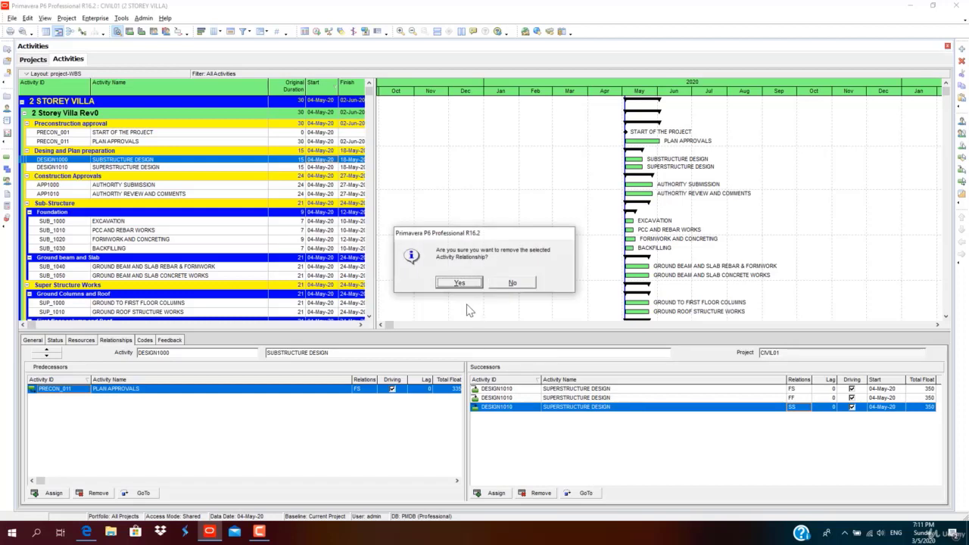
click(471, 280)
click(547, 493)
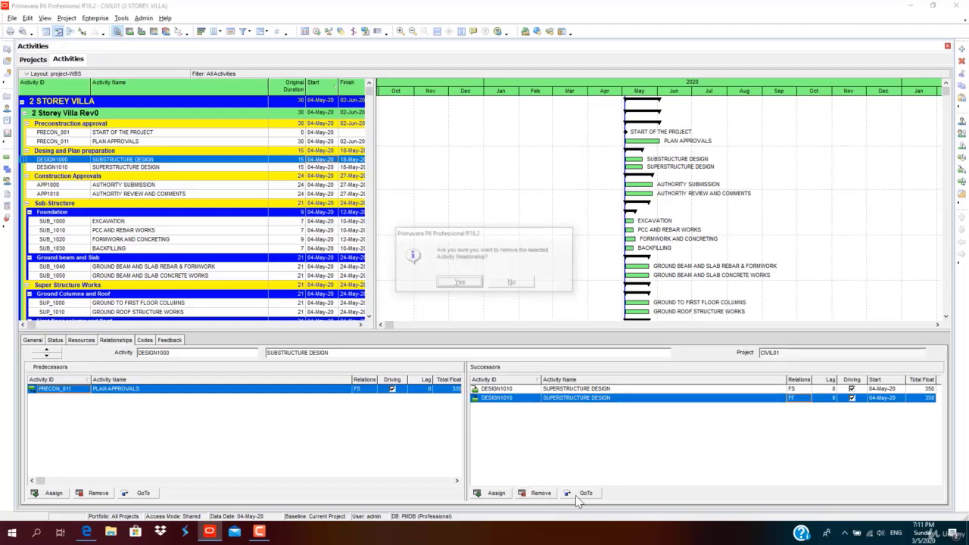
click(477, 282)
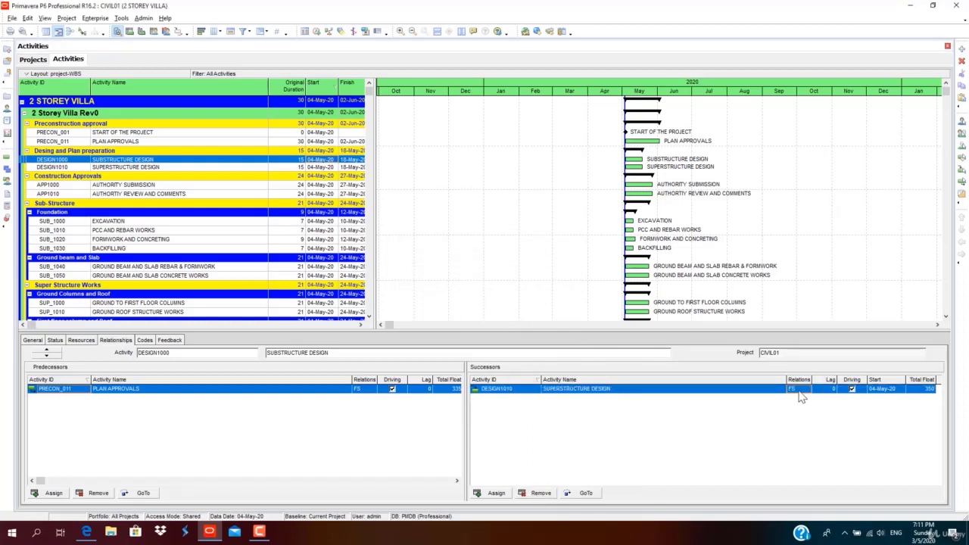
Run the F9 schedule so SUBSTRUCTURE DESIGN starts 03-Jun-20 and SUPERSTRUCTURE DESIGN starts 18-Jun-20.
click(317, 33)
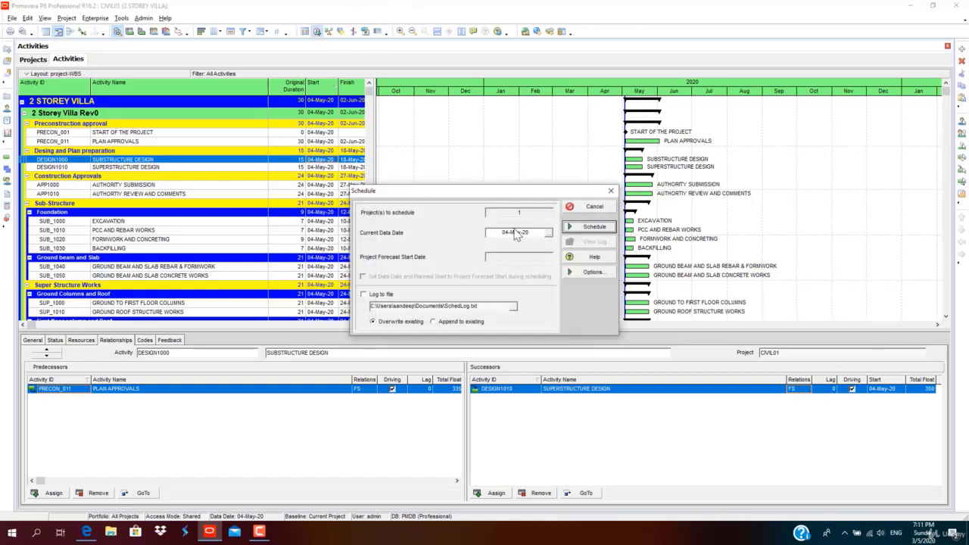
click(575, 227)
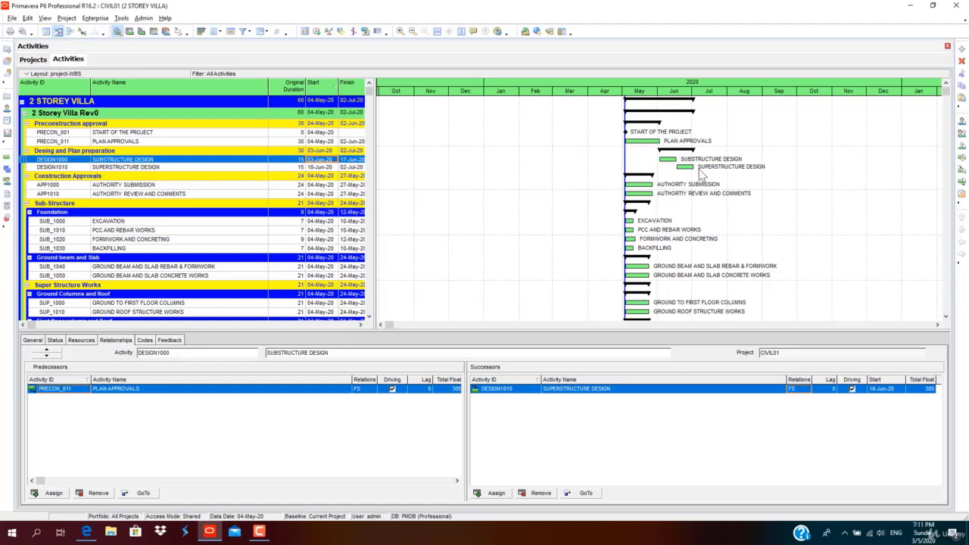
click(226, 186)
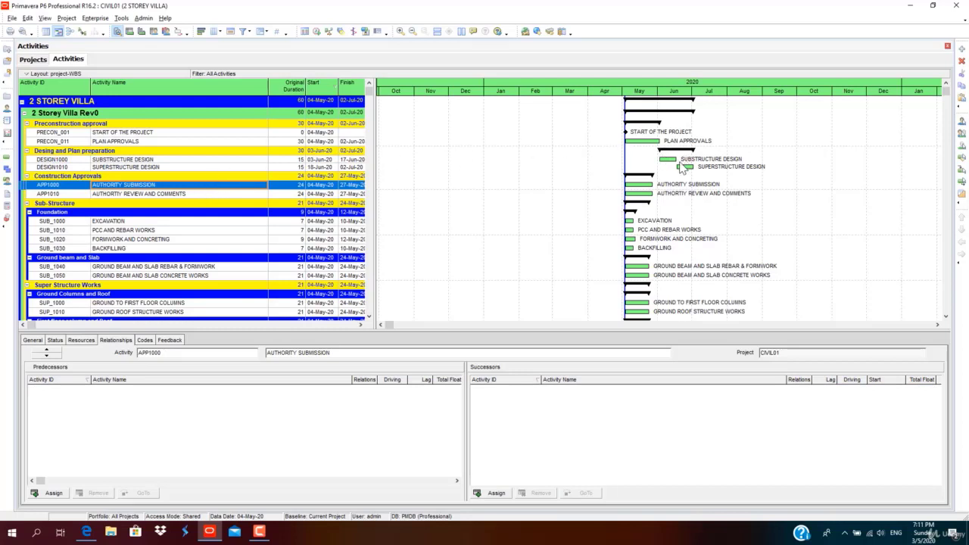
Assign SUBSTRUCTURE DESIGN (DESIGN1000) as AUTHORITY SUBMISSION's finish-to-start predecessor, then open the Schedule dialog.
right_click(128, 190)
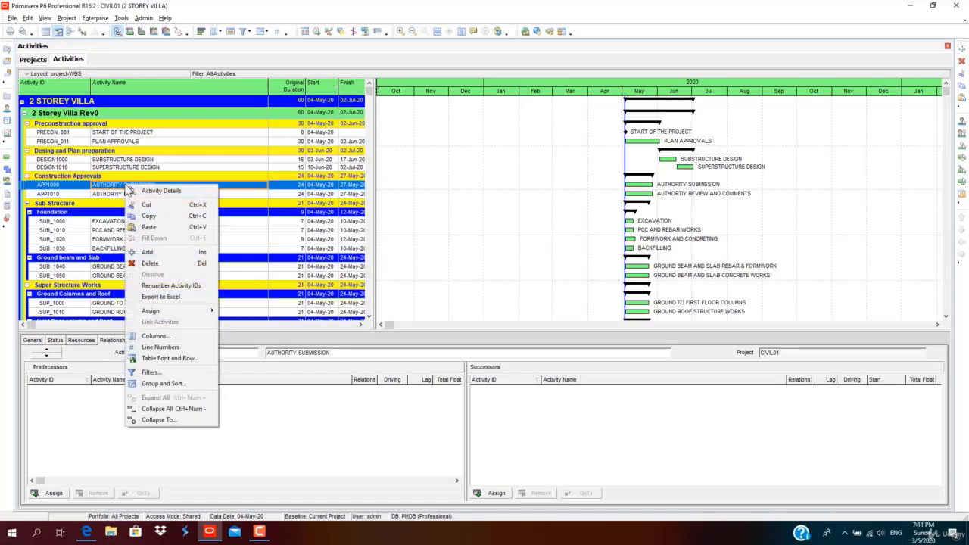
click(93, 395)
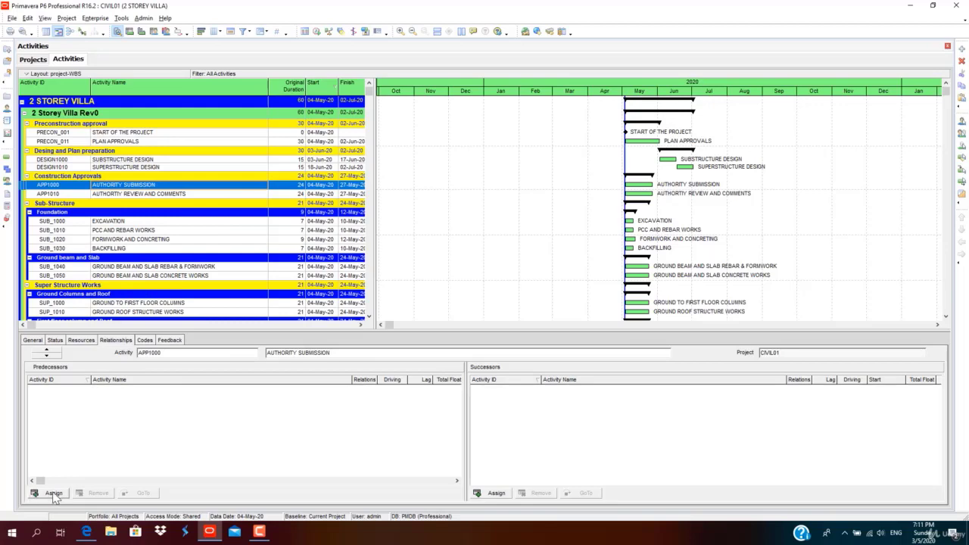
click(53, 493)
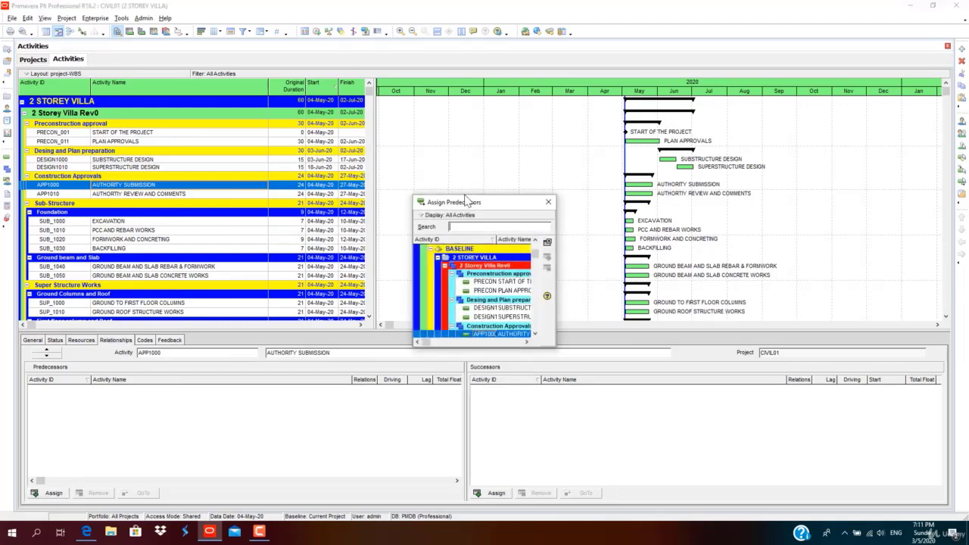
drag(417, 205, 277, 78)
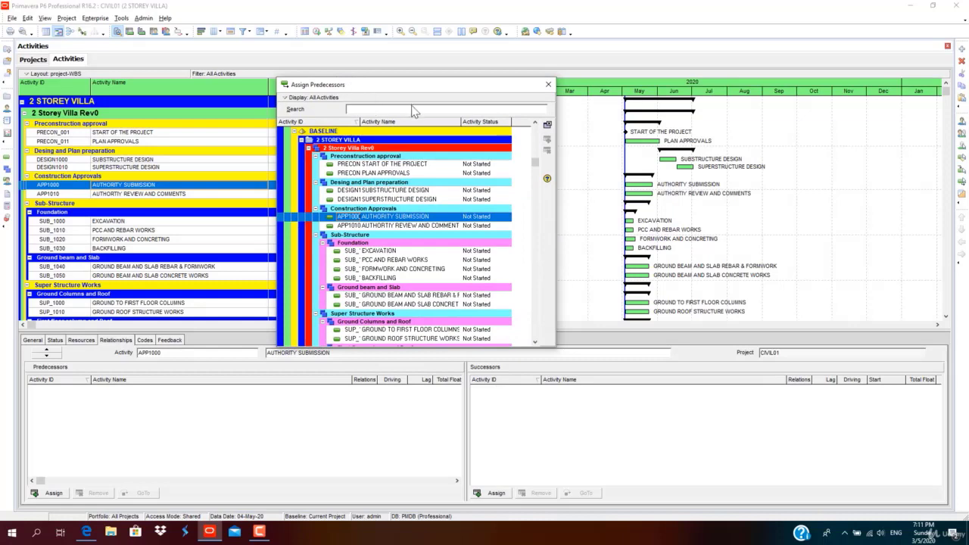
drag(408, 90, 455, 180)
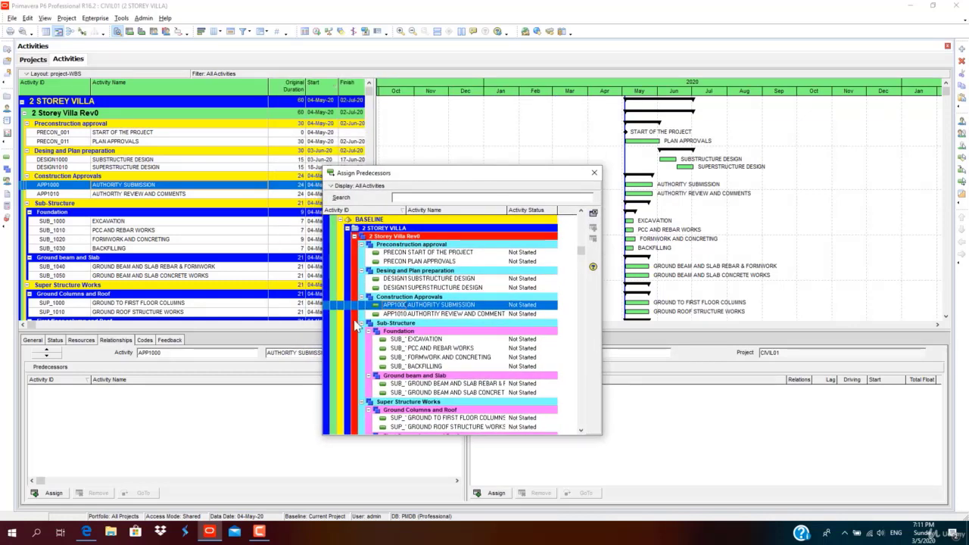
click(454, 278)
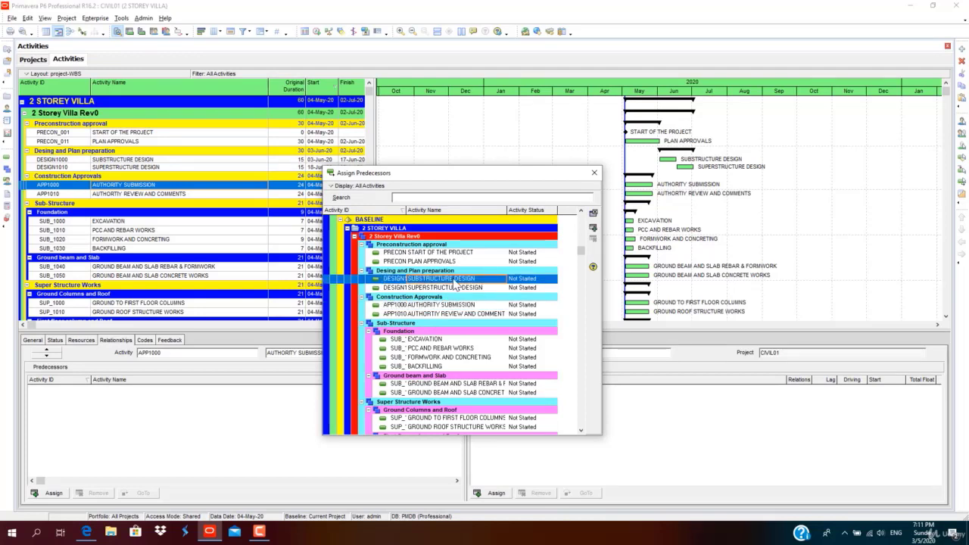
double_click(455, 279)
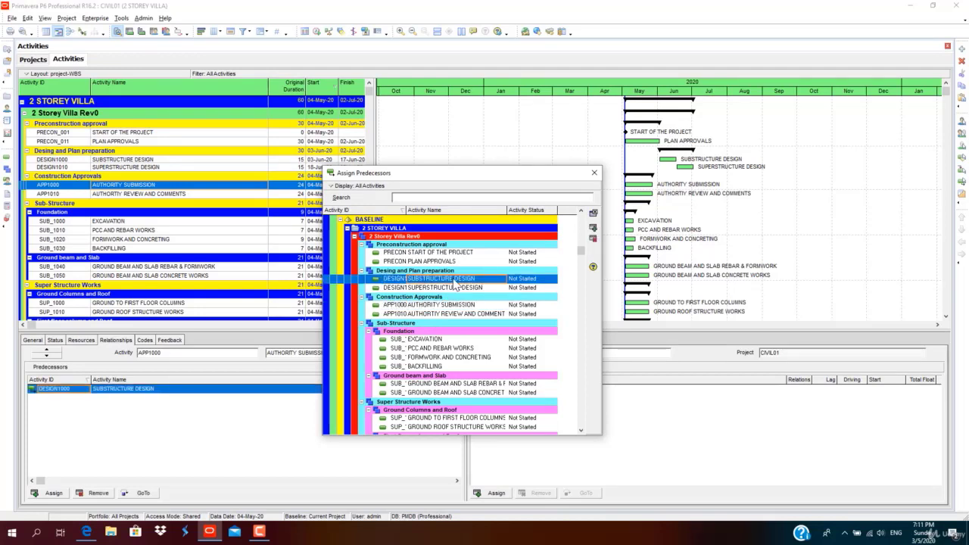
click(593, 175)
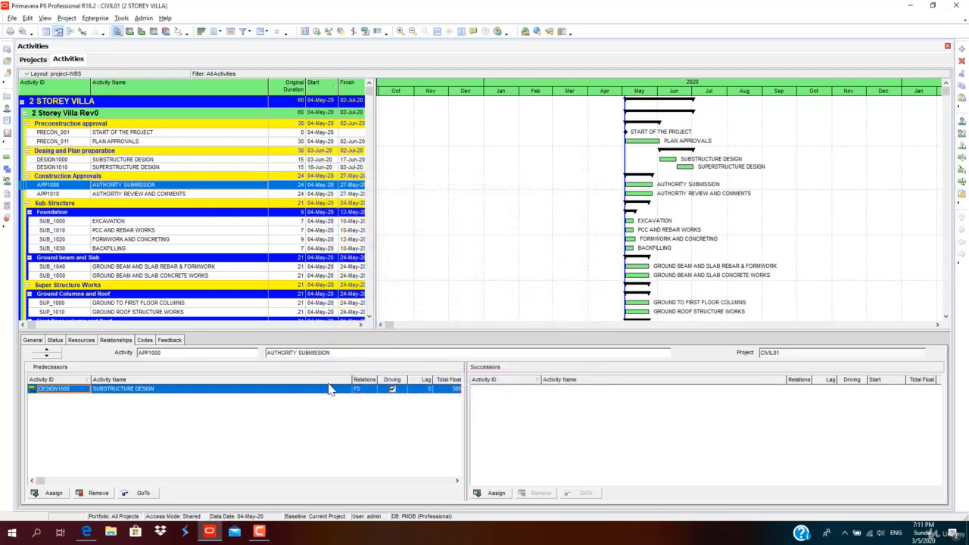
click(316, 31)
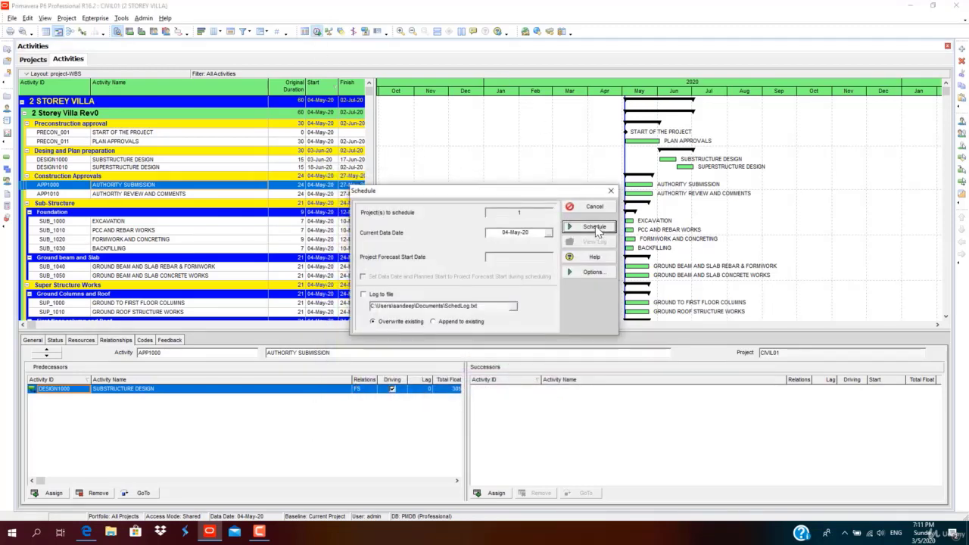
Reschedule so AUTHORITY SUBMISSION runs 18-Jun-20 to 11-Jul-20, and link it to AUTHORITY REVIEW AND COMMENTS.
click(594, 227)
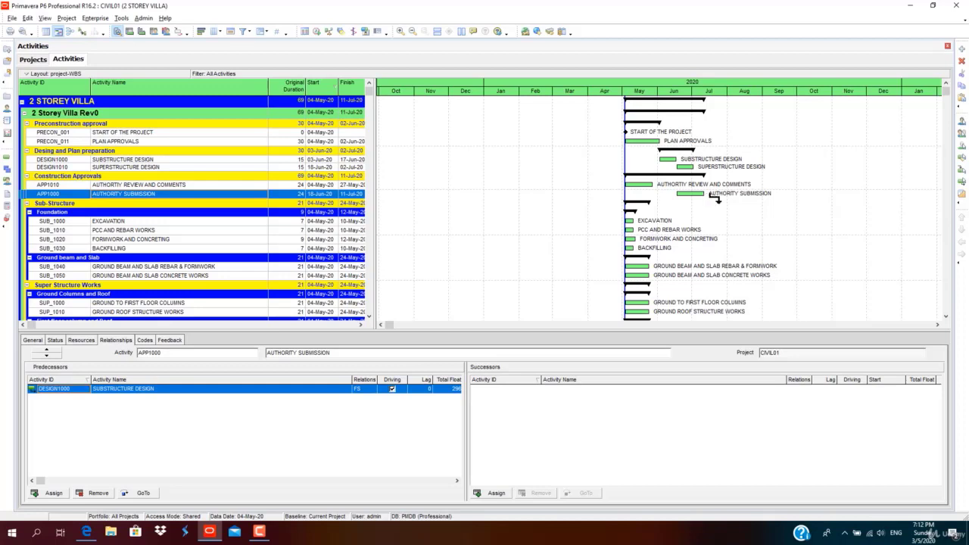
drag(706, 195, 630, 189)
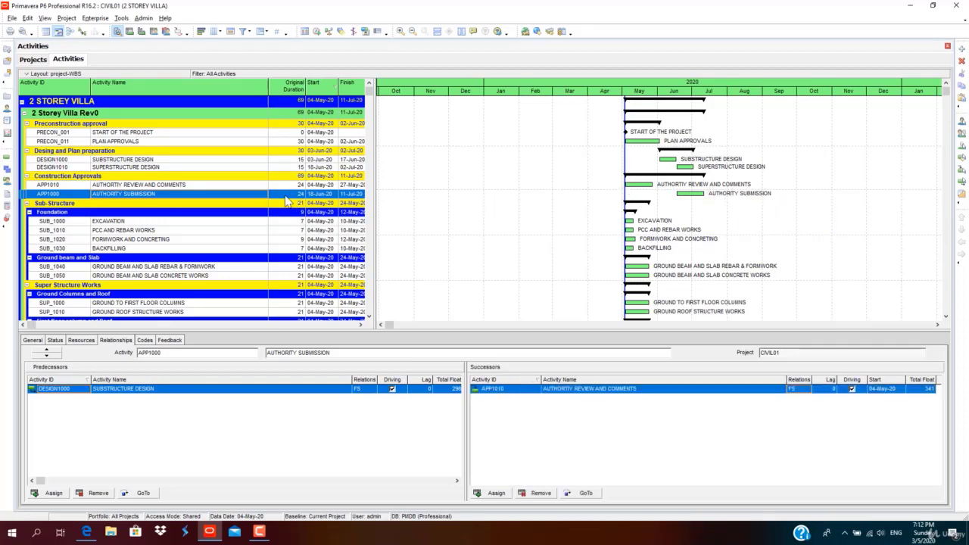
click(236, 186)
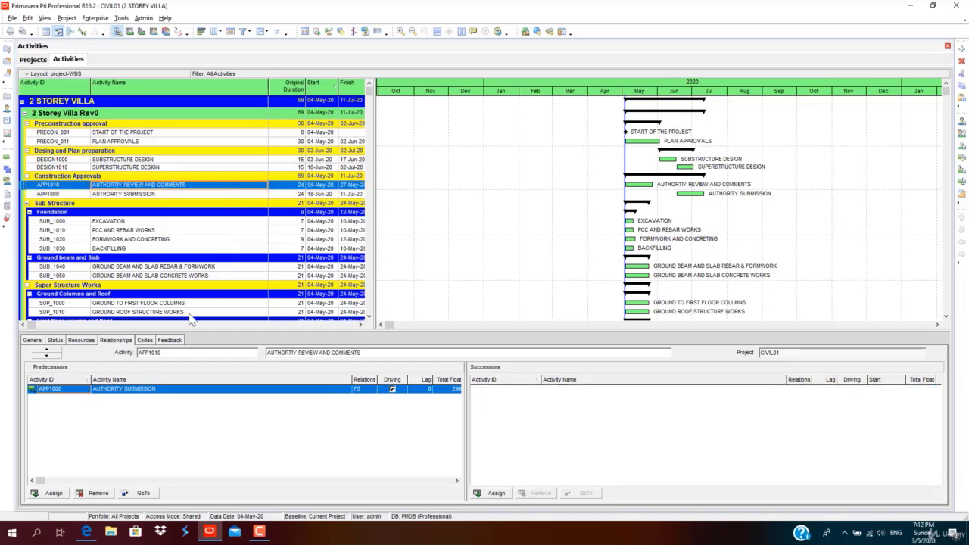
Remove the AUTHORITY SUBMISSION predecessor link from AUTHORITY REVIEW AND COMMENTS.
click(96, 494)
click(440, 284)
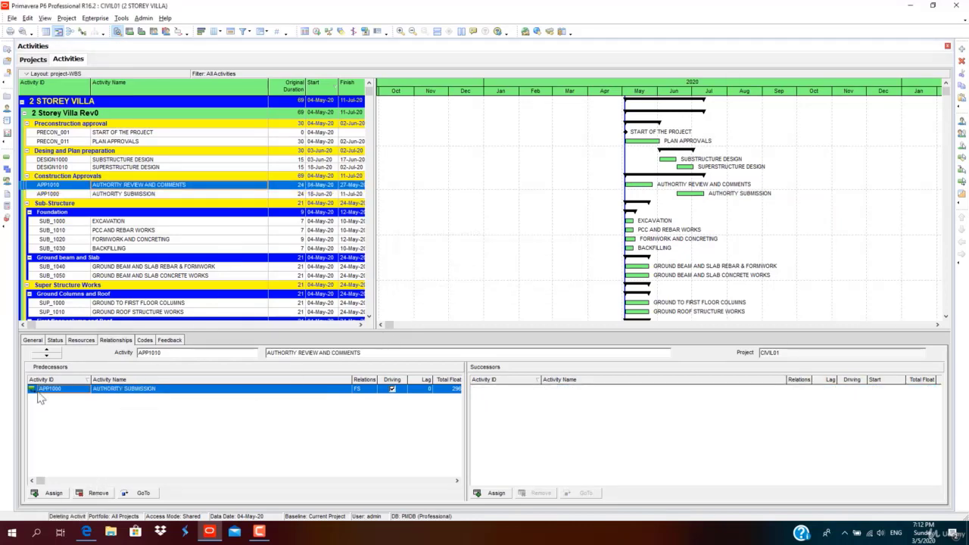
click(45, 496)
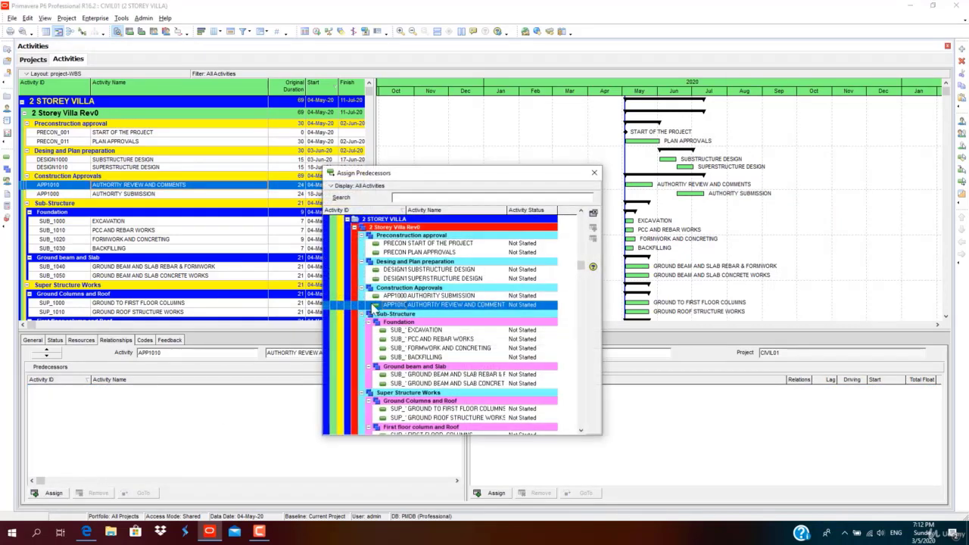
Assign AUTHORITY SUBMISSION (APP1000) as the finish-to-start predecessor of AUTHORITY REVIEW AND COMMENTS.
click(467, 296)
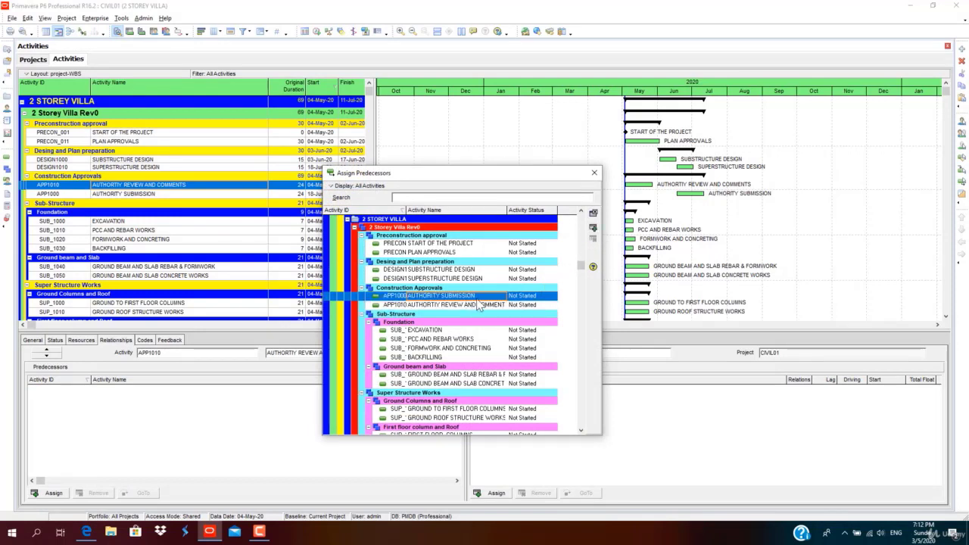
click(594, 227)
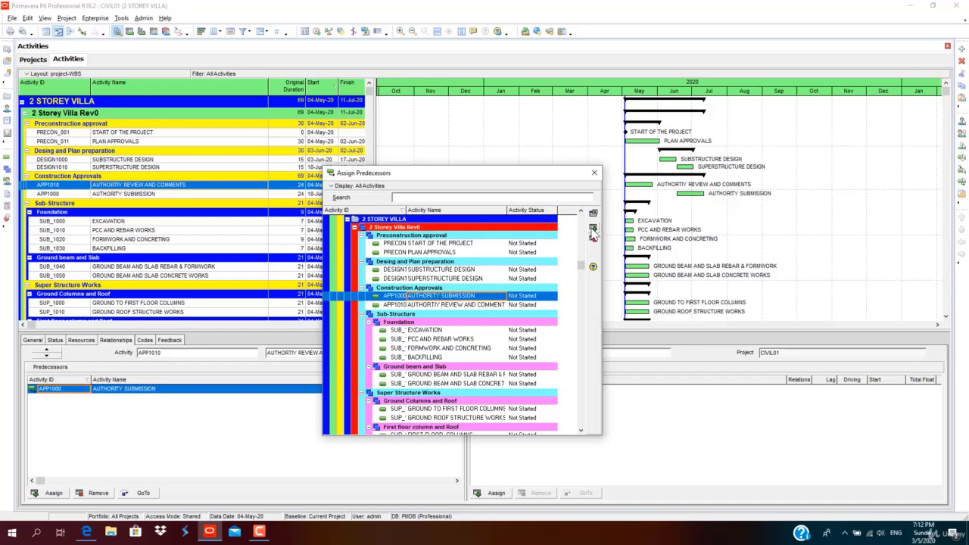
click(593, 173)
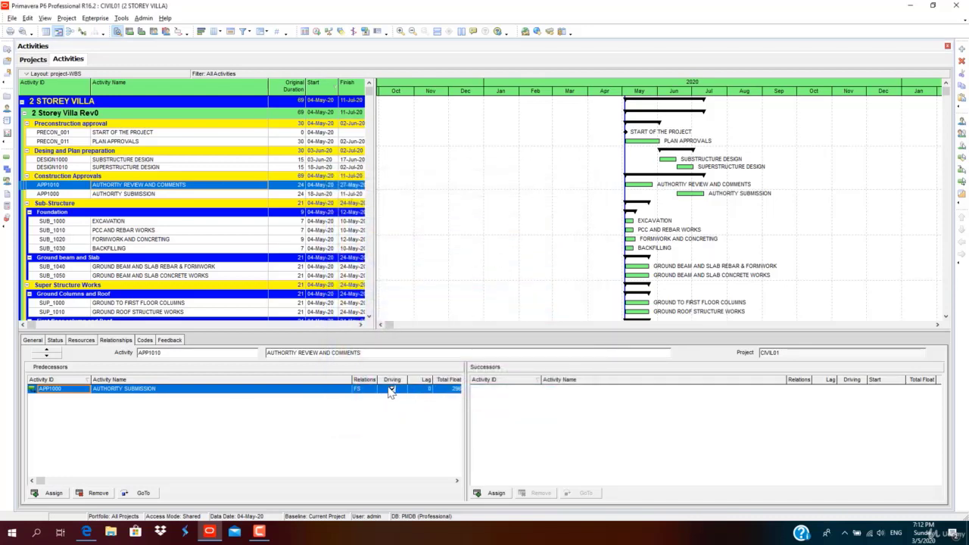
Run the F9 schedule to apply the new link, then select the PROJECT FINISH activity.
click(316, 32)
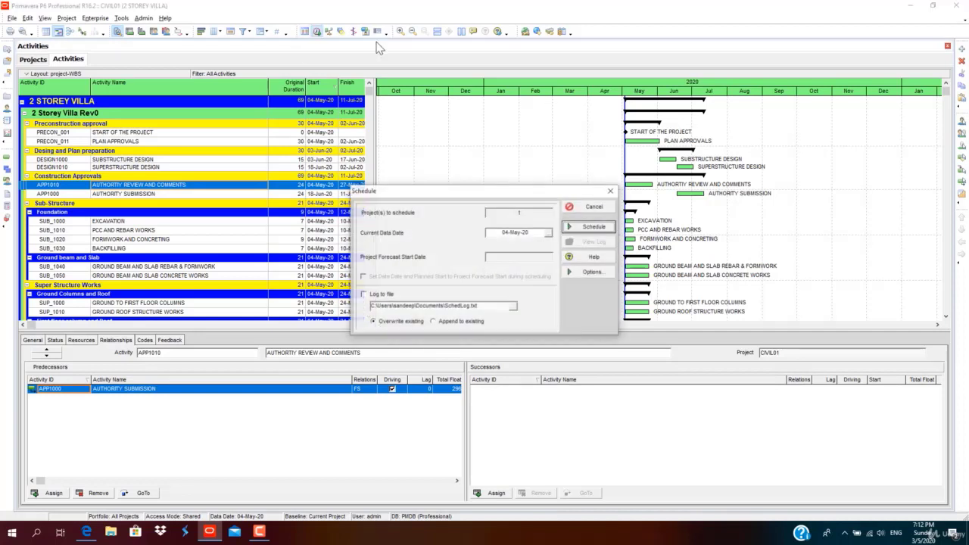
click(569, 227)
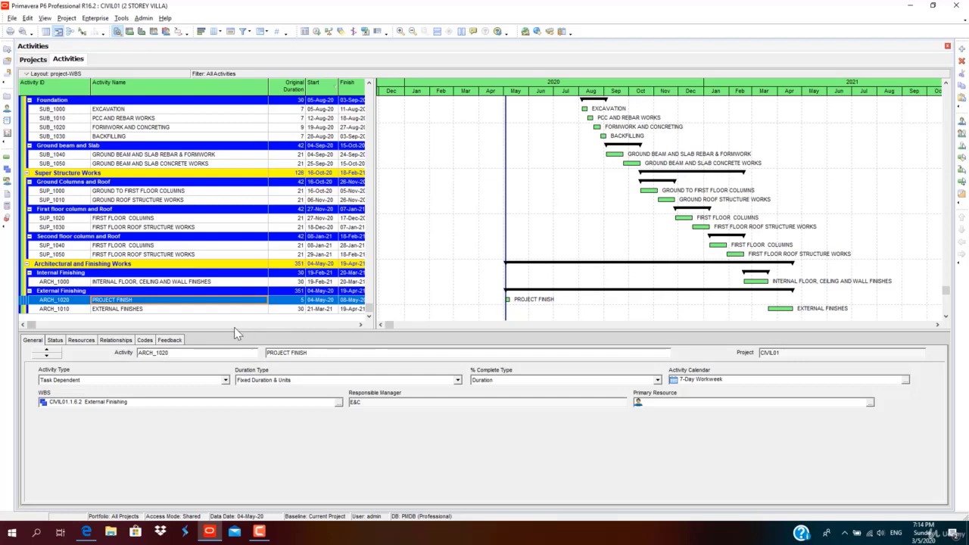
click(137, 302)
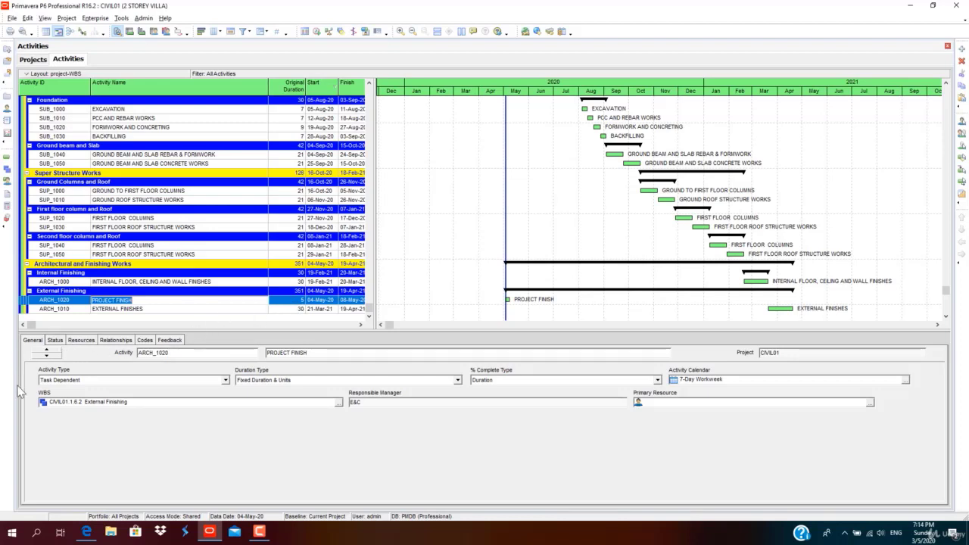
Change PROJECT FINISH's activity type to Finish Milestone, giving 0 duration and a 04-May-20 finish.
right_click(196, 255)
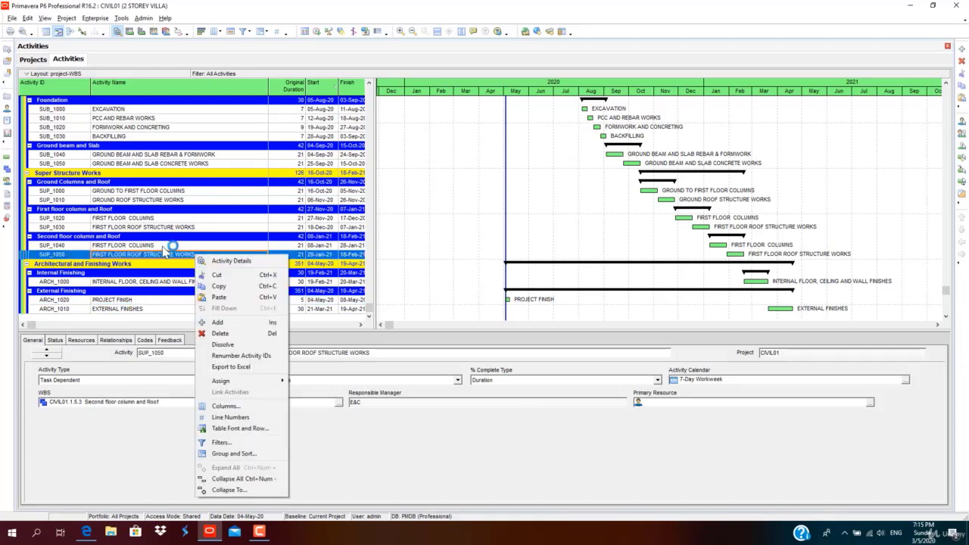
click(138, 300)
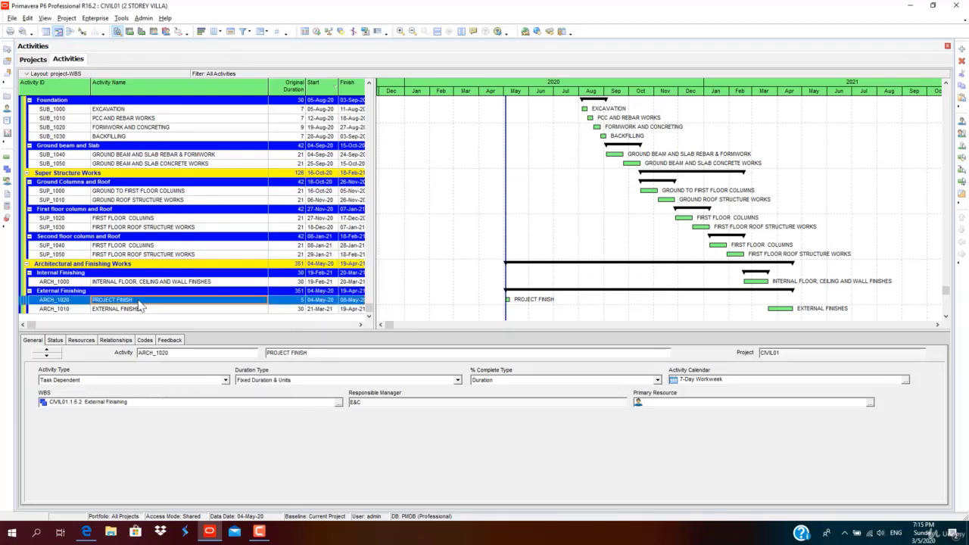
click(54, 340)
click(33, 341)
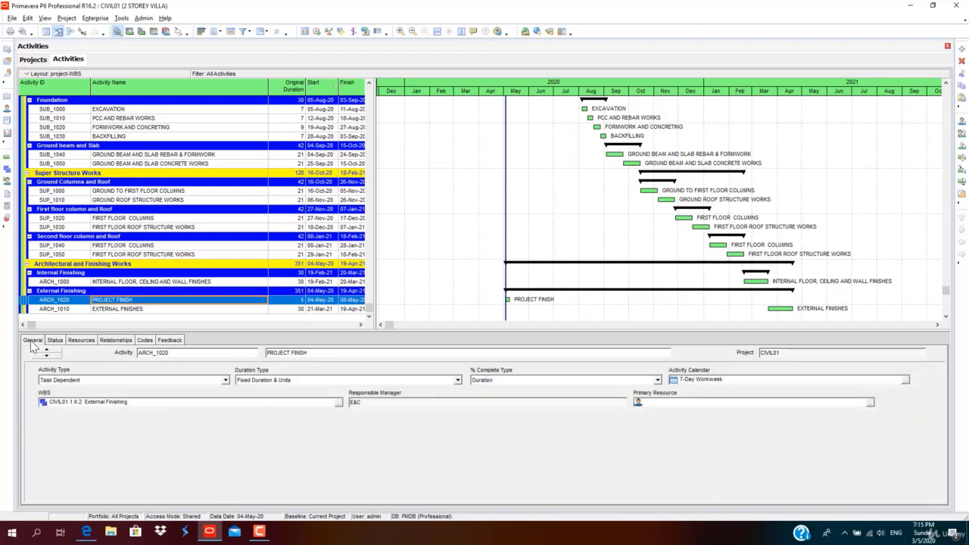
click(225, 381)
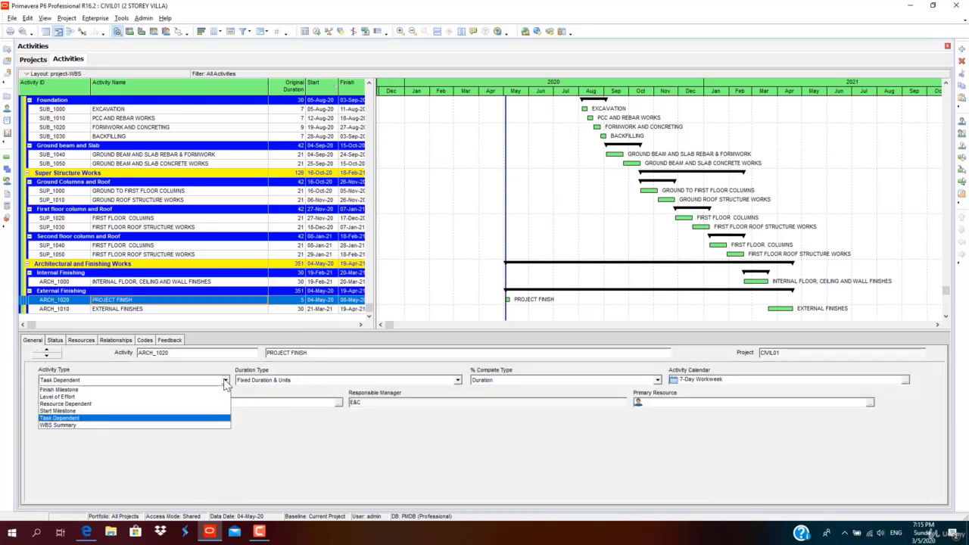
click(119, 389)
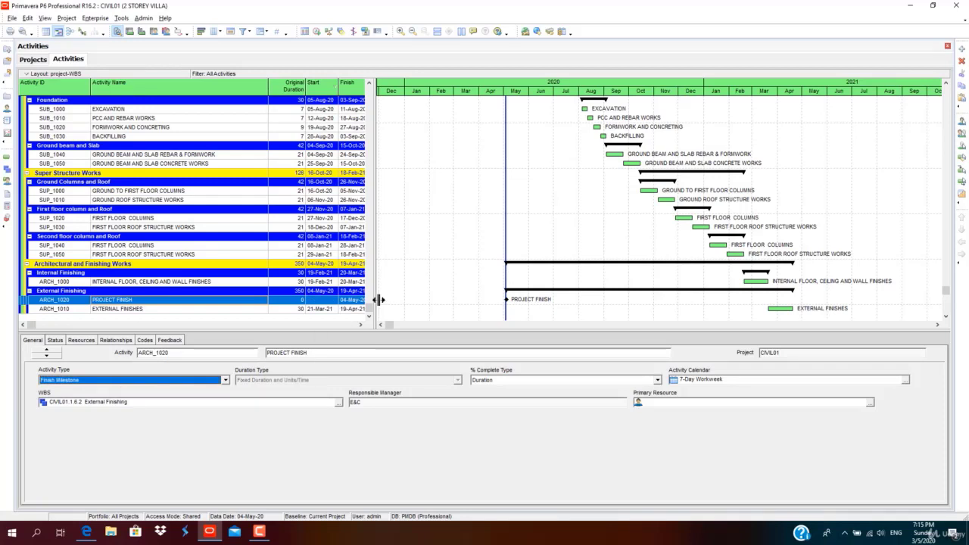
drag(378, 300, 385, 300)
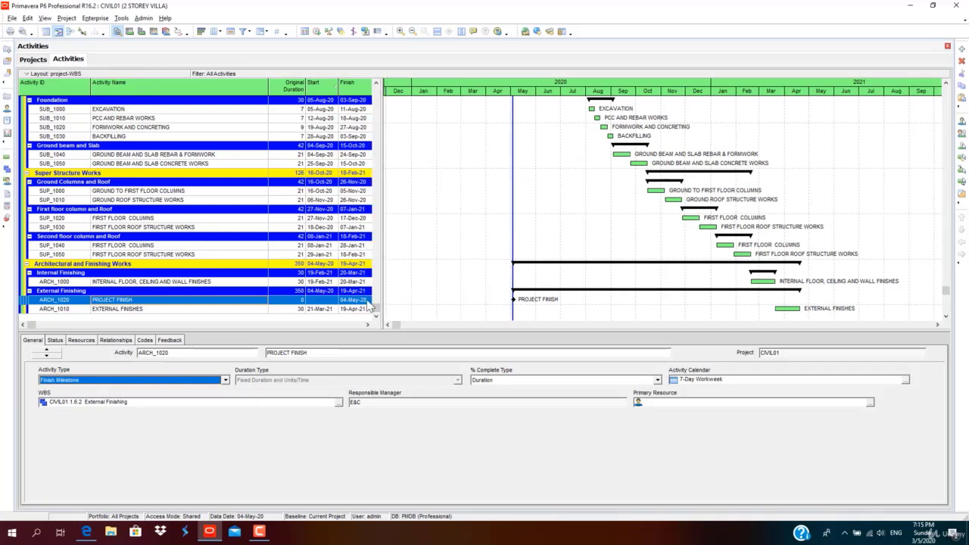
click(366, 300)
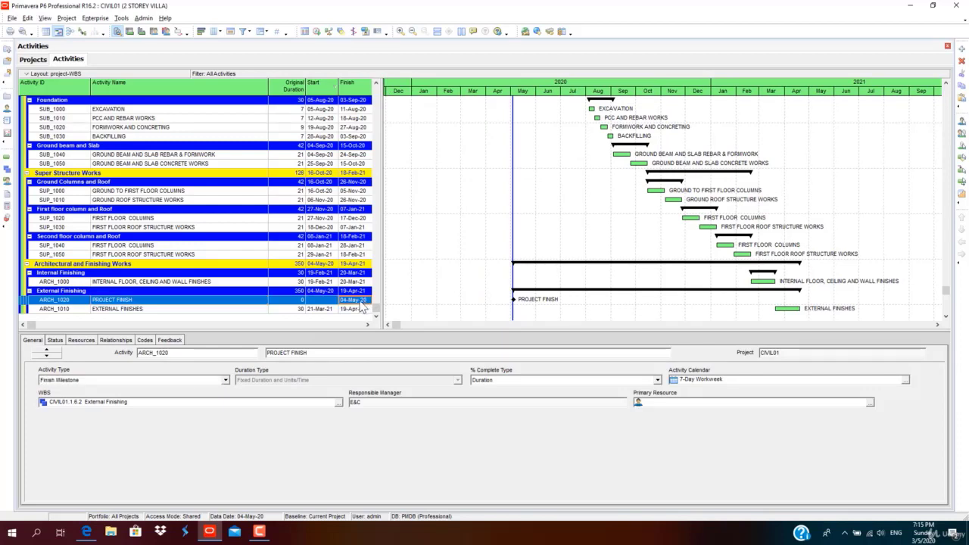
scroll(365, 292, up, 4)
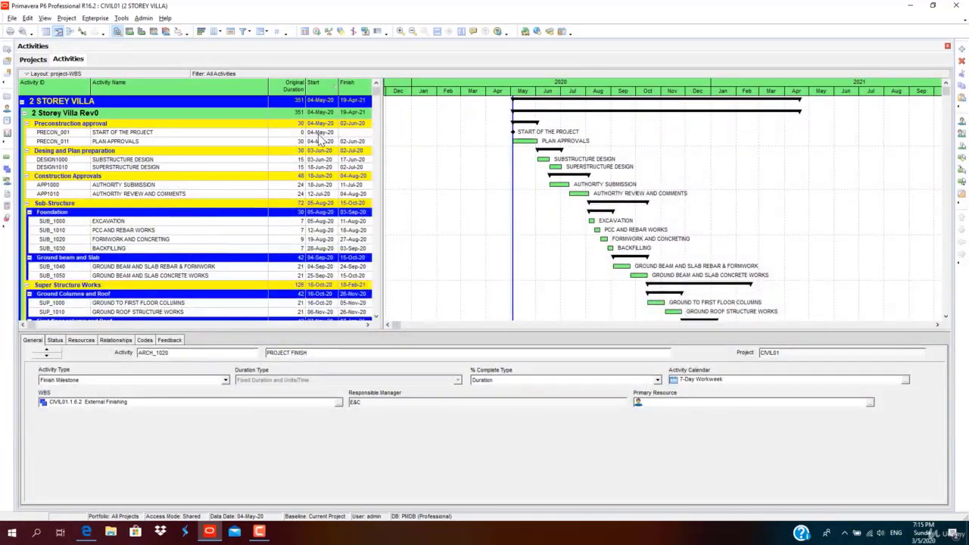
Add EXTERNAL FINISHES as a predecessor of the PROJECT FINISH milestone.
click(320, 134)
scroll(319, 185, down, 5)
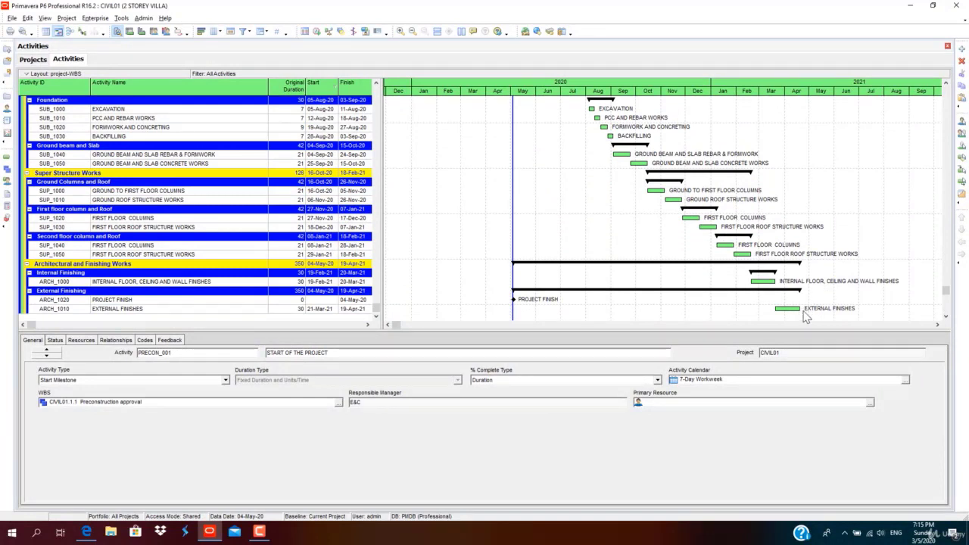
click(233, 304)
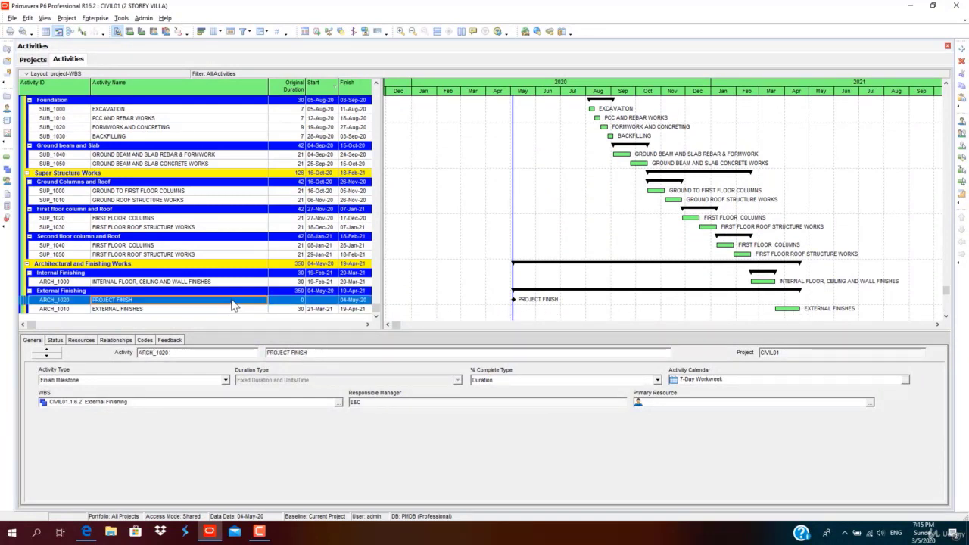
click(111, 341)
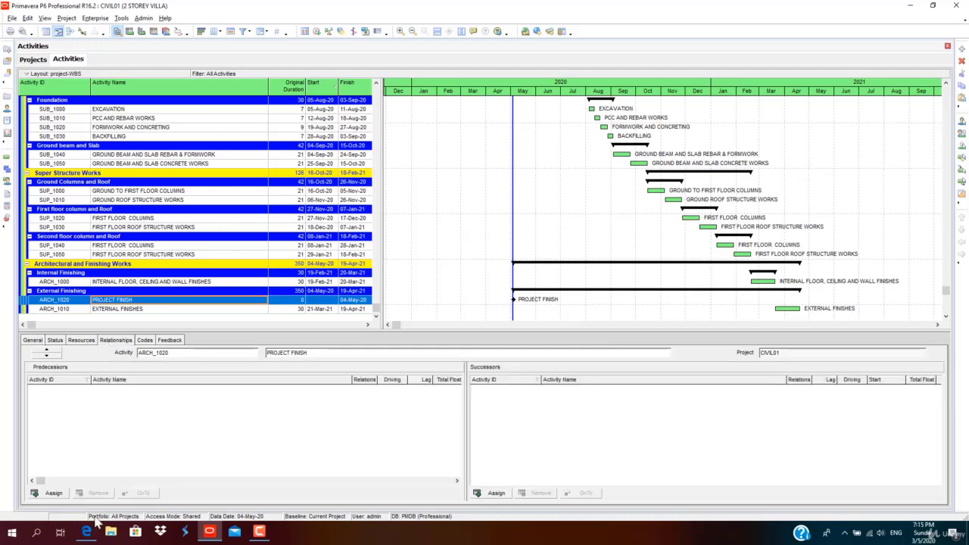
click(50, 492)
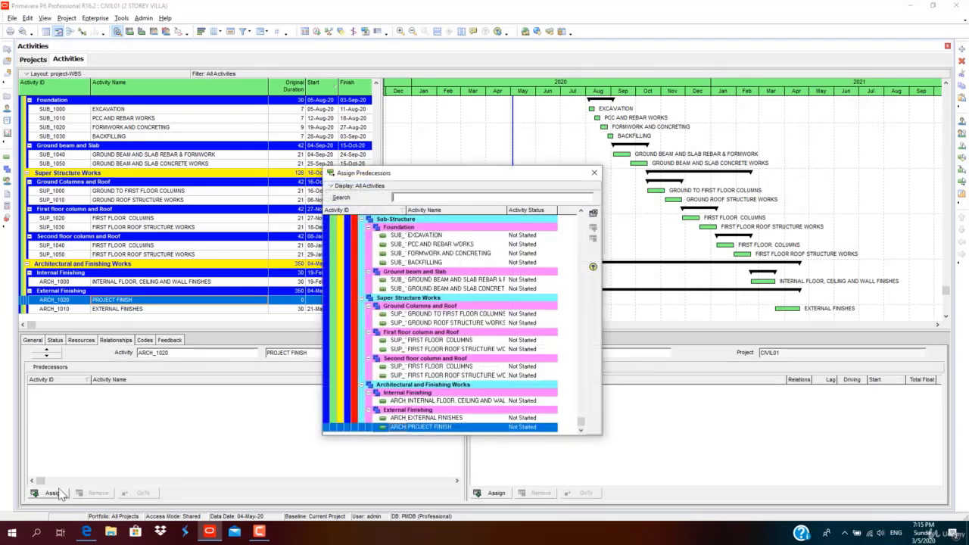
double_click(467, 419)
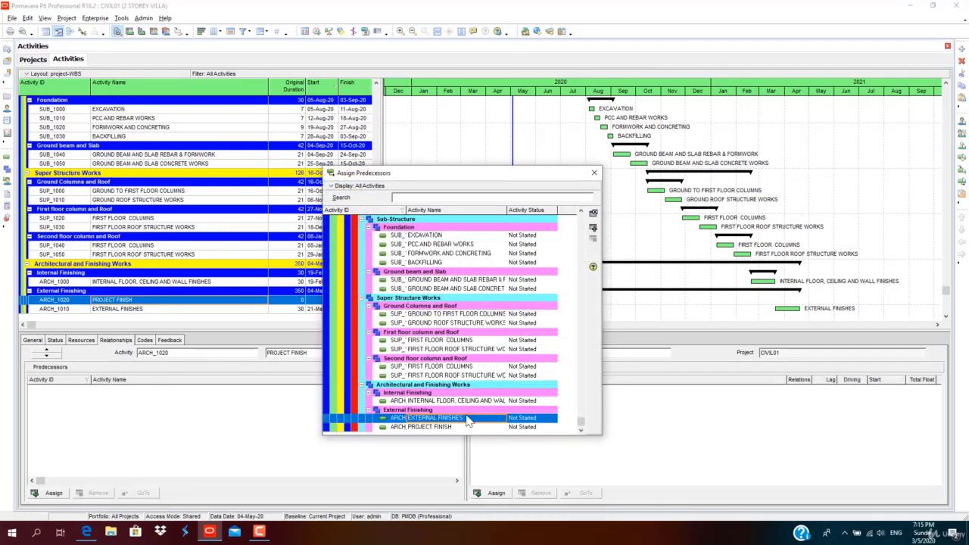
click(592, 174)
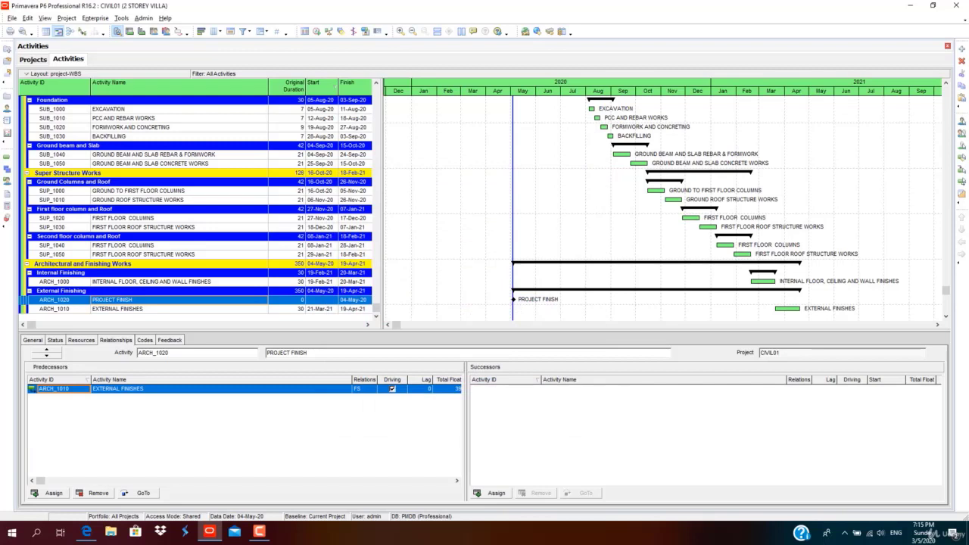
Reschedule so PROJECT FINISH lands on 19-Apr-21, then select it and resize the details pane.
click(323, 32)
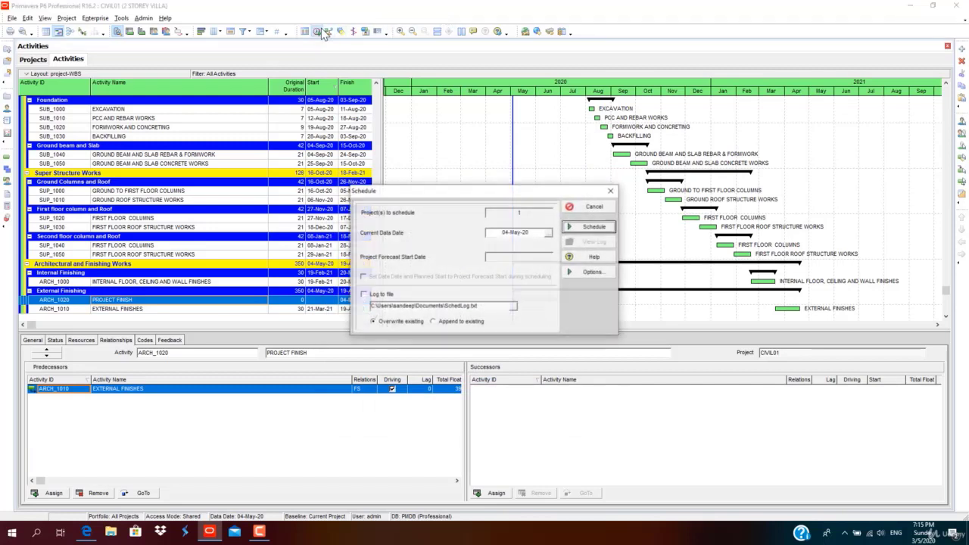
click(582, 206)
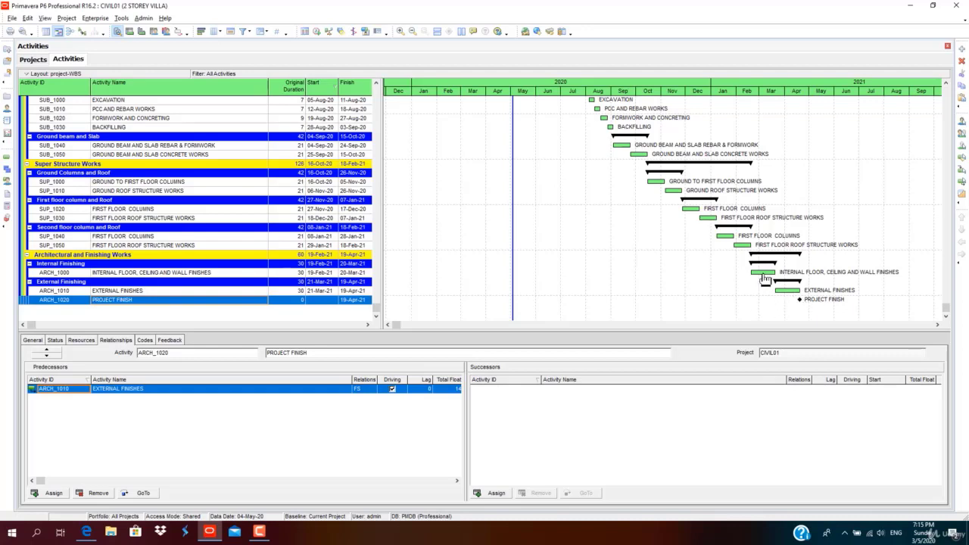
click(308, 291)
scroll(755, 258, up, 5)
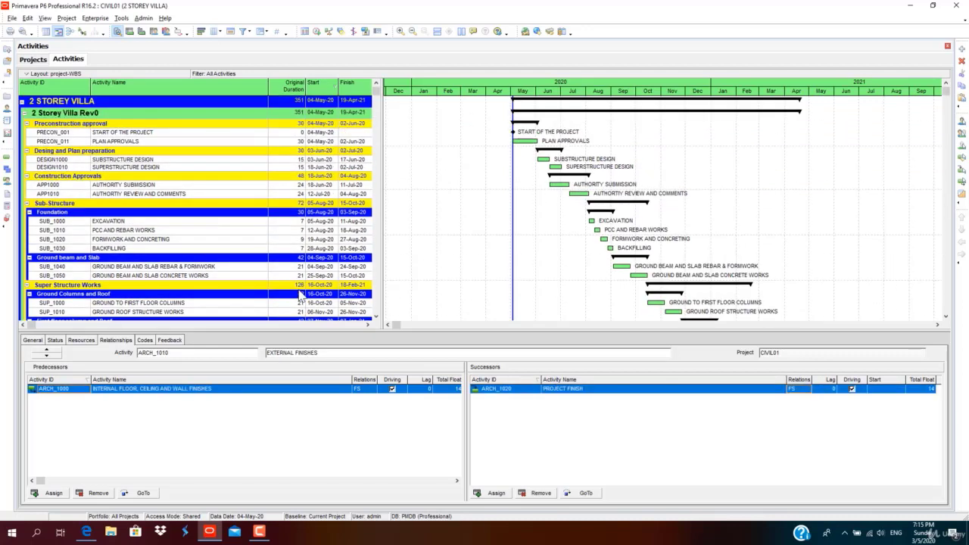
scroll(755, 258, down, 3)
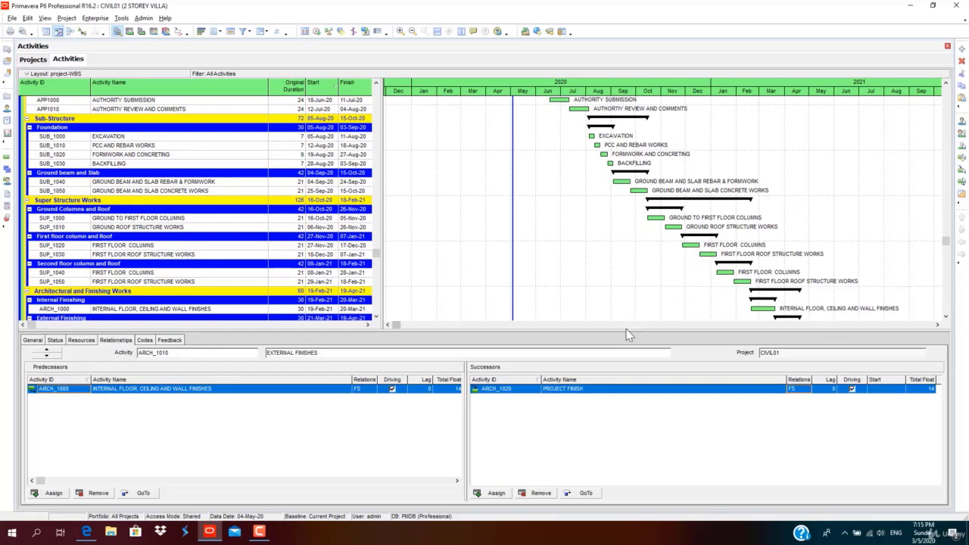
drag(628, 335, 628, 373)
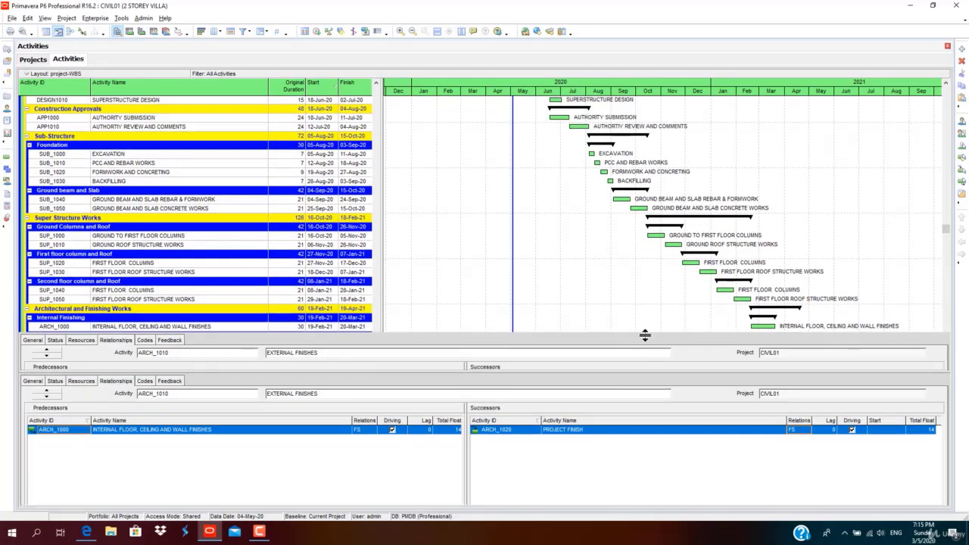
scroll(641, 288, down, 2)
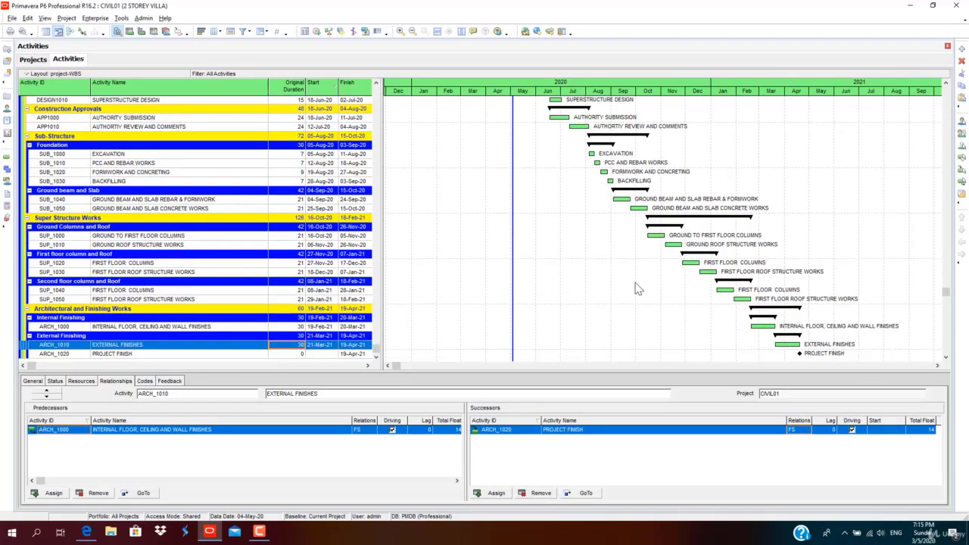
click(240, 355)
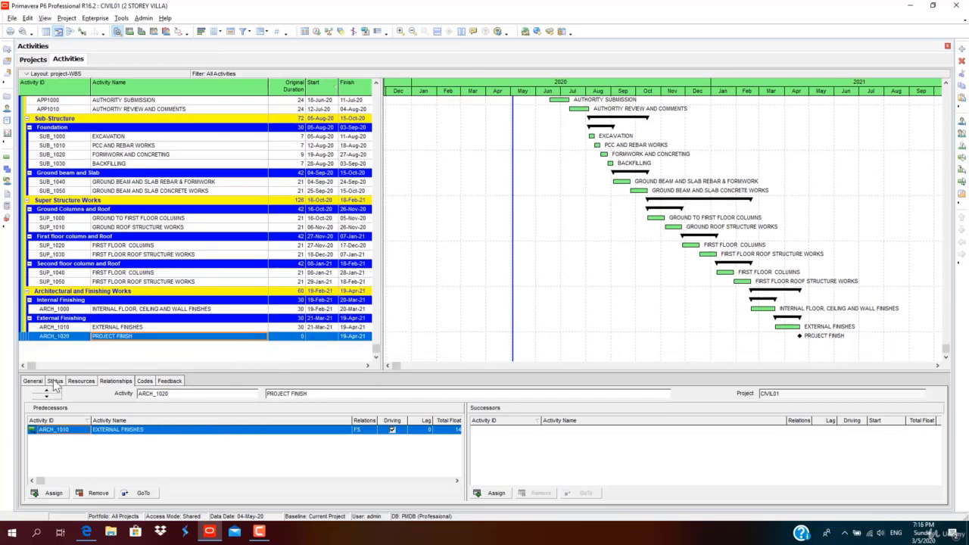
drag(160, 374, 164, 354)
Set PROJECT FINISH's primary constraint to Finish On, dated 19-Apr-21.
click(41, 363)
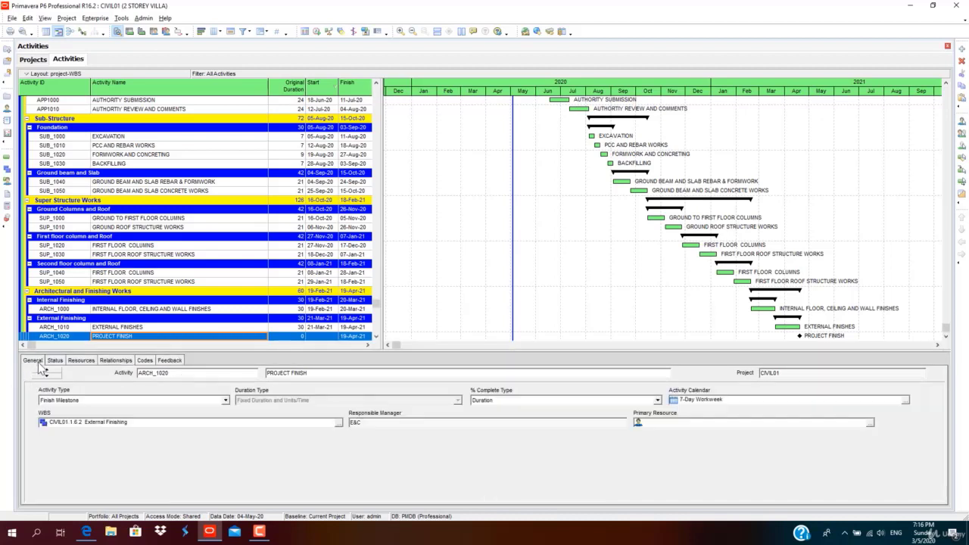
click(55, 363)
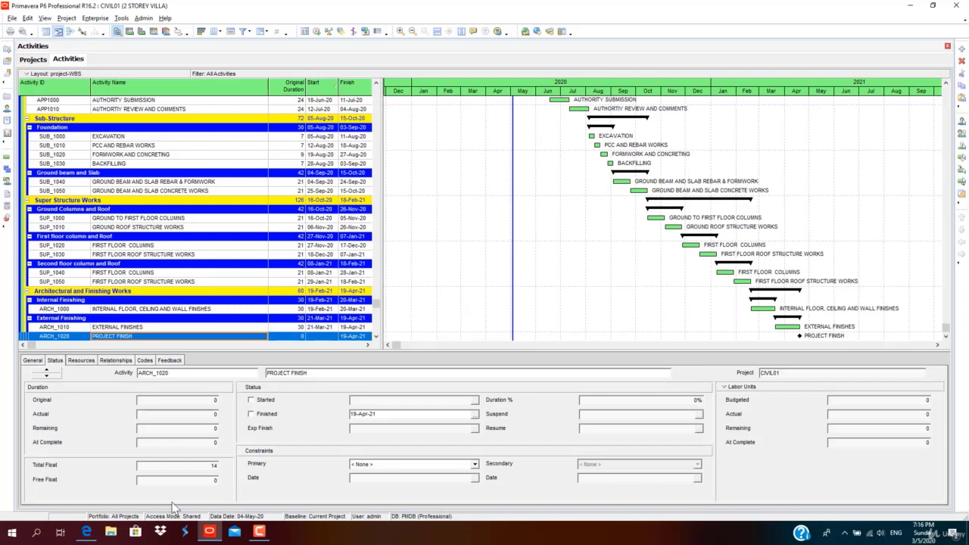
click(475, 465)
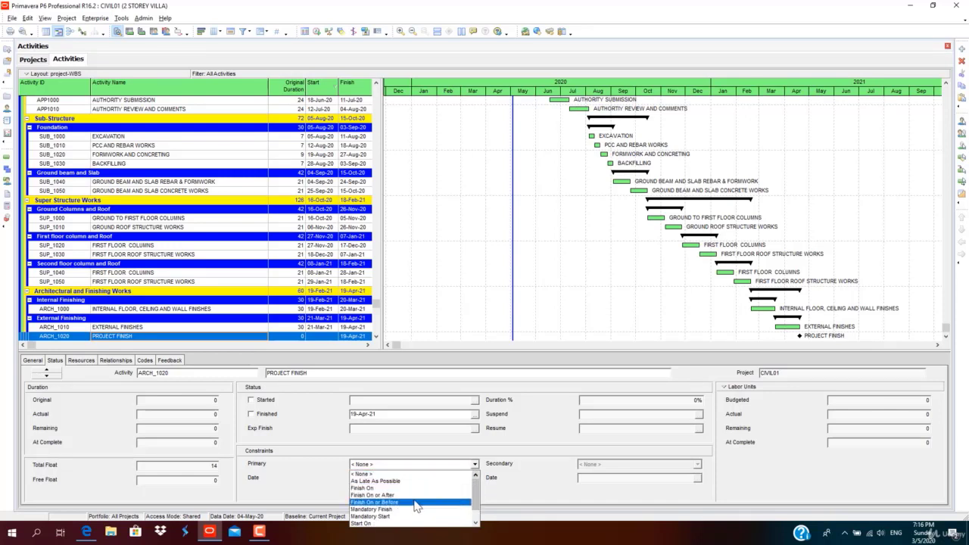
scroll(412, 515, down, 1)
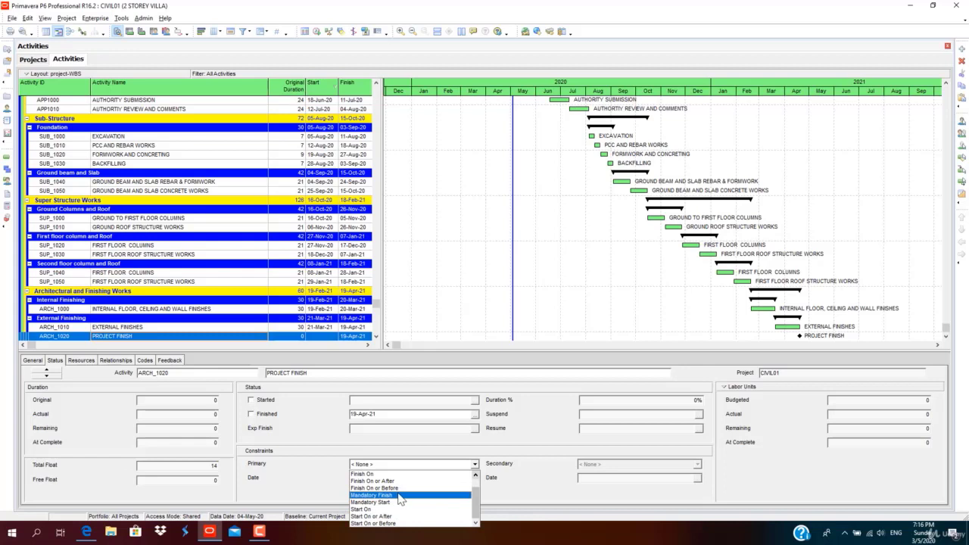
scroll(400, 497, up, 1)
click(360, 489)
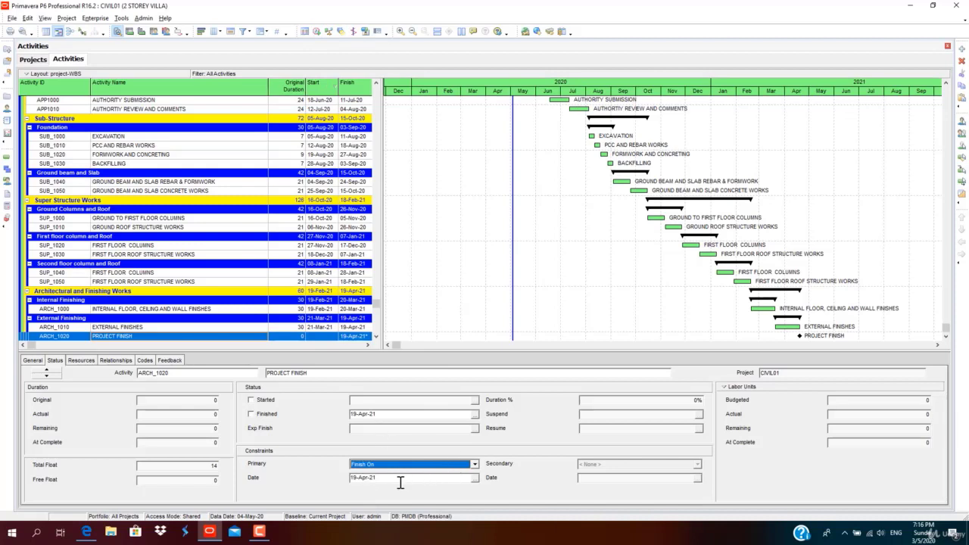
click(391, 415)
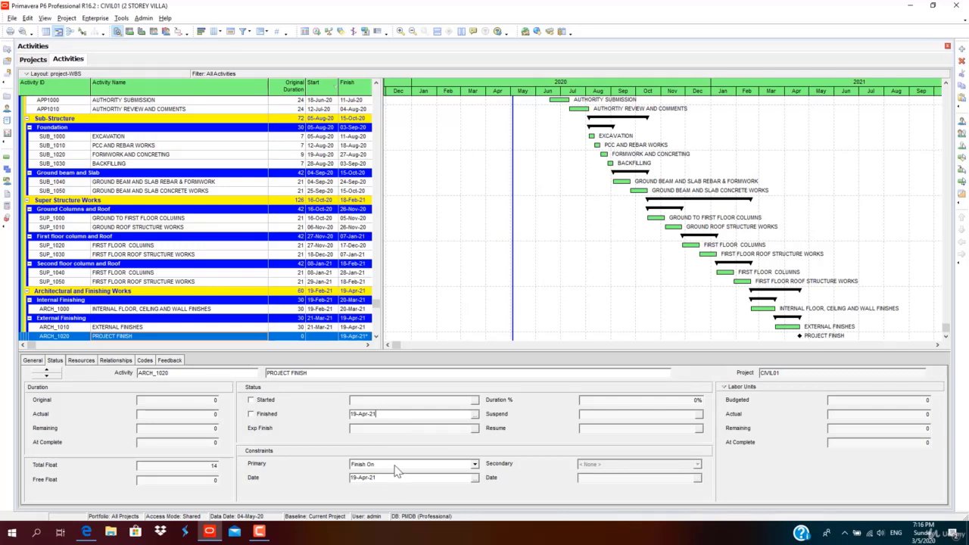
Reschedule the project, then display SUPERSTRUCTURE DESIGN's predecessors and successors.
click(317, 32)
click(591, 227)
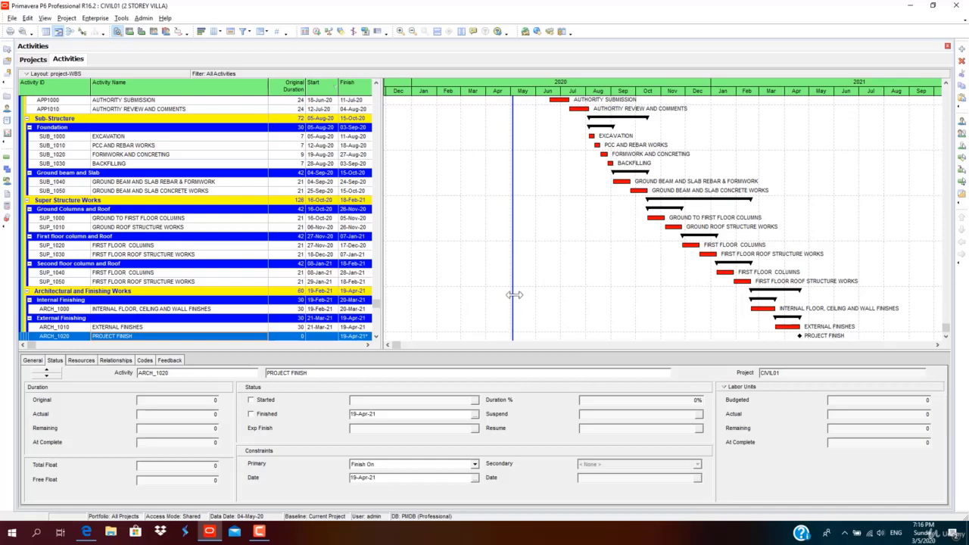
click(581, 219)
scroll(584, 227, up, 3)
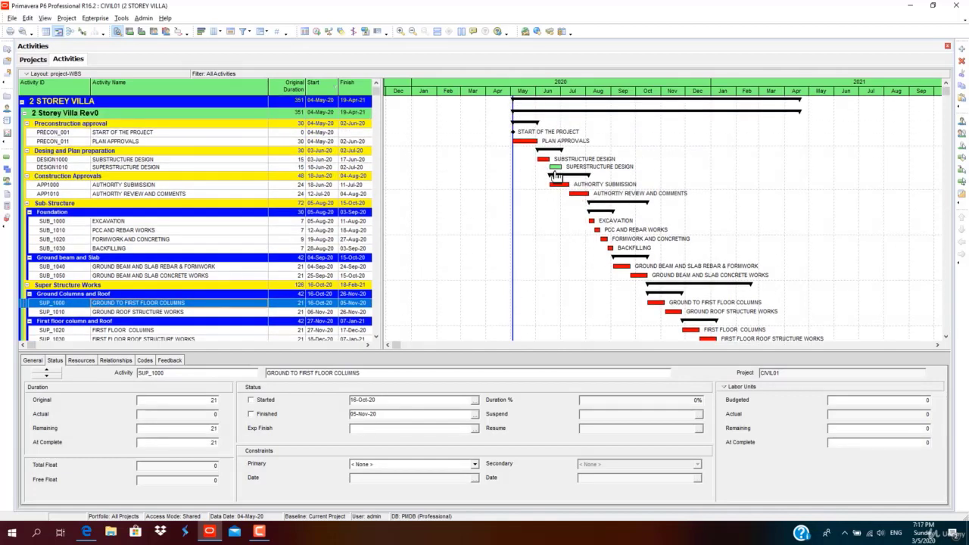
click(344, 168)
click(117, 361)
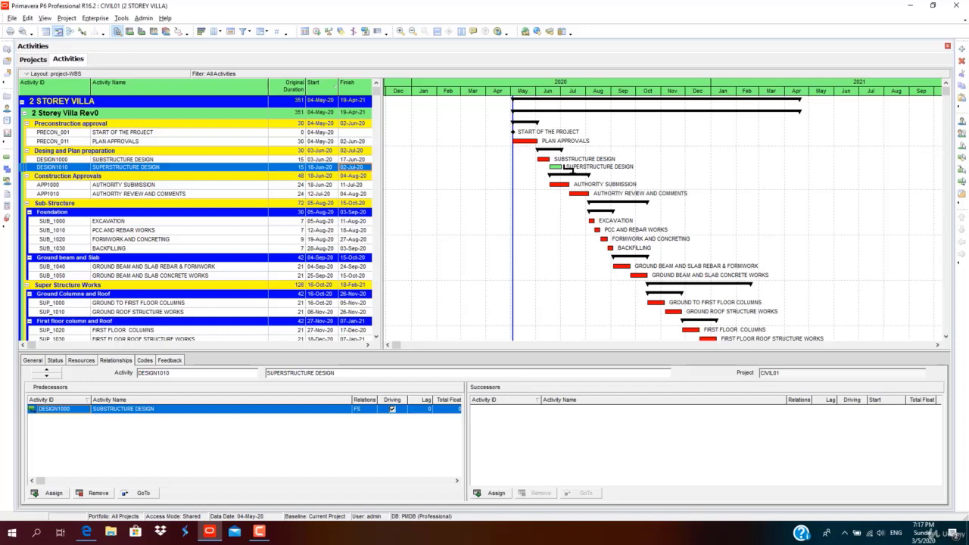
Link SUPERSTRUCTURE DESIGN finish-to-start to GROUND TO FIRST FLOOR COLUMNS on the Gantt chart and reschedule.
drag(567, 184, 654, 307)
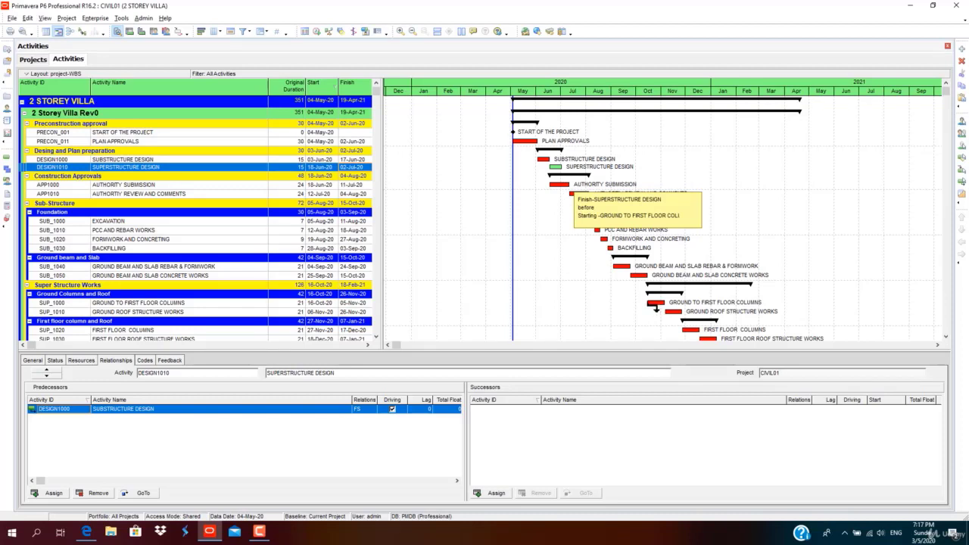
drag(655, 308, 656, 307)
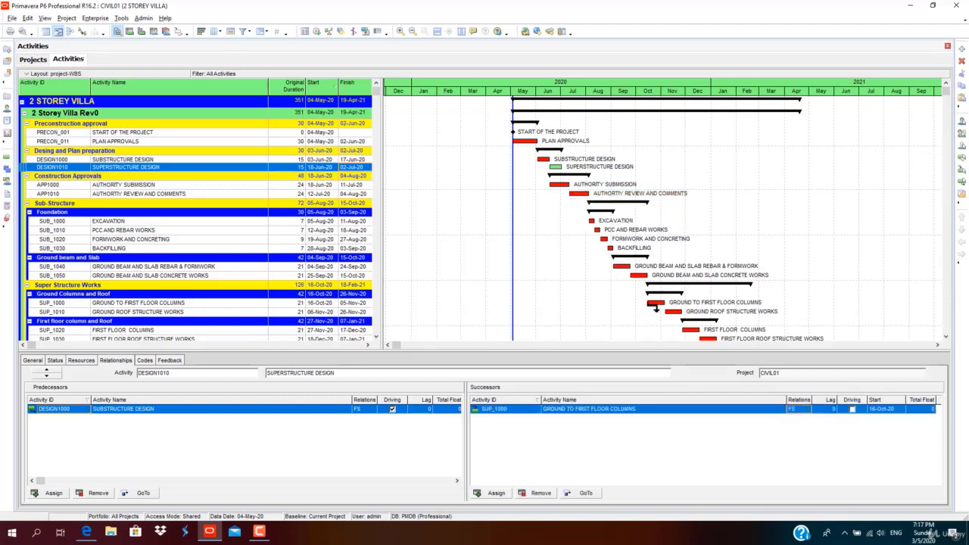
click(319, 32)
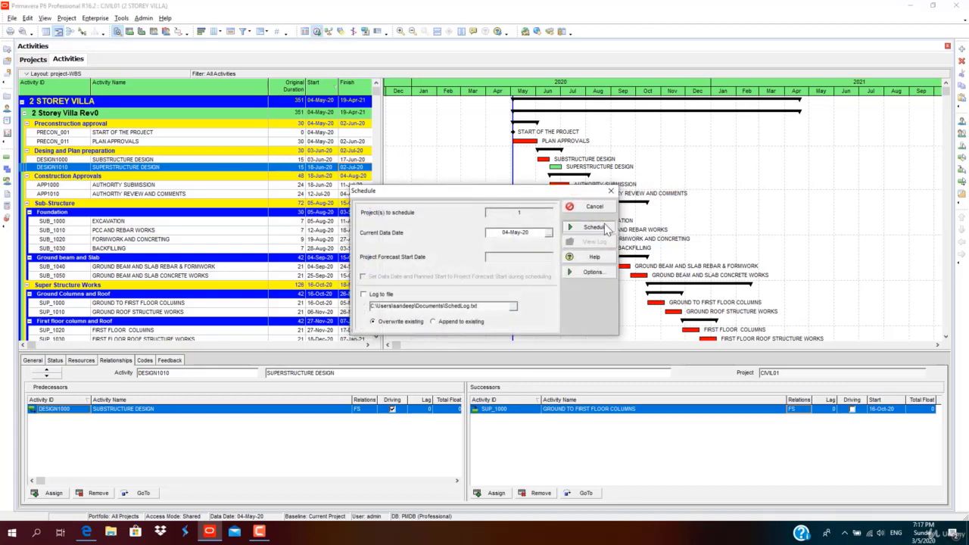
click(595, 227)
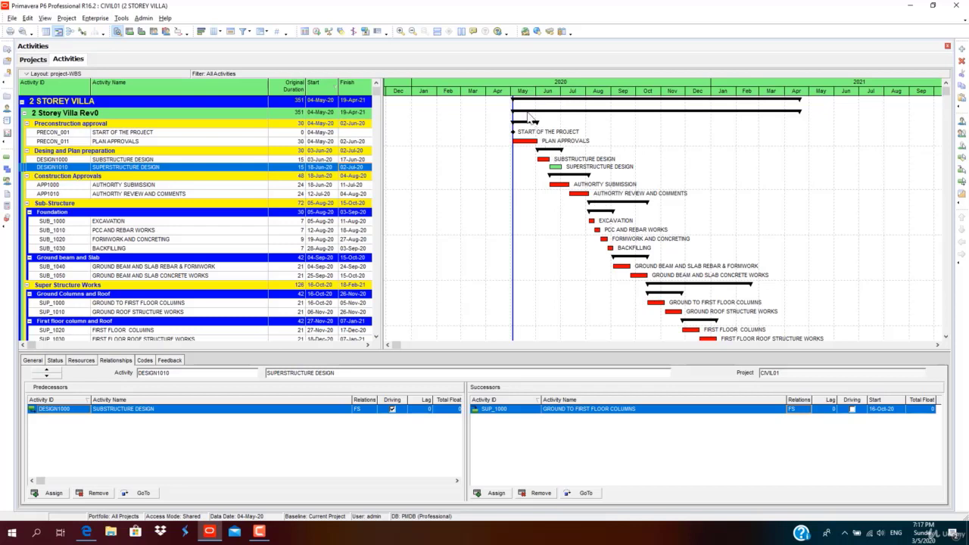
scroll(739, 306, down, 2)
scroll(750, 318, down, 3)
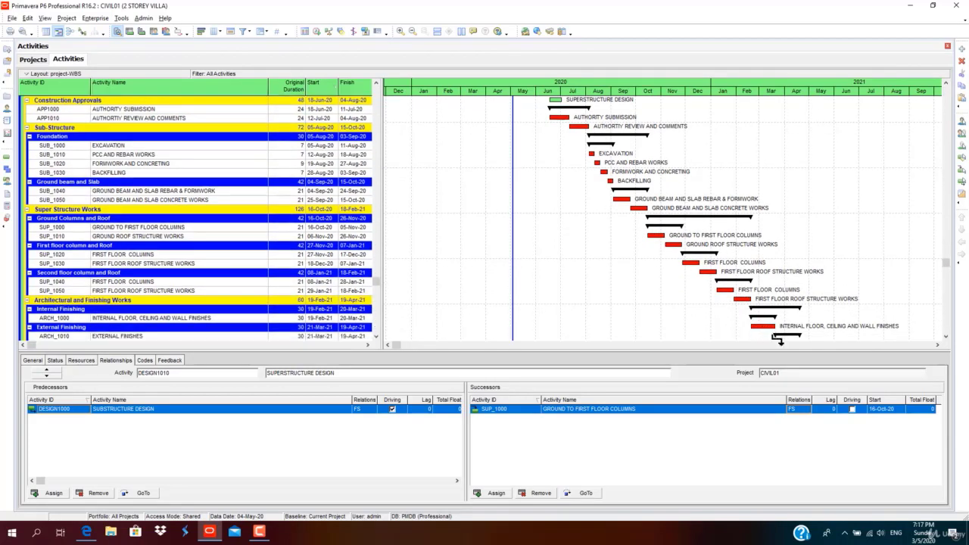
scroll(765, 340, up, 2)
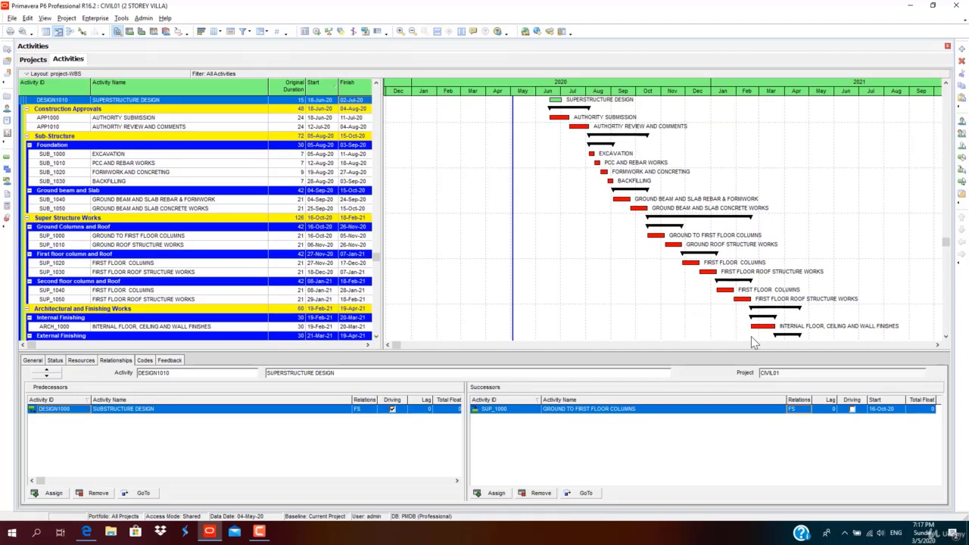
scroll(534, 231, up, 4)
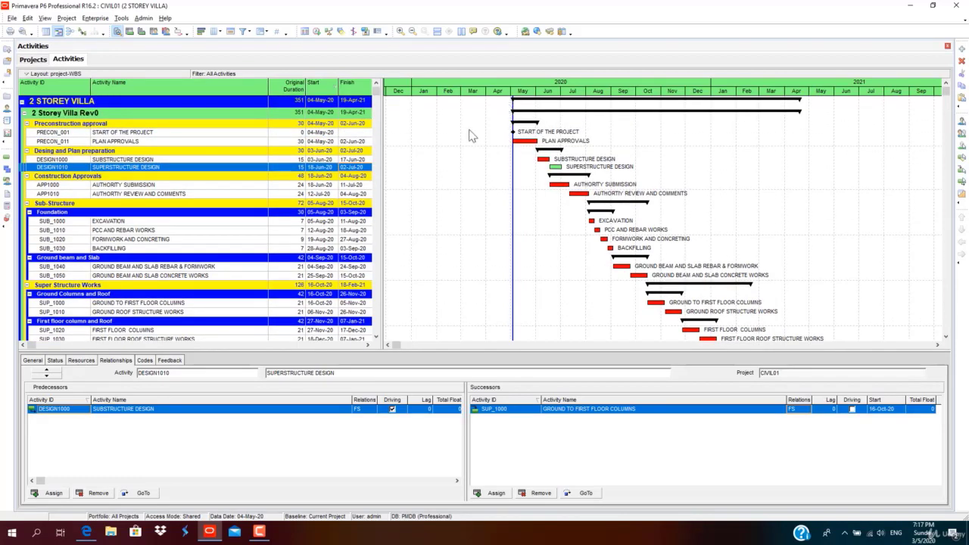
scroll(741, 312, down, 6)
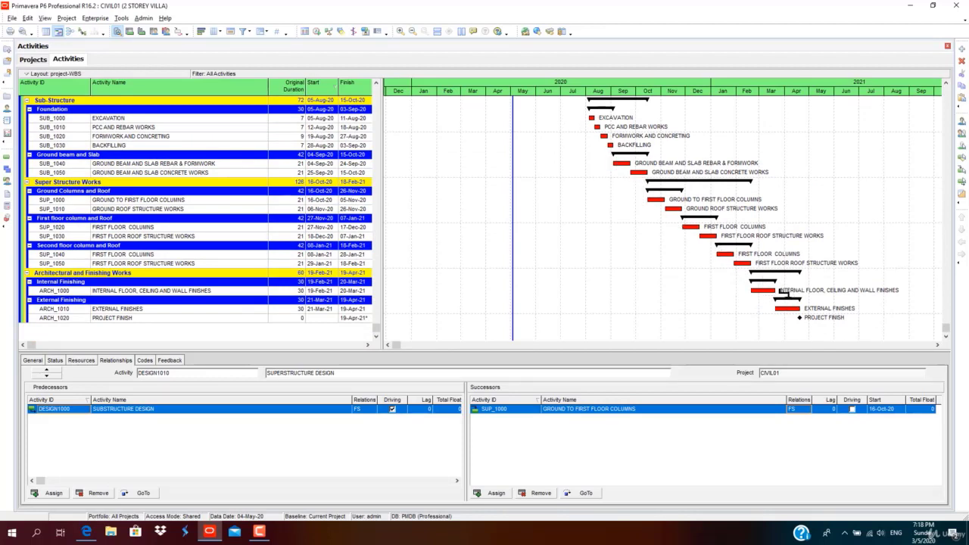
Change EXTERNAL FINISHES' predecessor link to start-to-start and reschedule.
click(778, 292)
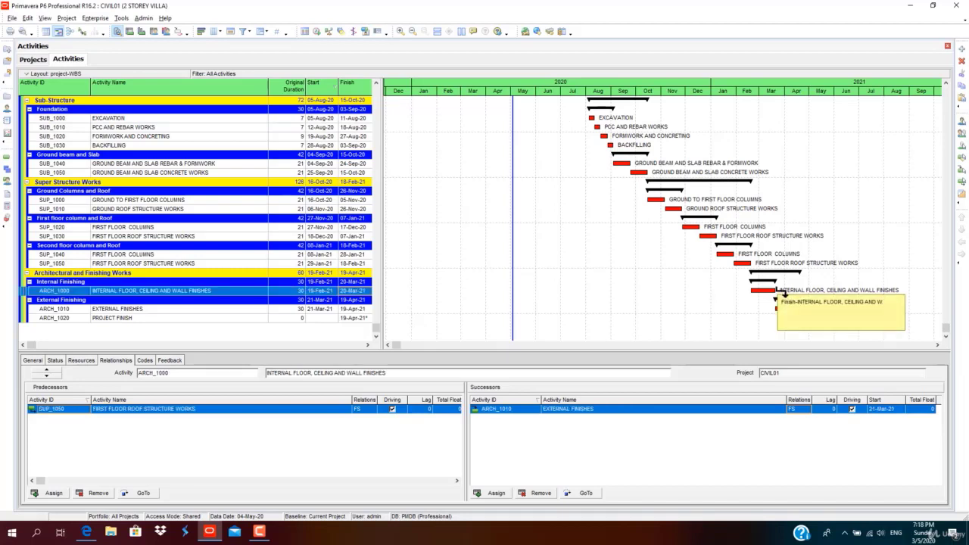
click(790, 310)
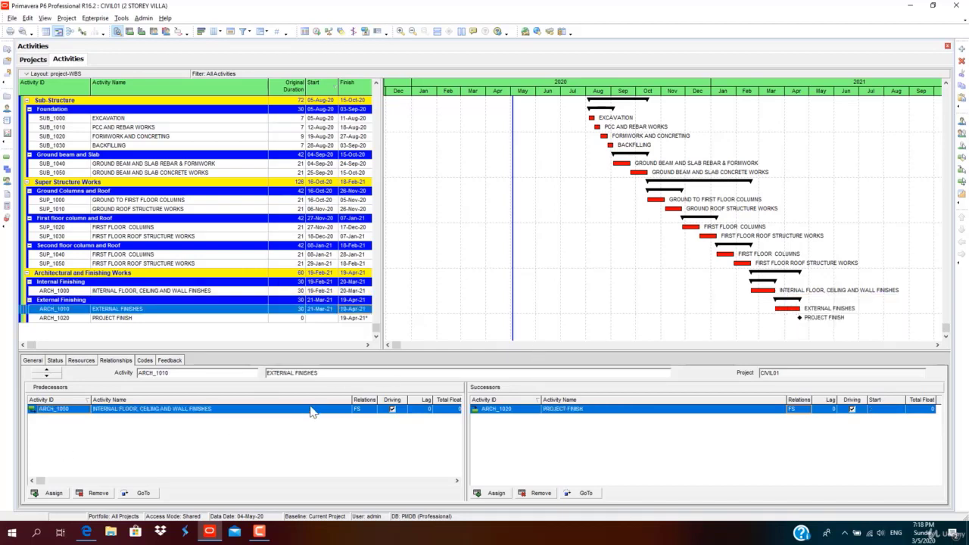
click(375, 409)
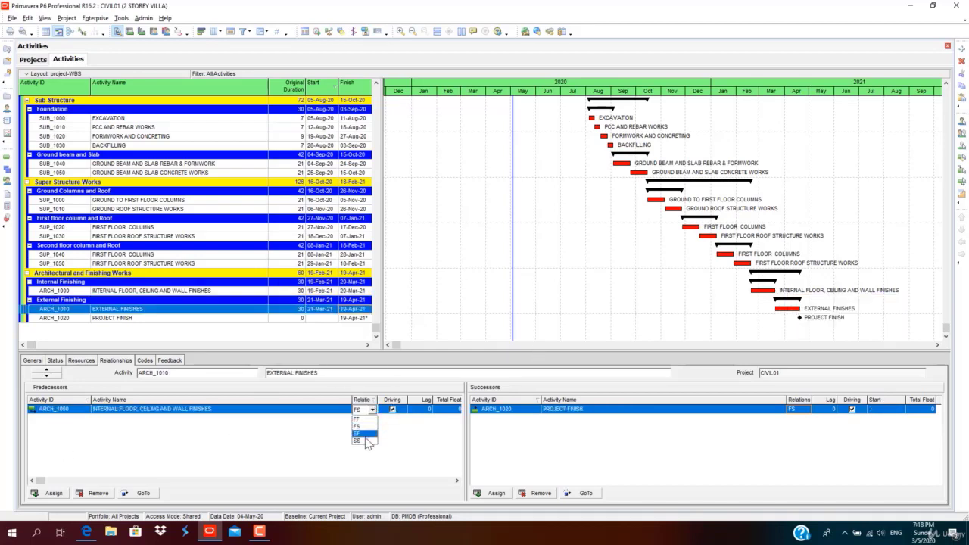
click(368, 447)
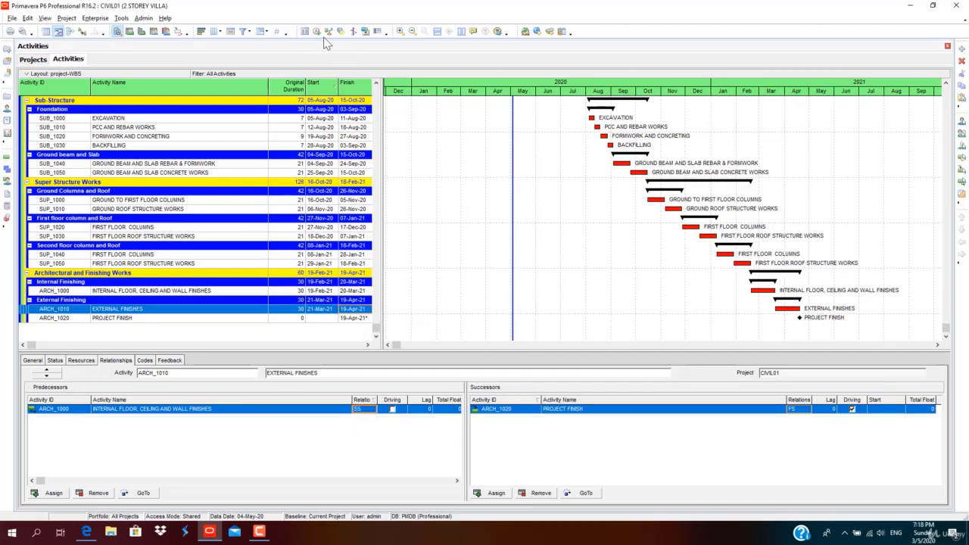
click(316, 31)
click(589, 228)
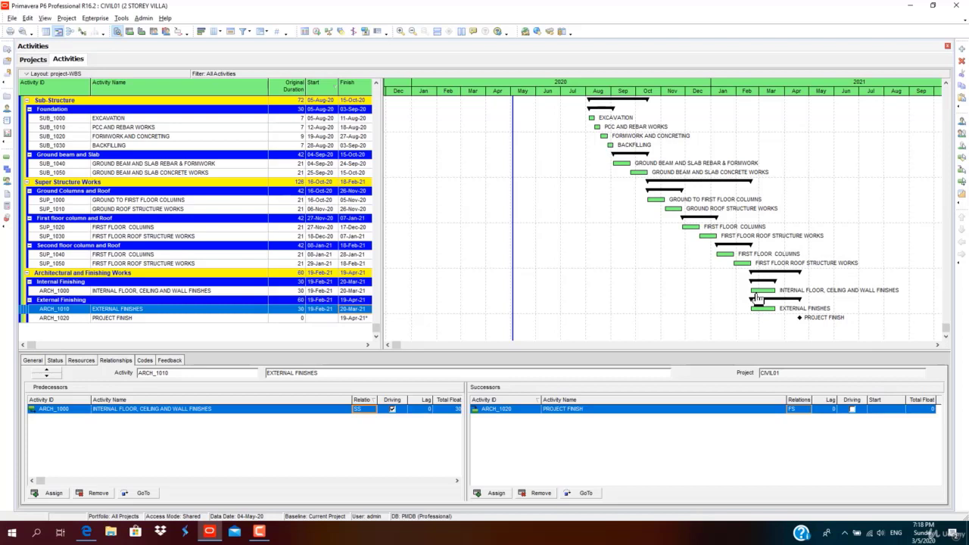
Try a start-to-finish predecessor link instead and reschedule.
click(372, 410)
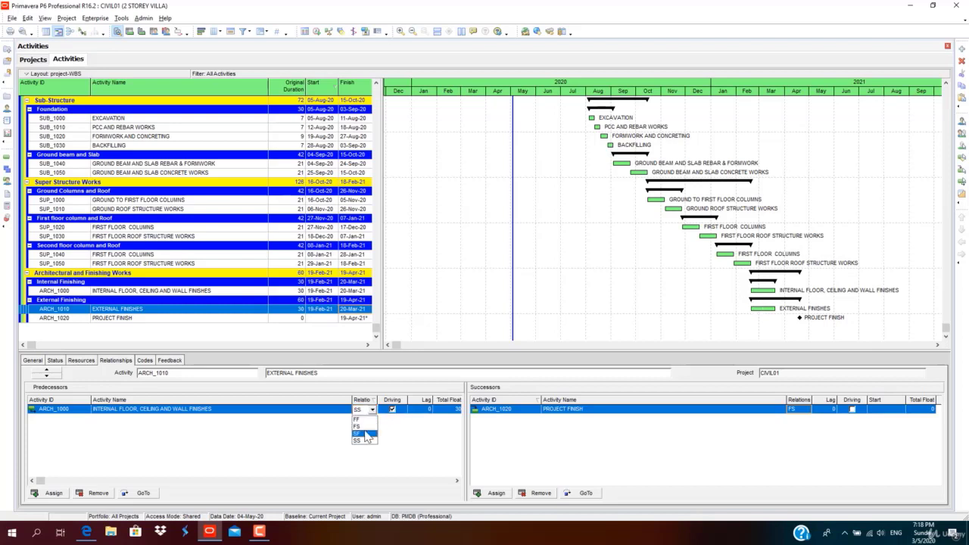
click(366, 434)
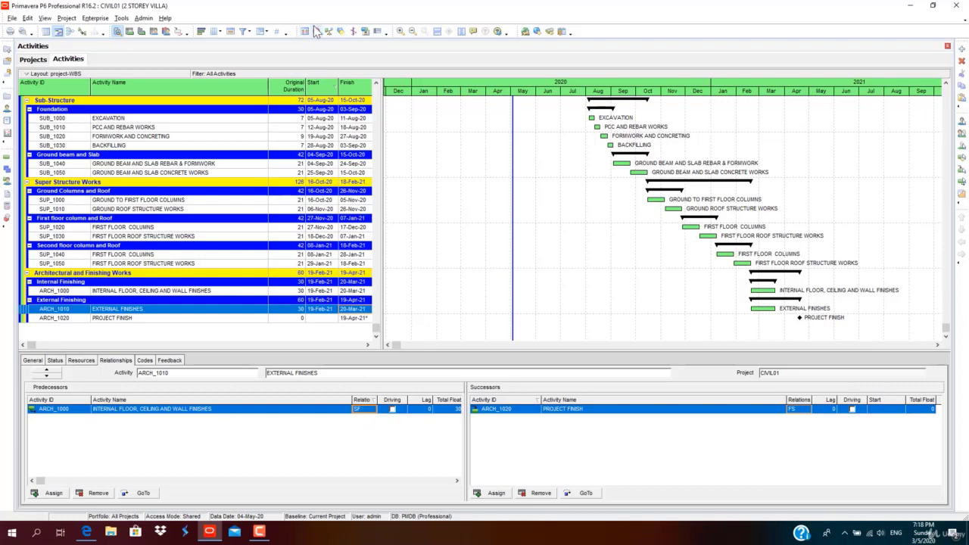
click(316, 30)
click(585, 227)
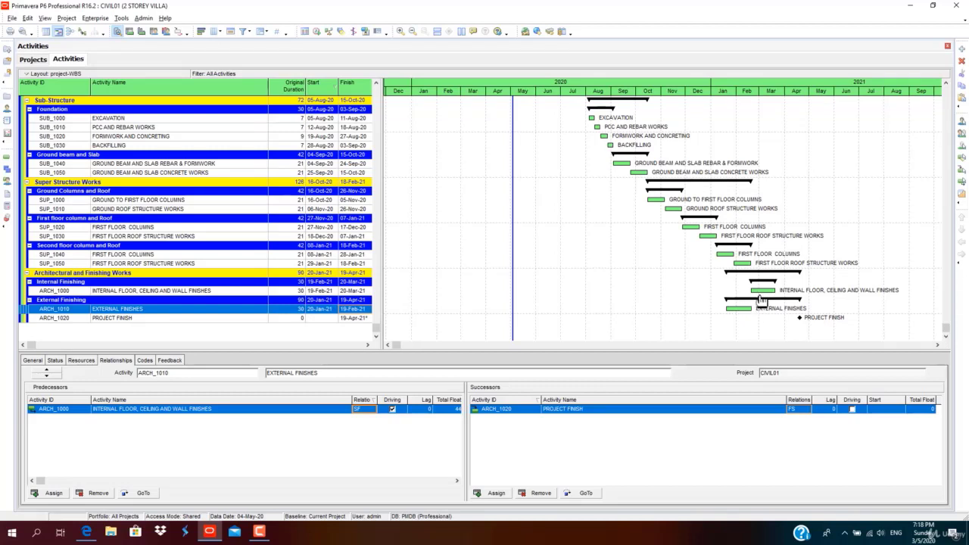
Switch the link to finish-to-finish, reschedule, and stretch internal finishes to 46 days ending 05-Apr-21.
click(371, 409)
click(316, 31)
click(576, 228)
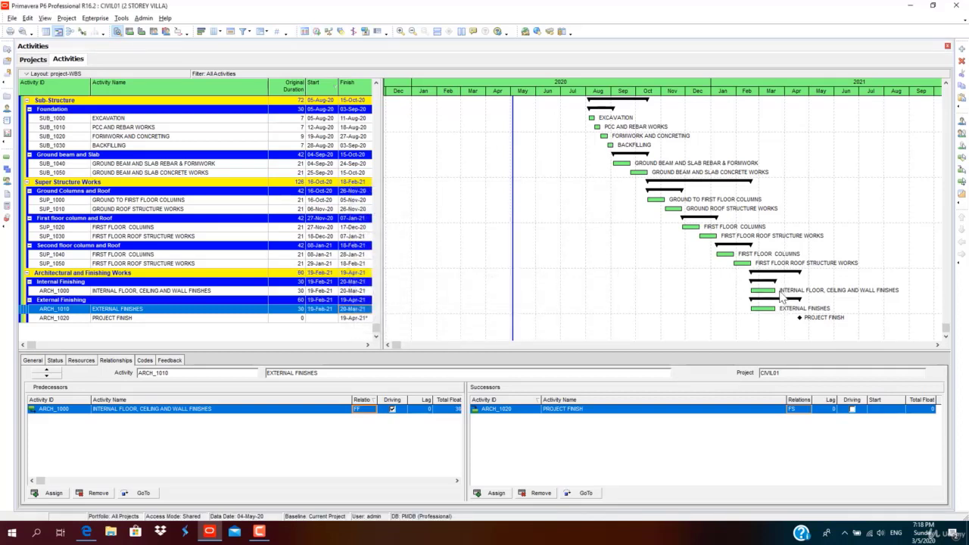
drag(780, 295, 793, 295)
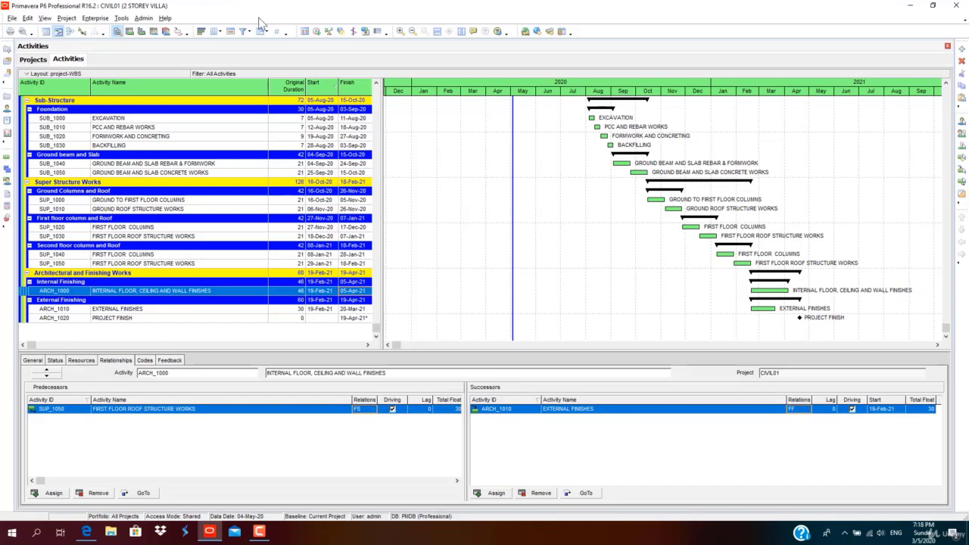
Reschedule and move EXTERNAL FINISHES to start 19-Feb-21 without adding a start constraint.
click(317, 31)
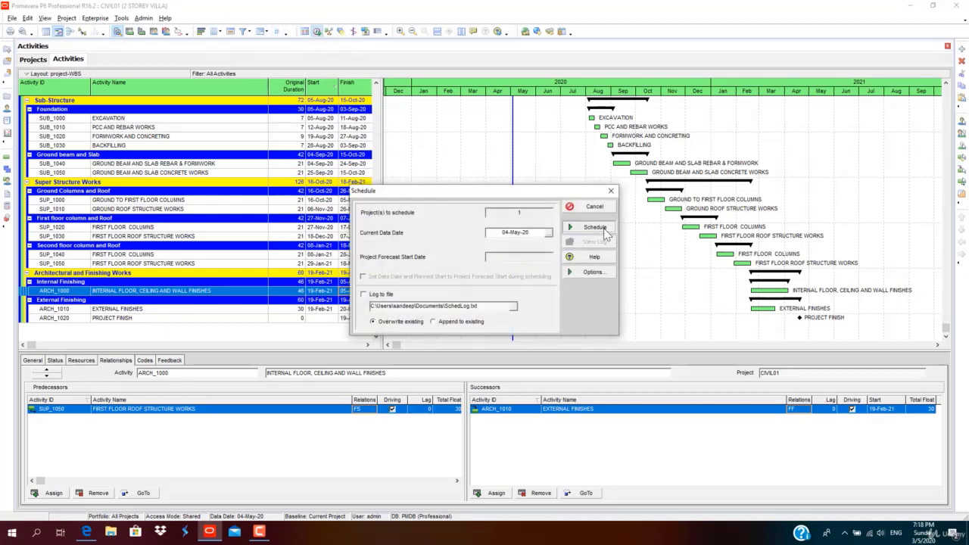
click(596, 227)
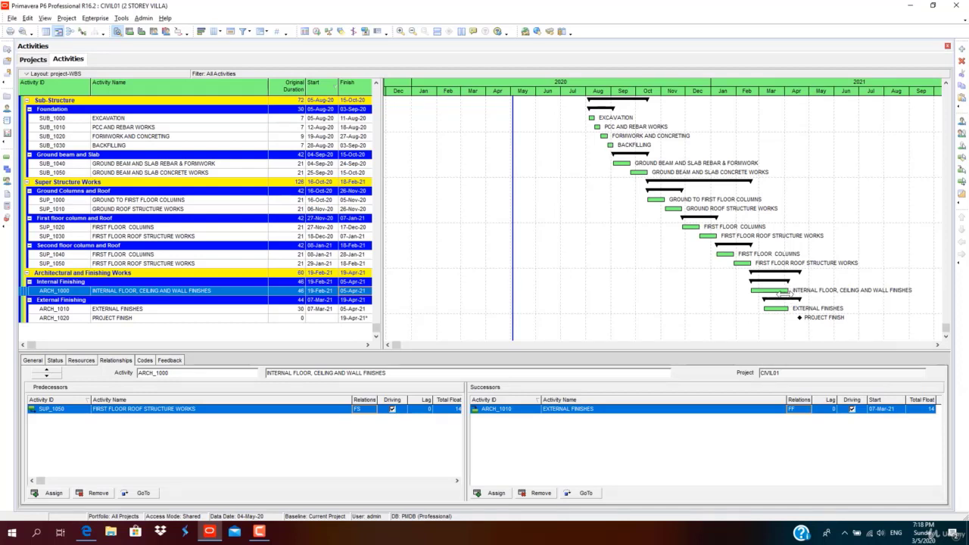
drag(764, 309, 751, 308)
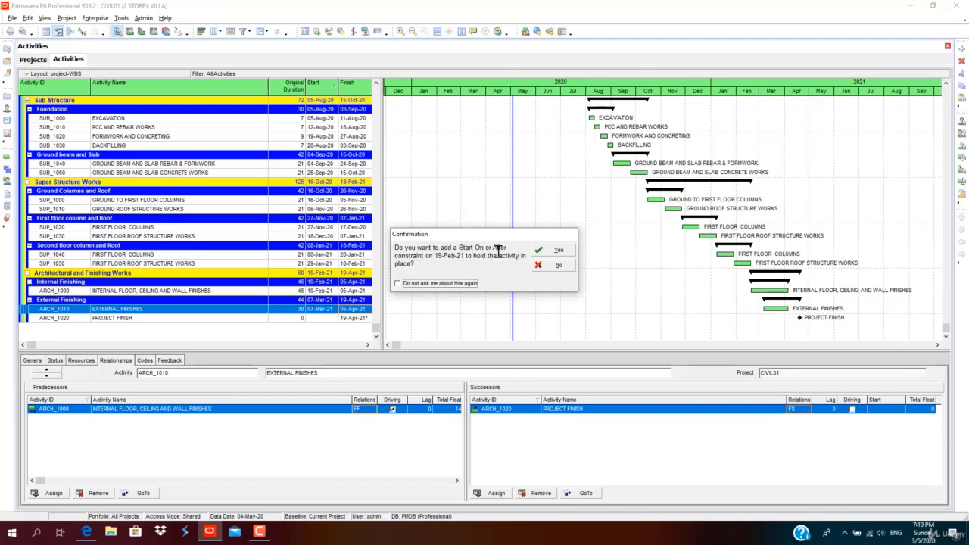
click(562, 267)
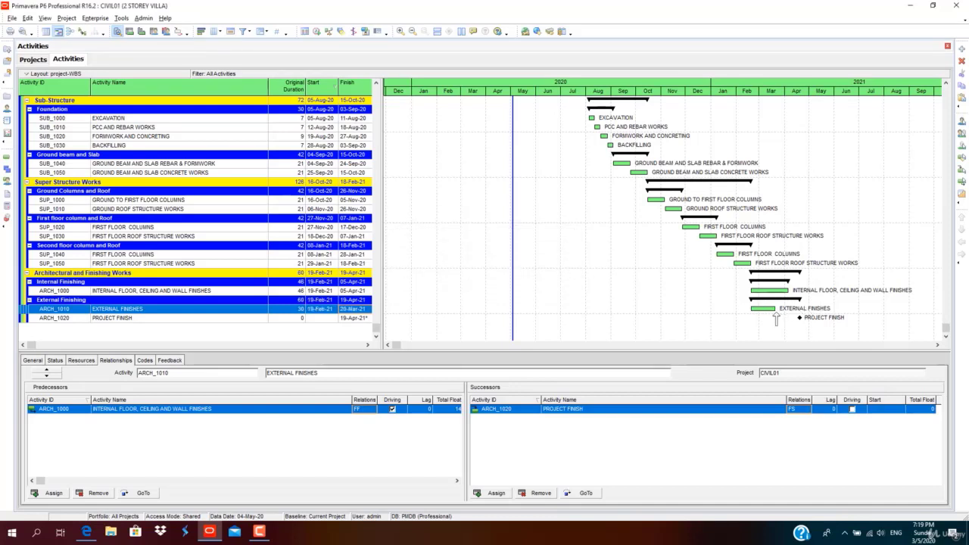
Stretch the EXTERNAL FINISHES bar to a 44-day duration.
drag(776, 313, 787, 318)
scroll(571, 160, up, 4)
scroll(566, 164, down, 4)
mouse_move(769, 307)
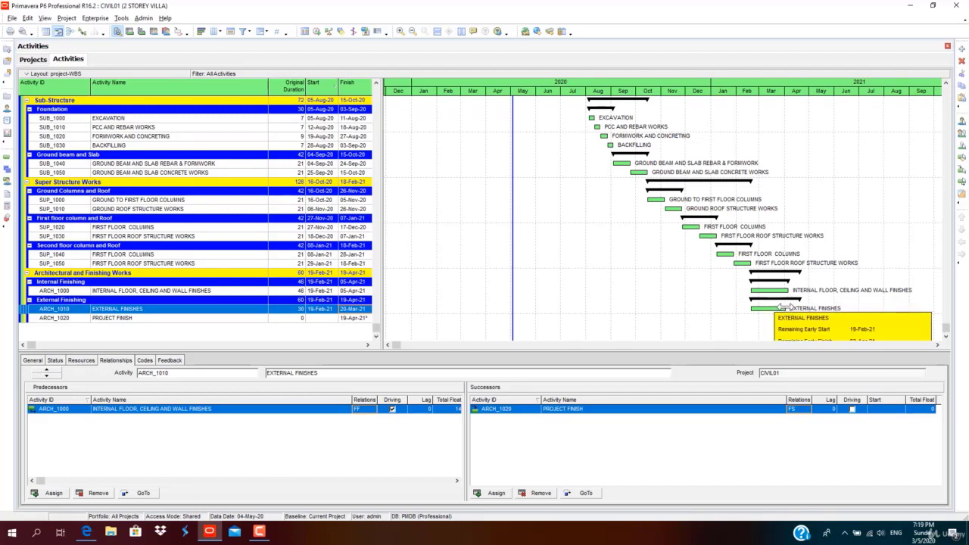
drag(783, 307, 790, 307)
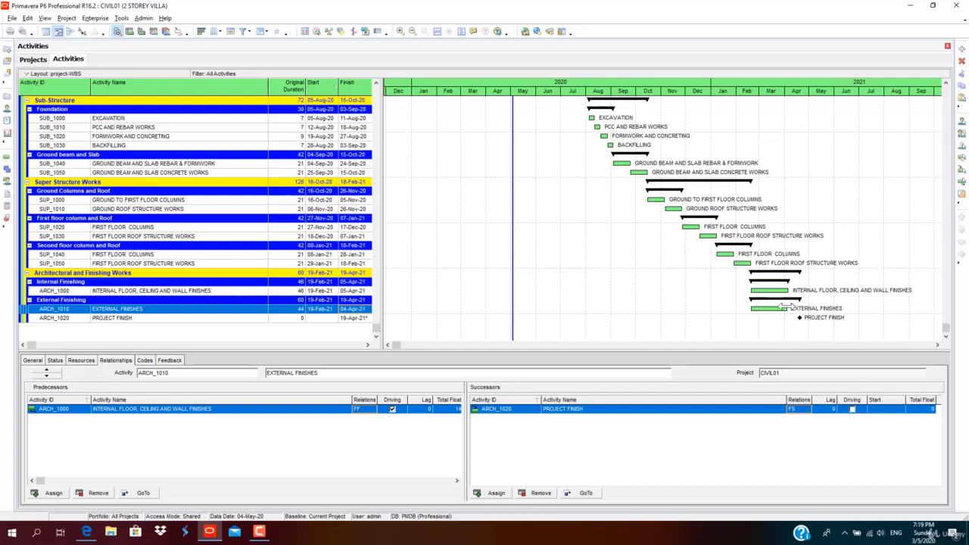
drag(788, 308, 790, 308)
scroll(799, 317, up, 4)
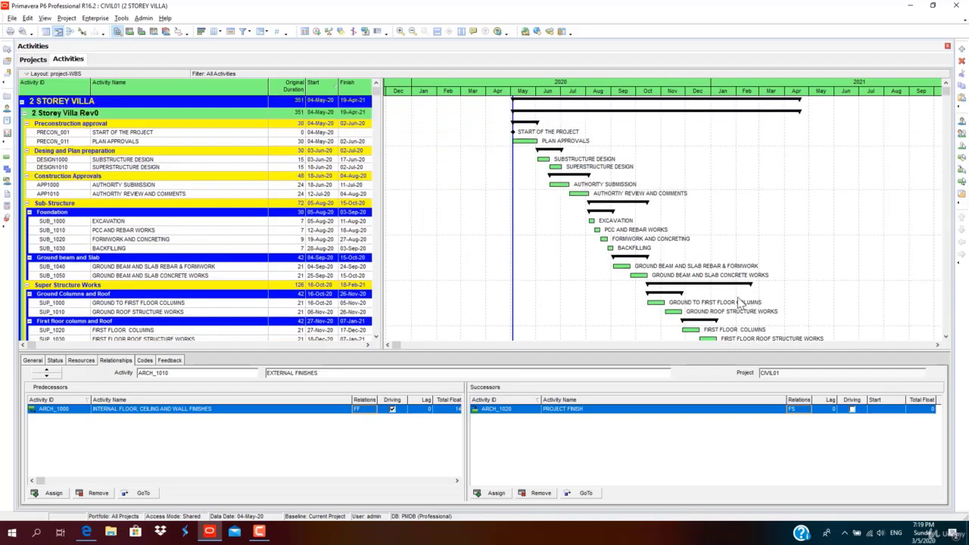
Scroll down through the activity table.
scroll(801, 316, down, 4)
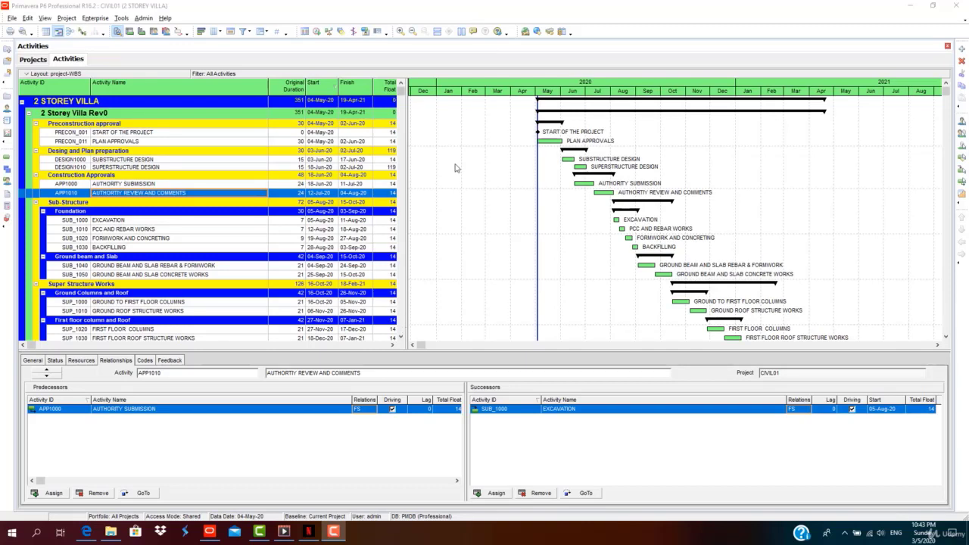
Turn on Show Summaries Only in Group and Sort so only WBS summary rows appear.
click(260, 32)
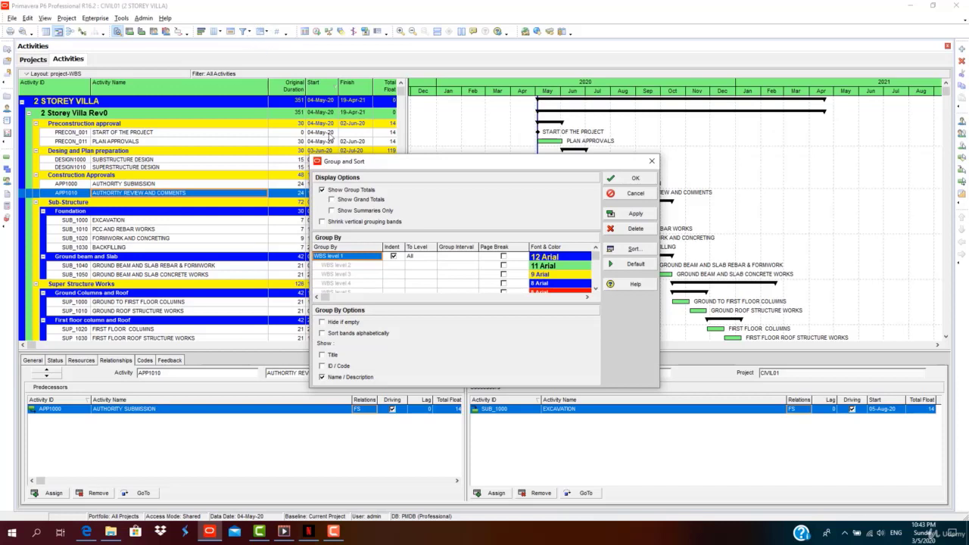
drag(352, 160, 309, 106)
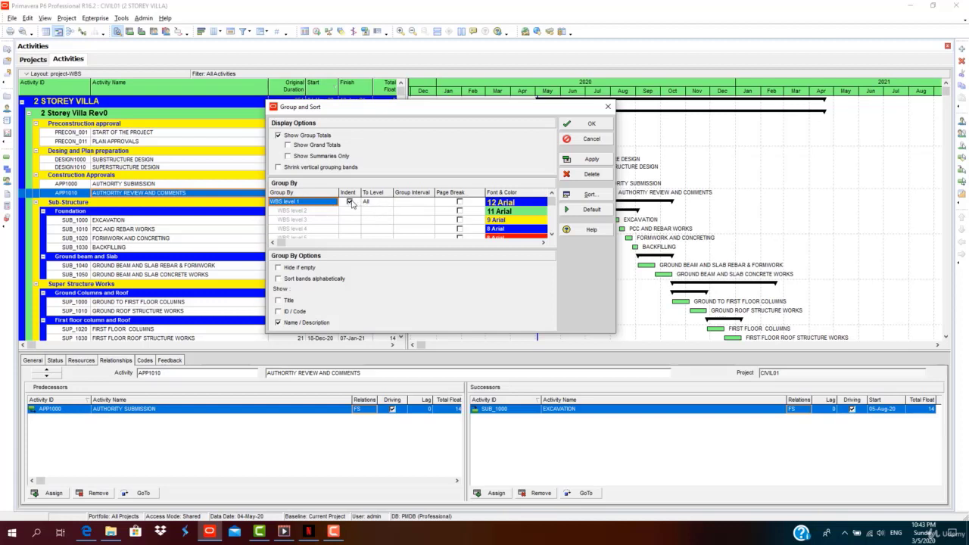
click(351, 203)
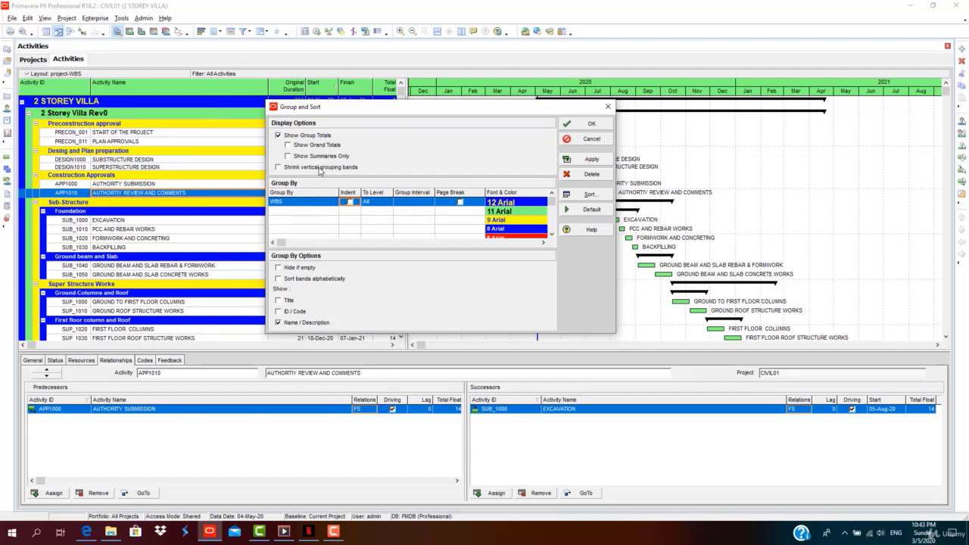
click(349, 203)
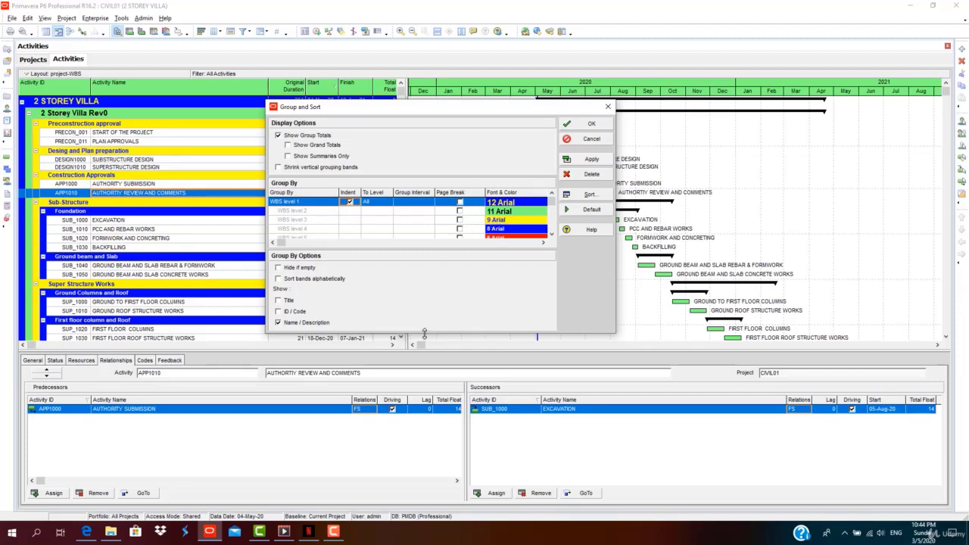
drag(425, 333, 418, 375)
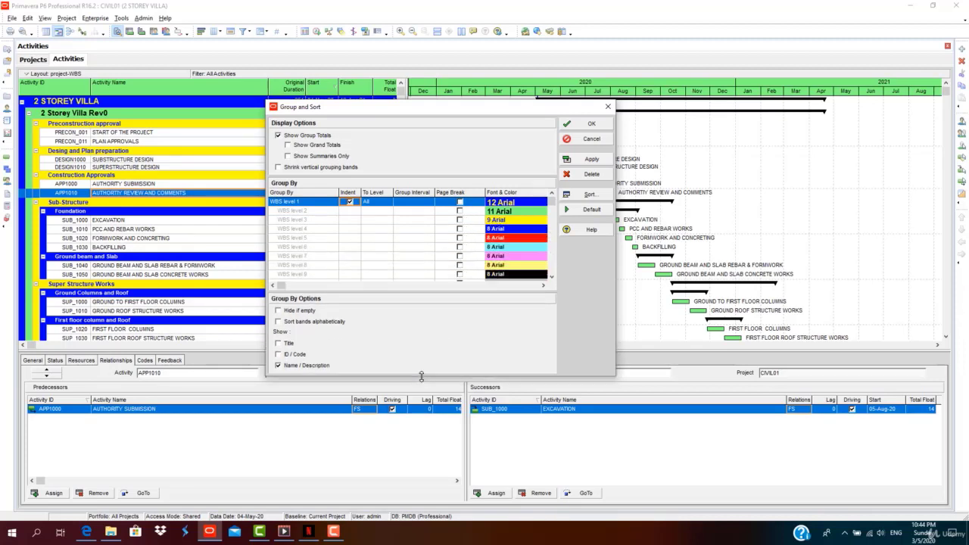
click(284, 315)
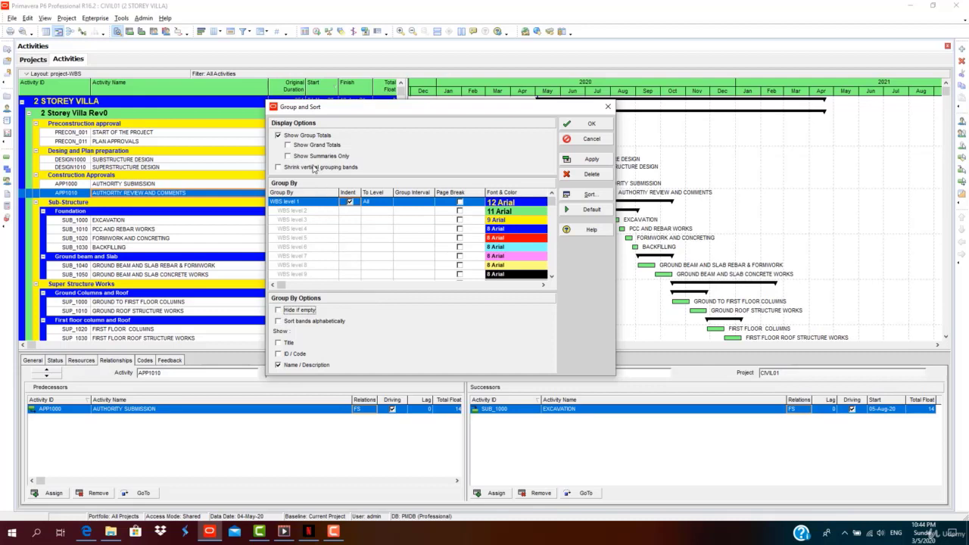
click(287, 156)
drag(357, 107, 227, 143)
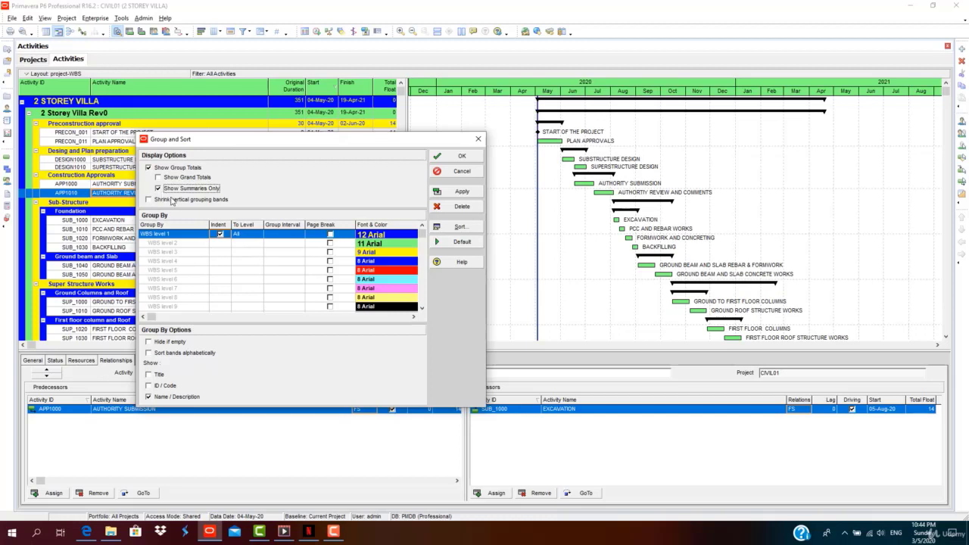
click(461, 191)
click(470, 159)
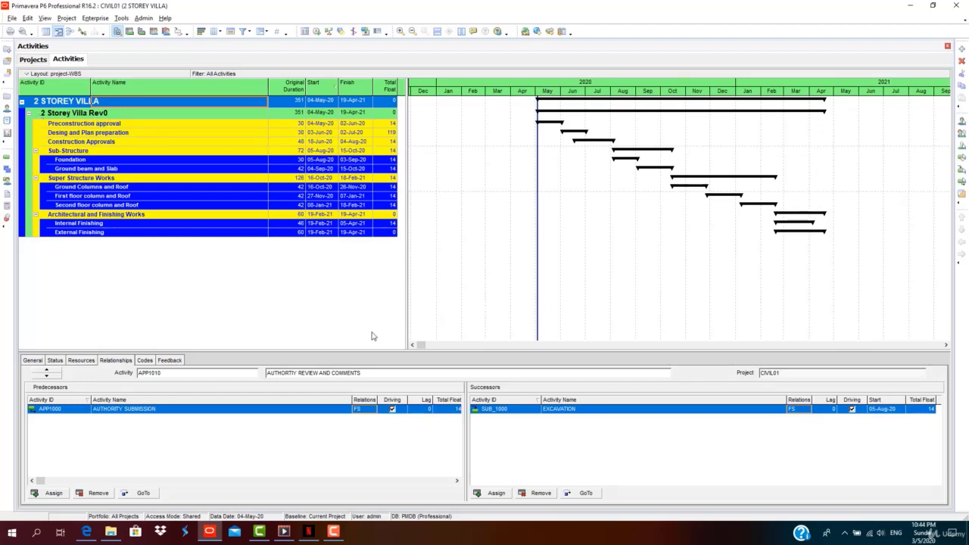
Turn off Show Summaries Only so individual activities reappear, and open the Group By field list.
click(945, 346)
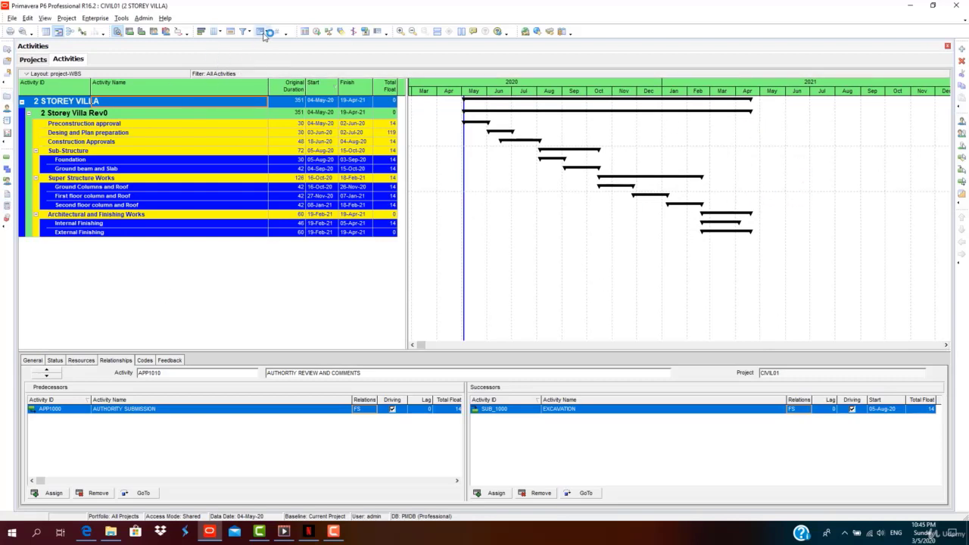
click(260, 32)
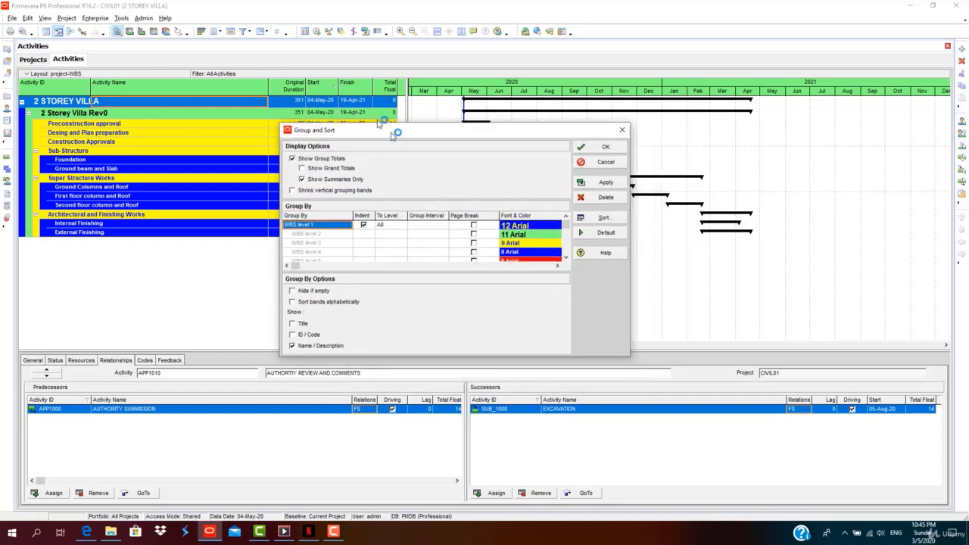
click(300, 167)
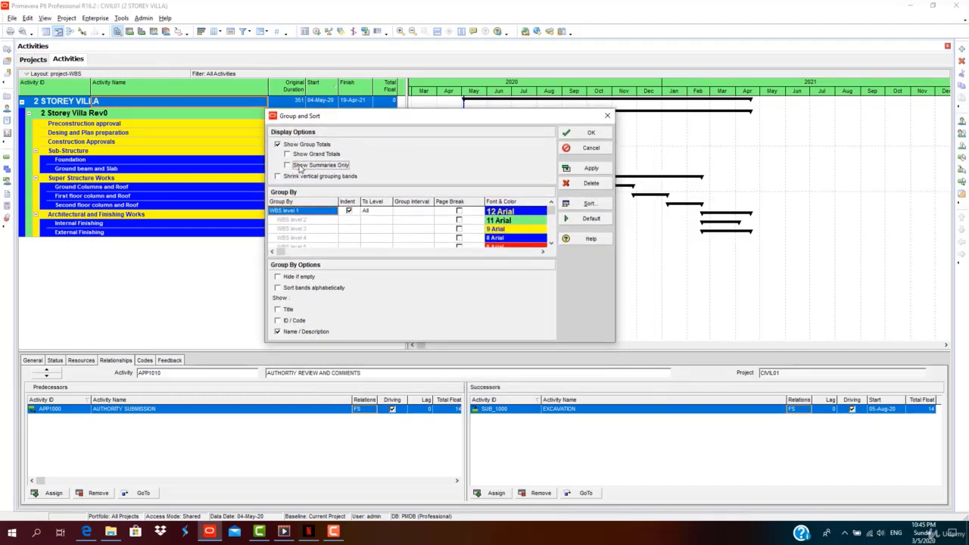
click(591, 168)
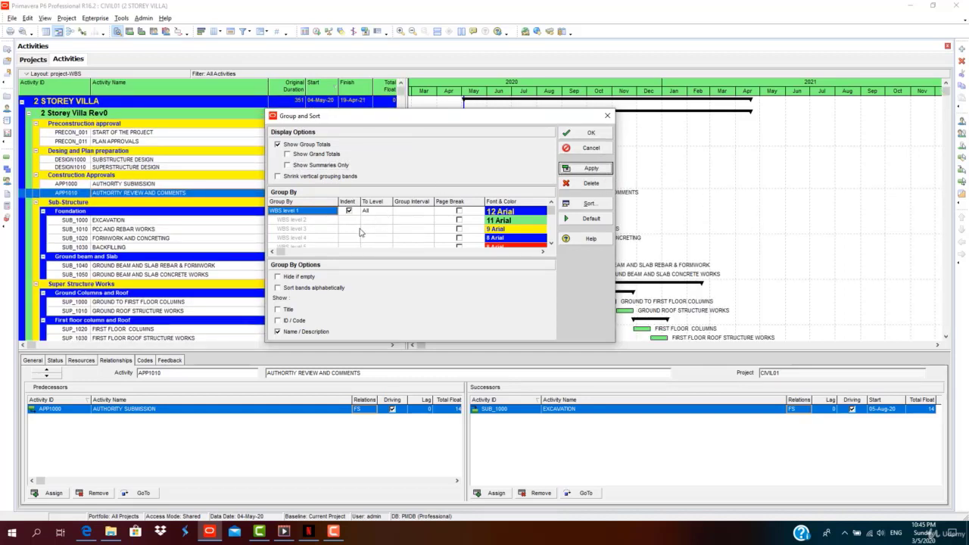
click(314, 214)
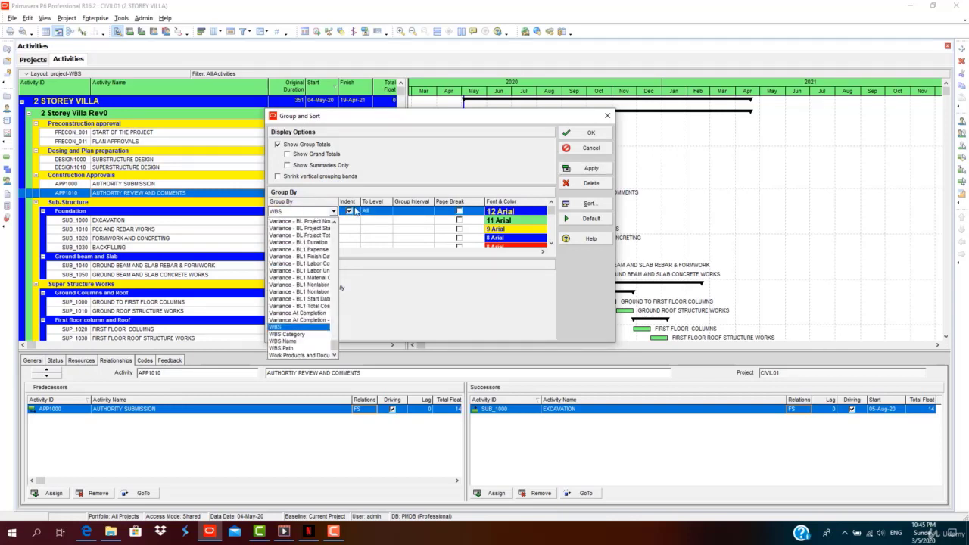
Group activities by Finish date instead of WBS.
scroll(299, 288, up, 15)
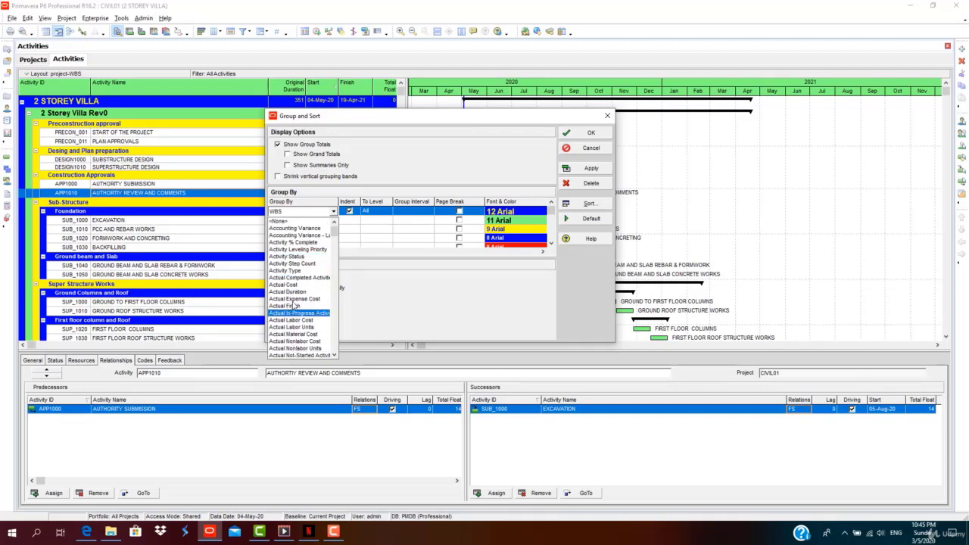
scroll(299, 312, down, 3)
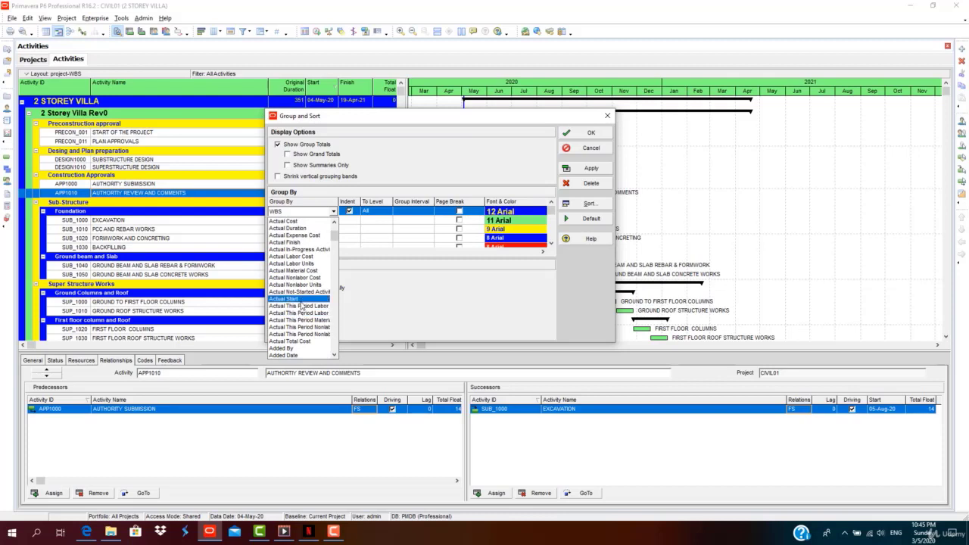
click(301, 300)
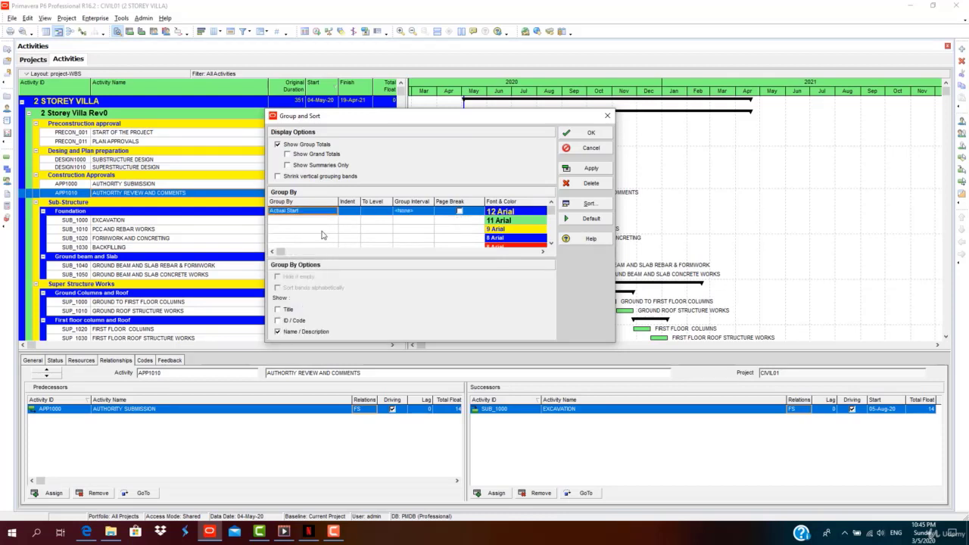
click(332, 211)
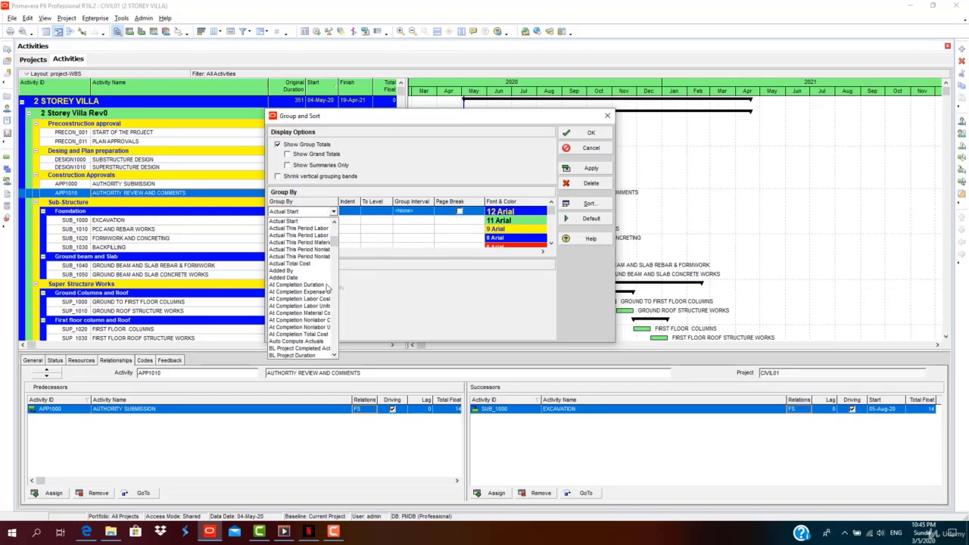
scroll(328, 321, down, 3)
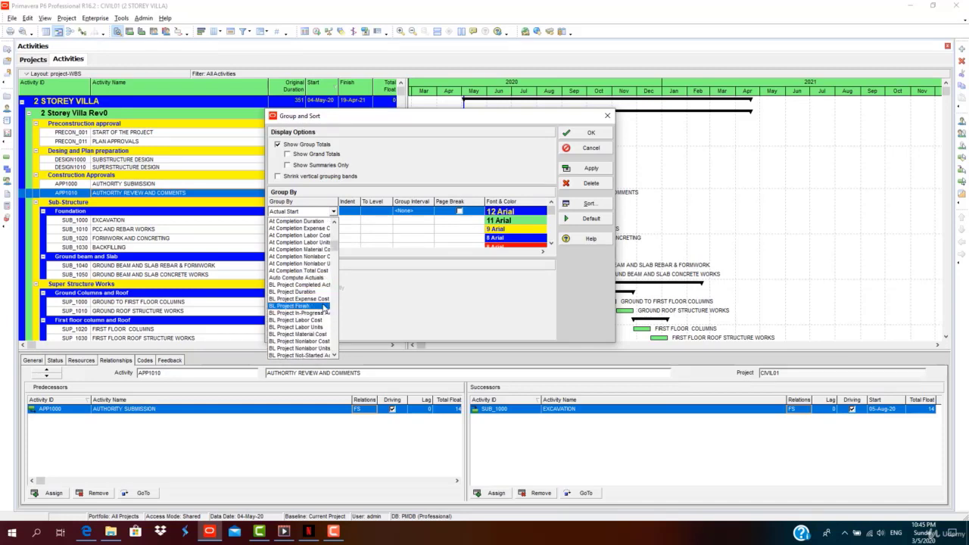
scroll(324, 306, down, 4)
scroll(301, 283, up, 1)
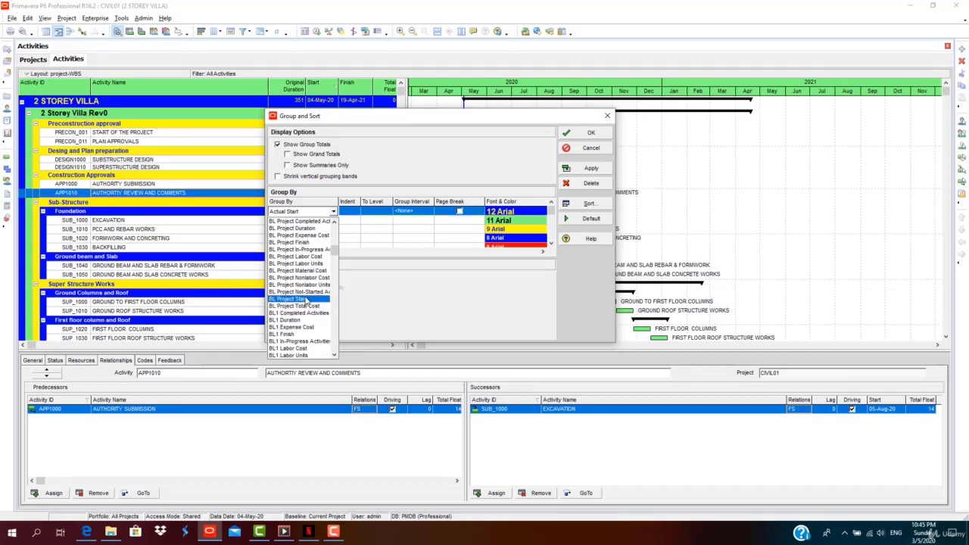
scroll(307, 300, down, 2)
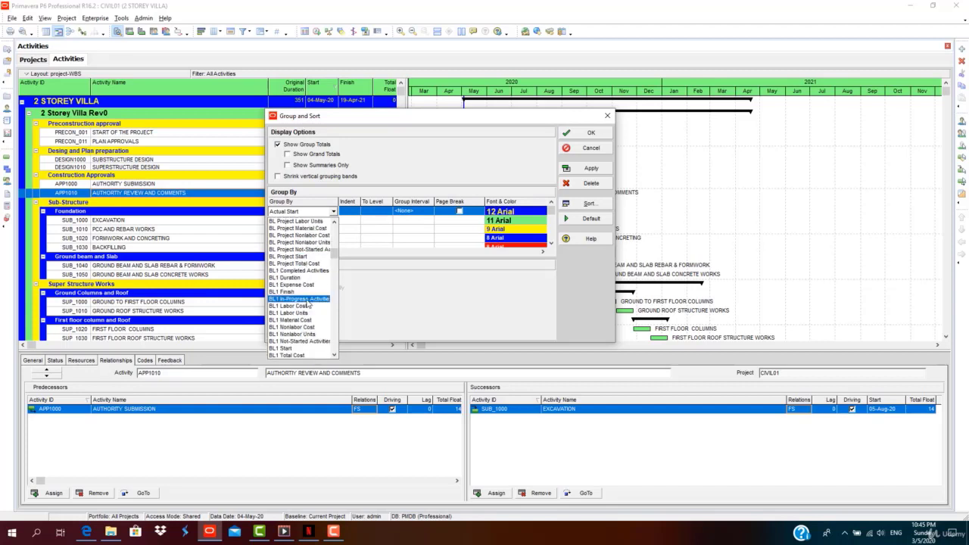
scroll(309, 318, down, 2)
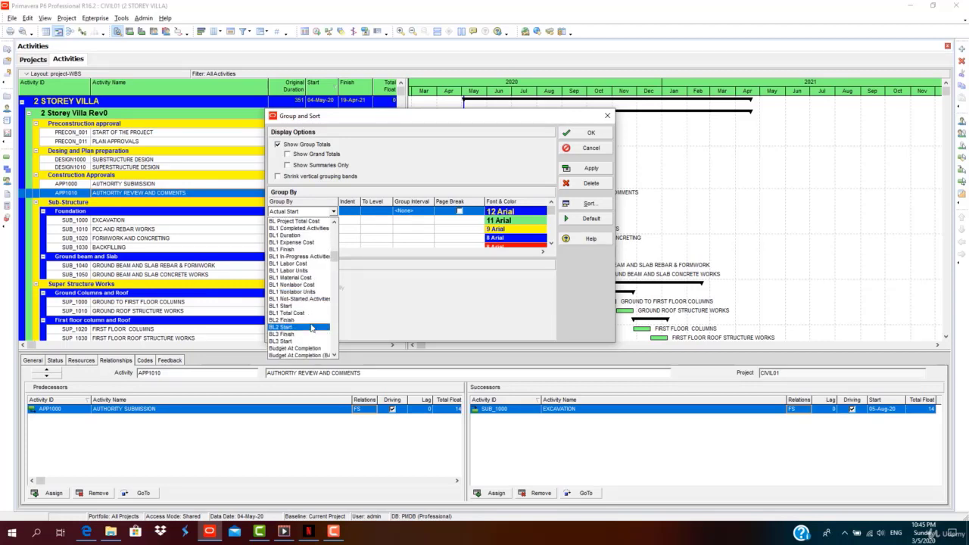
scroll(312, 325, down, 3)
scroll(312, 327, down, 6)
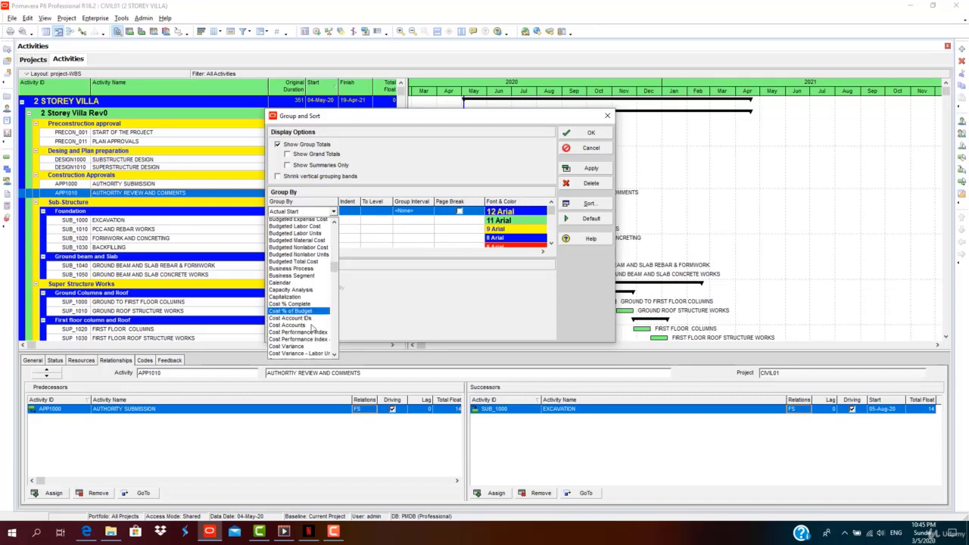
scroll(312, 326, down, 9)
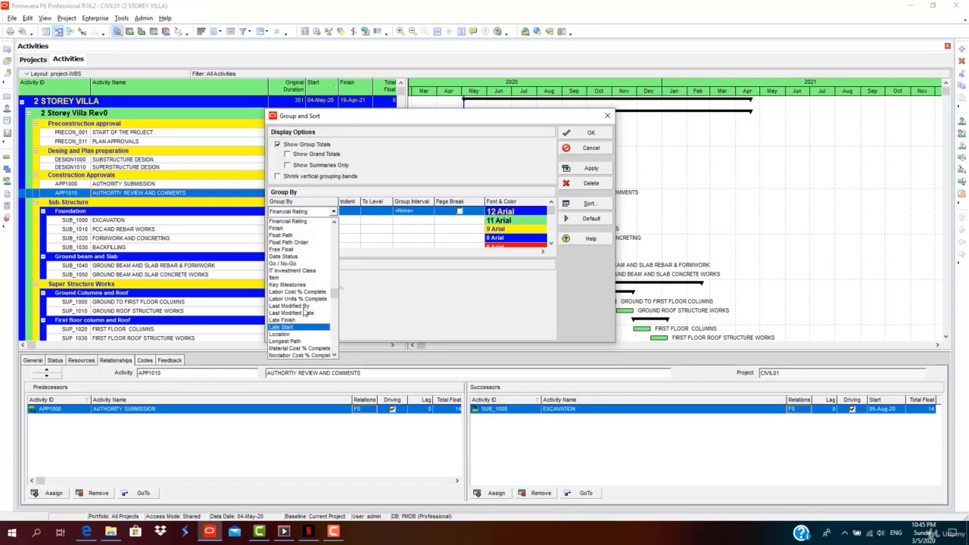
click(279, 227)
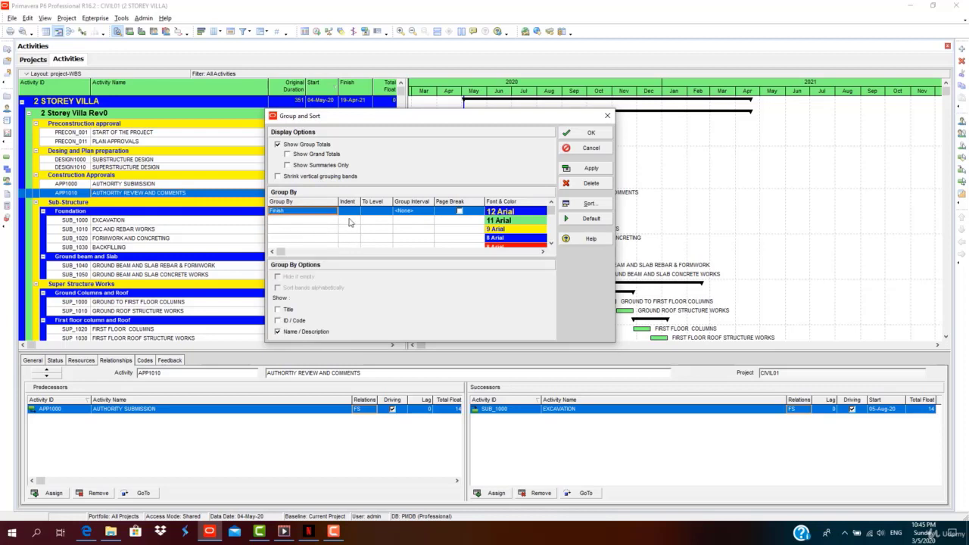
Set the Finish grouping interval to Week.
click(389, 215)
click(418, 216)
click(422, 215)
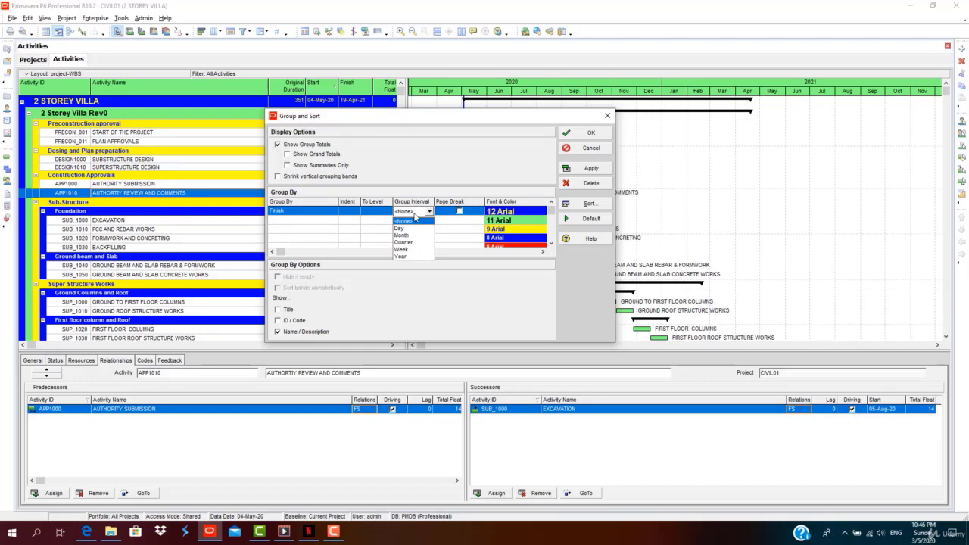
click(401, 249)
Apply the weekly Finish-date grouping and check relationships of START OF THE PROJECT, PLAN APPROVALS, SUBSTRUCTURE DESIGN.
click(589, 169)
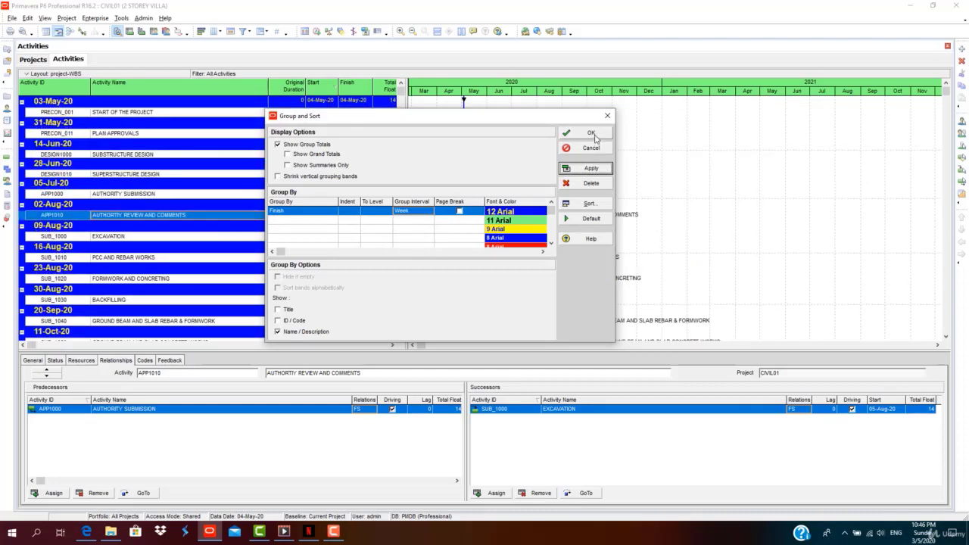
click(591, 135)
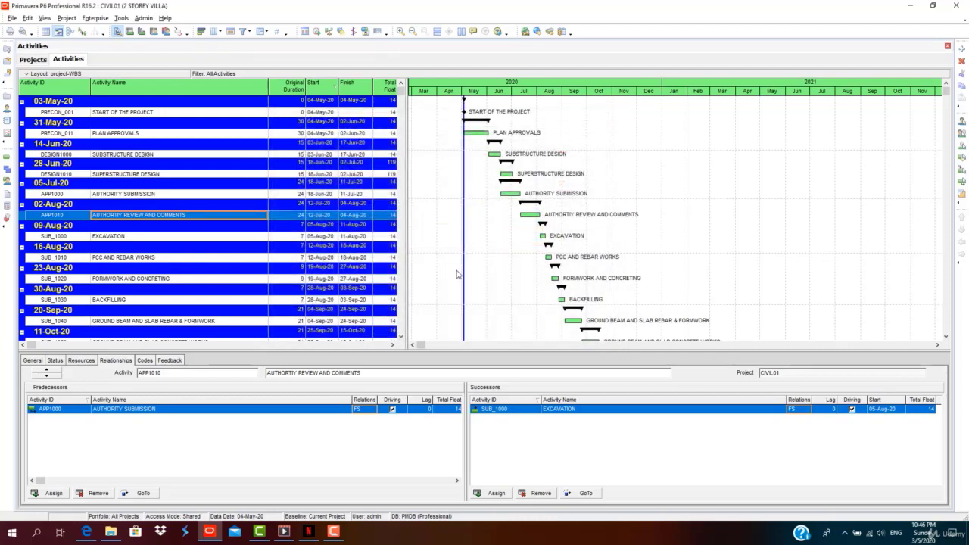
click(137, 112)
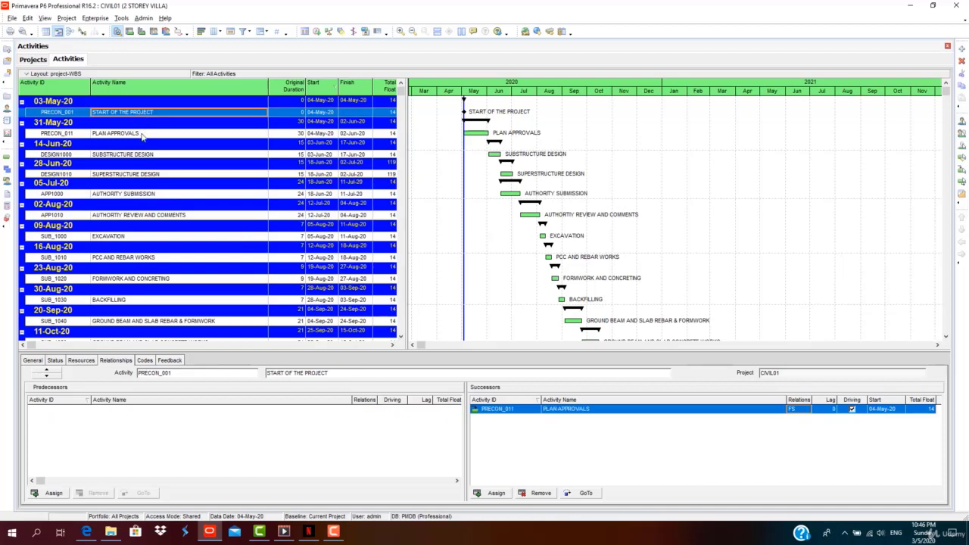
click(142, 134)
click(143, 155)
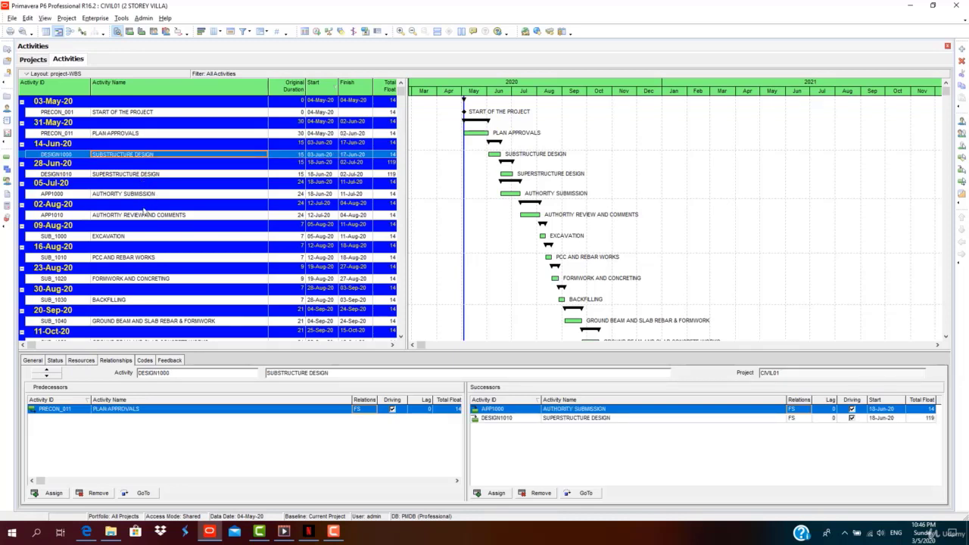
Scroll through the weekly Finish bands down to the 18-Apr-21 PROJECT FINISH band.
scroll(598, 306, down, 1)
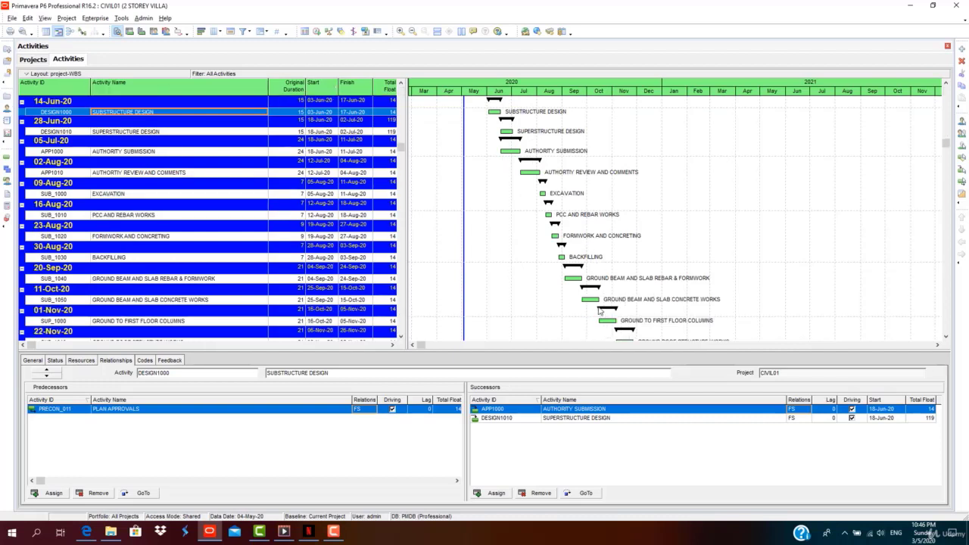
scroll(598, 308, up, 1)
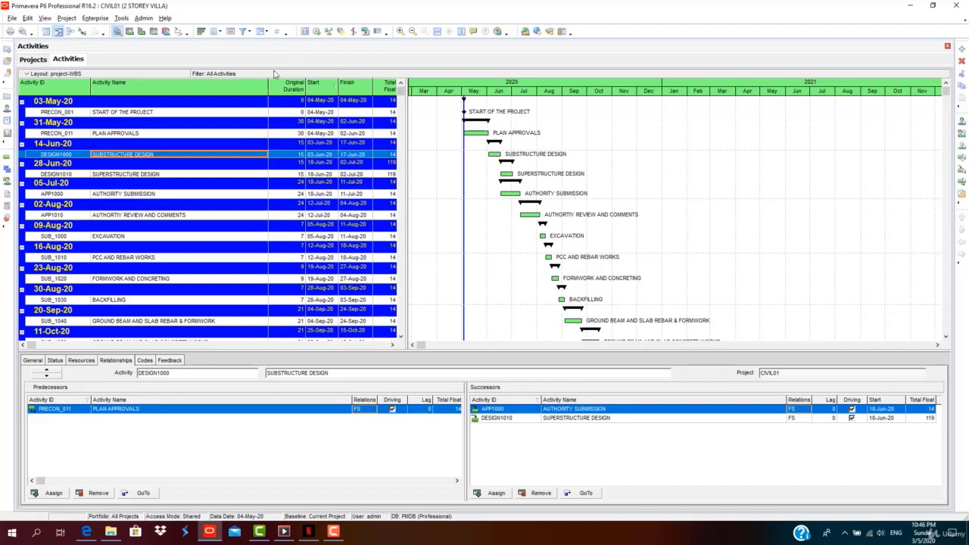
drag(402, 91, 402, 327)
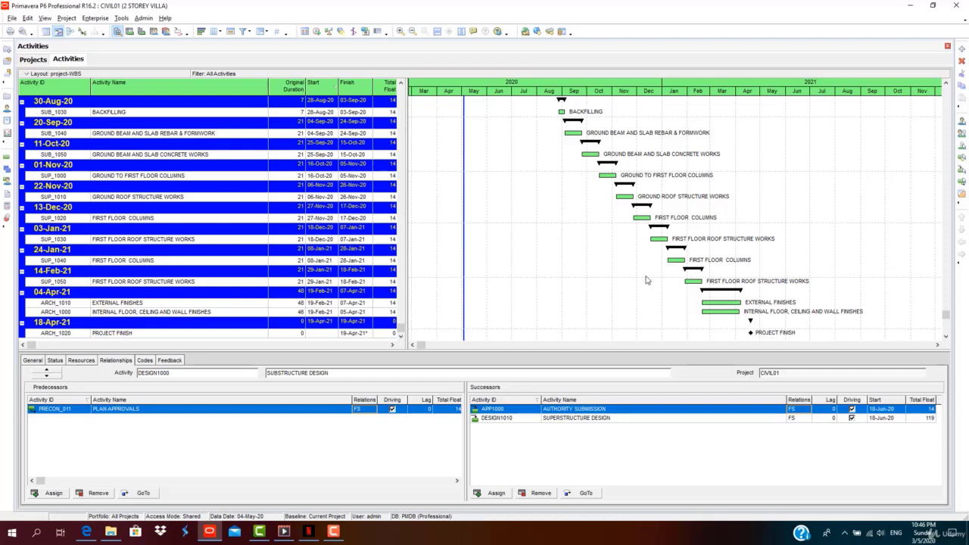
In Group and Sort, change the top grouping field from Finish to Start.
click(261, 32)
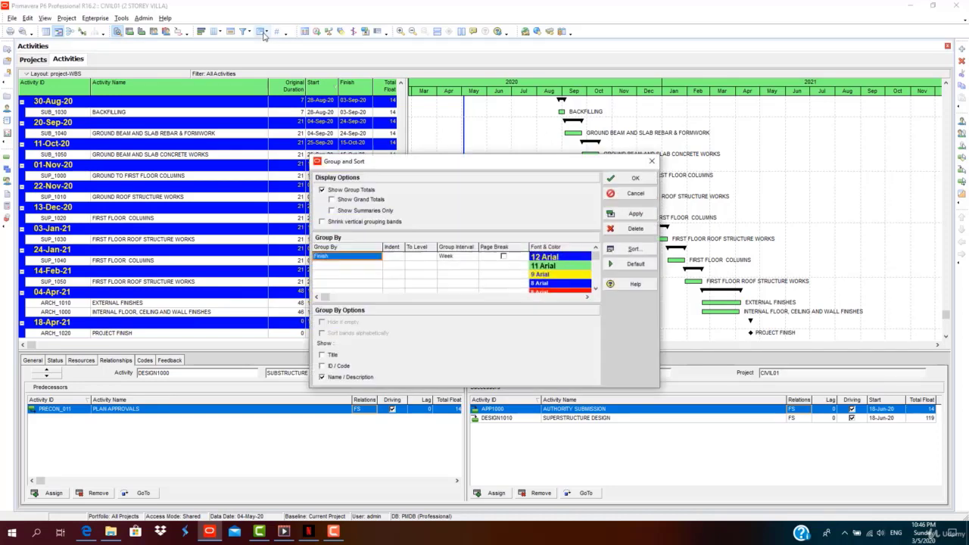
drag(432, 165, 304, 93)
click(244, 184)
scroll(224, 273, down, 3)
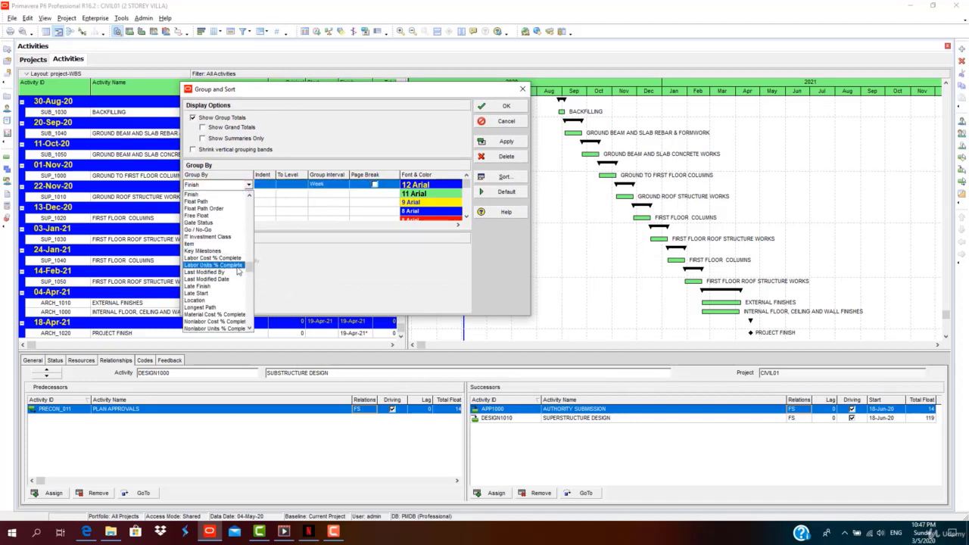
scroll(225, 272, down, 9)
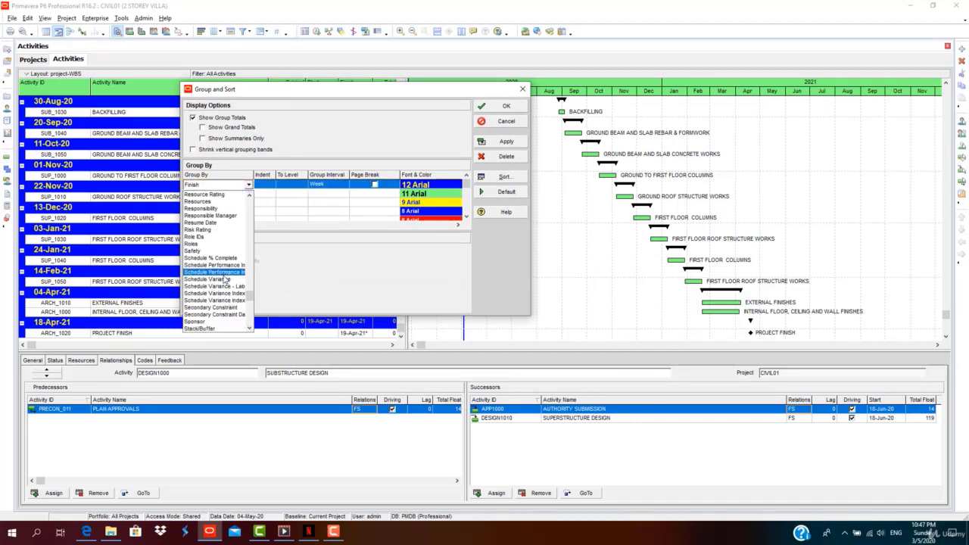
scroll(225, 280, down, 5)
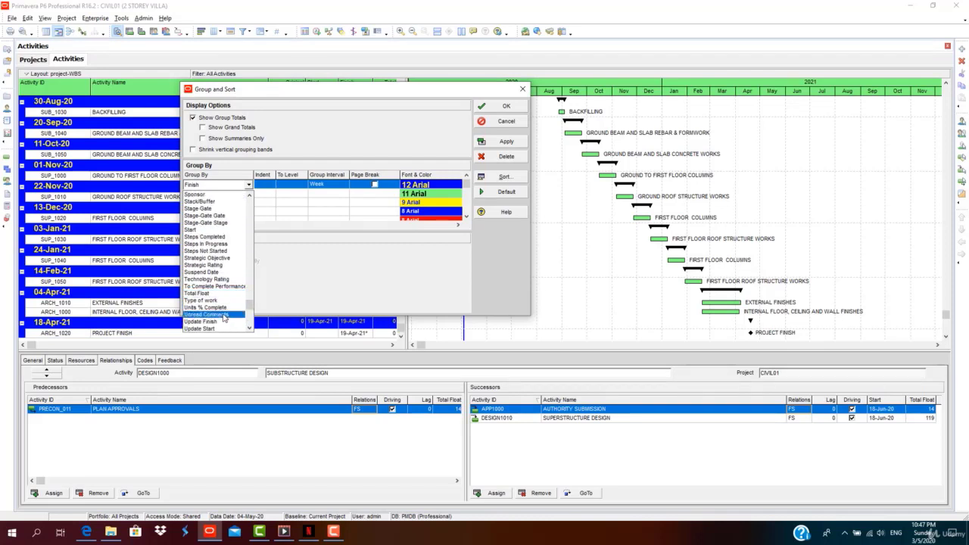
scroll(224, 319, down, 3)
scroll(224, 319, down, 2)
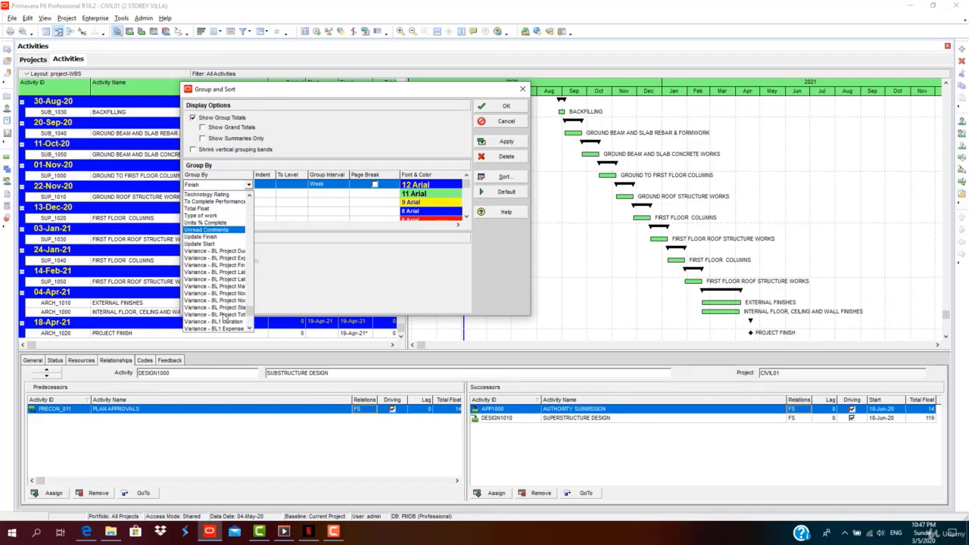
scroll(225, 319, down, 1)
scroll(224, 317, down, 4)
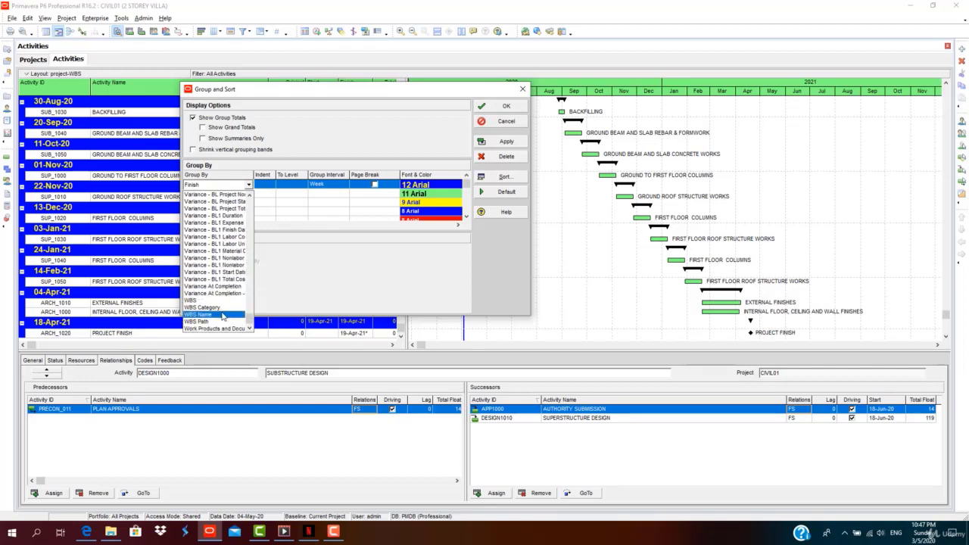
click(235, 189)
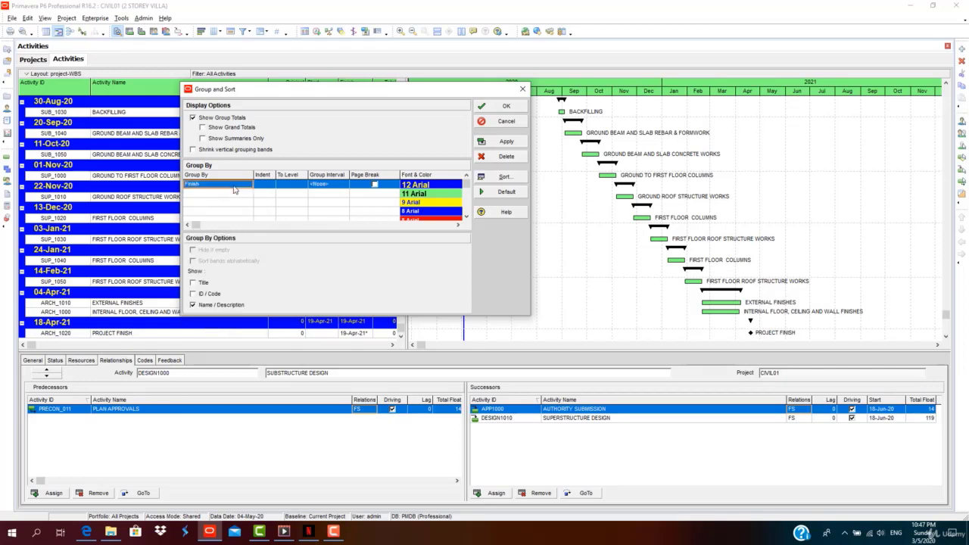
click(235, 189)
key(w)
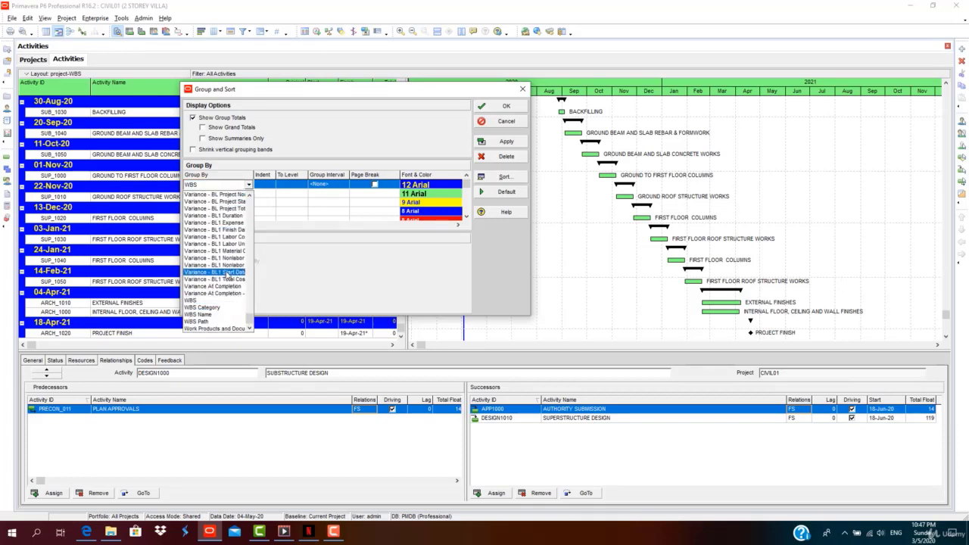
click(226, 192)
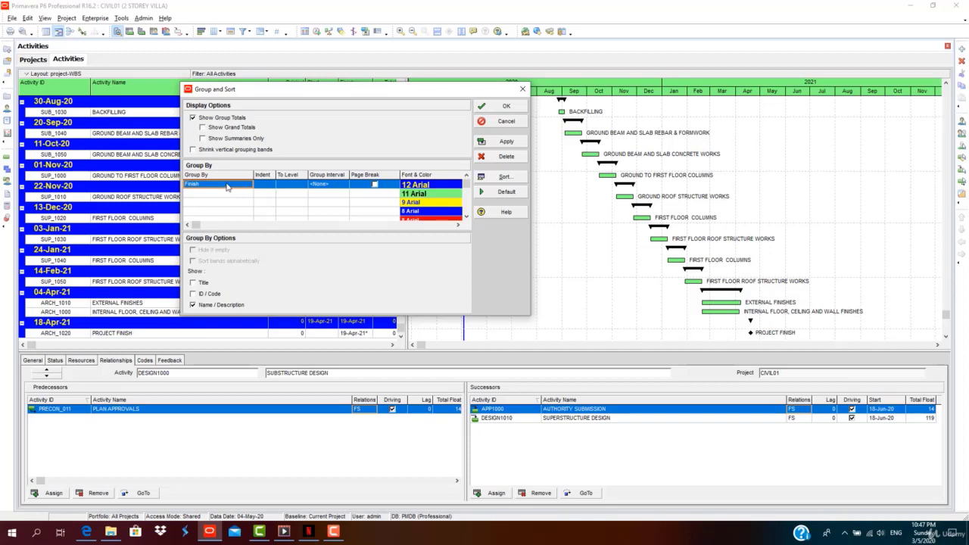
click(226, 187)
key(s)
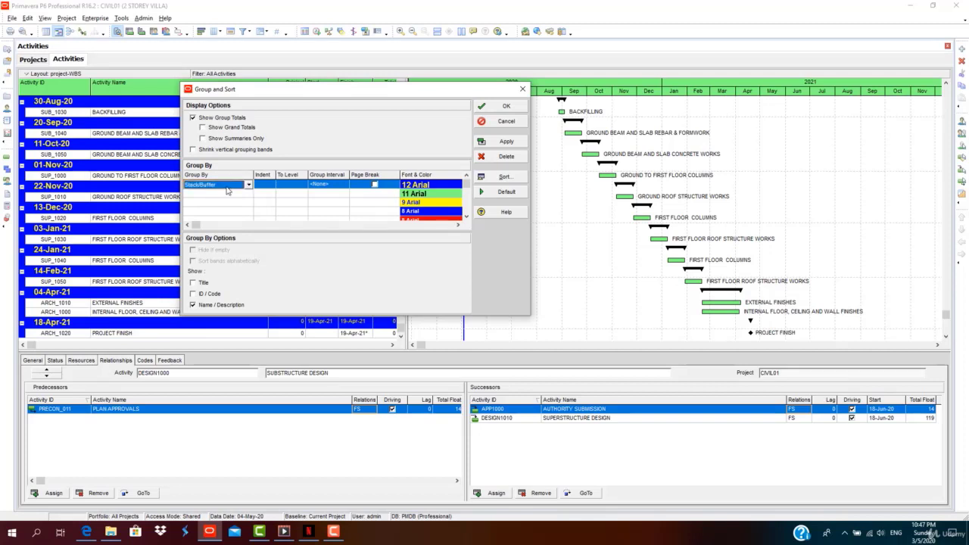
key(s)
click(248, 184)
scroll(212, 257, up, 3)
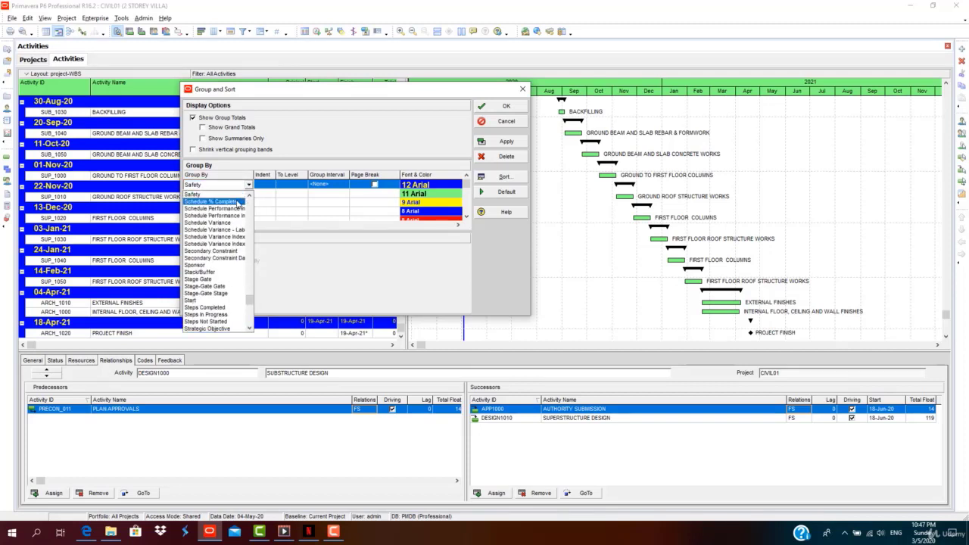
scroll(213, 258, down, 3)
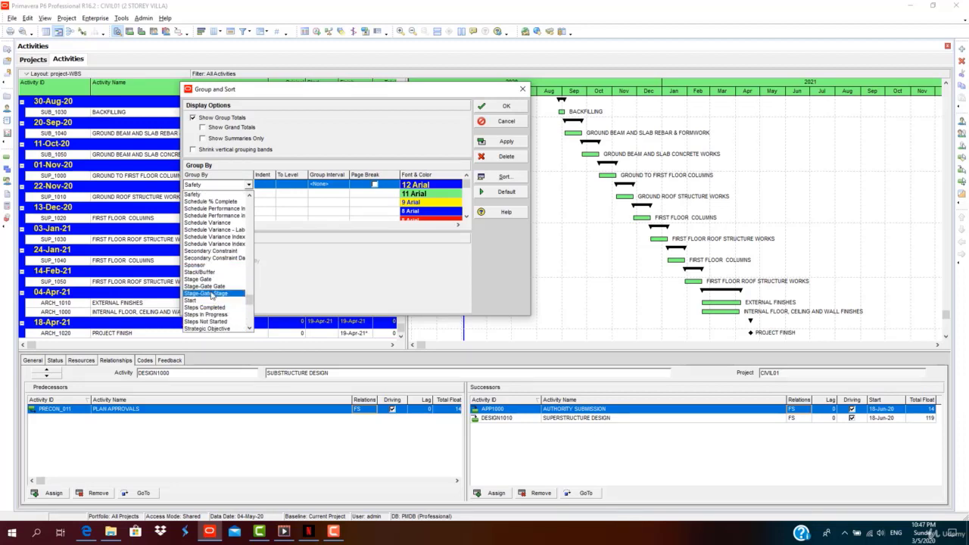
click(206, 301)
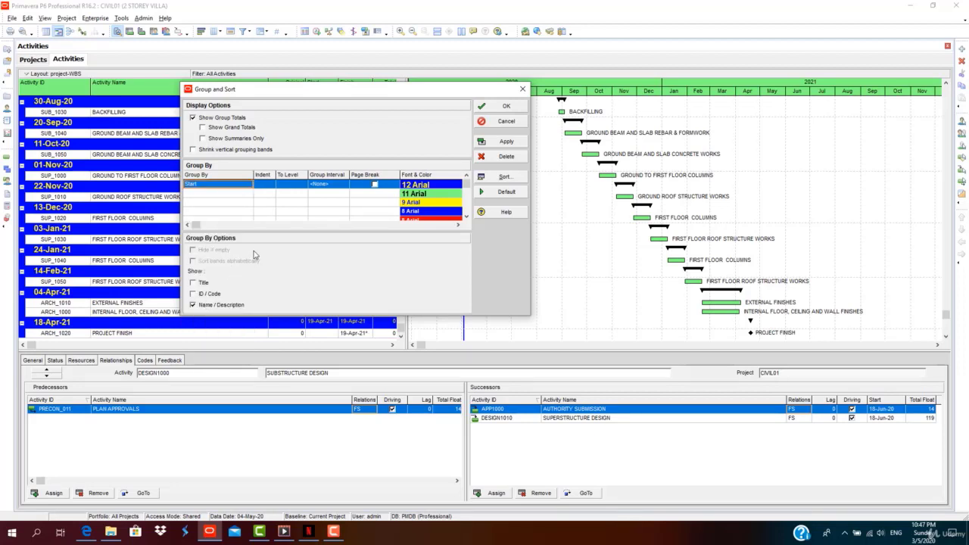
Band the Start groups by Month, keep Start sorted Ascending, and apply.
click(346, 183)
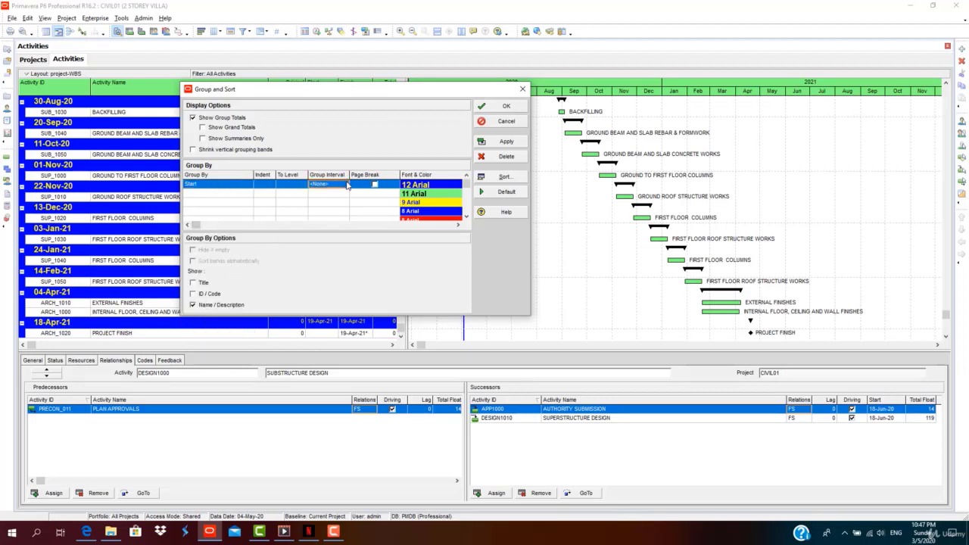
click(345, 183)
click(337, 213)
click(504, 180)
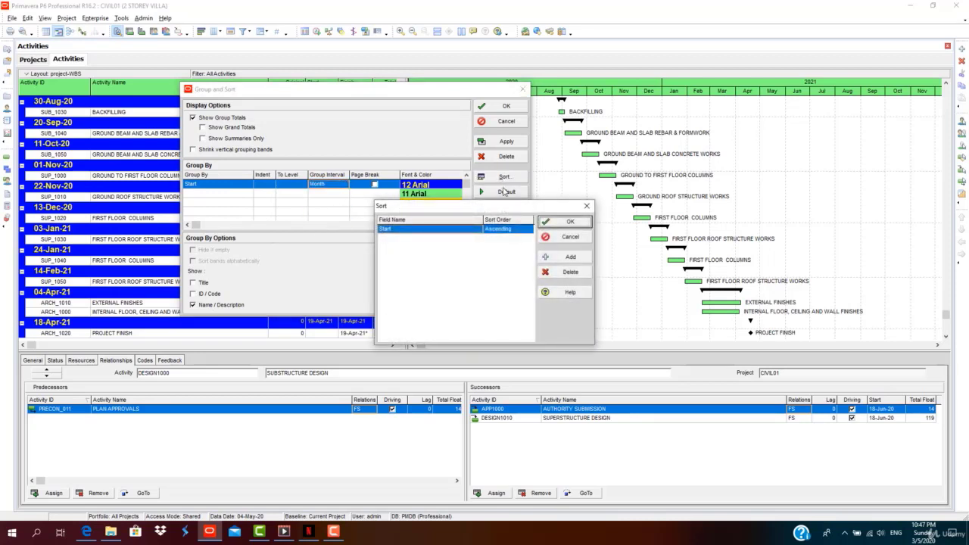
drag(502, 207, 479, 139)
click(468, 166)
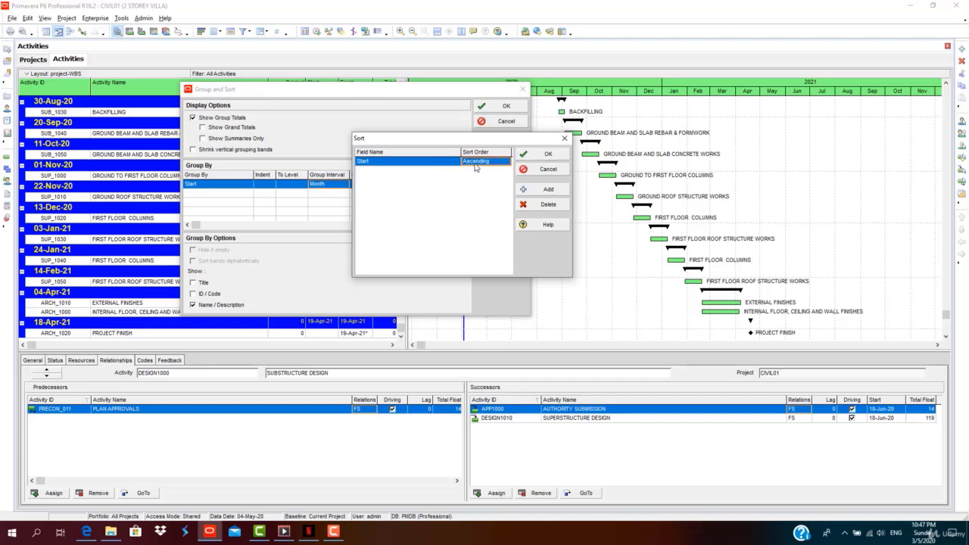
click(474, 168)
click(457, 163)
click(456, 163)
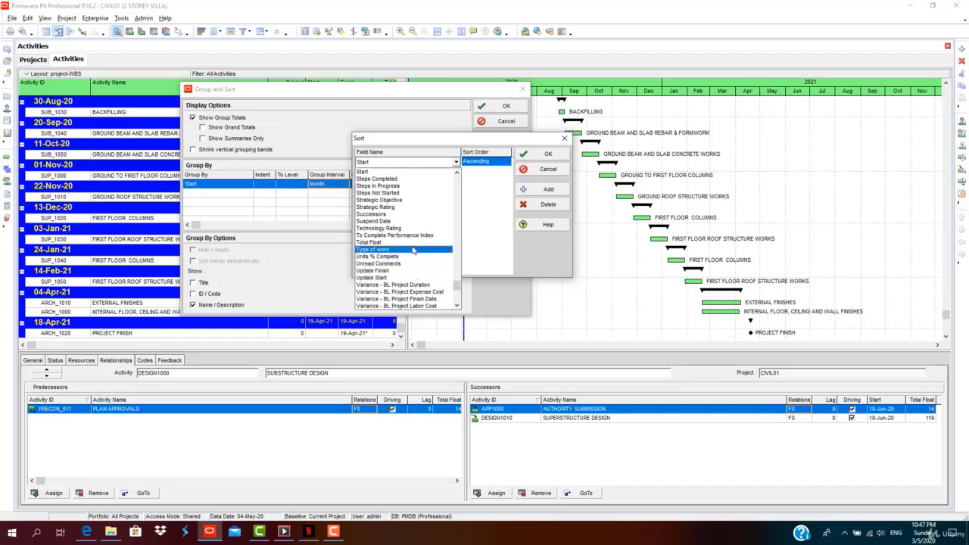
scroll(412, 237, up, 1)
scroll(411, 236, up, 12)
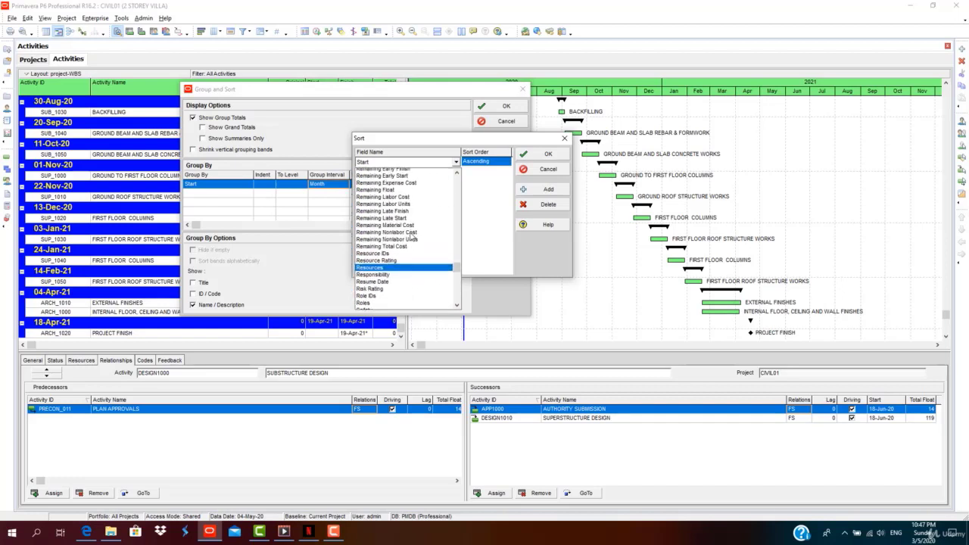
click(458, 162)
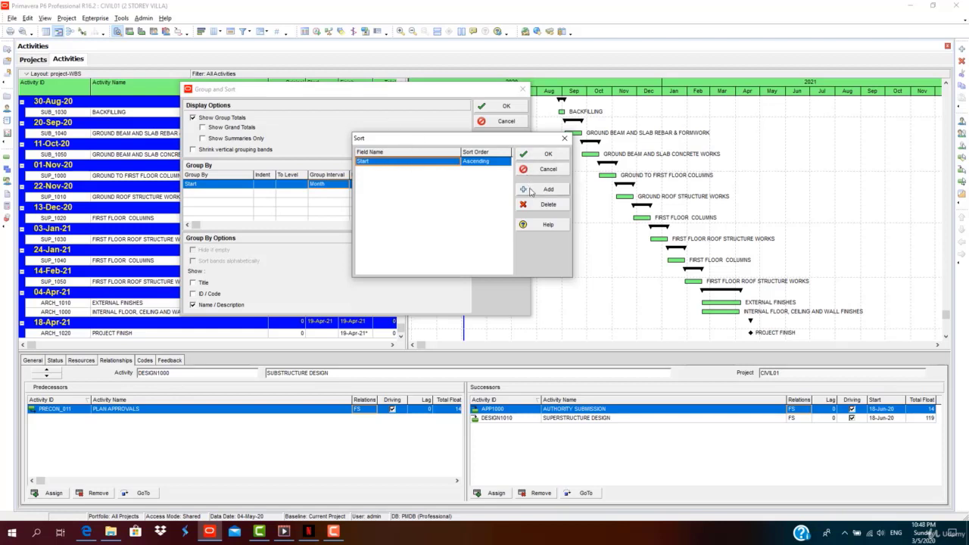
click(548, 155)
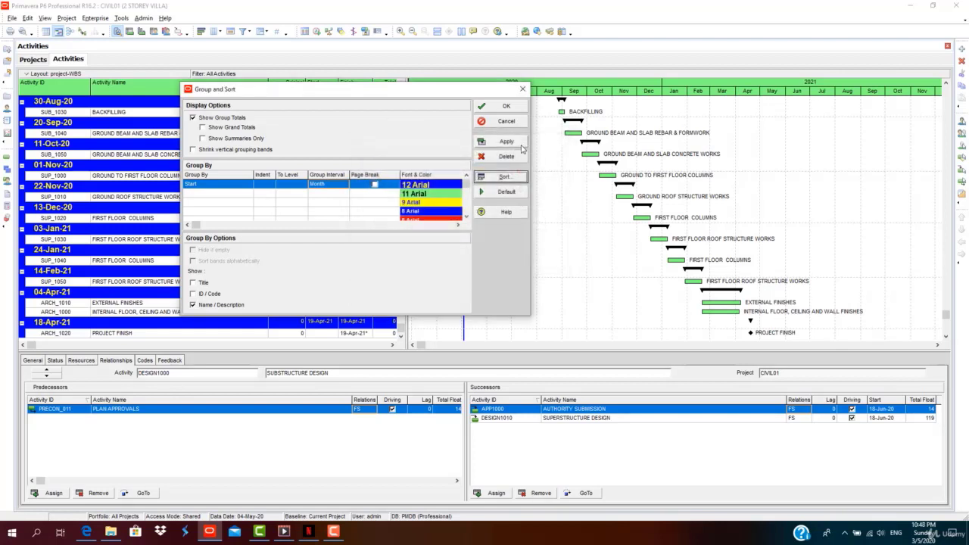
click(520, 145)
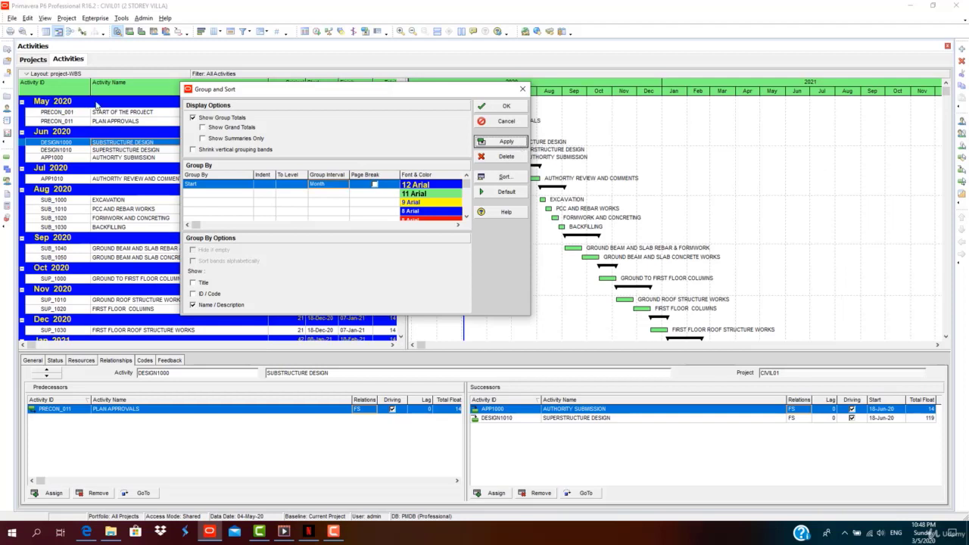
click(490, 108)
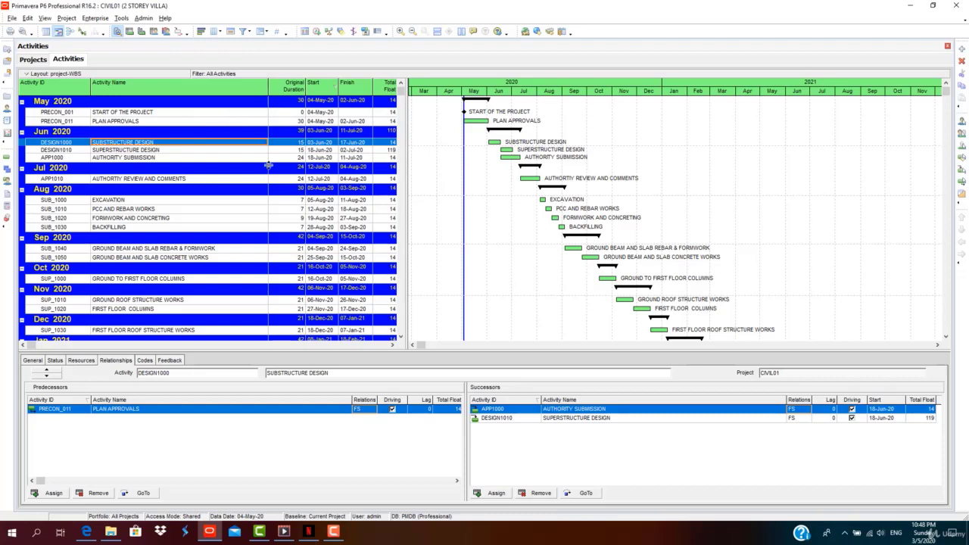
scroll(214, 286, down, 2)
scroll(214, 286, down, 2)
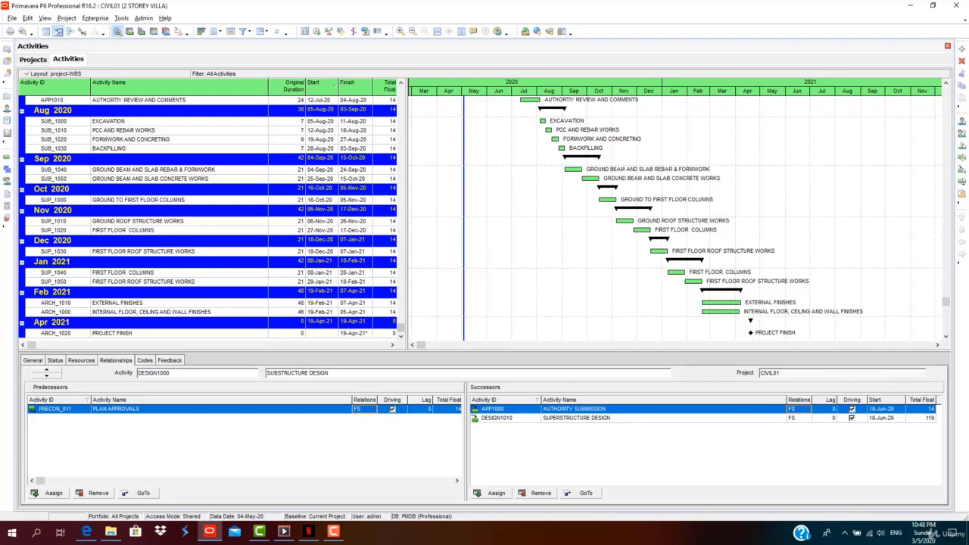
click(265, 32)
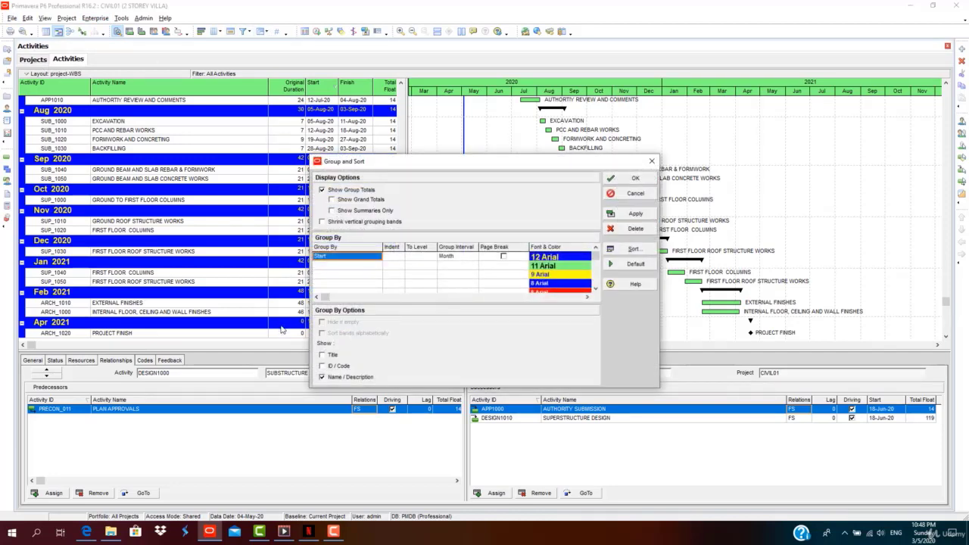
Show ID / Code in the monthly group bands and apply.
click(322, 366)
click(323, 356)
click(633, 216)
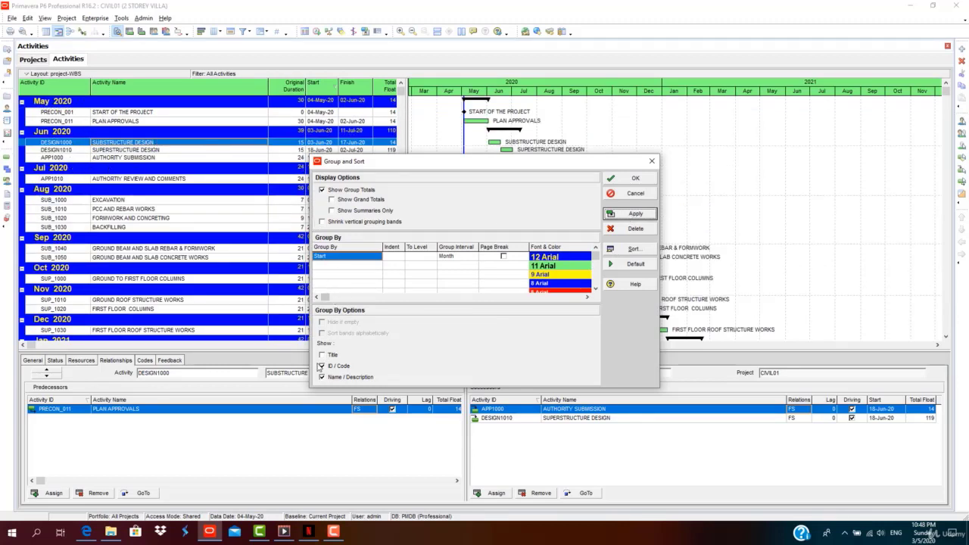
Turn on Show Grand Totals to add the 351-day Total band.
click(332, 199)
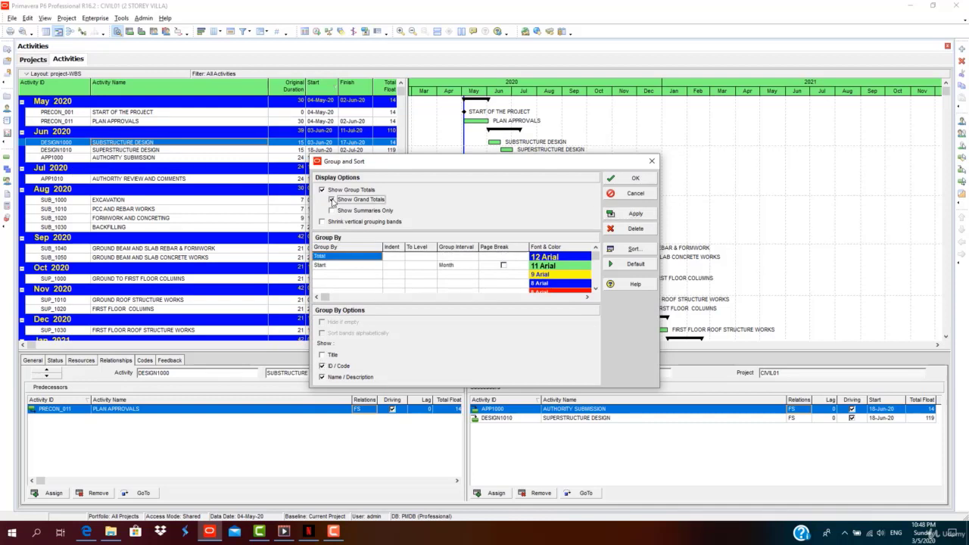
click(633, 213)
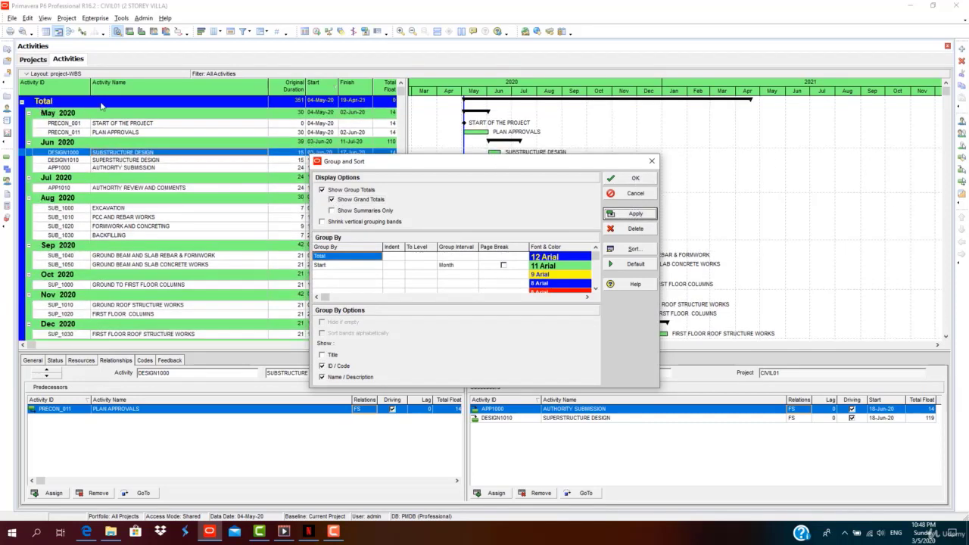
click(376, 258)
Add a WBS grouping row limited to Level 1 and uncheck Show Grand Totals.
click(377, 257)
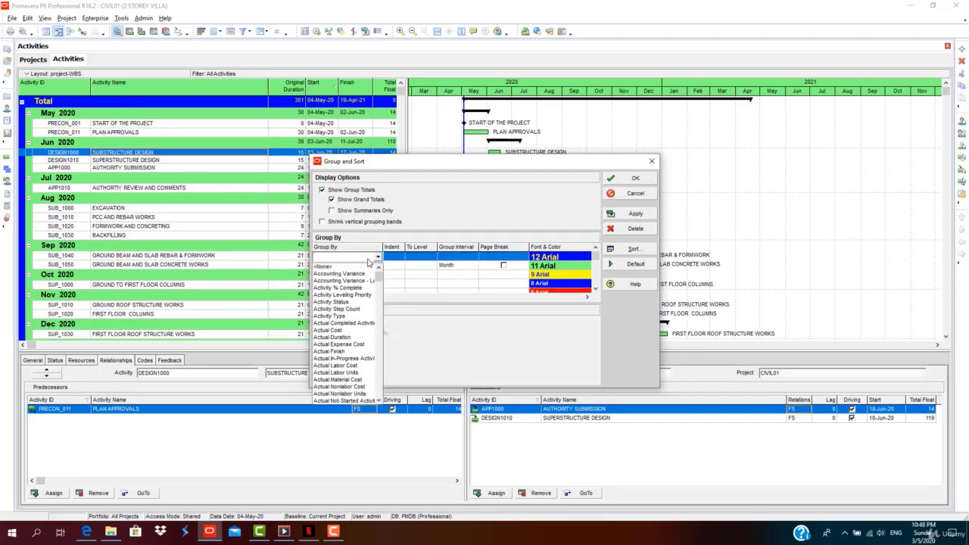
key(w)
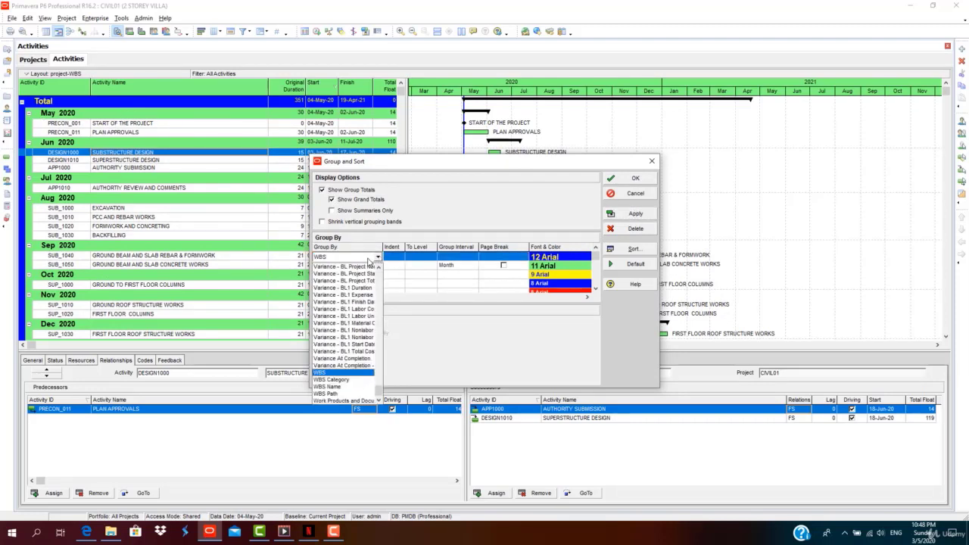
click(326, 374)
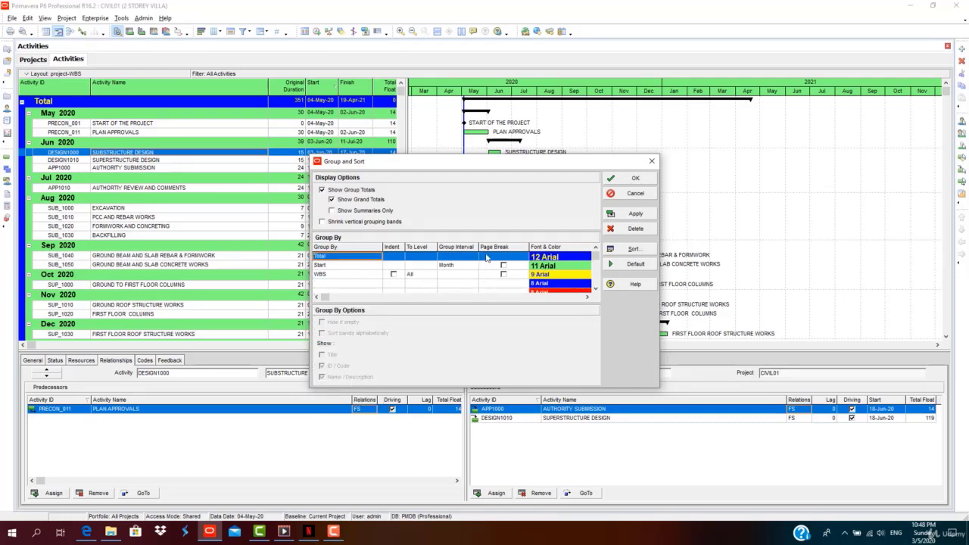
click(635, 229)
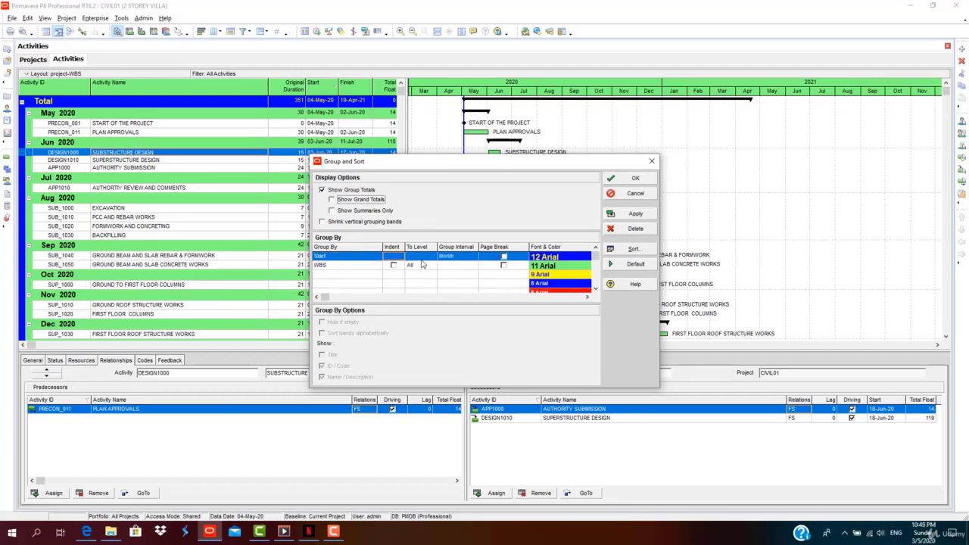
click(418, 265)
click(431, 266)
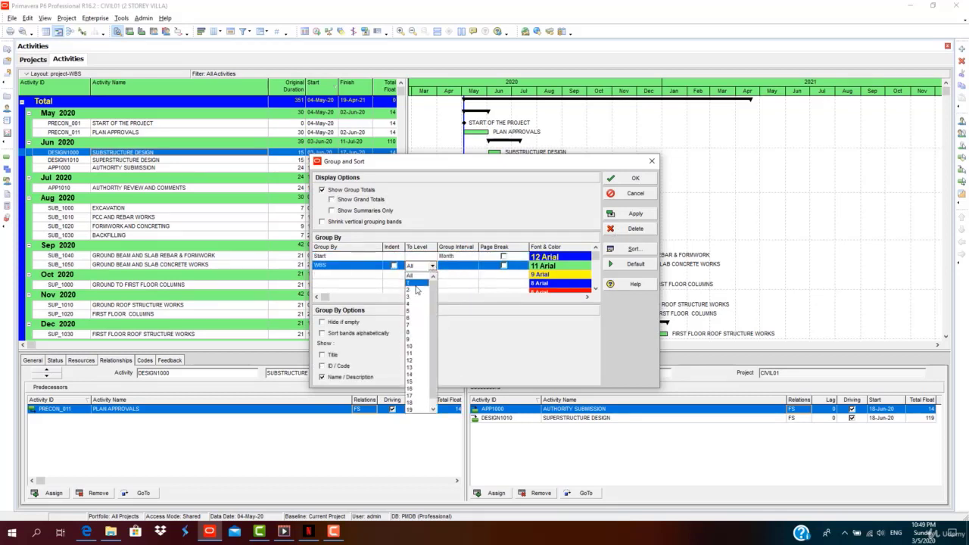
click(416, 284)
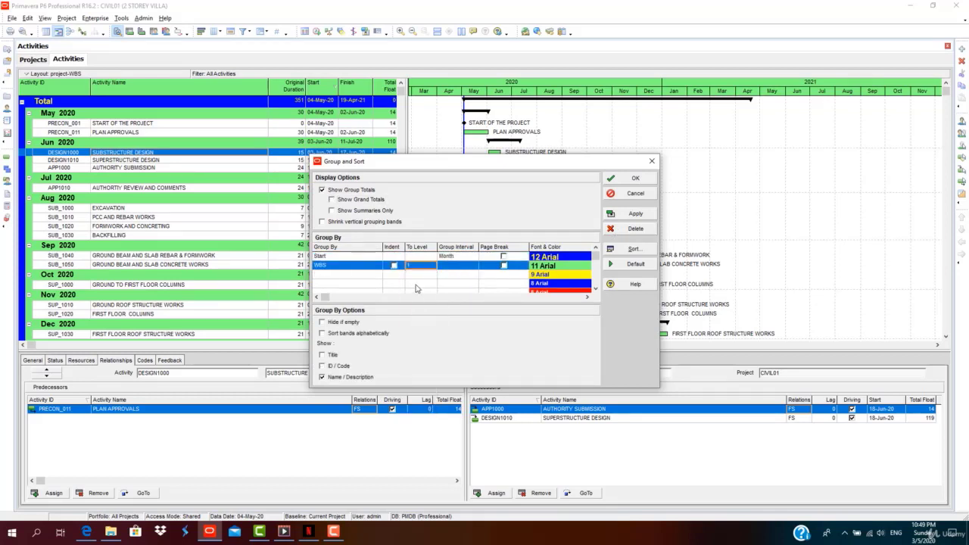
Apply and close, then collapse and re-expand the May 2 STOREY VILLA band.
click(470, 268)
click(635, 214)
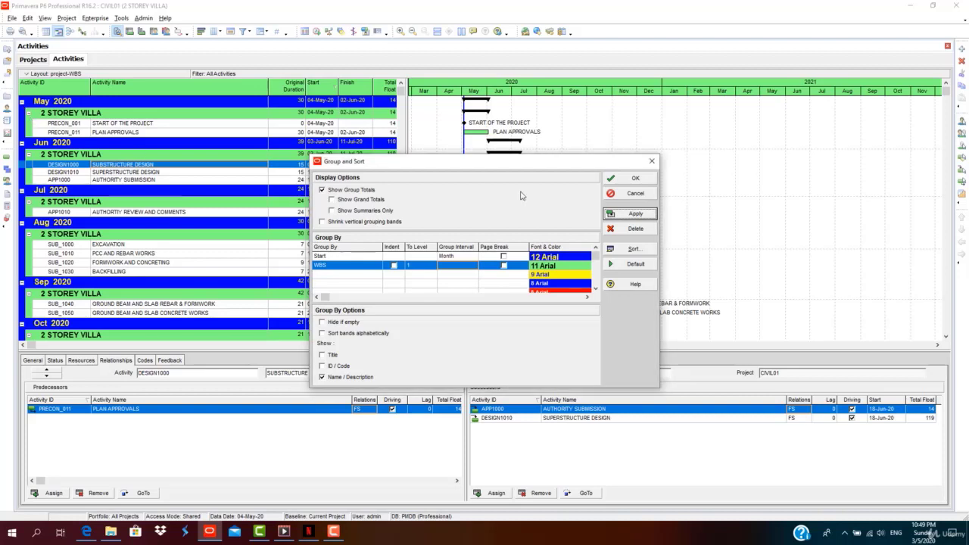
click(635, 178)
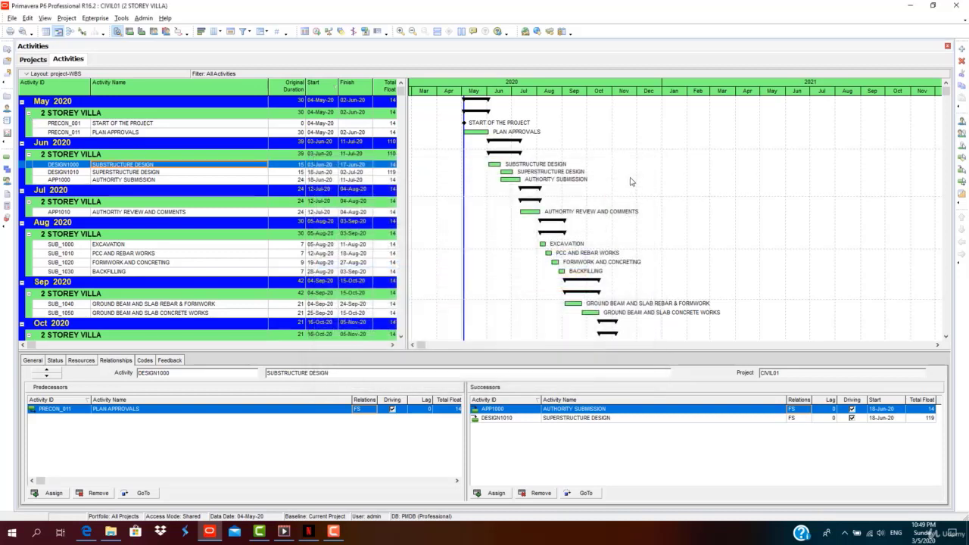
click(28, 114)
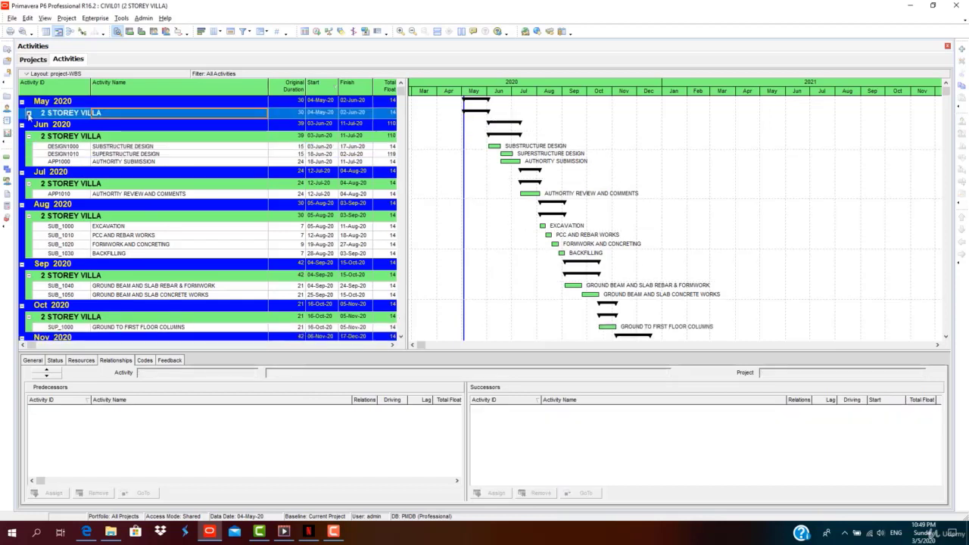
click(28, 114)
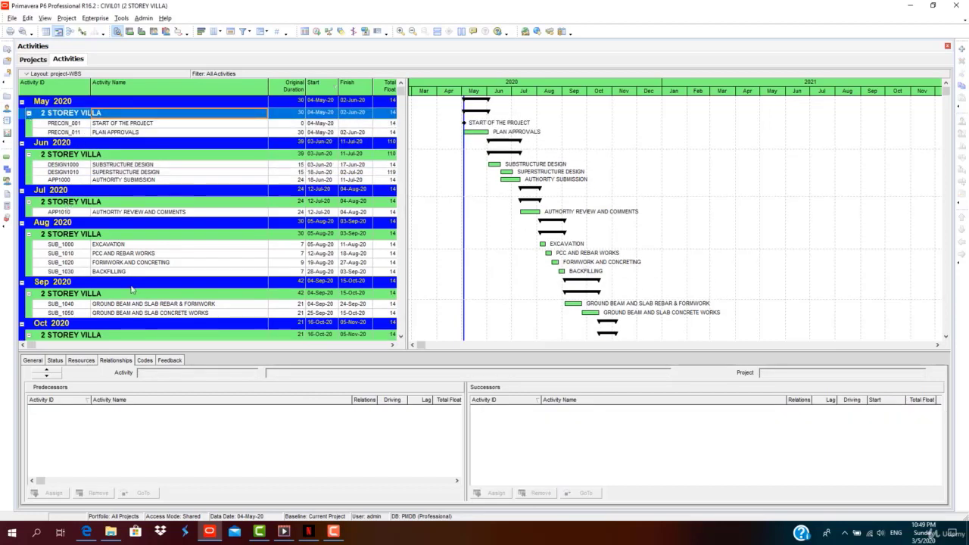
Indent the WBS group bands and set the WBS grouping To Level All.
click(261, 32)
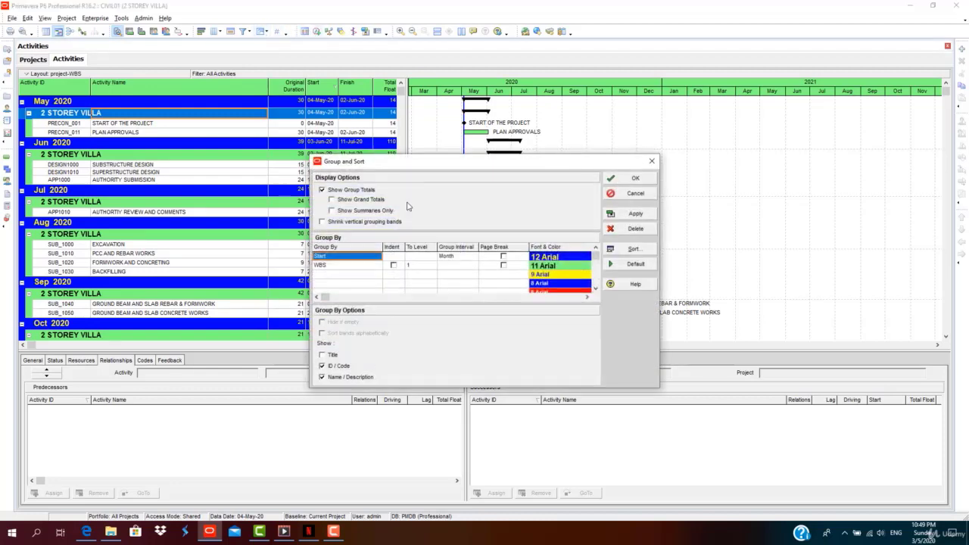
click(411, 271)
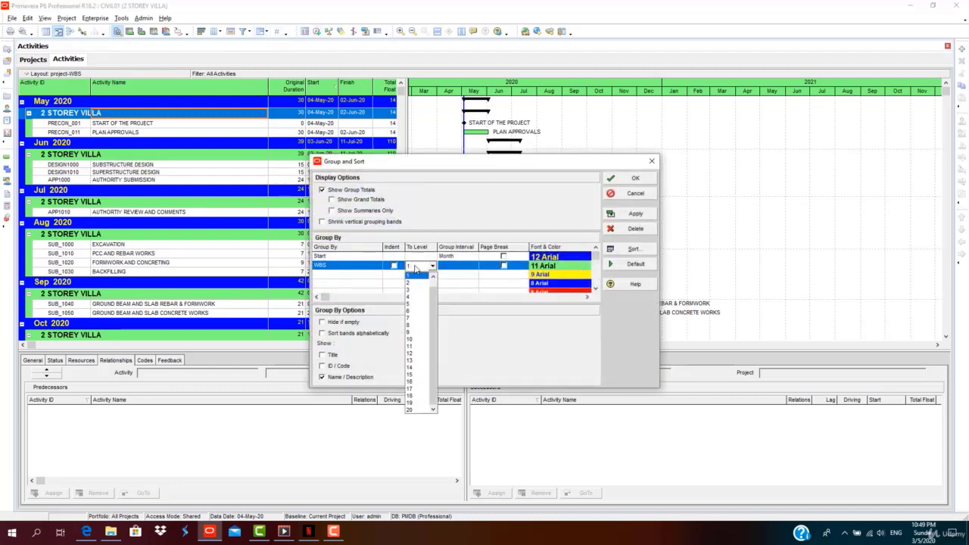
click(408, 268)
click(394, 266)
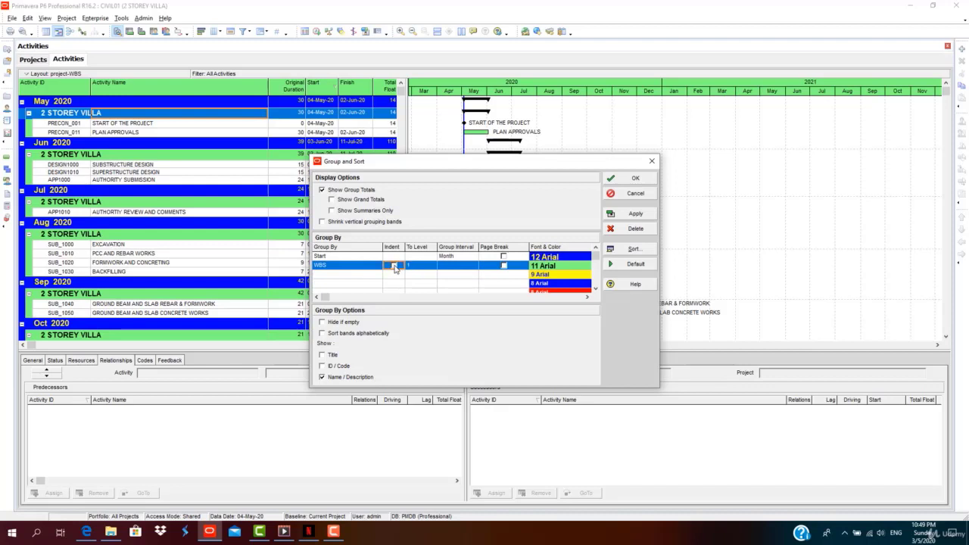
click(628, 213)
click(409, 265)
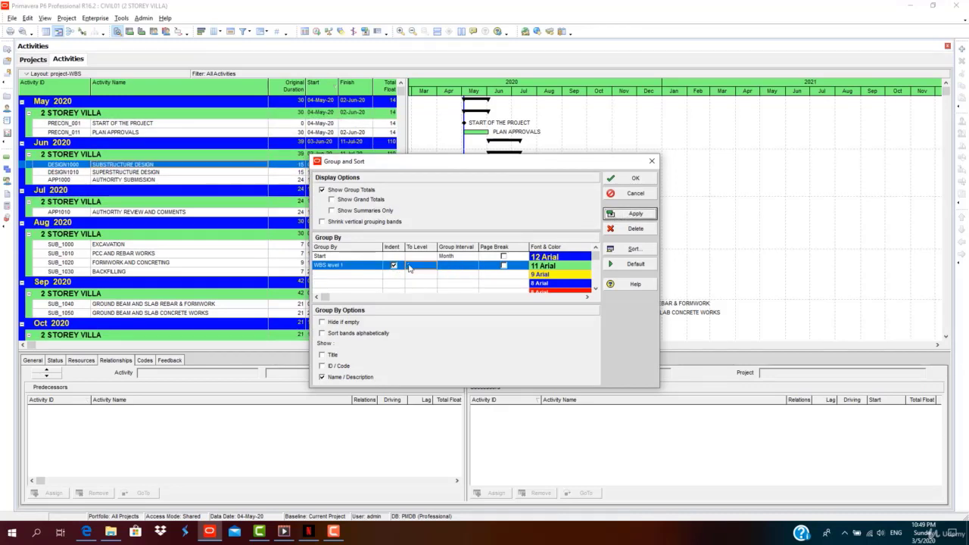
click(411, 266)
scroll(427, 285, up, 2)
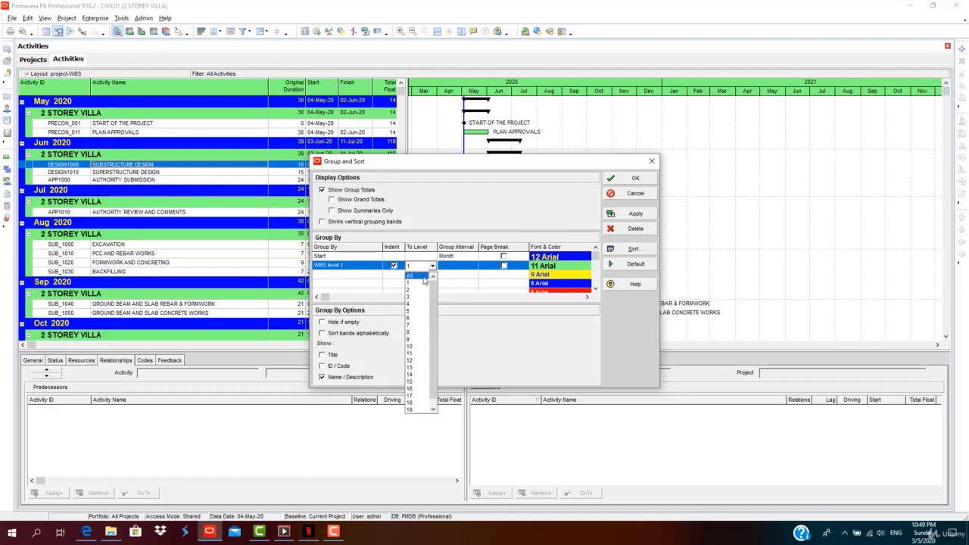
click(420, 276)
click(628, 213)
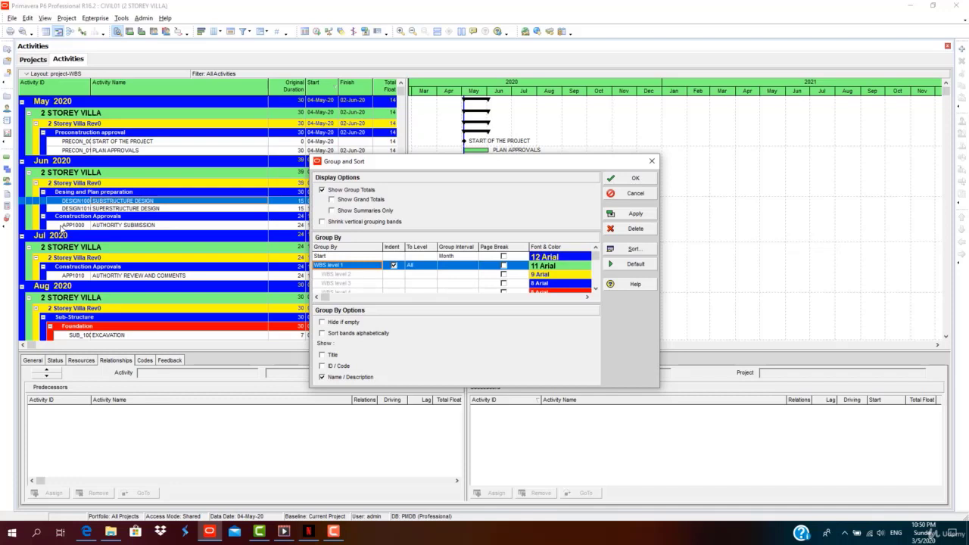
Delete the WBS row, set Start interval to None, change Start to WBS, and apply.
click(378, 266)
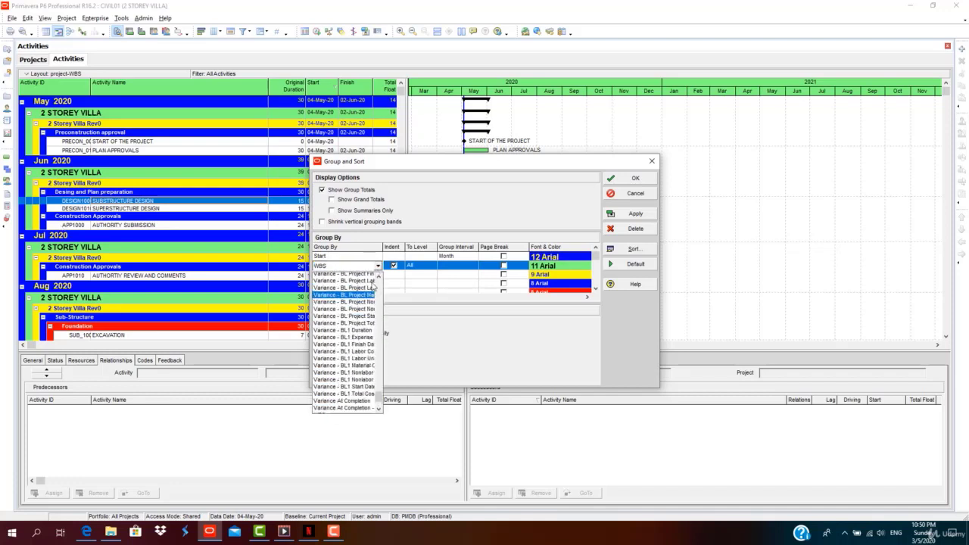
click(614, 229)
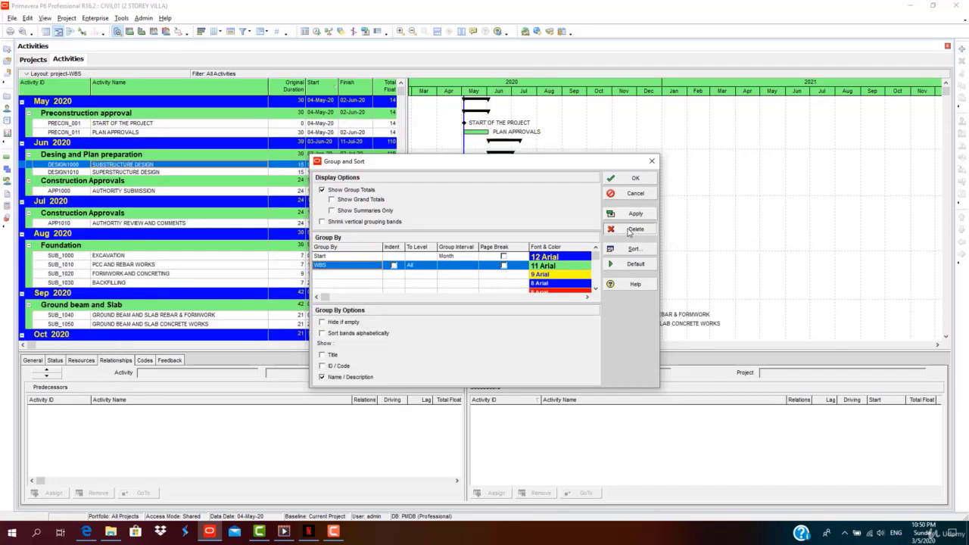
click(408, 266)
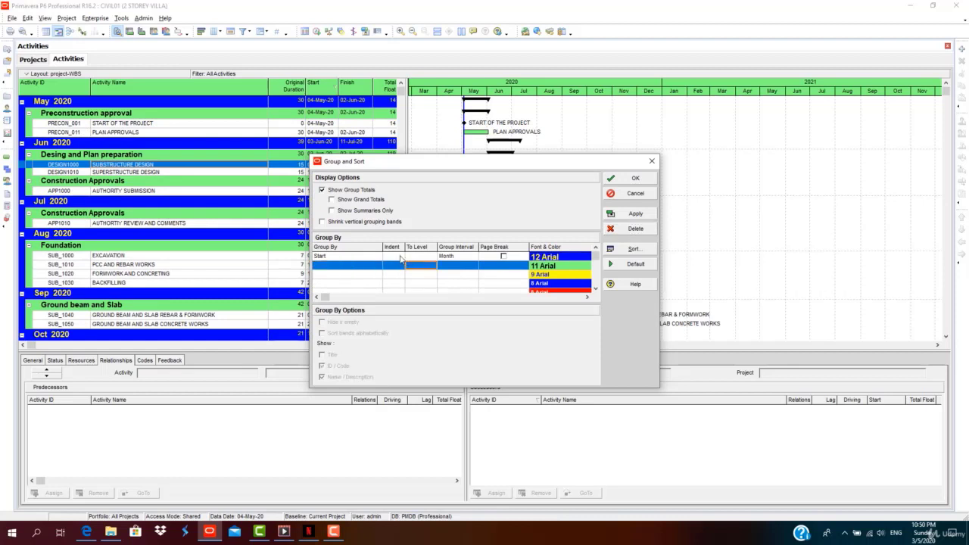
click(455, 256)
click(474, 256)
click(454, 263)
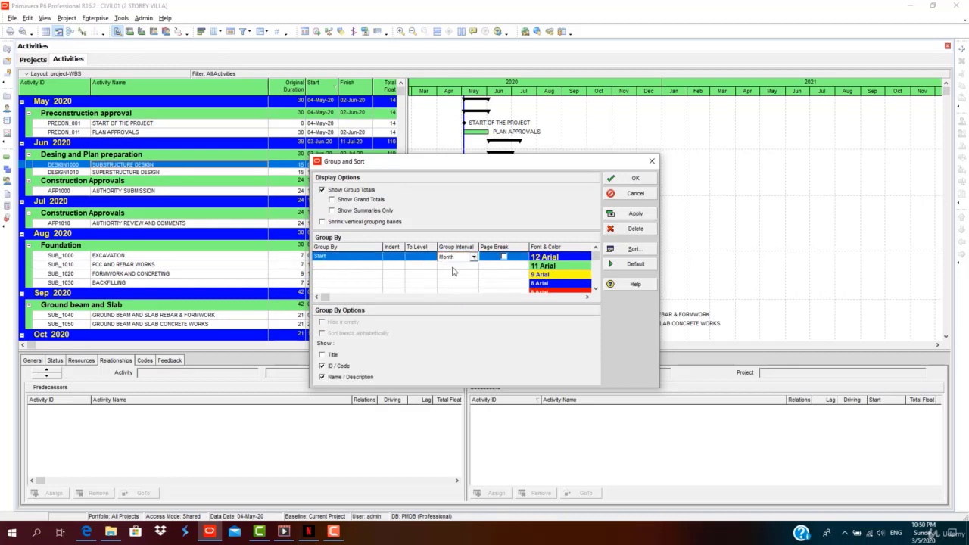
click(365, 258)
click(366, 260)
scroll(364, 334, down, 15)
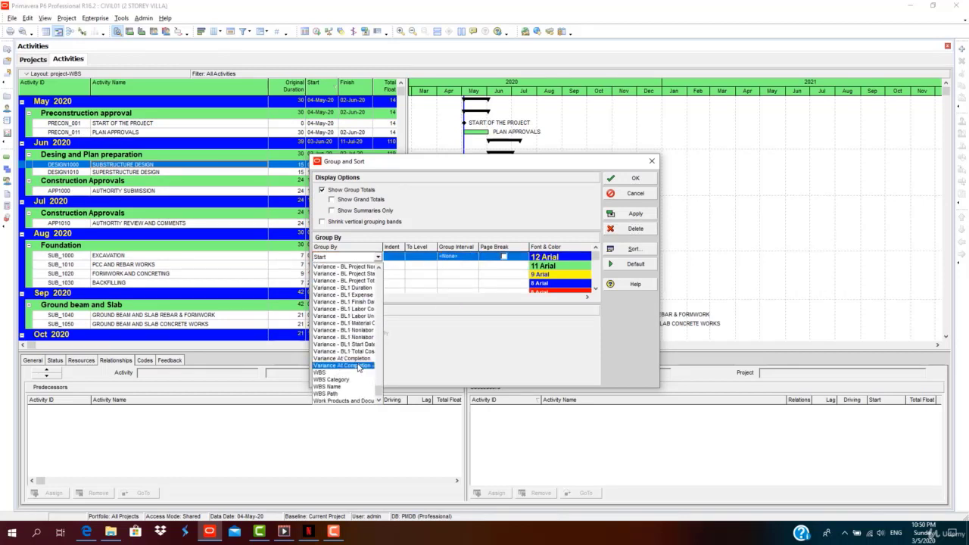
click(351, 373)
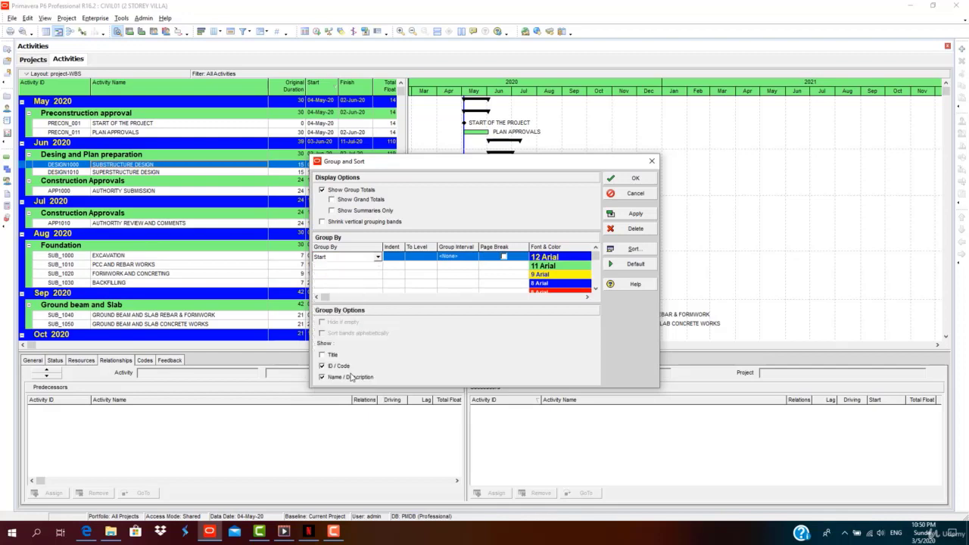
click(635, 214)
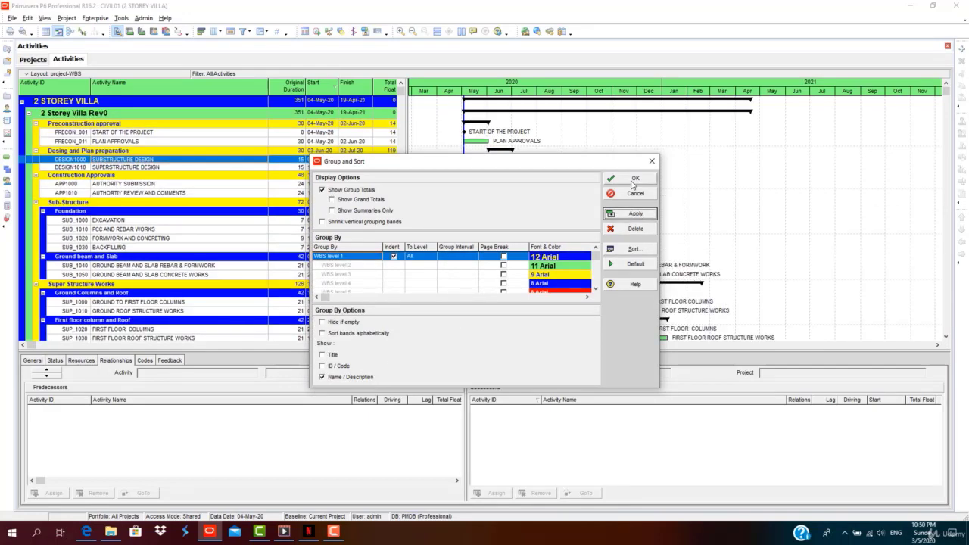
click(635, 179)
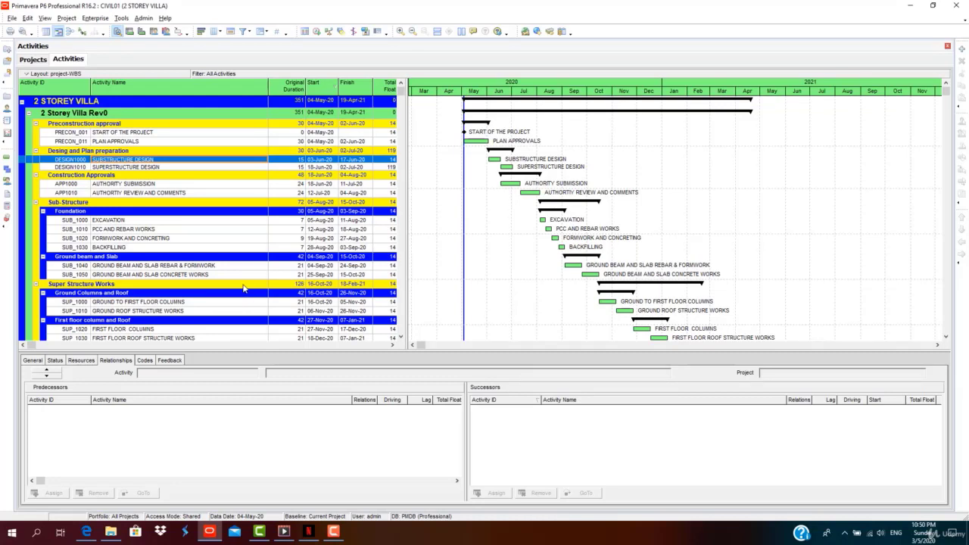
Save the current layout under the new name MONTHWISE-LAYOUT.
click(26, 73)
mouse_move(69, 85)
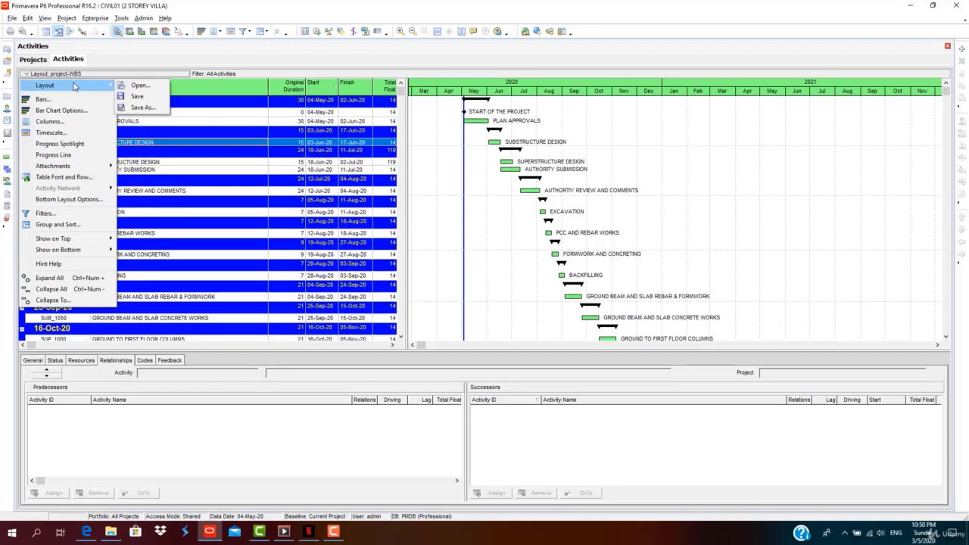
click(142, 107)
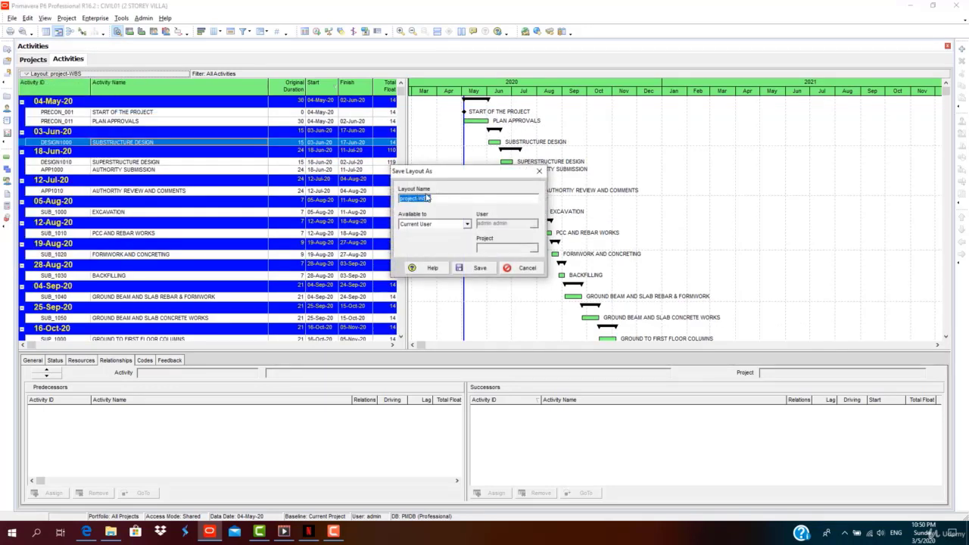
drag(430, 197, 409, 199)
text(MONTHWISE-LAYOUT)
click(477, 267)
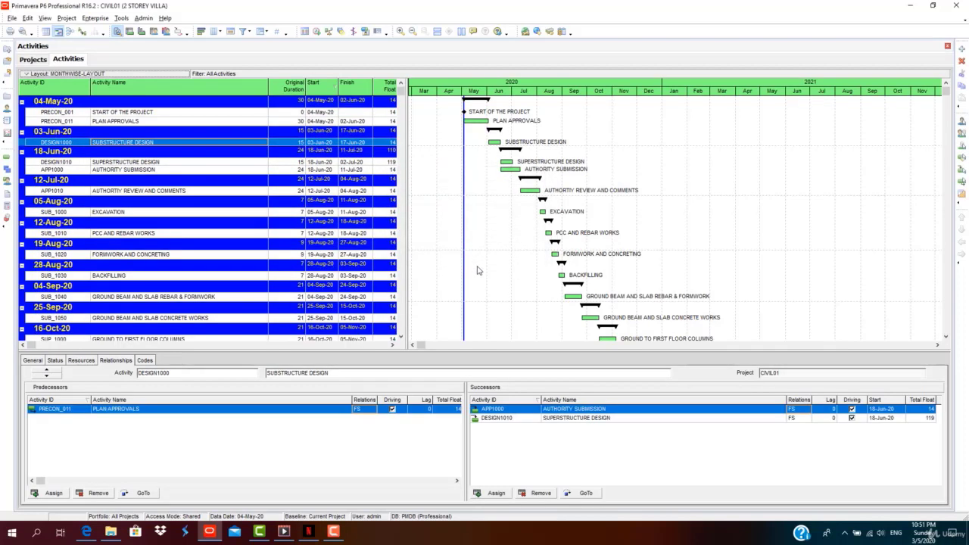
Bring up the saved layouts list to confirm MONTHWISE-LAYOUT is there.
click(50, 75)
mouse_move(53, 81)
click(139, 81)
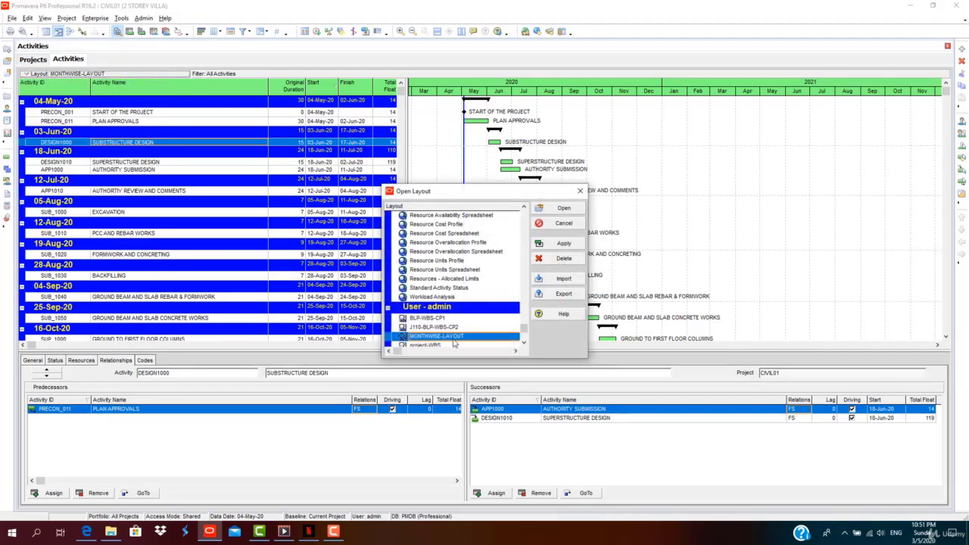
Open the saved project-WBS layout and narrow the activity table to widen the Gantt chart.
click(561, 243)
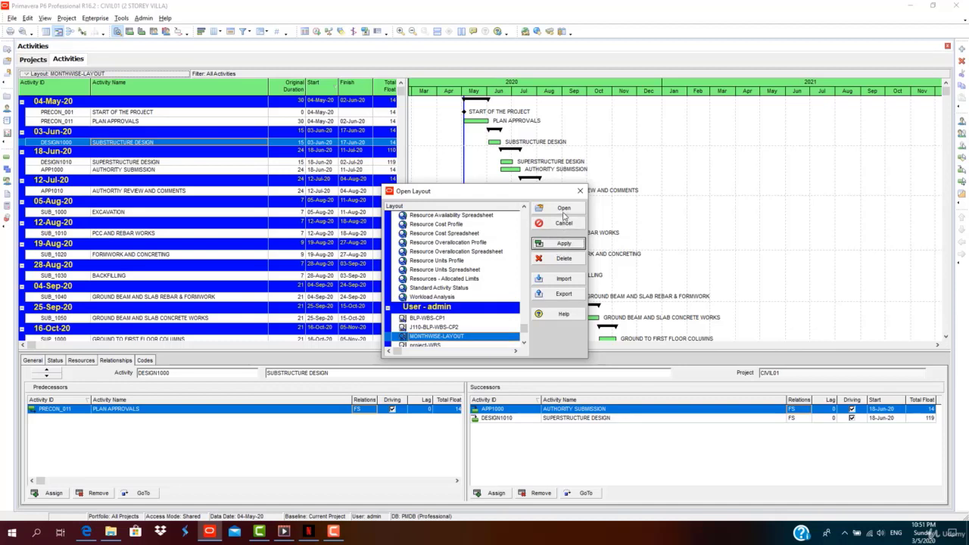
click(524, 342)
click(449, 338)
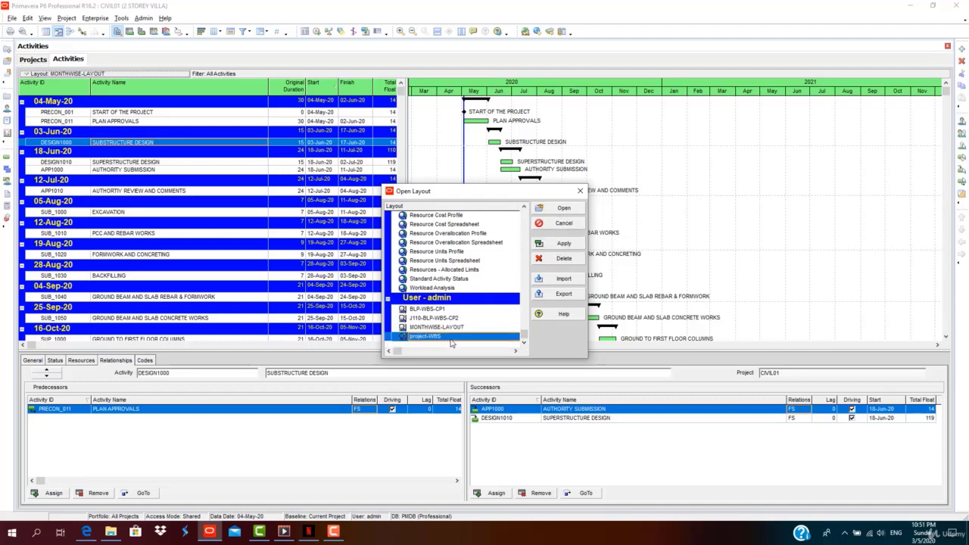
click(564, 244)
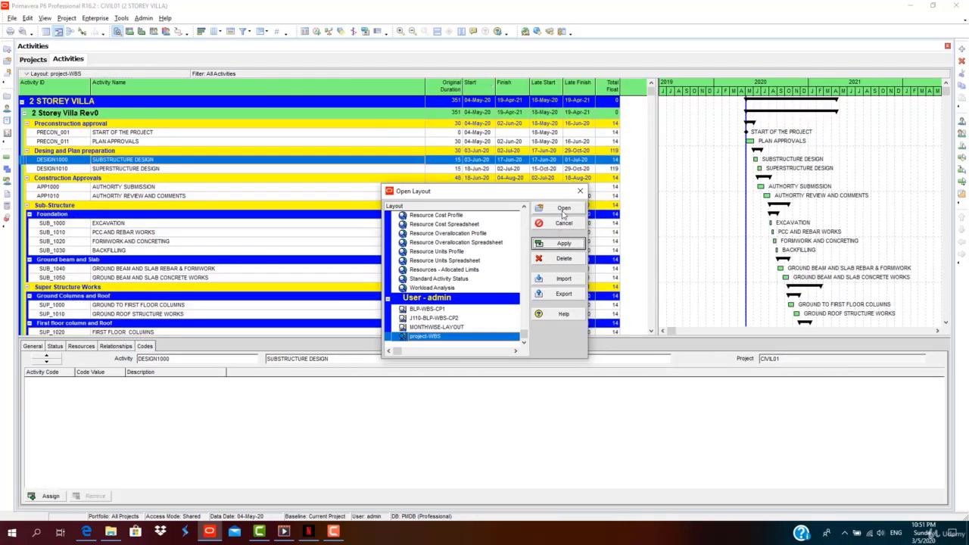
click(564, 209)
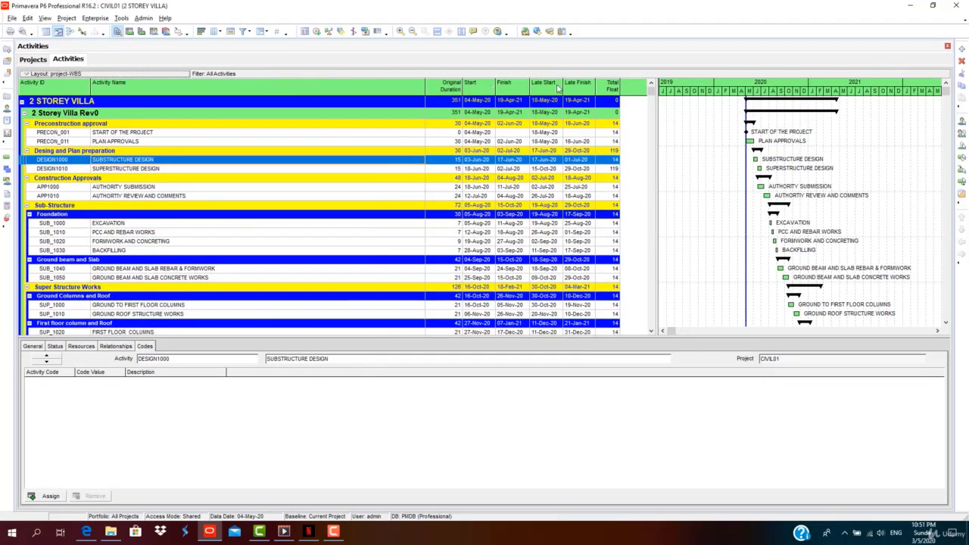
drag(655, 151, 622, 151)
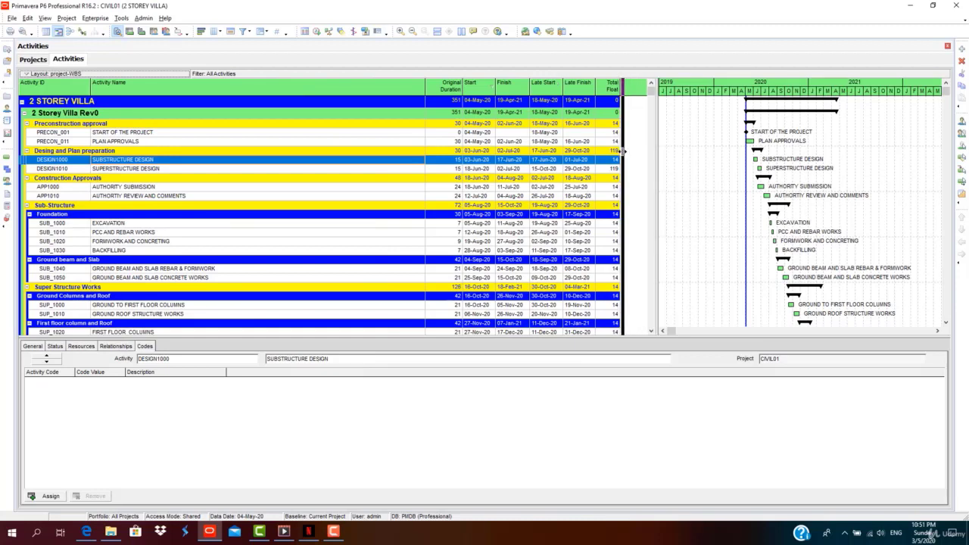
click(243, 31)
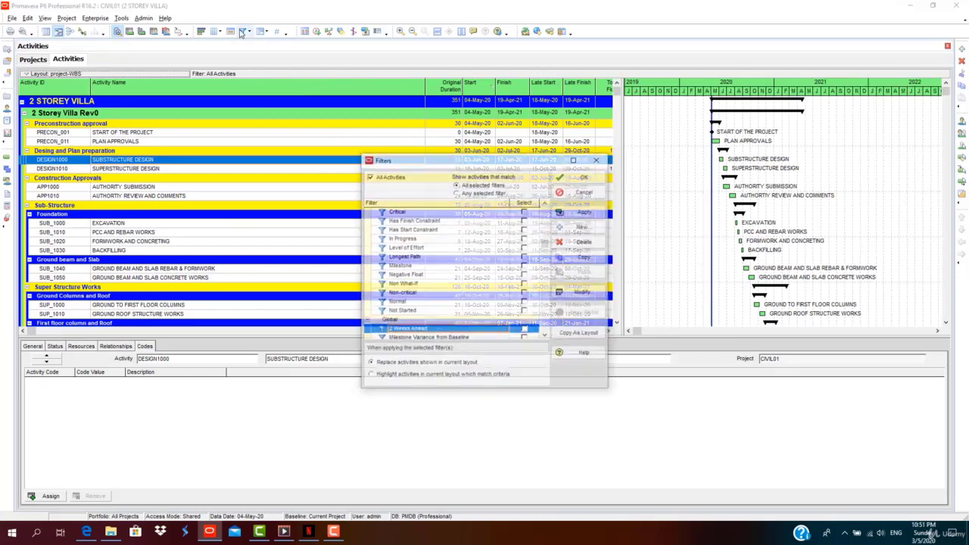
Apply the 2 Weeks Ahead filter and zoom the Gantt timescale to named months.
click(525, 330)
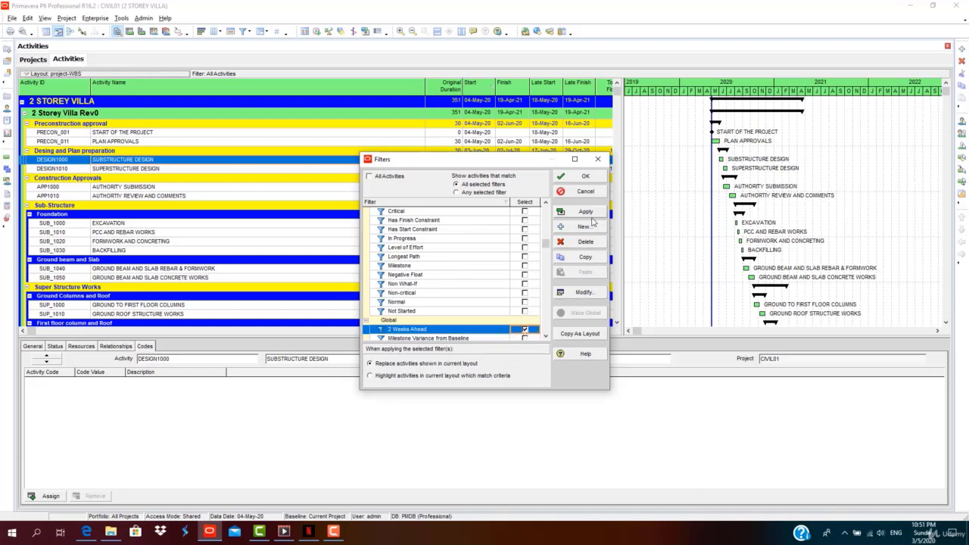
click(589, 213)
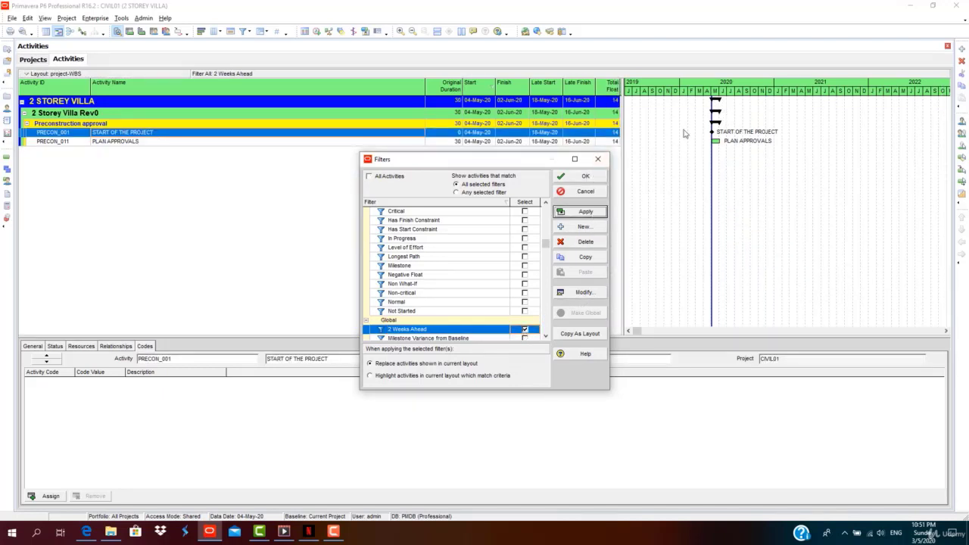
click(584, 180)
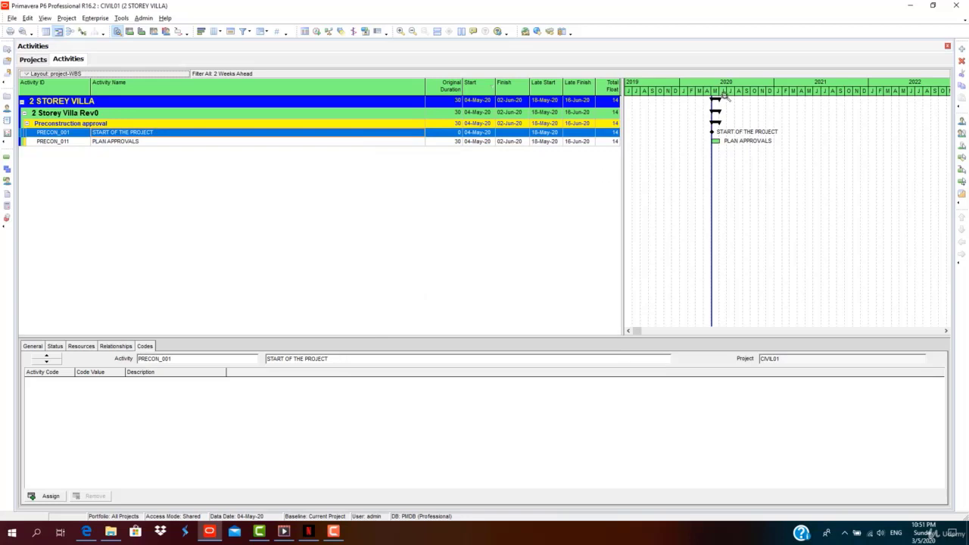
drag(725, 91, 752, 96)
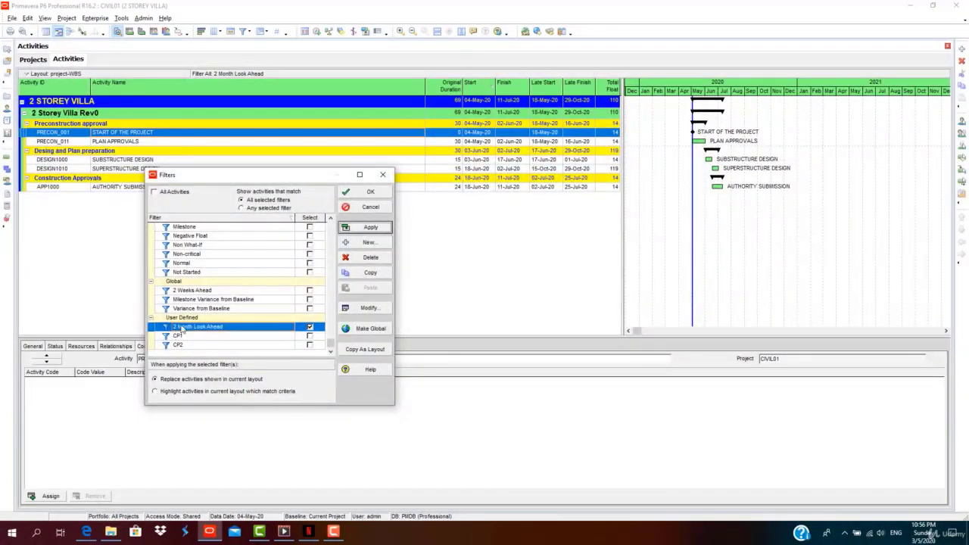
Change the 2 Month Look Ahead finish value from CD+3M to CD+2M and apply it.
click(357, 313)
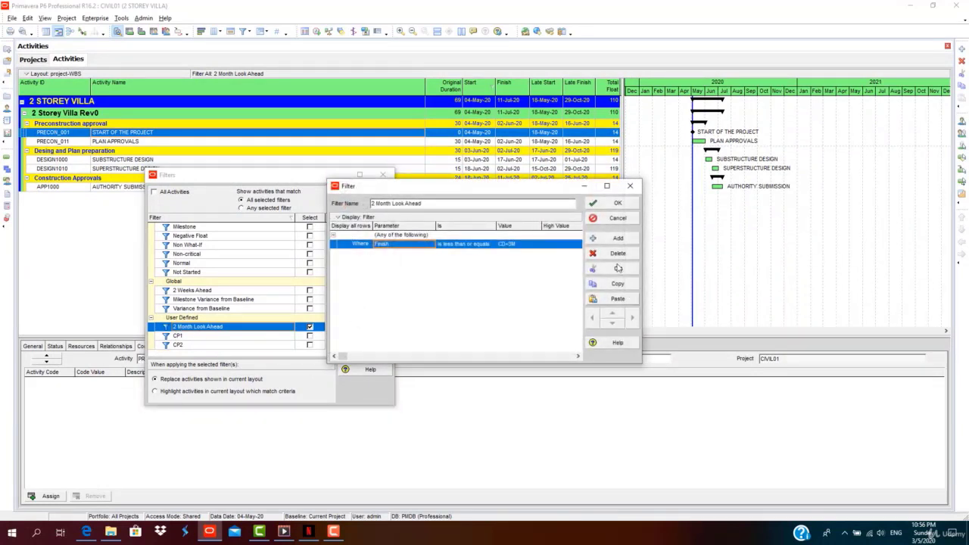
click(521, 245)
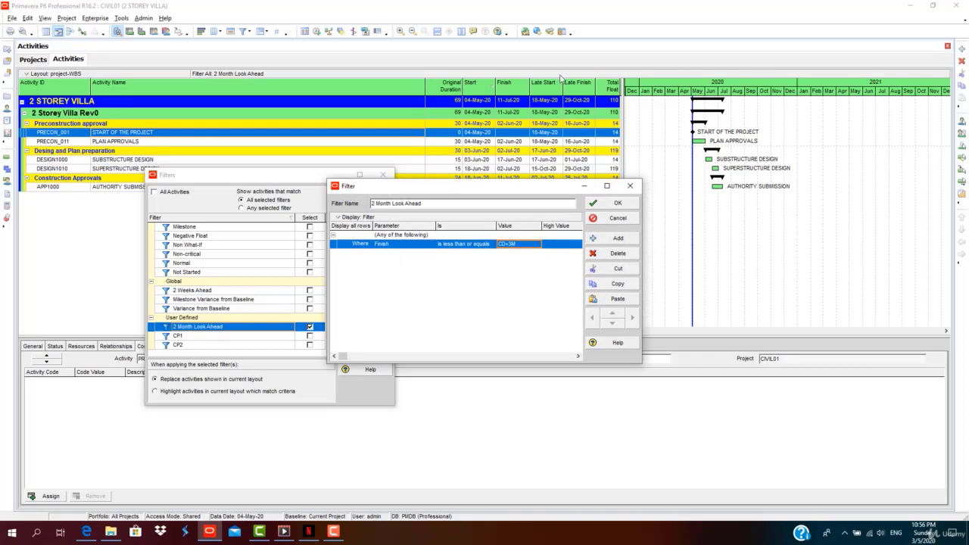
click(518, 246)
key(BackSpace)
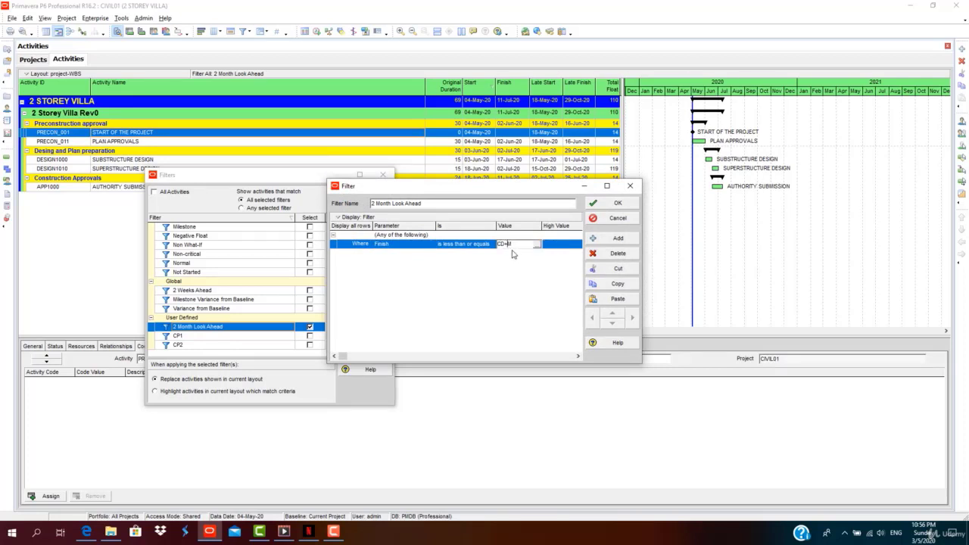
text(2)
key(Return)
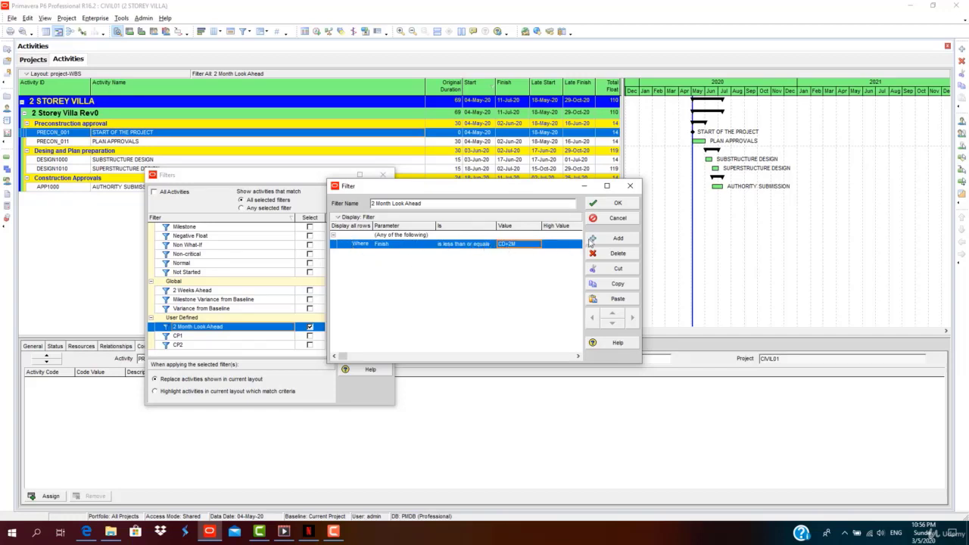
click(614, 203)
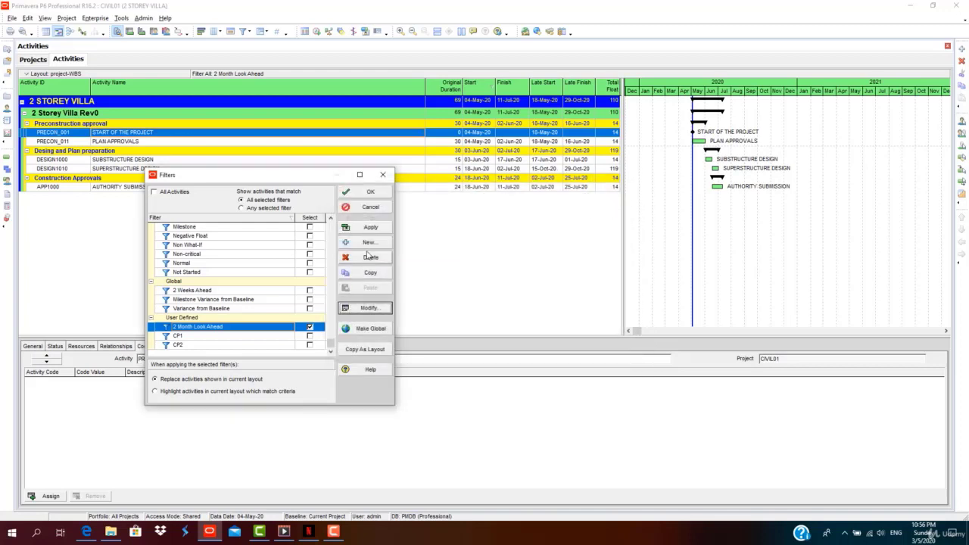
click(367, 227)
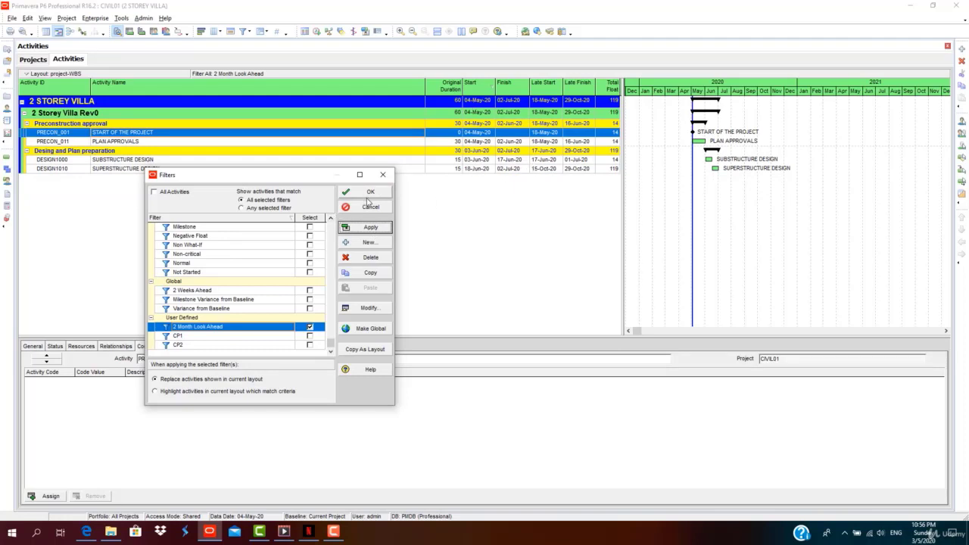
Copy 2 Month Look Ahead into the layout filters and close, keeping the look-ahead view.
click(369, 350)
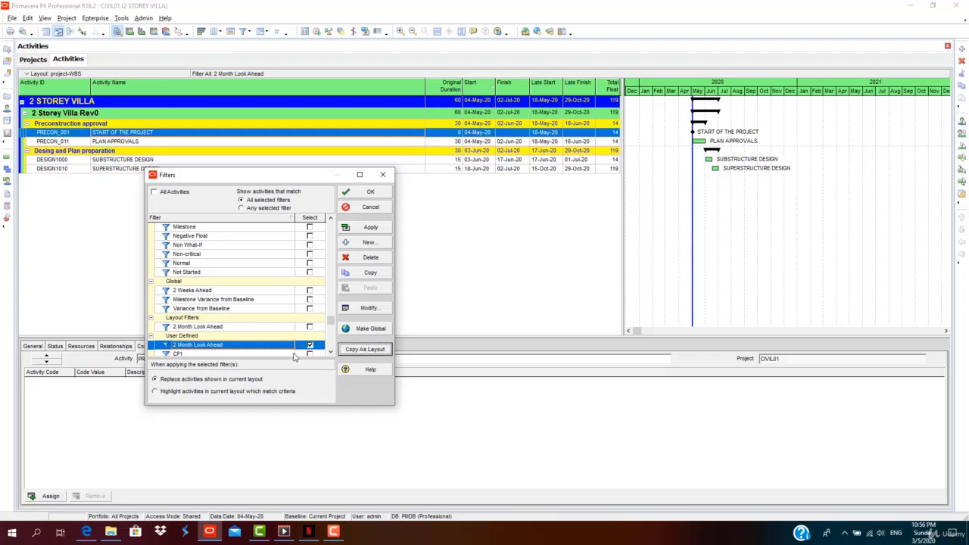
click(370, 351)
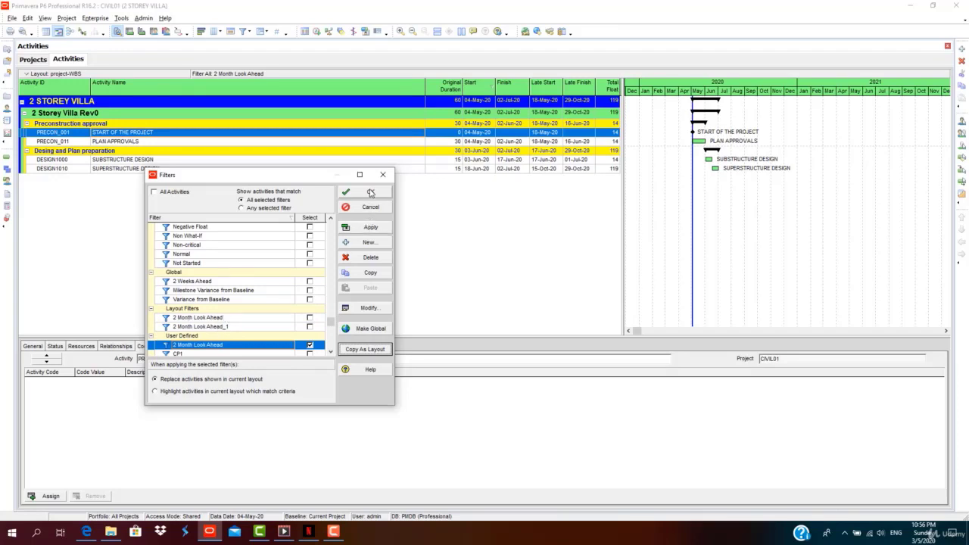
click(370, 193)
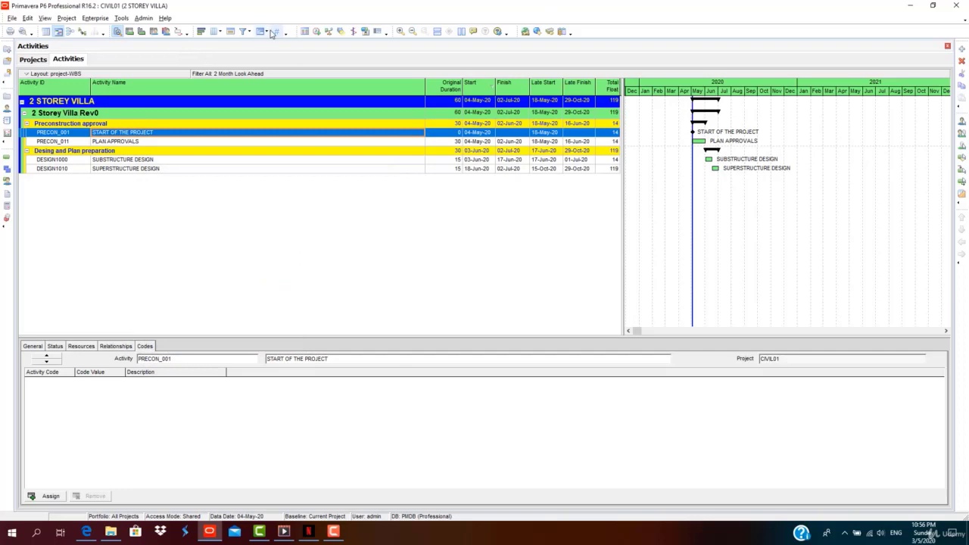
Switch the filter back to All Activities so every 2 STOREY VILLA activity shows.
click(259, 32)
click(369, 177)
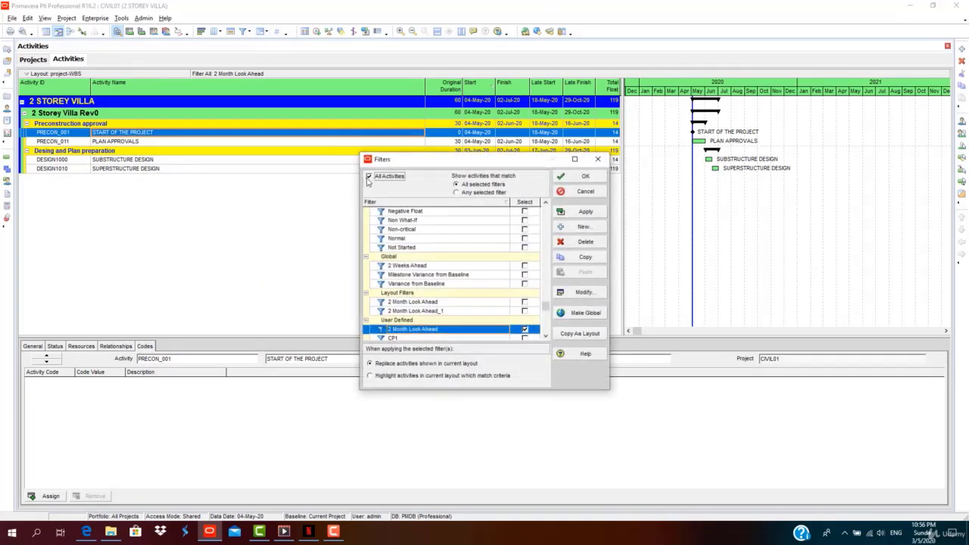
click(585, 213)
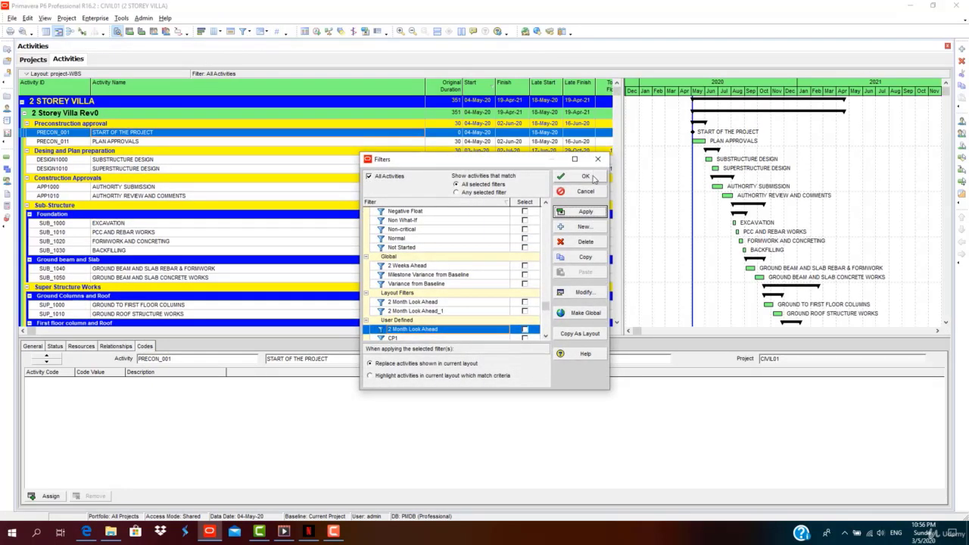
click(585, 177)
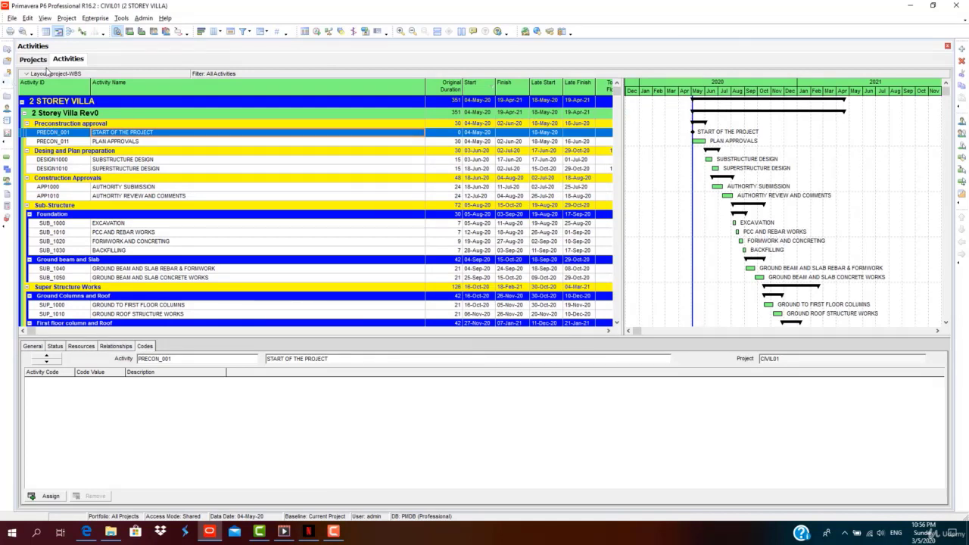
mouse_move(328, 538)
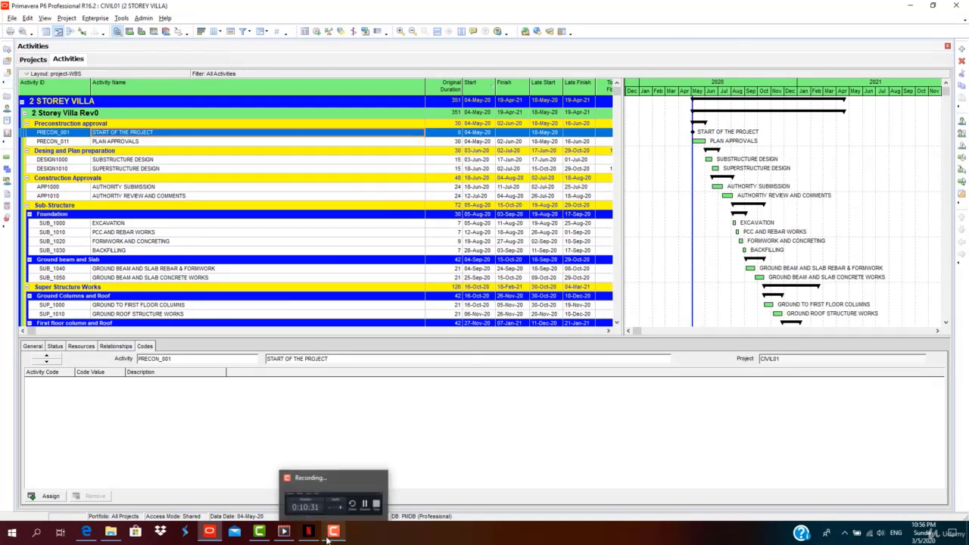
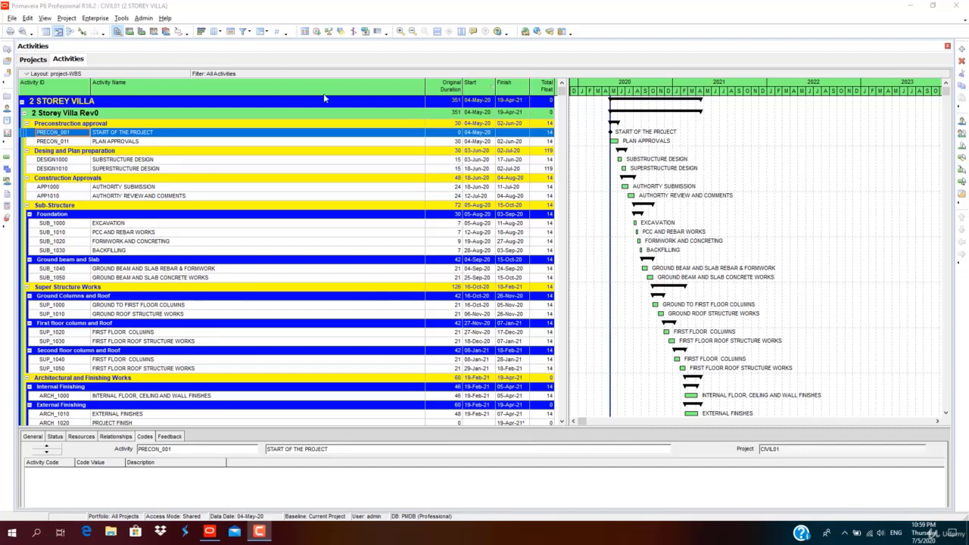
Add the General > Calendar column to the activity table as the last column, after Total Float.
right_click(511, 93)
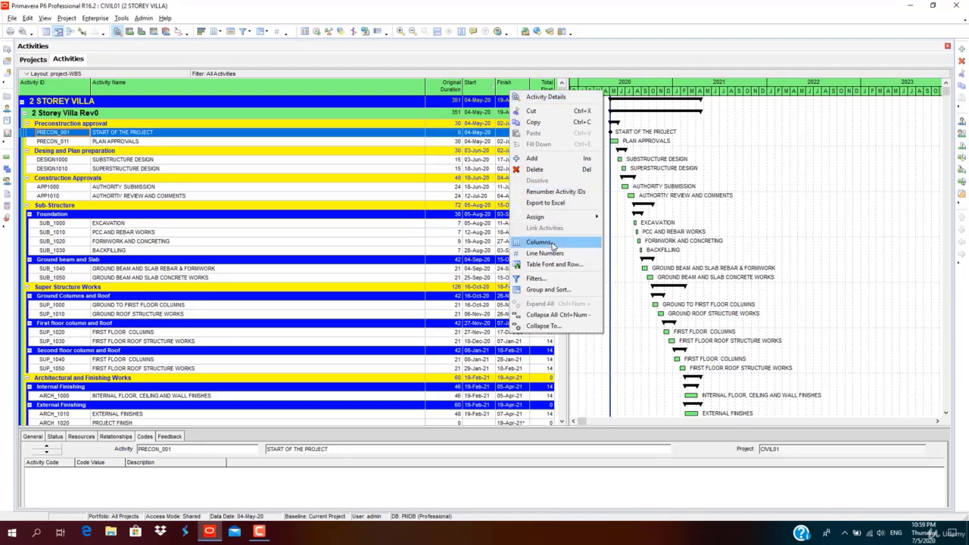
click(553, 244)
drag(191, 268, 300, 142)
click(226, 218)
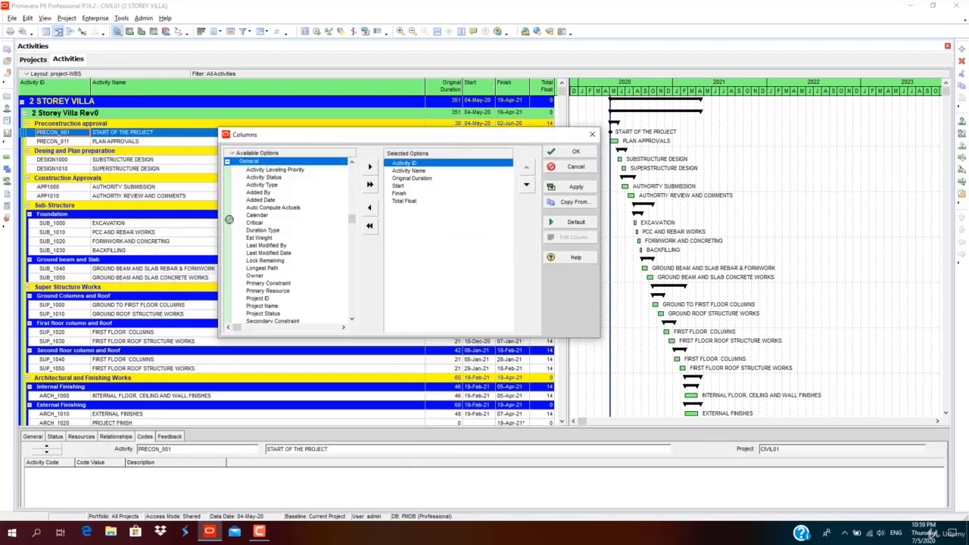
click(265, 216)
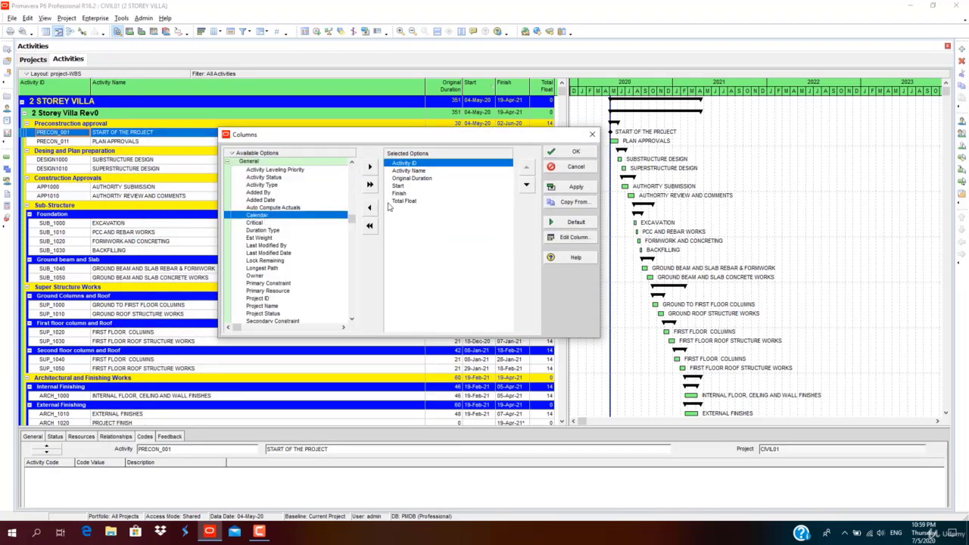
click(370, 167)
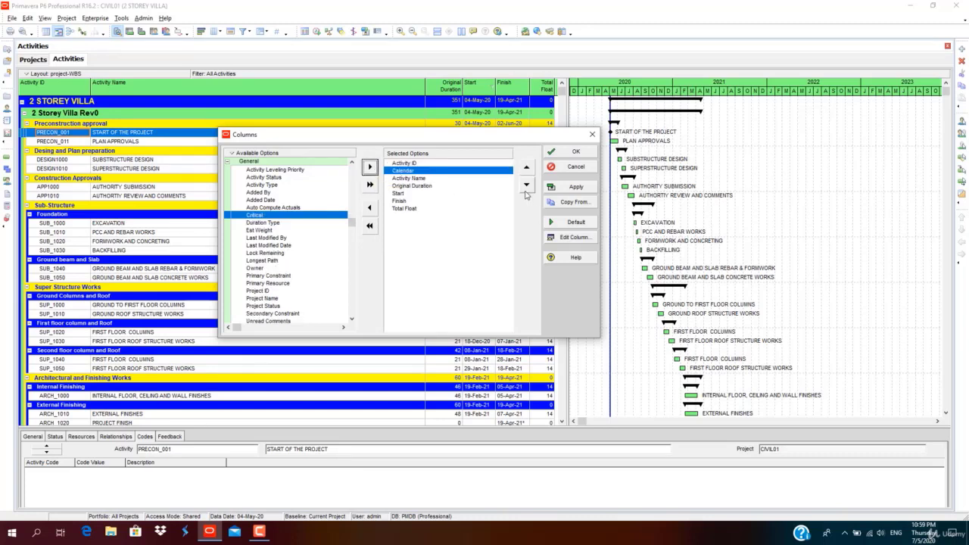
click(526, 185)
click(526, 185)
click(526, 185)
click(526, 186)
click(526, 185)
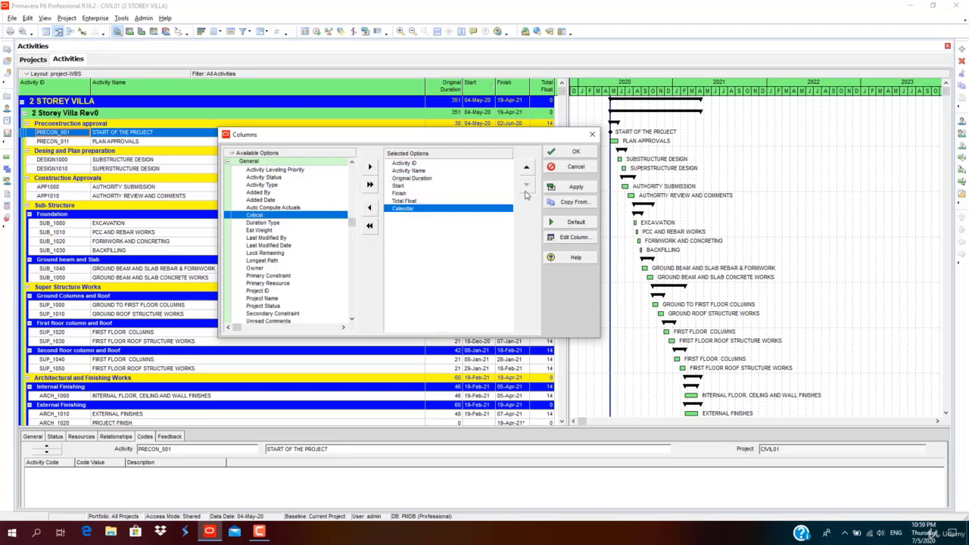
click(578, 189)
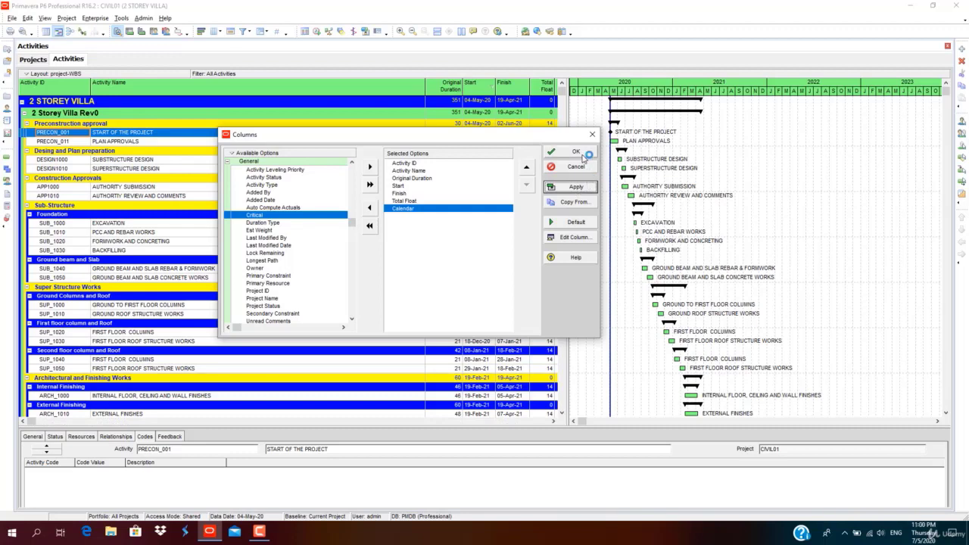
click(576, 152)
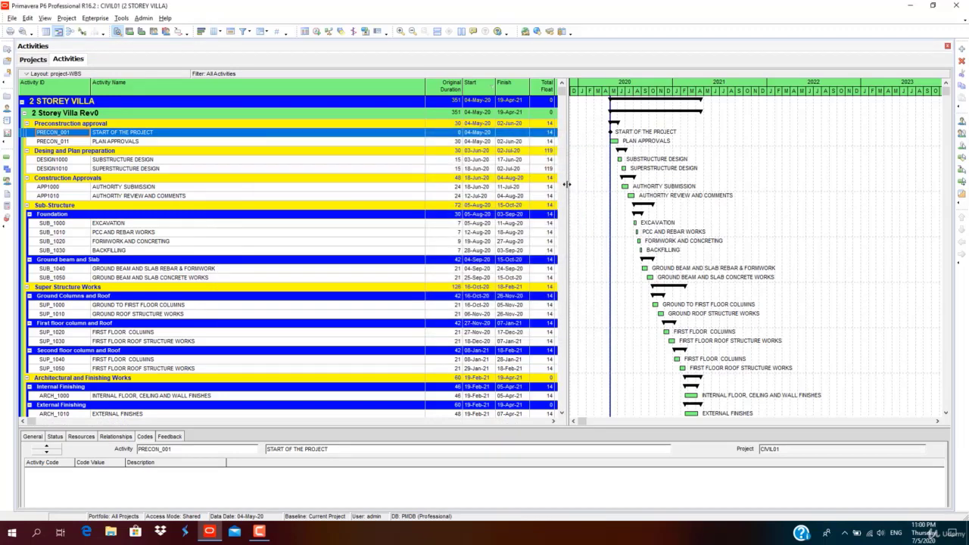
Widen the activity table to reveal the Calendar column and select the Preconstruction approval row.
drag(568, 186, 658, 187)
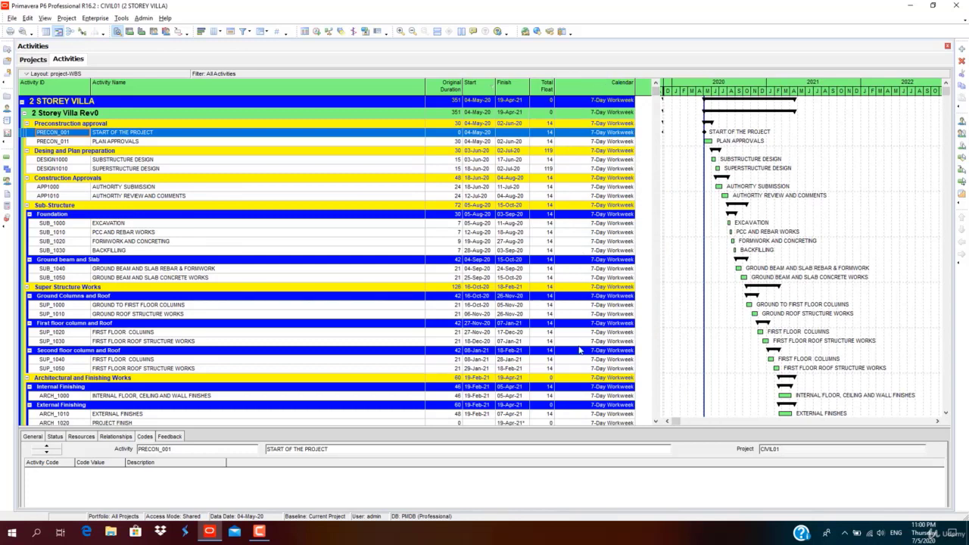
drag(657, 233, 651, 143)
drag(645, 93, 668, 101)
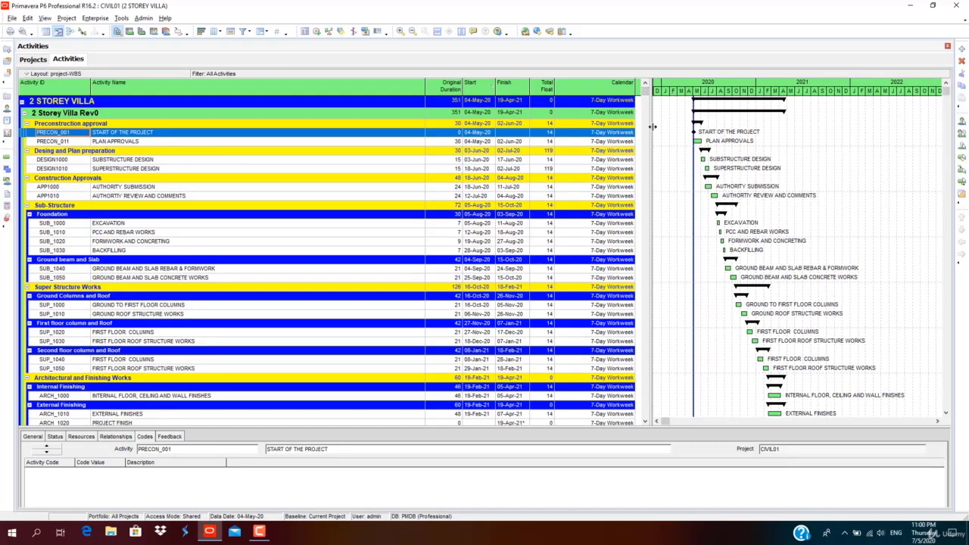
click(654, 124)
Open the global calendars list from the Enterprise menu.
drag(650, 110, 647, 109)
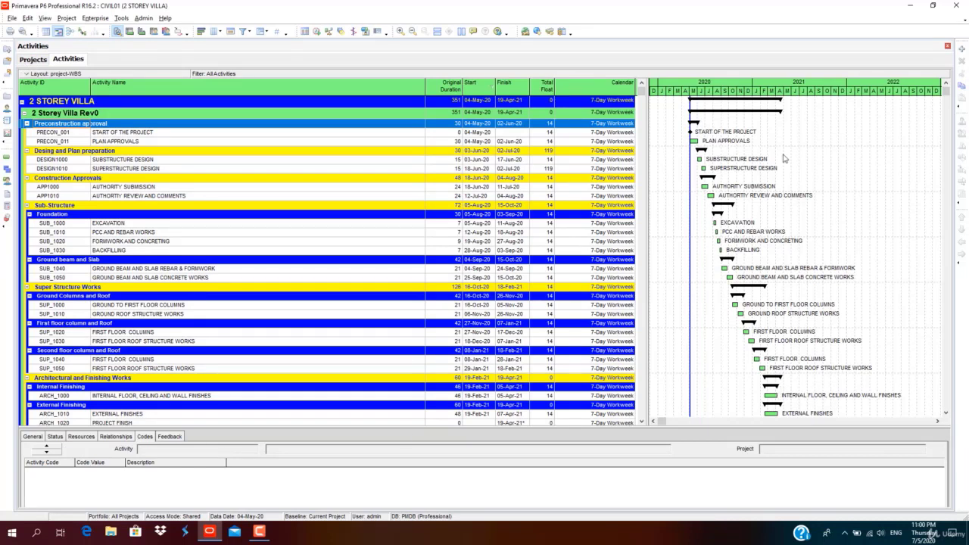
click(95, 18)
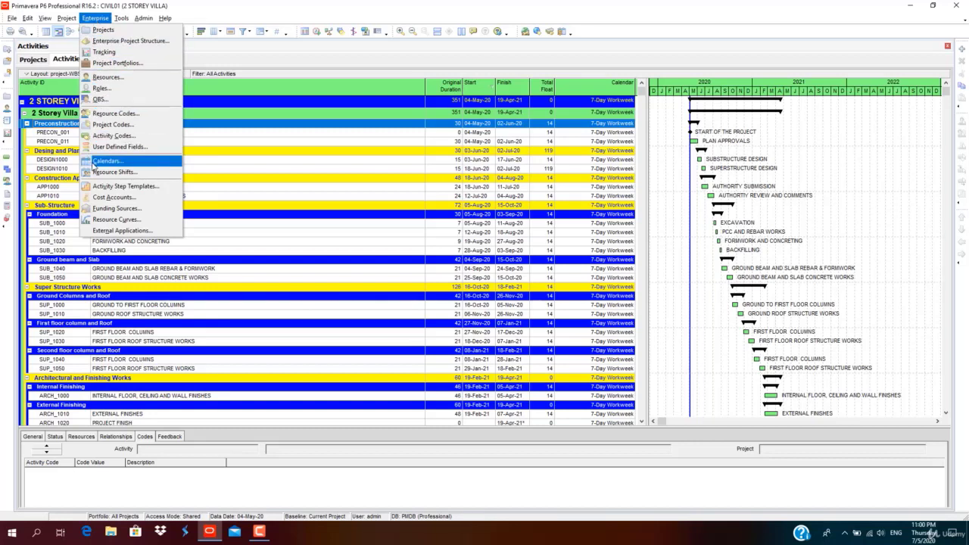
click(100, 162)
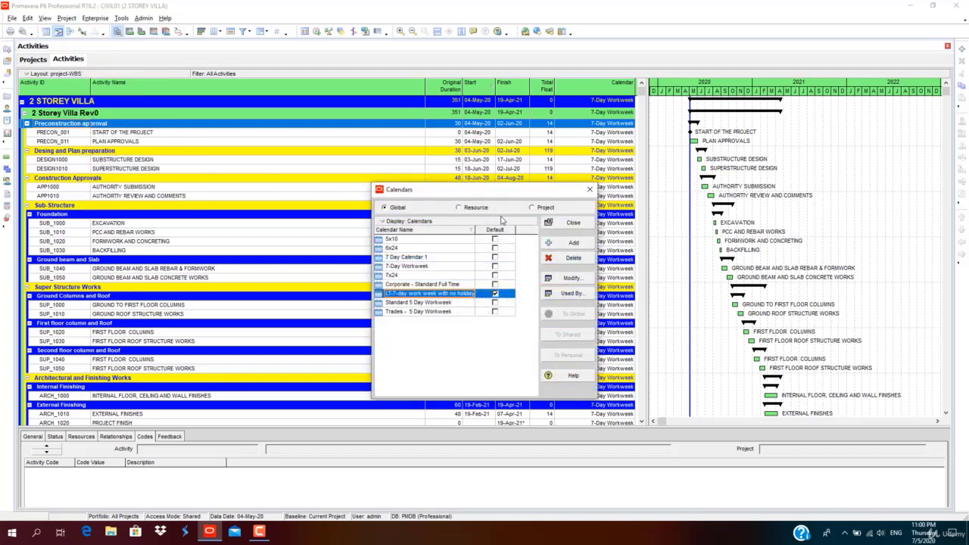
drag(503, 194, 500, 123)
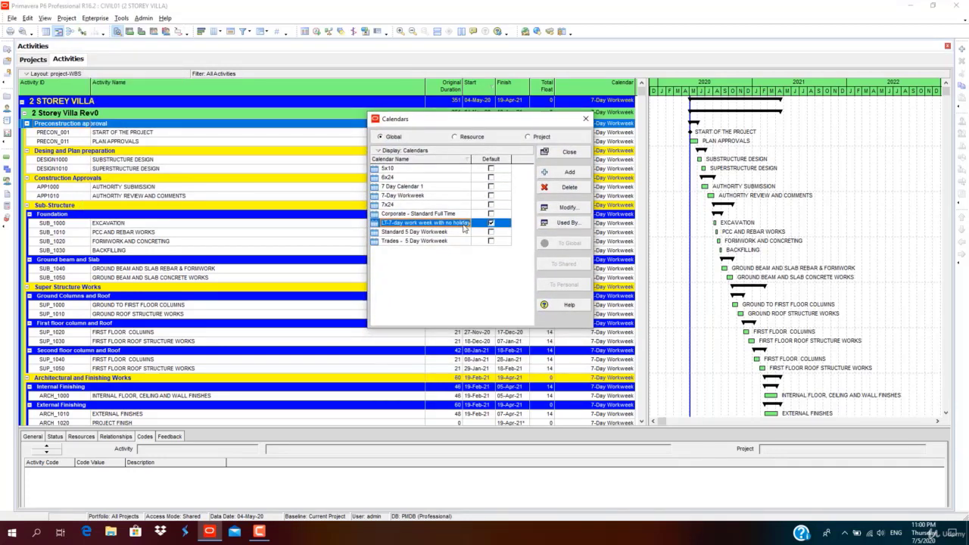
drag(488, 123, 437, 131)
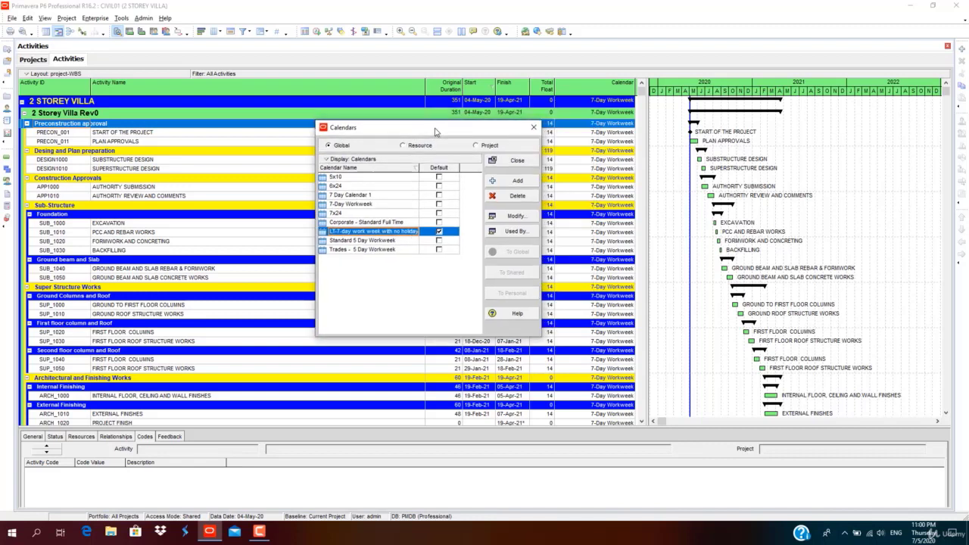
Make 7-Day Workweek the default global calendar and start adding a new calendar.
click(438, 214)
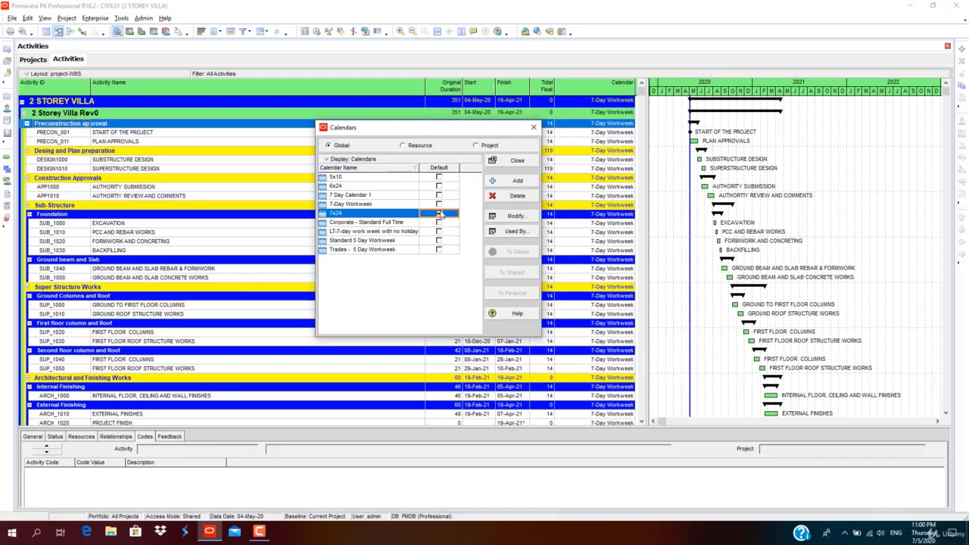
click(443, 205)
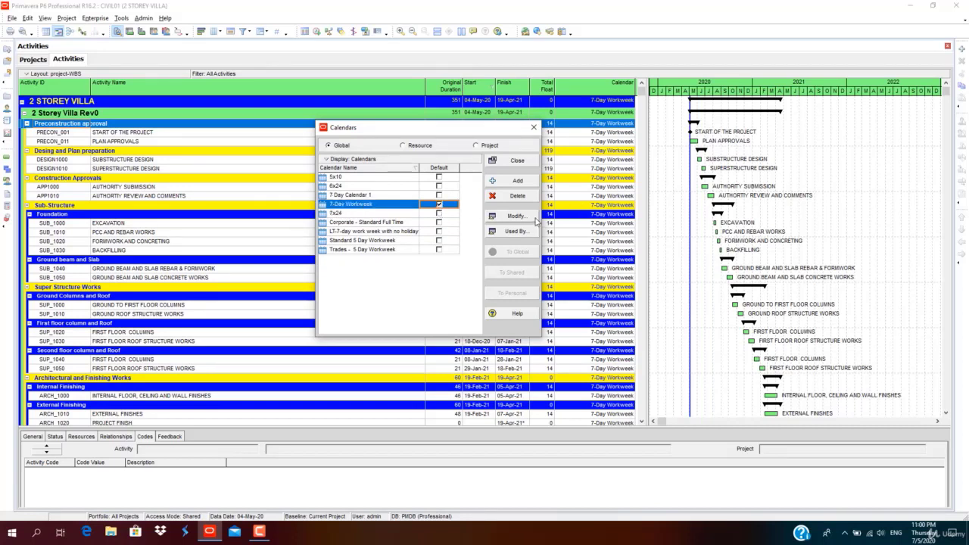
click(517, 180)
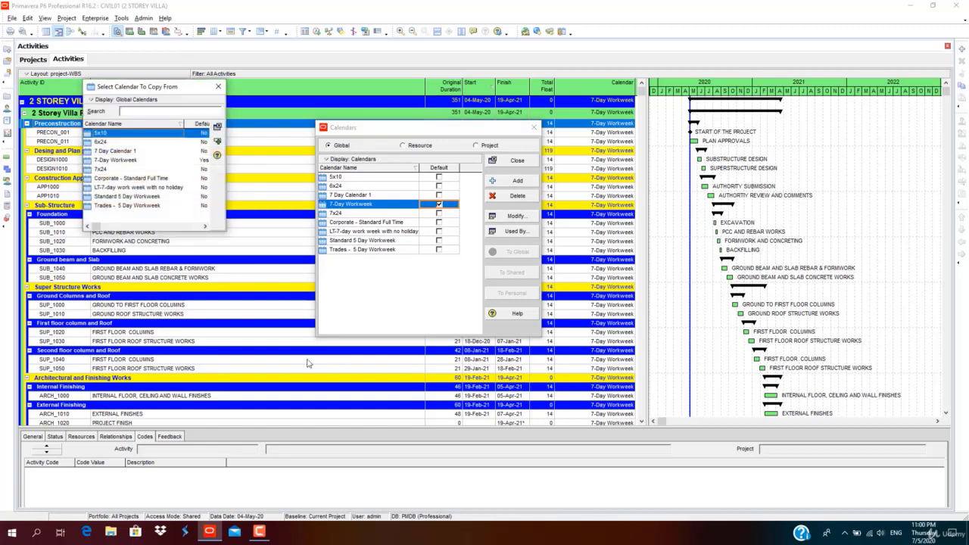
Copy 7-Day Workweek into a new global calendar named '7 Dayweek with public holidays'.
click(113, 160)
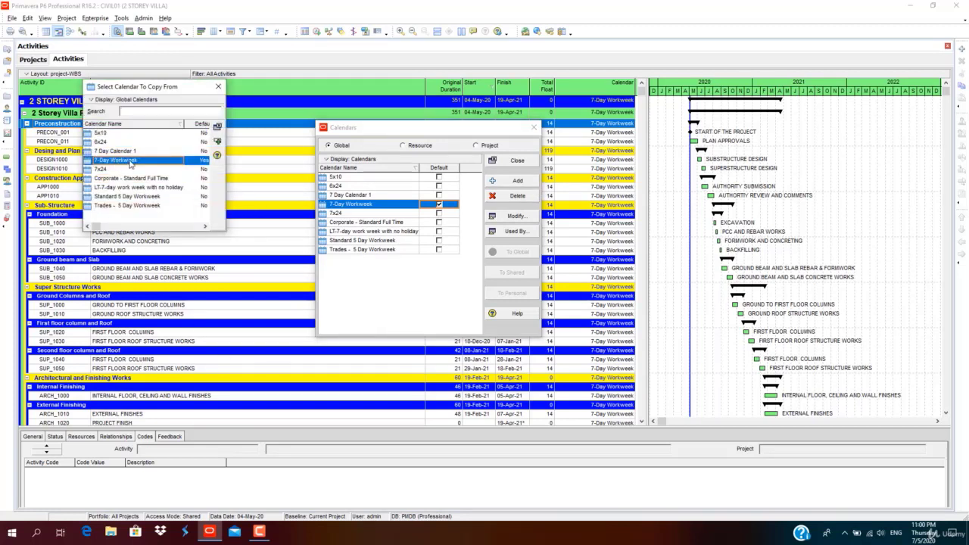
click(217, 142)
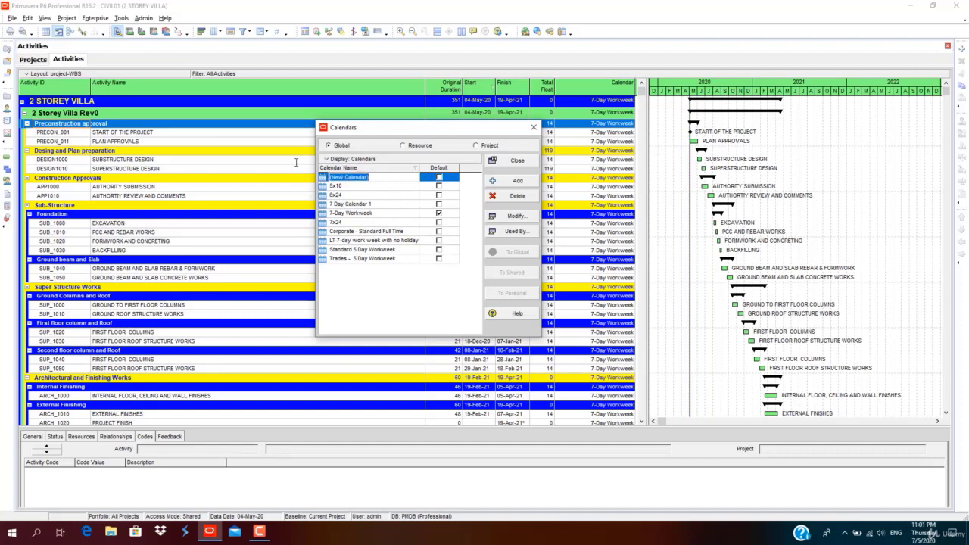
text(7 Dayweek with)
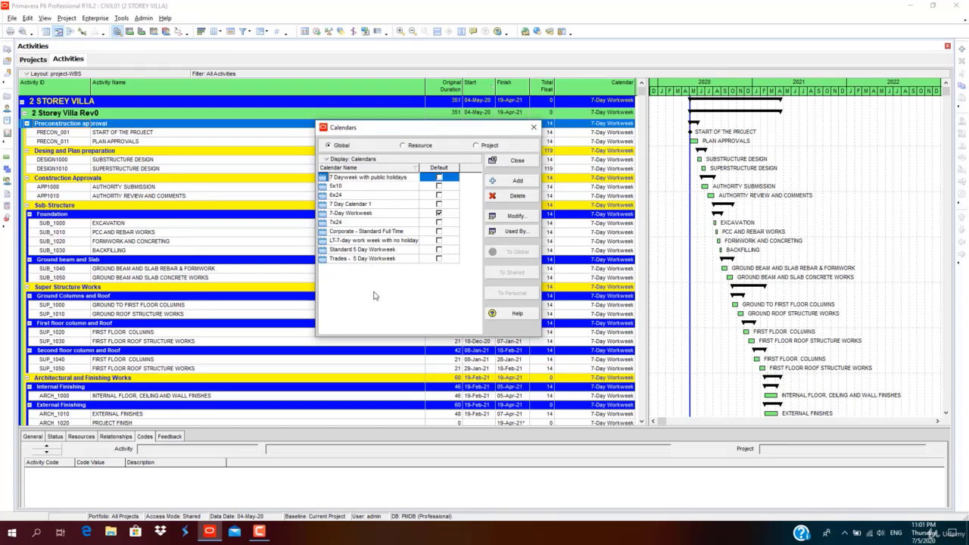
click(375, 295)
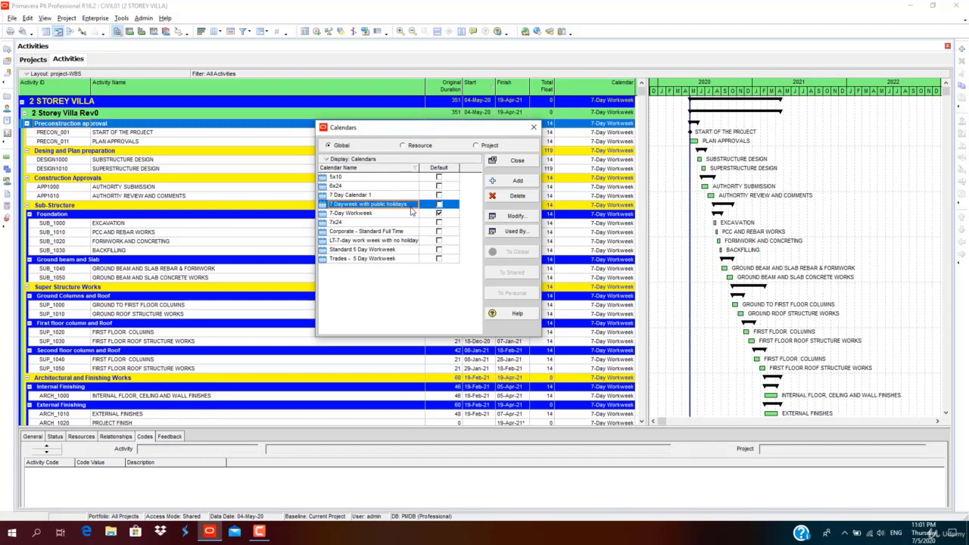
click(411, 207)
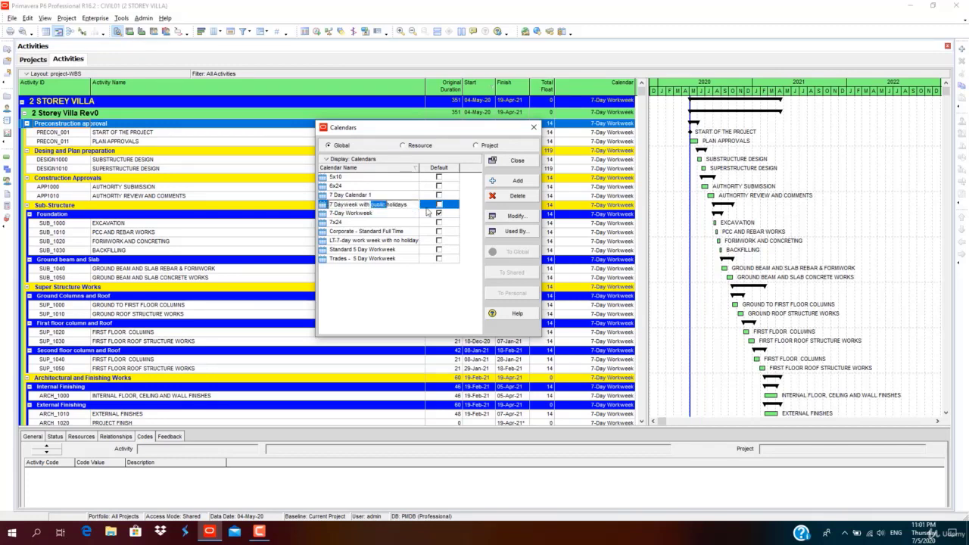
Open the new calendar's editor and try detailed work hours, selecting the 11:00 half-hour slots.
click(508, 218)
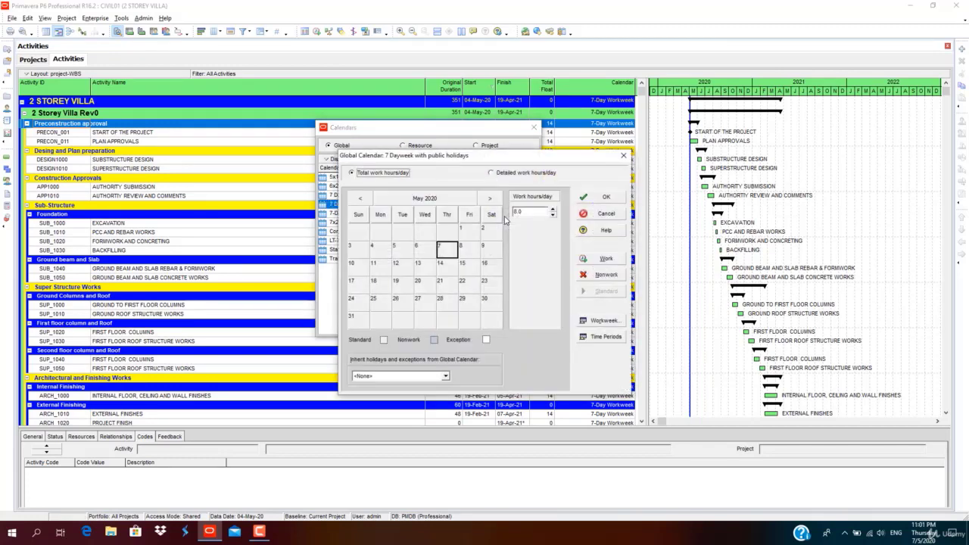
drag(515, 160, 368, 48)
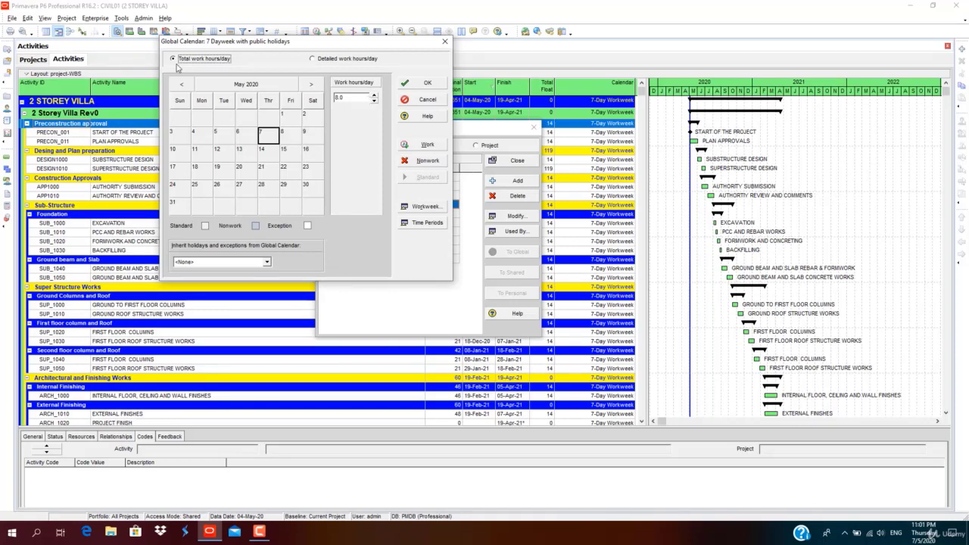
click(313, 59)
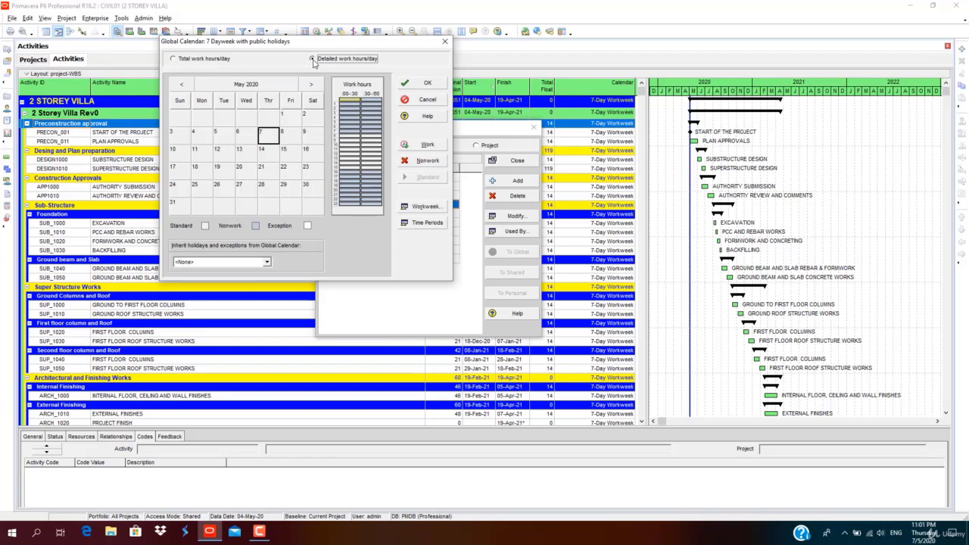
click(362, 154)
click(350, 153)
click(366, 150)
Confirm Hours per Time Period unchanged and switch to total work hours per day, 8.0.
click(425, 223)
drag(426, 248, 229, 229)
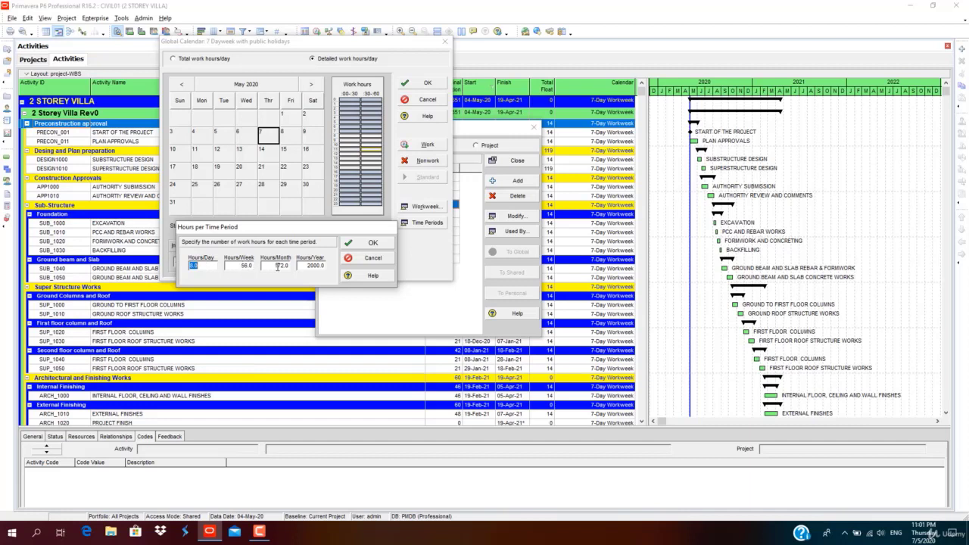
click(365, 244)
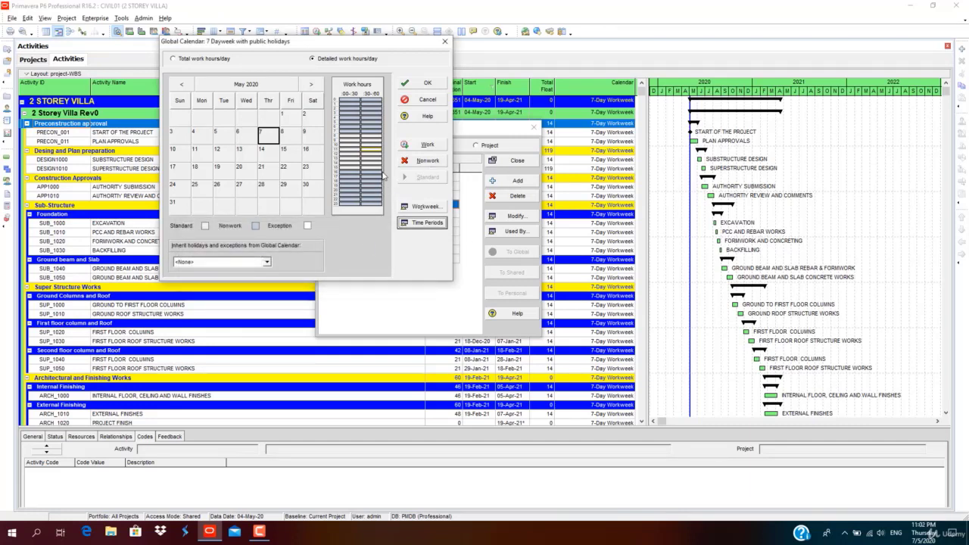
click(174, 59)
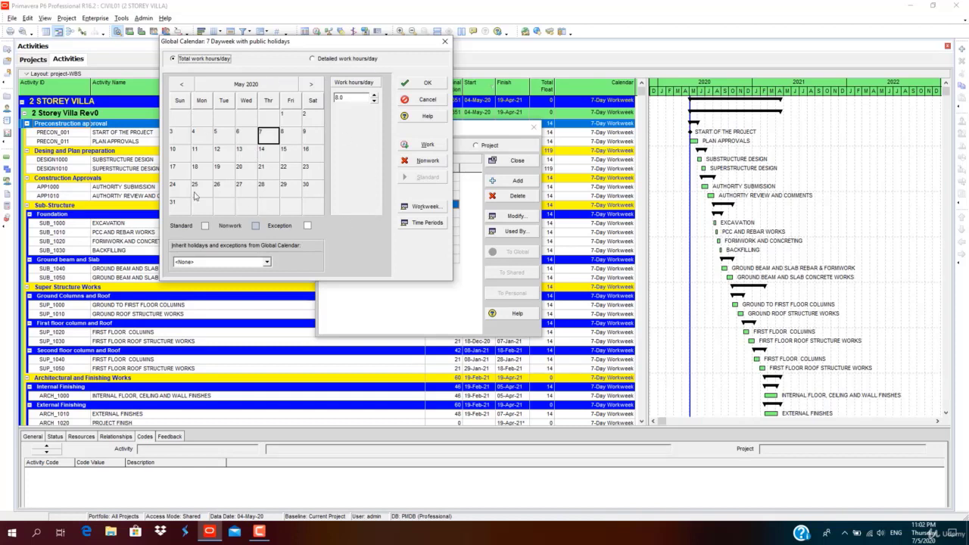
Mark 1 January 2020 as a nonworking holiday.
click(248, 84)
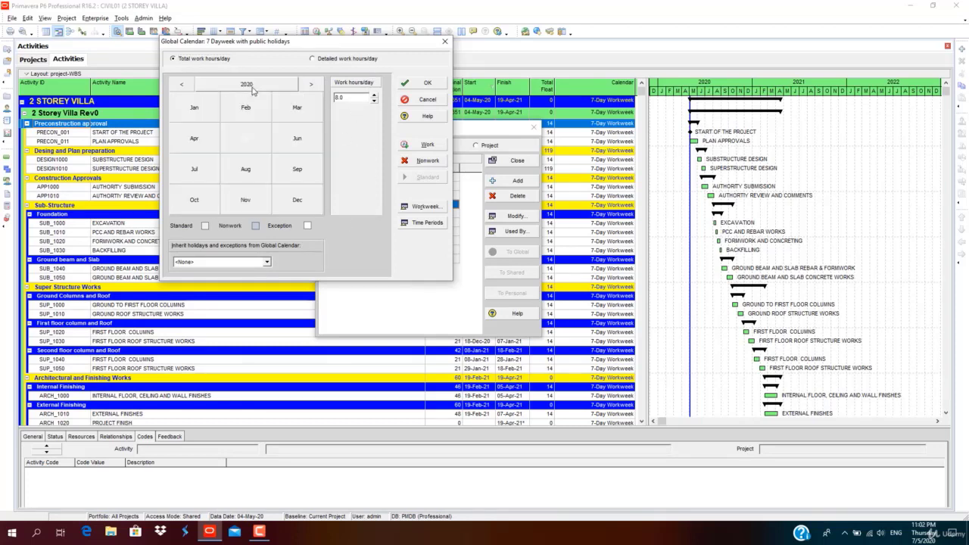
click(209, 99)
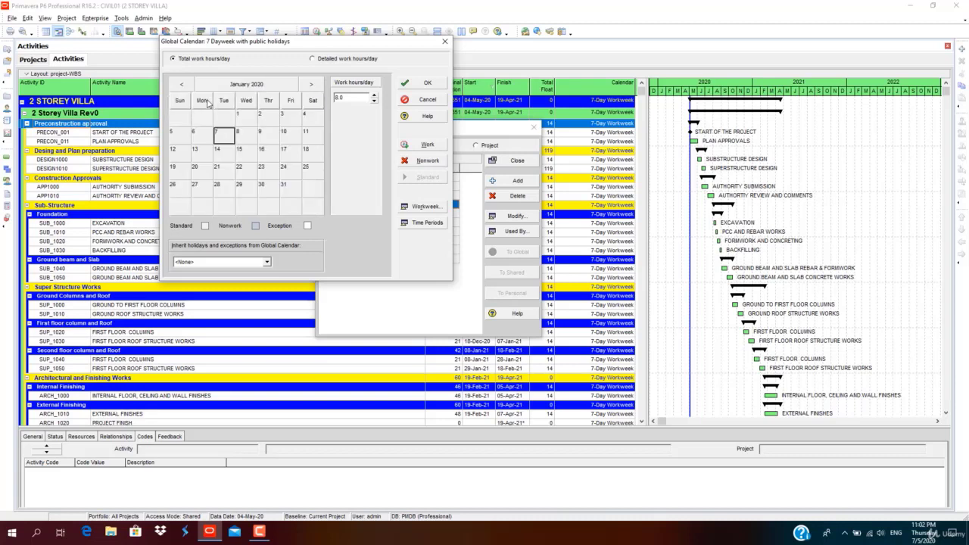
click(248, 119)
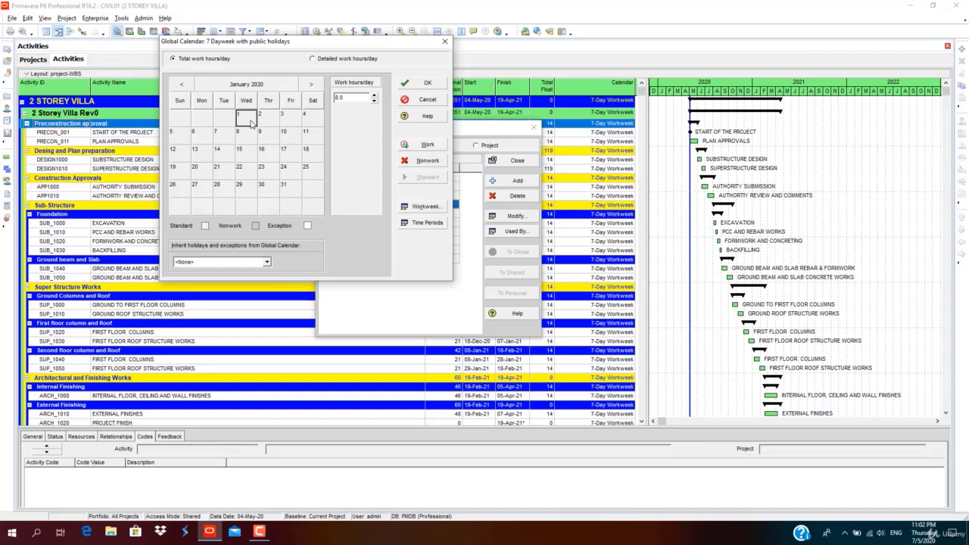
click(427, 162)
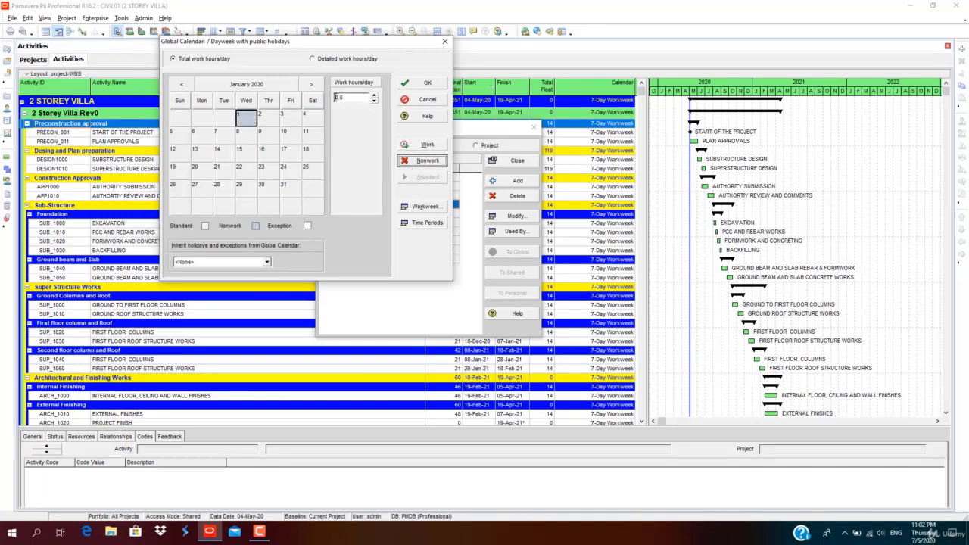
Mark 12, 13 and 14 April 2020 as nonworking holidays.
click(304, 85)
click(304, 85)
click(304, 85)
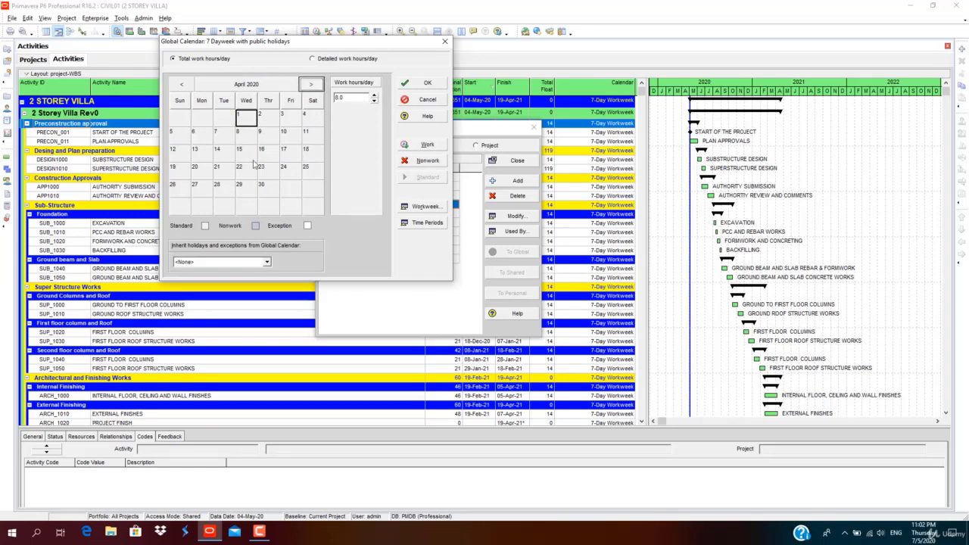
click(184, 153)
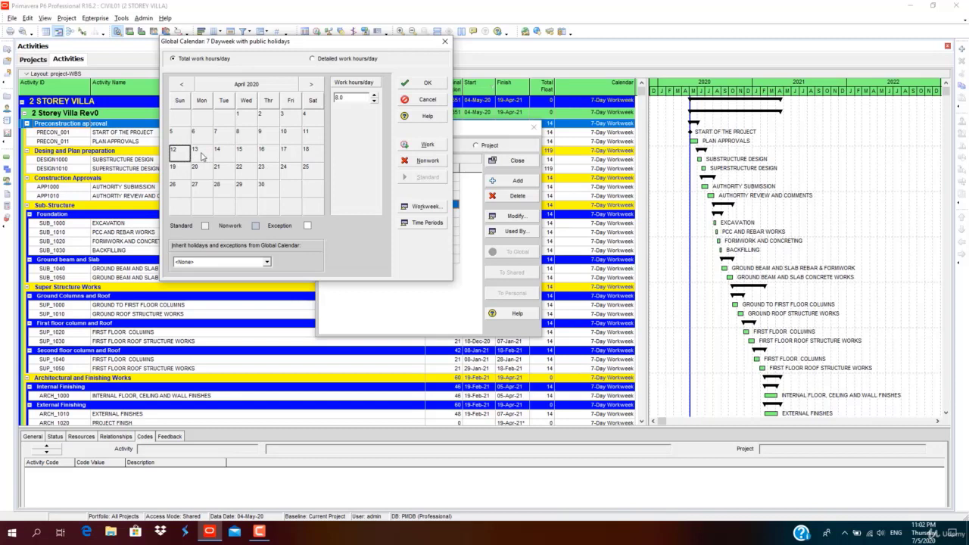
ctrl+click(202, 156)
ctrl+click(222, 156)
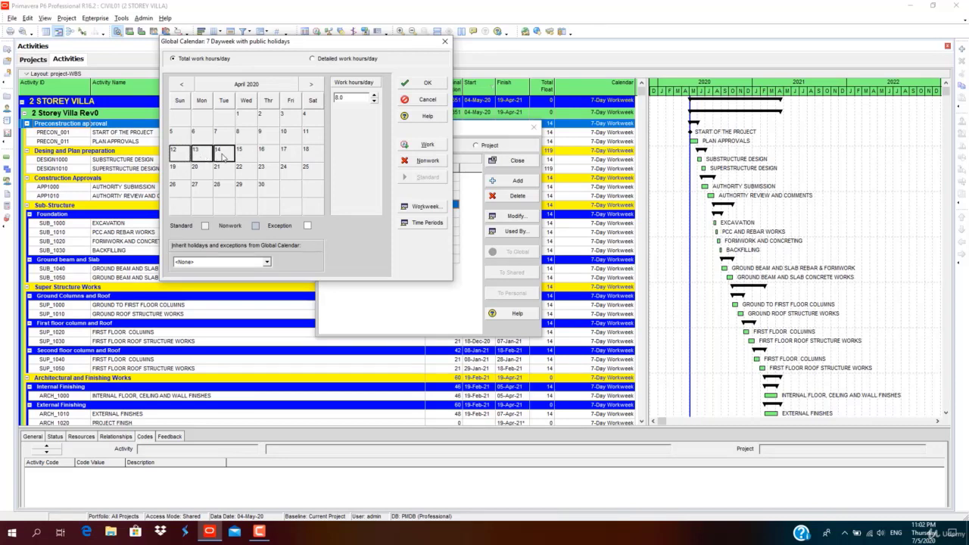
click(435, 163)
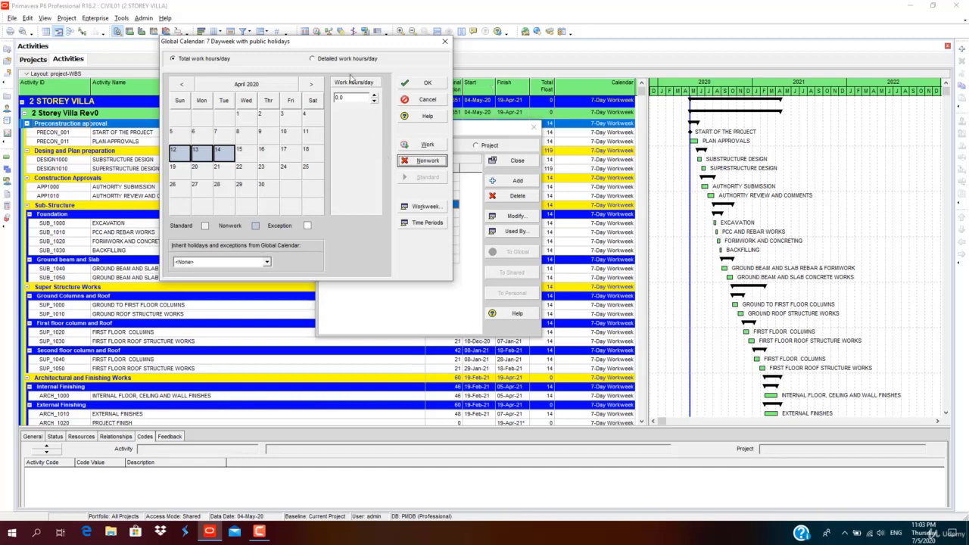
Check 17 April and the standard Workweek hours, cancelling without changes.
click(285, 151)
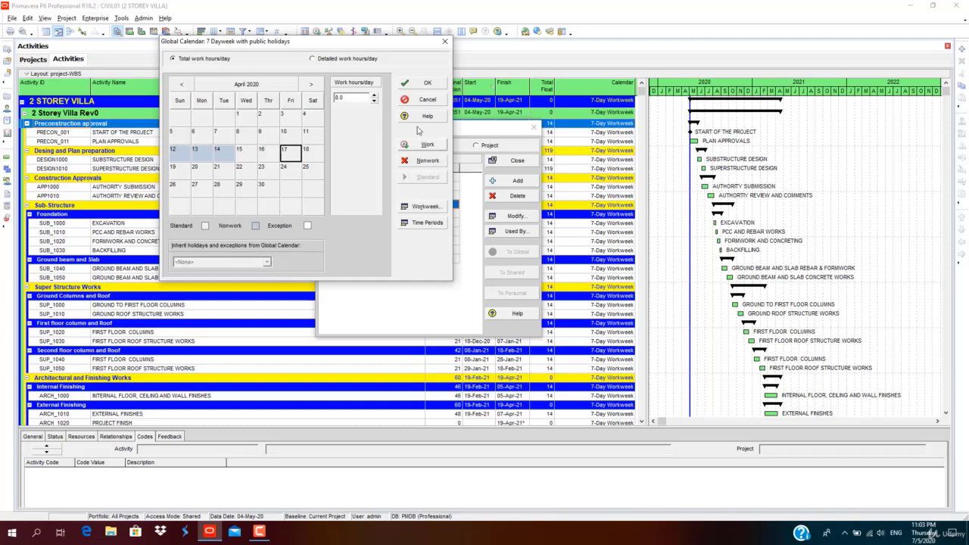
click(421, 206)
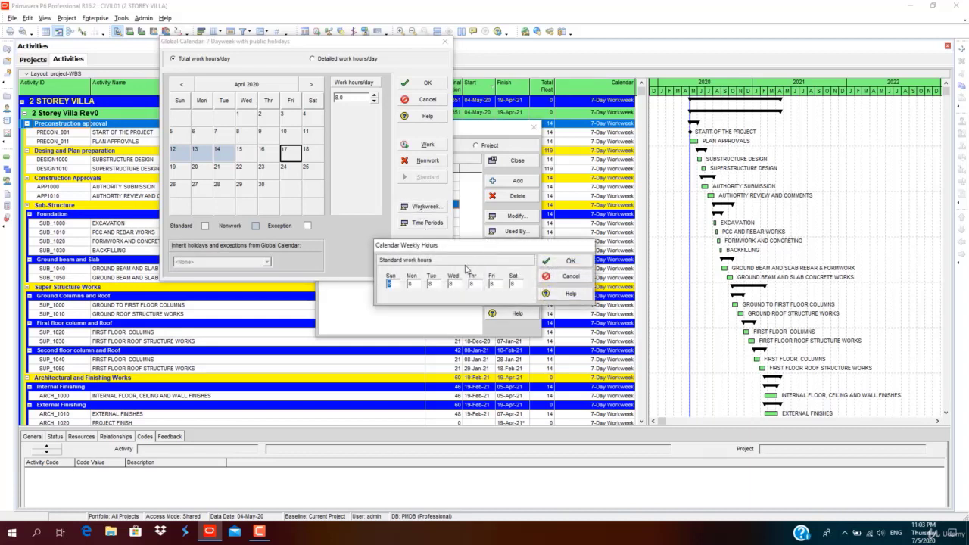
drag(406, 248, 195, 224)
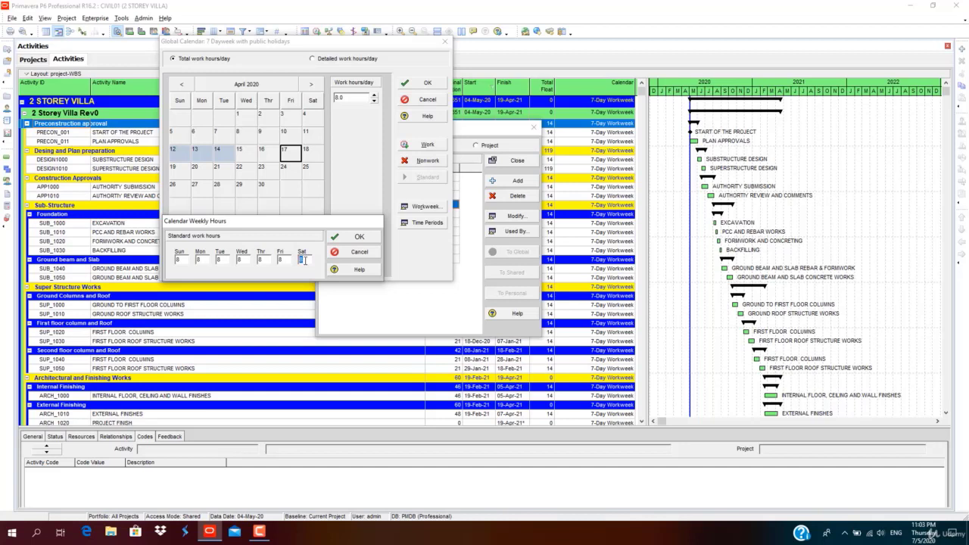
click(360, 252)
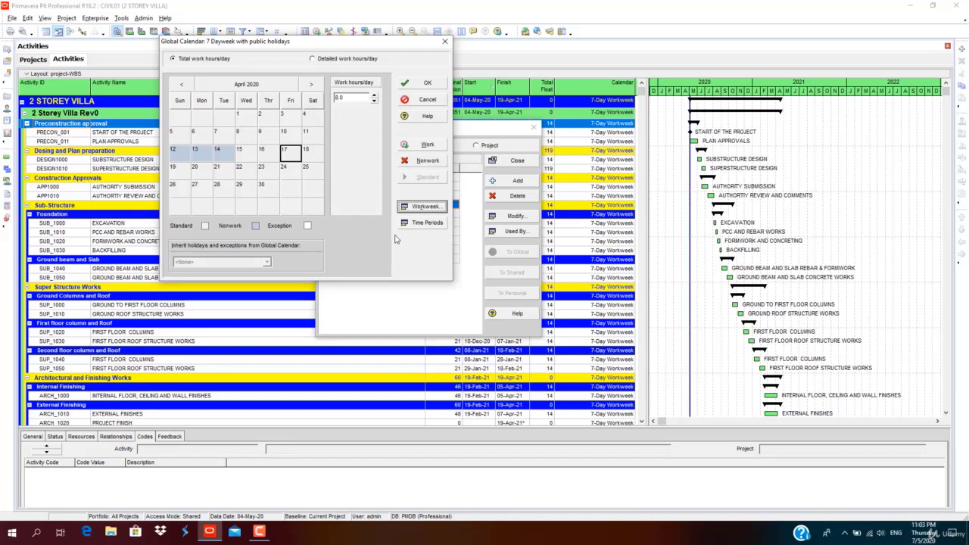
click(423, 146)
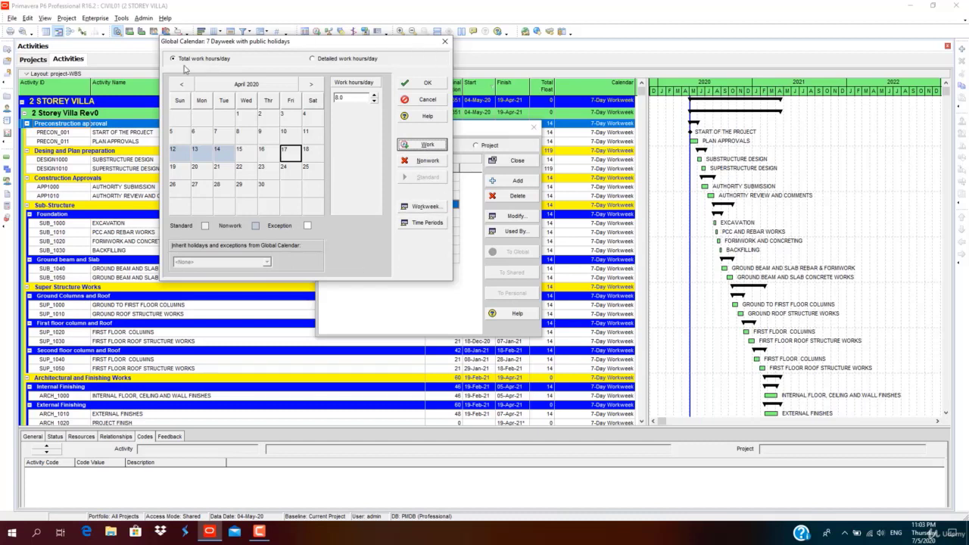
Review May 2020 and the following year, then save the calendar.
click(311, 84)
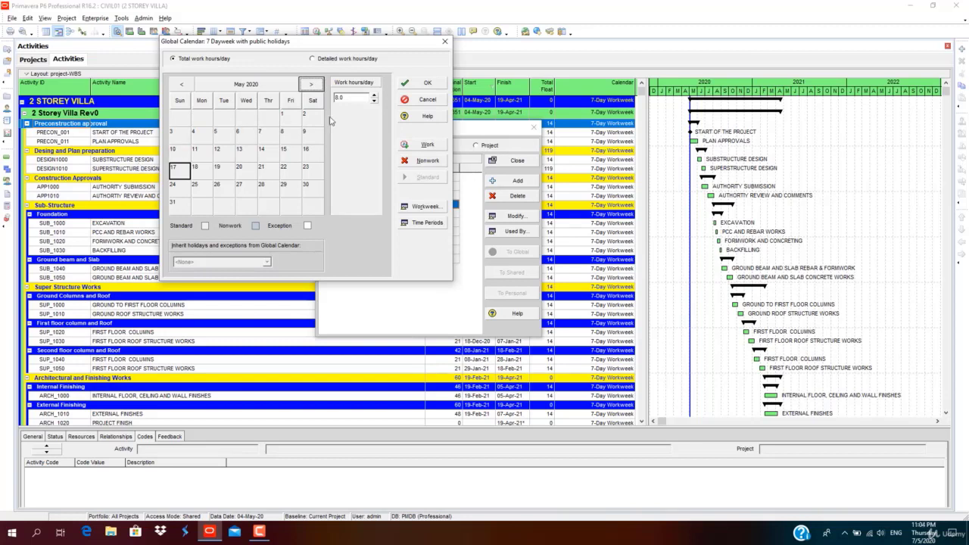
click(255, 88)
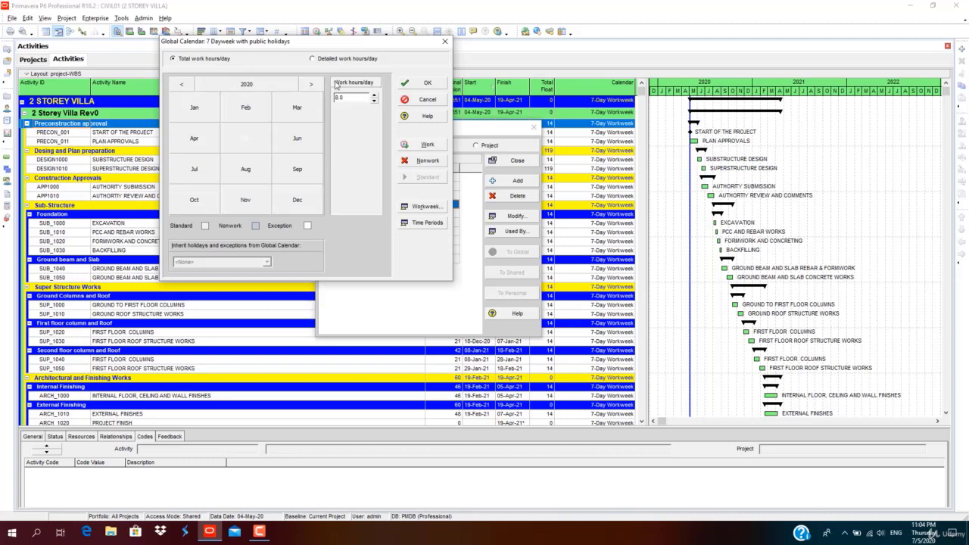
click(311, 84)
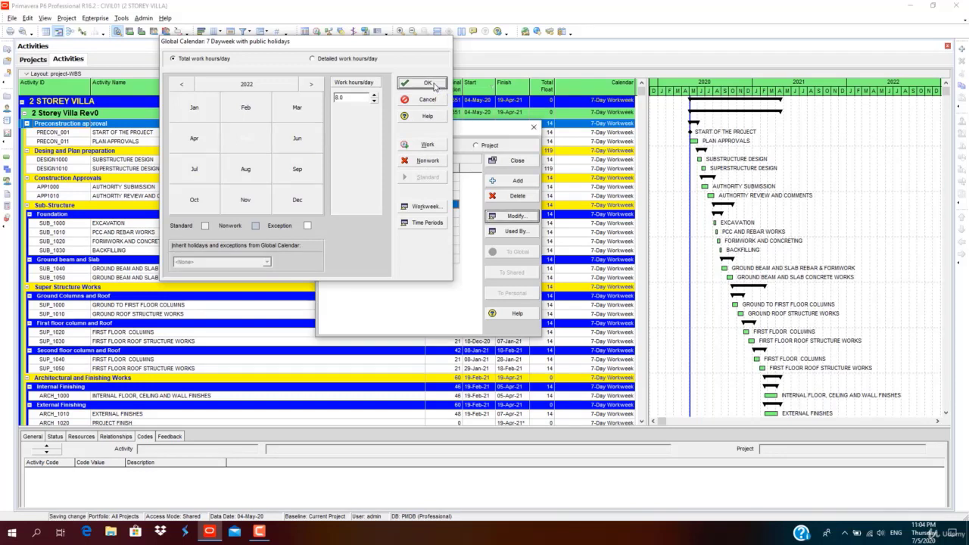
click(428, 83)
Make 7 Dayweek with public holidays the default global calendar, check its Used By list, and close Calendars.
click(438, 207)
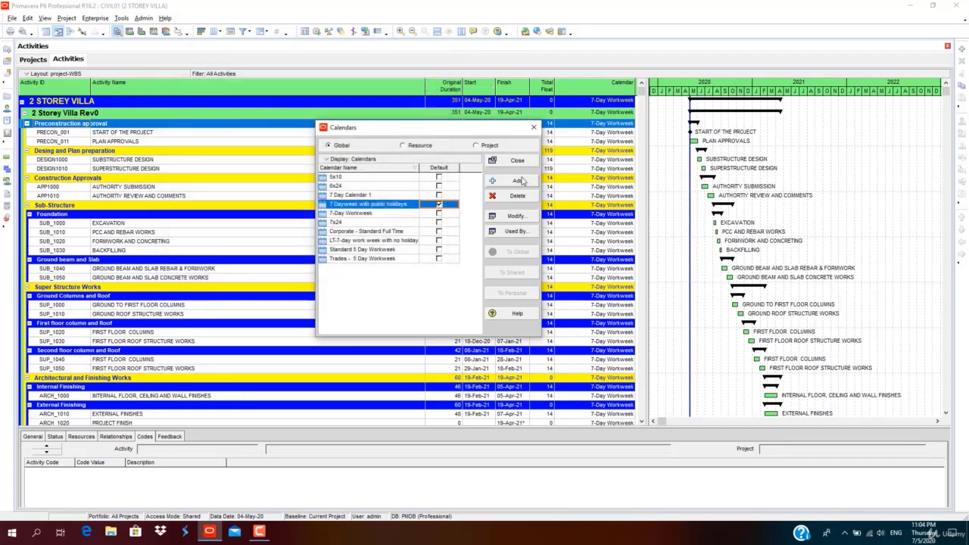
click(513, 231)
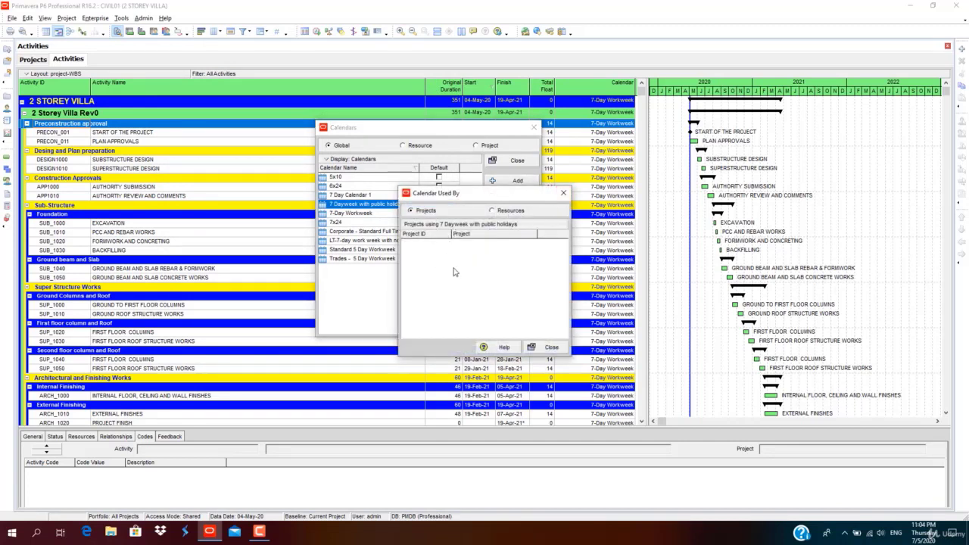
click(563, 193)
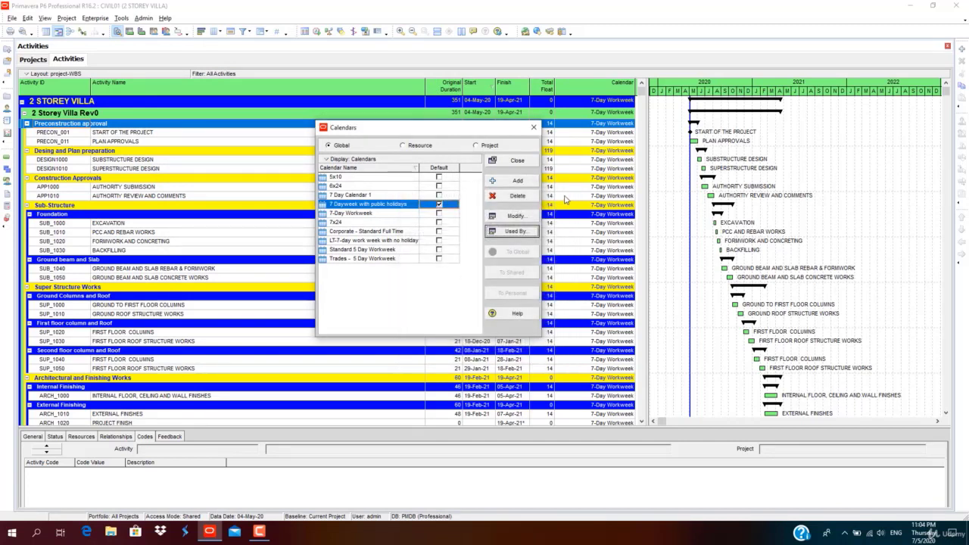
click(528, 164)
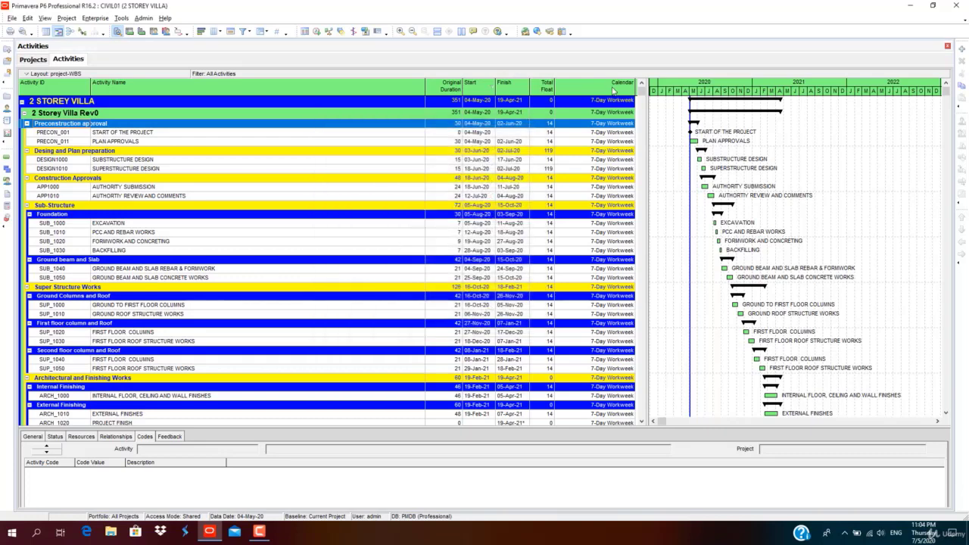
Assign the 7 Dayweek with public holidays calendar to DESIGN1000.
double_click(615, 125)
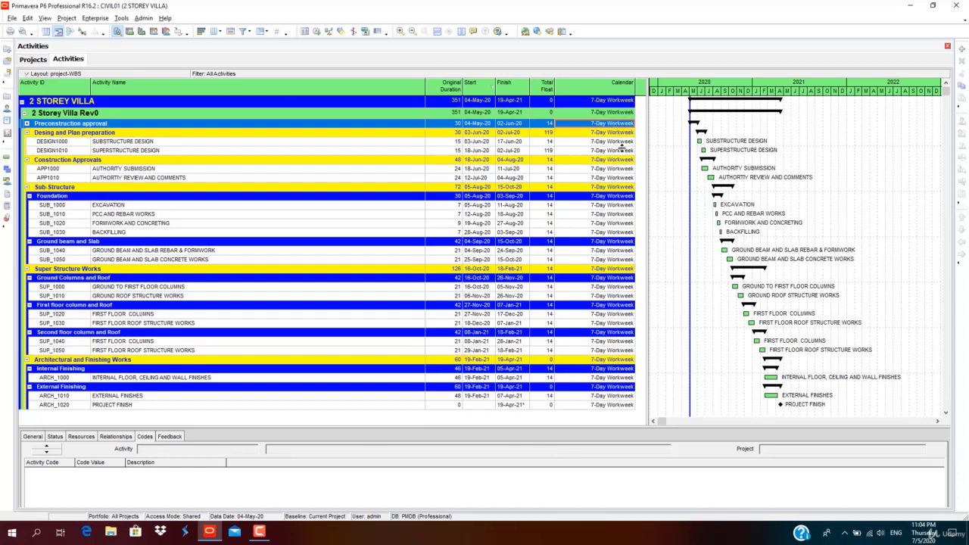
click(621, 144)
double_click(633, 146)
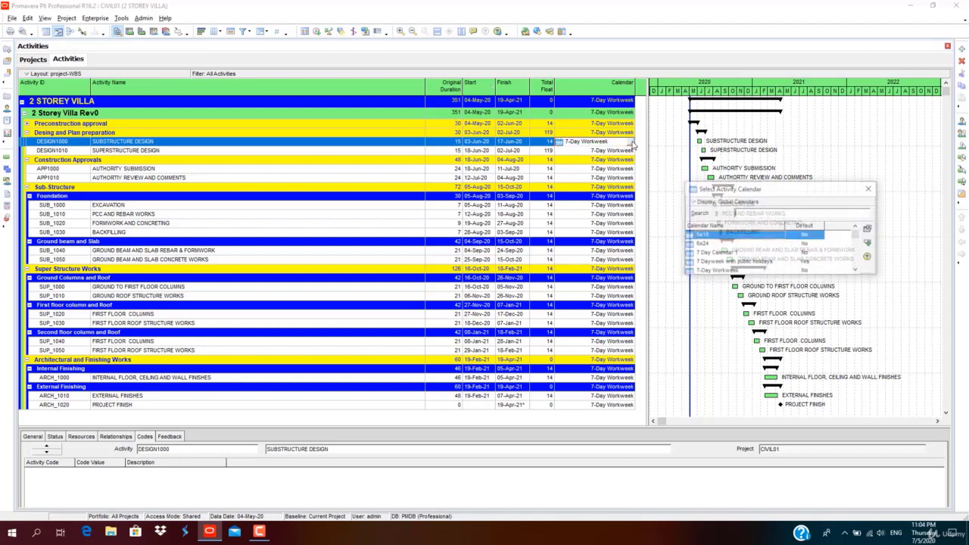
drag(707, 192, 340, 188)
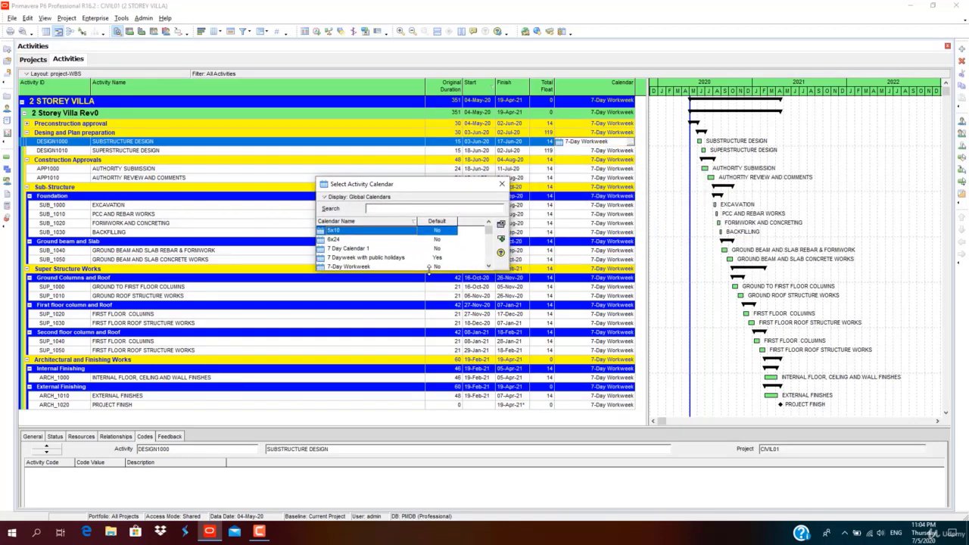
click(434, 258)
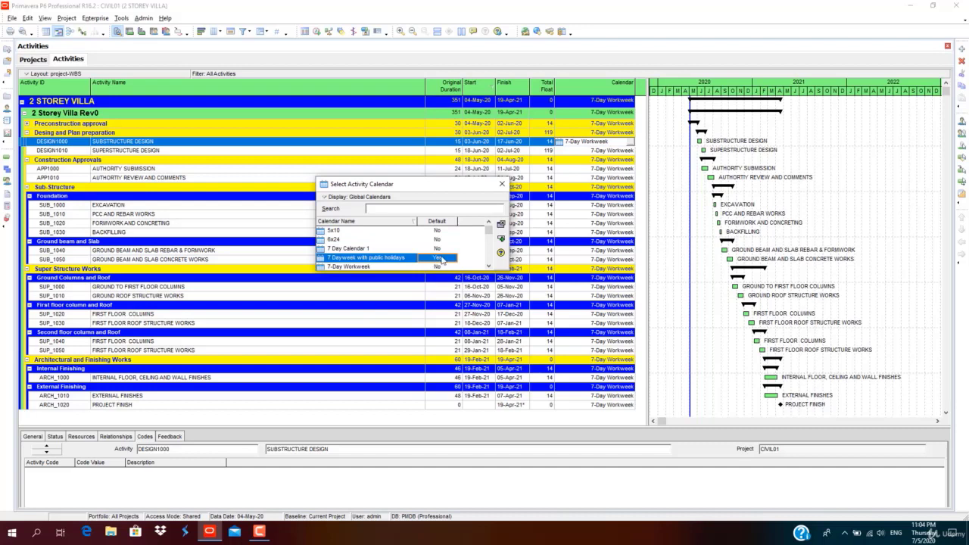
scroll(431, 265, down, 1)
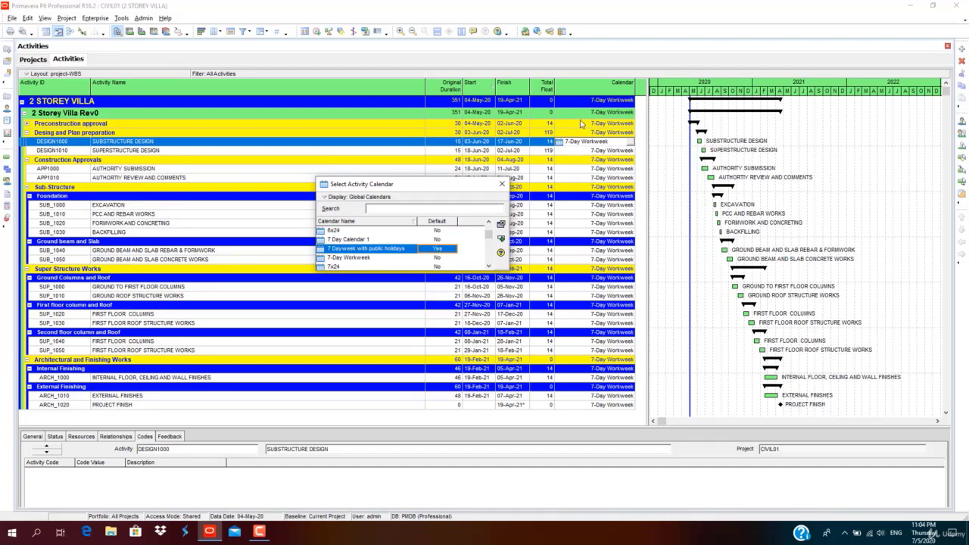
double_click(386, 248)
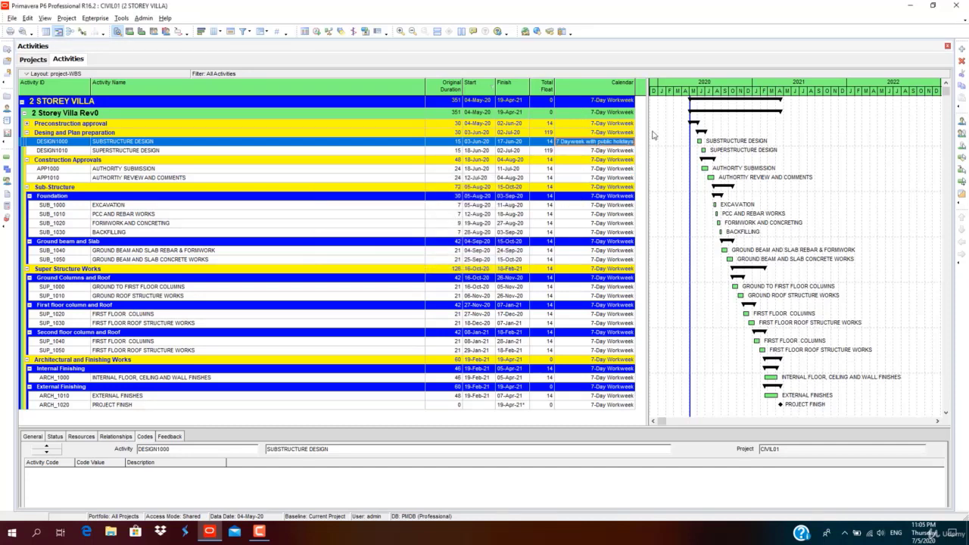
Select the Calendar cells from DESIGN1000 down to ARCH_1020.
click(633, 170)
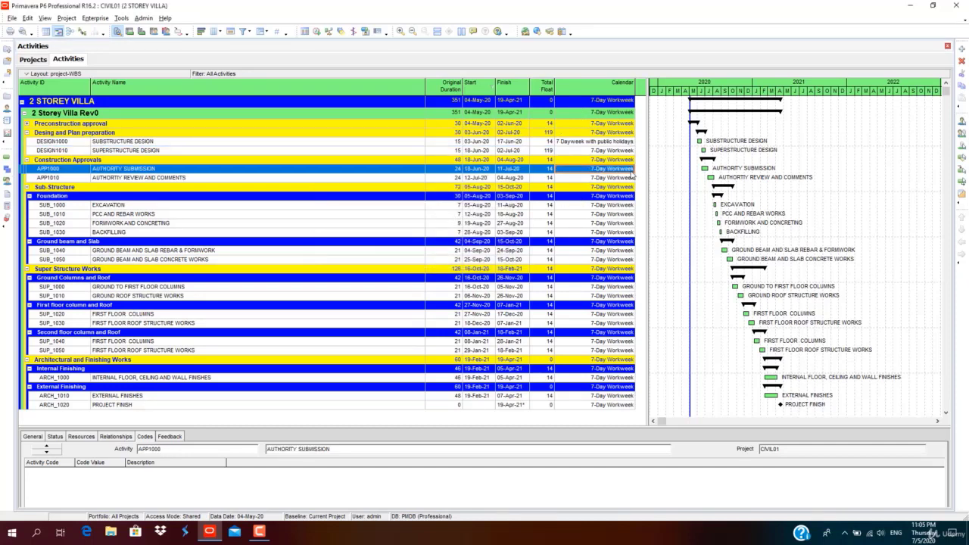
click(585, 142)
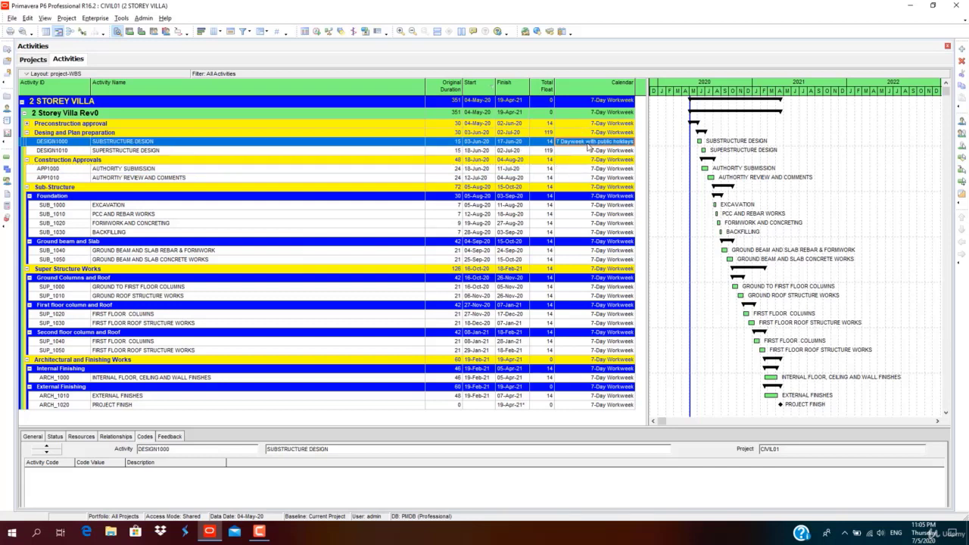
shift+click(609, 406)
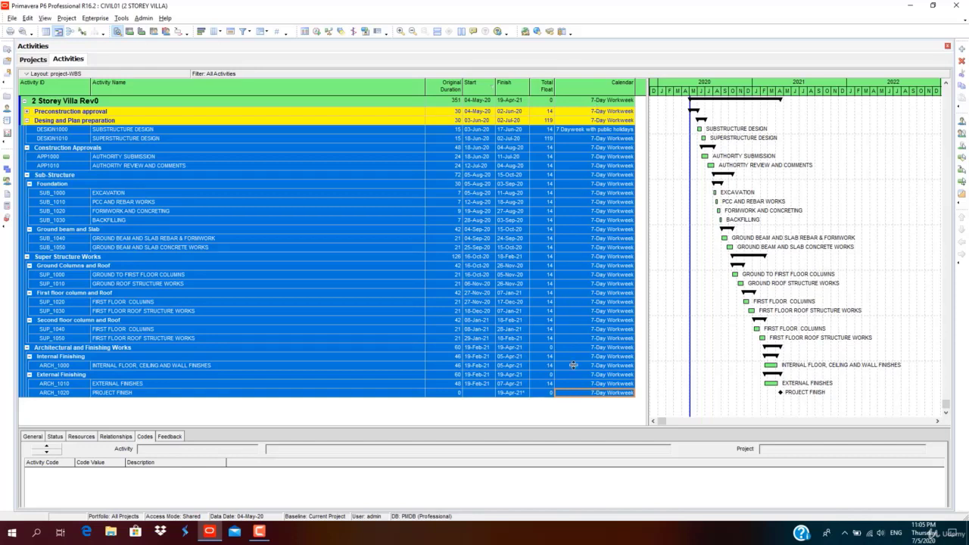
Fill DESIGN1000's calendar down through ARCH_1020, then clear the selection.
right_click(573, 391)
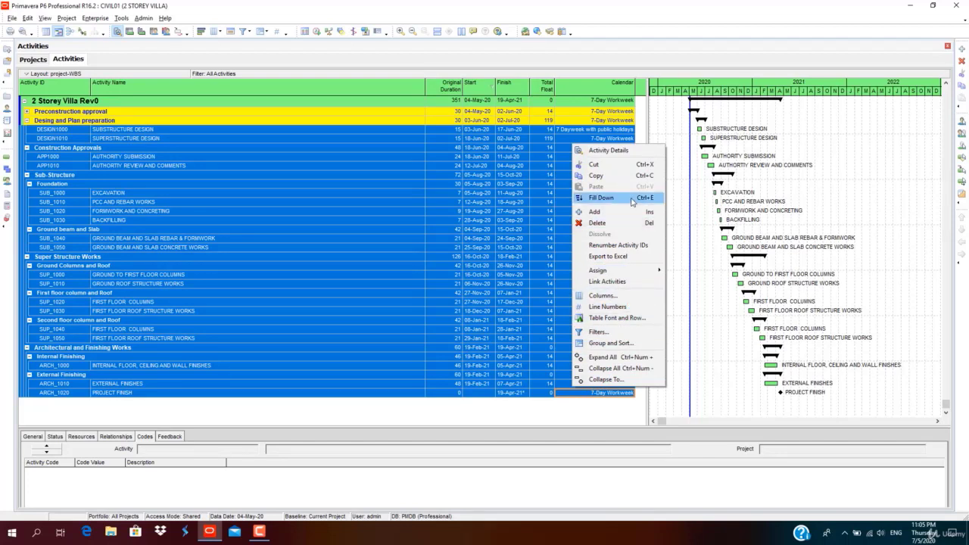
click(602, 198)
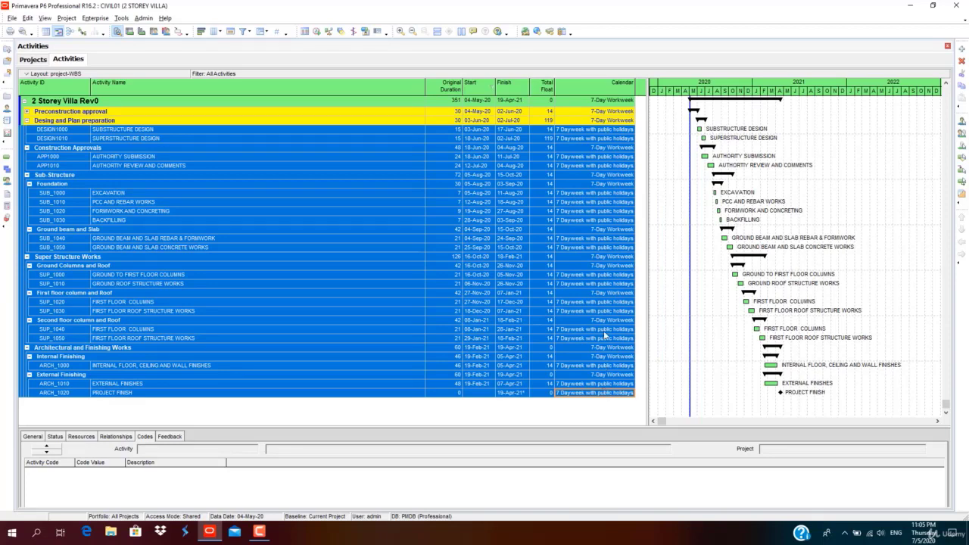
click(606, 301)
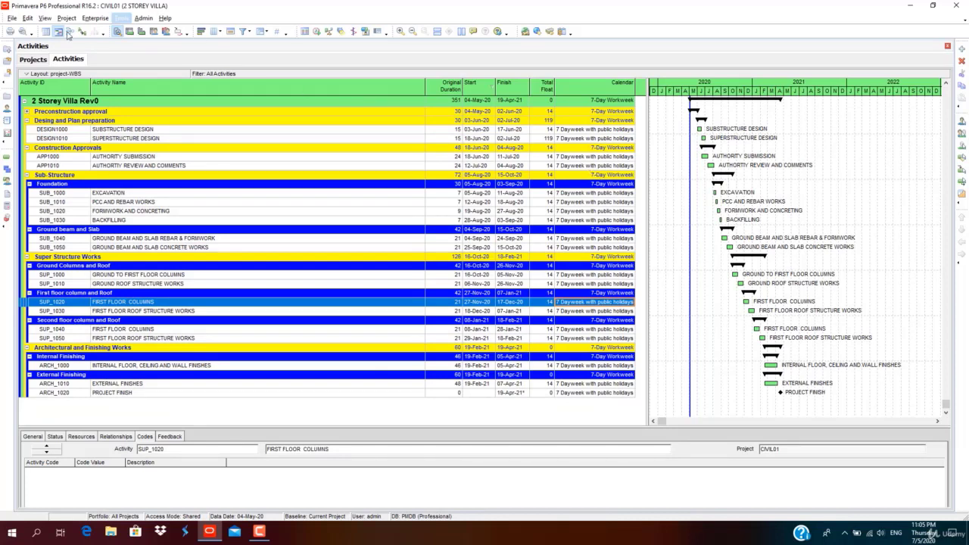
Close all open projects, confirming the prompt.
click(11, 19)
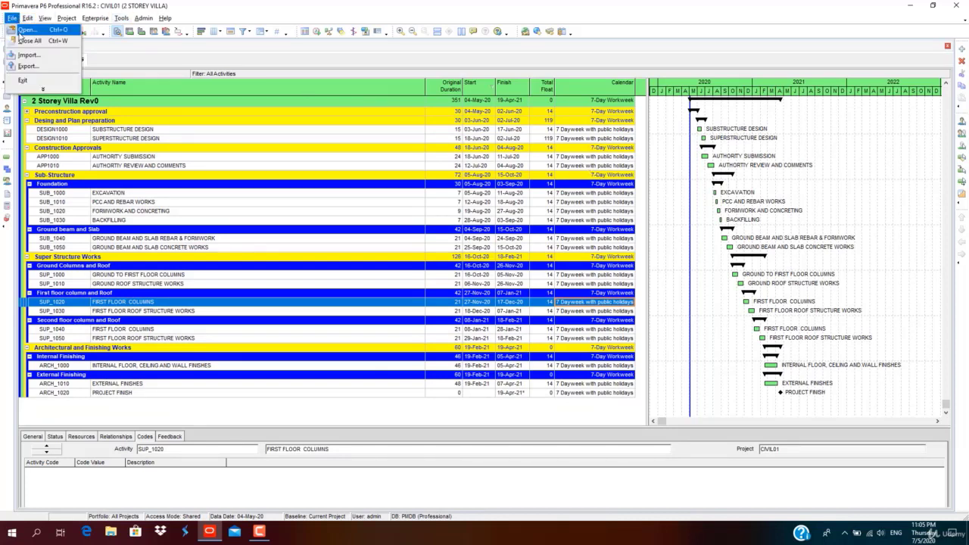
click(30, 41)
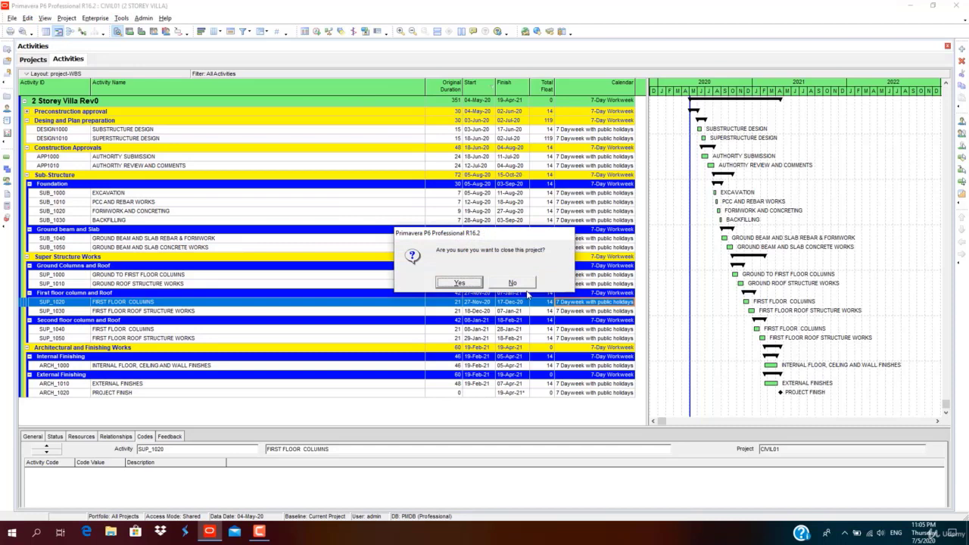
click(478, 285)
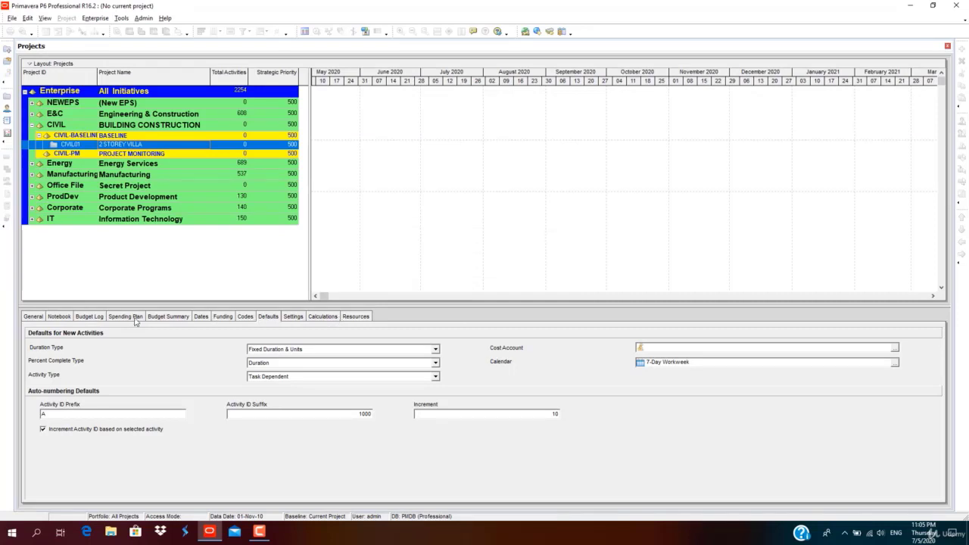
Set CIVIL01's default calendar to 7 Dayweek with public holidays and reopen the project.
click(895, 362)
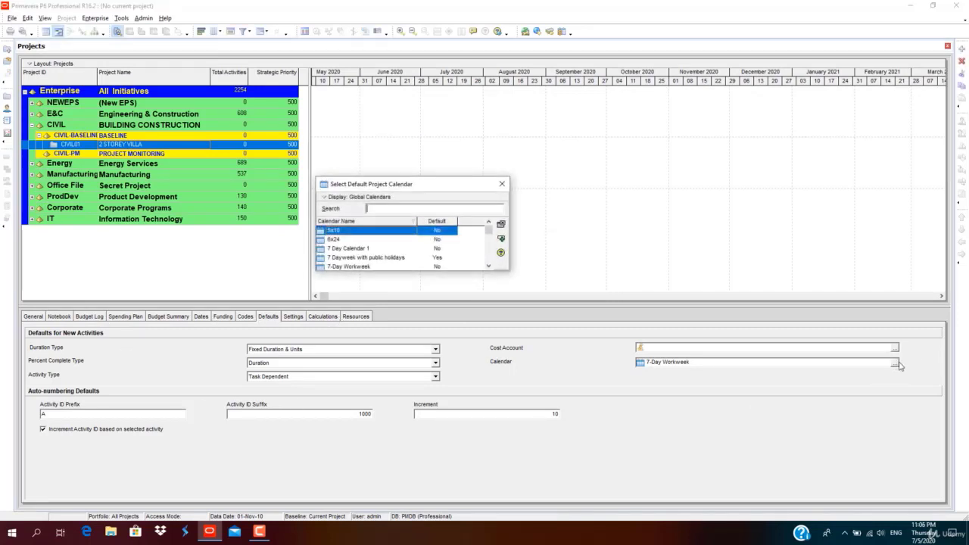
click(404, 258)
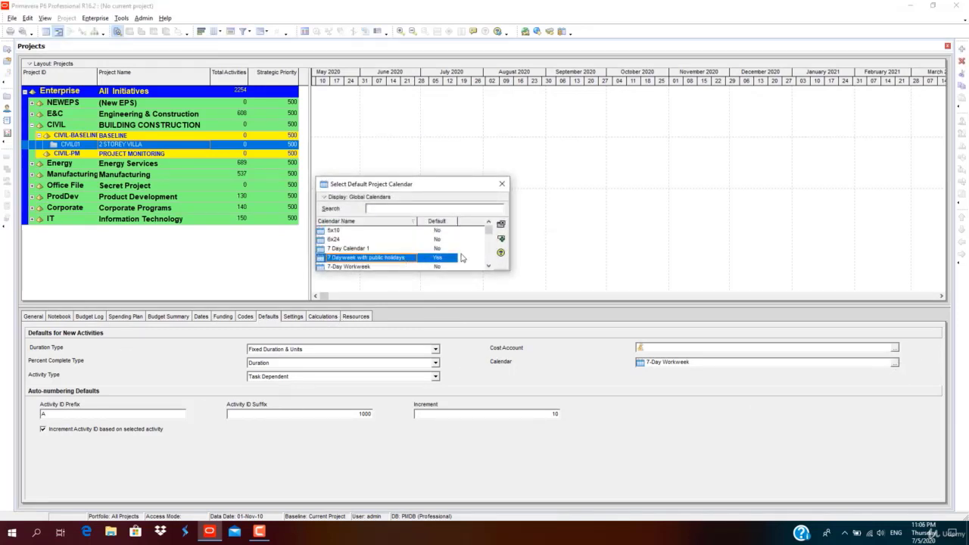
double_click(403, 259)
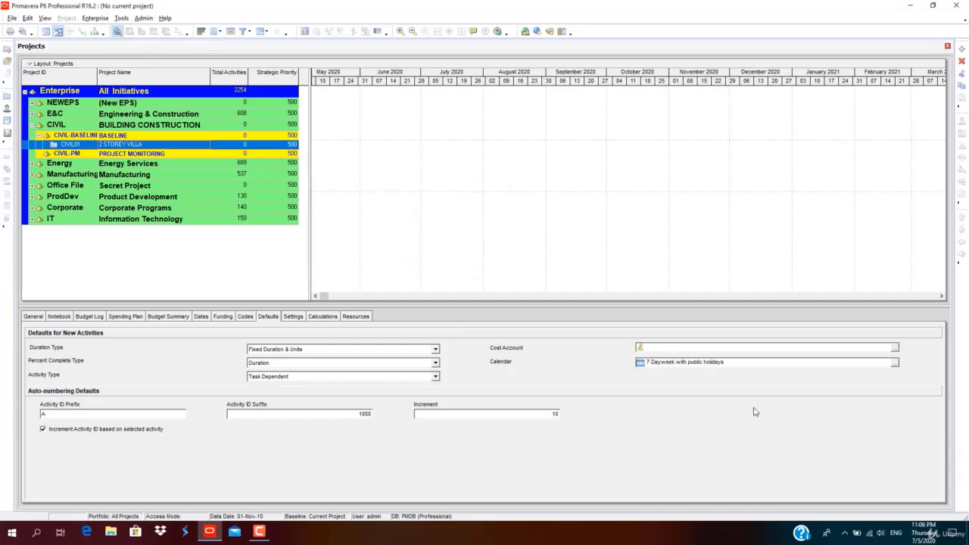
right_click(151, 144)
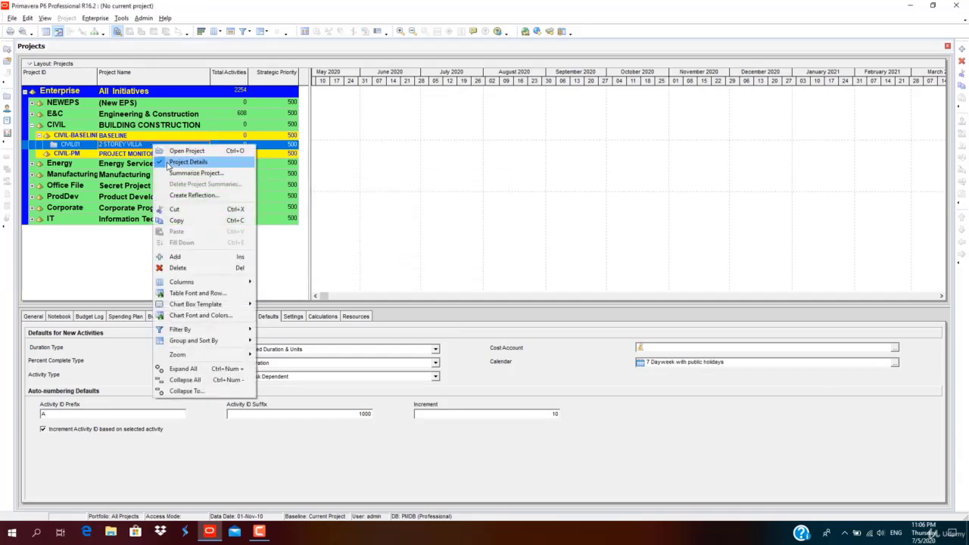
click(176, 149)
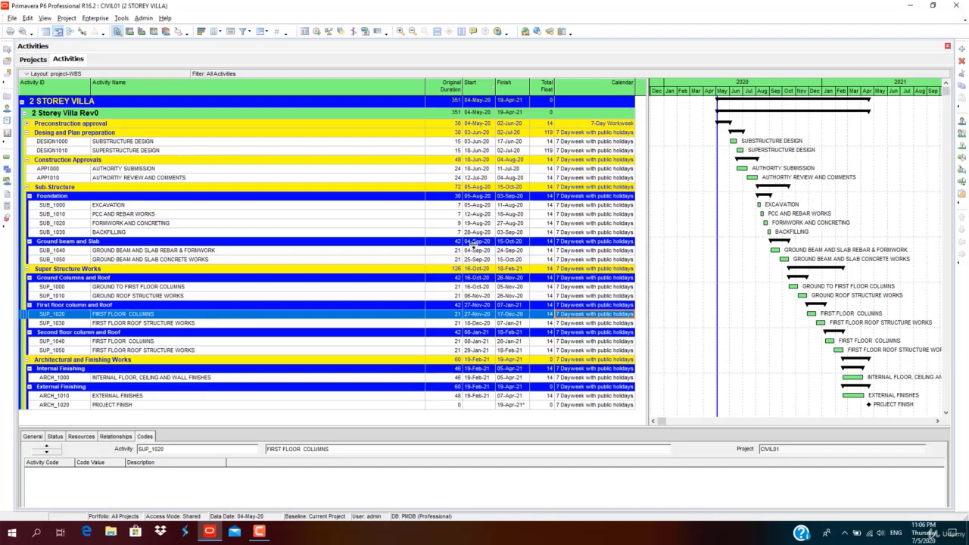
Expand Preconstruction approval and assign 7 Dayweek with public holidays to PRECON_001.
click(27, 124)
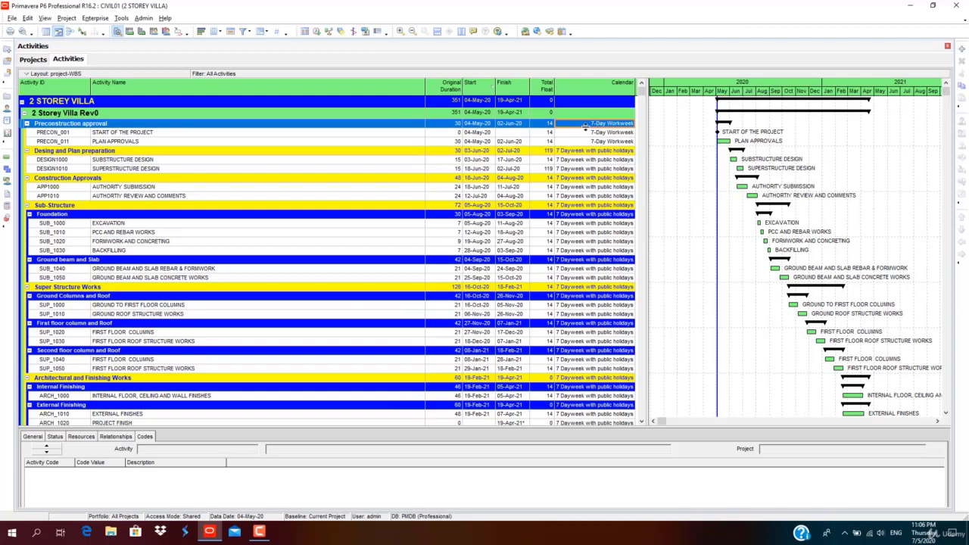
double_click(632, 125)
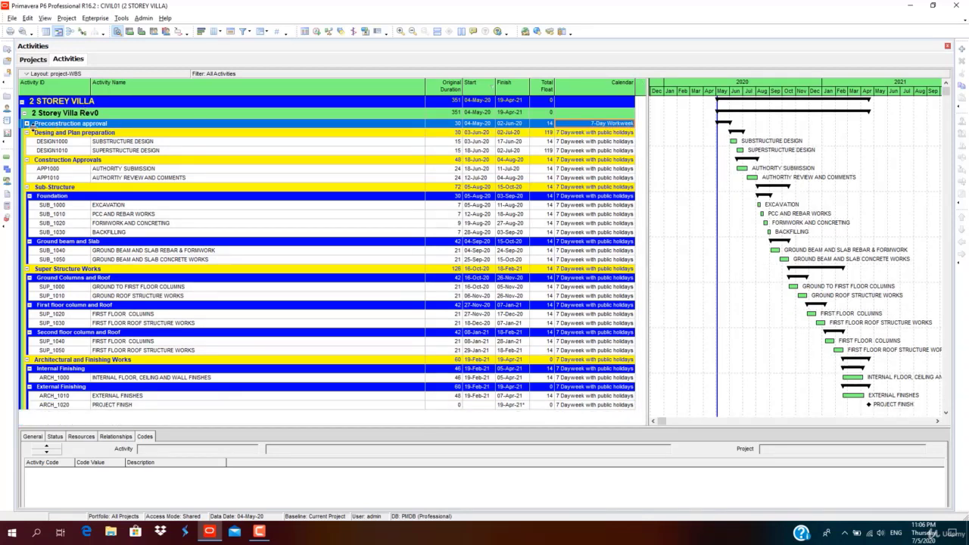
click(27, 125)
click(629, 132)
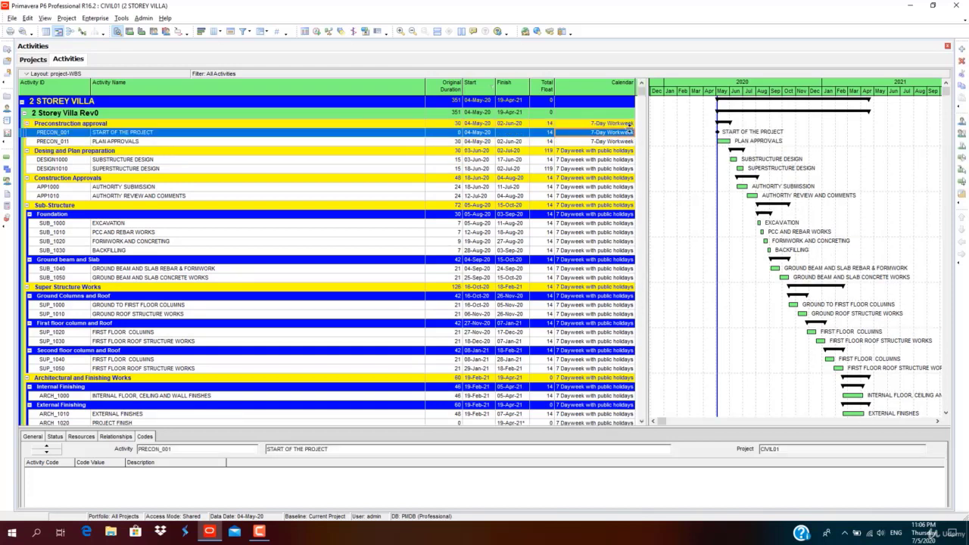
click(629, 132)
click(631, 133)
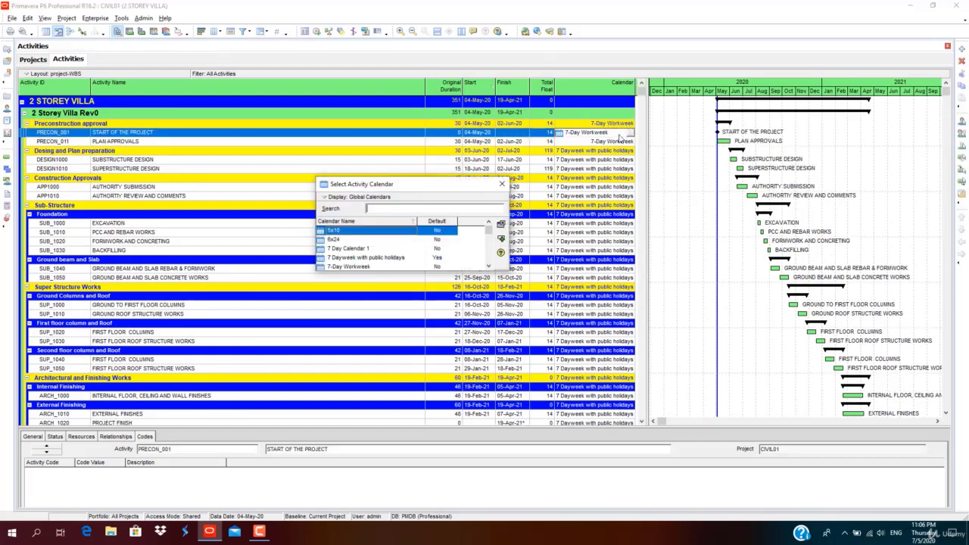
double_click(391, 258)
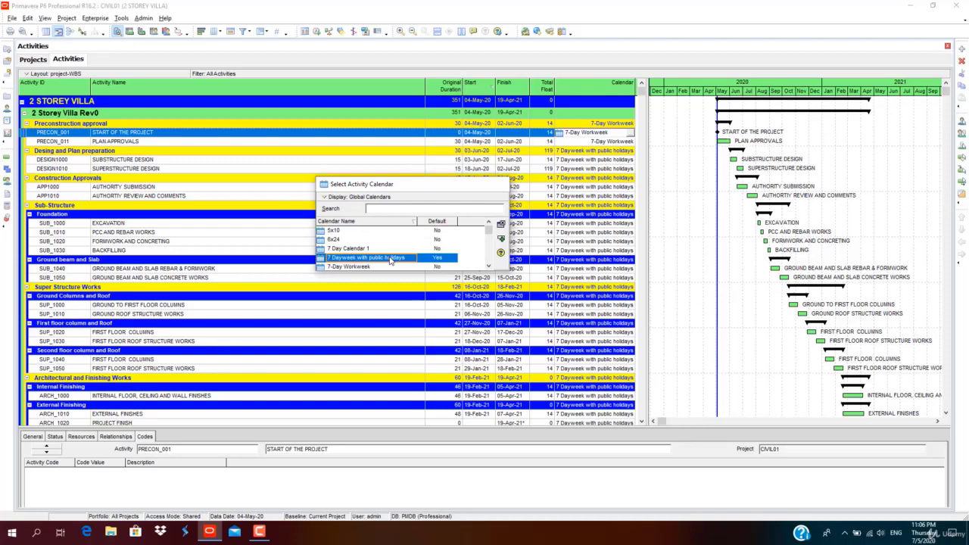
Assign 7 Dayweek with public holidays to PRECON_011 (PLAN APPROVALS).
click(631, 141)
click(632, 142)
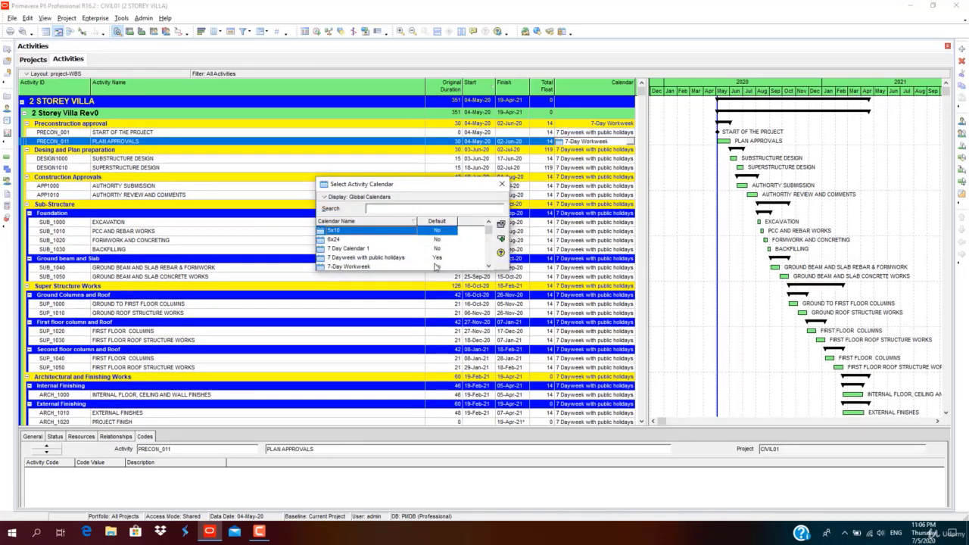
double_click(435, 257)
scroll(575, 351, down, 1)
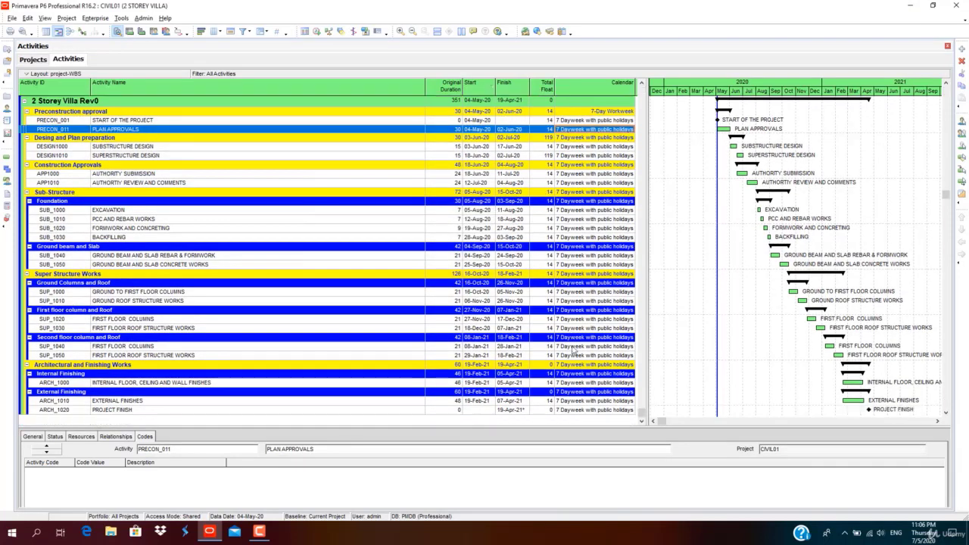